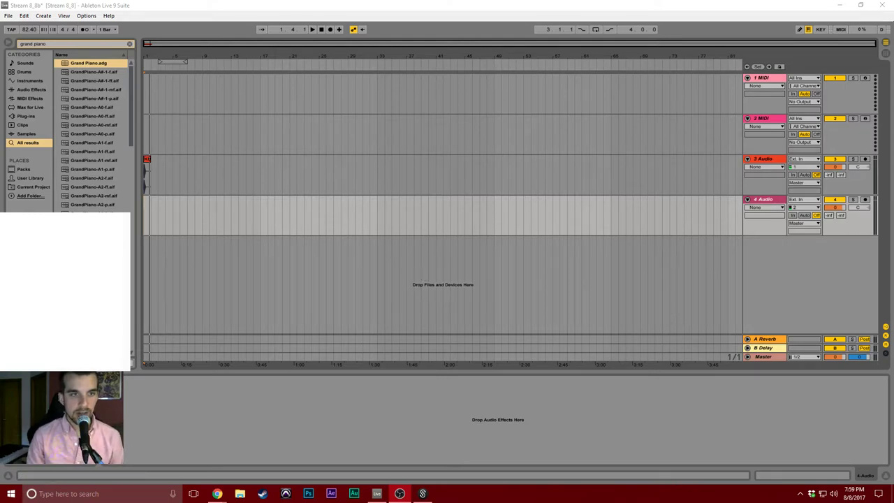
Return the playback position to 1.1.1 and save the Live set.
{"action": "left_click", "coordinate": [193, 218]}
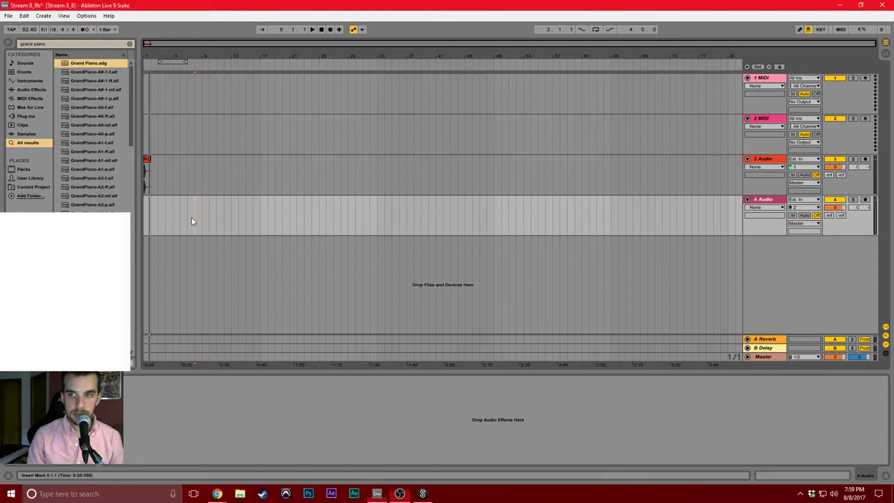
{"action": "left_click", "coordinate": [322, 32]}
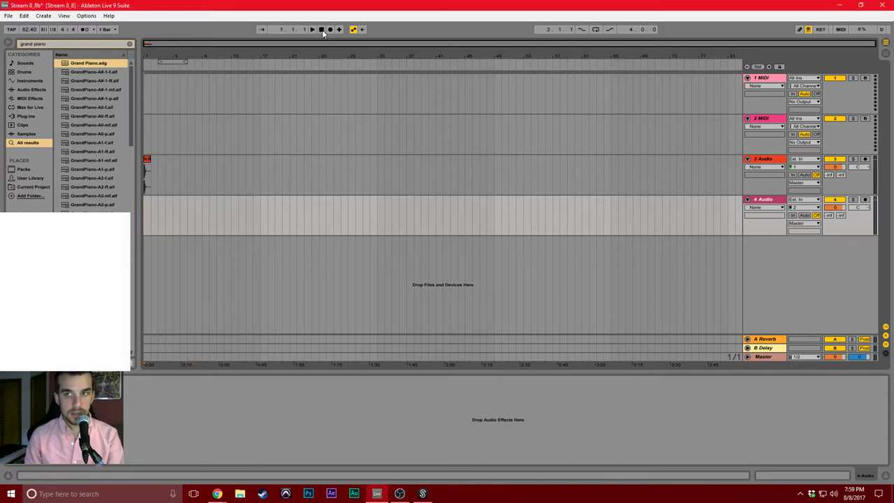
{"action": "key", "text": "ctrl+s"}
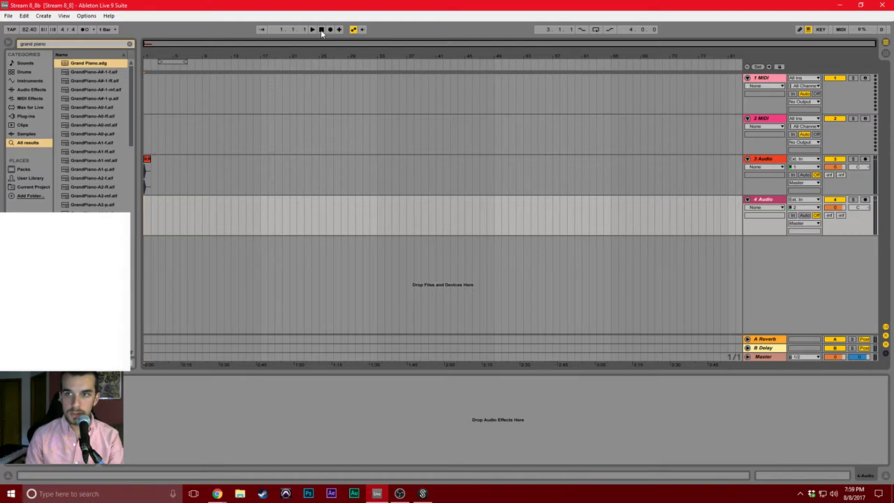
Move the KRNE_brass_snake_hit_short clip on the 3 Audio track to start at bar 2 and reset playback to 1.1.1.
{"action": "left_click_drag", "start_coordinate": [153, 58], "coordinate": [173, 55]}
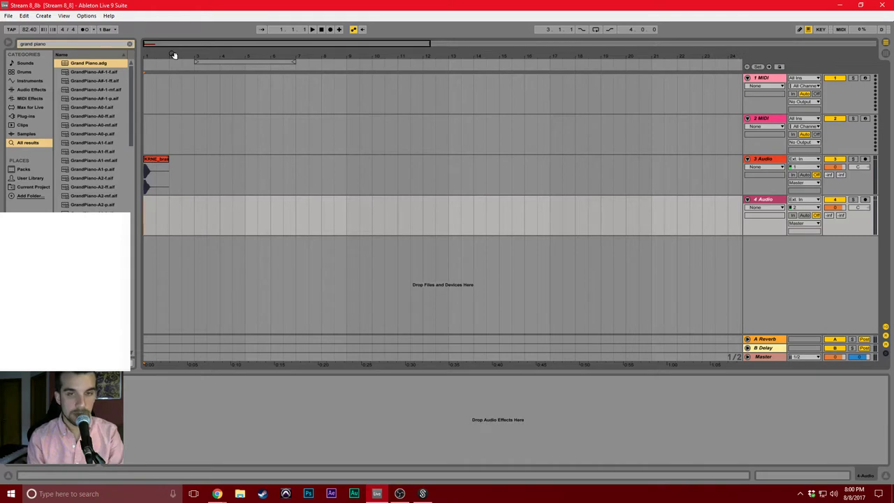
{"action": "left_click", "coordinate": [205, 99]}
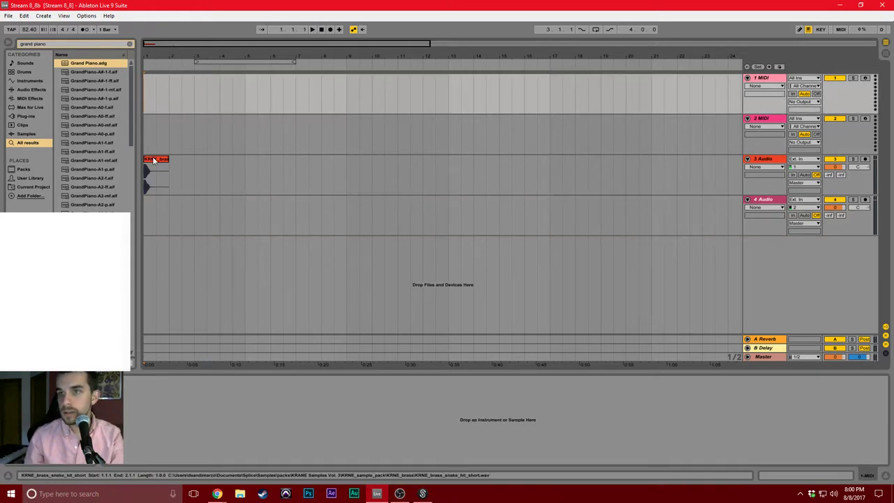
{"action": "left_click_drag", "start_coordinate": [151, 159], "coordinate": [178, 160]}
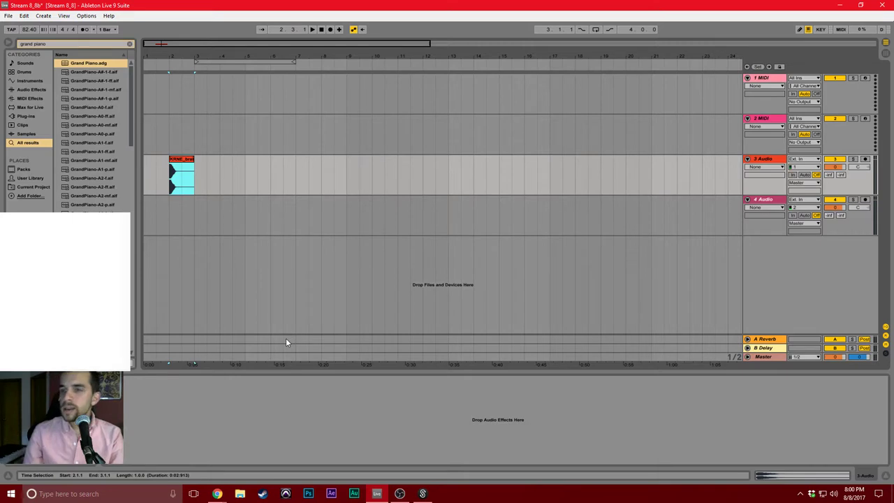
{"action": "left_click", "coordinate": [321, 29]}
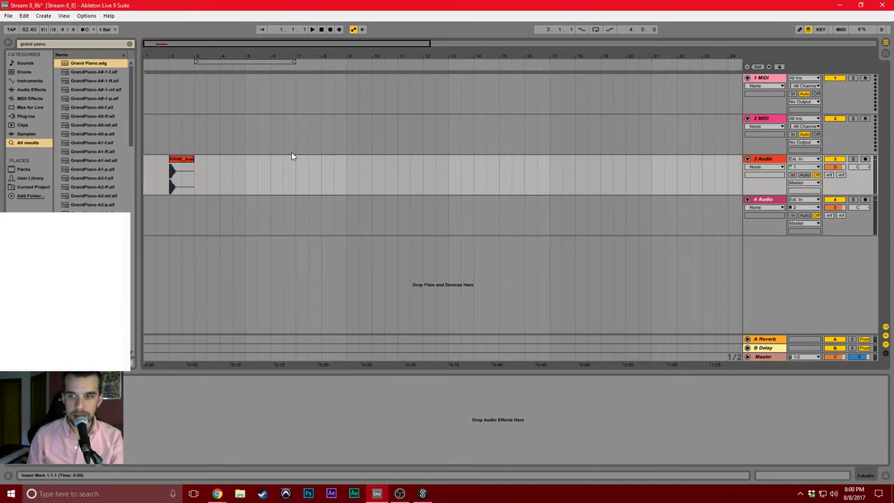
Switch to Splice, look over the downloaded samples, and return to Ableton Live.
{"action": "left_click", "coordinate": [421, 494]}
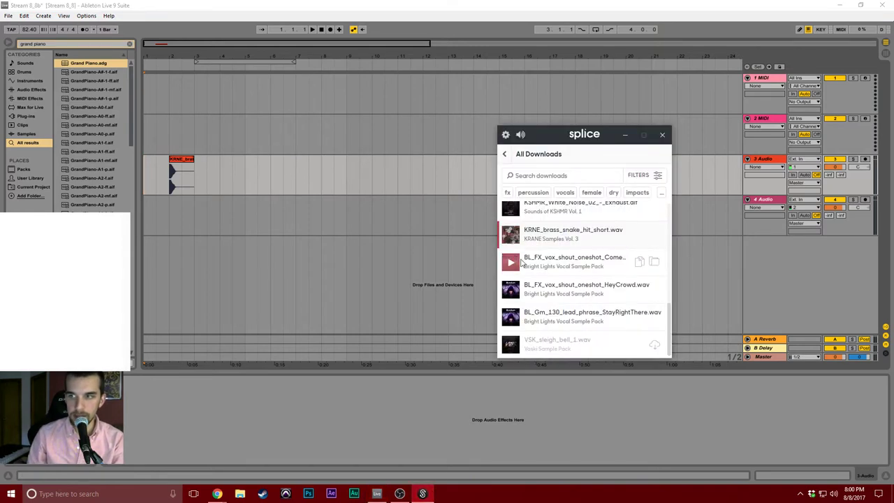
{"action": "scroll", "coordinate": [537, 270], "scroll_direction": "up", "scroll_amount": 1}
{"action": "scroll", "coordinate": [538, 270], "scroll_direction": "down", "scroll_amount": 1}
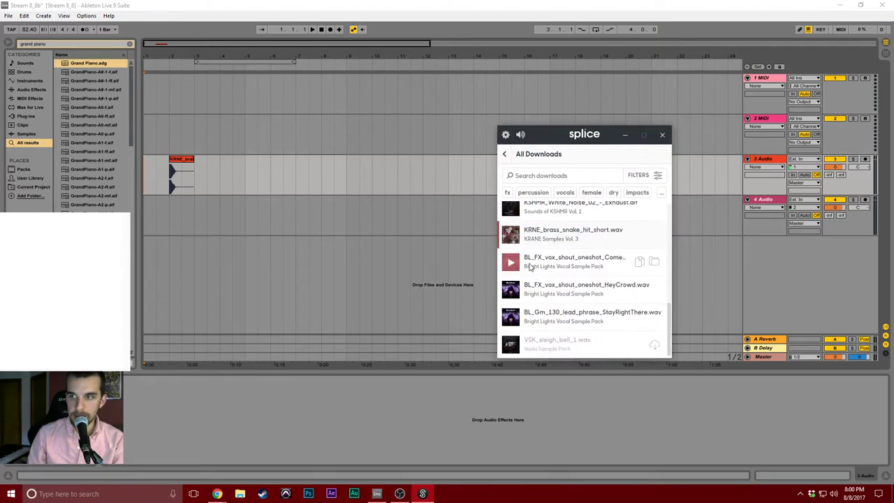
{"action": "left_click", "coordinate": [283, 262]}
Play the arrangement around bar 2 to listen to the brass hit, and leave the insert marker at 2.1.1.
{"action": "left_click", "coordinate": [153, 185]}
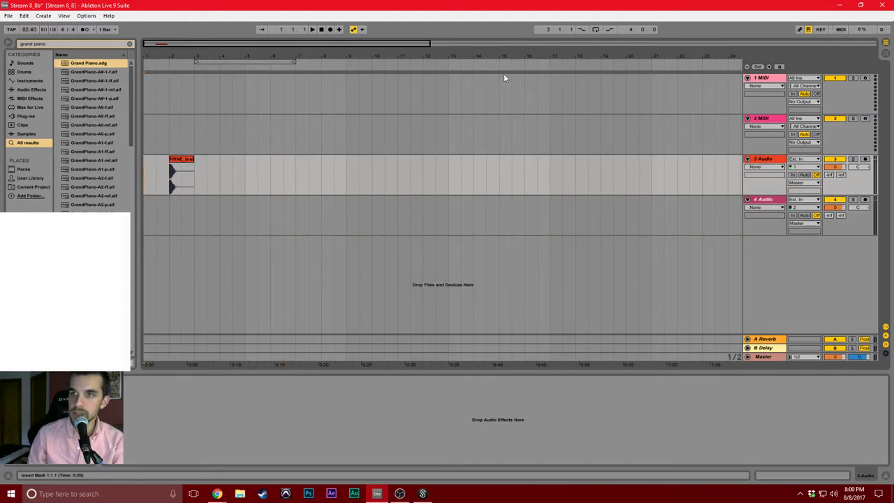
{"action": "key", "text": "space"}
{"action": "left_click", "coordinate": [167, 185]}
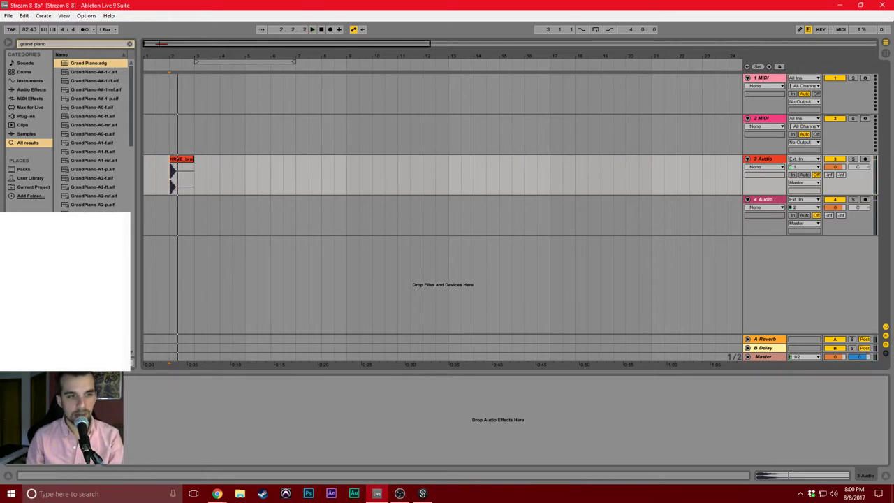
{"action": "key", "text": "alt+Tab"}
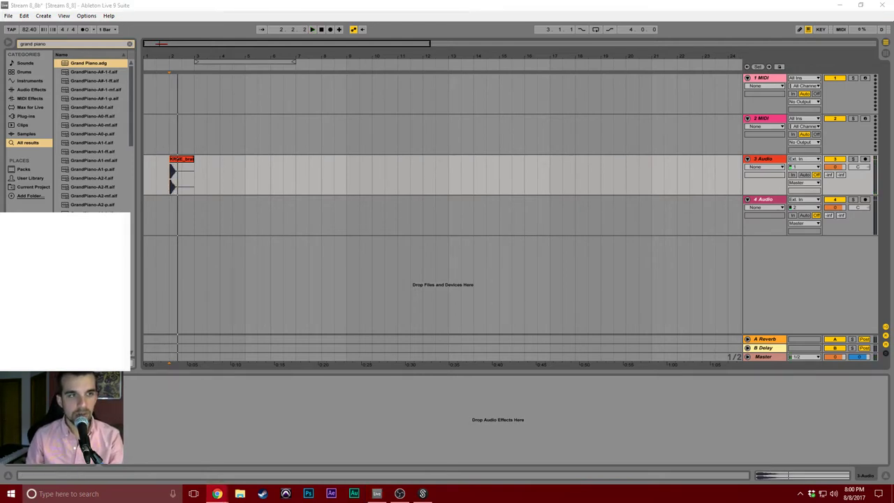
{"action": "key", "text": "alt+Tab"}
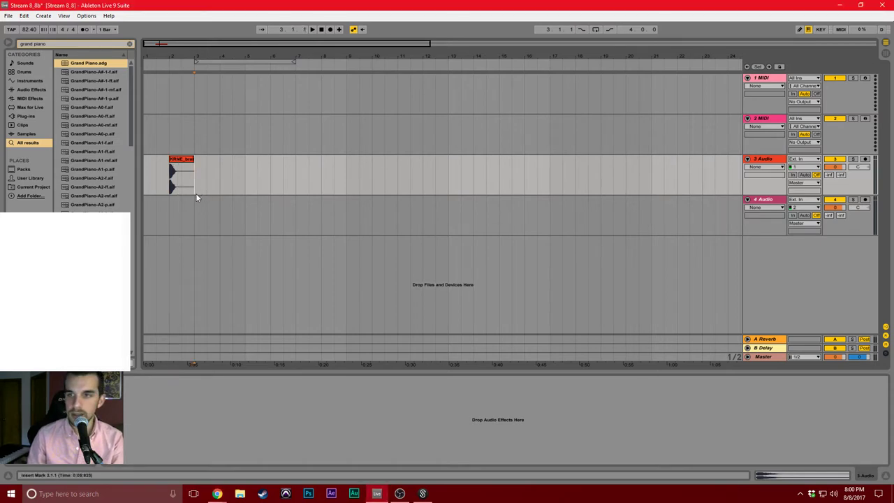
{"action": "left_click", "coordinate": [171, 190]}
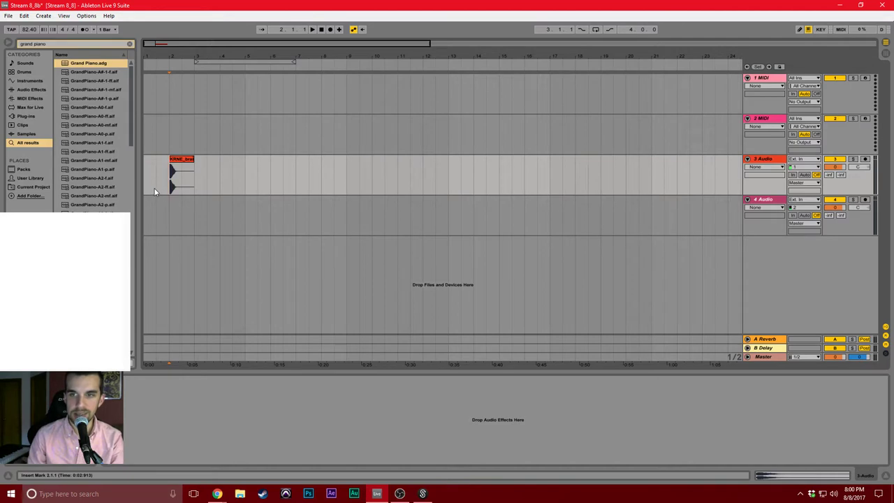
Search the browser for "ssd" and load SsdSampler onto the 2 MIDI track.
{"action": "left_click", "coordinate": [19, 118]}
{"action": "key", "text": "ctrl+f"}
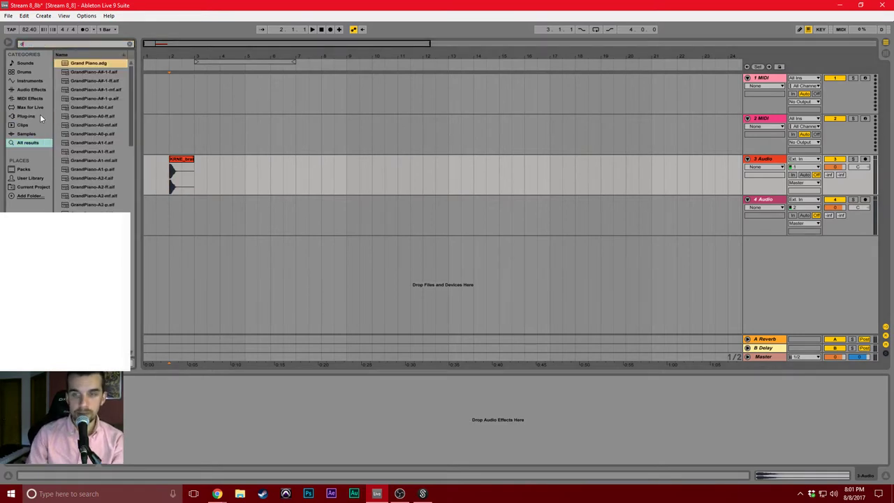
{"action": "key", "text": "BackSpace"}
{"action": "type", "text": "ssd"}
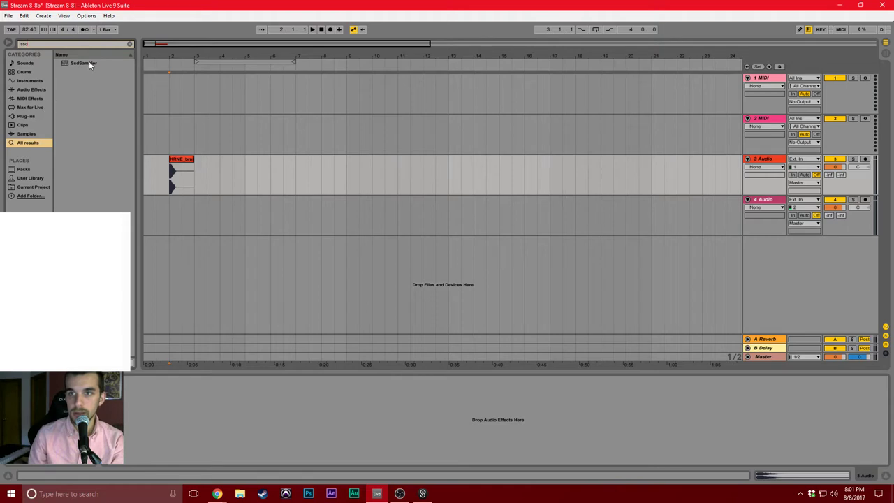
{"action": "left_click_drag", "start_coordinate": [89, 61], "coordinate": [194, 149]}
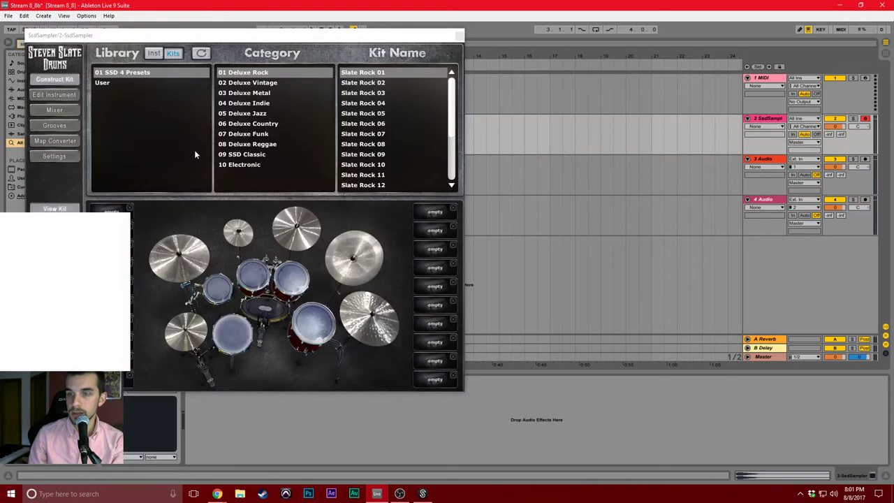
Try the Deluxe Funk category, and load the Classic Pop kit from SSD Classic and audition its kick.
{"action": "left_click", "coordinate": [255, 134]}
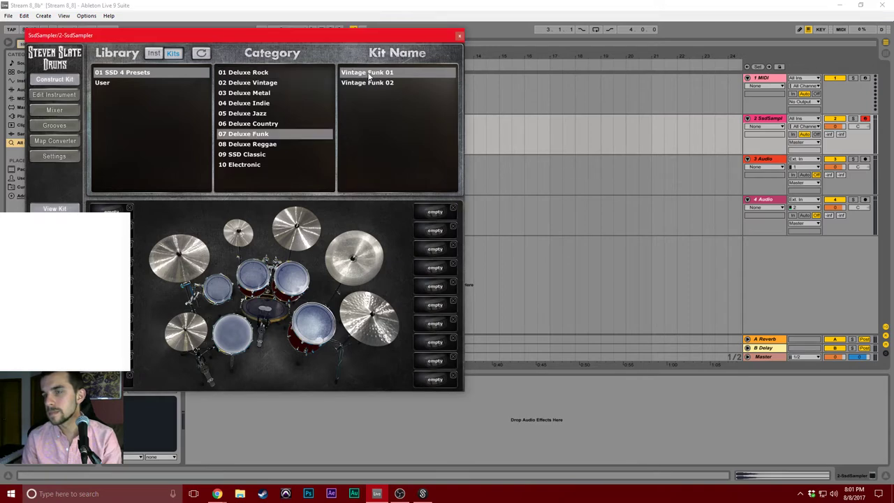
{"action": "left_click_drag", "start_coordinate": [266, 35], "coordinate": [358, 39]}
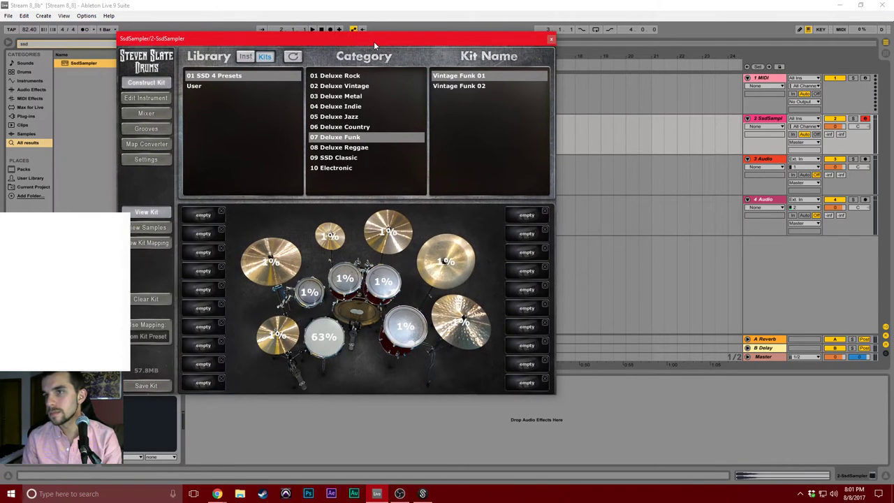
{"action": "left_click", "coordinate": [358, 159]}
{"action": "scroll", "coordinate": [463, 138], "scroll_direction": "down", "scroll_amount": 1}
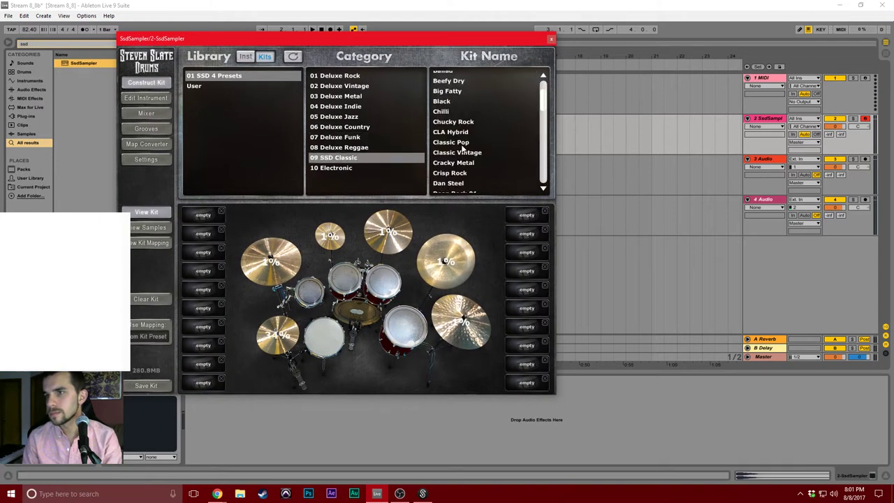
{"action": "left_click", "coordinate": [462, 143]}
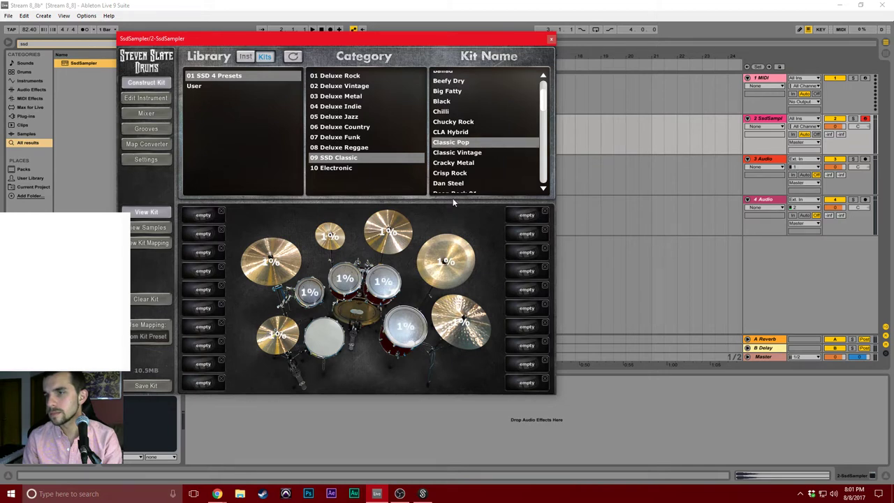
{"action": "left_click", "coordinate": [353, 323]}
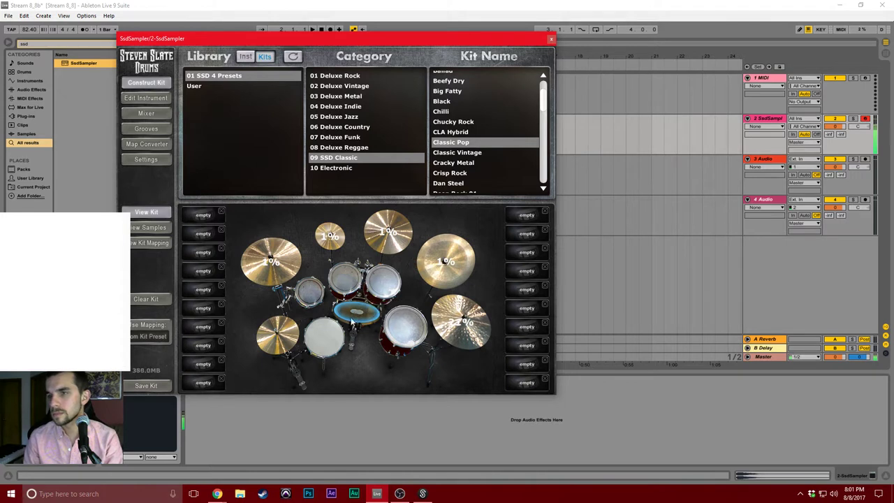
Try the Dry Metal, Radio Rocker and Radio Hit kits from SSD Classic.
{"action": "scroll", "coordinate": [466, 147], "scroll_direction": "down", "scroll_amount": 2}
{"action": "left_click", "coordinate": [467, 152]}
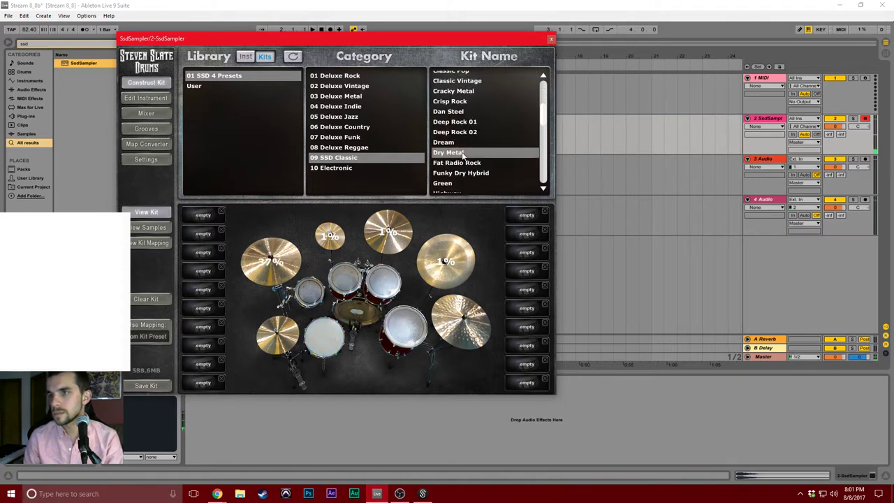
{"action": "scroll", "coordinate": [467, 135], "scroll_direction": "down", "scroll_amount": 6}
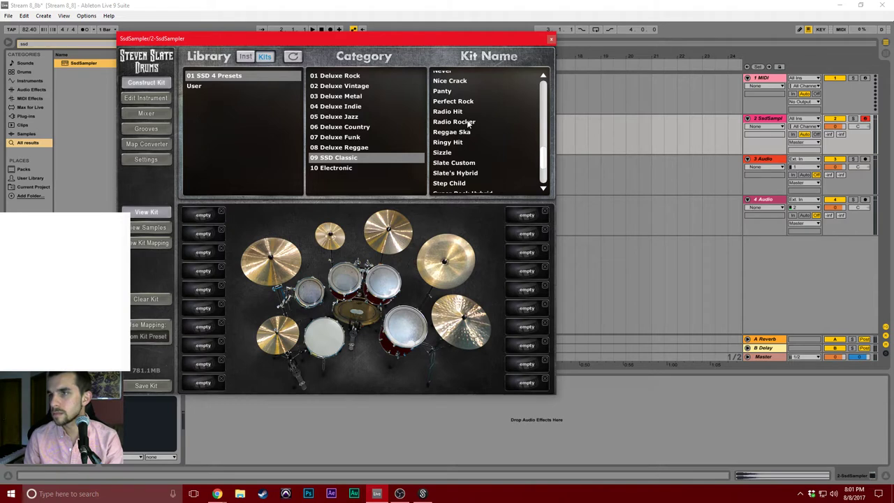
{"action": "left_click", "coordinate": [468, 123]}
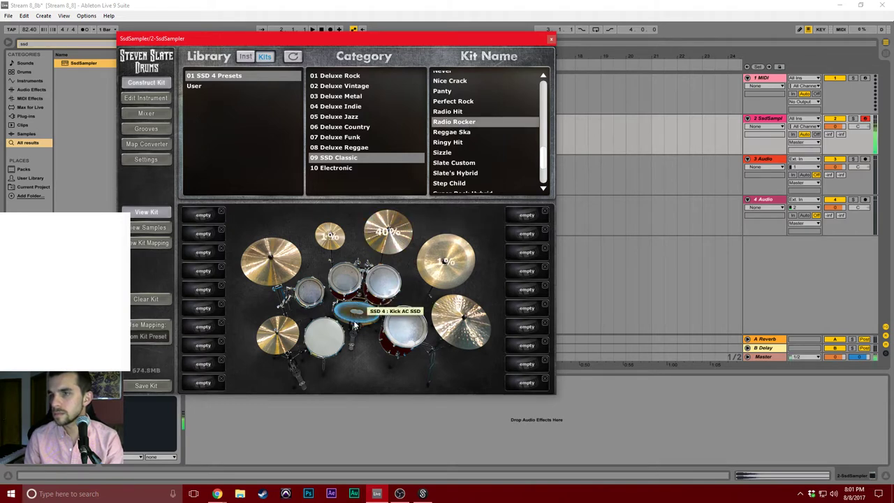
{"action": "left_click", "coordinate": [447, 114]}
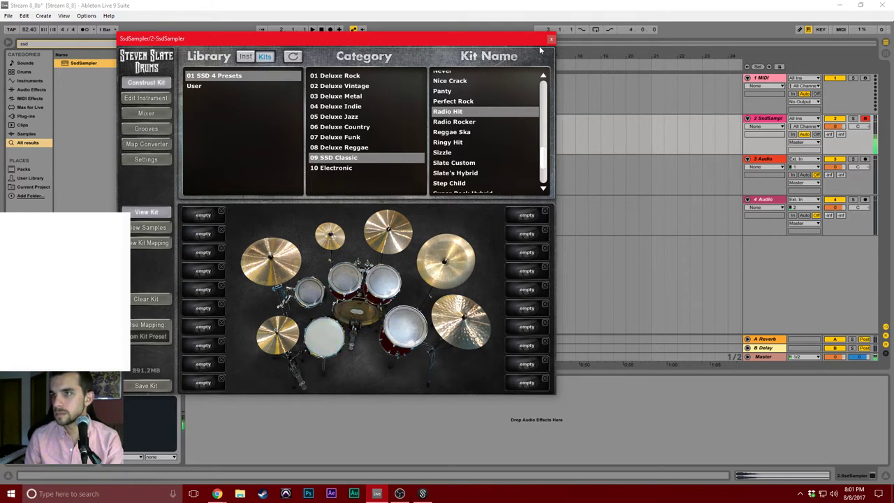
{"action": "scroll", "coordinate": [484, 146], "scroll_direction": "down", "scroll_amount": 2}
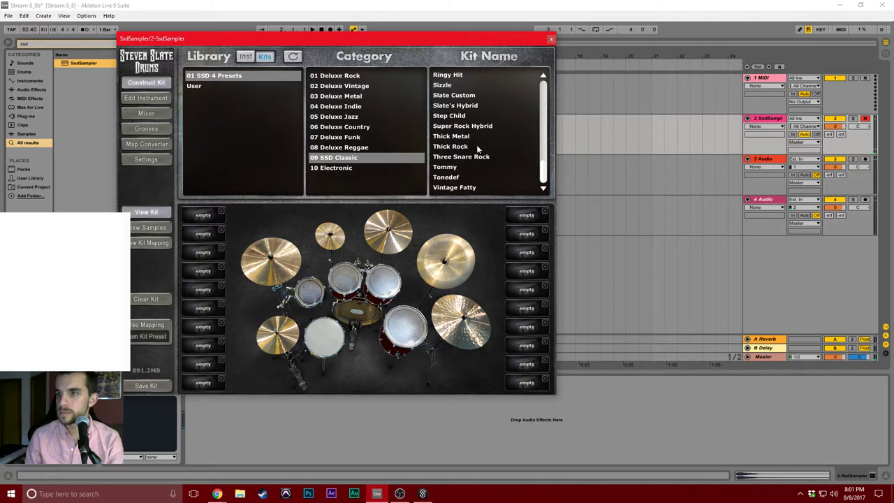
Load the Vintage Funk 01 kit from Deluxe Funk, audition its kick and snare, and close the plug-in window.
{"action": "left_click", "coordinate": [349, 137]}
{"action": "left_click", "coordinate": [460, 76]}
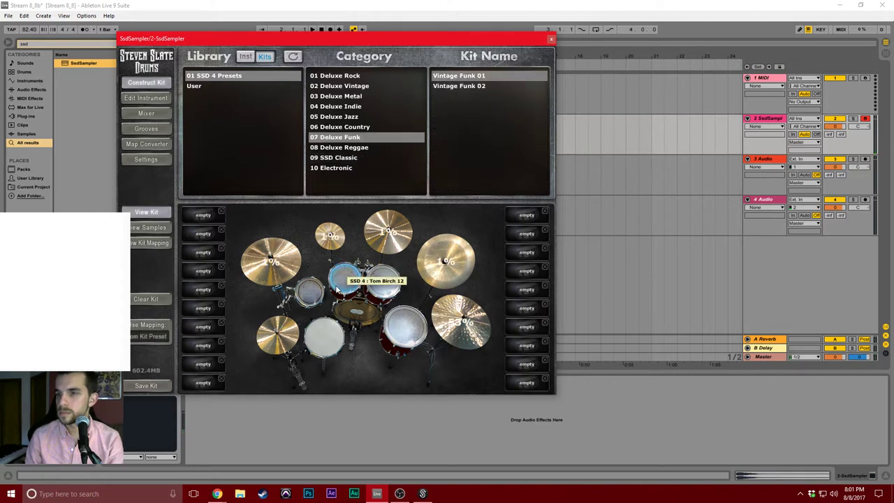
{"action": "left_click", "coordinate": [358, 311]}
{"action": "left_click", "coordinate": [331, 334]}
{"action": "left_click", "coordinate": [351, 312]}
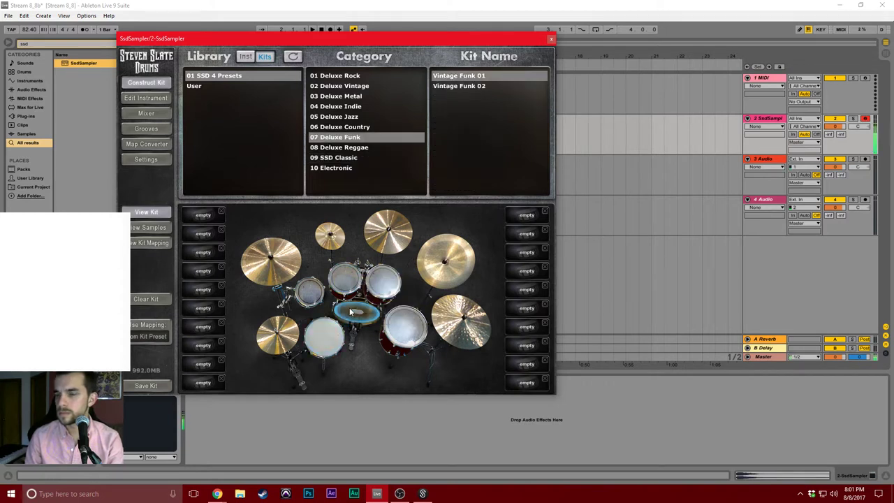
{"action": "left_click", "coordinate": [353, 312]}
{"action": "left_click", "coordinate": [330, 337]}
{"action": "left_click", "coordinate": [551, 38]}
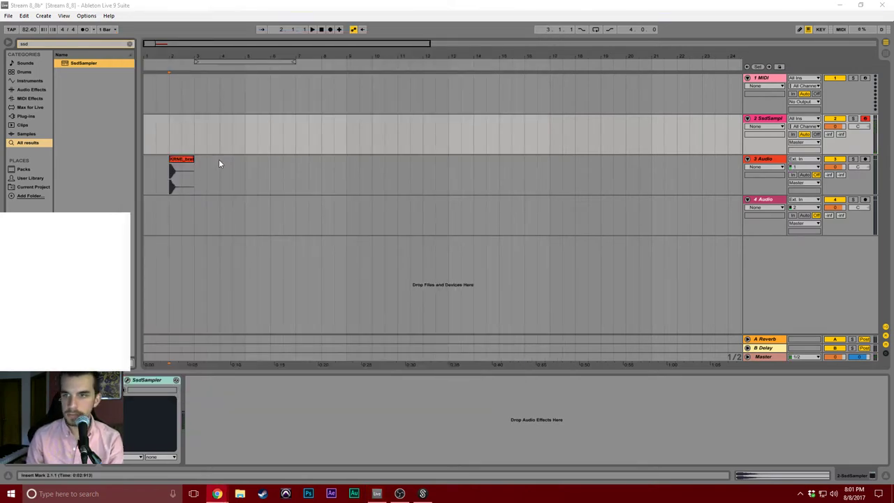
Set the insert marker to 1.1.1 and deactivate the 3 Audio track containing the brass sample.
{"action": "left_click", "coordinate": [145, 139]}
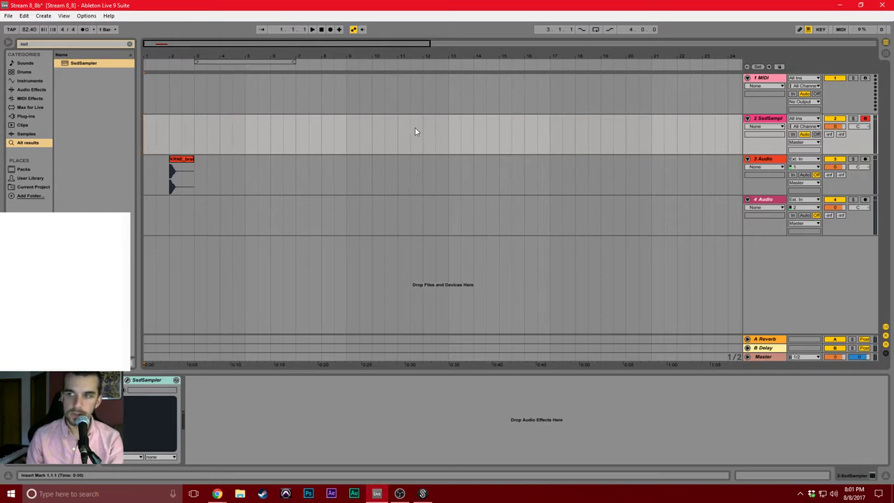
{"action": "left_click", "coordinate": [835, 160]}
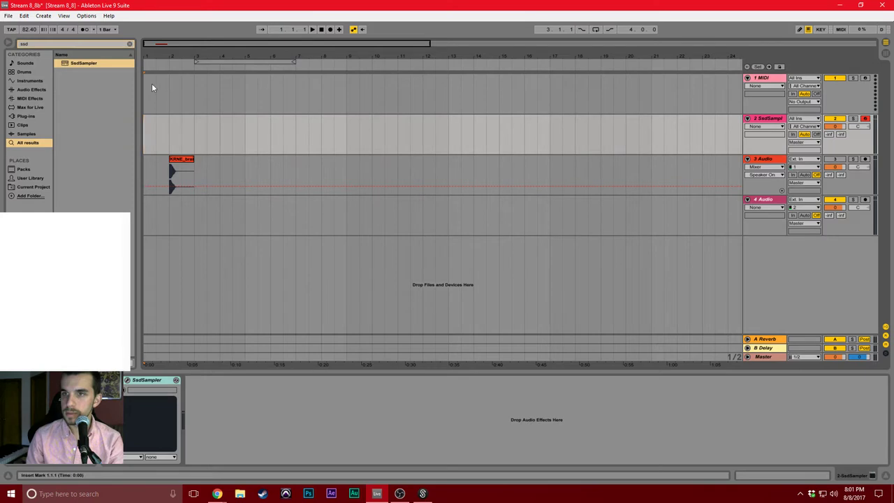
Insert an empty two-bar MIDI clip from bar 1 to bar 3 on the SsdSampler track and open its notes.
{"action": "left_click_drag", "start_coordinate": [164, 53], "coordinate": [209, 77]}
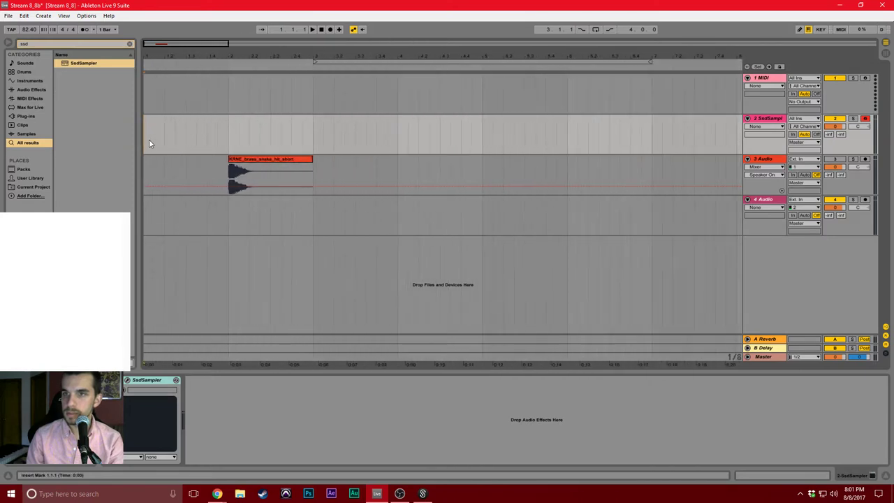
{"action": "left_click_drag", "start_coordinate": [149, 143], "coordinate": [323, 144]}
{"action": "right_click", "coordinate": [278, 120]}
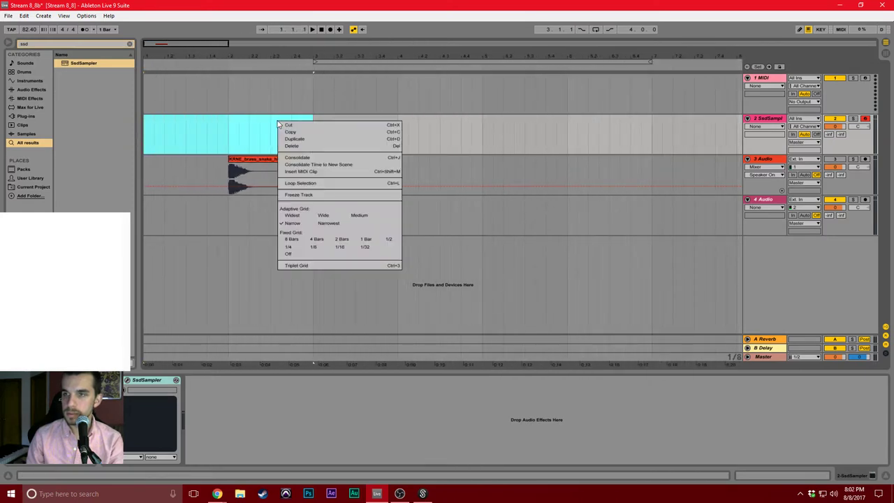
{"action": "left_click", "coordinate": [322, 172]}
{"action": "double_click", "coordinate": [210, 129]}
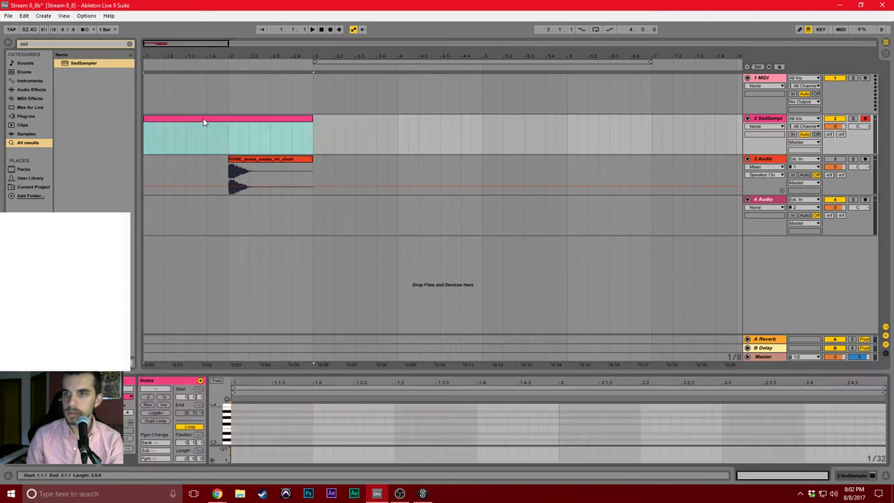
Set the note editor's fixed grid to 1/16 and enable Draw Mode.
{"action": "left_click_drag", "start_coordinate": [287, 370], "coordinate": [285, 216]}
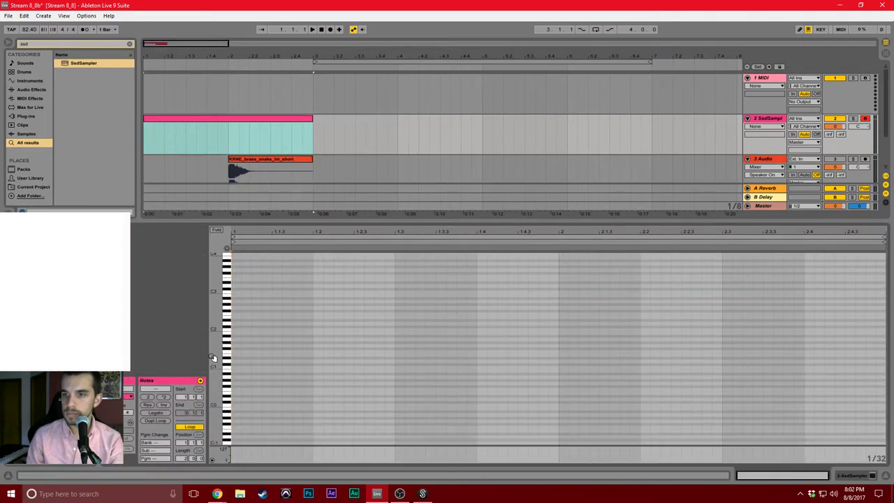
{"action": "left_click_drag", "start_coordinate": [214, 358], "coordinate": [241, 376]}
{"action": "right_click", "coordinate": [340, 312]}
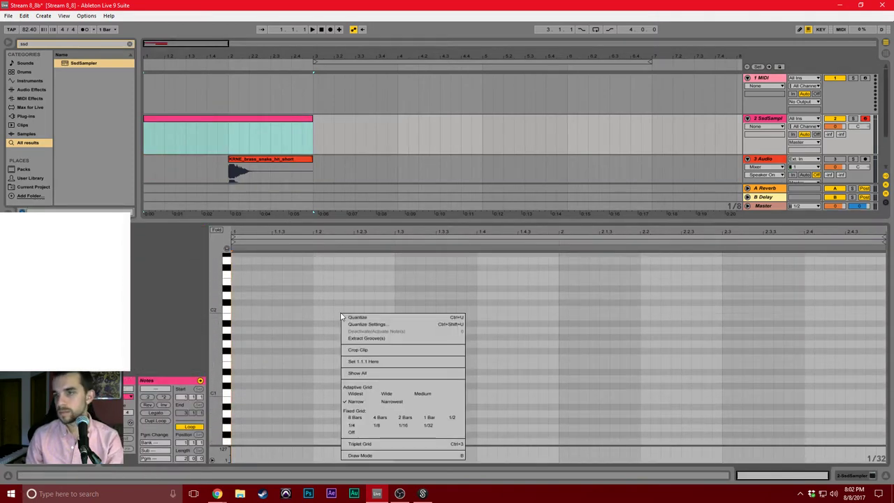
{"action": "left_click", "coordinate": [400, 422]}
{"action": "key", "text": "b"}
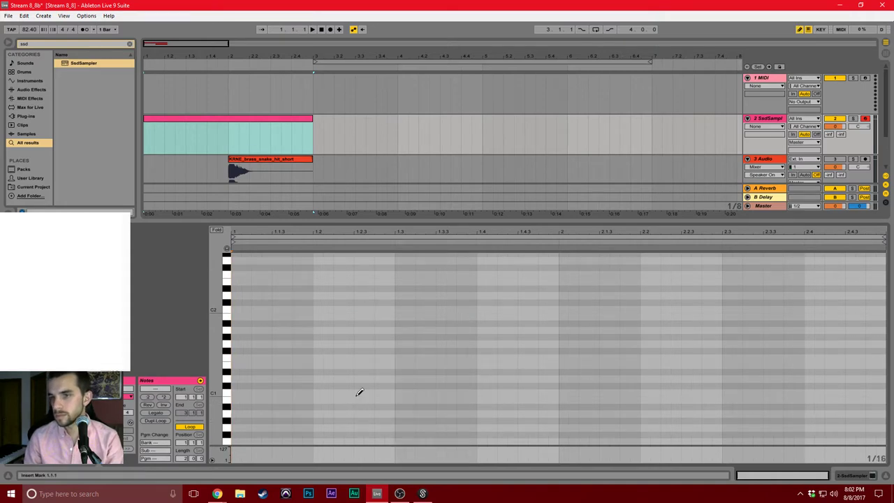
Draw kick notes on C1 at 1.1.1, 1.1.3, 1.2.4, 1.3.2, 1.3.3 and 1.4.4, and snare notes on D1 at 1.2 and 1.4.
{"action": "left_click", "coordinate": [241, 393]}
{"action": "left_click", "coordinate": [282, 391]}
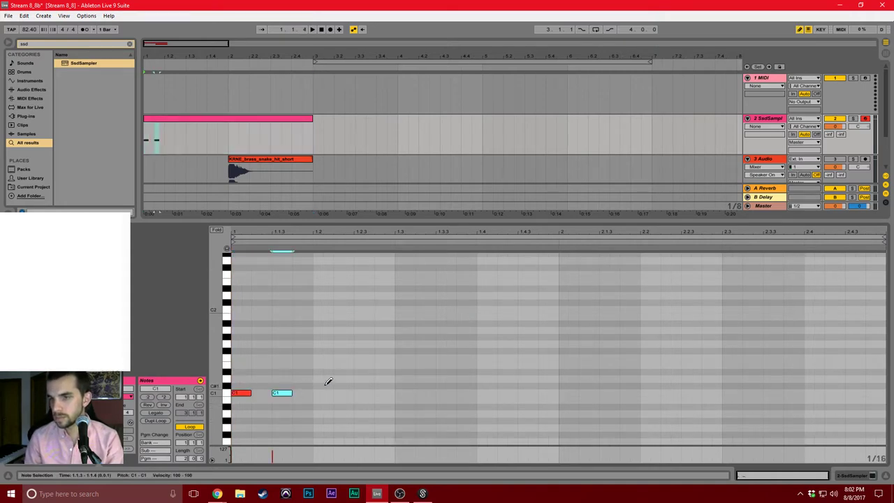
{"action": "left_click", "coordinate": [323, 378]}
{"action": "left_click", "coordinate": [384, 392]}
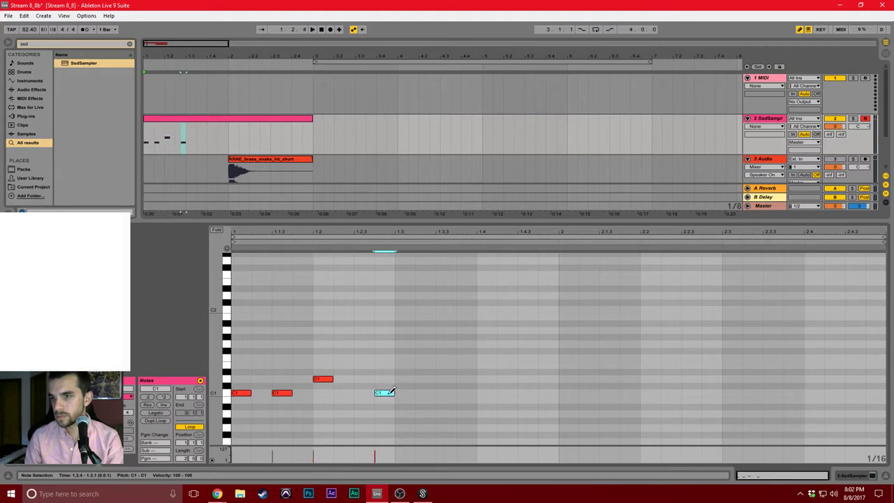
{"action": "left_click", "coordinate": [425, 392]}
{"action": "left_click", "coordinate": [445, 392]}
{"action": "left_click", "coordinate": [487, 378]}
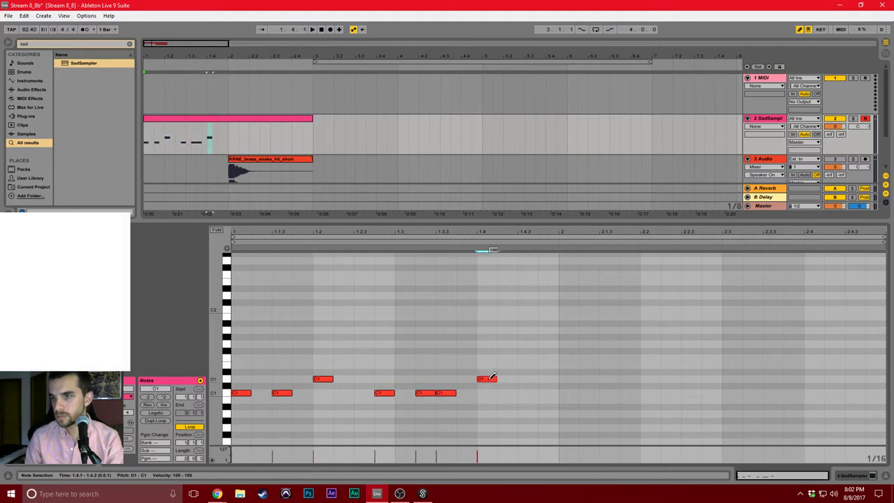
{"action": "left_click", "coordinate": [548, 392]}
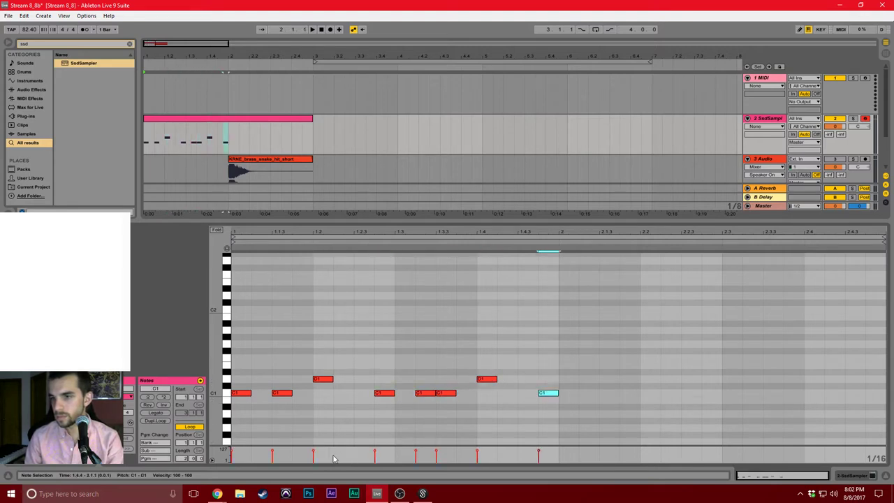
Enlarge the velocity lane and tap in a song tempo of about 88.12 BPM, then stop playback.
{"action": "left_click_drag", "start_coordinate": [306, 447], "coordinate": [305, 426]}
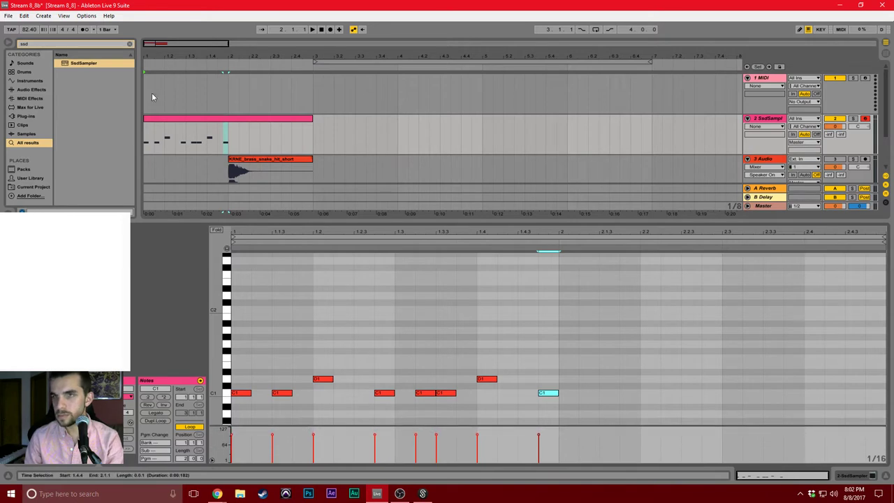
{"action": "left_click", "coordinate": [12, 30]}
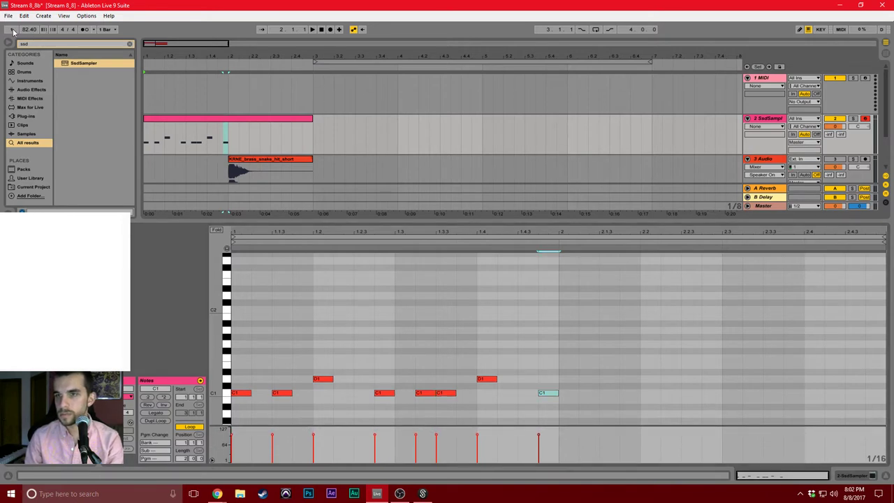
{"action": "left_click", "coordinate": [12, 30]}
{"action": "left_click", "coordinate": [12, 30]}
{"action": "left_click", "coordinate": [11, 30]}
{"action": "left_click", "coordinate": [12, 30]}
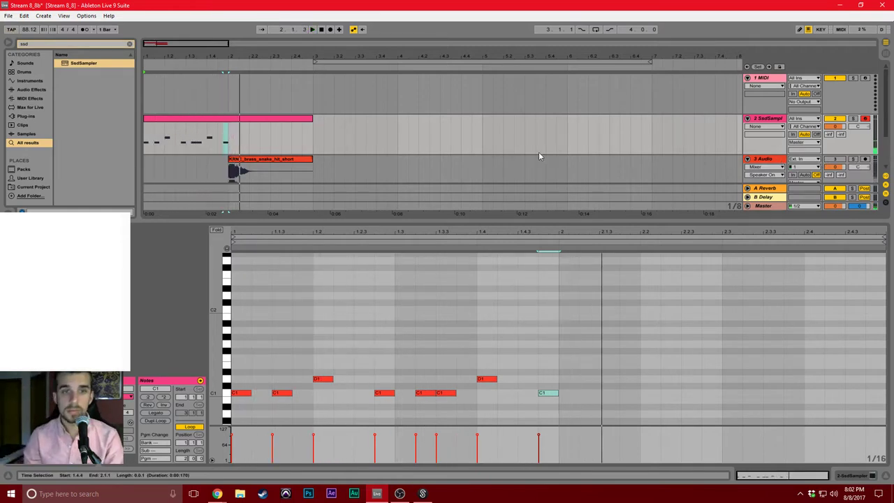
{"action": "key", "text": "space"}
Add hi-hat notes on F#1 at 1.1.1 and 1.1.3, with the second note's velocity lowered to 49.
{"action": "left_click", "coordinate": [299, 337]}
{"action": "double_click", "coordinate": [247, 351]}
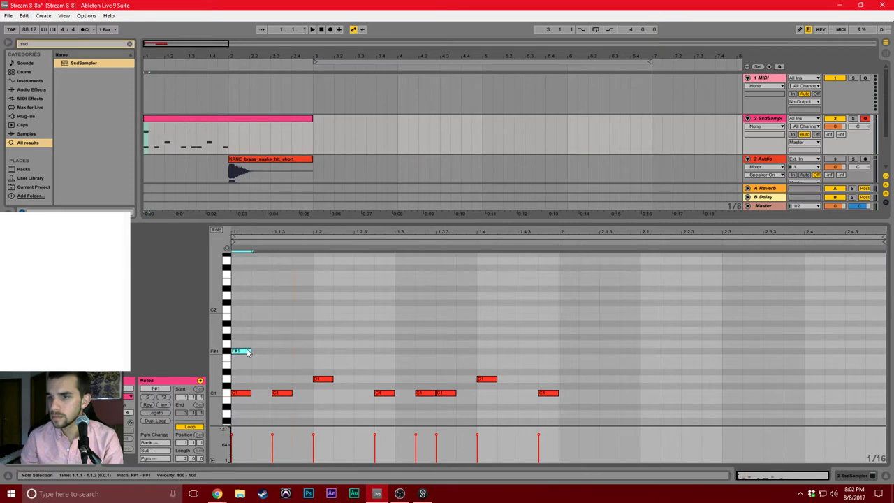
{"action": "double_click", "coordinate": [276, 345]}
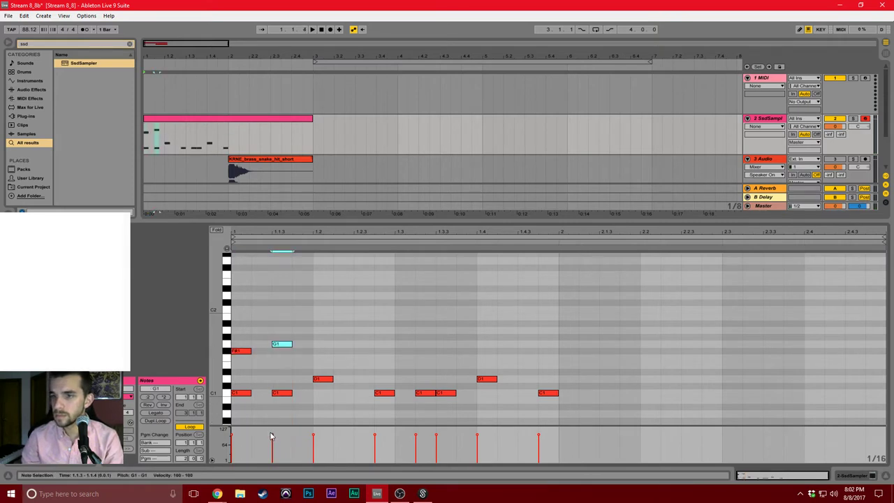
{"action": "left_click_drag", "start_coordinate": [272, 434], "coordinate": [272, 451]}
{"action": "mouse_move", "coordinate": [276, 344]}
{"action": "left_mouse_down"}
{"action": "mouse_move", "coordinate": [278, 355]}
{"action": "mouse_move", "coordinate": [264, 353]}
{"action": "mouse_move", "coordinate": [285, 355]}
{"action": "left_mouse_up"}
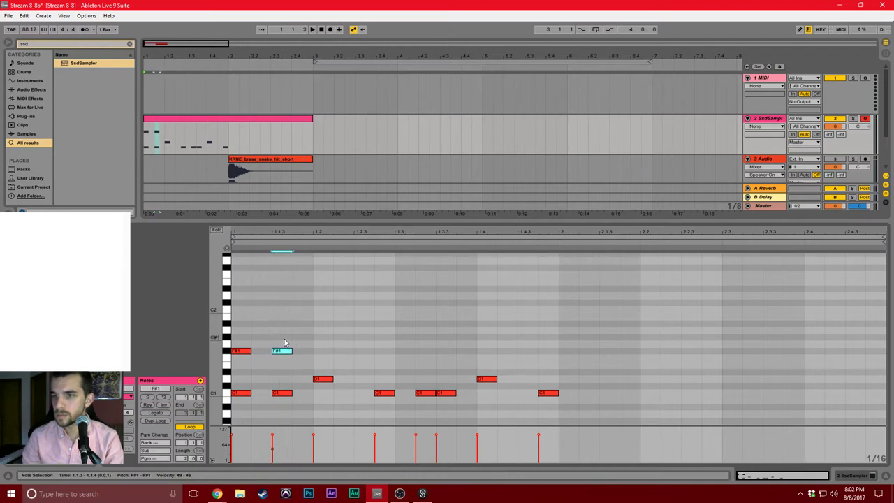
Duplicate the pair of F#1 hi-hat notes until eighth-note hats fill the first bar, undoing any excess copy.
{"action": "left_click", "coordinate": [281, 342]}
{"action": "left_click_drag", "start_coordinate": [235, 341], "coordinate": [308, 367]}
{"action": "key", "text": "ctrl+d"}
{"action": "key", "text": "ctrl+d"}
{"action": "key", "text": "ctrl+d"}
{"action": "key", "text": "ctrl+d"}
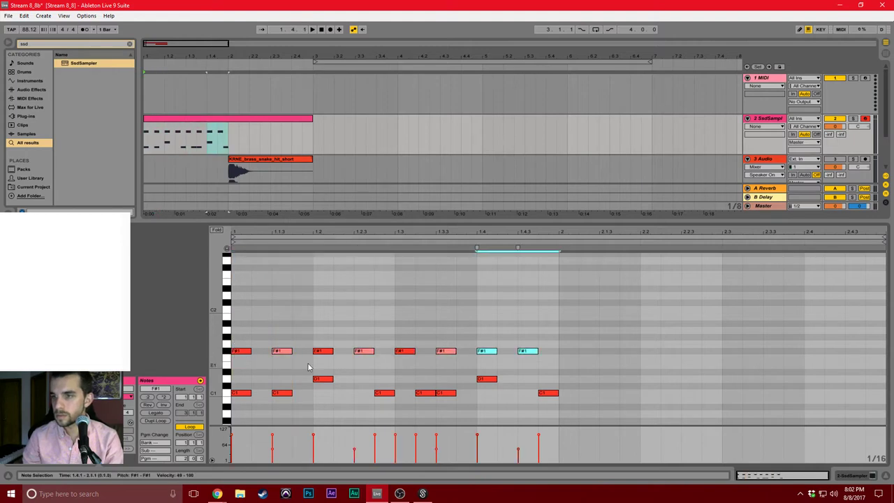
{"action": "key", "text": "ctrl+z"}
{"action": "left_click", "coordinate": [301, 326]}
Play back the one-bar drum pattern to check it and return the insert marker to 1.1.1.
{"action": "scroll", "coordinate": [301, 326], "scroll_direction": "down", "scroll_amount": 1}
{"action": "scroll", "coordinate": [300, 326], "scroll_direction": "down", "scroll_amount": 2}
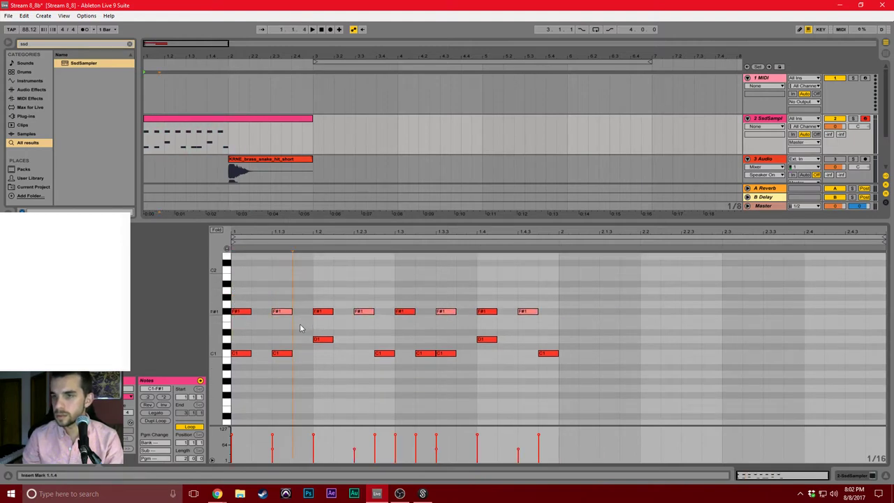
{"action": "mouse_move", "coordinate": [215, 323]}
{"action": "left_mouse_down"}
{"action": "mouse_move", "coordinate": [238, 323]}
{"action": "mouse_move", "coordinate": [239, 338]}
{"action": "left_mouse_up"}
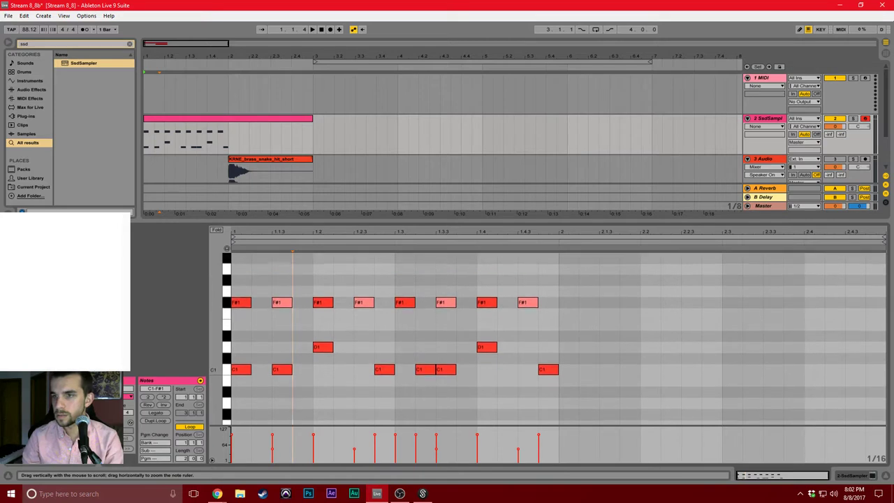
{"action": "left_click", "coordinate": [259, 305]}
{"action": "left_click", "coordinate": [311, 30]}
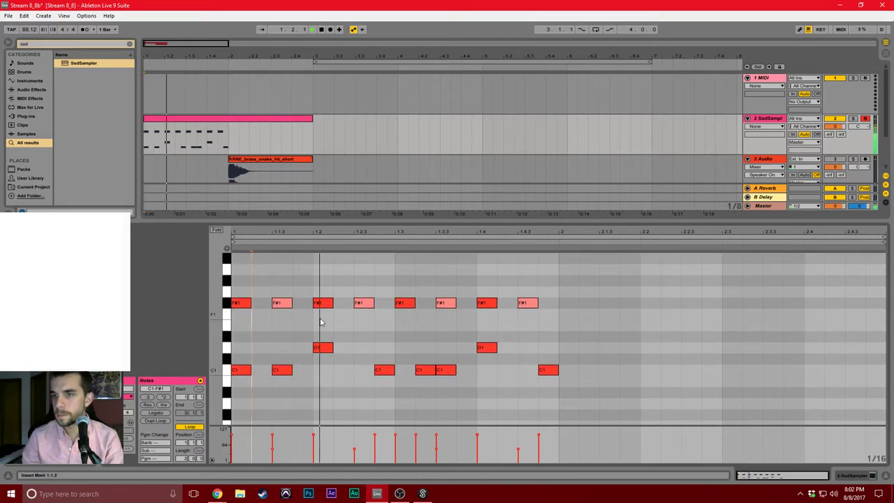
{"action": "key", "text": "space"}
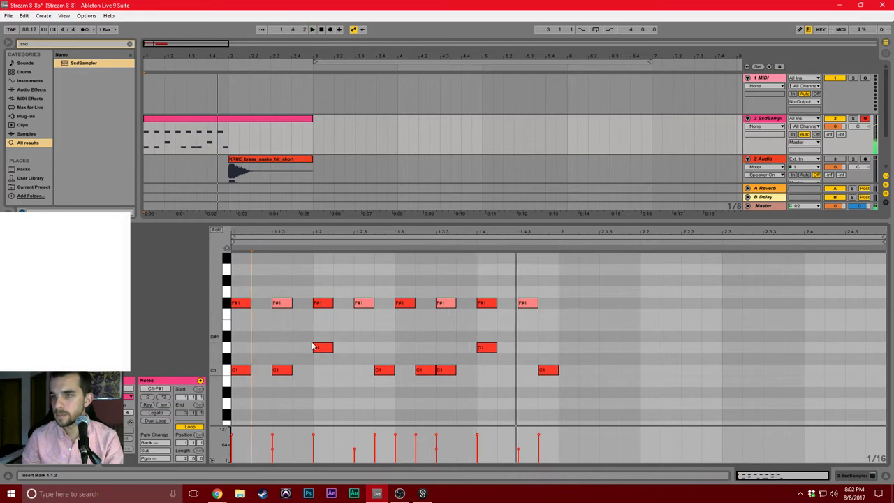
{"action": "left_click", "coordinate": [285, 319]}
{"action": "left_click_drag", "start_coordinate": [227, 281], "coordinate": [332, 303]}
{"action": "left_click", "coordinate": [493, 333]}
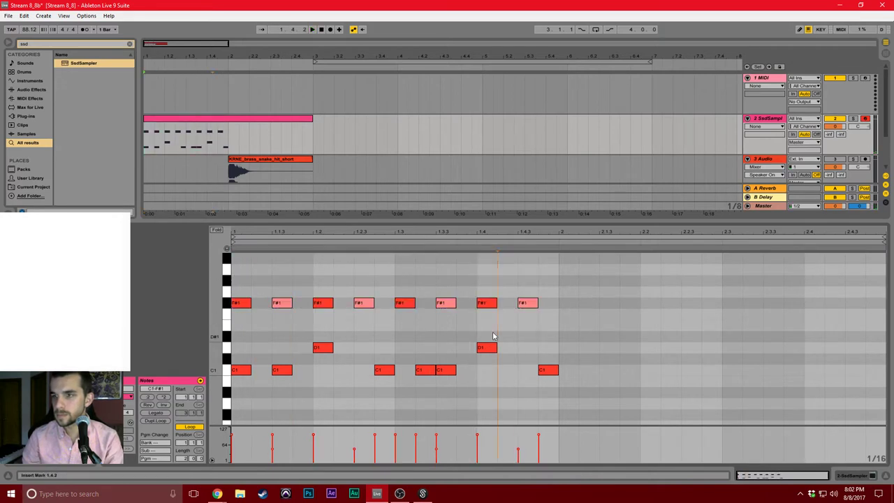
{"action": "left_click", "coordinate": [237, 277]}
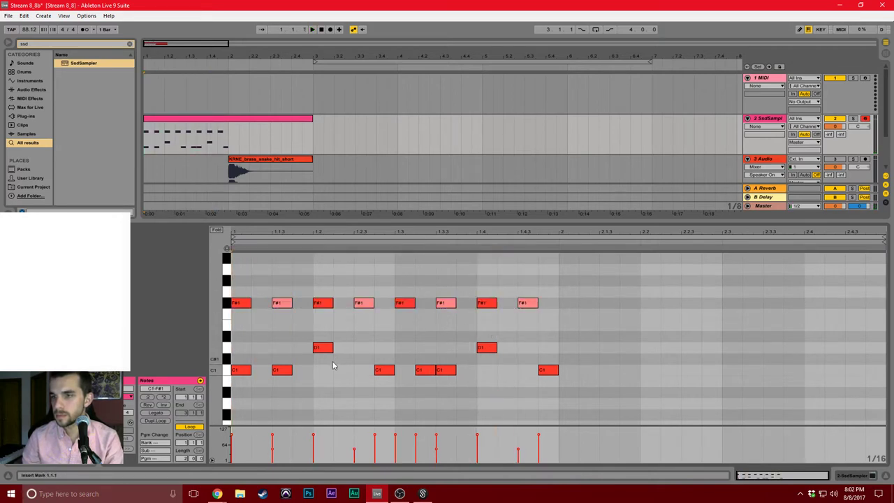
Lower the velocities of the C1 kick notes at 1.3.2 and 1.4.4, the latter to about 80, and start playback.
{"action": "left_click", "coordinate": [416, 445]}
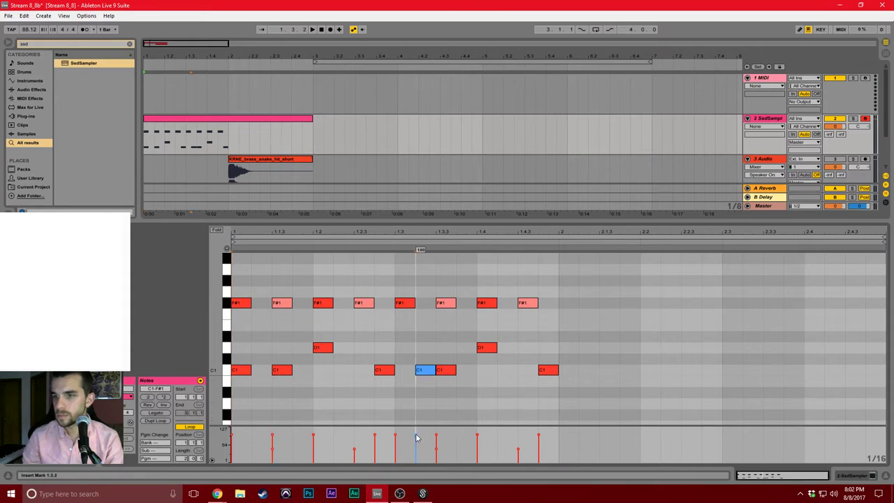
{"action": "left_click", "coordinate": [538, 438]}
{"action": "key", "text": "space"}
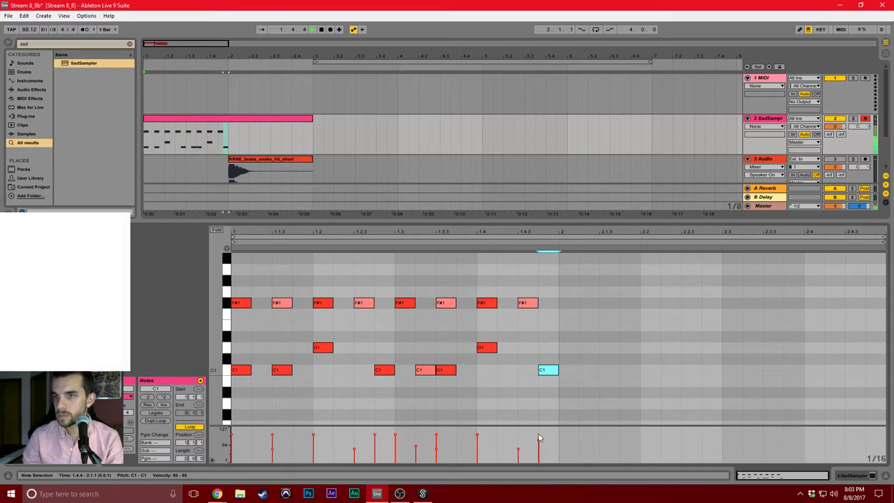
Duplicate the first bar of the SsdSampler drum clip twice so the pattern fills bars 2 and 3.
{"action": "left_click_drag", "start_coordinate": [226, 143], "coordinate": [141, 141]}
{"action": "key", "text": "ctrl+d"}
{"action": "key", "text": "ctrl+d"}
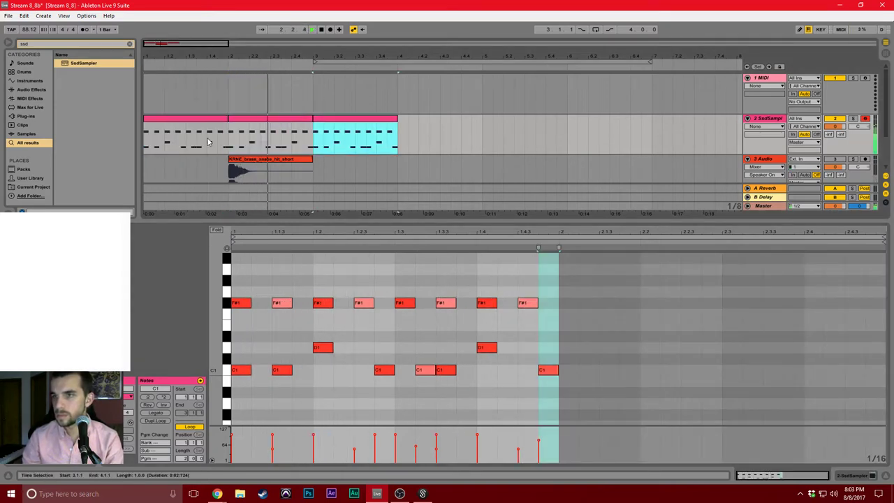
{"action": "left_click", "coordinate": [585, 153]}
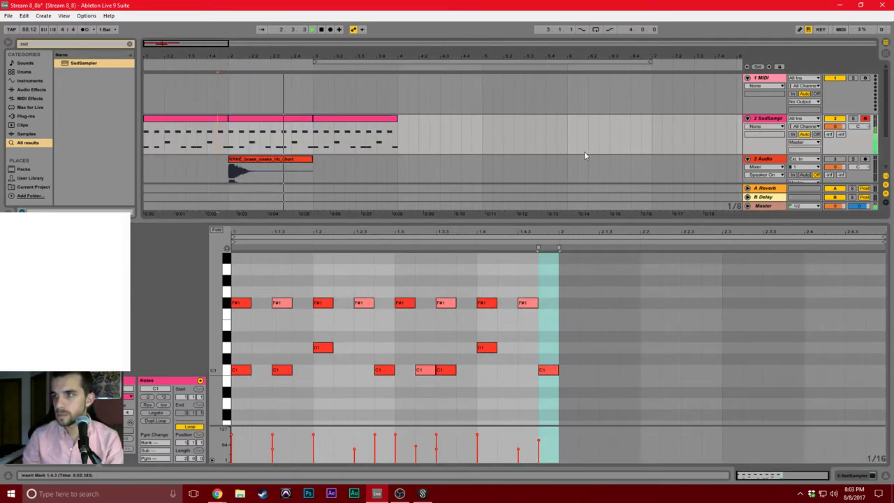
Show the SsdSampler track's device chain and clear the browser's search text.
{"action": "left_click", "coordinate": [765, 118]}
{"action": "right_click", "coordinate": [764, 119]}
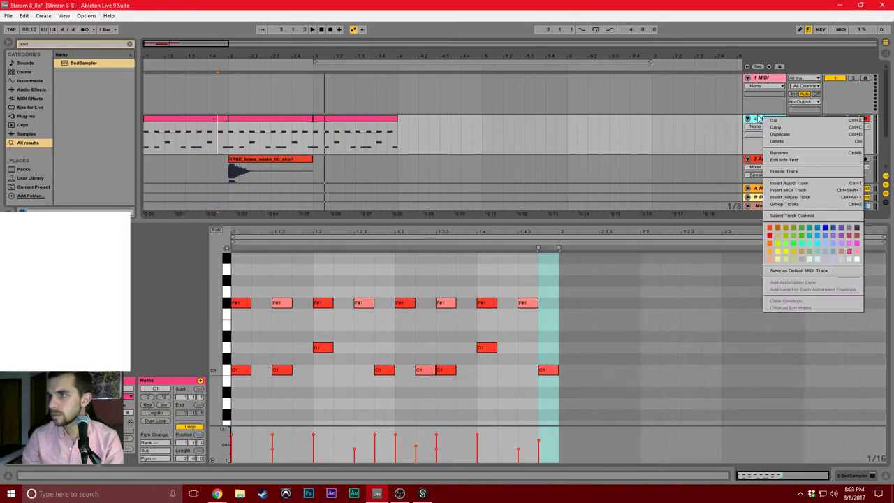
{"action": "left_click", "coordinate": [755, 119]}
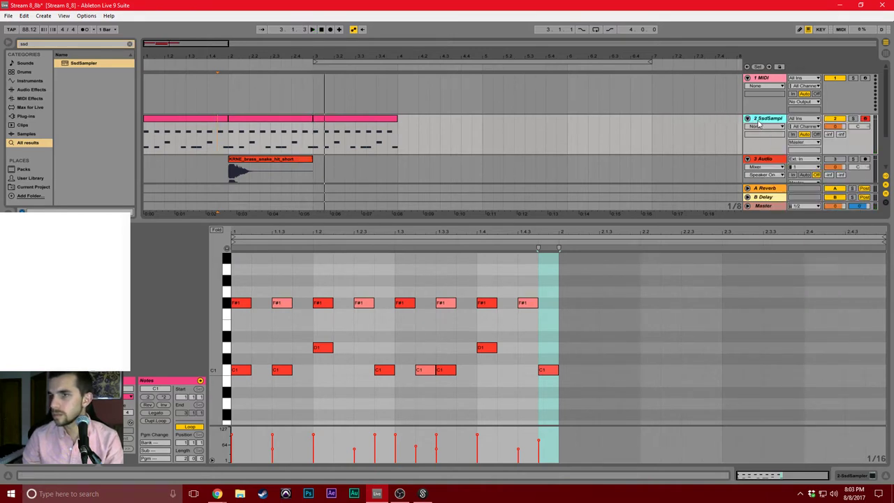
{"action": "key", "text": "ctrl+t"}
{"action": "key", "text": "ctrl+f"}
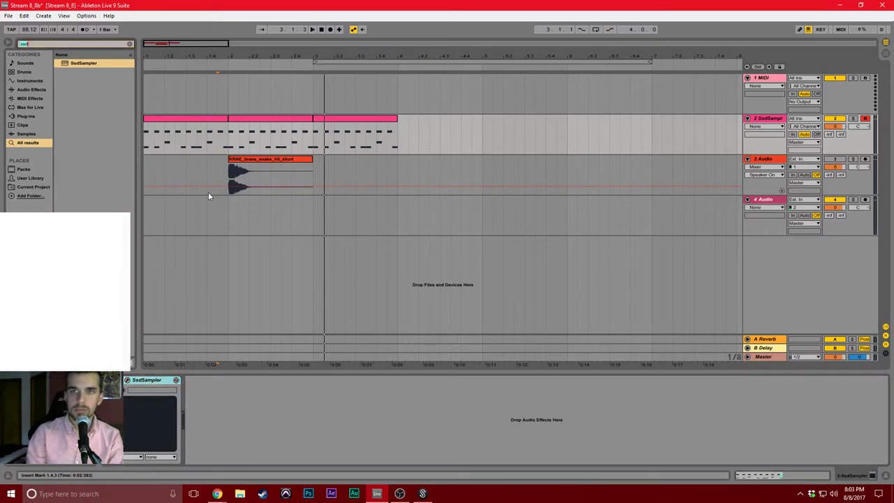
{"action": "left_click", "coordinate": [129, 44]}
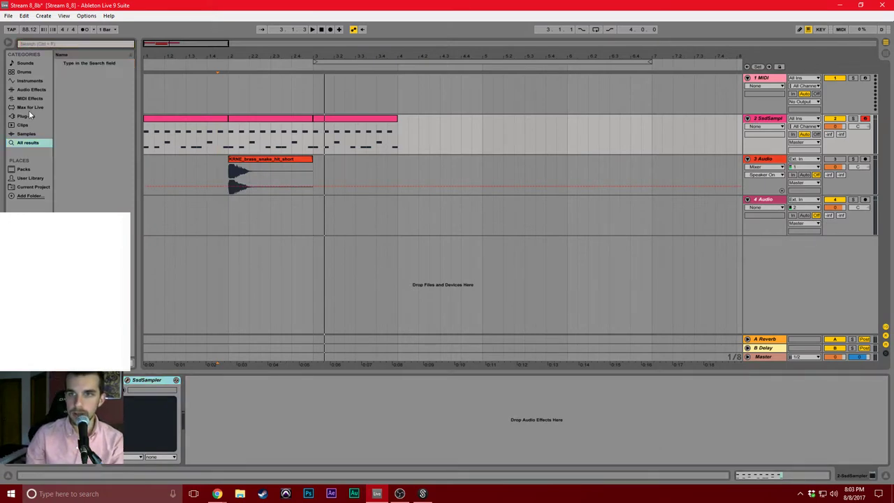
Add the Saturator audio effect after SsdSampler, set its Drive to 14.3 dB and briefly play the drums.
{"action": "left_click", "coordinate": [31, 89]}
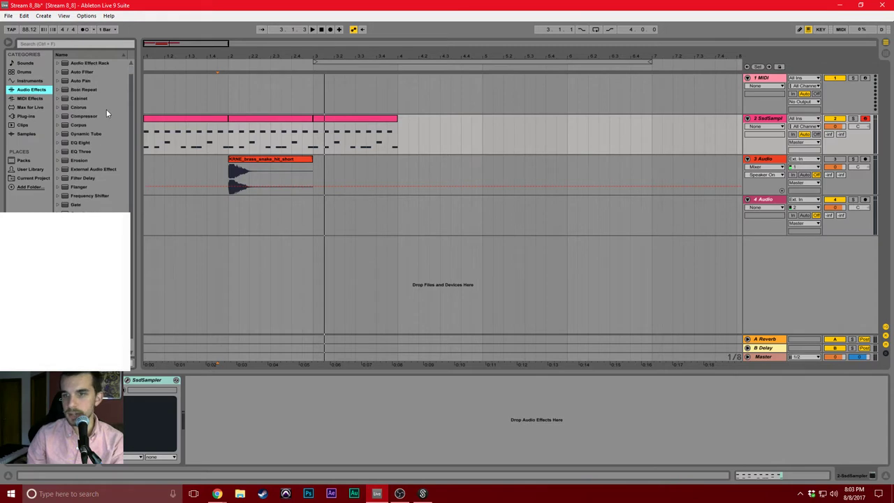
{"action": "scroll", "coordinate": [106, 109], "scroll_direction": "down", "scroll_amount": 1}
{"action": "left_click_drag", "start_coordinate": [81, 298], "coordinate": [196, 386]}
{"action": "key", "text": "space"}
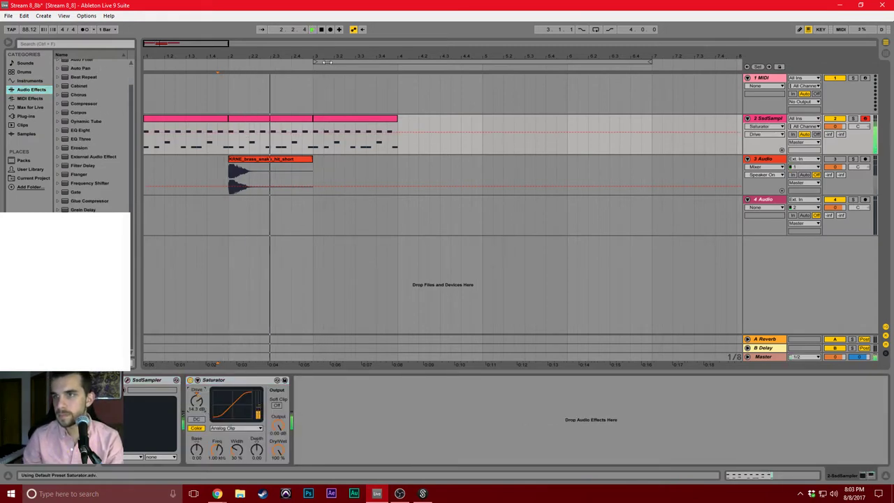
{"action": "key", "text": "space"}
Set the arrangement loop to the single bar from 2.1.1 to 3.1.1 and enable looping.
{"action": "left_click_drag", "start_coordinate": [353, 61], "coordinate": [275, 61]}
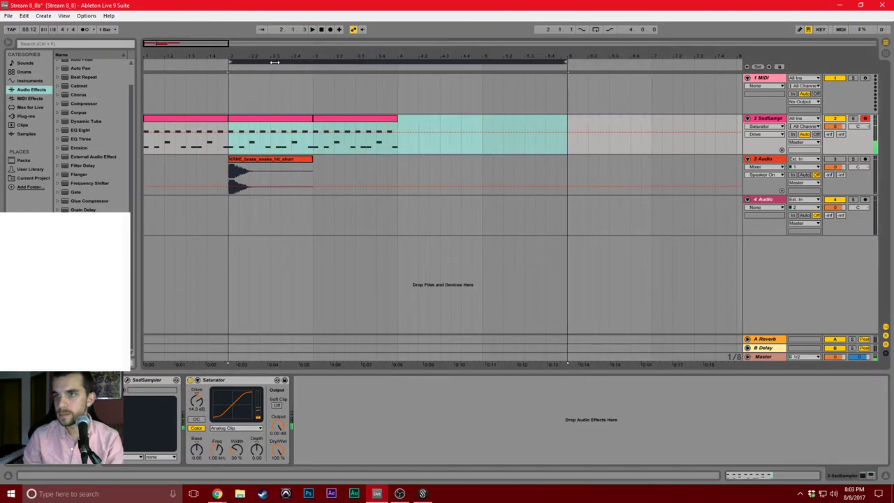
{"action": "left_click_drag", "start_coordinate": [564, 62], "coordinate": [313, 61]}
{"action": "left_click", "coordinate": [594, 29]}
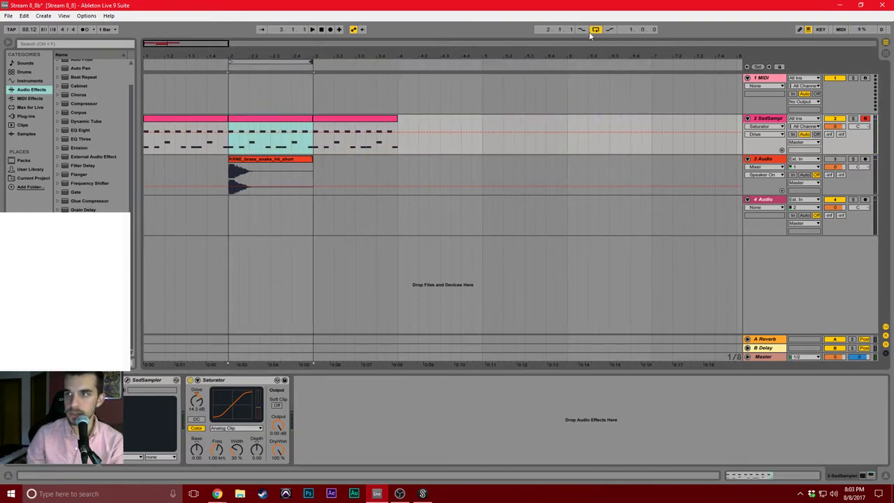
Play the loop while raising the Saturator's Drive to 17.7 dB, and open the SsdSampler plug-in window.
{"action": "key", "text": "space"}
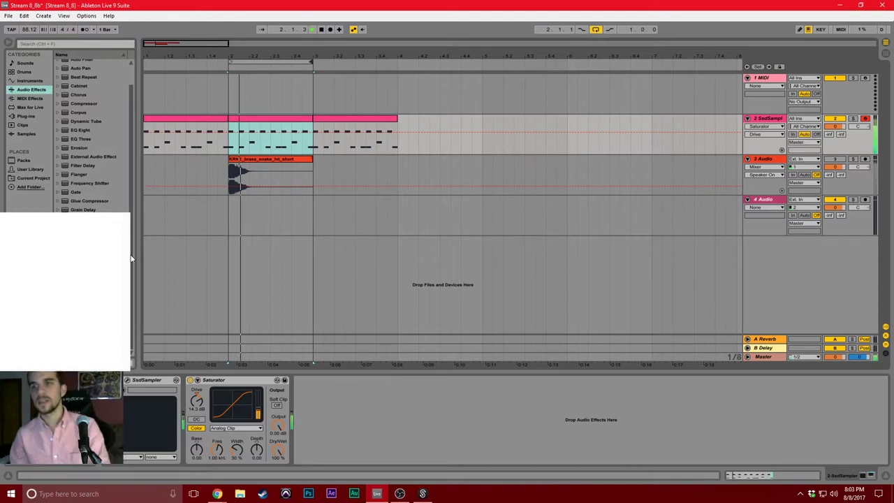
{"action": "left_click_drag", "start_coordinate": [196, 400], "coordinate": [197, 393]}
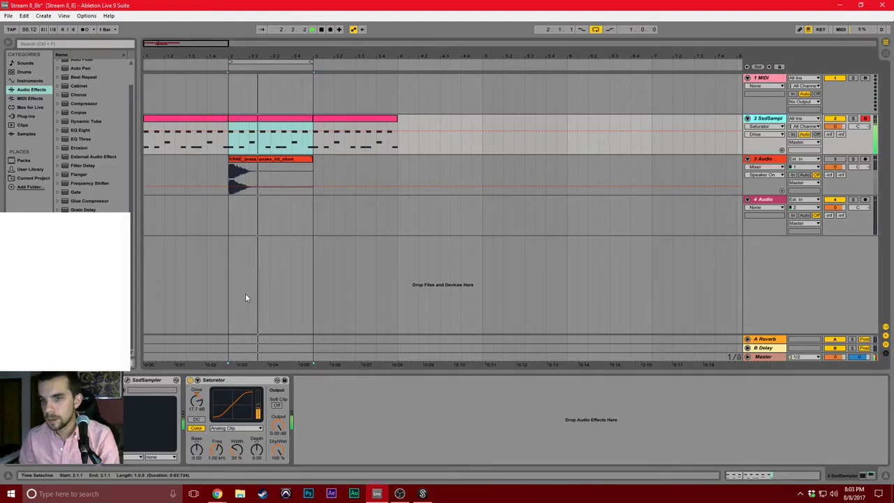
{"action": "left_click", "coordinate": [128, 380]}
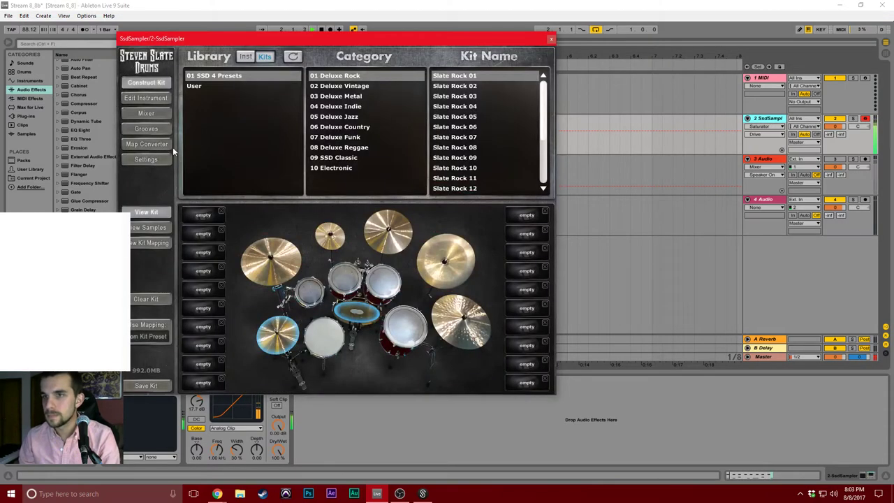
Raise the Room channel to -9.11 in the drum plug-in's mixer and close the plug-in window.
{"action": "left_click", "coordinate": [148, 129]}
{"action": "left_click", "coordinate": [148, 114]}
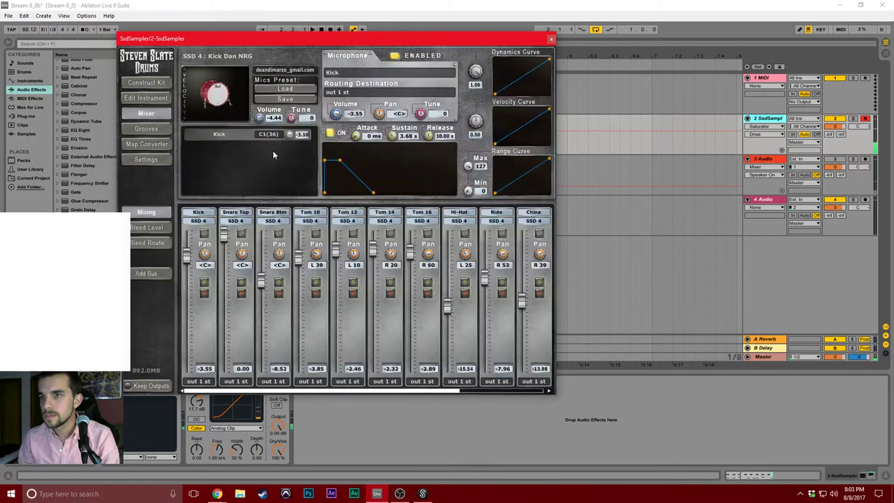
{"action": "left_click", "coordinate": [137, 84]}
{"action": "left_click", "coordinate": [165, 144]}
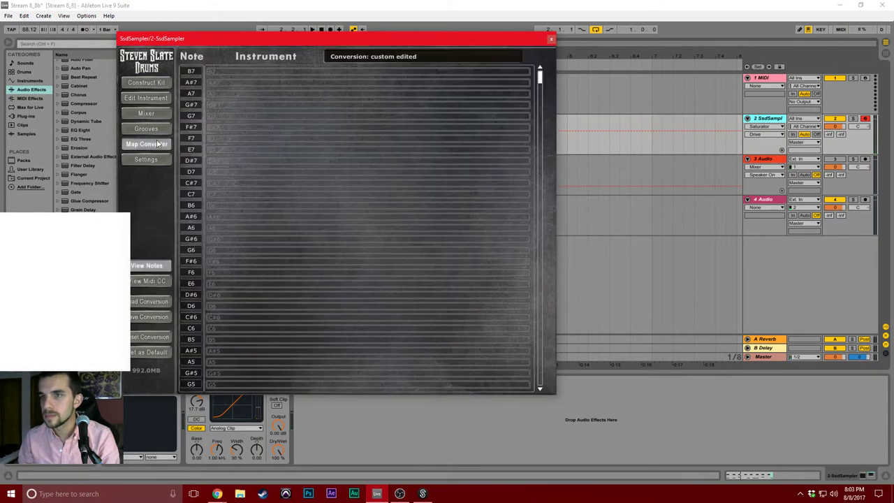
{"action": "left_click", "coordinate": [160, 159]}
{"action": "left_click", "coordinate": [148, 113]}
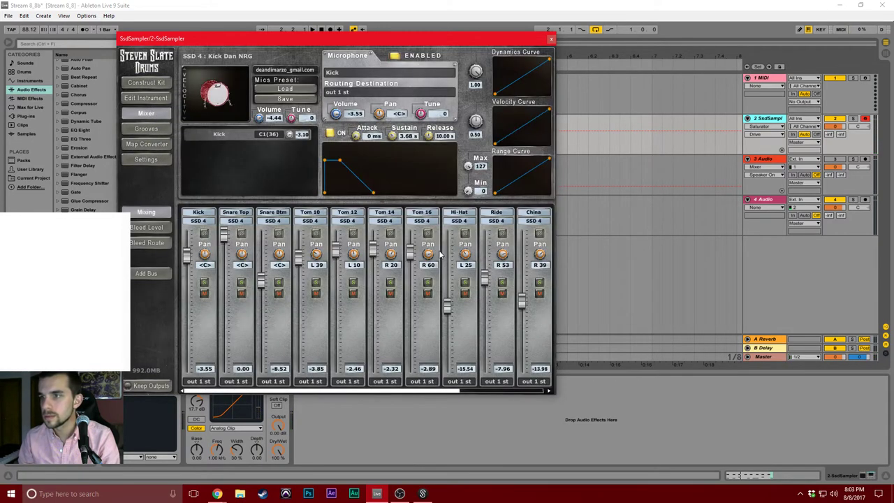
{"action": "scroll", "coordinate": [518, 298], "scroll_direction": "down", "scroll_amount": 3}
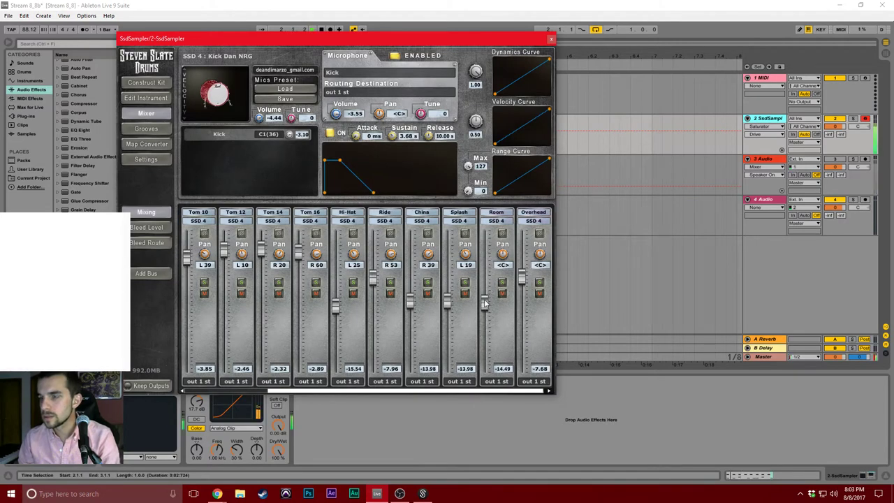
{"action": "mouse_move", "coordinate": [484, 269]}
{"action": "left_mouse_down"}
{"action": "mouse_move", "coordinate": [487, 392]}
{"action": "mouse_move", "coordinate": [484, 282]}
{"action": "left_mouse_up"}
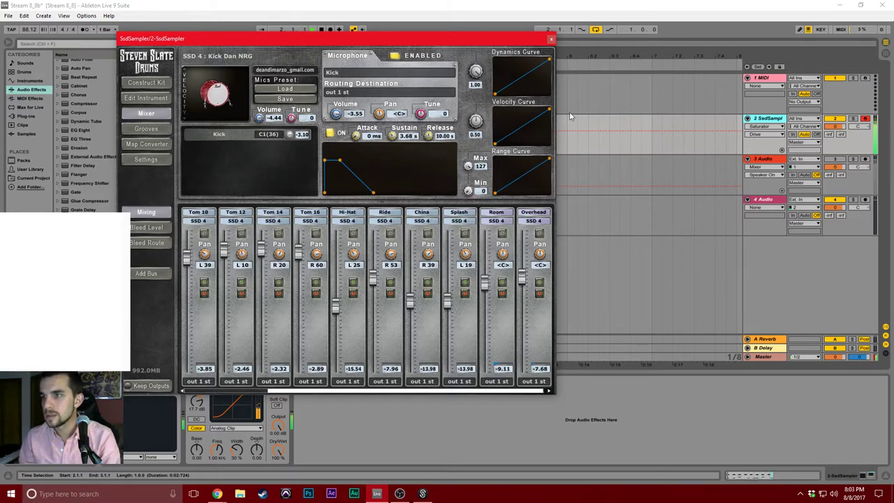
{"action": "left_click", "coordinate": [551, 40]}
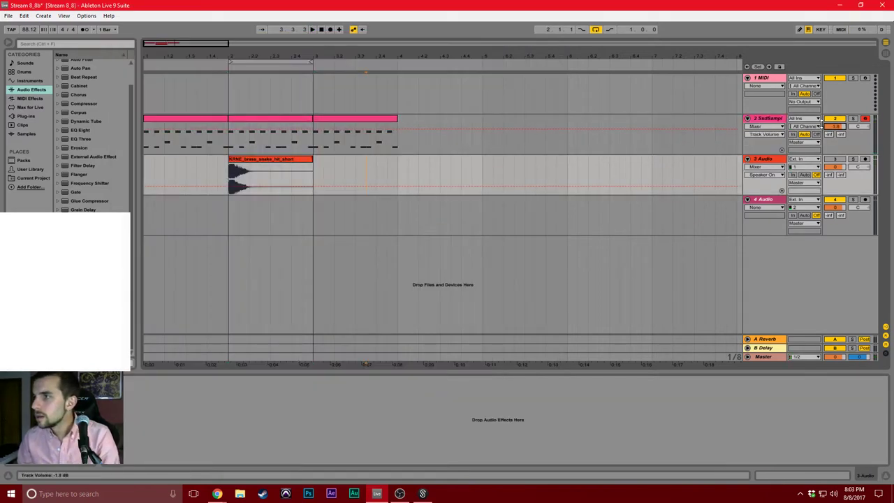
Freeze the SsdSampler track and flatten it to audio.
{"action": "left_click", "coordinate": [771, 120]}
{"action": "key", "text": "space"}
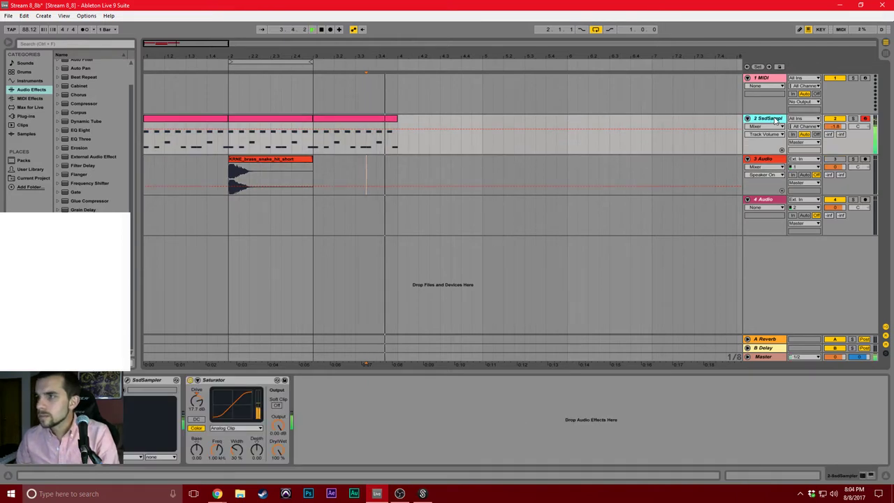
{"action": "right_click", "coordinate": [775, 120]}
{"action": "left_click", "coordinate": [802, 175]}
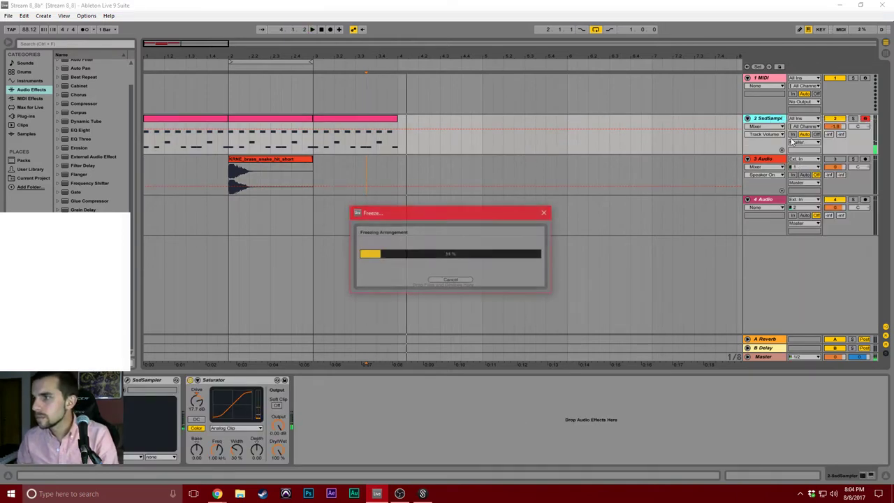
{"action": "right_click", "coordinate": [761, 122]}
{"action": "left_click", "coordinate": [789, 174]}
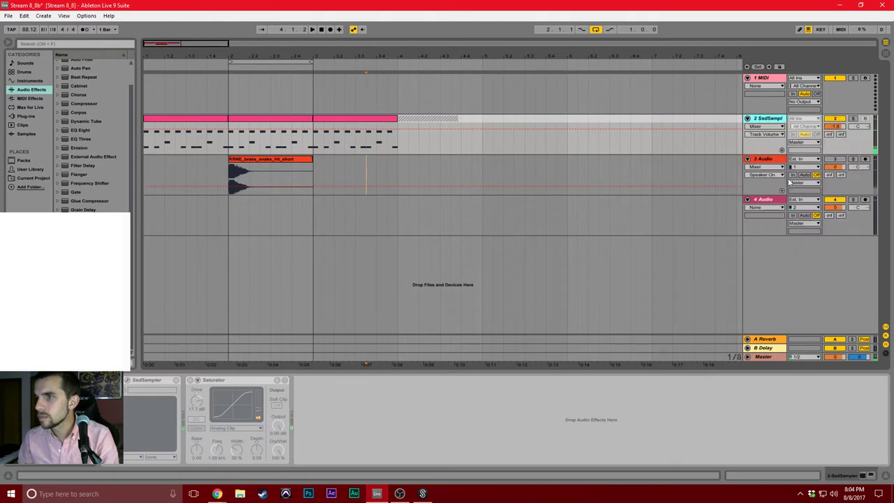
Delete the flattened drum clips in bar 1, bar 3 and the freeze tail, keeping only the bar 2 clip.
{"action": "left_click", "coordinate": [335, 122]}
{"action": "left_click", "coordinate": [416, 122], "text": "shift"}
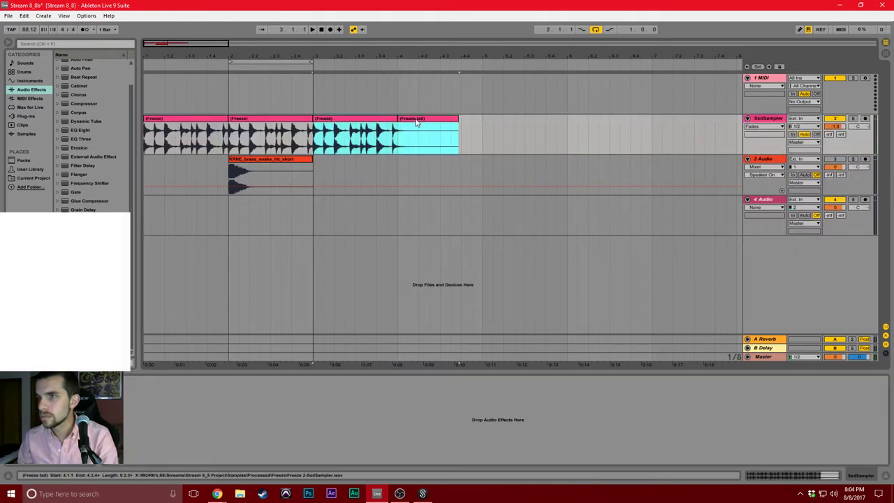
{"action": "key", "text": "Delete"}
{"action": "left_click", "coordinate": [178, 120]}
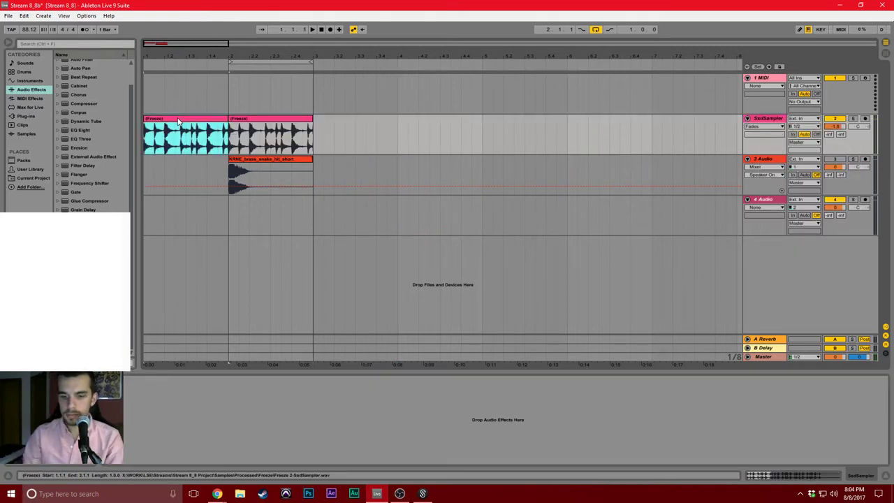
{"action": "key", "text": "Delete"}
{"action": "left_click", "coordinate": [175, 120]}
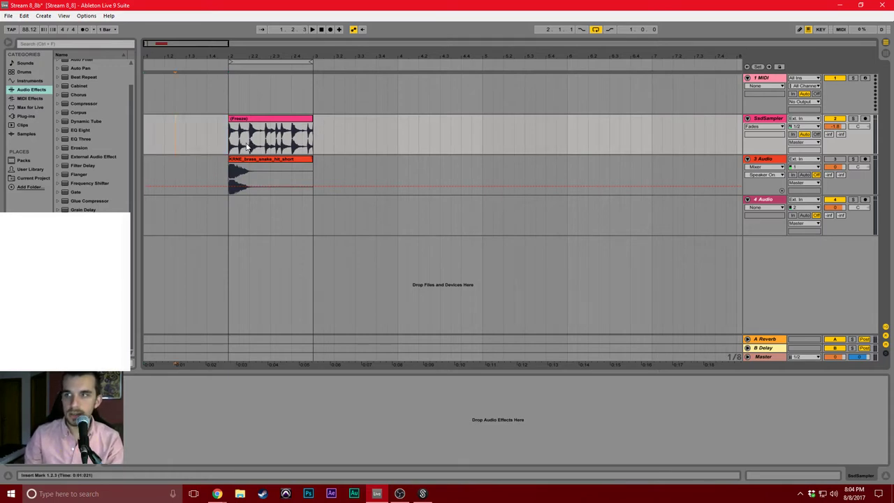
Play the remaining drum clip and rename the SsdSampler track as Beat.
{"action": "left_click", "coordinate": [264, 125]}
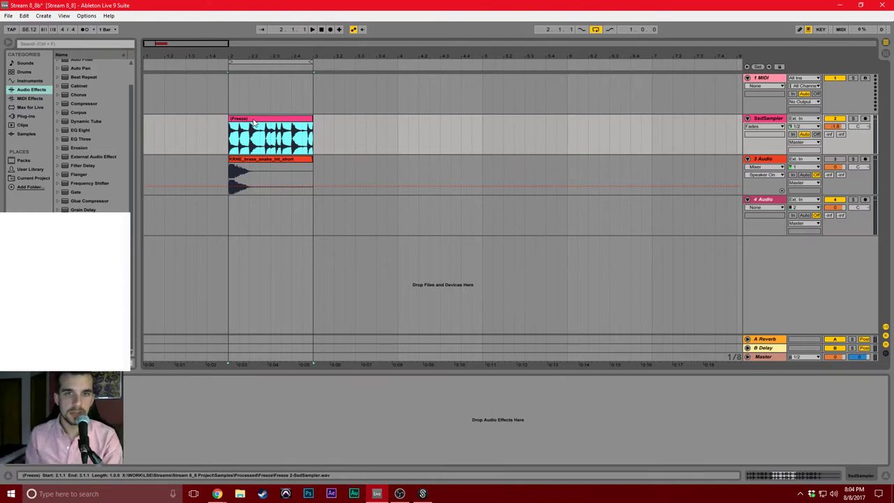
{"action": "left_click", "coordinate": [252, 129]}
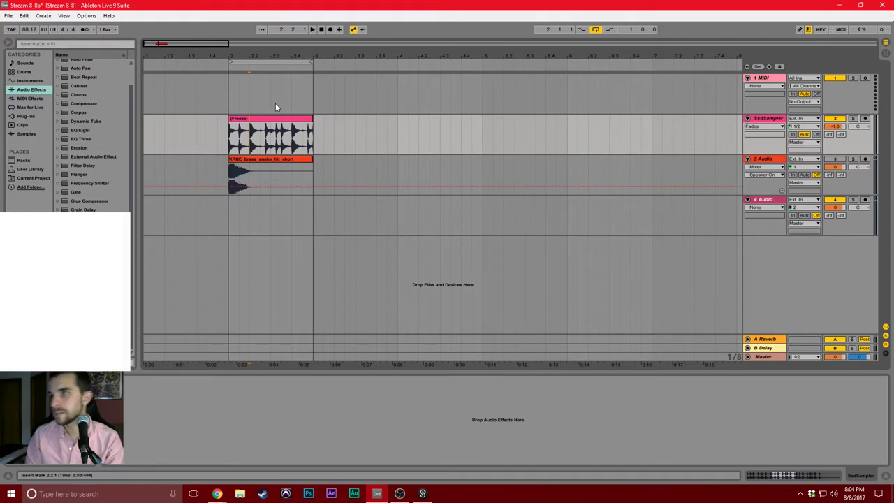
{"action": "key", "text": "space"}
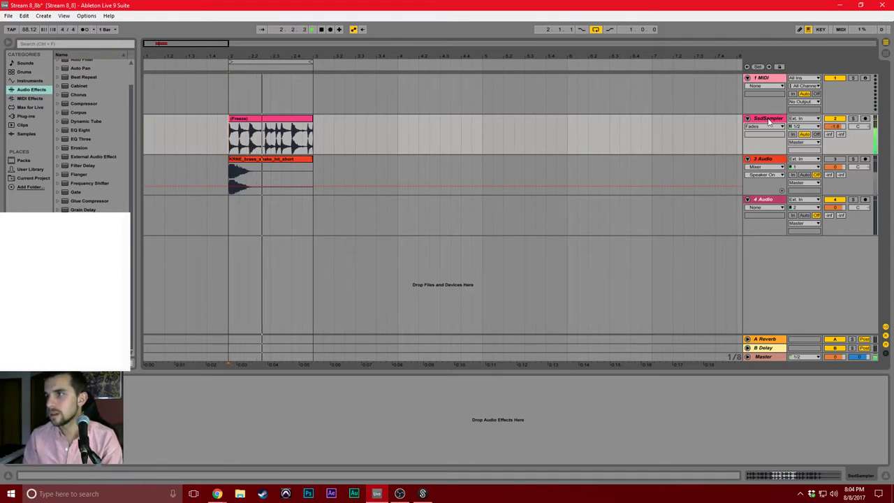
{"action": "left_click", "coordinate": [769, 121]}
{"action": "key", "text": "ctrl+r"}
{"action": "type", "text": "Beat"}
{"action": "key", "text": "Return"}
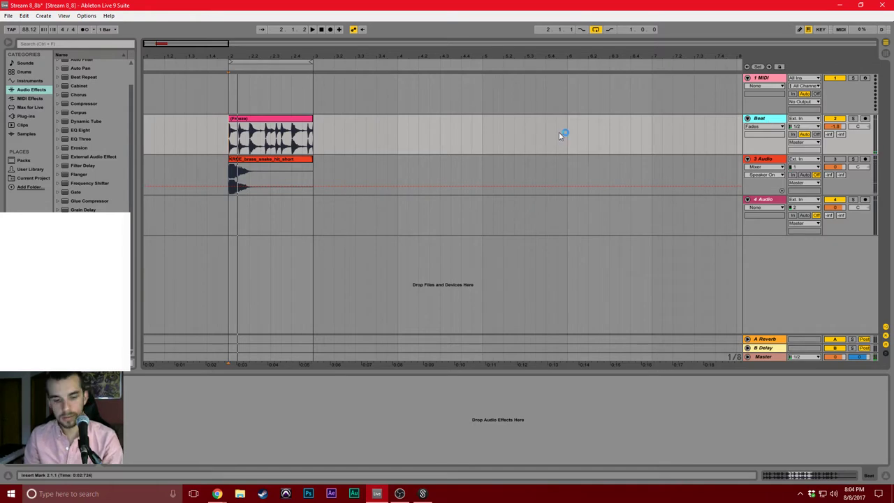
Insert three new audio tracks below the Beat track.
{"action": "key", "text": "ctrl+t"}
{"action": "key", "text": "ctrl+t"}
{"action": "key", "text": "ctrl+t"}
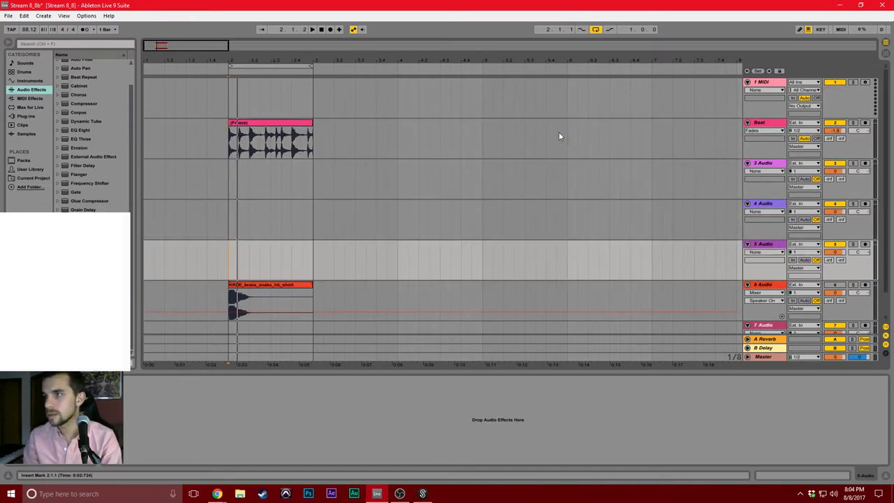
Search the browser for arena and clear the search text.
{"action": "key", "text": "ctrl+f"}
{"action": "type", "text": "arena"}
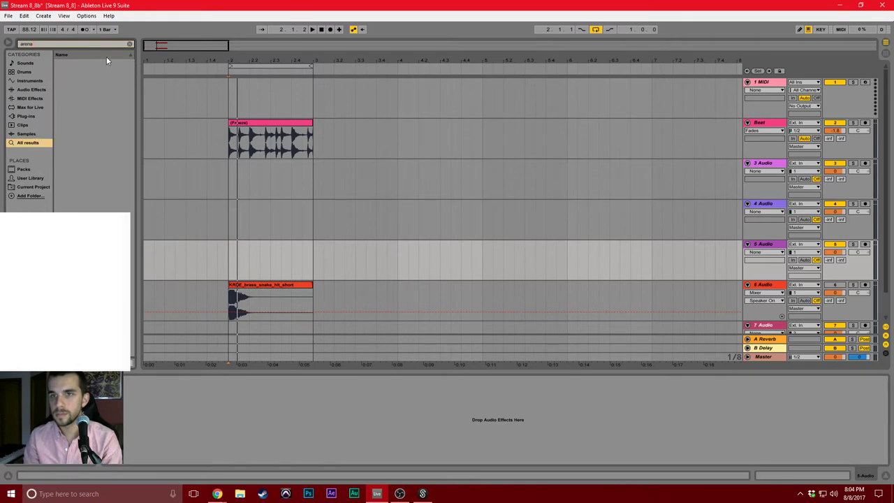
{"action": "left_click", "coordinate": [128, 44]}
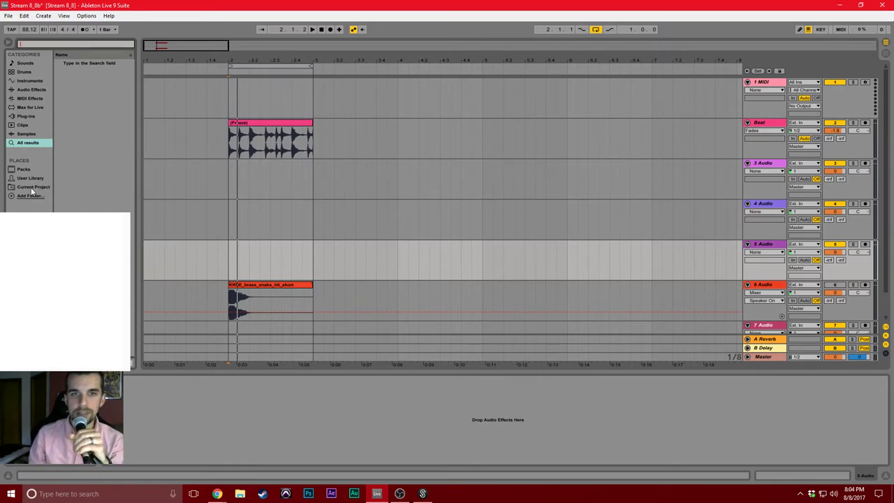
Dismiss the folder chooser, switch to File Explorer to locate the sample library, and move its window off this screen.
{"action": "left_click", "coordinate": [28, 196]}
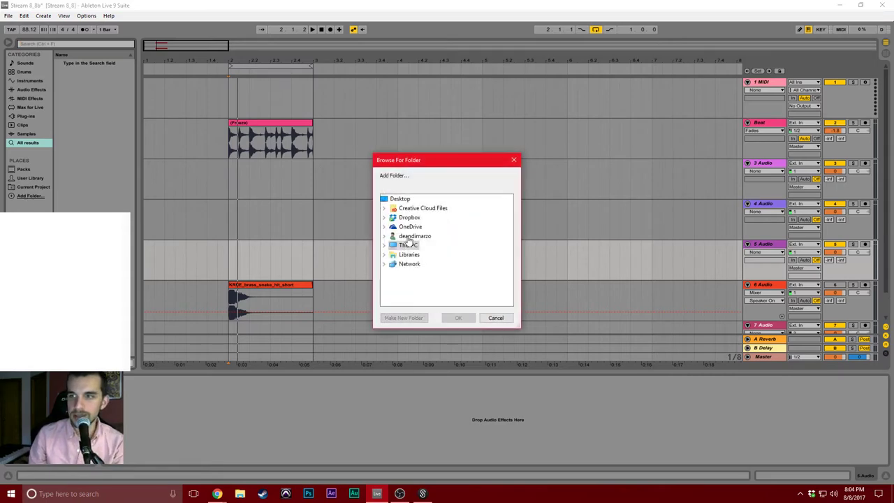
{"action": "left_click", "coordinate": [495, 318]}
{"action": "left_click", "coordinate": [240, 493]}
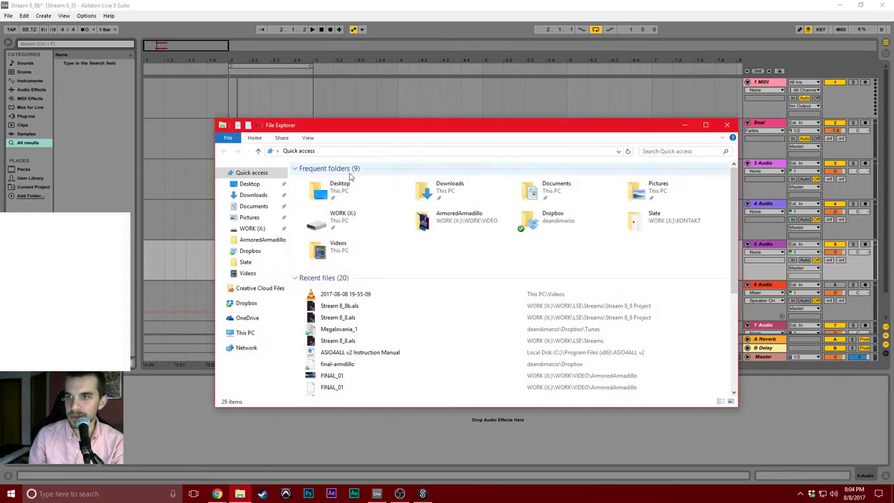
{"action": "left_click_drag", "start_coordinate": [389, 129], "coordinate": [0, 137]}
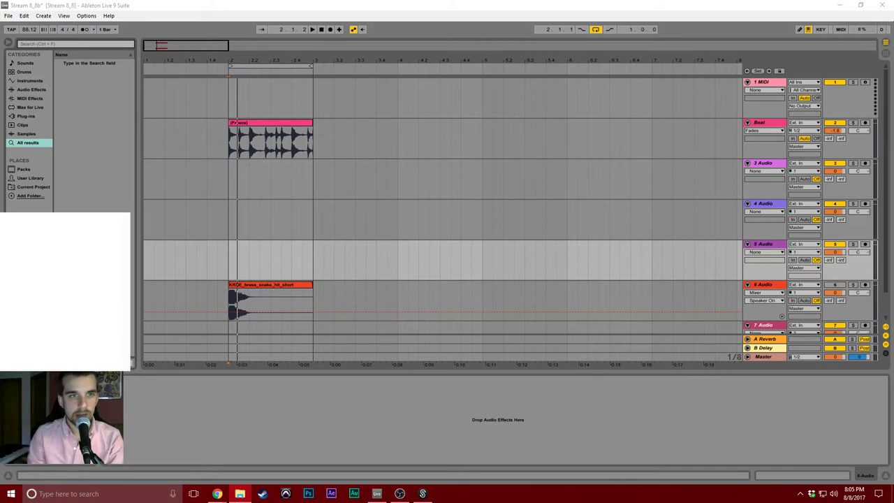
Add the Battery 4 Factory Library's Samples folder, found under KONTAKT on the WORK (X:) drive, to the browser's places.
{"action": "left_click", "coordinate": [31, 196]}
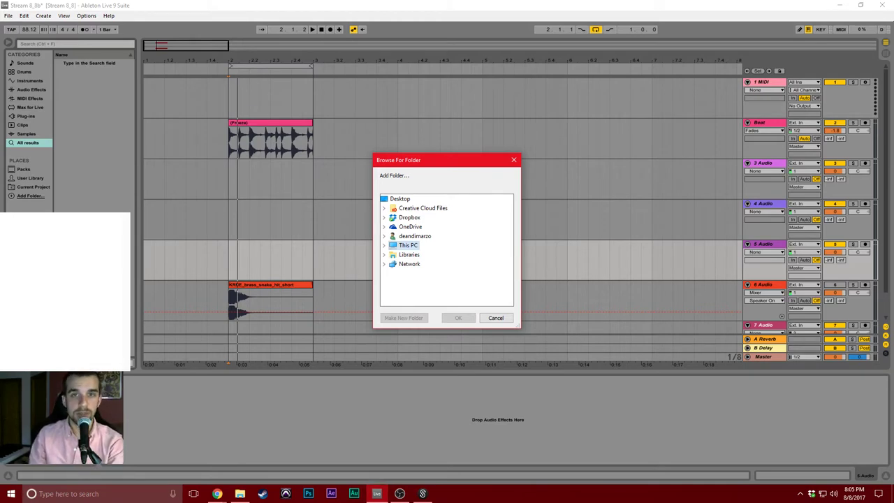
{"action": "key", "text": "alt+Tab"}
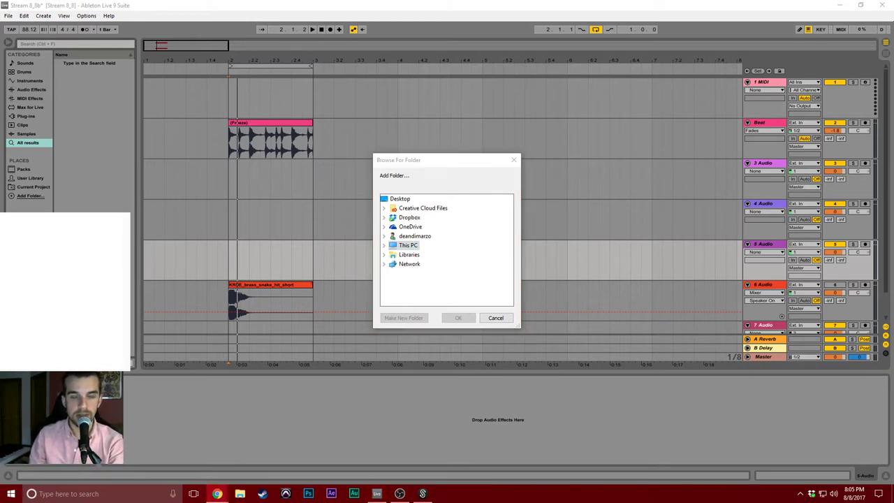
{"action": "left_click", "coordinate": [471, 286]}
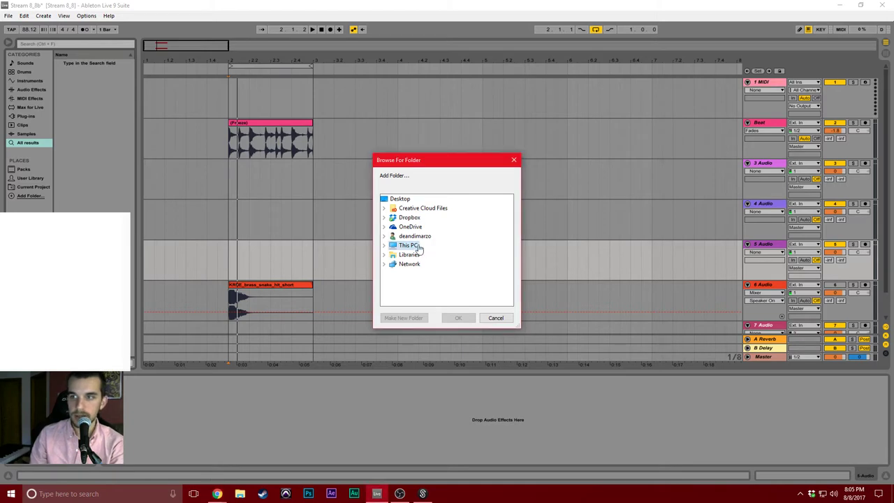
{"action": "left_click", "coordinate": [383, 246]}
{"action": "scroll", "coordinate": [399, 279], "scroll_direction": "down", "scroll_amount": 1}
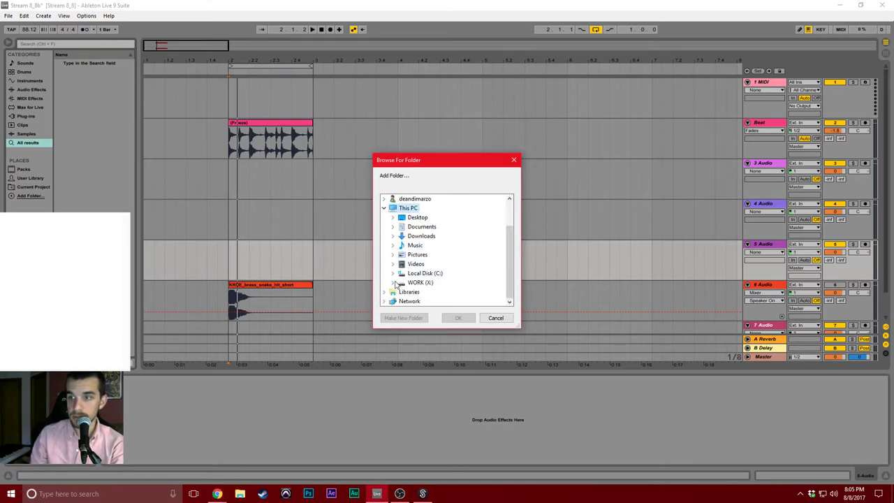
{"action": "left_click", "coordinate": [396, 281]}
{"action": "left_click", "coordinate": [402, 256]}
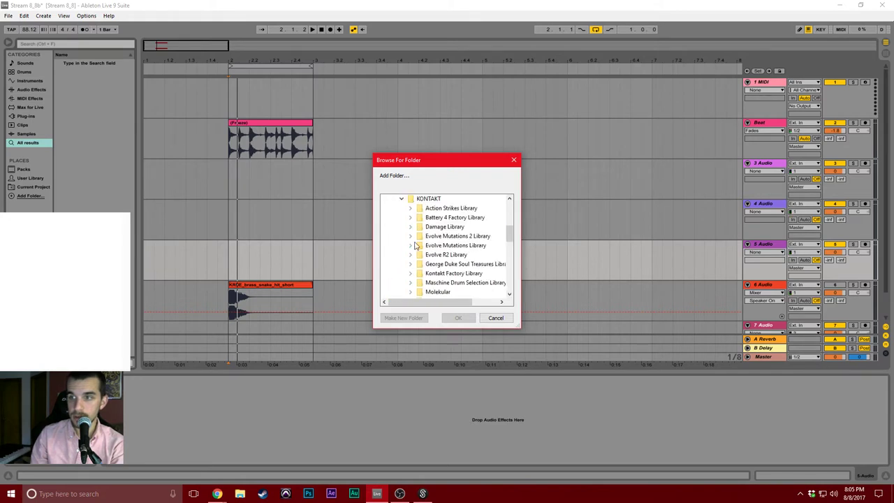
{"action": "double_click", "coordinate": [426, 219]}
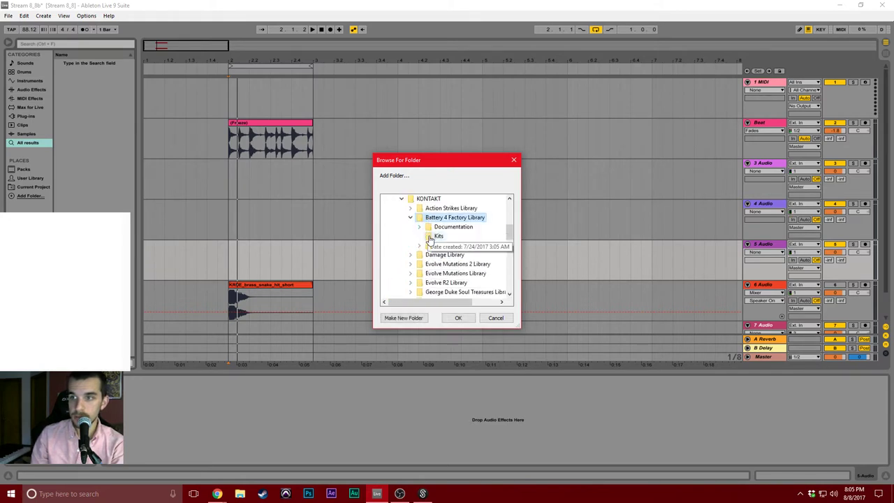
{"action": "double_click", "coordinate": [442, 245]}
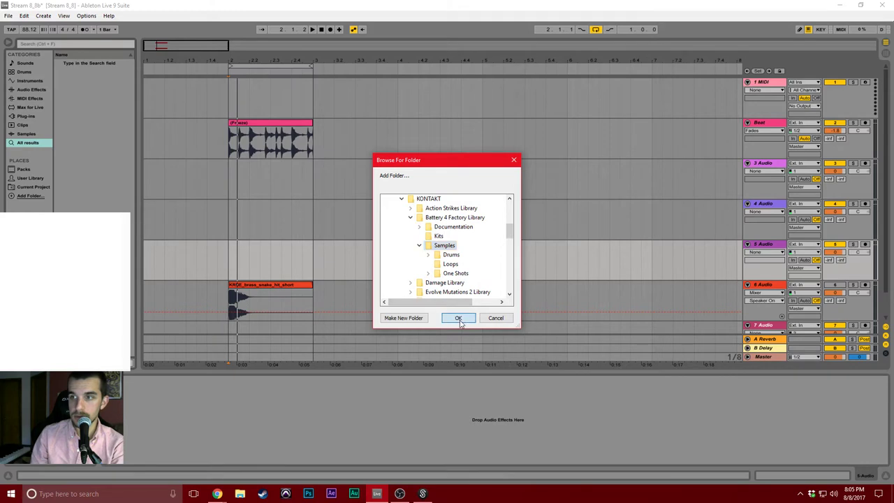
{"action": "left_click", "coordinate": [461, 318]}
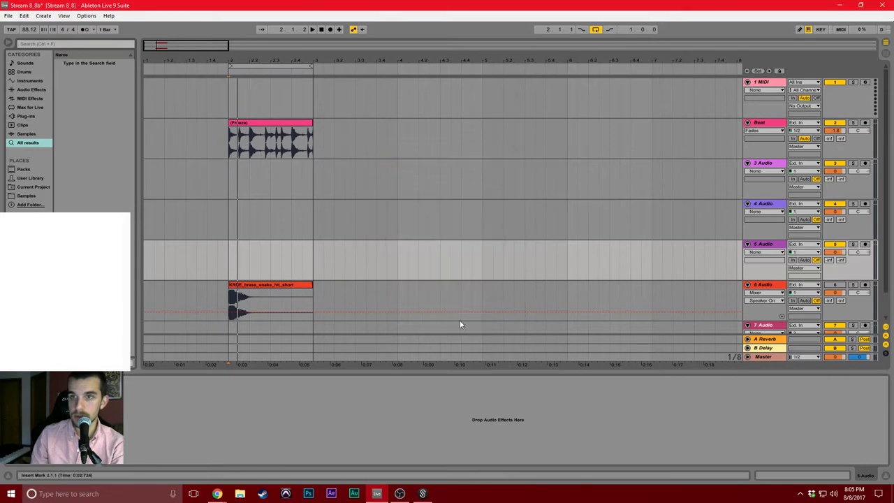
Show the contents of the added Samples folder and expand its One Shots subfolder.
{"action": "left_click", "coordinate": [23, 196]}
{"action": "left_click", "coordinate": [59, 63]}
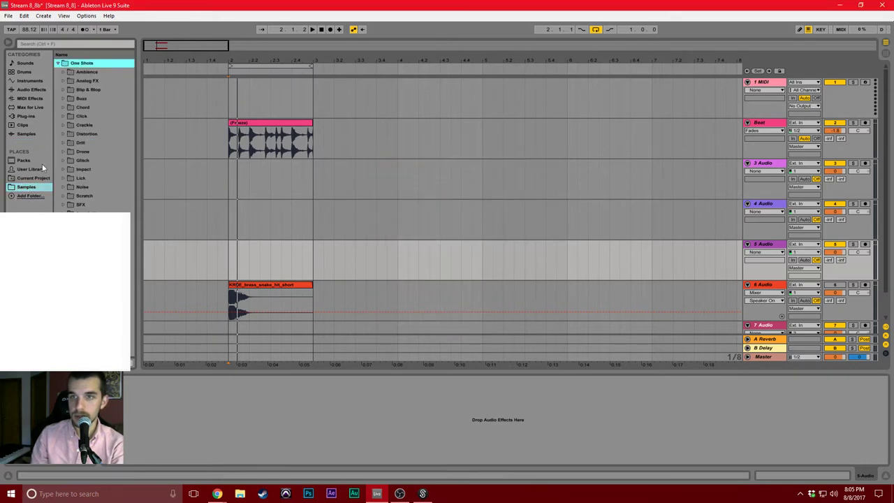
{"action": "right_click", "coordinate": [36, 188]}
{"action": "left_click", "coordinate": [51, 198]}
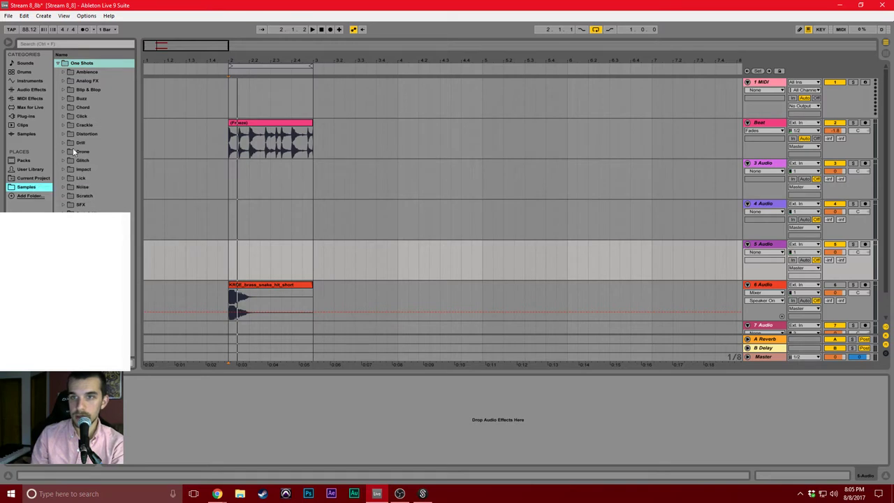
Search the browser for arena and preview the Kick Arena 4.wav and Kick Arena 3.wav samples.
{"action": "key", "text": "ctrl+f"}
{"action": "type", "text": "arena"}
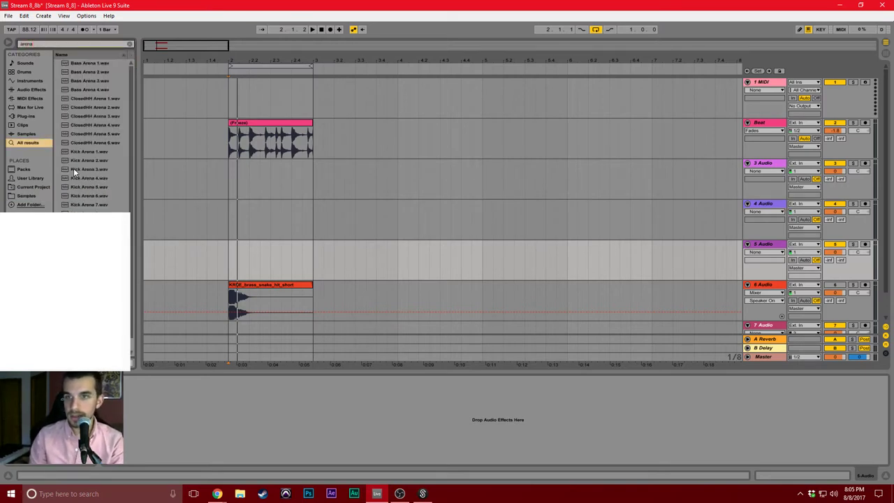
{"action": "left_click", "coordinate": [79, 178]}
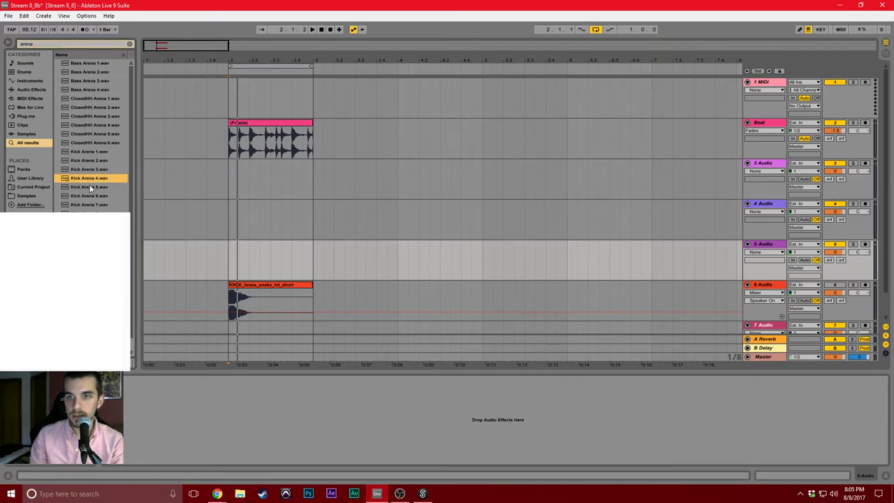
{"action": "key", "text": "Up"}
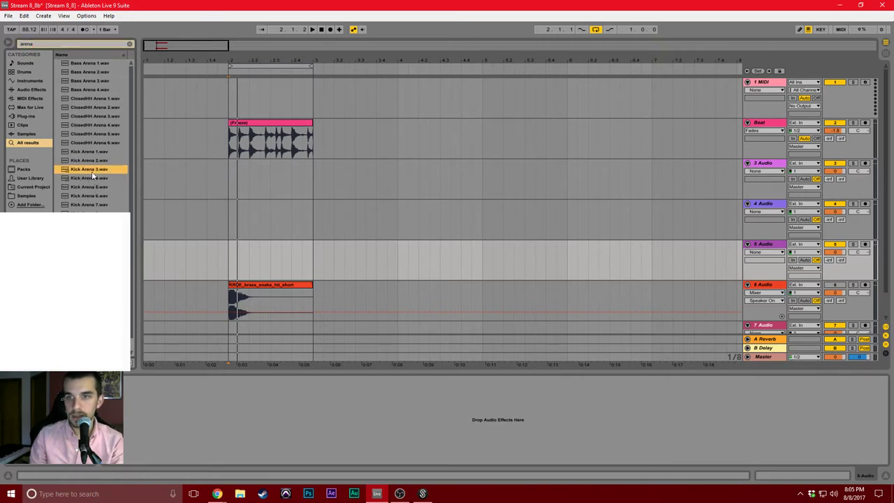
Place the Kick Arena 3.wav sample at bar 2 on the 3 Audio track and set the fixed grid to 1/16.
{"action": "left_click_drag", "start_coordinate": [91, 171], "coordinate": [230, 173]}
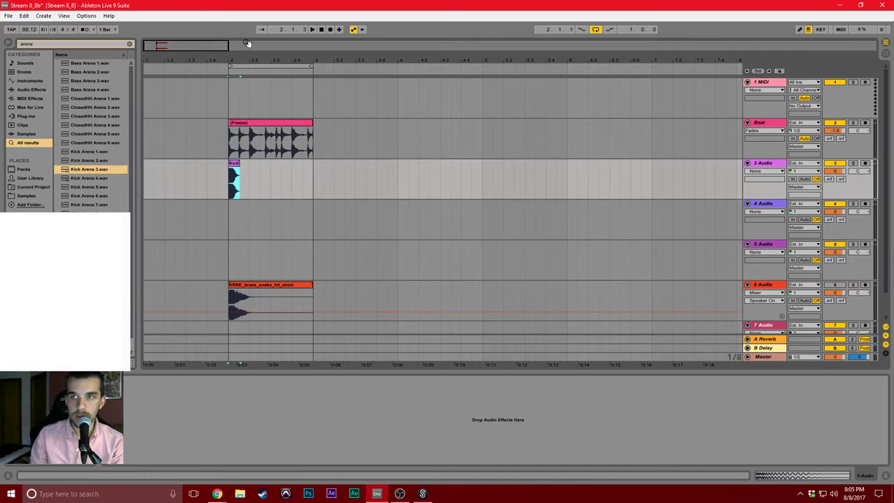
{"action": "left_click_drag", "start_coordinate": [241, 61], "coordinate": [241, 92]}
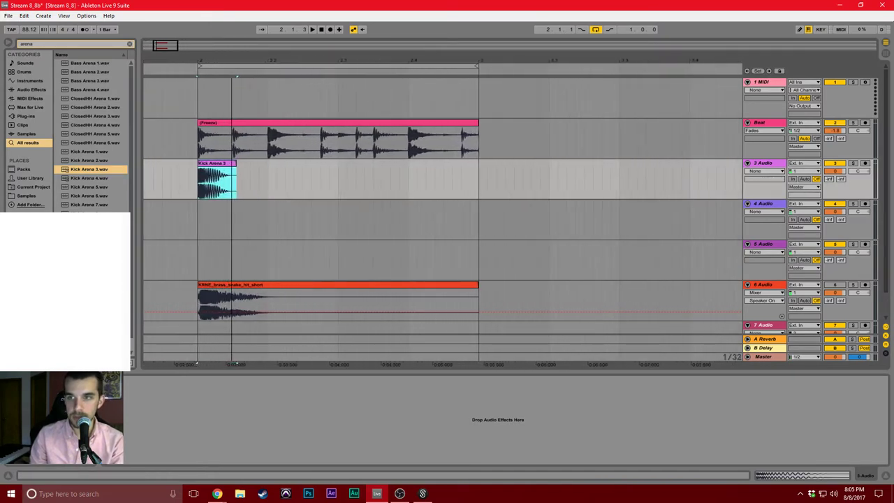
{"action": "left_click", "coordinate": [238, 173]}
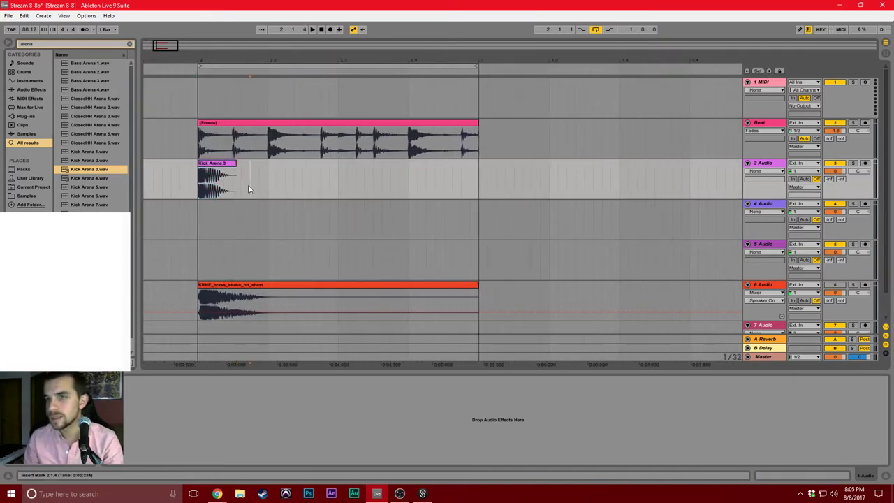
{"action": "right_click", "coordinate": [231, 188]}
{"action": "left_click", "coordinate": [303, 255]}
{"action": "right_click", "coordinate": [230, 190]}
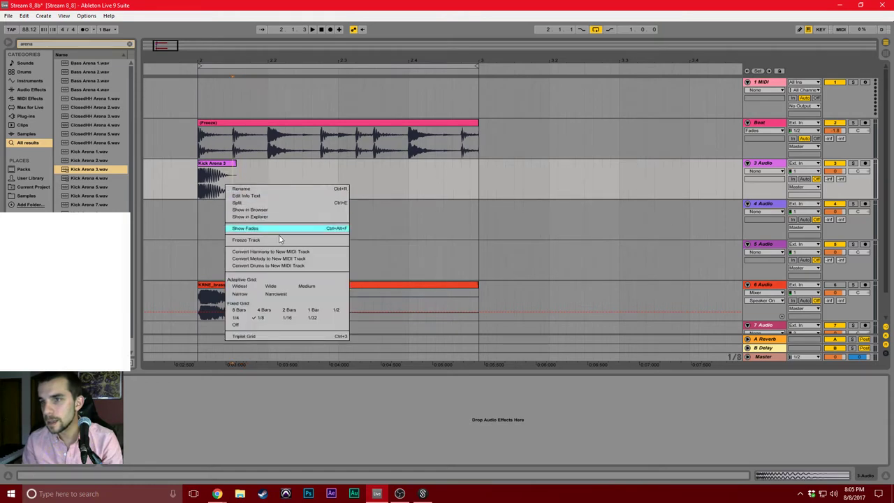
{"action": "left_click", "coordinate": [288, 318]}
Copy the kick clip to 2.1.3, 2.2.4 and 2.3.3 on the 3 Audio track, in line with the Beat track's hits.
{"action": "left_click", "coordinate": [208, 163]}
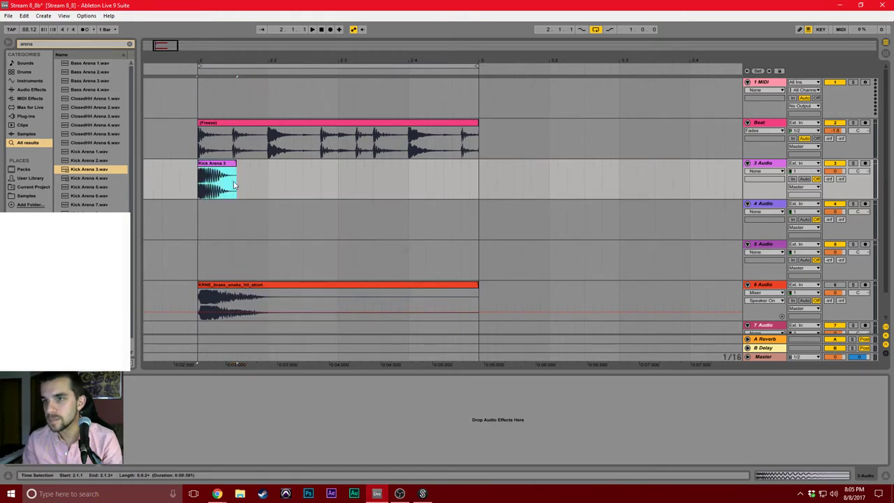
{"action": "key", "text": "ctrl+d"}
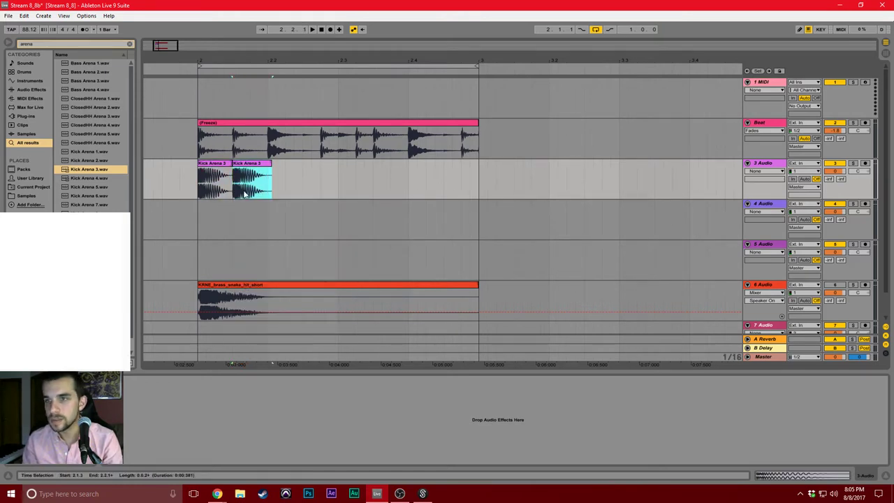
{"action": "left_click", "coordinate": [323, 188]}
{"action": "key", "text": "ctrl+v"}
{"action": "left_click", "coordinate": [372, 190]}
{"action": "key", "text": "ctrl+v"}
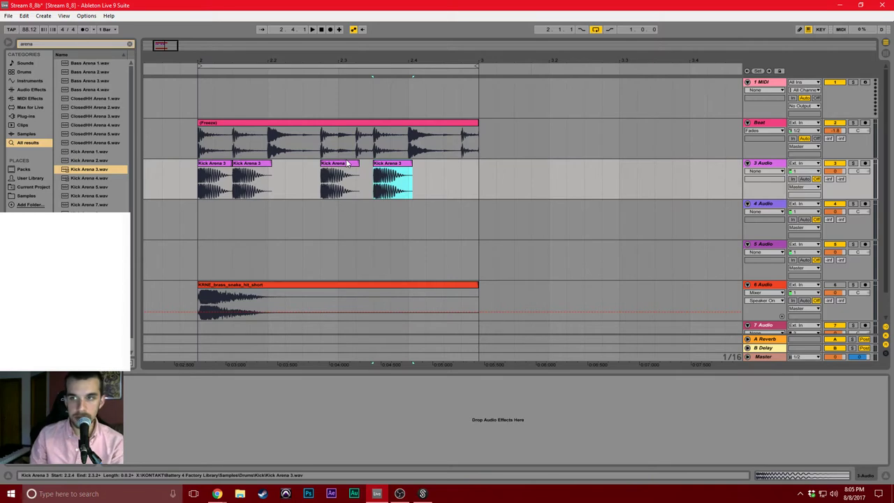
Lower the 3 Audio track volume to -5.0 dB and play the loop to check the kick level.
{"action": "left_click", "coordinate": [195, 185]}
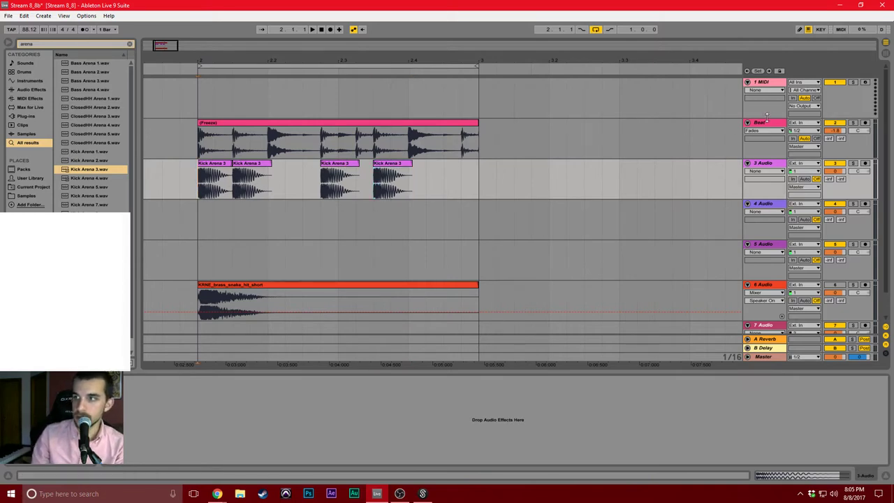
{"action": "left_click_drag", "start_coordinate": [833, 171], "coordinate": [834, 175]}
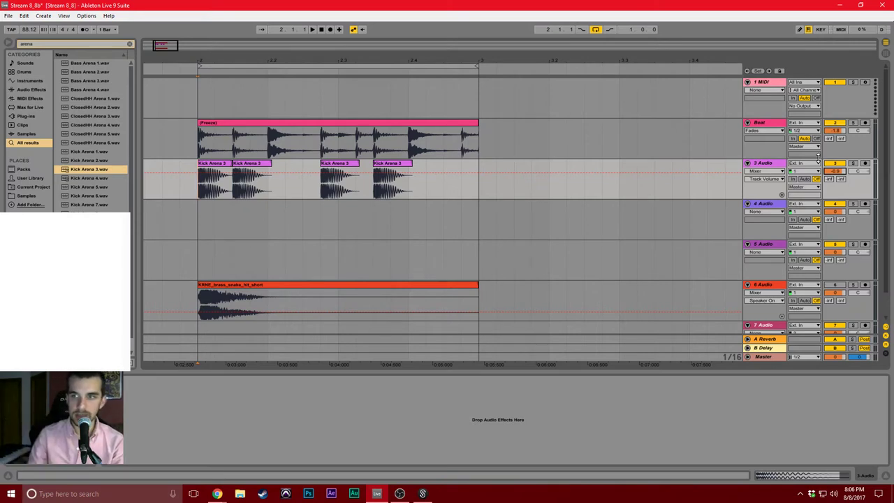
{"action": "left_click_drag", "start_coordinate": [834, 171], "coordinate": [834, 183]}
{"action": "key", "text": "space"}
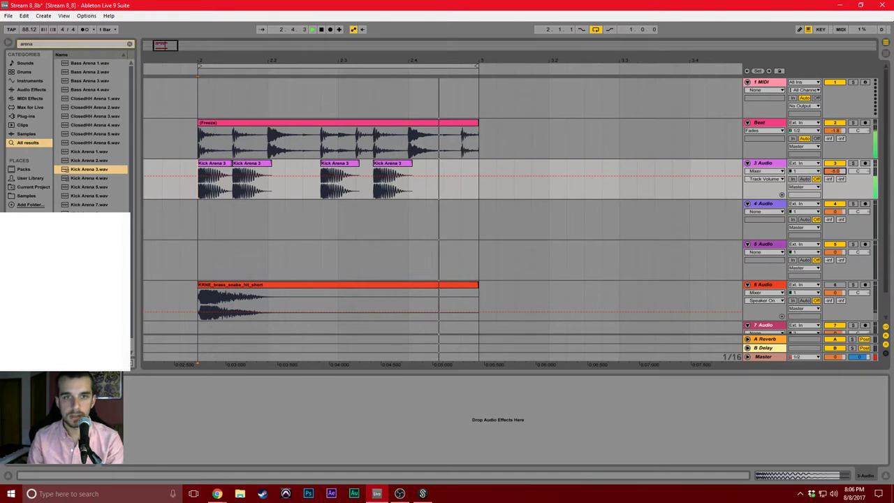
{"action": "key", "text": "space"}
Place the Snare Arena 1 sample at beat 2.4 on the 4 Audio track.
{"action": "scroll", "coordinate": [81, 152], "scroll_direction": "down", "scroll_amount": 1}
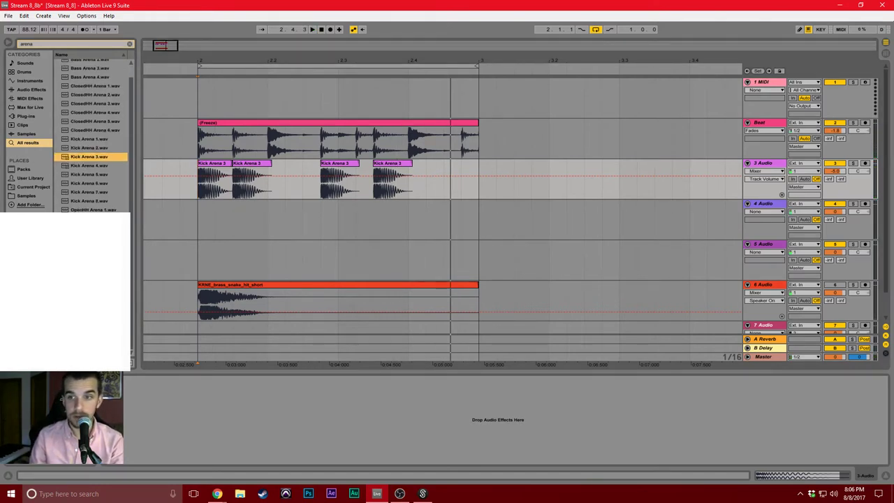
{"action": "left_click", "coordinate": [91, 244]}
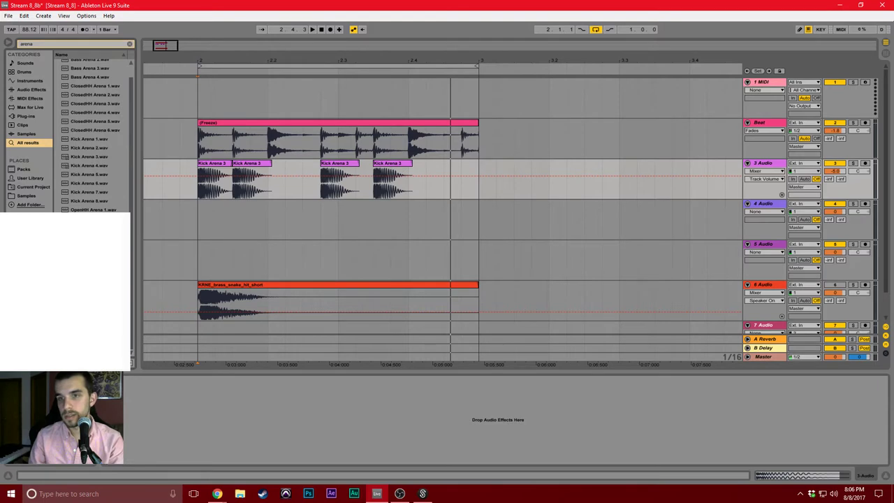
{"action": "left_click_drag", "start_coordinate": [91, 244], "coordinate": [416, 209]}
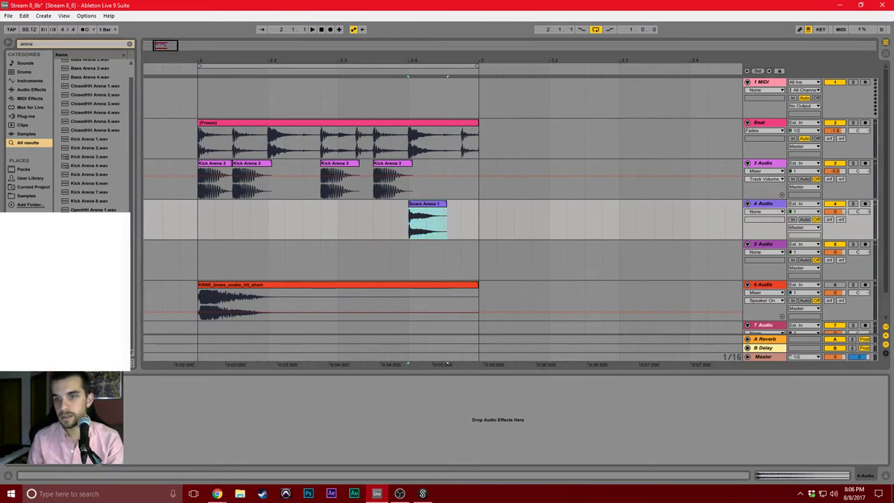
Clear the browser search, return to the Samples place, collapse One Shots, and expand the Clap folder inside Drums.
{"action": "scroll", "coordinate": [90, 133], "scroll_direction": "up", "scroll_amount": 1}
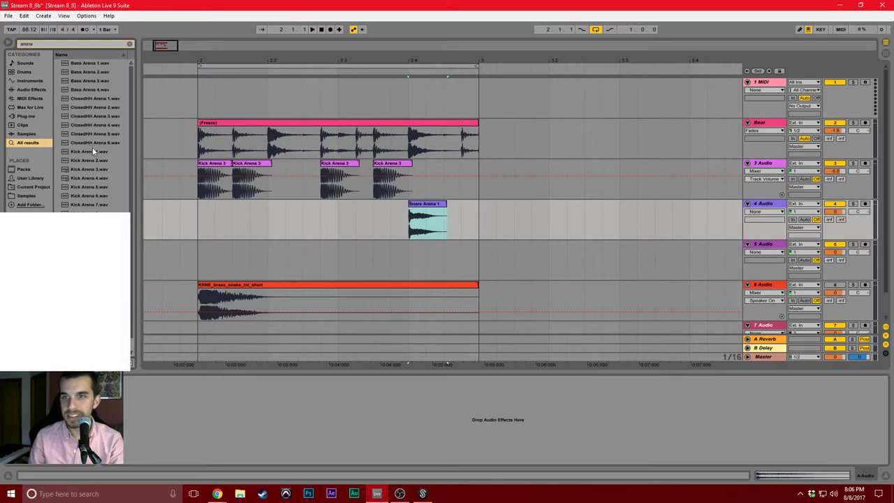
{"action": "left_click", "coordinate": [26, 44]}
{"action": "key", "text": "BackSpace"}
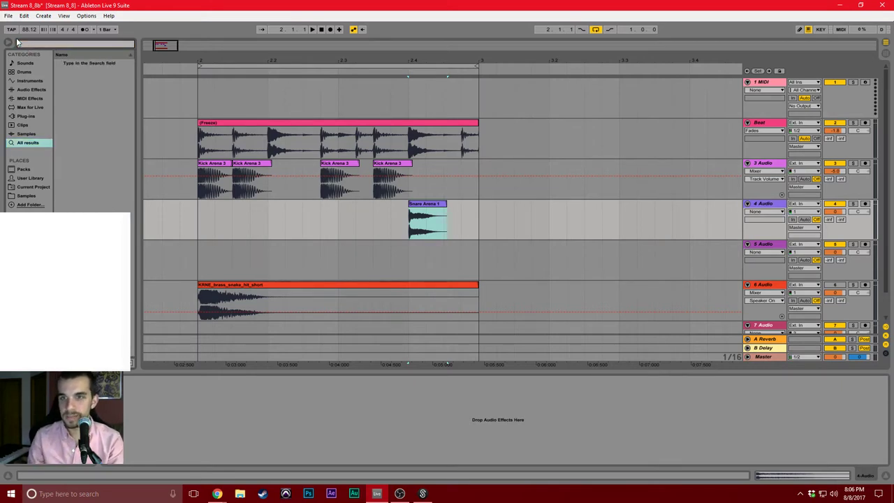
{"action": "left_click", "coordinate": [19, 195]}
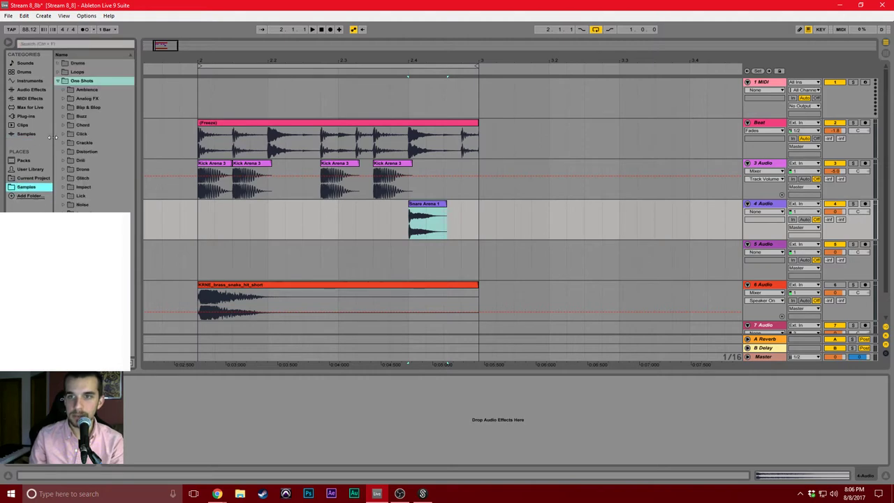
{"action": "left_click", "coordinate": [59, 81]}
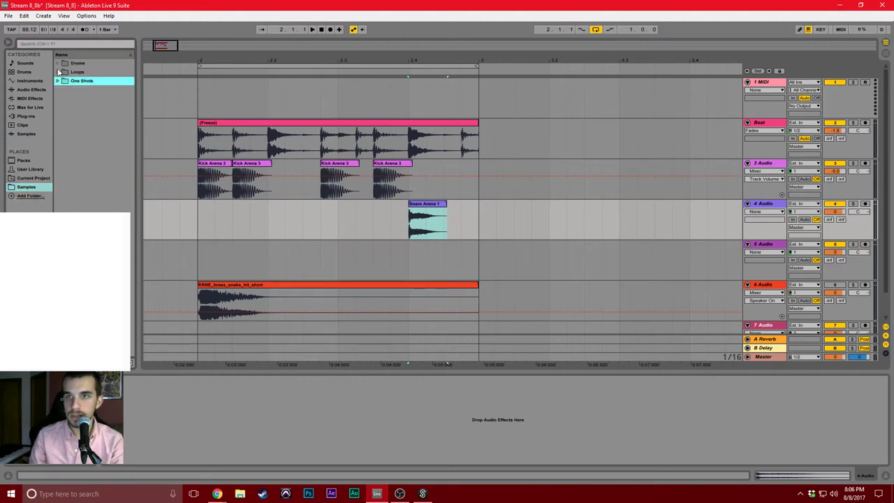
{"action": "left_click", "coordinate": [59, 63]}
{"action": "left_click", "coordinate": [64, 71]}
Preview clap samples in the Clap folder, from Clap 707X.wav through the Ame and Apparat claps to Clap Arena 1.wav.
{"action": "left_click", "coordinate": [83, 89]}
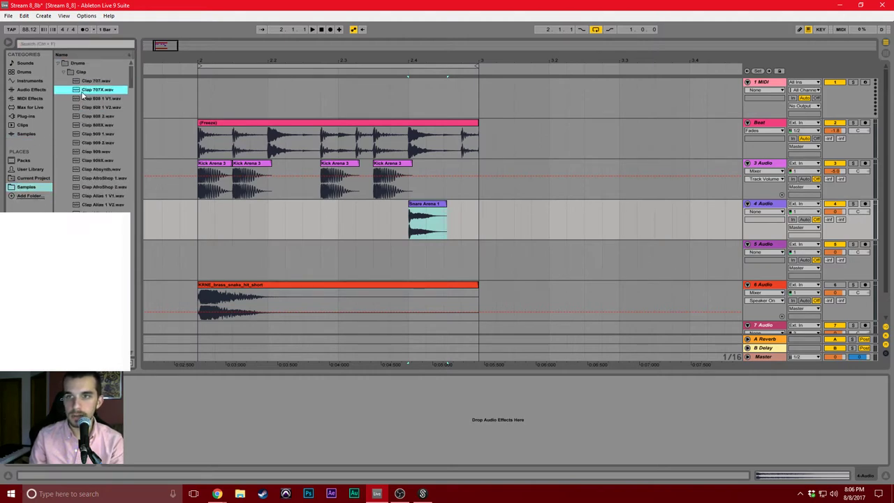
{"action": "left_click", "coordinate": [96, 151]}
{"action": "left_click", "coordinate": [91, 170]}
{"action": "left_click", "coordinate": [94, 240]}
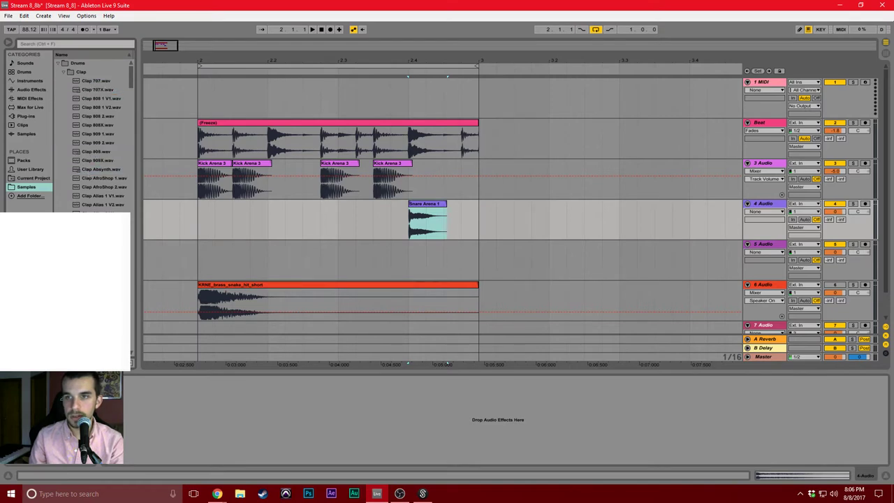
{"action": "scroll", "coordinate": [94, 240], "scroll_direction": "down", "scroll_amount": 2}
{"action": "left_click", "coordinate": [94, 241]}
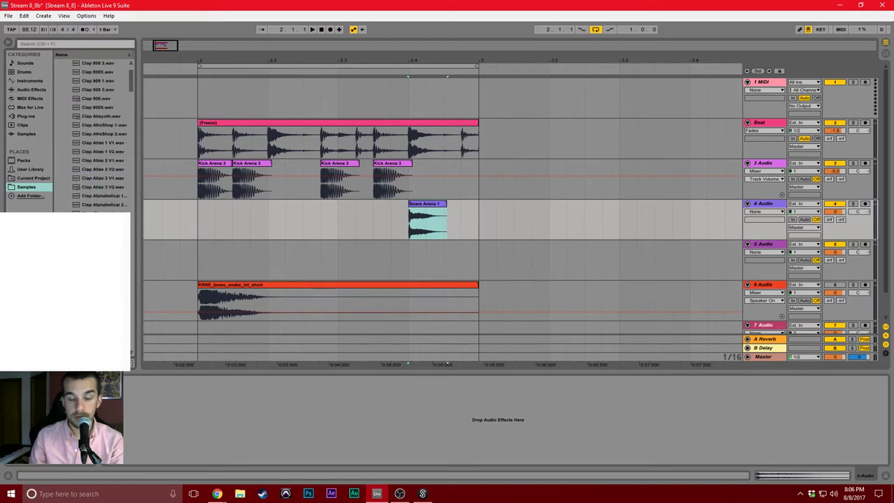
{"action": "scroll", "coordinate": [98, 133], "scroll_direction": "down", "scroll_amount": 5}
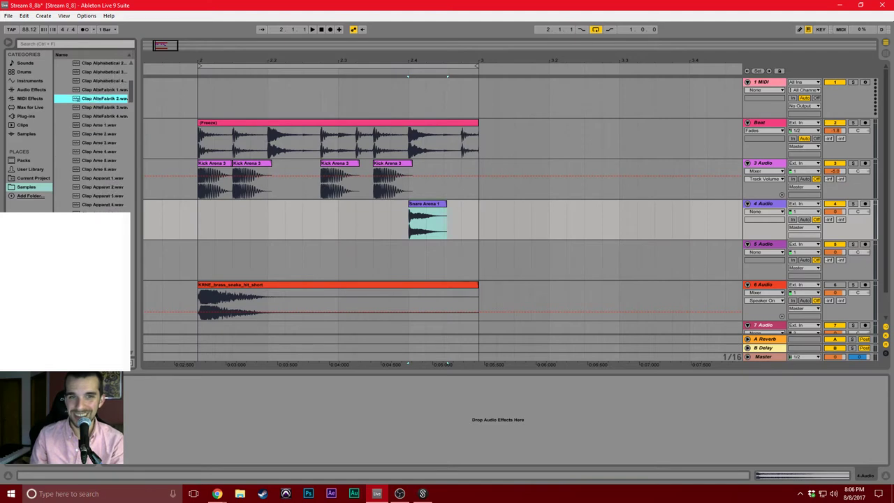
{"action": "left_click", "coordinate": [102, 143]}
{"action": "left_click", "coordinate": [101, 151]}
{"action": "left_click", "coordinate": [99, 177]}
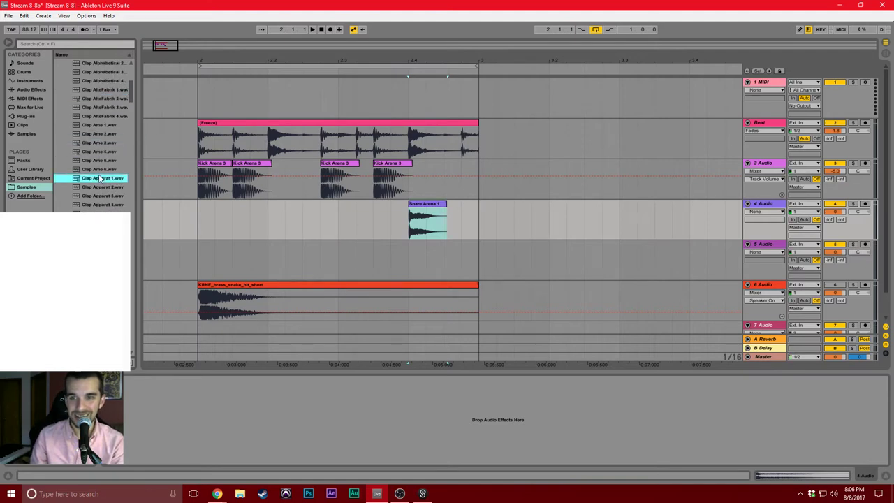
{"action": "scroll", "coordinate": [98, 174], "scroll_direction": "down", "scroll_amount": 4}
{"action": "left_click", "coordinate": [103, 161]}
{"action": "left_click", "coordinate": [102, 144]}
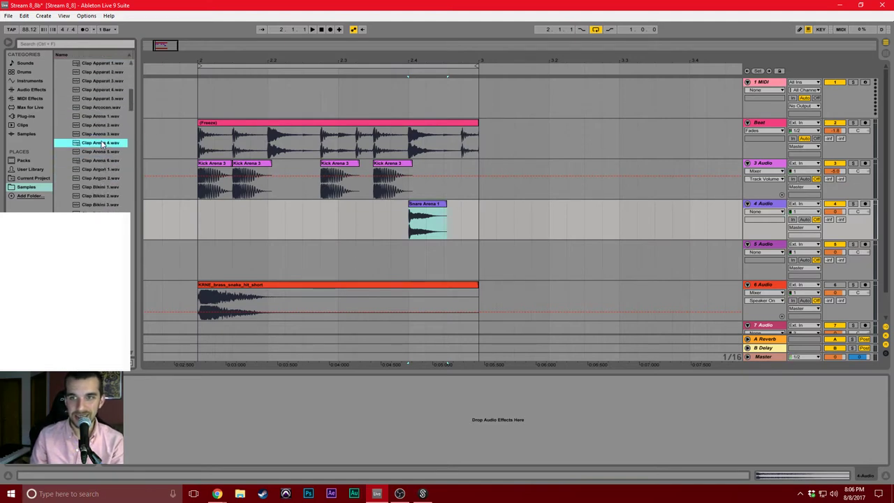
{"action": "left_click", "coordinate": [103, 128]}
{"action": "left_click", "coordinate": [103, 117]}
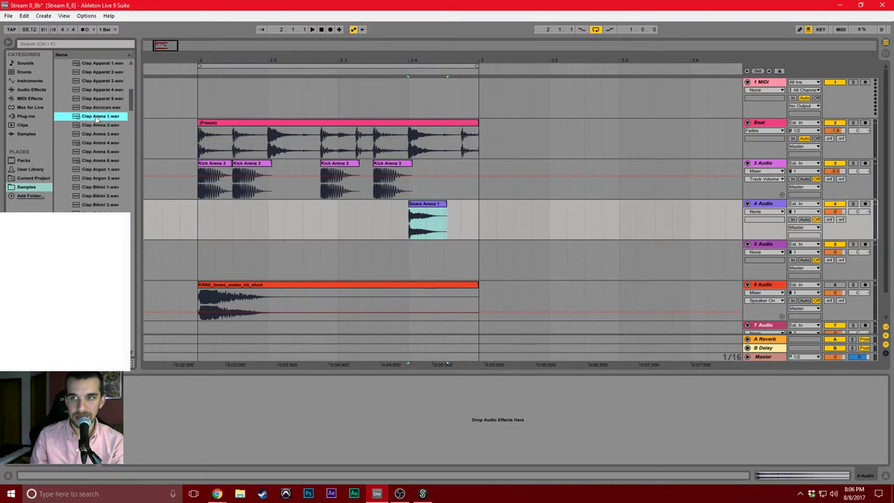
Place Clap Arena 1.wav at beats 2.2 and 2.4 on the 5 Audio track and play from bar 2.
{"action": "mouse_move", "coordinate": [96, 119]}
{"action": "left_mouse_down"}
{"action": "mouse_move", "coordinate": [88, 121]}
{"action": "mouse_move", "coordinate": [275, 244]}
{"action": "mouse_move", "coordinate": [272, 252]}
{"action": "left_mouse_up"}
{"action": "left_click_drag", "start_coordinate": [88, 118], "coordinate": [409, 249]}
{"action": "left_click", "coordinate": [199, 230]}
{"action": "key", "text": "space"}
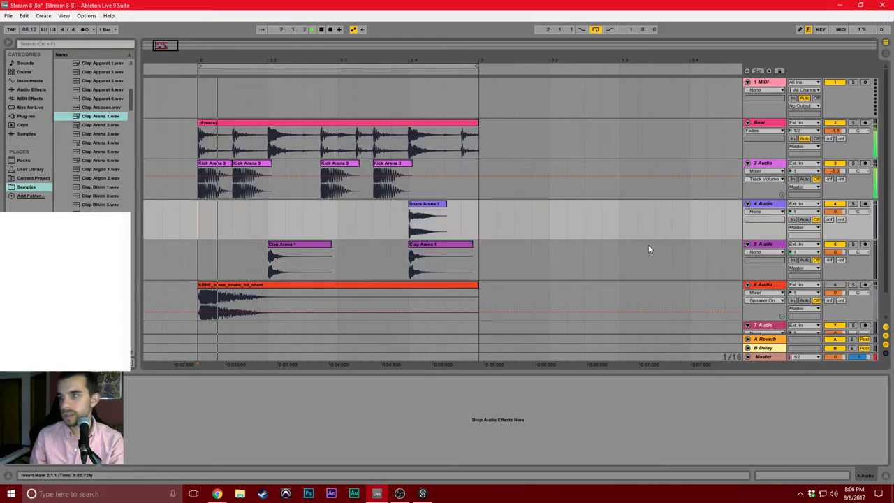
Set the 5 Audio track volume to -4.2 dB and the 4 Audio track volume to -0.2 dB while listening to the loop.
{"action": "left_click_drag", "start_coordinate": [834, 211], "coordinate": [833, 266]}
{"action": "left_click_drag", "start_coordinate": [835, 211], "coordinate": [835, 198]}
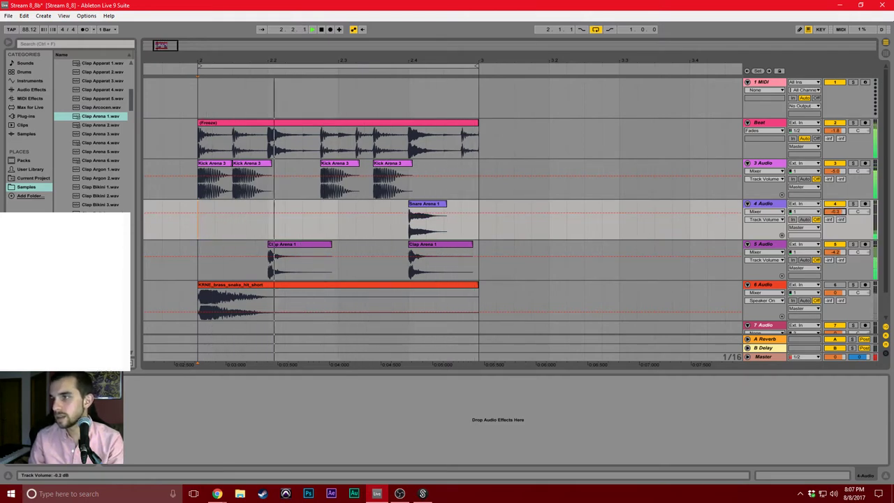
{"action": "key", "text": "space"}
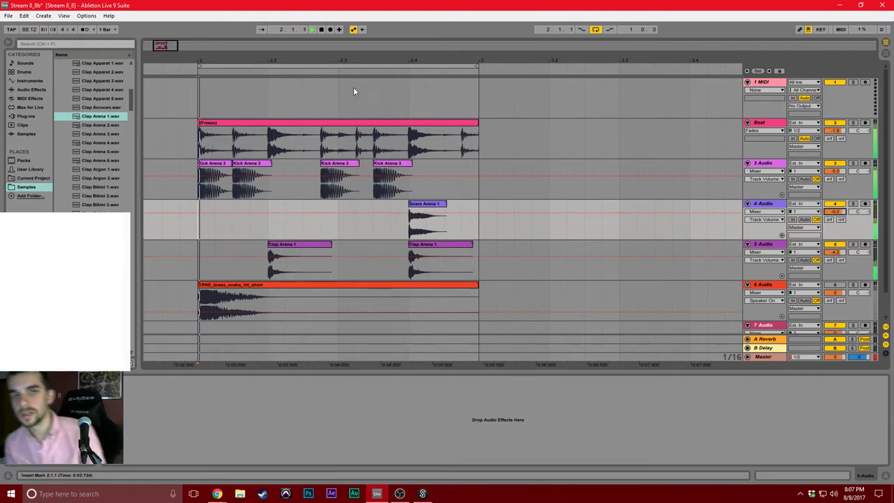
{"action": "key", "text": "space"}
Stop playback and insert a new audio track below the 5 Audio track.
{"action": "scroll", "coordinate": [402, 253], "scroll_direction": "down", "scroll_amount": 1}
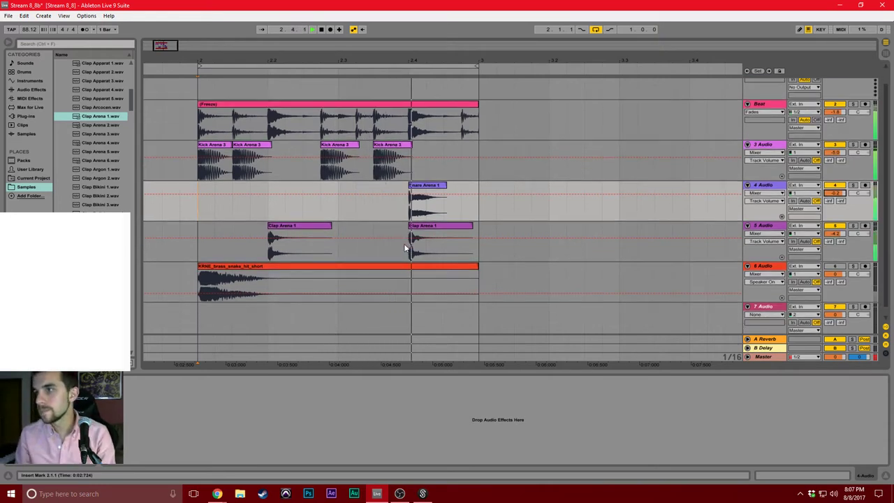
{"action": "key", "text": "space"}
{"action": "left_click", "coordinate": [761, 231]}
{"action": "key", "text": "ctrl+t"}
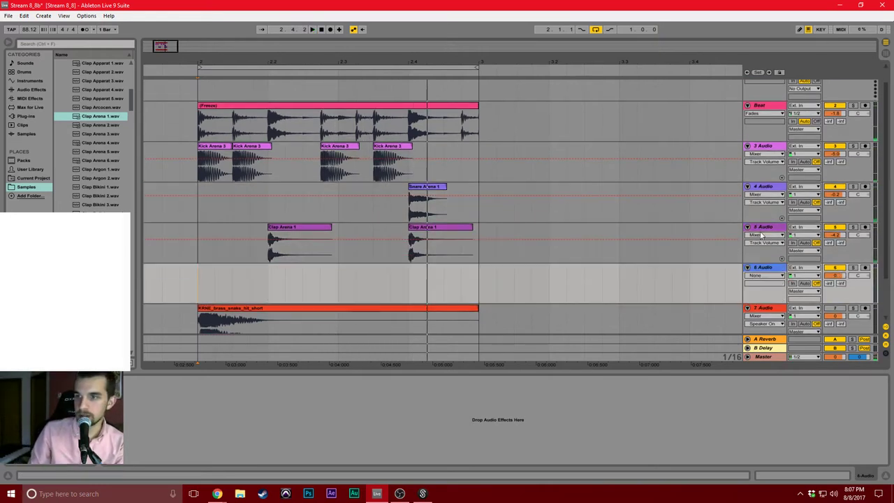
Switch to Splice and preview RP5_120_Tambourine.wav and STK_tambourine_loop_140.wav from the downloads.
{"action": "left_click", "coordinate": [422, 492]}
{"action": "scroll", "coordinate": [580, 260], "scroll_direction": "up", "scroll_amount": 2}
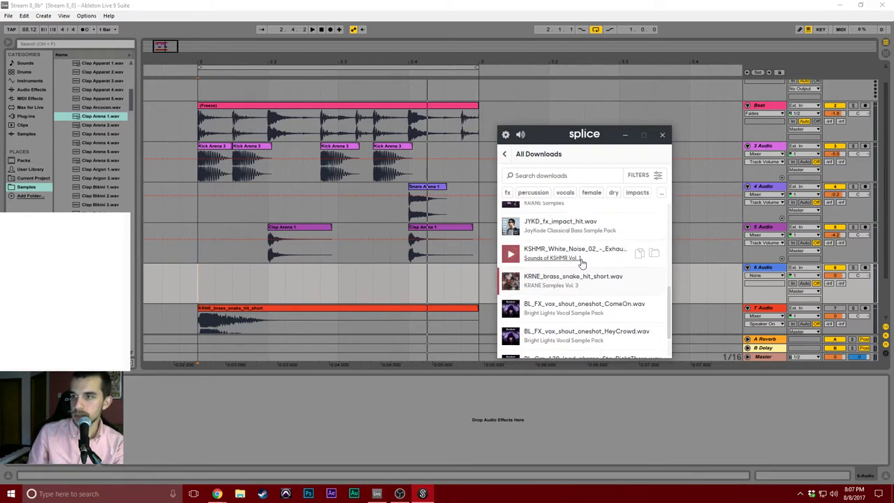
{"action": "scroll", "coordinate": [580, 265], "scroll_direction": "up", "scroll_amount": 3}
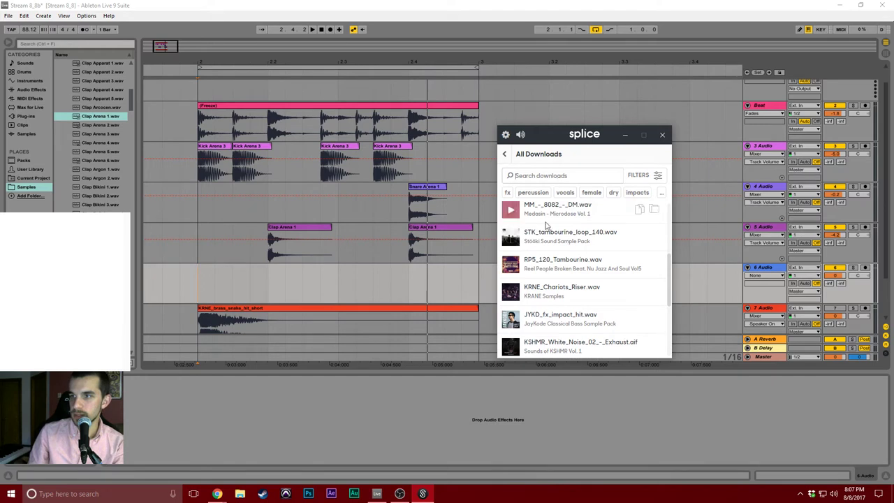
{"action": "left_click", "coordinate": [511, 264]}
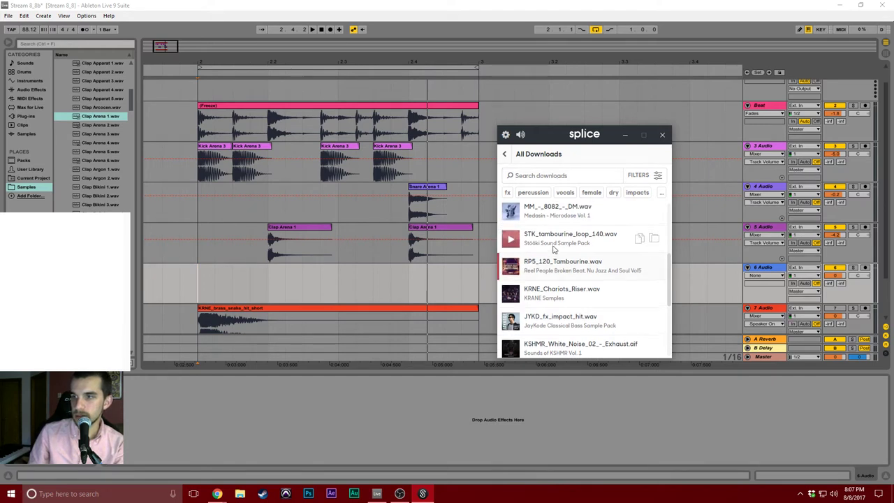
{"action": "scroll", "coordinate": [511, 264], "scroll_direction": "up", "scroll_amount": 2}
{"action": "left_click", "coordinate": [508, 287]}
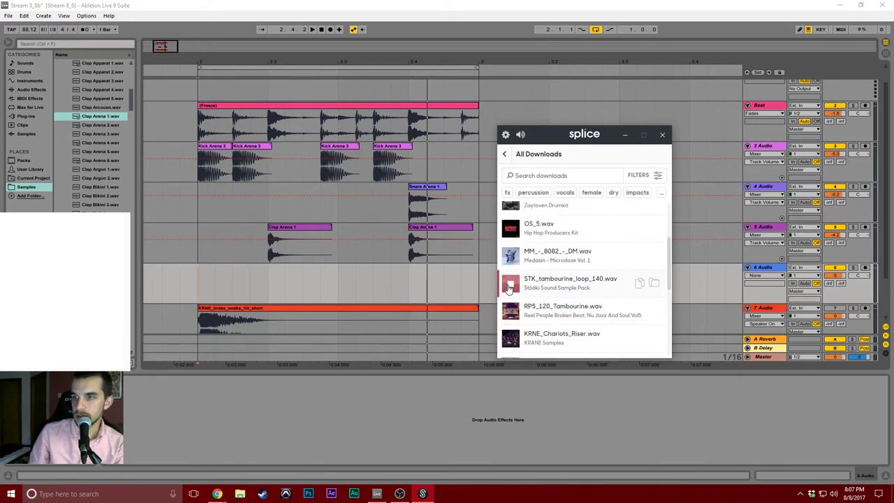
Place STK_tambourine_loop_140.wav at bar 2 on the new 6 Audio track and play it with the beat.
{"action": "left_click_drag", "start_coordinate": [509, 286], "coordinate": [203, 270]}
{"action": "left_click", "coordinate": [232, 281]}
{"action": "left_click", "coordinate": [295, 270]}
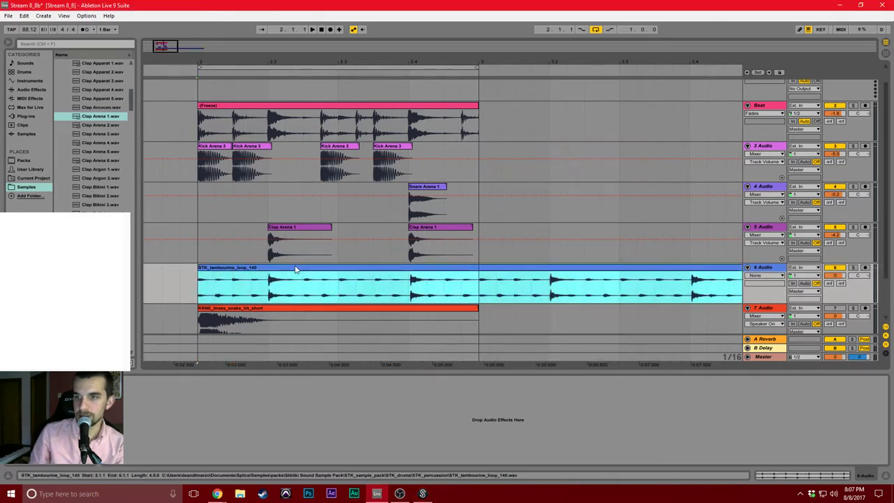
{"action": "left_click", "coordinate": [201, 287]}
{"action": "key", "text": "space"}
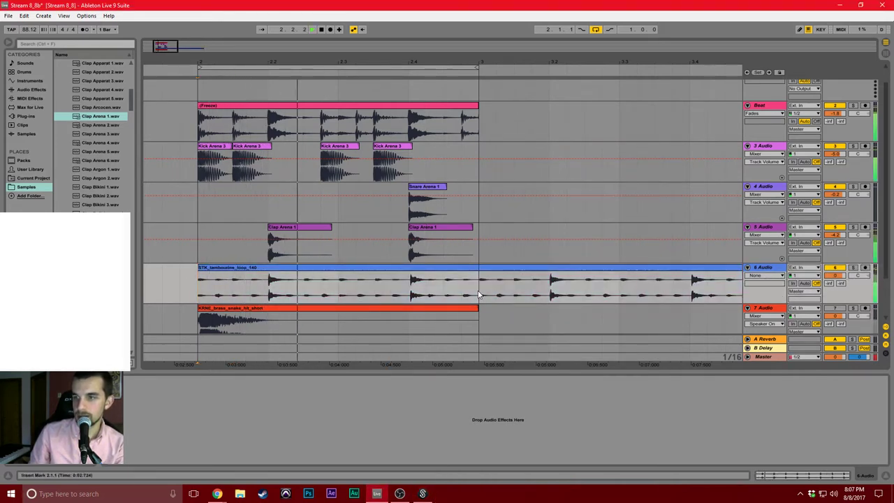
Cut off the tambourine clip past bar 3 and delete all warp markers in its sample while listening to the loop.
{"action": "left_click", "coordinate": [502, 268]}
{"action": "key", "text": "Delete"}
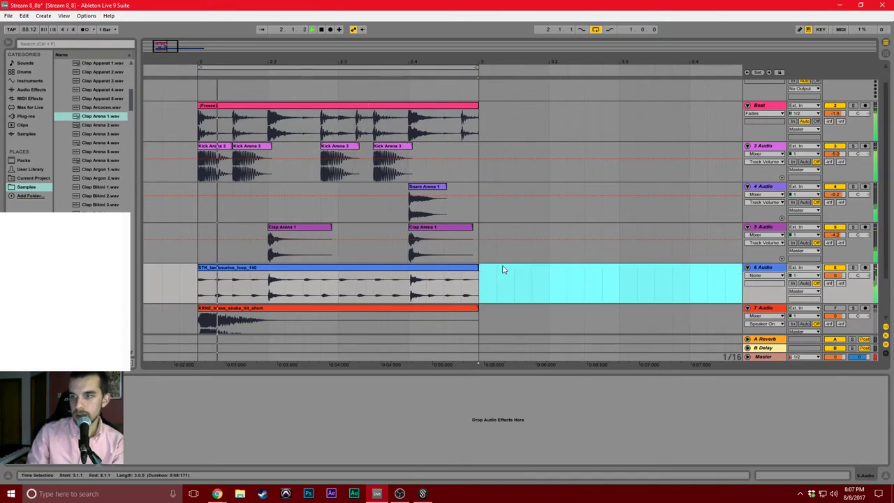
{"action": "left_click", "coordinate": [437, 269]}
{"action": "double_click", "coordinate": [437, 273]}
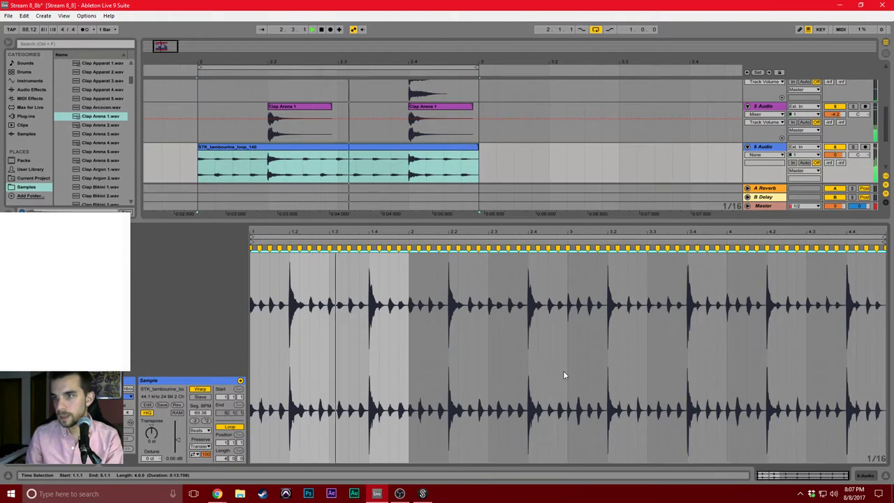
{"action": "key", "text": "ctrl+a"}
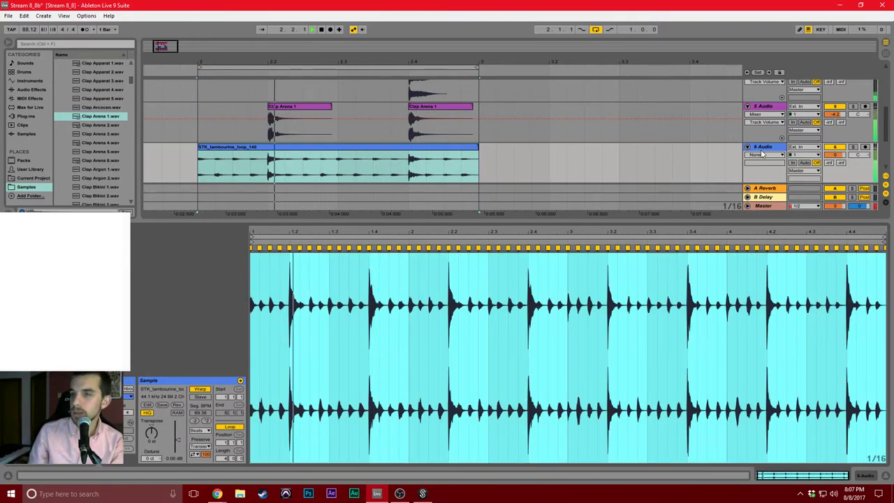
{"action": "key", "text": "Delete"}
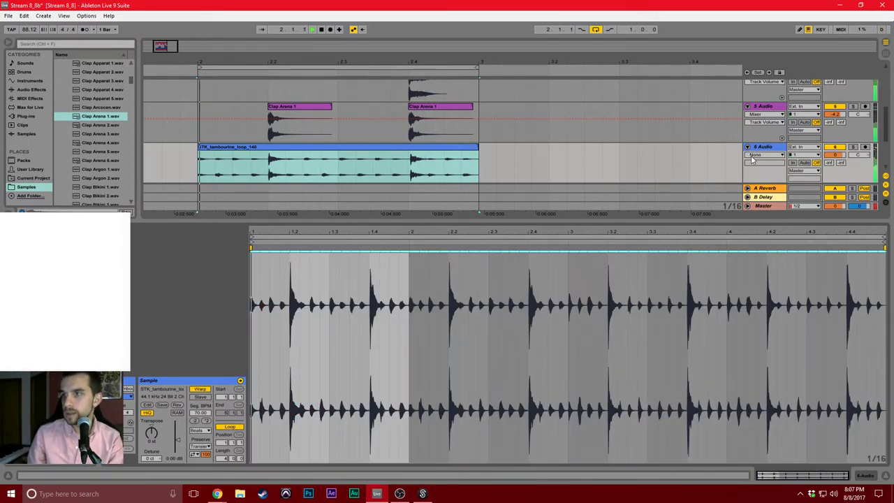
{"action": "key", "text": "space"}
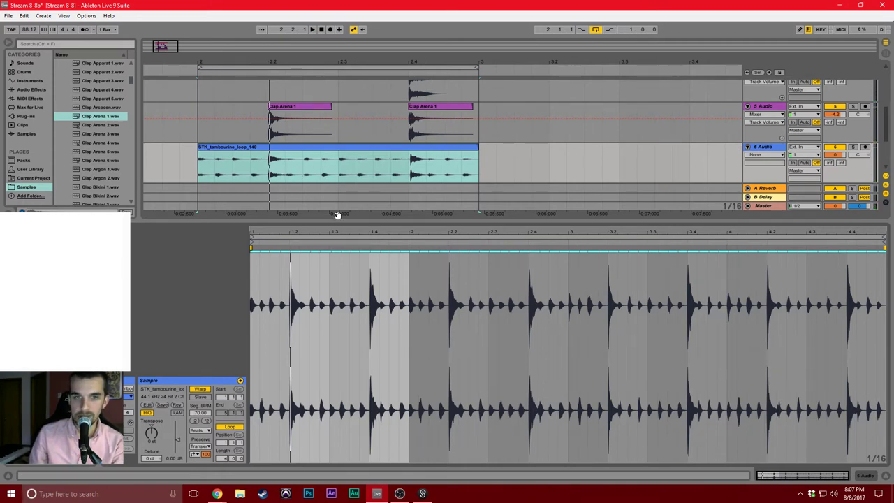
Try the tambourine sample with its full set of warp markers, play the loop, and undo back to the version without them.
{"action": "left_click", "coordinate": [360, 293]}
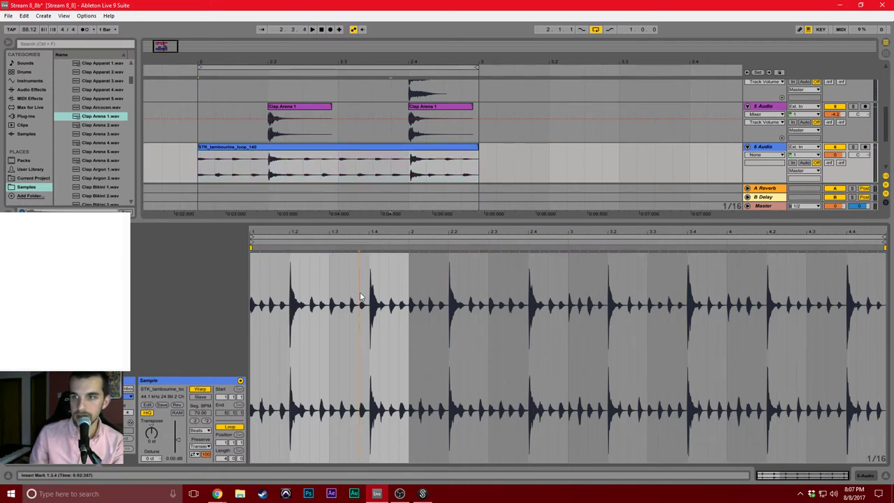
{"action": "key", "text": "ctrl+a"}
{"action": "key", "text": "ctrl+i"}
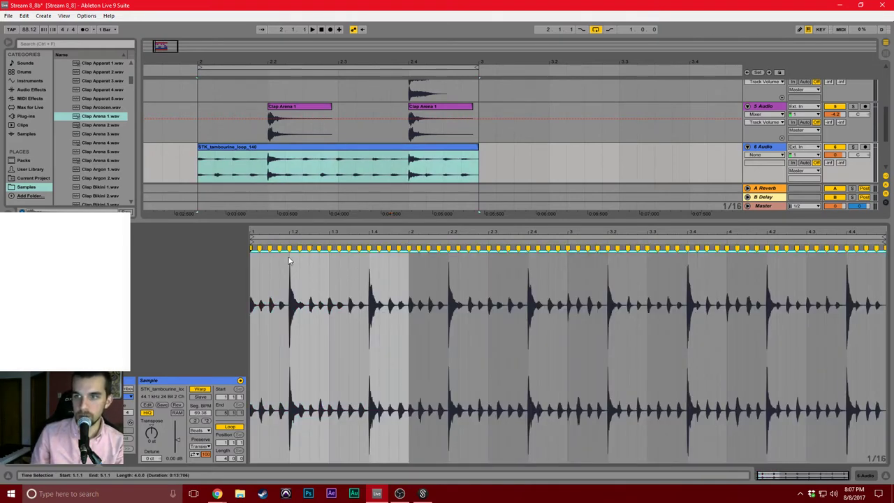
{"action": "mouse_move", "coordinate": [300, 233]}
{"action": "left_mouse_down"}
{"action": "mouse_move", "coordinate": [299, 296]}
{"action": "mouse_move", "coordinate": [309, 233]}
{"action": "left_mouse_up"}
{"action": "key", "text": "space"}
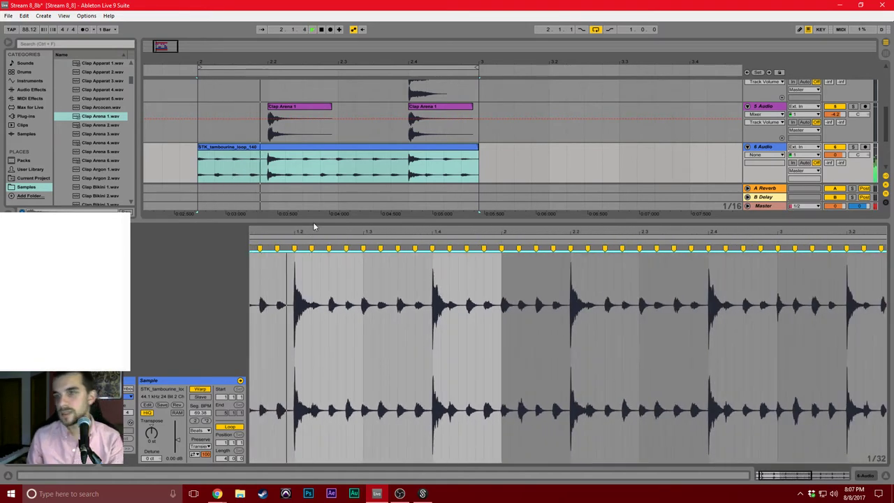
{"action": "key", "text": "space"}
{"action": "key", "text": "ctrl+z"}
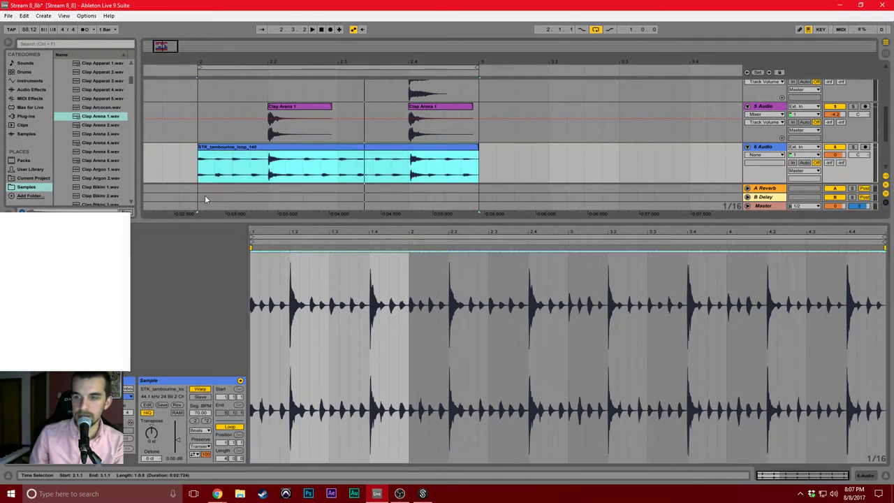
Examine the tambourine waveform's hits against the grid around beat 1.3 and play the loop.
{"action": "left_click_drag", "start_coordinate": [316, 233], "coordinate": [352, 316]}
{"action": "left_click", "coordinate": [529, 296]}
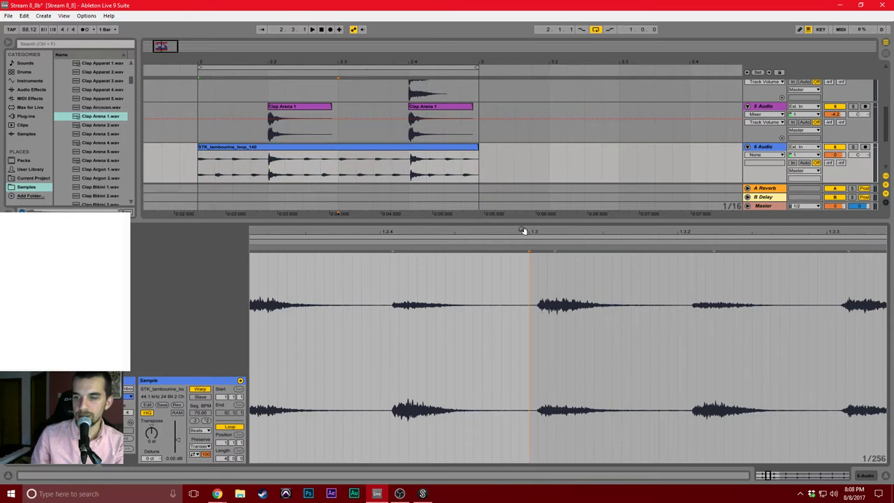
{"action": "left_click_drag", "start_coordinate": [525, 231], "coordinate": [381, 230]}
{"action": "key", "text": "space"}
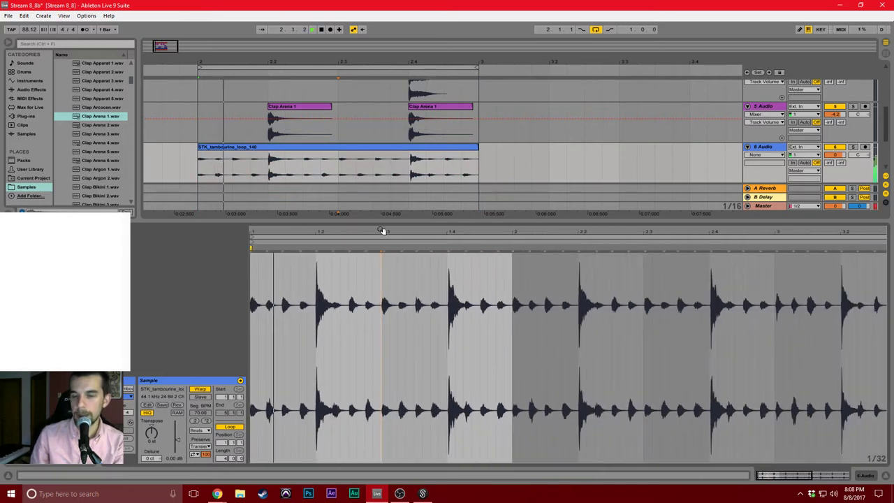
Shrink the clip view to bring back the arrangement and set the 6 Audio track volume to -2.4 dB during playback.
{"action": "left_click_drag", "start_coordinate": [491, 226], "coordinate": [491, 377]}
{"action": "left_click_drag", "start_coordinate": [834, 225], "coordinate": [834, 233]}
{"action": "scroll", "coordinate": [373, 206], "scroll_direction": "up", "scroll_amount": 2}
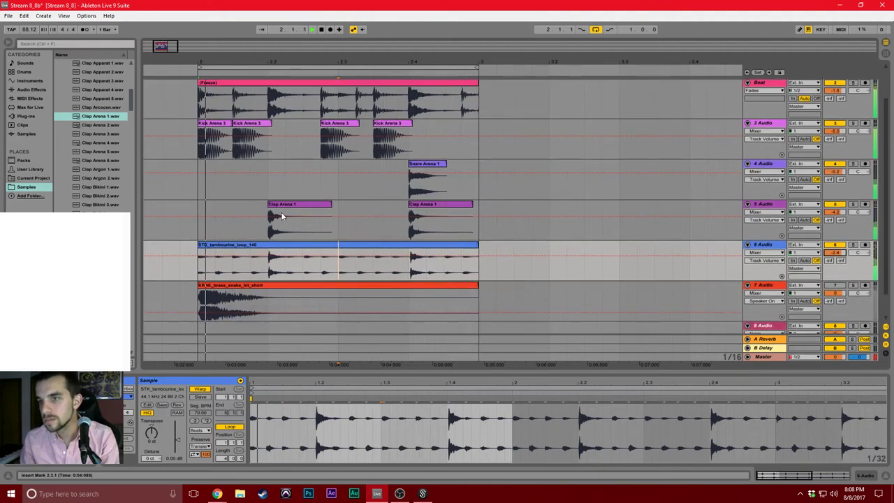
{"action": "scroll", "coordinate": [286, 197], "scroll_direction": "down", "scroll_amount": 2}
{"action": "scroll", "coordinate": [288, 198], "scroll_direction": "up", "scroll_amount": 3}
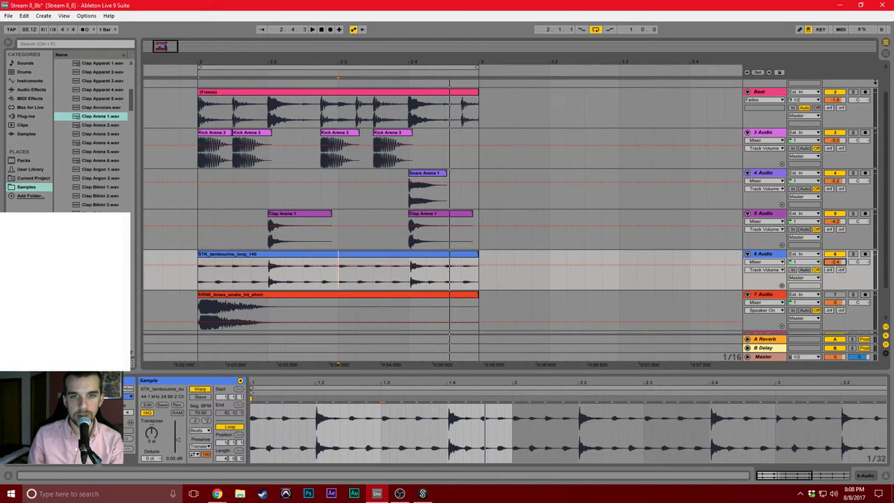
Switch to Splice in Chrome and open the conga samples from the percussion instruments.
{"action": "key", "text": "alt+Tab"}
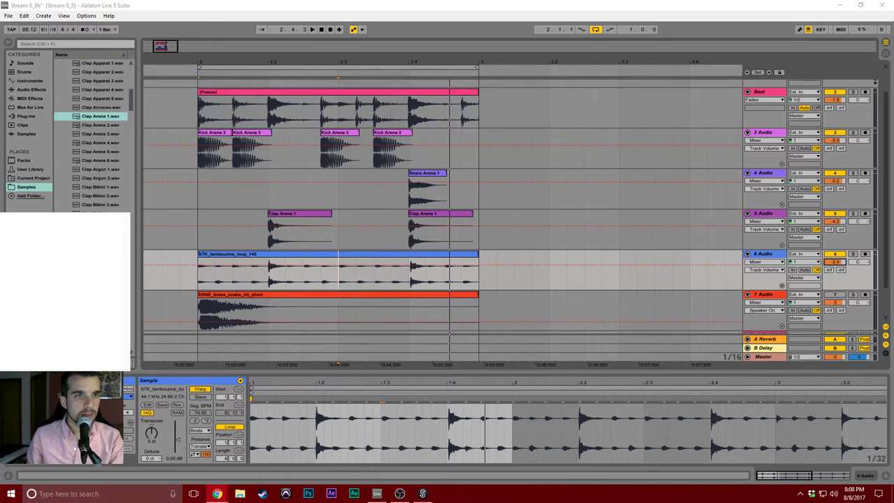
{"action": "left_click", "coordinate": [217, 493]}
{"action": "left_click_drag", "start_coordinate": [368, 35], "coordinate": [398, 15]}
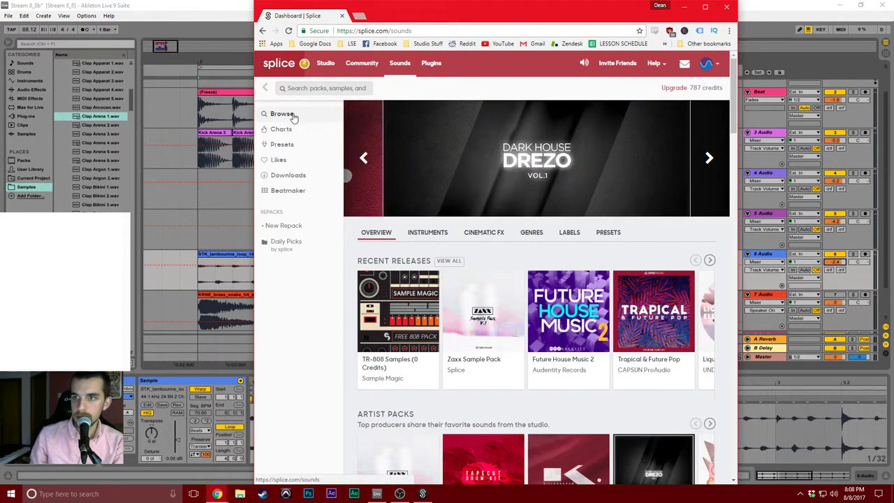
{"action": "left_click", "coordinate": [438, 236]}
{"action": "scroll", "coordinate": [466, 297], "scroll_direction": "down", "scroll_amount": 1}
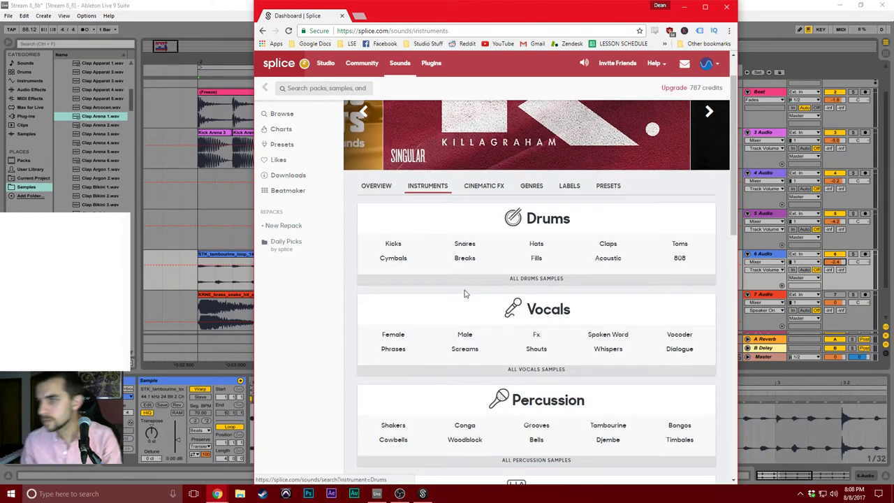
{"action": "scroll", "coordinate": [604, 262], "scroll_direction": "down", "scroll_amount": 3}
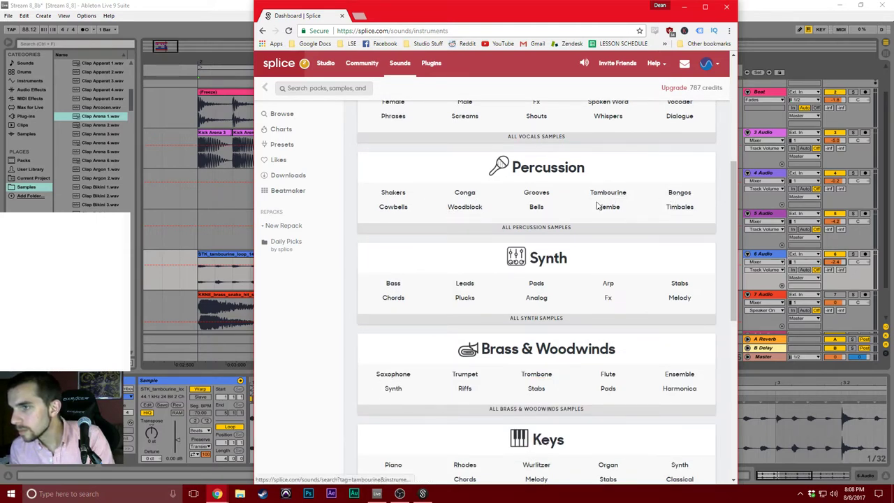
{"action": "left_click", "coordinate": [468, 193]}
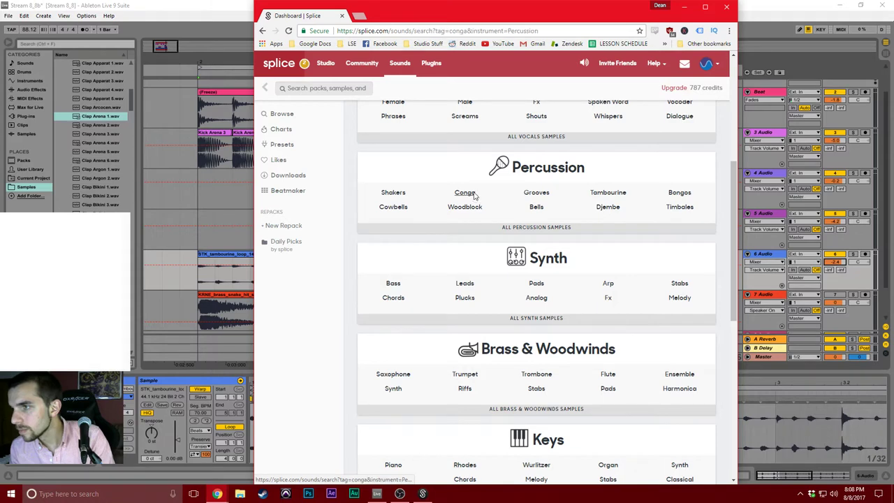
{"action": "scroll", "coordinate": [447, 224], "scroll_direction": "up", "scroll_amount": 2}
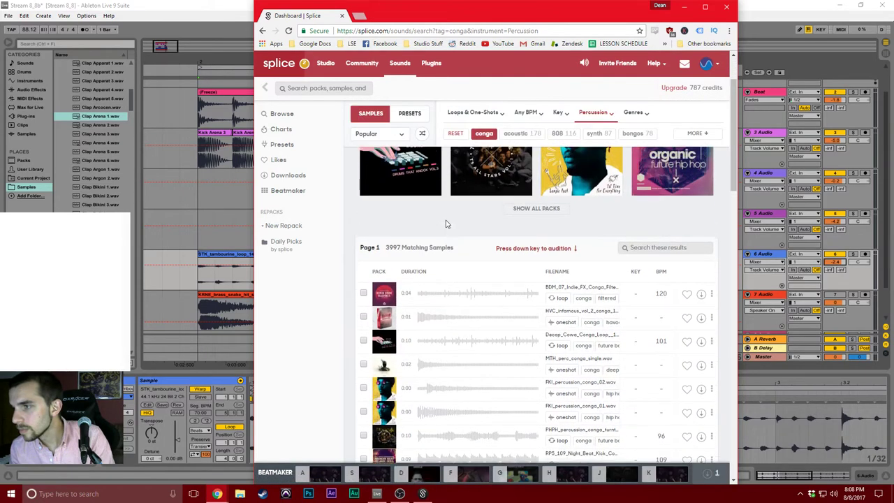
Filter the conga results to loops between 54 and 108 BPM.
{"action": "left_click", "coordinate": [498, 127]}
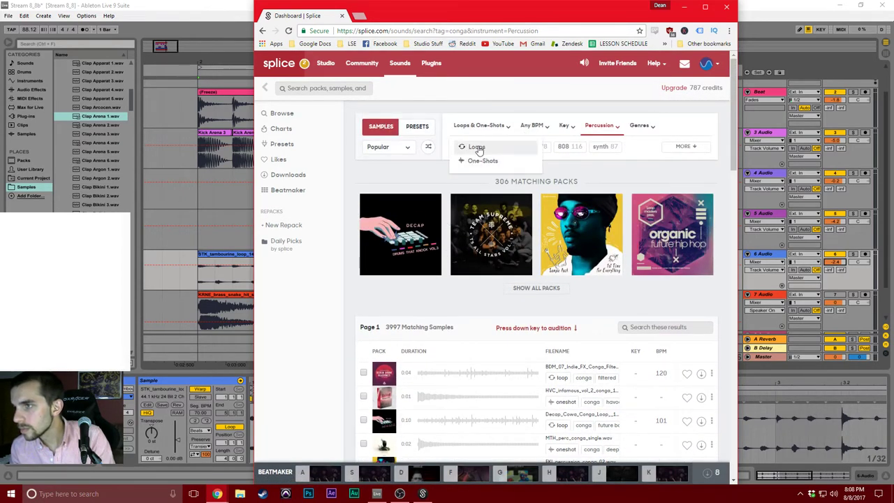
{"action": "left_click", "coordinate": [473, 146]}
{"action": "left_click", "coordinate": [498, 126]}
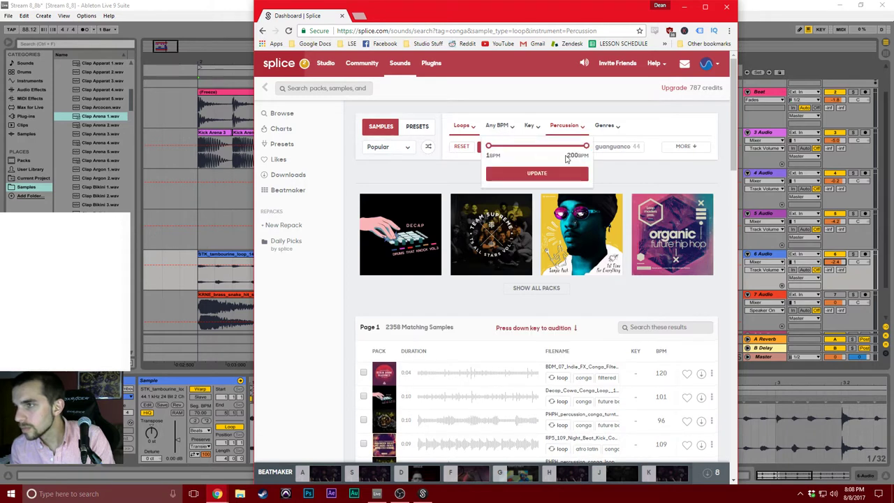
{"action": "left_click_drag", "start_coordinate": [585, 148], "coordinate": [516, 151]}
{"action": "left_click", "coordinate": [520, 179]}
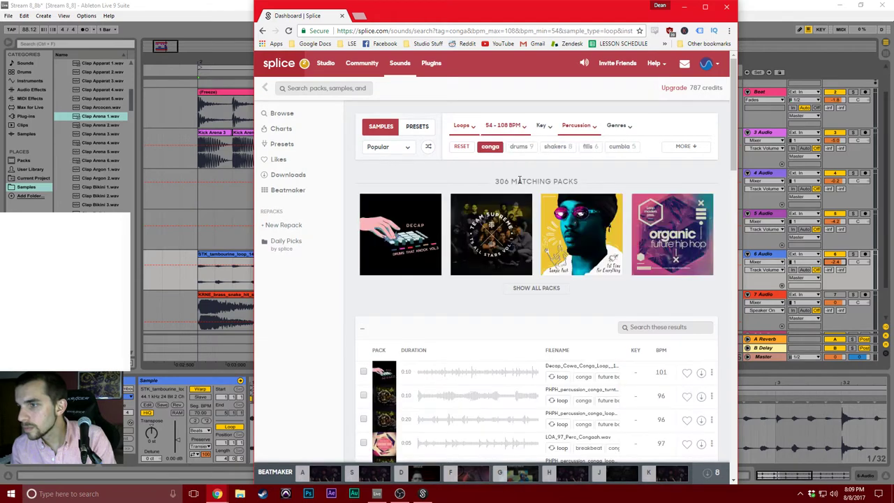
Preview the conga loops one after another, from Decap_Cowa_Conga_Loop down to TAP_Congas_Loop_095bpm.
{"action": "scroll", "coordinate": [514, 189], "scroll_direction": "down", "scroll_amount": 3}
{"action": "left_click", "coordinate": [407, 187]}
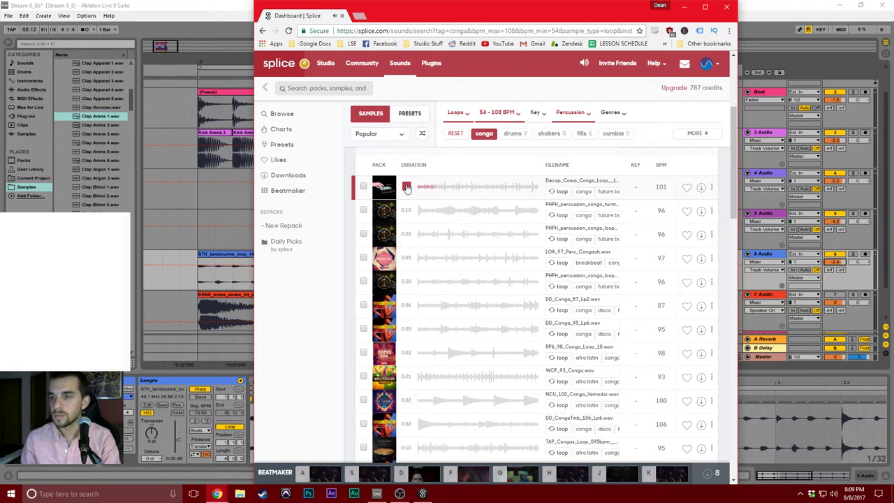
{"action": "left_click", "coordinate": [406, 211]}
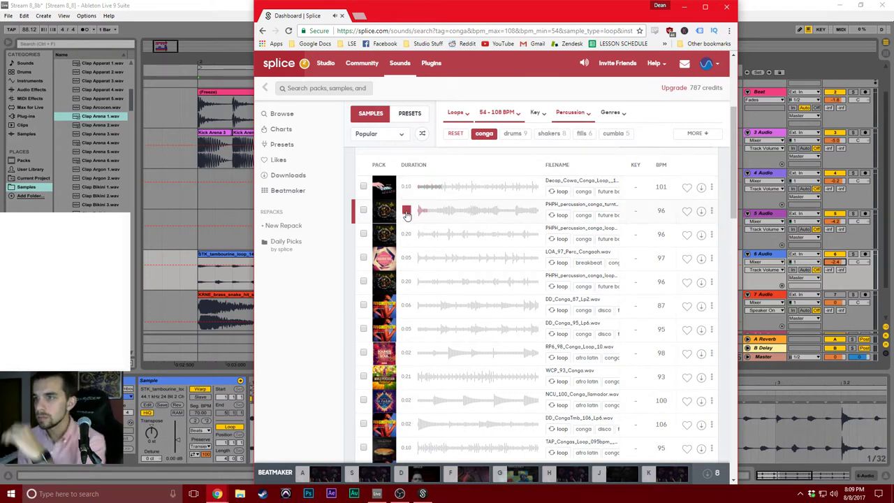
{"action": "left_click", "coordinate": [405, 233]}
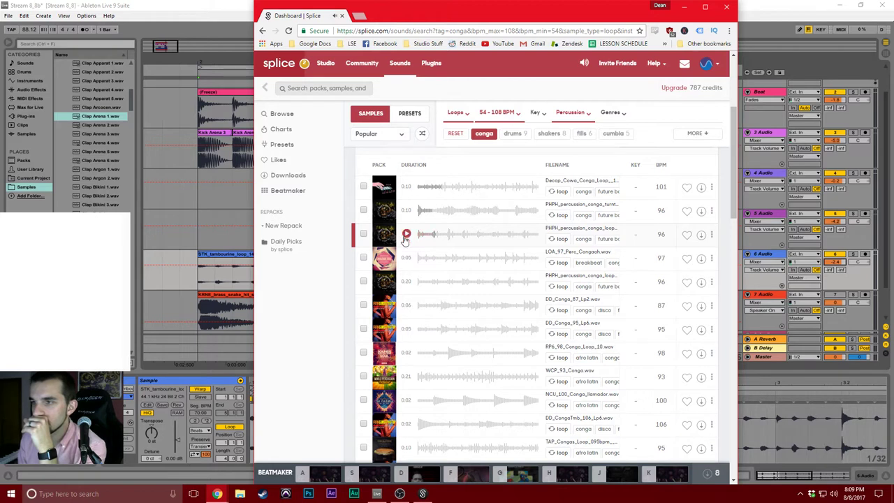
{"action": "left_click", "coordinate": [407, 259]}
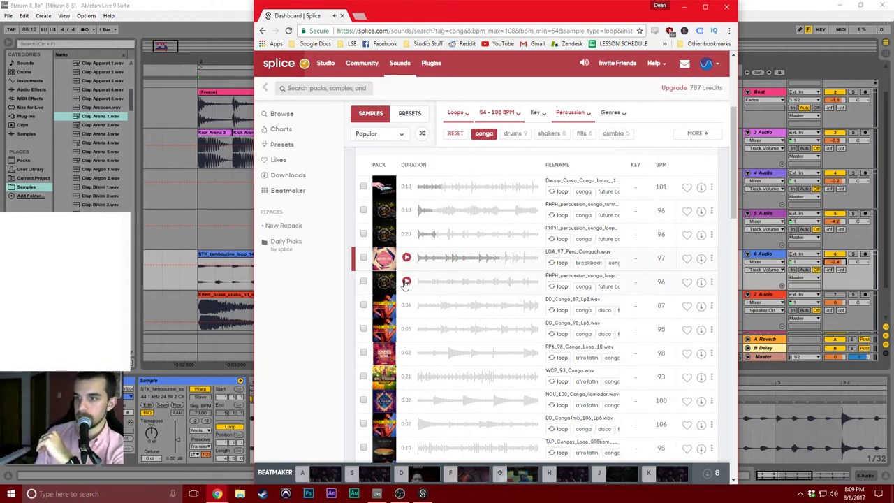
{"action": "left_click", "coordinate": [406, 282]}
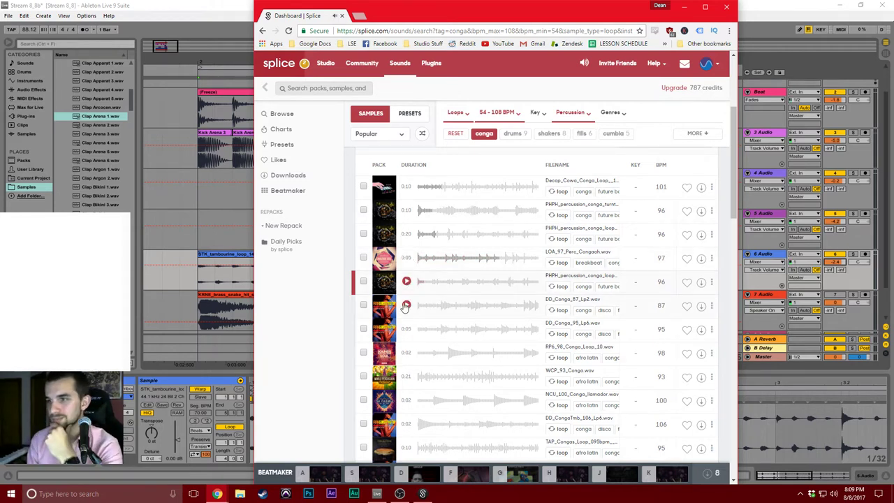
{"action": "left_click", "coordinate": [406, 306]}
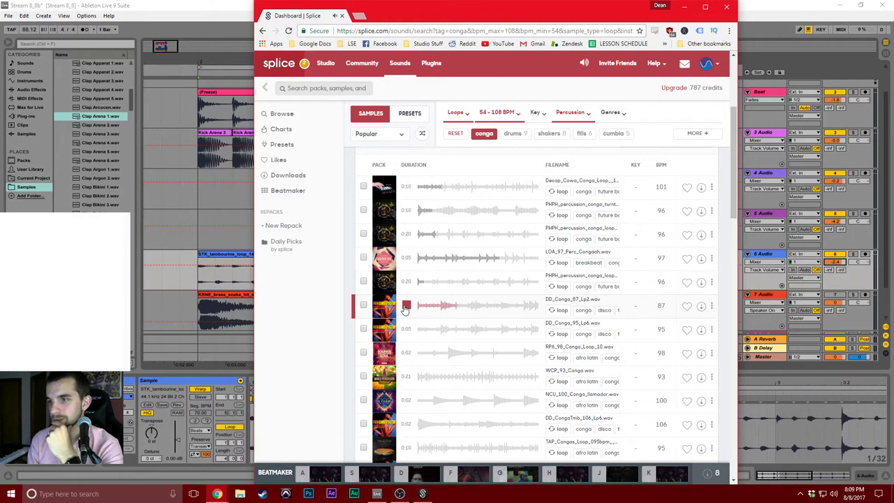
{"action": "left_click", "coordinate": [406, 329]}
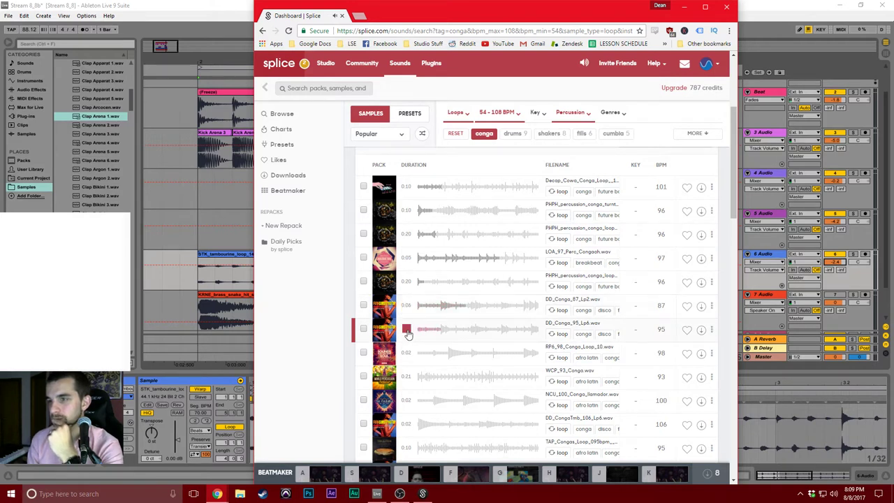
{"action": "left_click", "coordinate": [406, 377]}
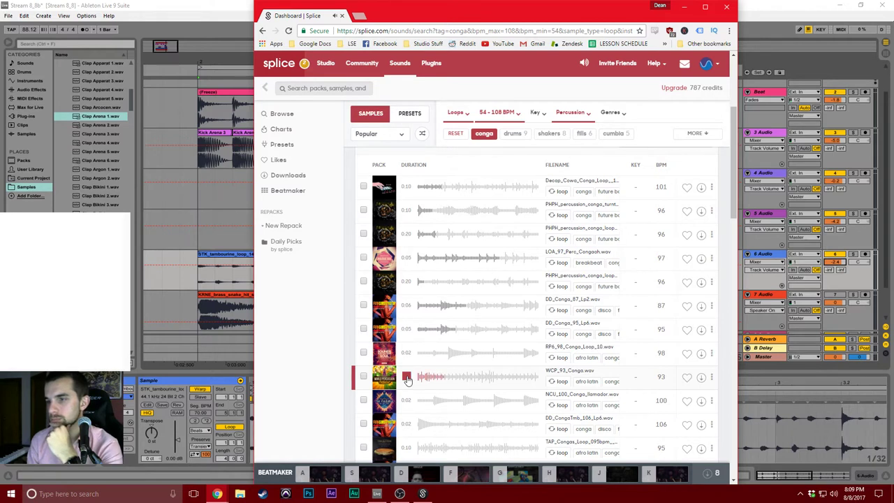
{"action": "left_click", "coordinate": [407, 399]}
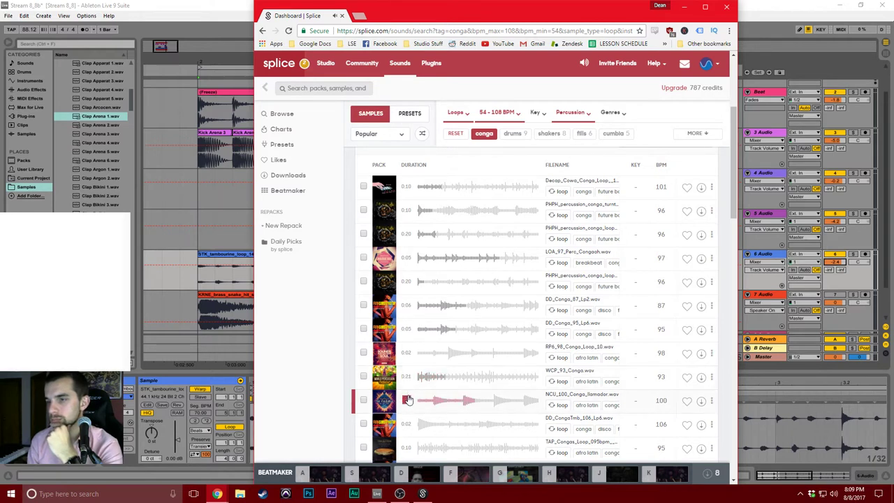
{"action": "left_click", "coordinate": [405, 449]}
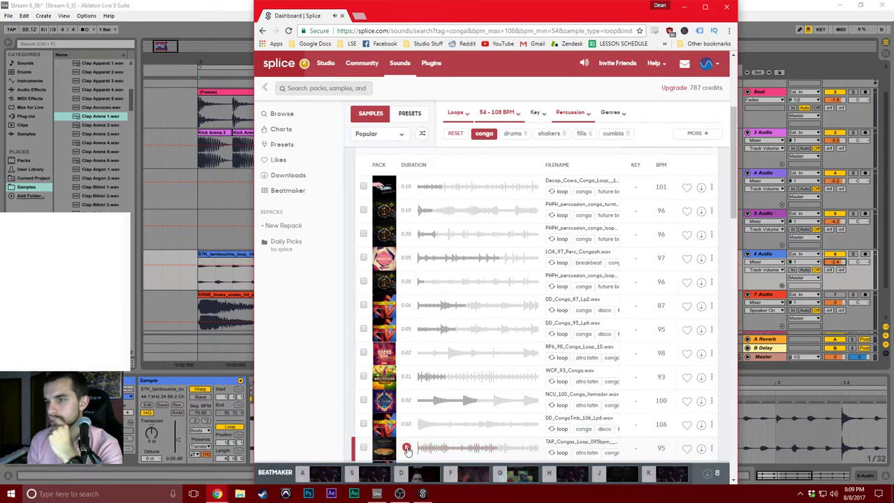
Play the beat from bar 2 in Ableton Live, and return to Splice to download the TAP_Congas_Loop_095bpm sample.
{"action": "left_click", "coordinate": [191, 241]}
{"action": "left_click", "coordinate": [196, 241]}
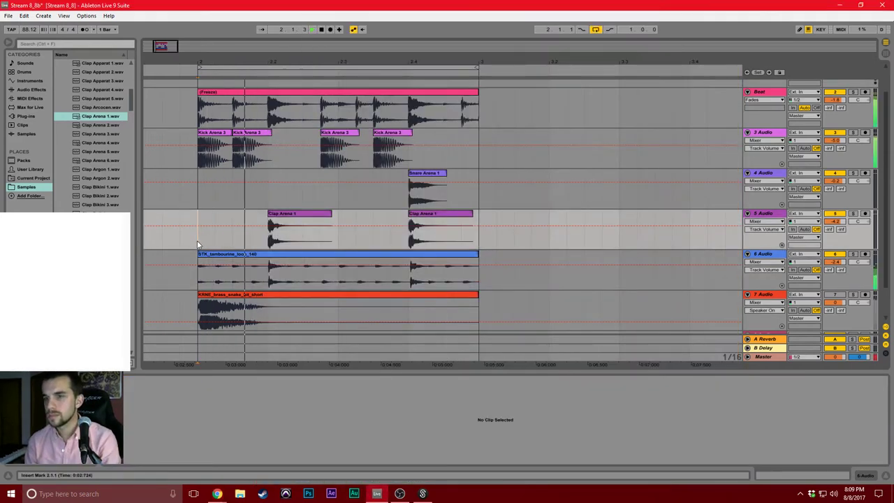
{"action": "key", "text": "alt+Tab"}
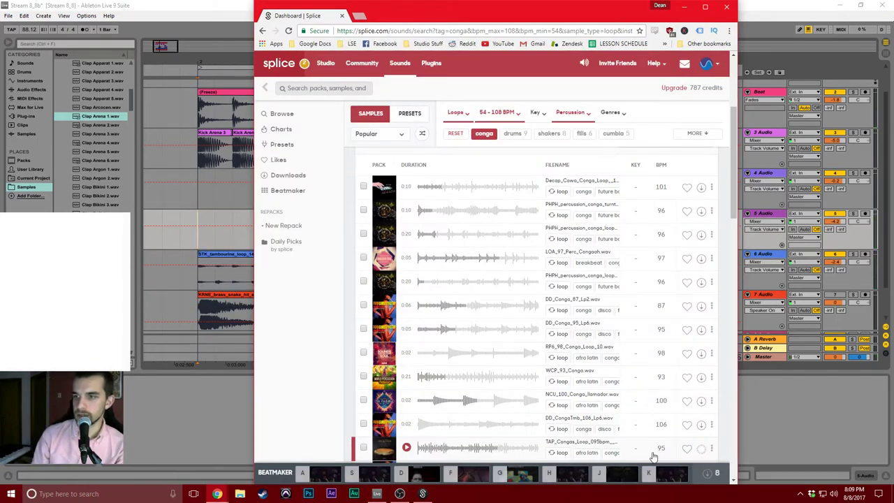
{"action": "scroll", "coordinate": [653, 455], "scroll_direction": "down", "scroll_amount": 2}
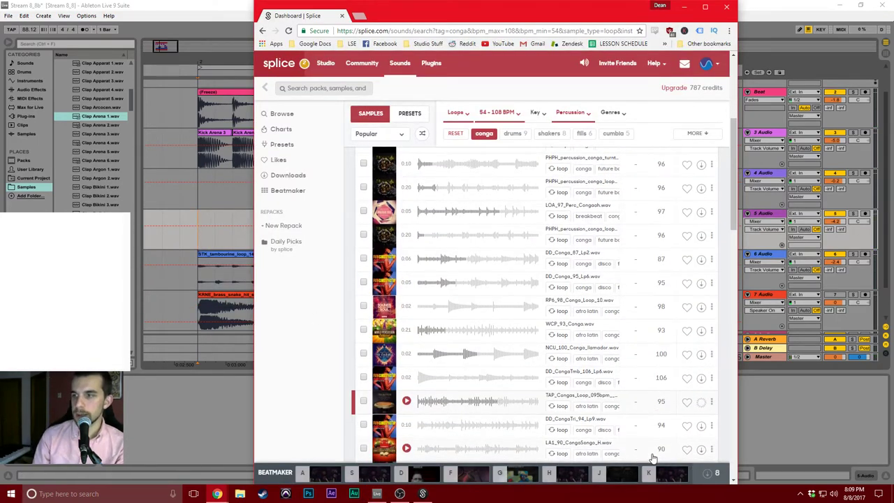
Add an audio track below the tambourine in Ableton Live and place Splice's TAP_Congas_Loop_095bpm__01.wav on it at bar 2, playing the beat.
{"action": "left_click", "coordinate": [760, 388]}
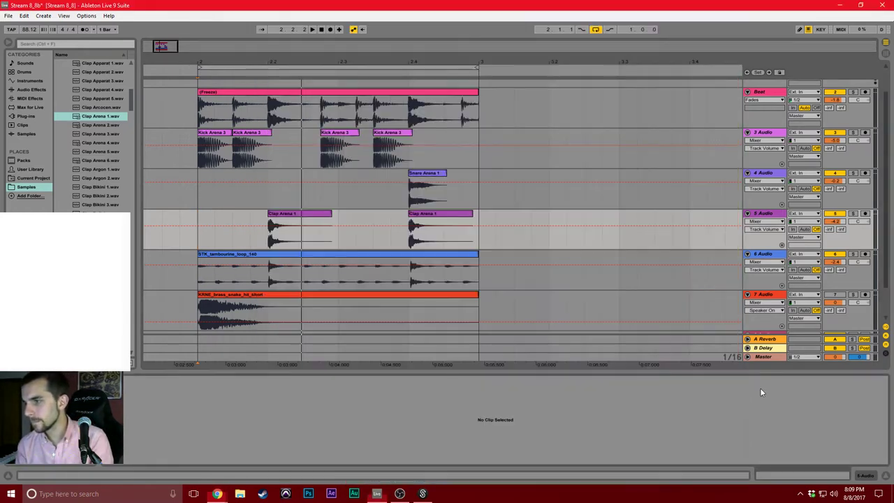
{"action": "left_click", "coordinate": [420, 493]}
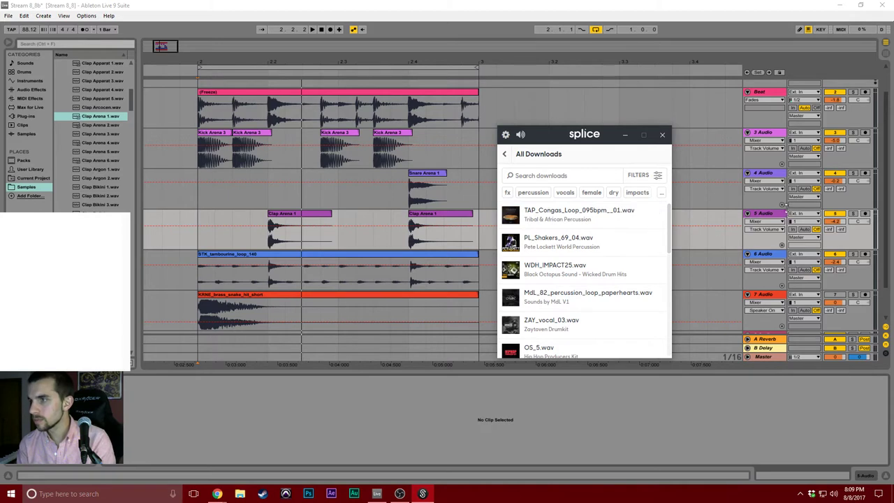
{"action": "left_click", "coordinate": [772, 255]}
{"action": "key", "text": "ctrl+t"}
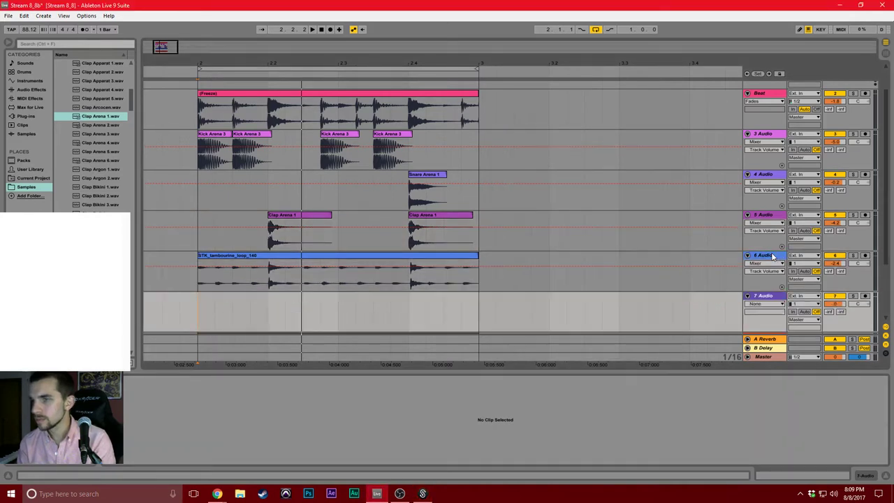
{"action": "left_click", "coordinate": [421, 493]}
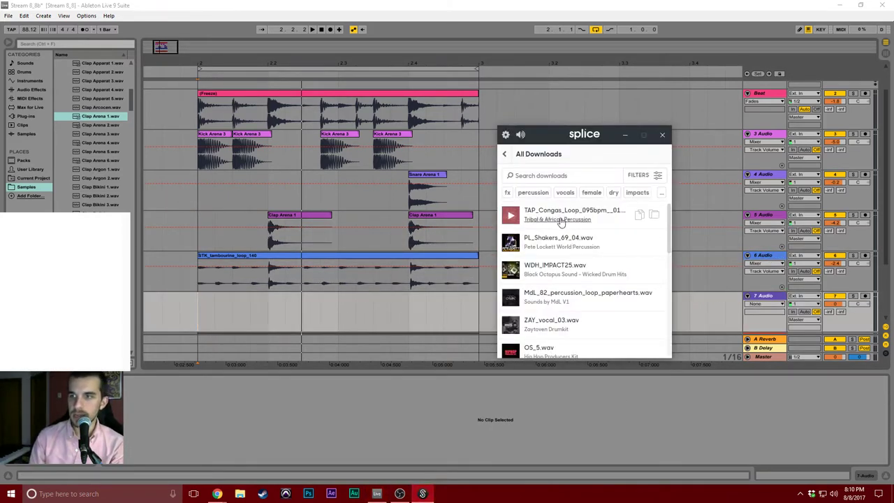
{"action": "left_click_drag", "start_coordinate": [536, 216], "coordinate": [200, 307]}
{"action": "key", "text": "space"}
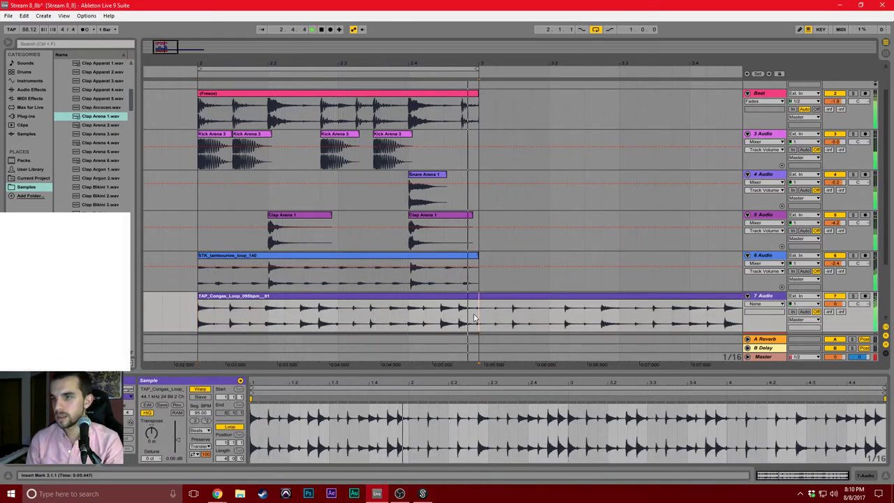
Listen to the rest of the conga loop from bar 3 onward.
{"action": "key", "text": "space"}
{"action": "key", "text": "ctrl+t"}
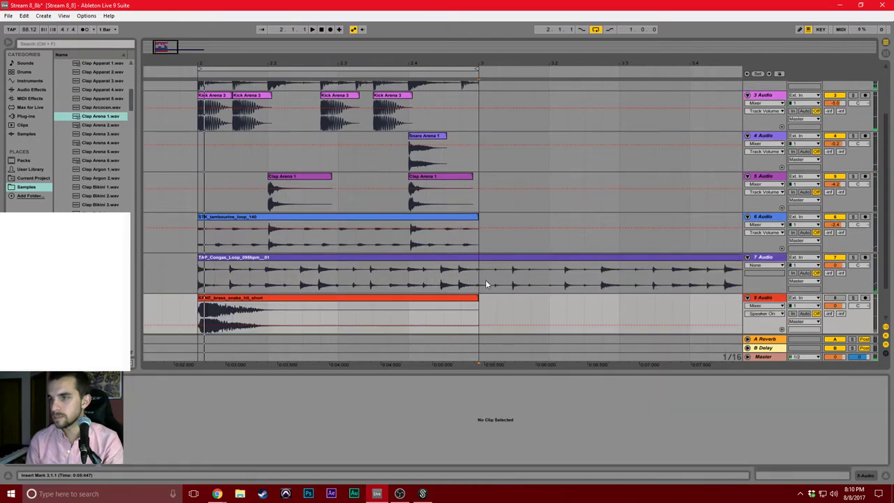
{"action": "left_click", "coordinate": [486, 279]}
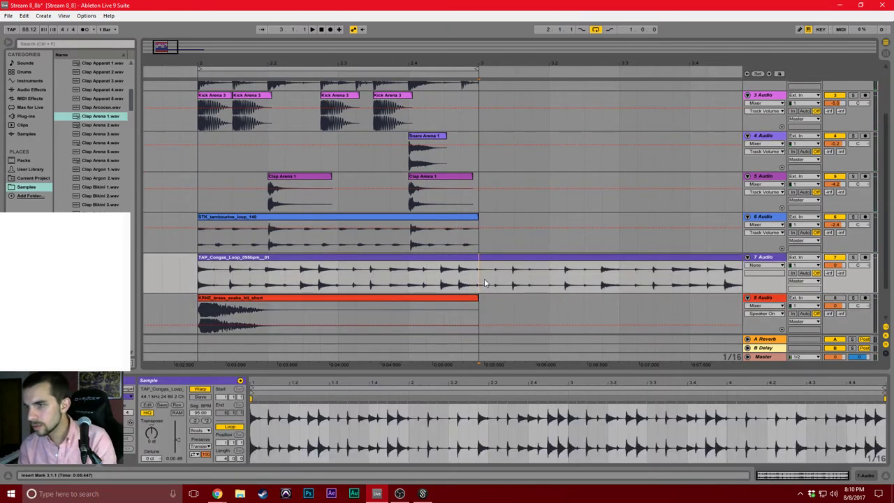
{"action": "key", "text": "space"}
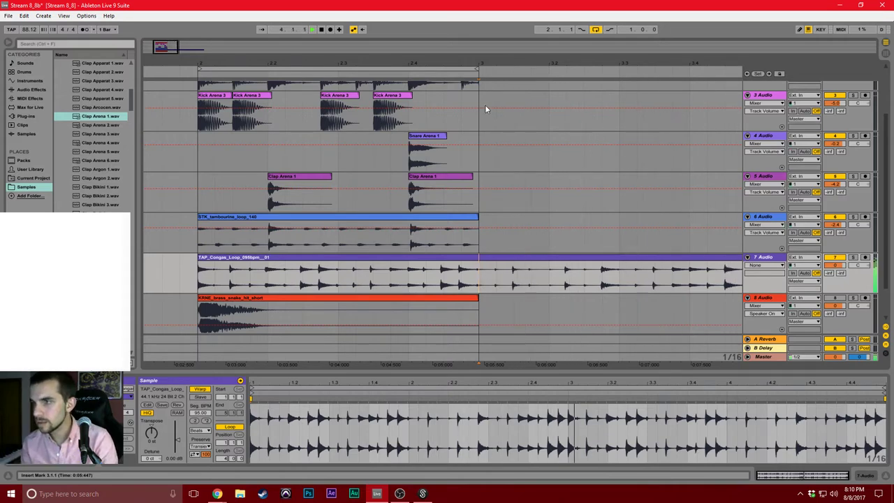
{"action": "left_click_drag", "start_coordinate": [482, 60], "coordinate": [370, 62]}
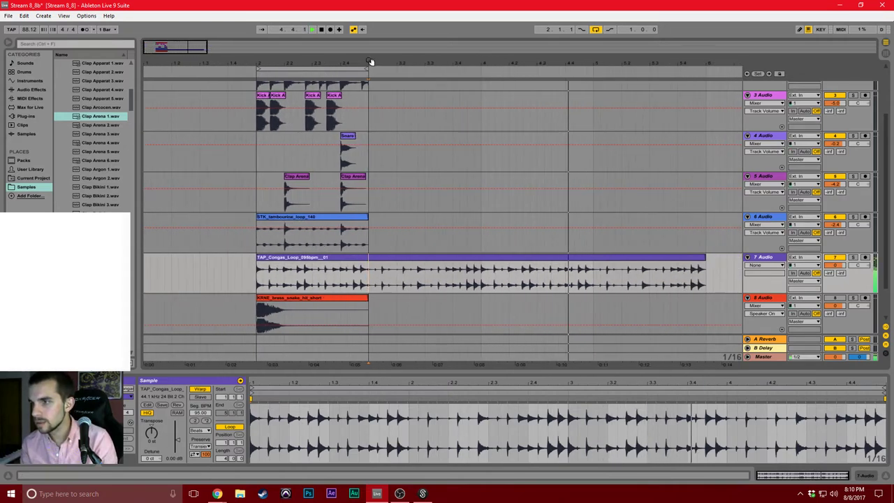
{"action": "key", "text": "space"}
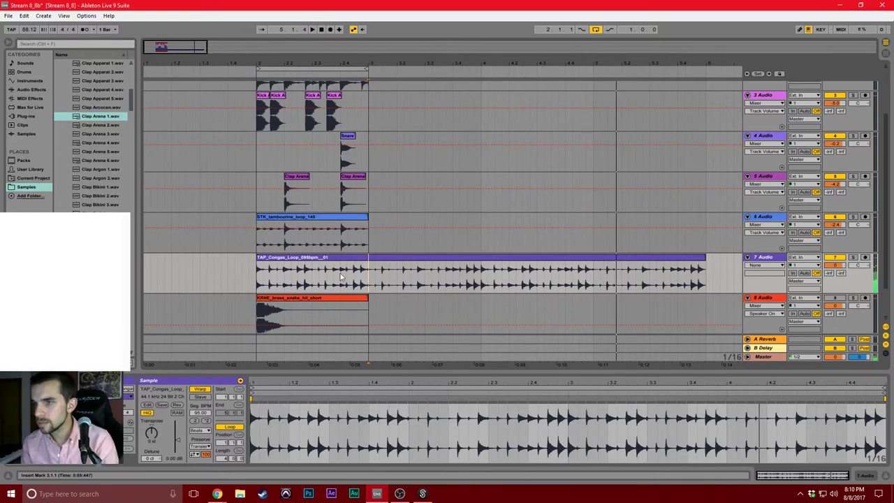
Quantize the whole conga loop and check its timing by playing from 2.2.3.
{"action": "left_click", "coordinate": [304, 283]}
{"action": "key", "text": "ctrl+a"}
{"action": "key", "text": "ctrl+u"}
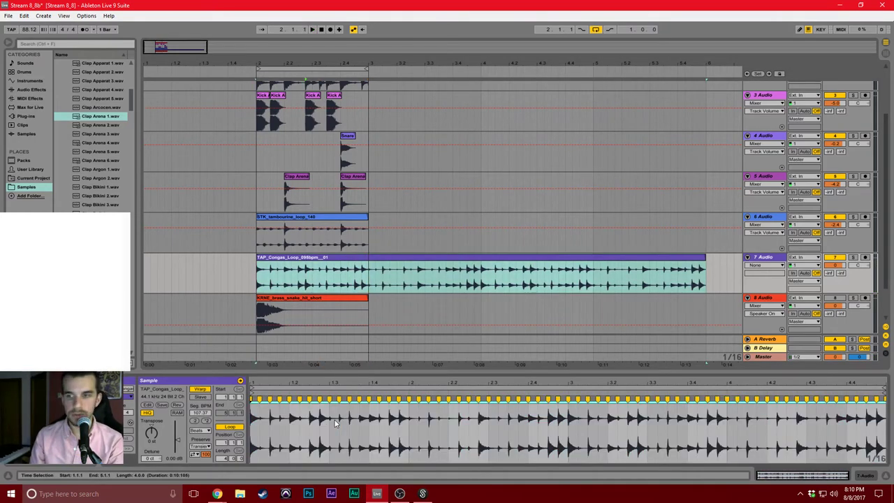
{"action": "left_click", "coordinate": [319, 275]}
{"action": "left_click", "coordinate": [299, 283]}
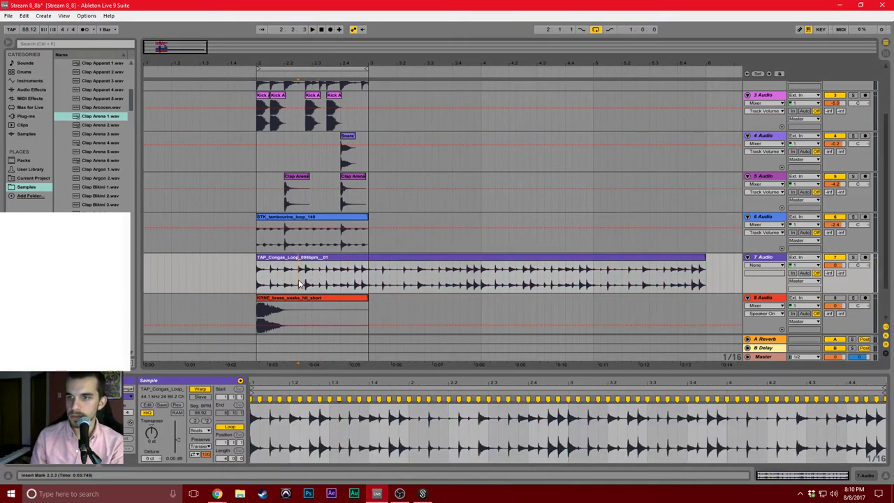
{"action": "key", "text": "space"}
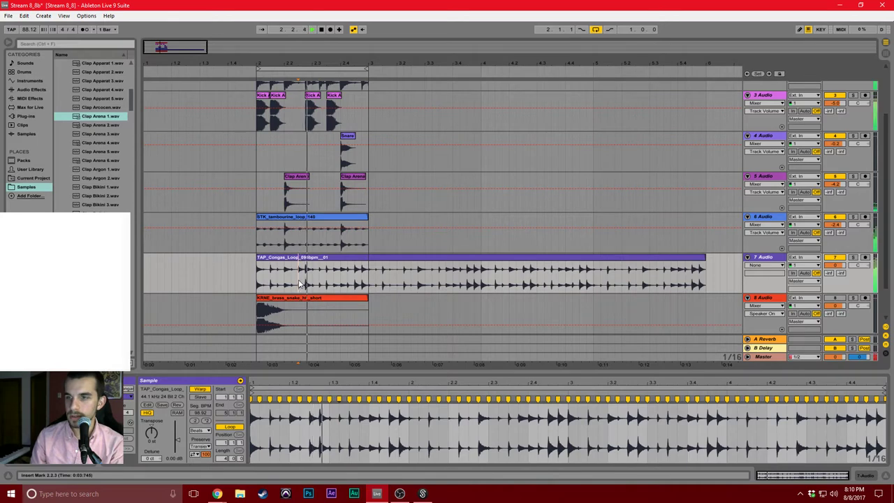
{"action": "key", "text": "space"}
Split the conga loop at 2.4.3, delete the first part and move the remainder to bar 2.
{"action": "left_click", "coordinate": [355, 281]}
{"action": "key", "text": "ctrl+e"}
{"action": "left_click", "coordinate": [330, 257]}
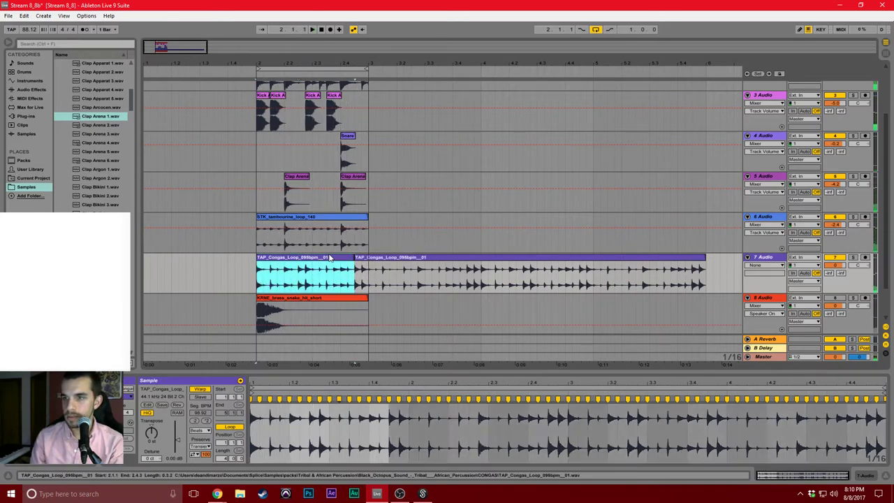
{"action": "key", "text": "Delete"}
{"action": "left_click_drag", "start_coordinate": [373, 264], "coordinate": [346, 277]}
{"action": "left_click", "coordinate": [272, 278]}
{"action": "left_click", "coordinate": [346, 276]}
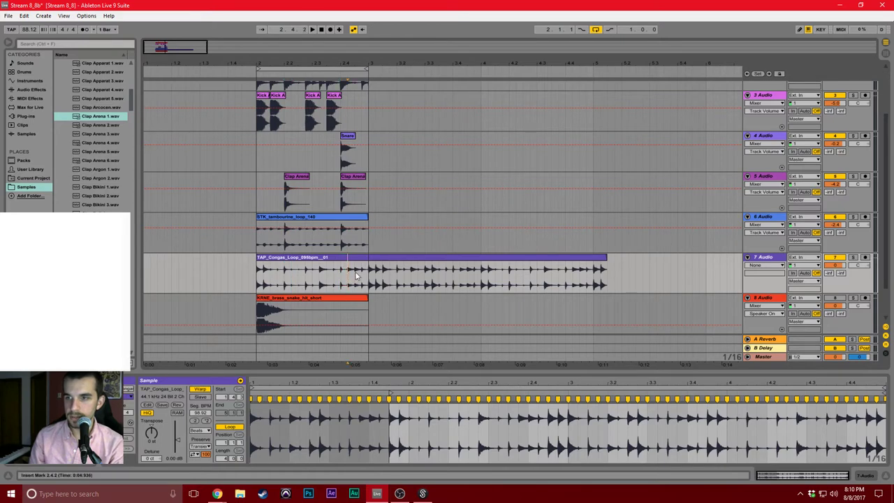
Split the conga loop at bar 3 and delete everything after the split.
{"action": "left_click", "coordinate": [368, 275]}
{"action": "key", "text": "ctrl+e"}
{"action": "key", "text": "Delete"}
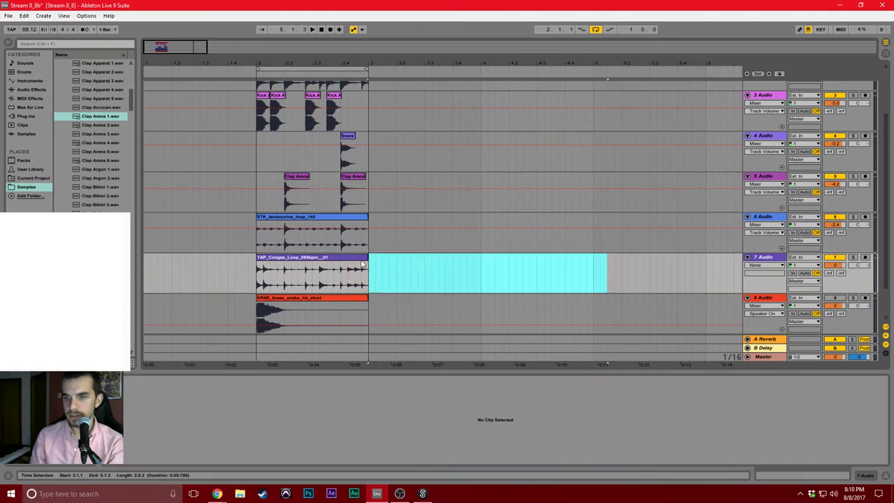
Play the beat from bar 2 and lower the conga track's volume to -3.4 dB.
{"action": "left_click", "coordinate": [258, 280]}
{"action": "key", "text": "space"}
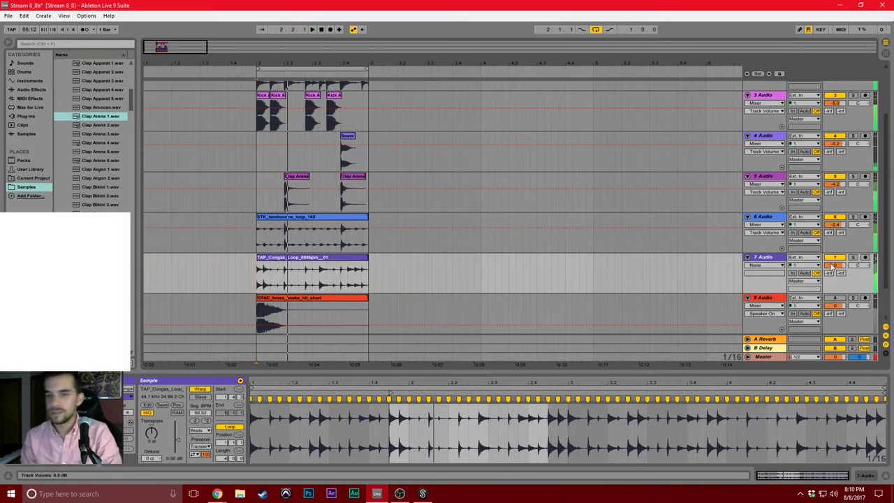
{"action": "left_click_drag", "start_coordinate": [833, 266], "coordinate": [833, 279]}
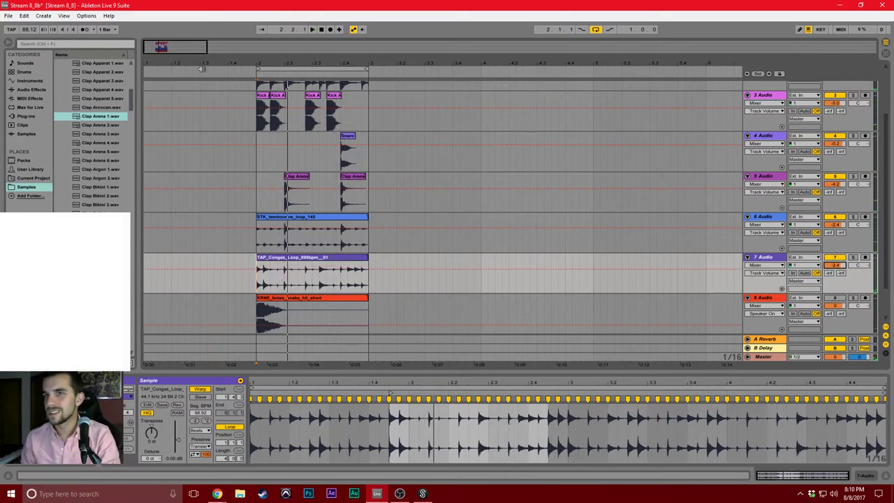
Set the song tempo to 90.12 BPM while the beat plays.
{"action": "left_click", "coordinate": [52, 30]}
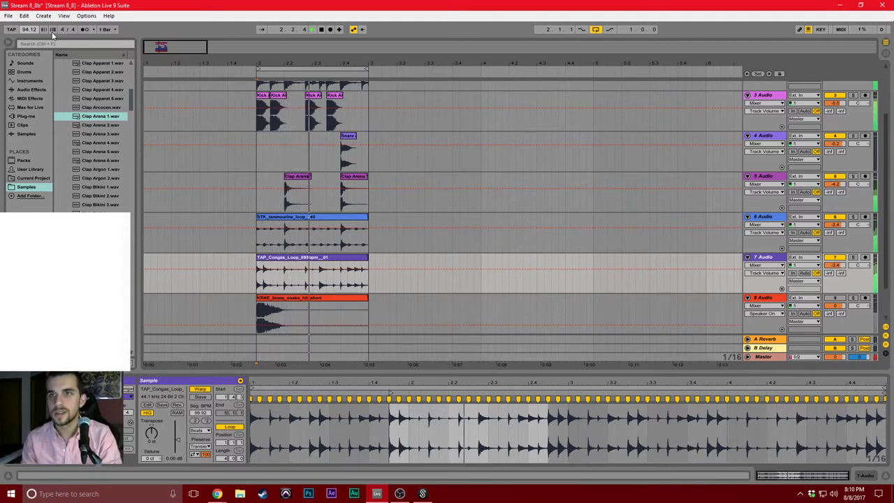
{"action": "key", "text": "Down"}
{"action": "key", "text": "Down"}
{"action": "key", "text": "Down"}
{"action": "key", "text": "Down"}
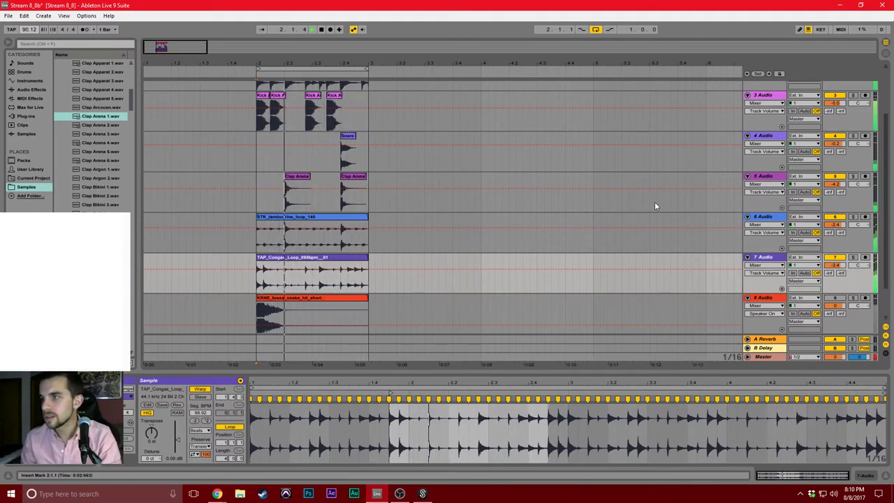
Balance the track volumes: congas to -6.7 dB, tambourine to -7.7 dB and clap to -1.8 dB.
{"action": "left_click_drag", "start_coordinate": [837, 265], "coordinate": [838, 271]}
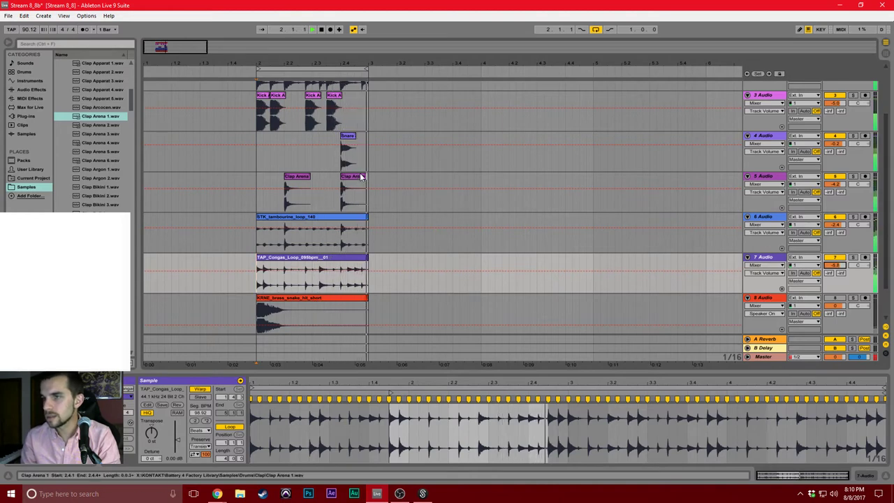
{"action": "scroll", "coordinate": [840, 270], "scroll_direction": "up", "scroll_amount": 2}
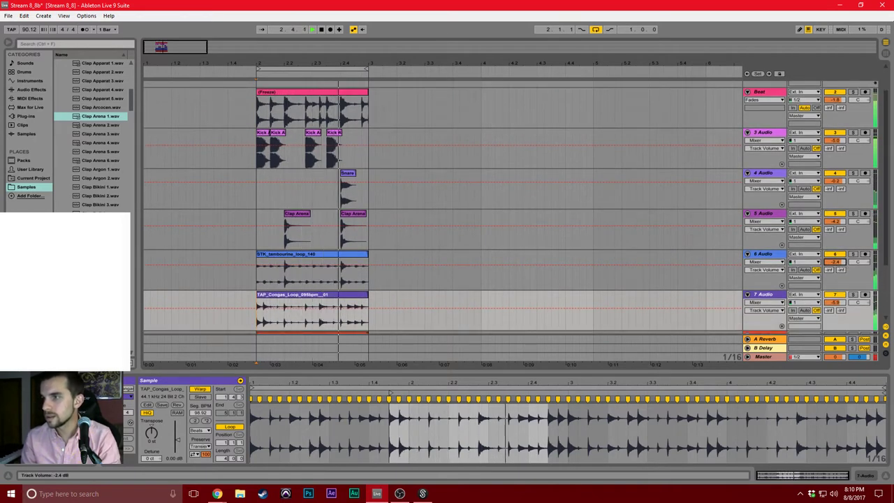
{"action": "left_click_drag", "start_coordinate": [837, 262], "coordinate": [837, 275]}
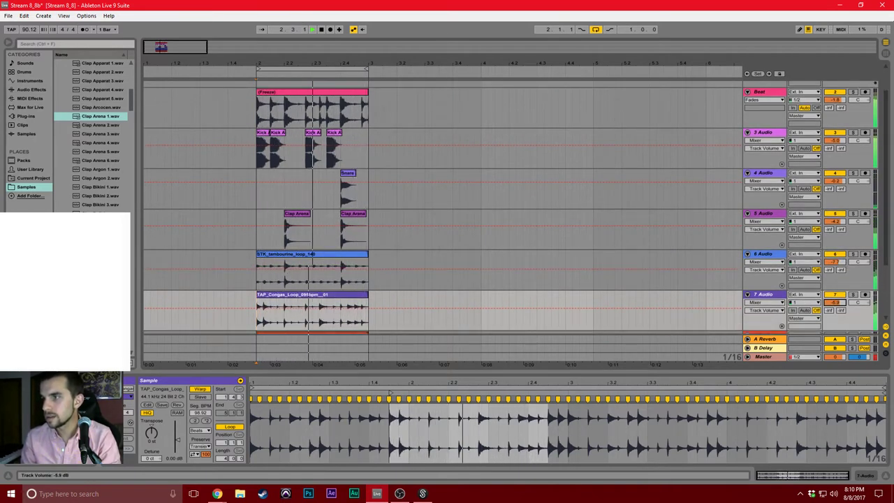
{"action": "scroll", "coordinate": [443, 181], "scroll_direction": "up", "scroll_amount": 1}
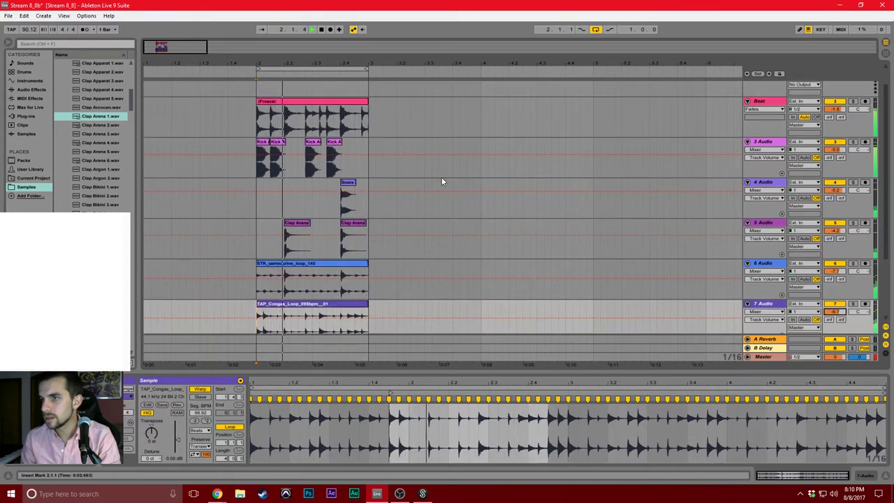
{"action": "left_click_drag", "start_coordinate": [835, 231], "coordinate": [835, 224]}
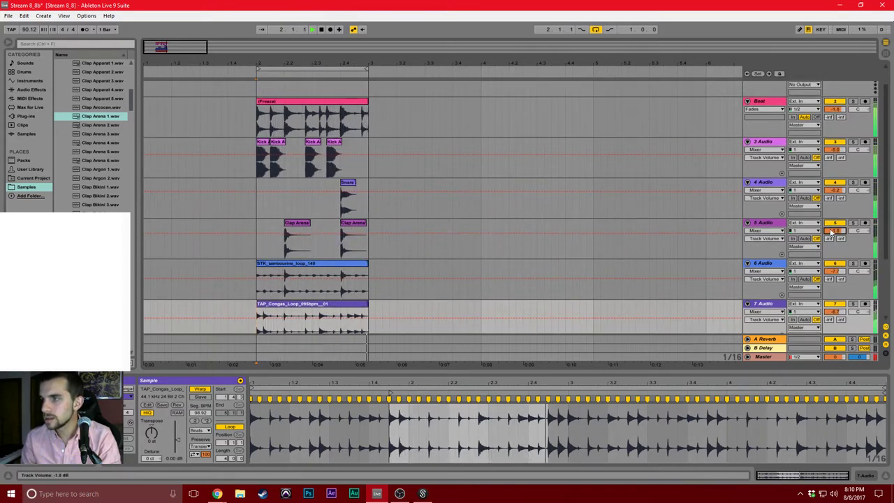
Rename the five audio tracks below Beat as Kick, Snare, Clap, Tamb and Conga.
{"action": "scroll", "coordinate": [725, 128], "scroll_direction": "up", "scroll_amount": 2}
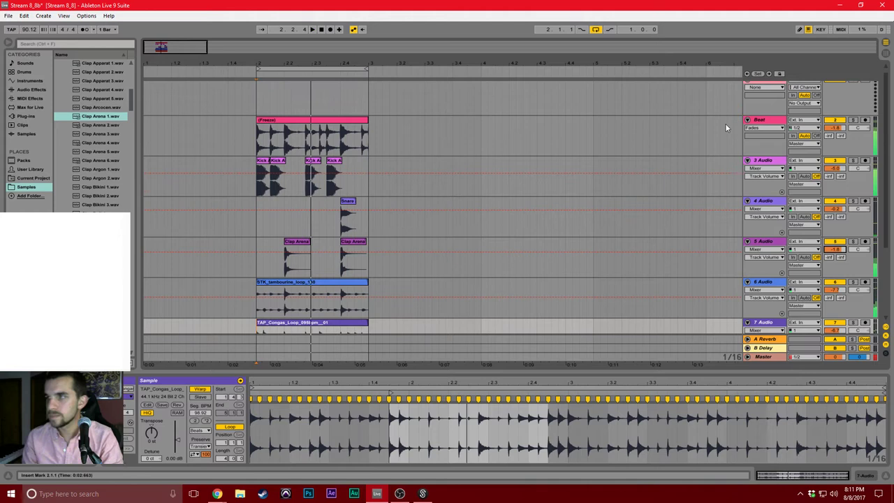
{"action": "left_click", "coordinate": [758, 161]}
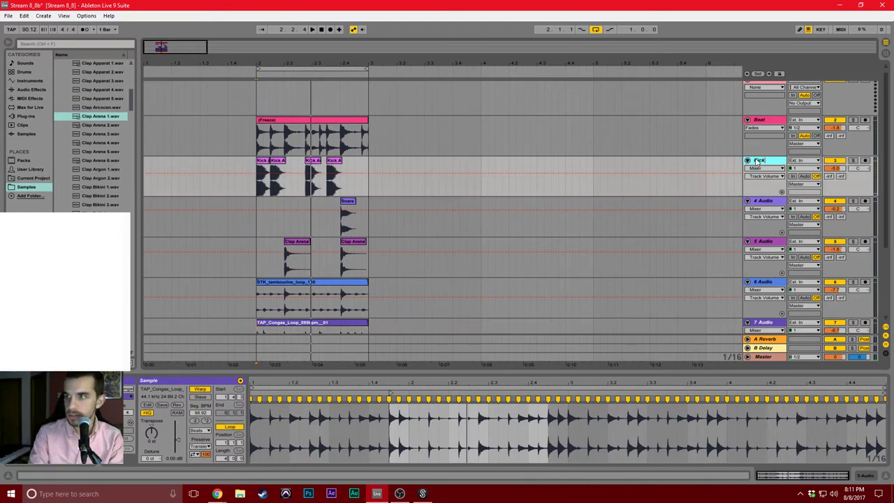
{"action": "key", "text": "Tab"}
{"action": "type", "text": "Snare"}
{"action": "key", "text": "Tab"}
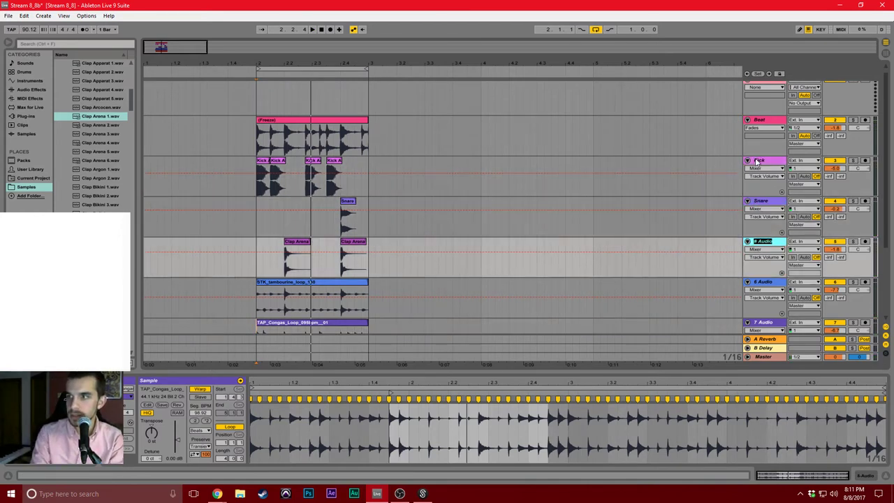
{"action": "type", "text": "Clap"}
{"action": "key", "text": "Tab"}
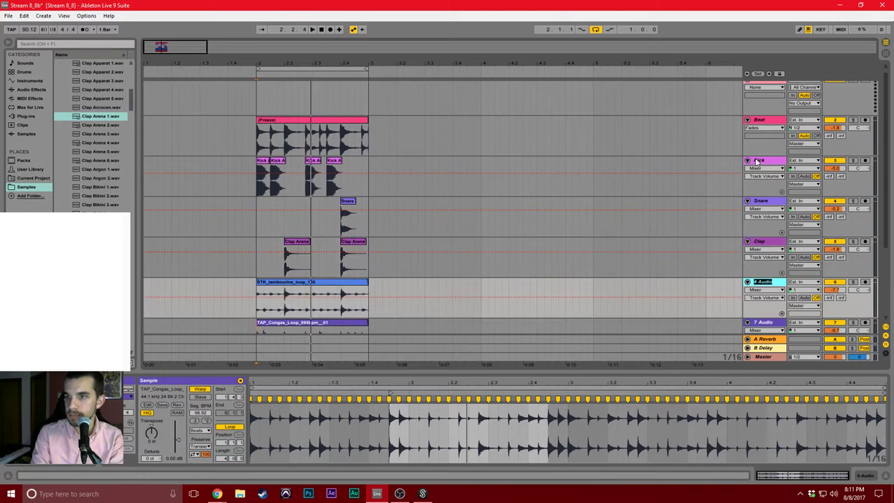
{"action": "type", "text": "Tamb"}
{"action": "key", "text": "Tab"}
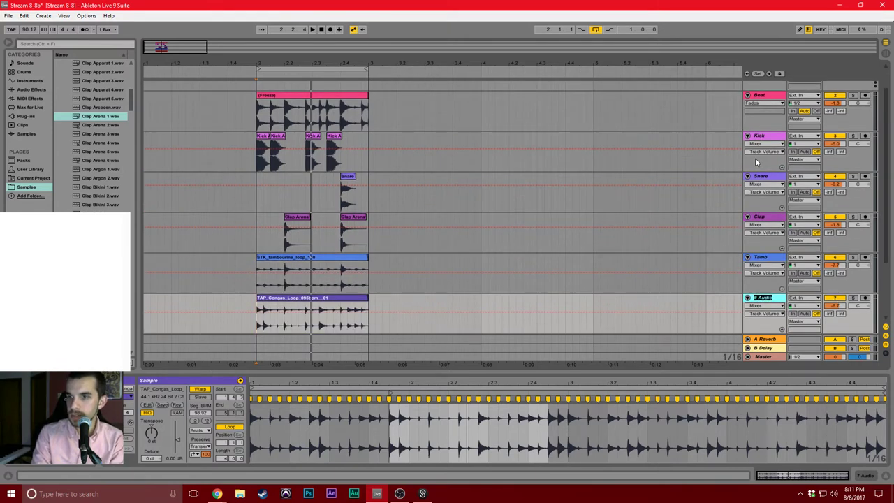
{"action": "type", "text": "Conga"}
{"action": "key", "text": "Return"}
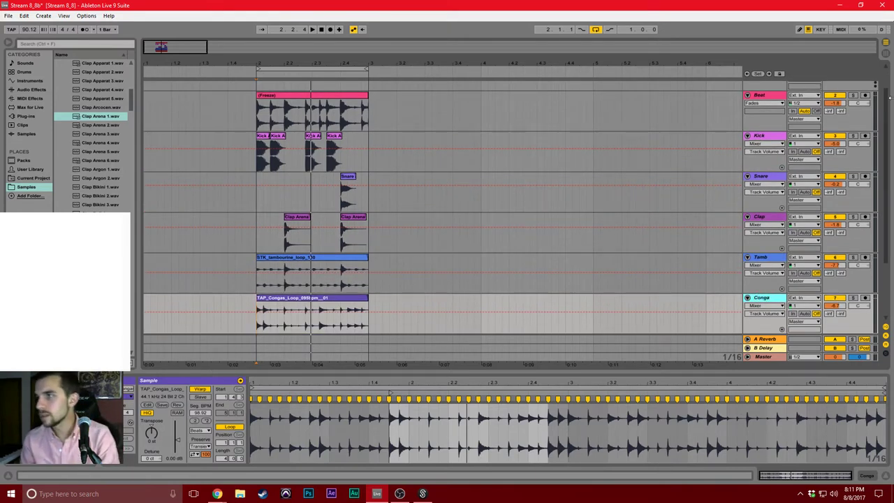
Group the tracks from Beat through Conga and name the group DRUMS.
{"action": "left_click", "coordinate": [760, 101]}
{"action": "key", "text": "ctrl+g"}
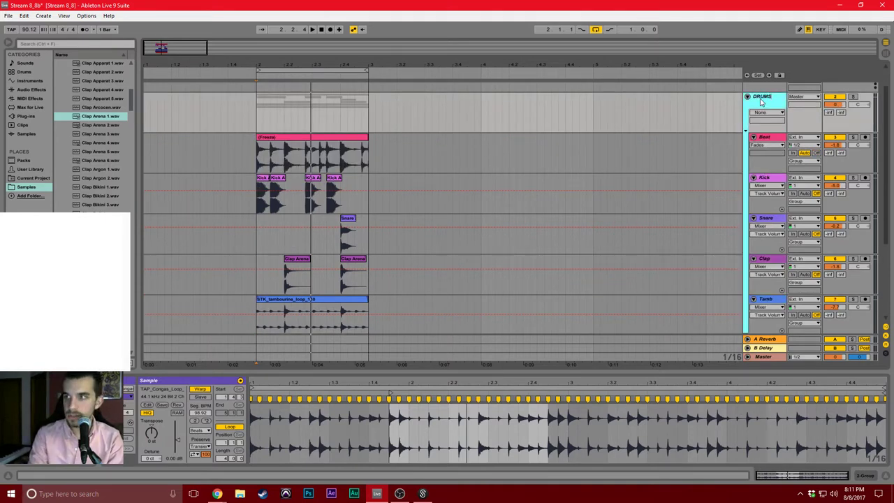
{"action": "key", "text": "Return"}
Add a Compressor to the DRUMS group, lower its threshold, and fold the tracks inside the group while the beat plays.
{"action": "key", "text": "ctrl+f"}
{"action": "type", "text": "compress"}
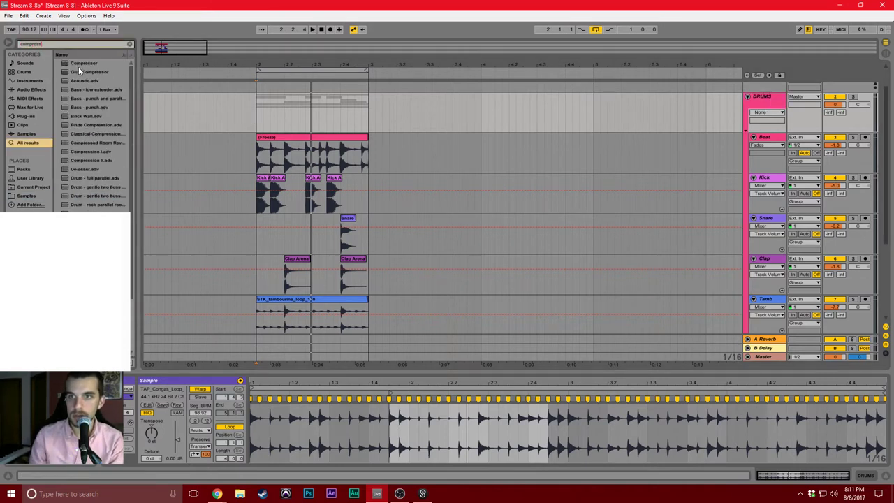
{"action": "left_click_drag", "start_coordinate": [79, 67], "coordinate": [221, 71]}
{"action": "left_click_drag", "start_coordinate": [324, 106], "coordinate": [324, 107]}
{"action": "key", "text": "space"}
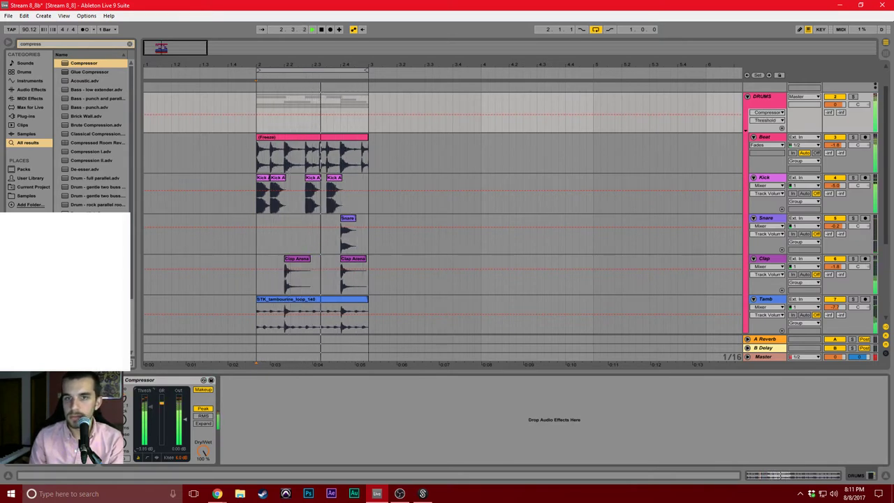
{"action": "left_click", "coordinate": [753, 178], "text": "alt"}
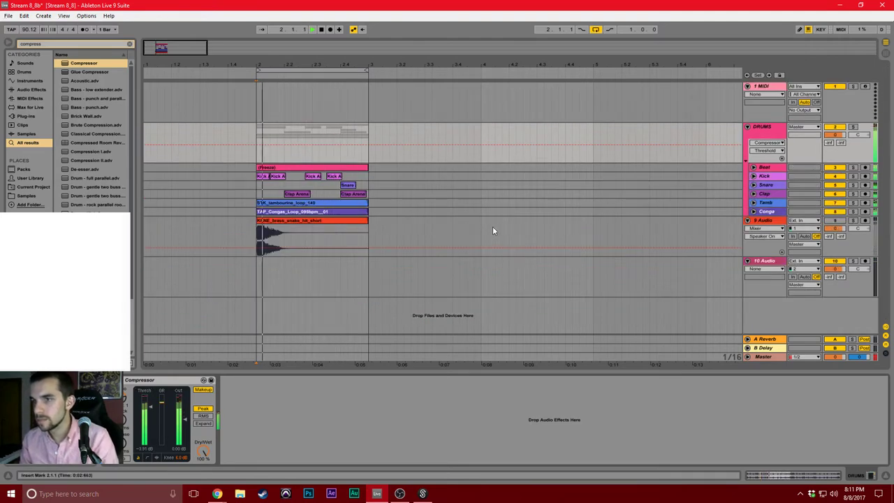
Set the audio input and output buffer sizes to 850 samples in the preferences, and play the beat to test it.
{"action": "left_click", "coordinate": [86, 16]}
{"action": "left_click", "coordinate": [165, 250]}
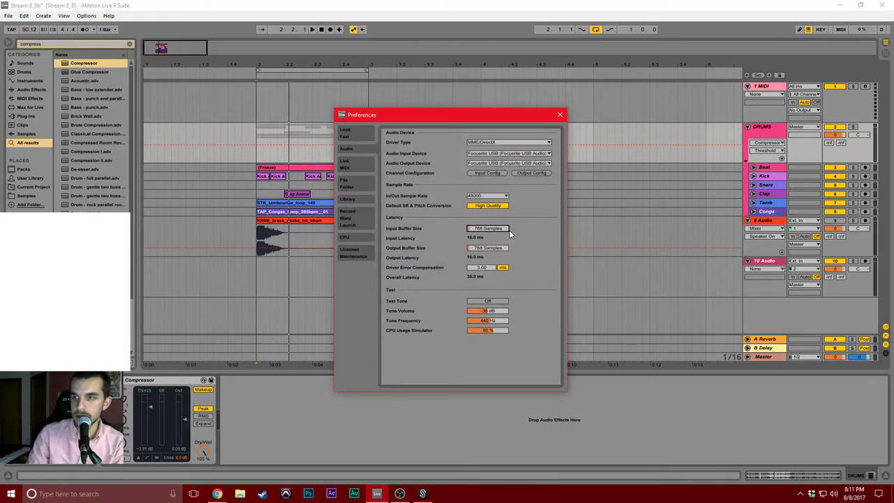
{"action": "type", "text": "850"}
{"action": "key", "text": "Return"}
{"action": "left_click", "coordinate": [482, 248]}
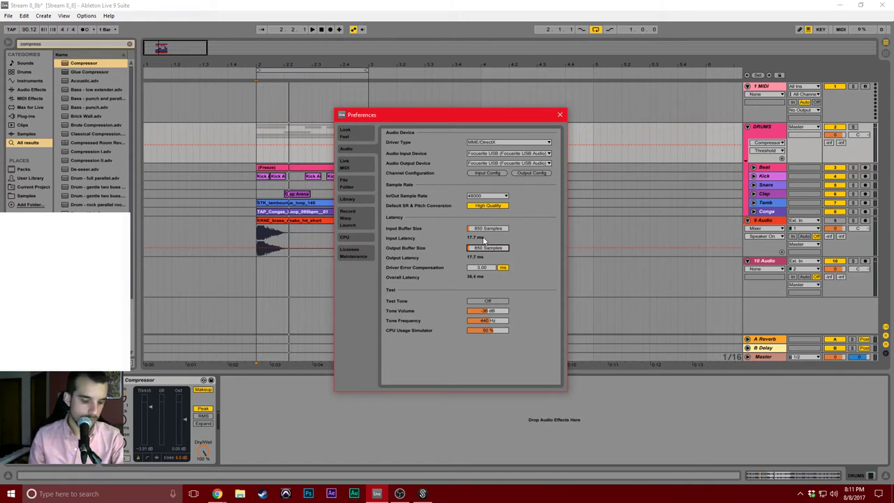
{"action": "left_click", "coordinate": [559, 115]}
{"action": "key", "text": "space"}
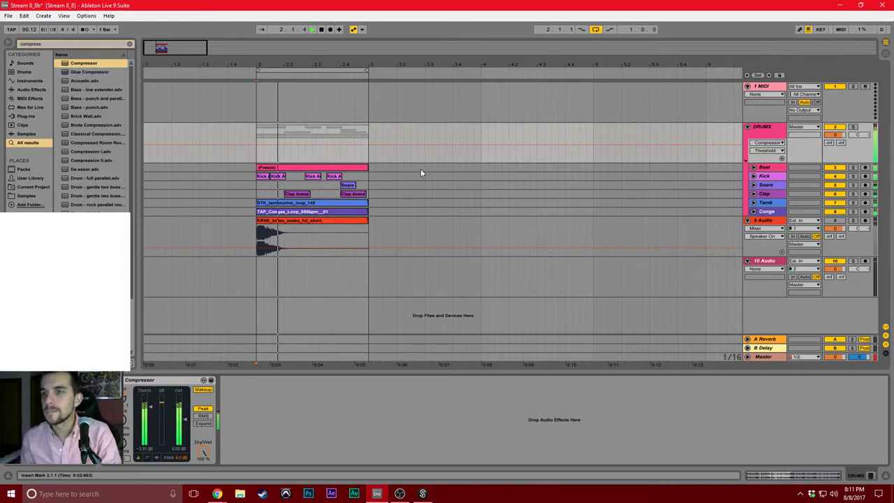
{"action": "key", "text": "space"}
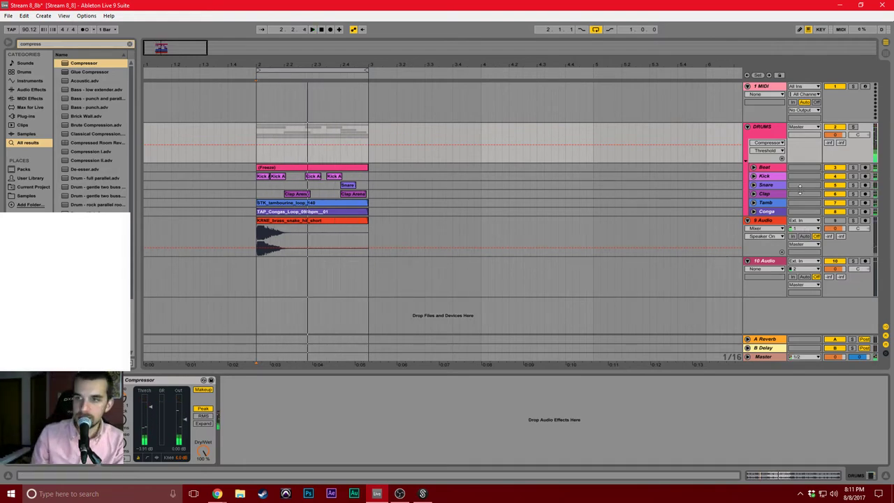
Activate the brass hit track and shift its clip to start at 2.1.3.
{"action": "right_click", "coordinate": [300, 243]}
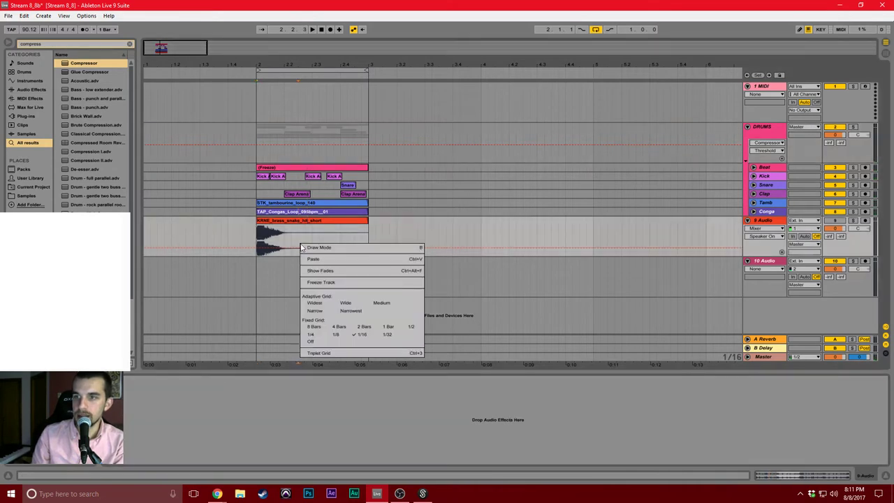
{"action": "left_click", "coordinate": [301, 237]}
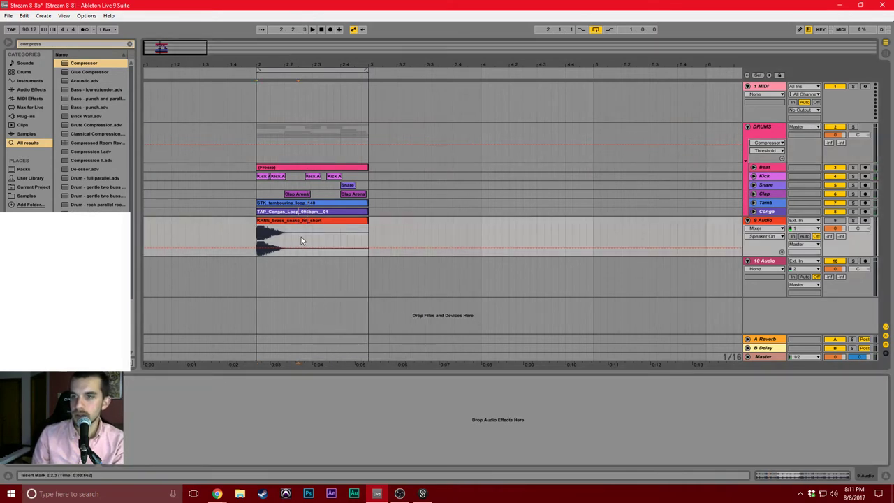
{"action": "left_click_drag", "start_coordinate": [299, 222], "coordinate": [326, 222]}
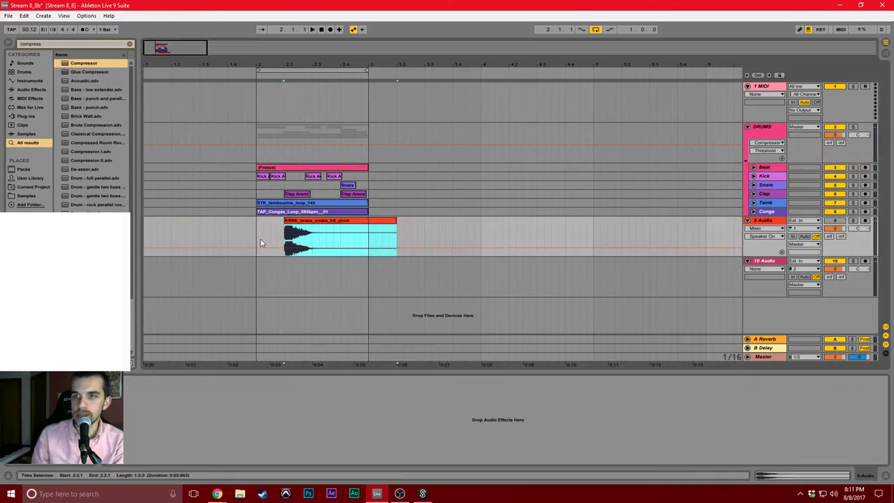
{"action": "left_click", "coordinate": [257, 237]}
{"action": "key", "text": "space"}
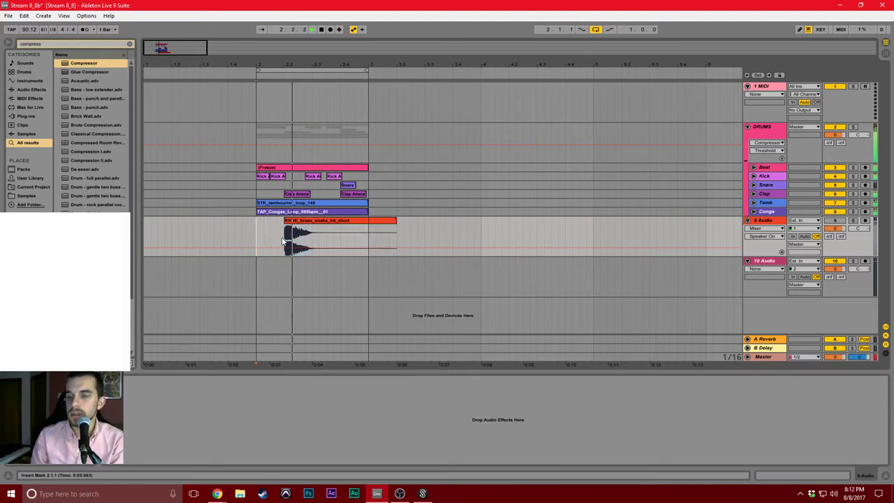
{"action": "left_click", "coordinate": [832, 220]}
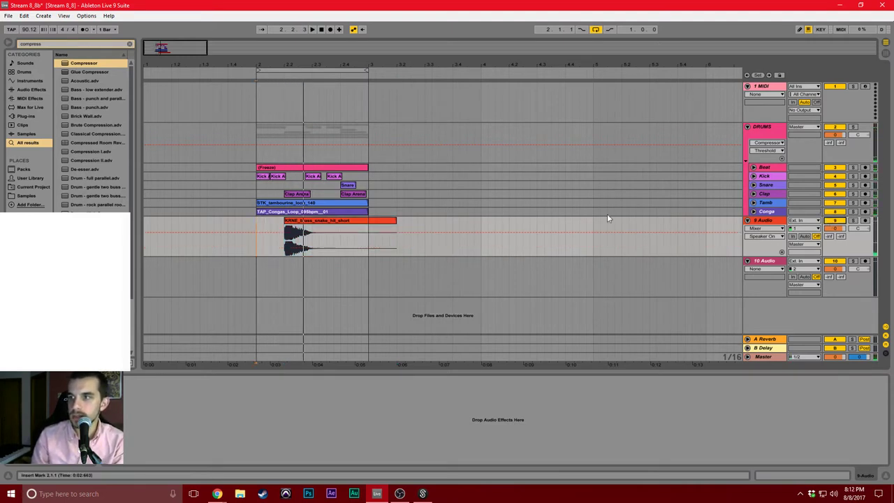
{"action": "left_click_drag", "start_coordinate": [296, 220], "coordinate": [283, 221]}
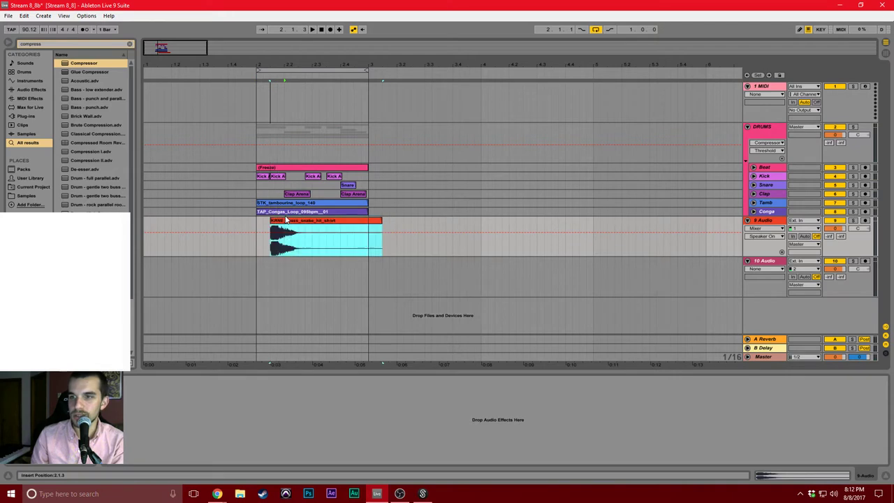
Lower the brass track's volume and play the beat from bar 2.
{"action": "left_click", "coordinate": [257, 247]}
{"action": "left_click_drag", "start_coordinate": [832, 229], "coordinate": [832, 240]}
{"action": "key", "text": "space"}
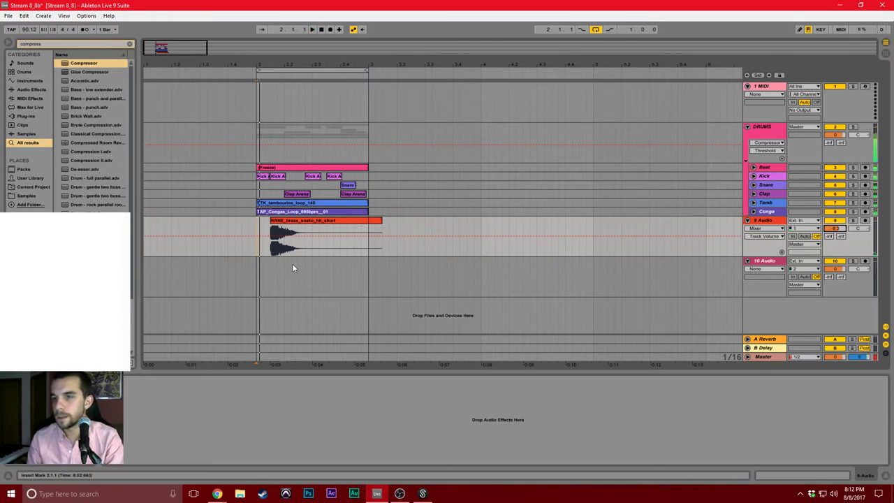
{"action": "key", "text": "space"}
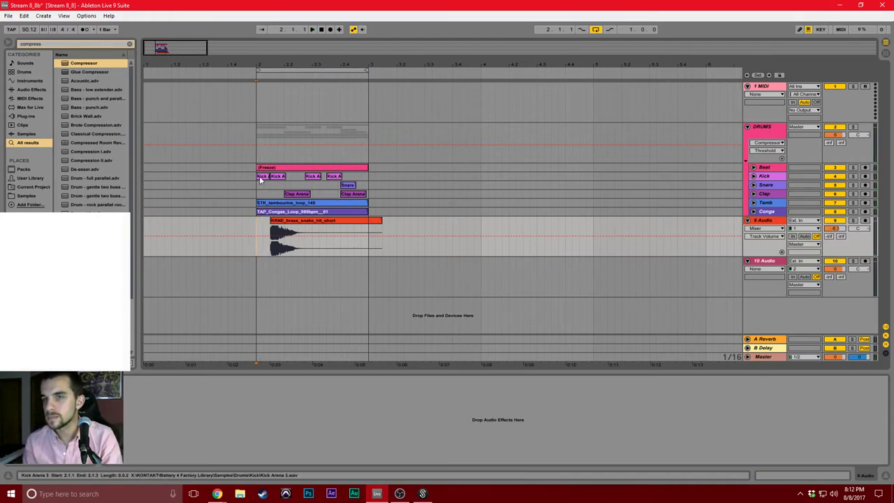
Turn off looping, fold the DRUMS group, and duplicate its one-bar pattern so it fills bars 2 through 5.
{"action": "left_click", "coordinate": [595, 30]}
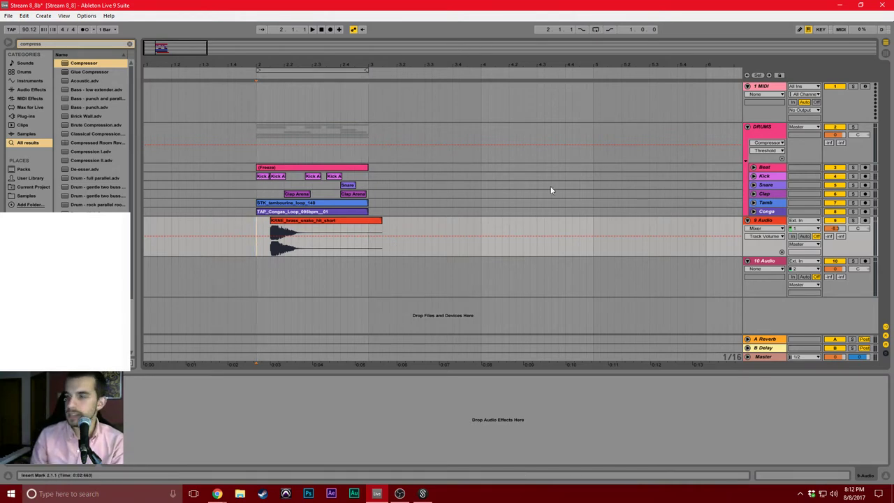
{"action": "left_click", "coordinate": [746, 127]}
{"action": "left_click_drag", "start_coordinate": [259, 133], "coordinate": [369, 131]}
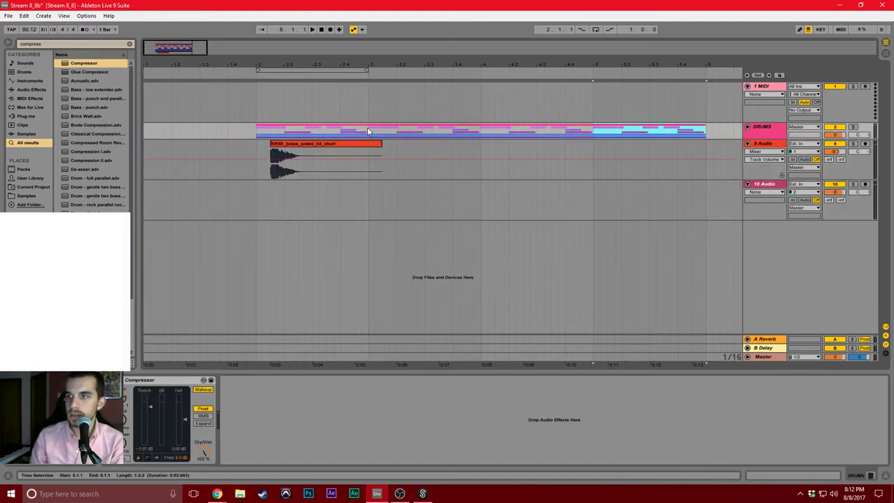
{"action": "left_click", "coordinate": [251, 172]}
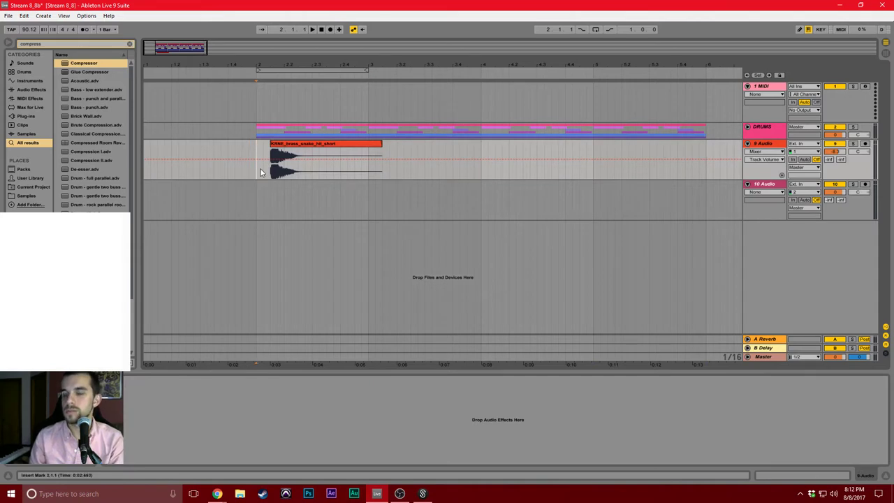
Copy the brass hit to 2.2.4 on the same track and play the arrangement from bar 2.
{"action": "left_click", "coordinate": [293, 152]}
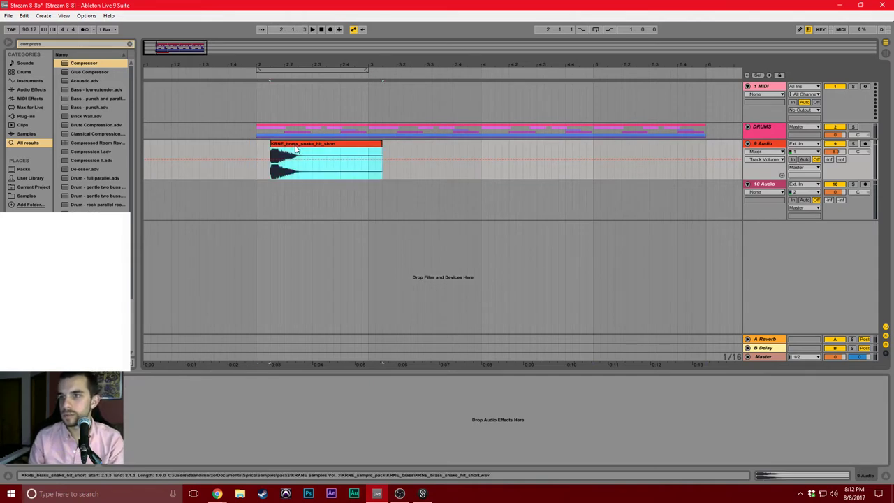
{"action": "left_click", "coordinate": [342, 178]}
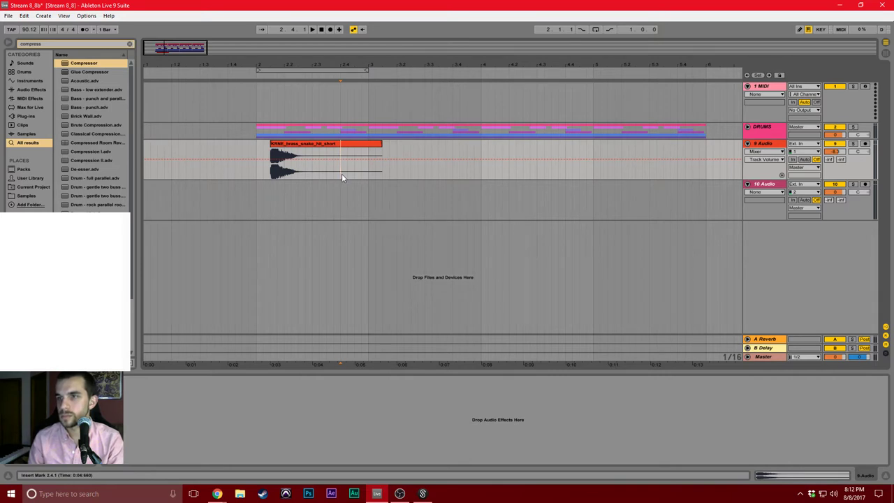
{"action": "left_click", "coordinate": [303, 171]}
{"action": "key", "text": "ctrl+v"}
{"action": "left_click", "coordinate": [256, 171]}
{"action": "key", "text": "space"}
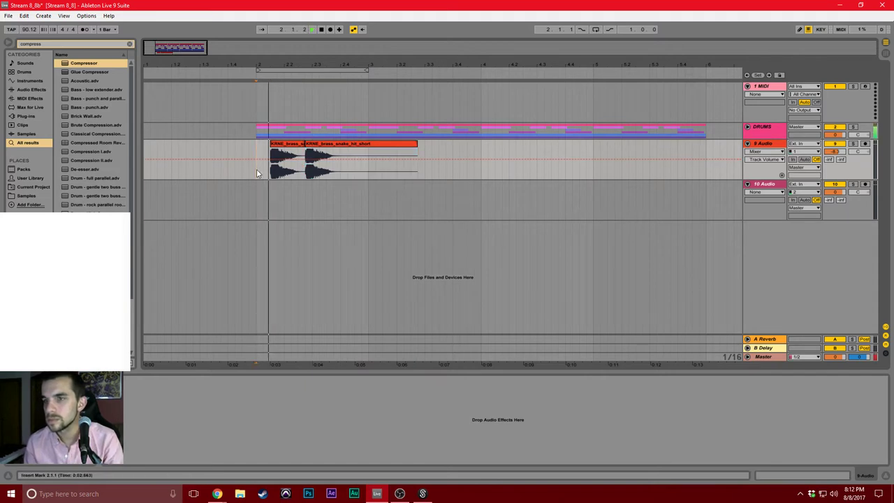
{"action": "key", "text": "space"}
Duplicate sections of the second brass hit so that further hits start at 2.3.3, 2.4.3 and 3.1.3.
{"action": "left_click", "coordinate": [315, 143]}
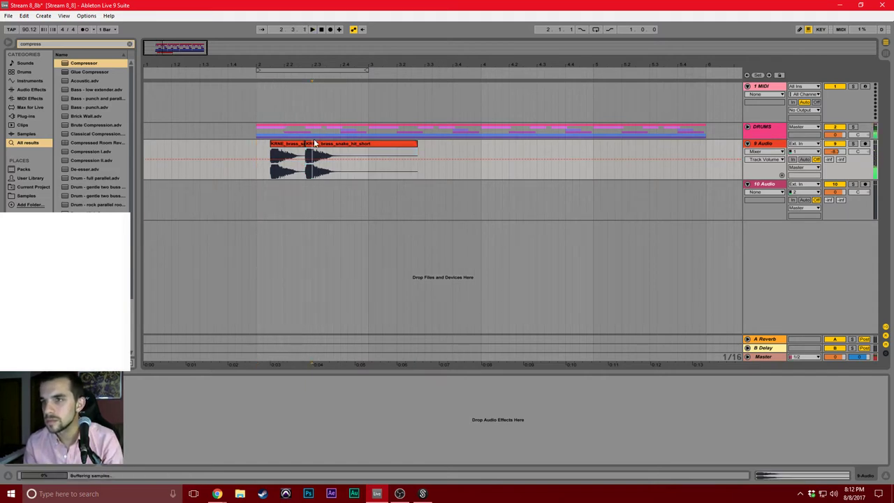
{"action": "left_click", "coordinate": [315, 143]}
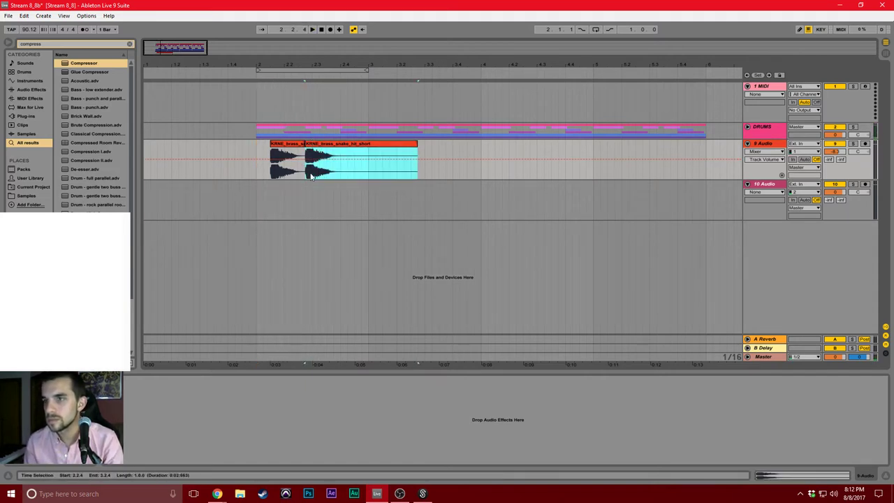
{"action": "left_click_drag", "start_coordinate": [308, 176], "coordinate": [325, 174]}
{"action": "key", "text": "ctrl+d"}
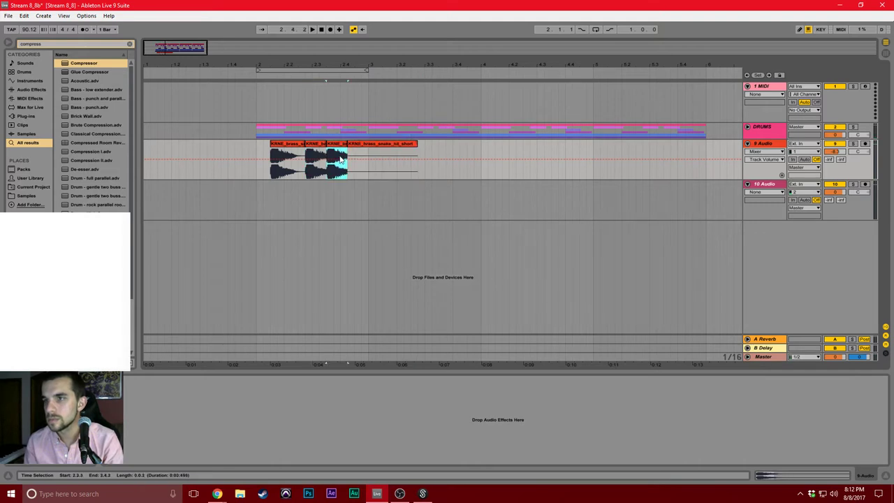
{"action": "left_click_drag", "start_coordinate": [347, 144], "coordinate": [411, 144]}
{"action": "key", "text": "ctrl+z"}
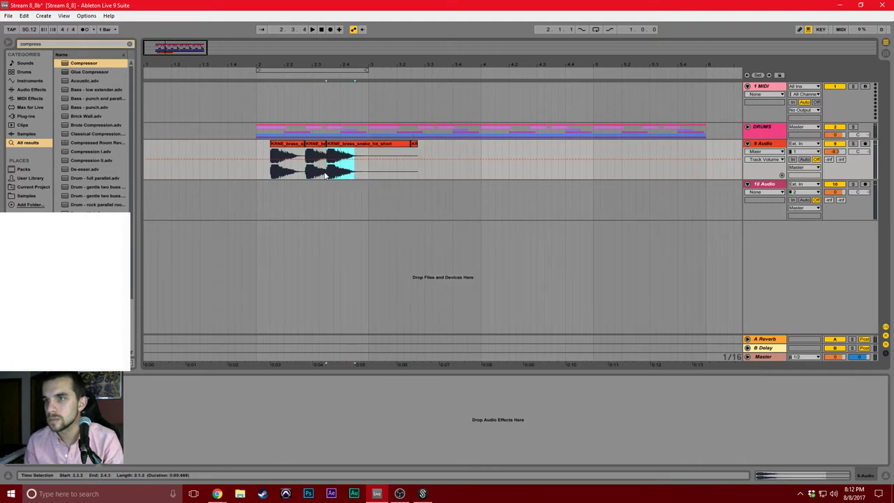
{"action": "key", "text": "ctrl+d"}
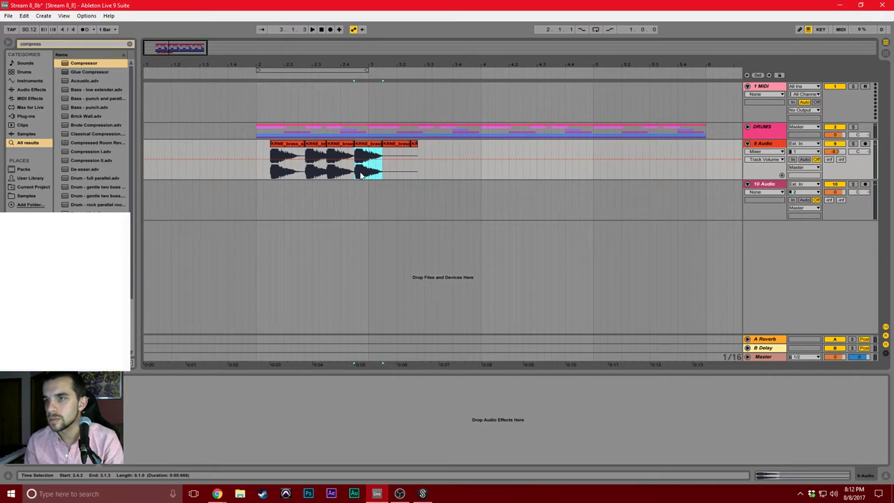
{"action": "key", "text": "Right"}
Transpose the third brass hit by 1 semitone and the fourth by -2 semitones, and play the phrase from bar 2.
{"action": "double_click", "coordinate": [344, 154]}
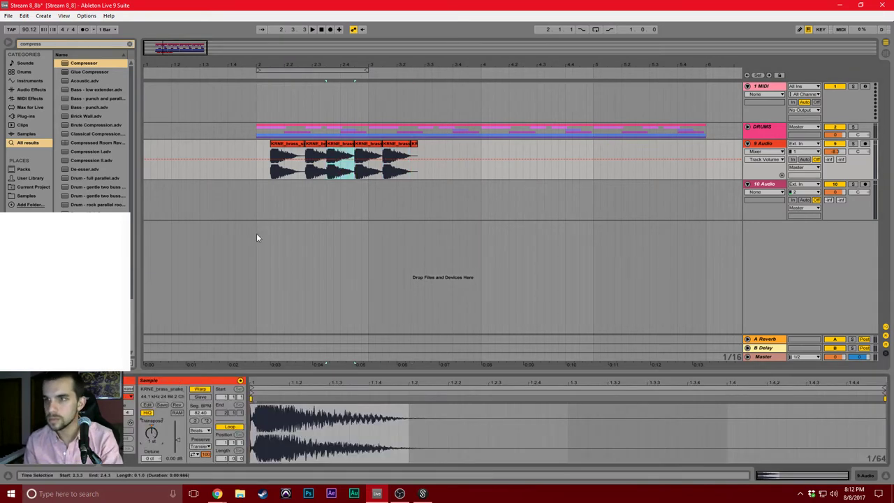
{"action": "key", "text": "Right"}
{"action": "left_click", "coordinate": [151, 434]}
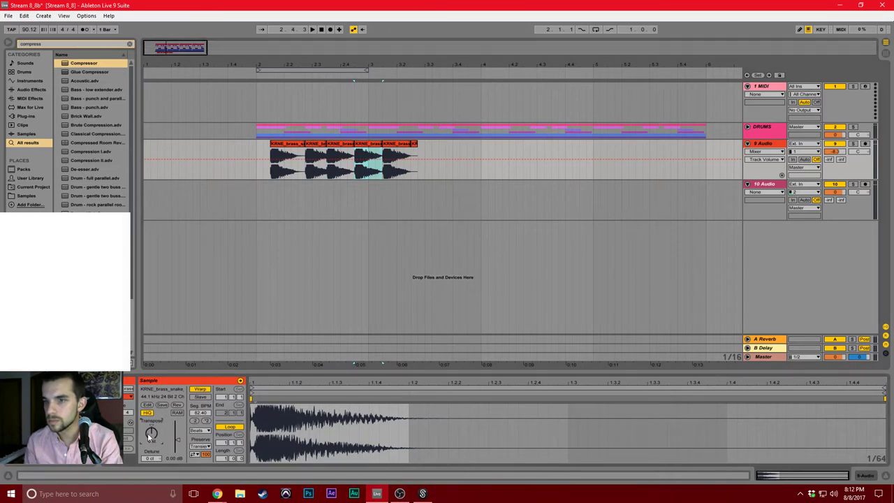
{"action": "left_click", "coordinate": [260, 169]}
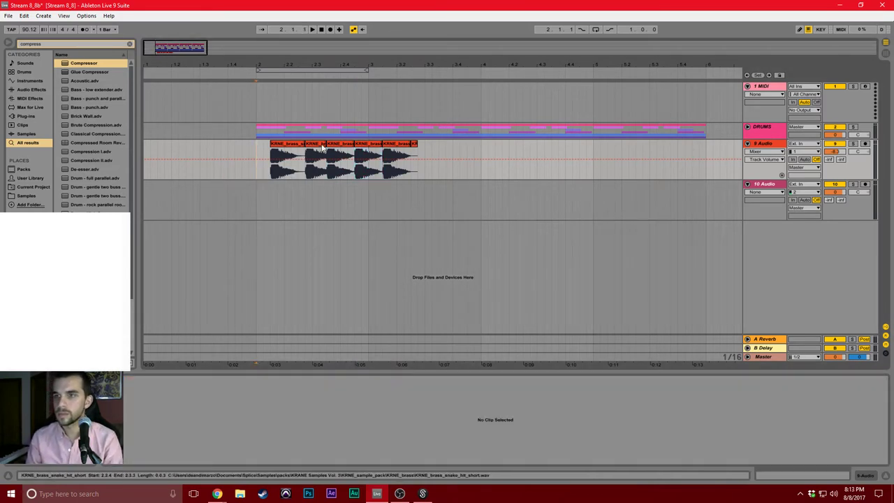
{"action": "key", "text": "space"}
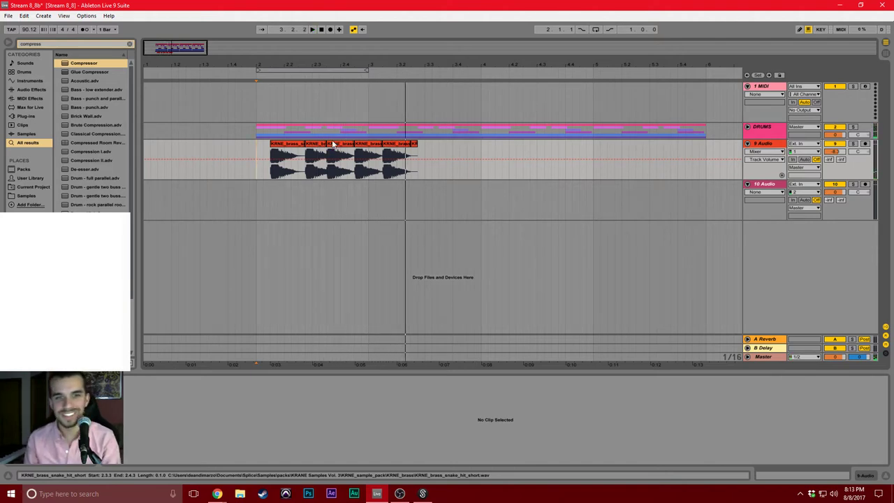
Solo the brass track, listen to its first hit on its own, and turn the solo off again.
{"action": "left_click", "coordinate": [293, 145]}
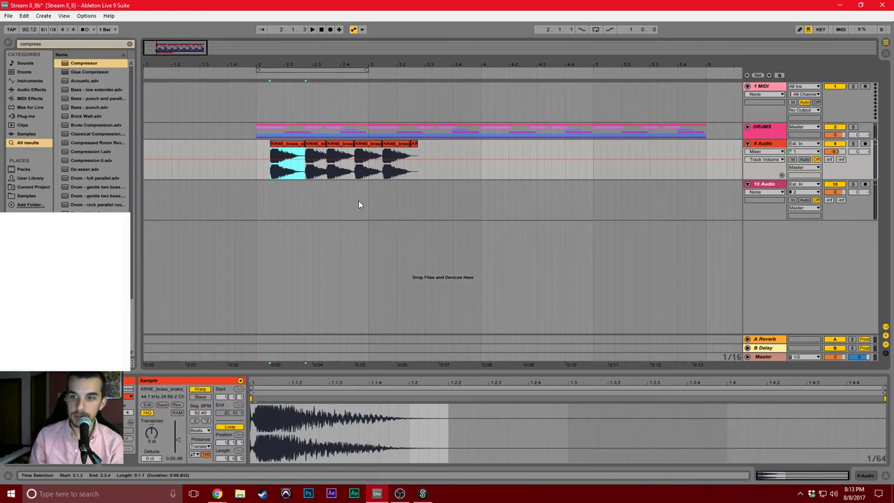
{"action": "double_click", "coordinate": [288, 145]}
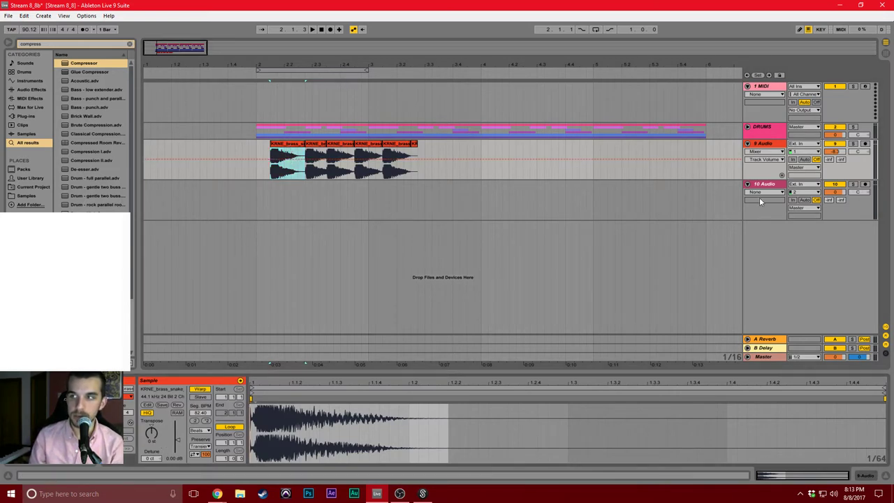
{"action": "left_click", "coordinate": [853, 144]}
{"action": "key", "text": "space"}
{"action": "key", "text": "space"}
{"action": "left_click", "coordinate": [853, 144]}
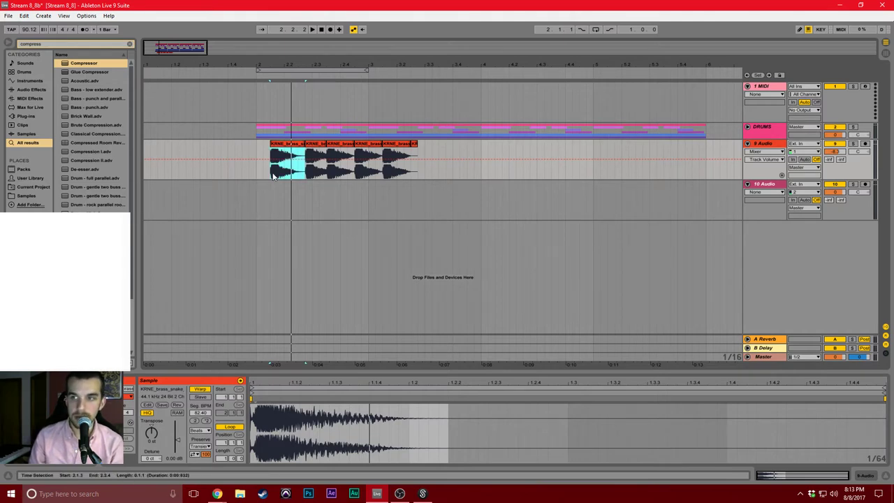
Check the transposition of the first four brass hit clips and play the phrase from bar 2.
{"action": "left_click", "coordinate": [316, 146]}
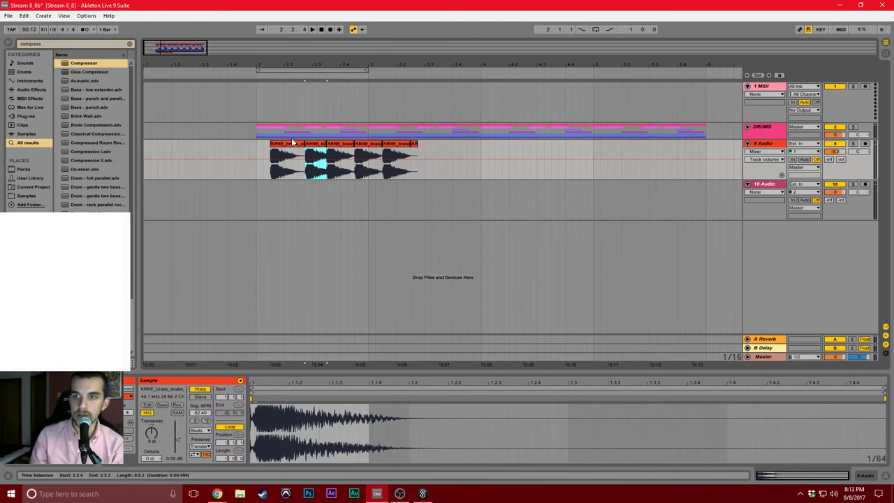
{"action": "left_click", "coordinate": [290, 144]}
{"action": "left_click", "coordinate": [342, 148]}
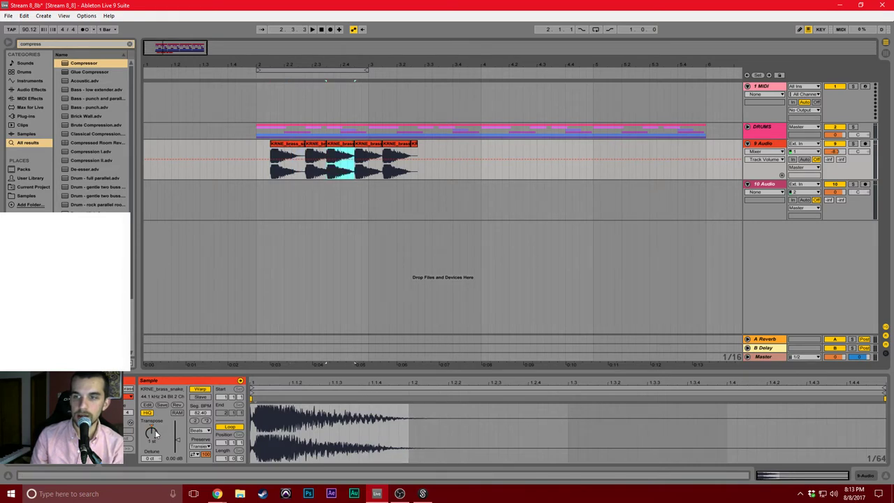
{"action": "left_click", "coordinate": [363, 147]}
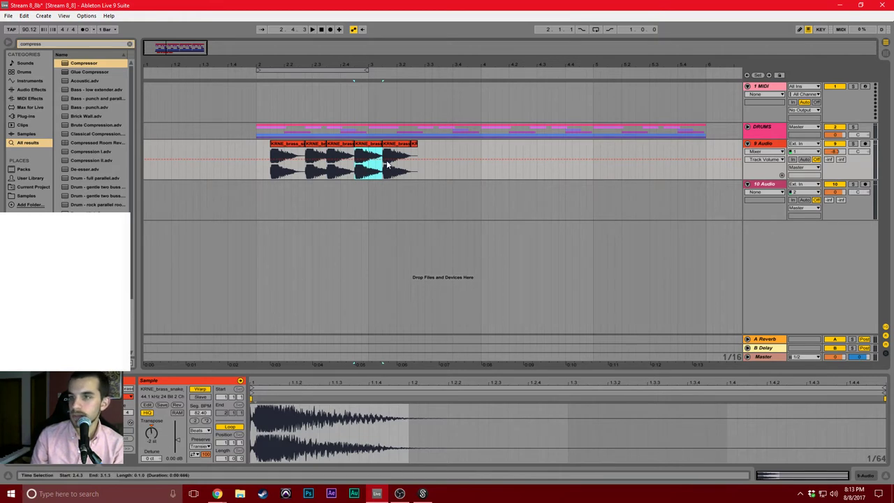
{"action": "left_click", "coordinate": [259, 173]}
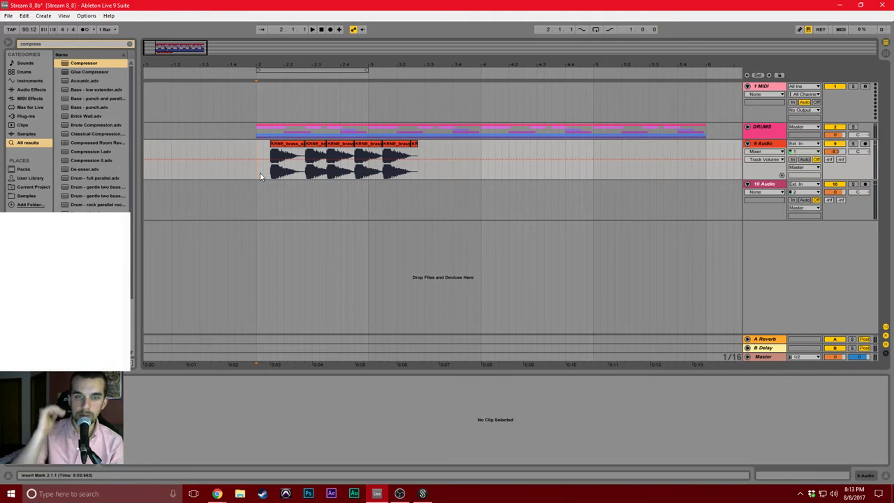
{"action": "key", "text": "space"}
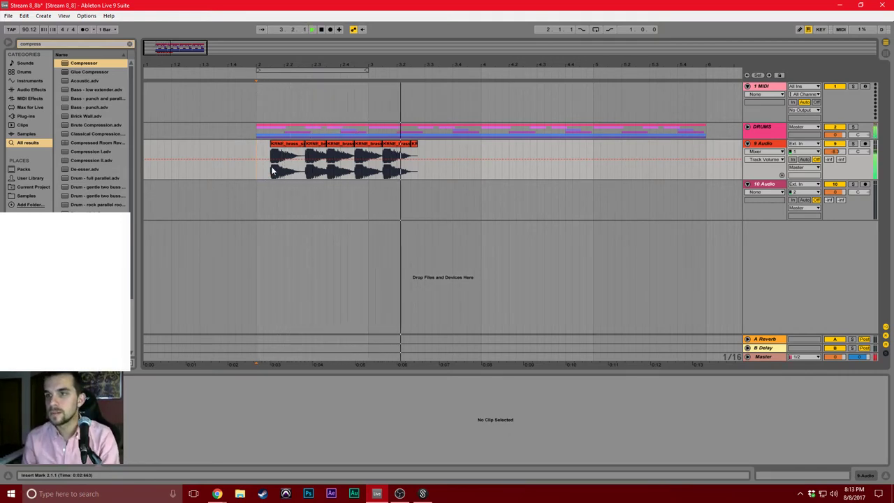
Duplicate the whole brass phrase from bars 2 and 3 so that it repeats from bar 4.
{"action": "left_click", "coordinate": [480, 172], "text": "shift"}
{"action": "key", "text": "ctrl+d"}
{"action": "left_click", "coordinate": [480, 171]}
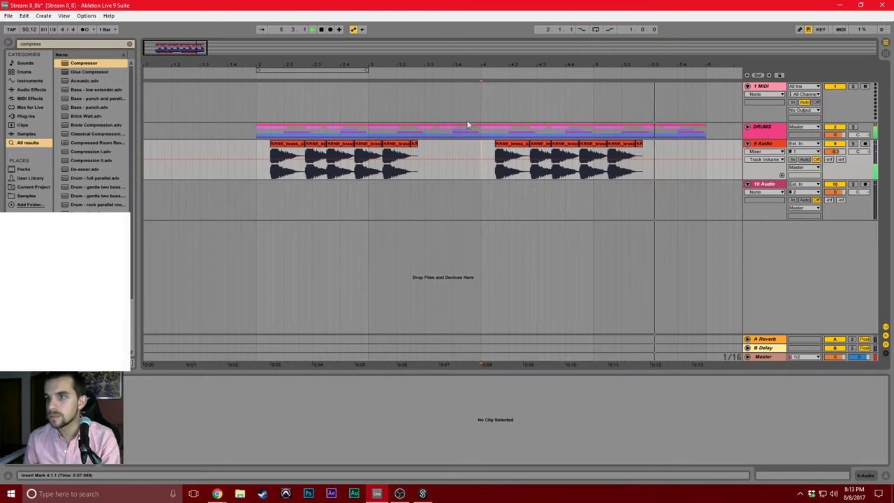
Extend the loop brace to cover bars 2 through 5, enable looping and play the section.
{"action": "key", "text": "space"}
{"action": "left_click_drag", "start_coordinate": [368, 70], "coordinate": [705, 72]}
{"action": "left_click", "coordinate": [595, 29]}
{"action": "key", "text": "space"}
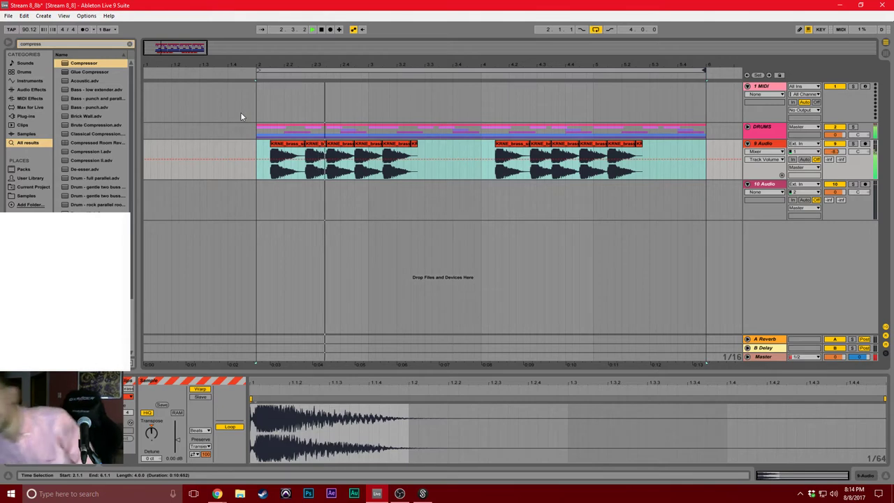
Rename the brass track "Horns".
{"action": "left_click", "coordinate": [760, 144]}
{"action": "key", "text": "ctrl+r"}
{"action": "type", "text": "Horns"}
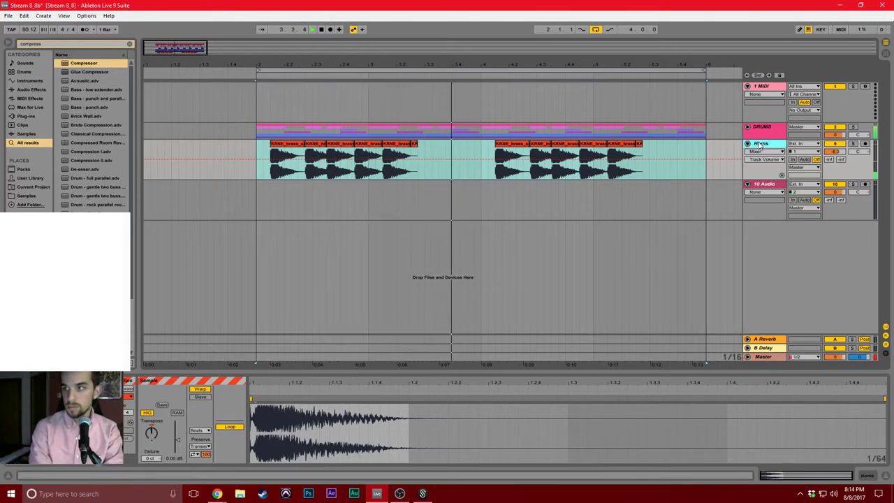
{"action": "key", "text": "Return"}
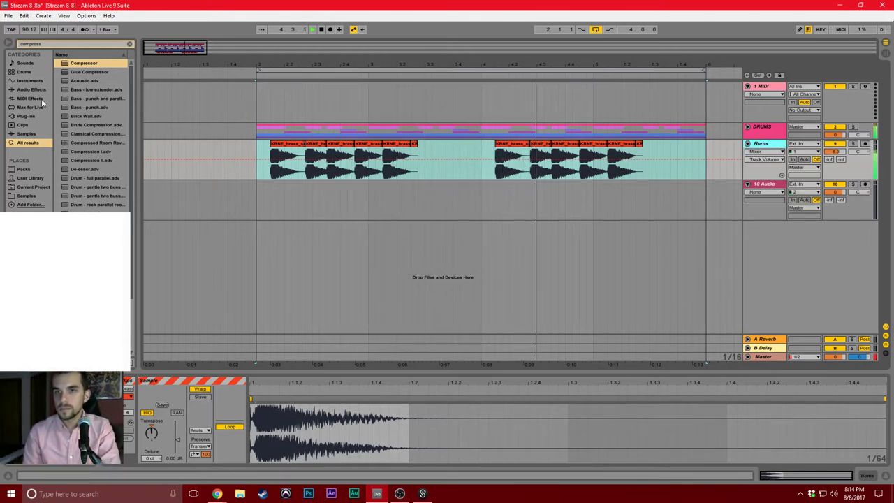
Show the plug-ins in the browser, delete the empty audio track below Horns, and place the insert mark at 2.1.1.
{"action": "left_click", "coordinate": [28, 115]}
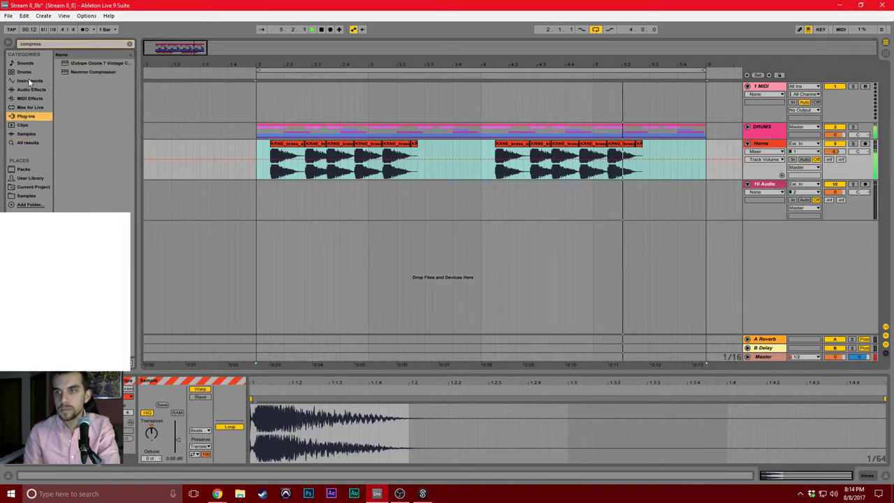
{"action": "left_click", "coordinate": [758, 185]}
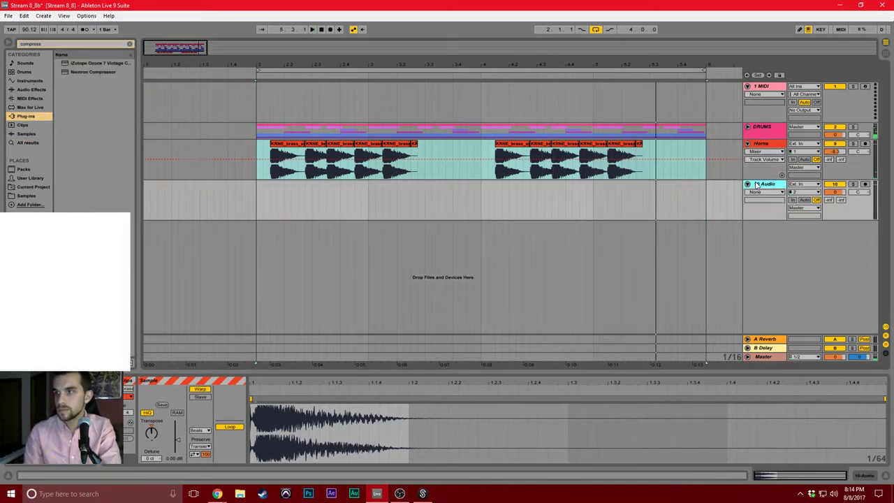
{"action": "key", "text": "Delete"}
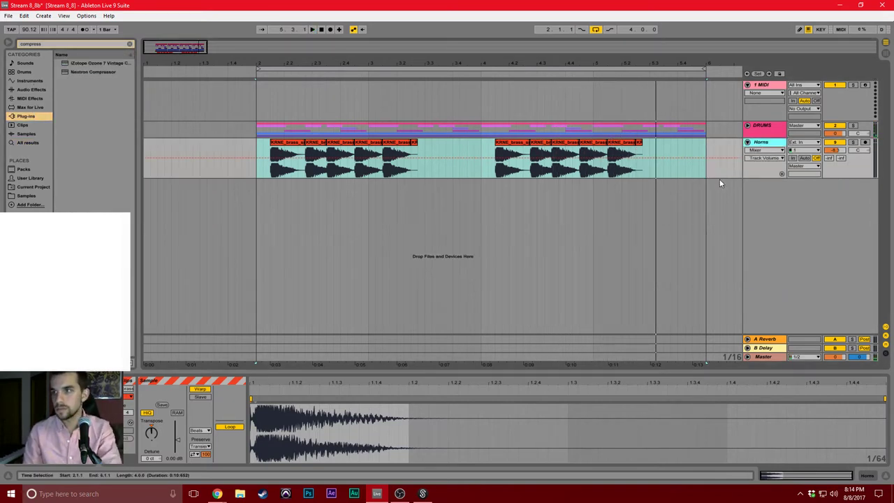
{"action": "left_click", "coordinate": [252, 102]}
{"action": "left_click", "coordinate": [257, 98]}
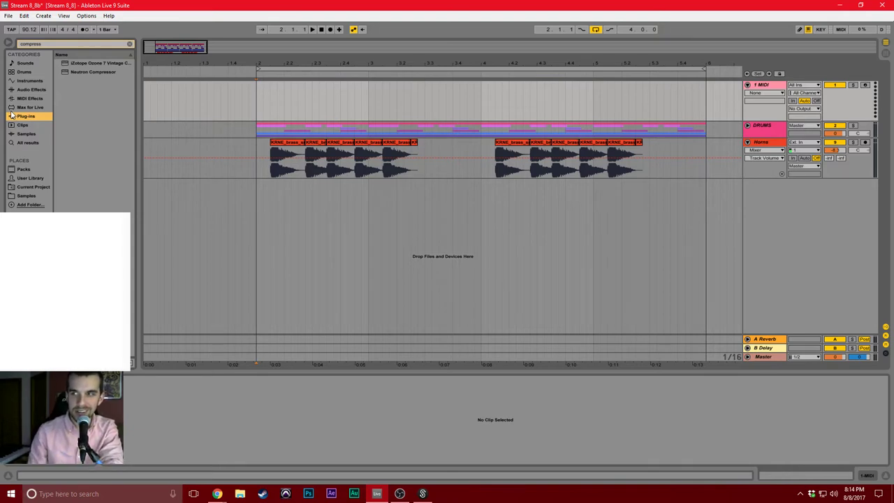
Insert a new audio track below Horns, set its input to channel 2, arm it for recording and set its monitoring to Off.
{"action": "left_click", "coordinate": [760, 143]}
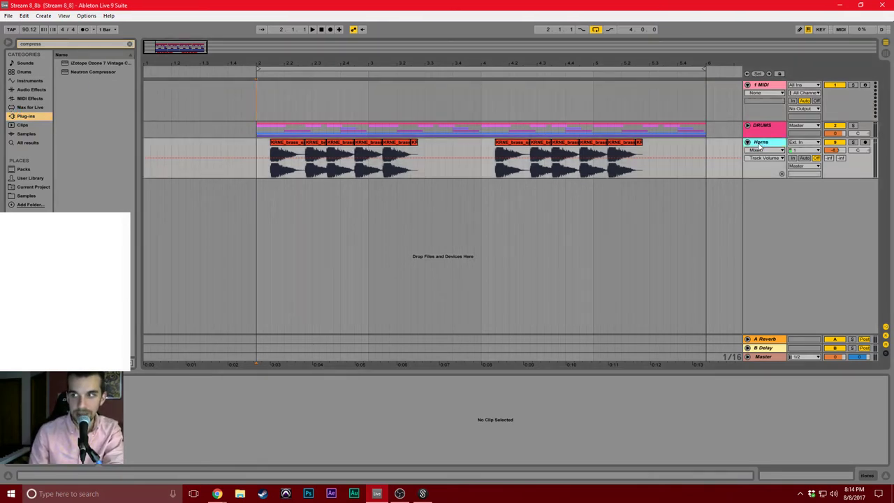
{"action": "key", "text": "ctrl+t"}
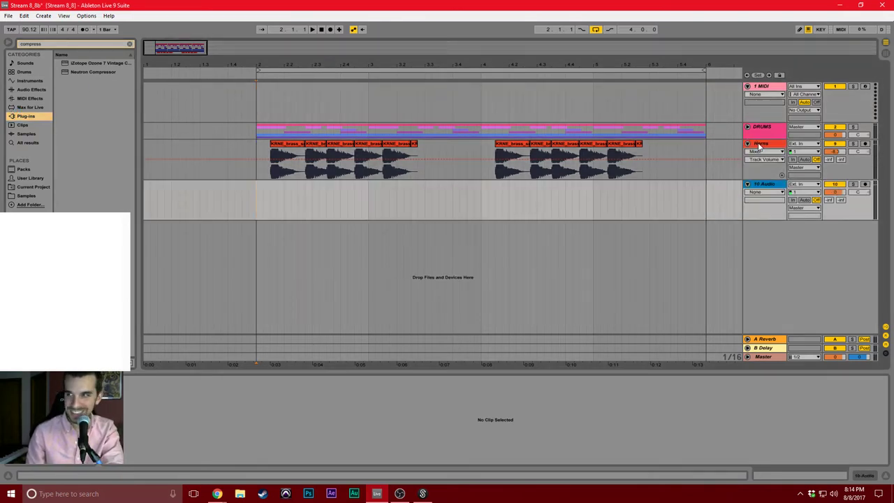
{"action": "left_click", "coordinate": [817, 193]}
{"action": "left_click", "coordinate": [811, 214]}
{"action": "left_click", "coordinate": [864, 184]}
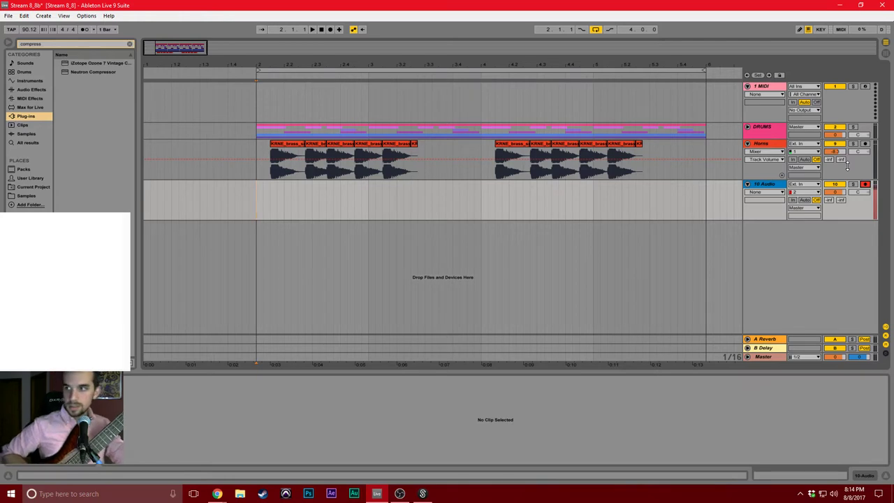
{"action": "left_click", "coordinate": [804, 200]}
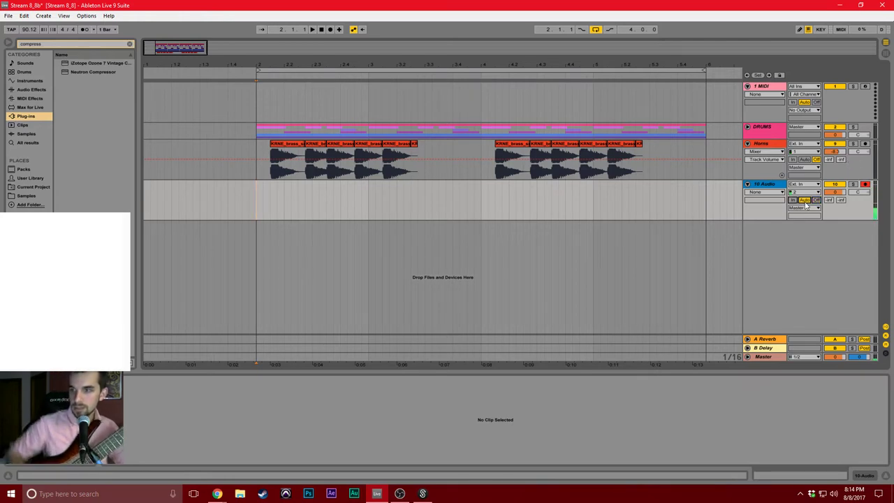
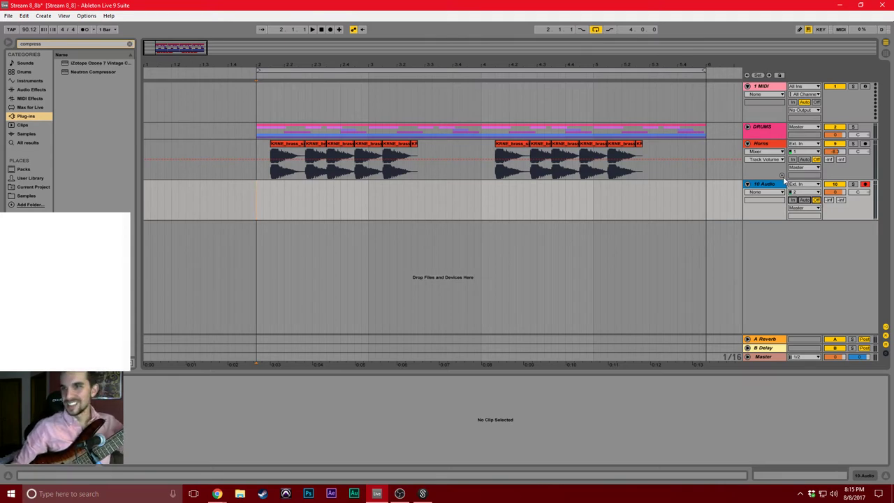
Record a live part onto the new audio track from bar 1 with the metronome on, replacing the first take with a second.
{"action": "left_click", "coordinate": [321, 29]}
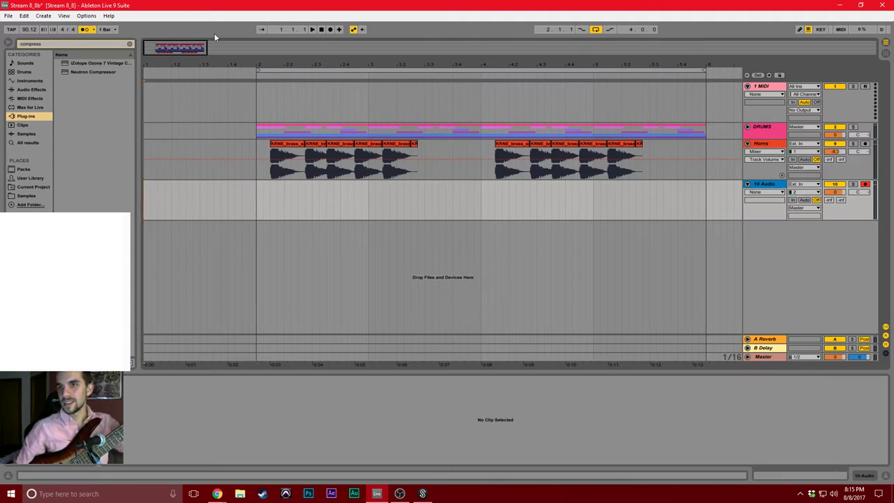
{"action": "left_click", "coordinate": [330, 29]}
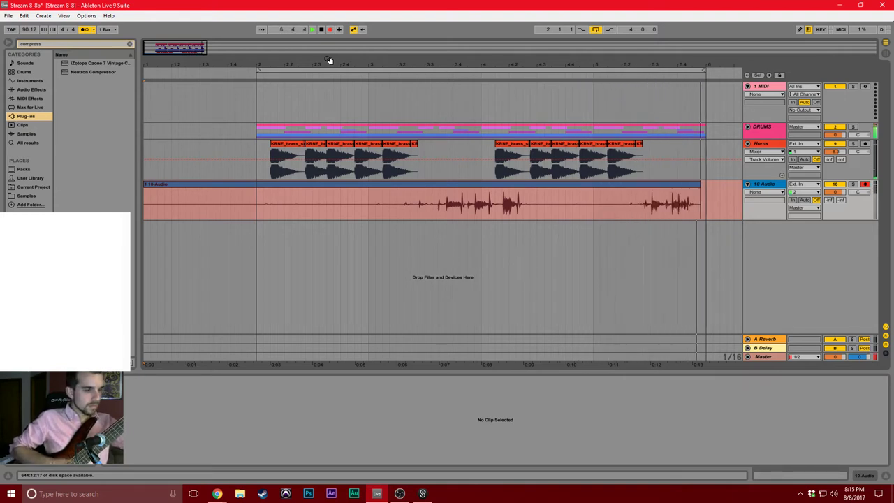
{"action": "key", "text": "space"}
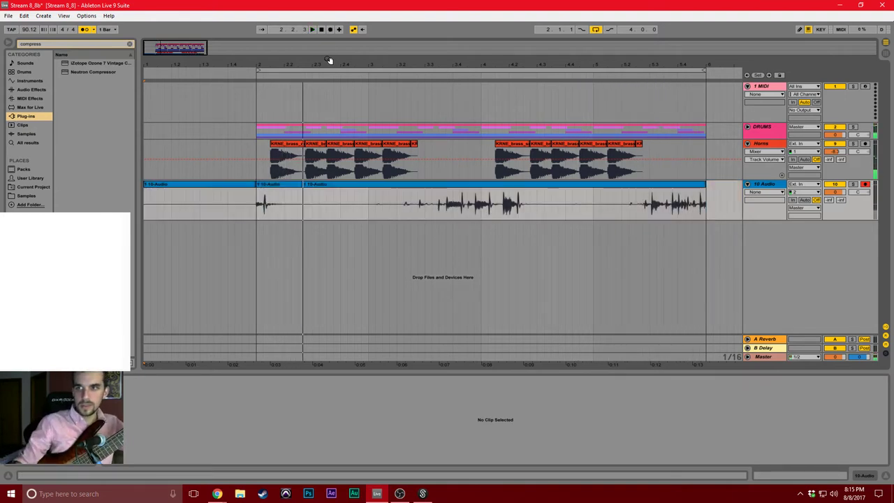
{"action": "left_click", "coordinate": [330, 29]}
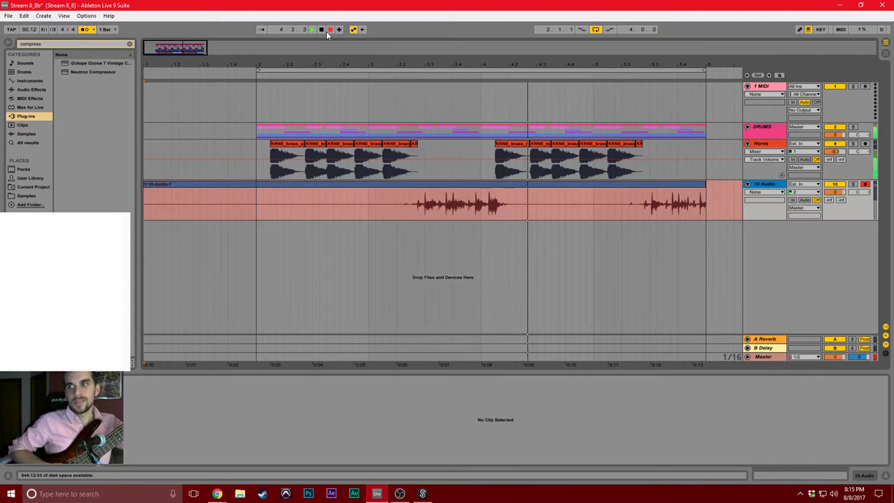
{"action": "left_click", "coordinate": [326, 31]}
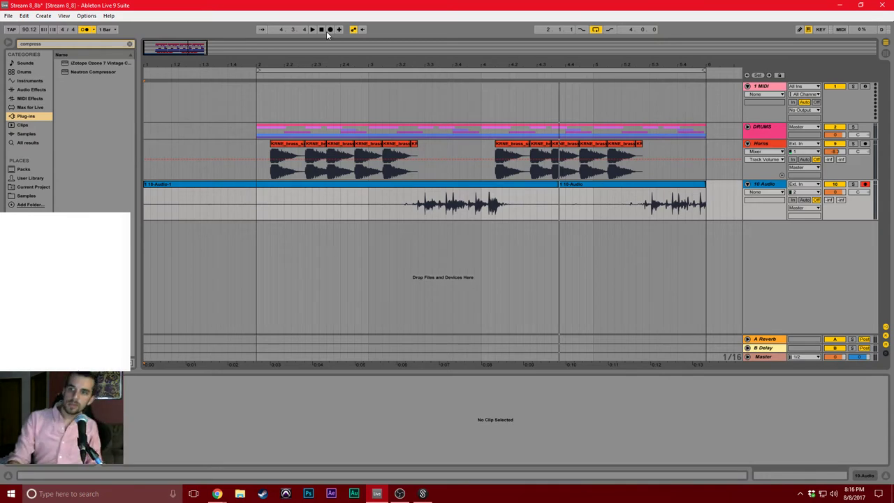
Solo the recorded audio track and play the take from 3.2.1.
{"action": "left_click", "coordinate": [516, 194]}
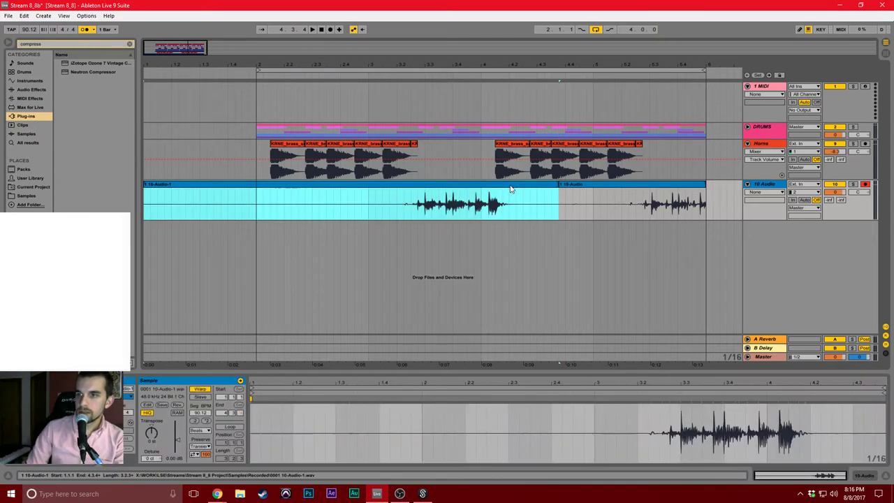
{"action": "left_click", "coordinate": [417, 213]}
{"action": "left_click", "coordinate": [851, 184]}
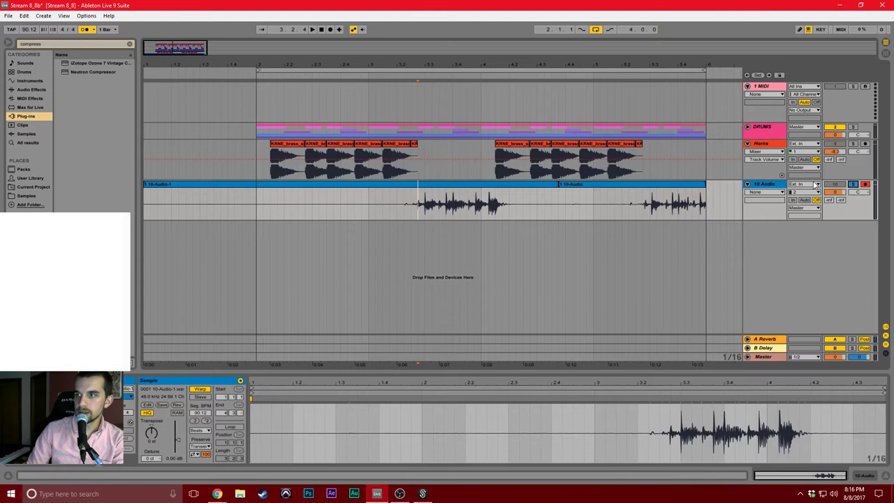
{"action": "left_click", "coordinate": [396, 208]}
{"action": "key", "text": "space"}
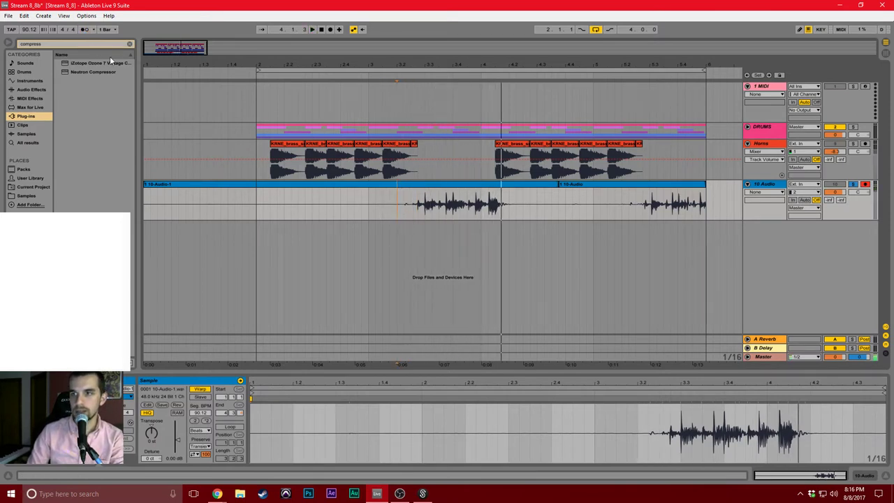
{"action": "key", "text": "space"}
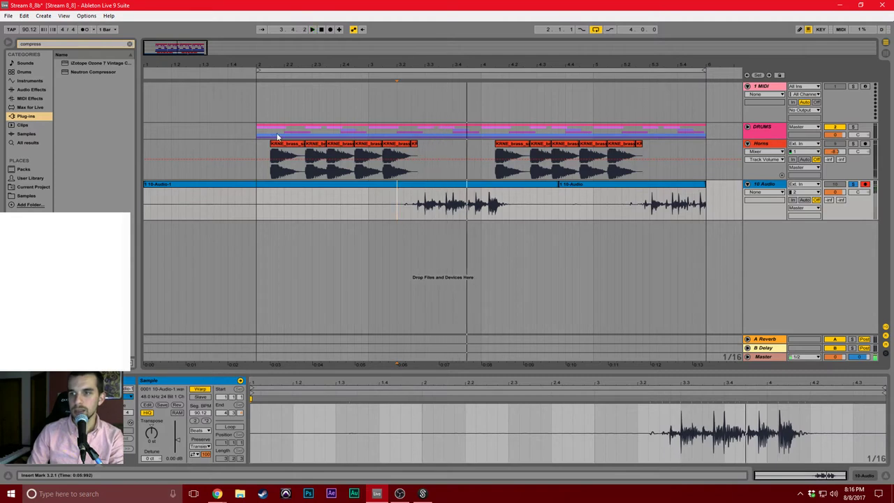
Split the recording at 3.4.3 and 3.2.1, and delete every section outside that range.
{"action": "left_click", "coordinate": [468, 211]}
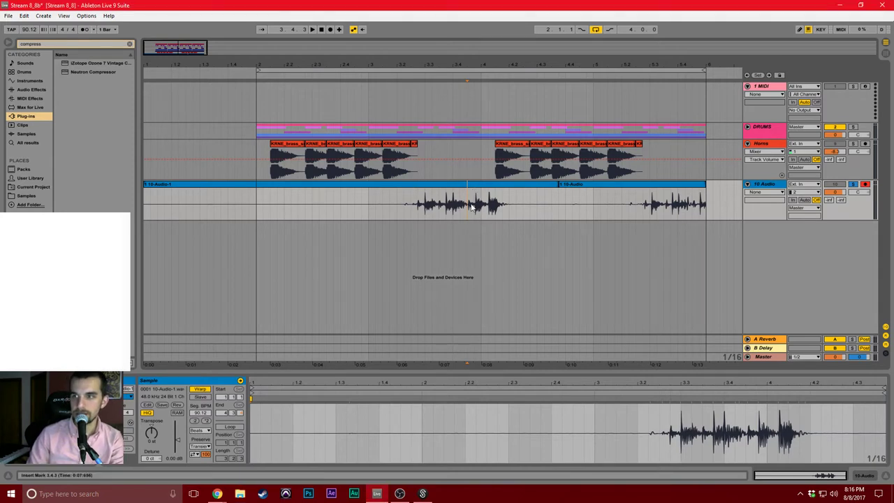
{"action": "key", "text": "ctrl+e"}
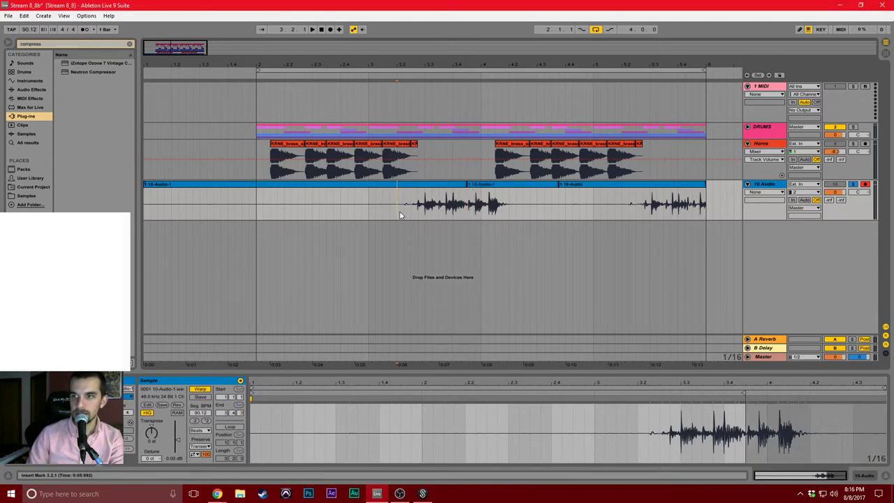
{"action": "left_click", "coordinate": [399, 211]}
{"action": "key", "text": "ctrl+e"}
{"action": "left_click", "coordinate": [534, 185]}
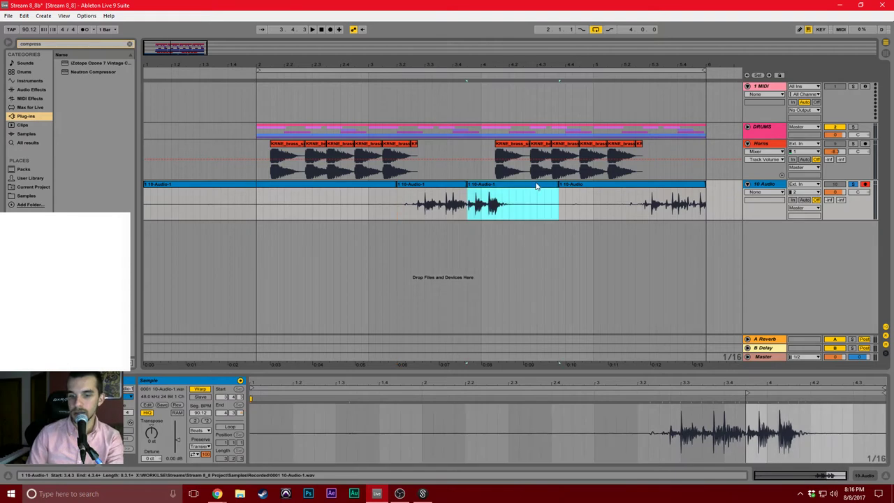
{"action": "key", "text": "Delete"}
{"action": "left_click", "coordinate": [601, 186]}
{"action": "key", "text": "Delete"}
{"action": "left_click", "coordinate": [362, 185]}
{"action": "key", "text": "Delete"}
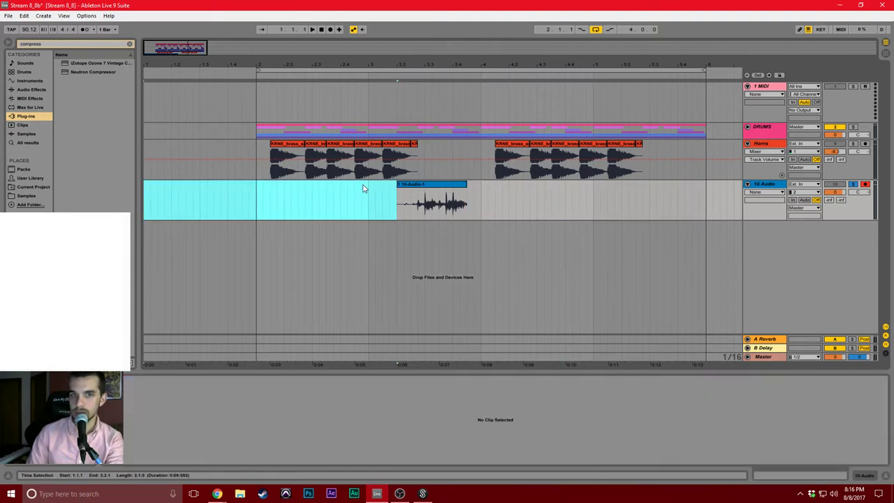
Play from bar 2, and loop the remaining recorded clip from 3.2.1 with the loop length extended to 0.3.0.
{"action": "left_click", "coordinate": [340, 198]}
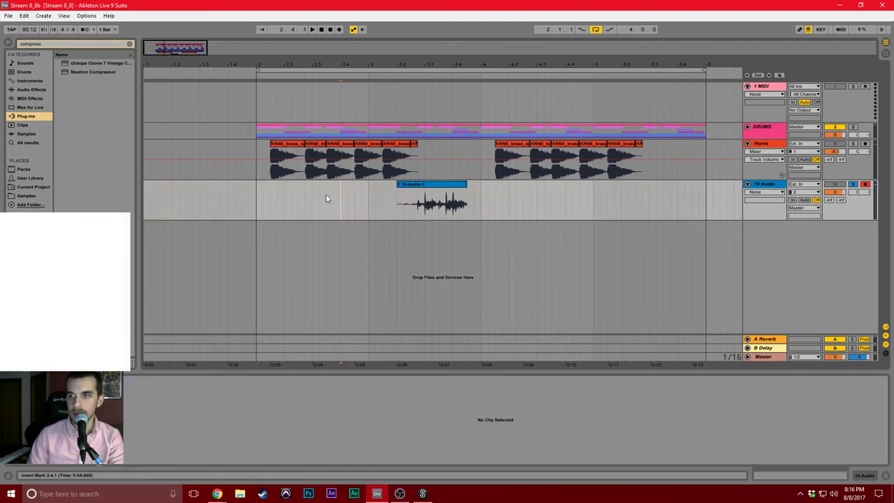
{"action": "left_click", "coordinate": [258, 216]}
{"action": "key", "text": "space"}
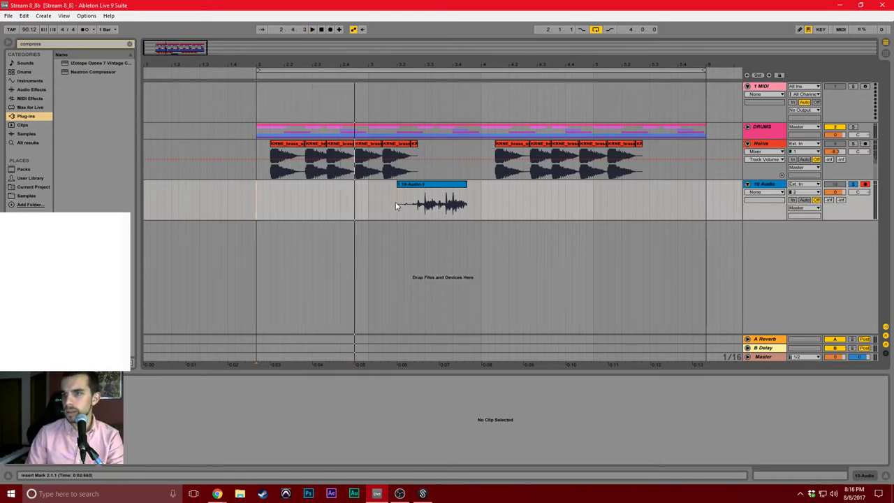
{"action": "left_click", "coordinate": [431, 185]}
{"action": "key", "text": "ctrl+l"}
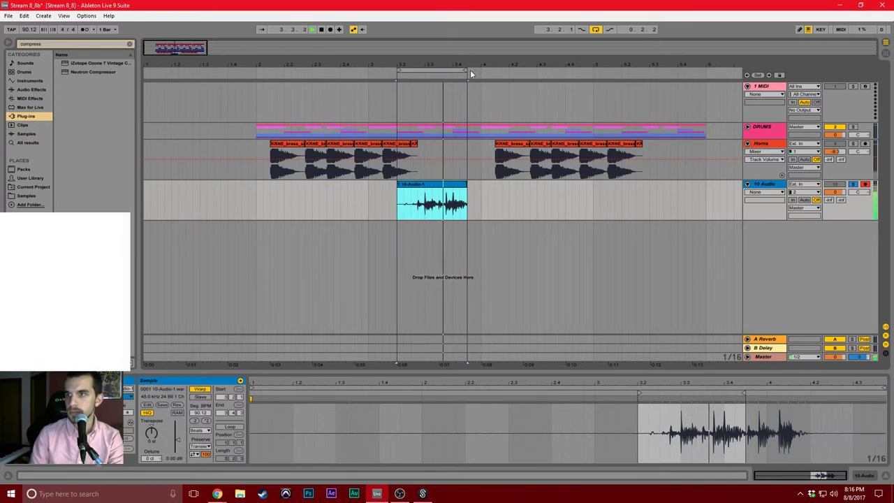
{"action": "left_click_drag", "start_coordinate": [467, 70], "coordinate": [480, 69]}
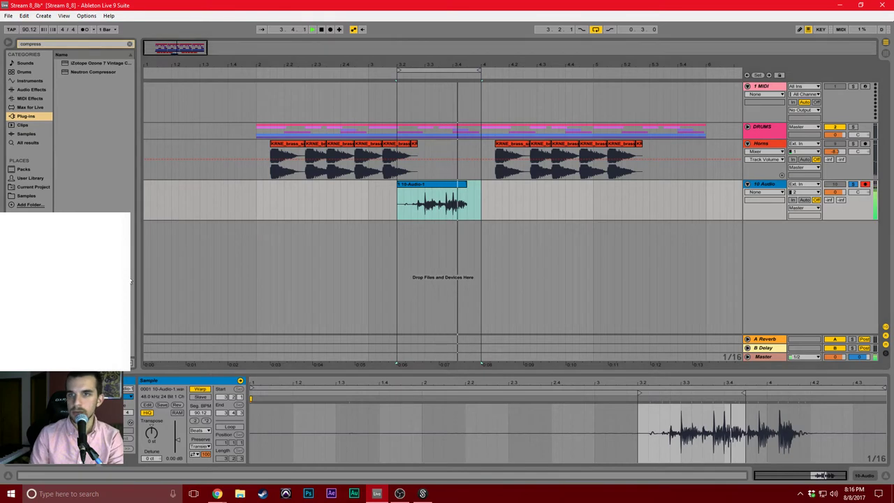
Find EQ Eight in the browser and add it to the recorded audio track.
{"action": "key", "text": "ctrl+f"}
{"action": "type", "text": "eq"}
{"action": "key", "text": "Down"}
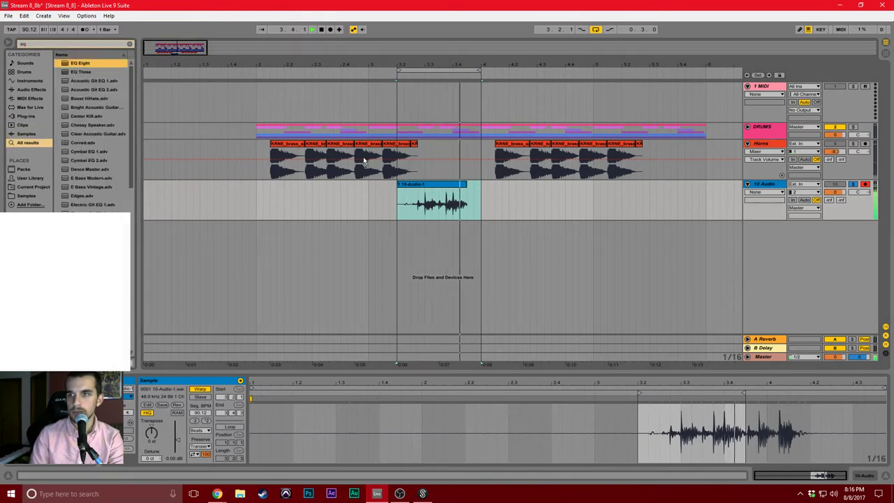
{"action": "key", "text": "Return"}
Shape the EQ Eight curve while listening, with a high-frequency boost on band 3 and a low-mid cut on band 2.
{"action": "left_click_drag", "start_coordinate": [222, 414], "coordinate": [194, 423]}
{"action": "mouse_move", "coordinate": [264, 415]}
{"action": "left_mouse_down"}
{"action": "mouse_move", "coordinate": [255, 405]}
{"action": "mouse_move", "coordinate": [265, 411]}
{"action": "left_mouse_up"}
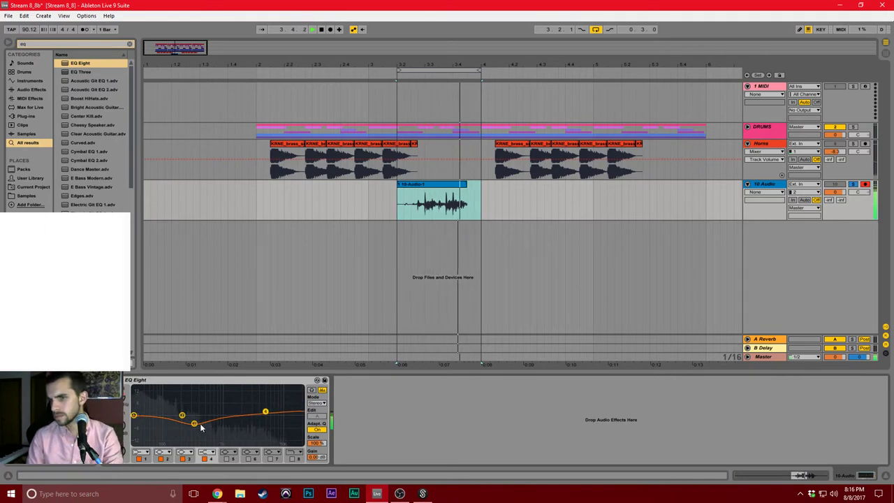
{"action": "key", "text": "space"}
{"action": "left_click_drag", "start_coordinate": [194, 423], "coordinate": [250, 403]}
{"action": "key", "text": "space"}
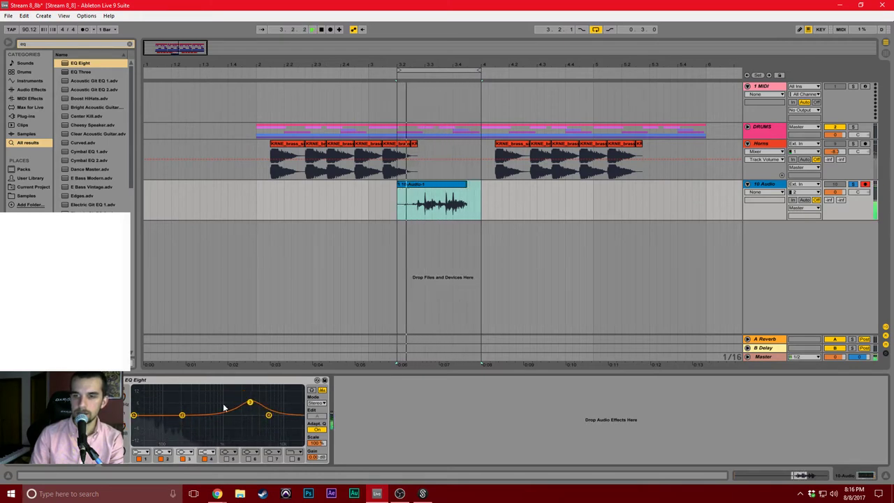
{"action": "left_click_drag", "start_coordinate": [182, 415], "coordinate": [187, 425]}
{"action": "key", "text": "space"}
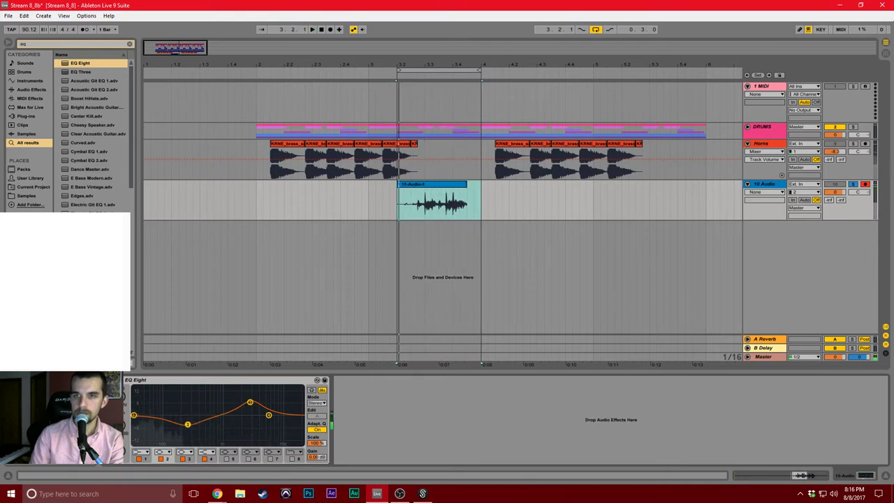
Add a Saturator after EQ Eight on the recorded track, set its Drive to 15.4 dB and listen to the loop.
{"action": "key", "text": "ctrl+f"}
{"action": "type", "text": "sat"}
{"action": "left_click_drag", "start_coordinate": [76, 63], "coordinate": [345, 380]}
{"action": "key", "text": "space"}
{"action": "key", "text": "space"}
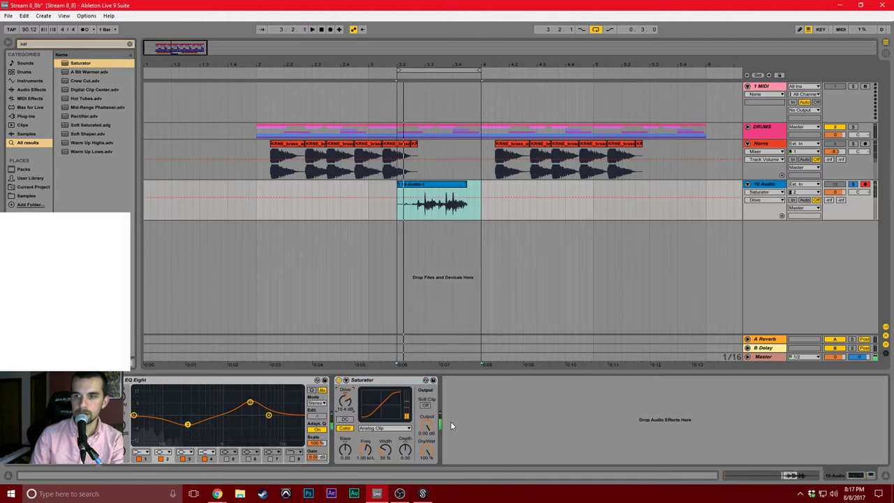
Try the Saturator with about 5.71 dB drive and -7.14 dB output while listening to the looped vocal clip.
{"action": "left_click_drag", "start_coordinate": [427, 425], "coordinate": [426, 472]}
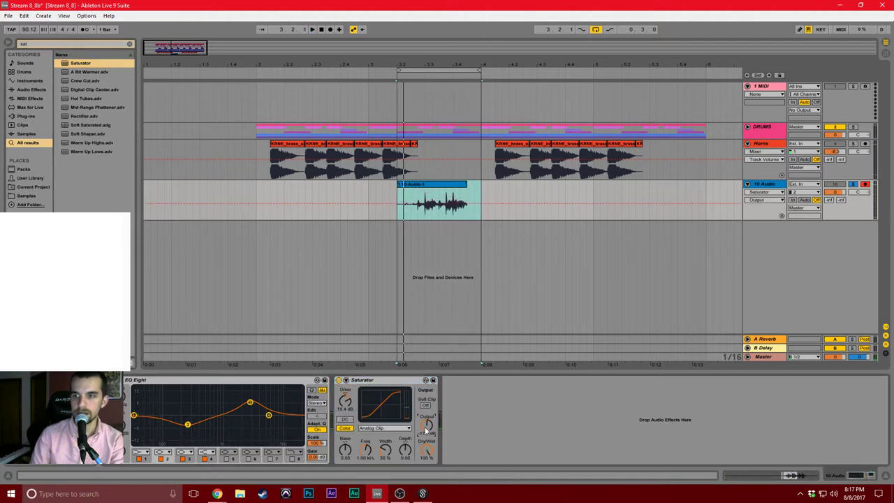
{"action": "key", "text": "space"}
{"action": "left_click_drag", "start_coordinate": [350, 406], "coordinate": [350, 404]}
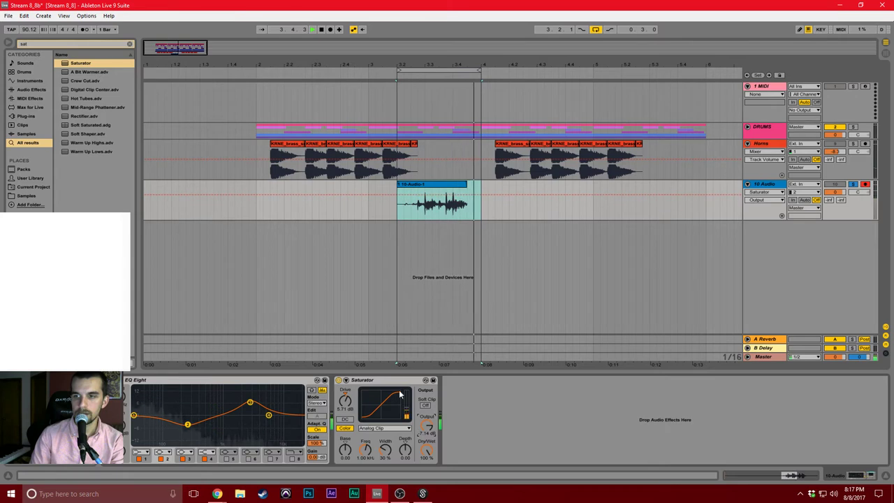
{"action": "key", "text": "space"}
Replace the Saturator and EQ Eight on the 10-Audio track with the iZotope Alloy 2 plug-in.
{"action": "left_click", "coordinate": [387, 381]}
{"action": "key", "text": "Delete"}
{"action": "key", "text": "ctrl+f"}
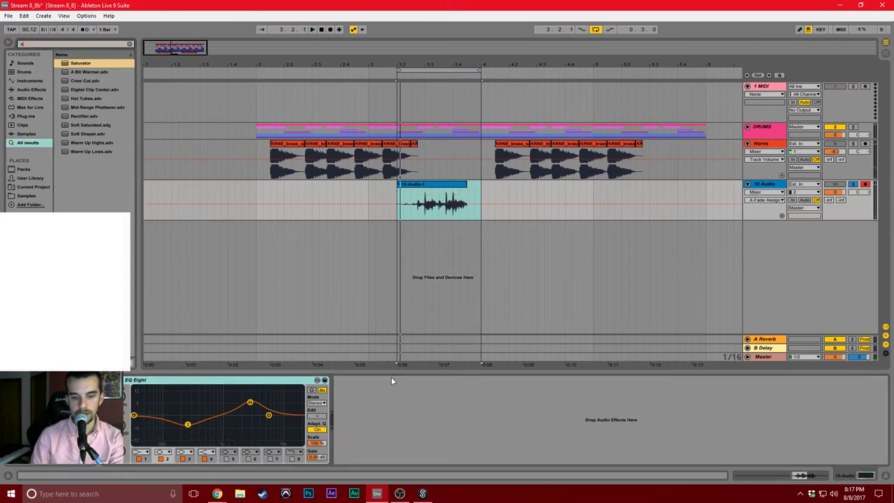
{"action": "key", "text": "BackSpace"}
{"action": "type", "text": "allow"}
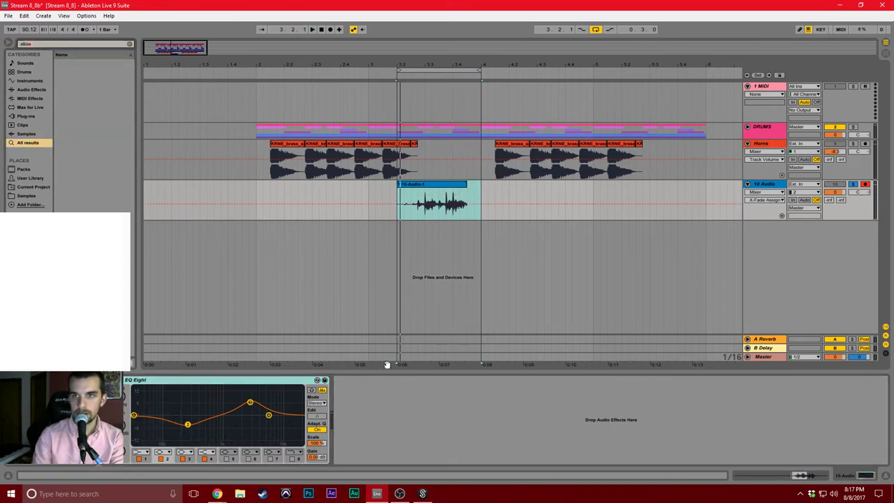
{"action": "key", "text": "BackSpace"}
{"action": "type", "text": "y"}
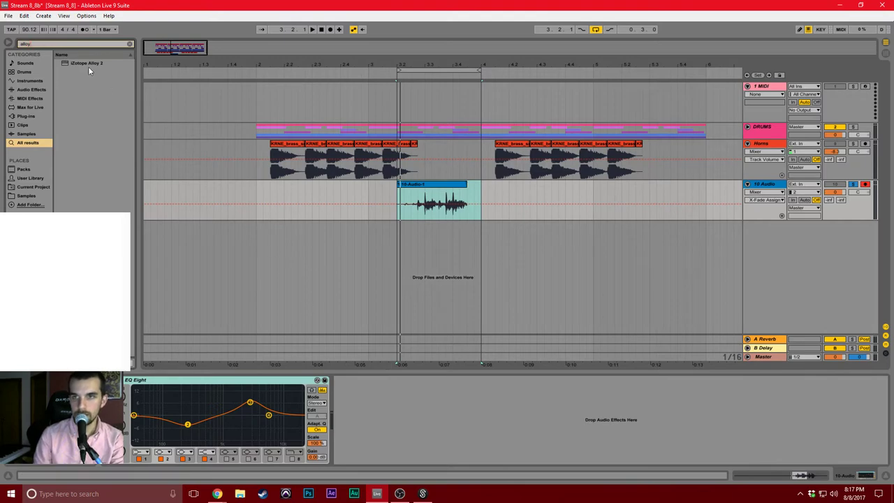
{"action": "left_click_drag", "start_coordinate": [88, 67], "coordinate": [121, 90]}
{"action": "left_click_drag", "start_coordinate": [366, 373], "coordinate": [371, 384]}
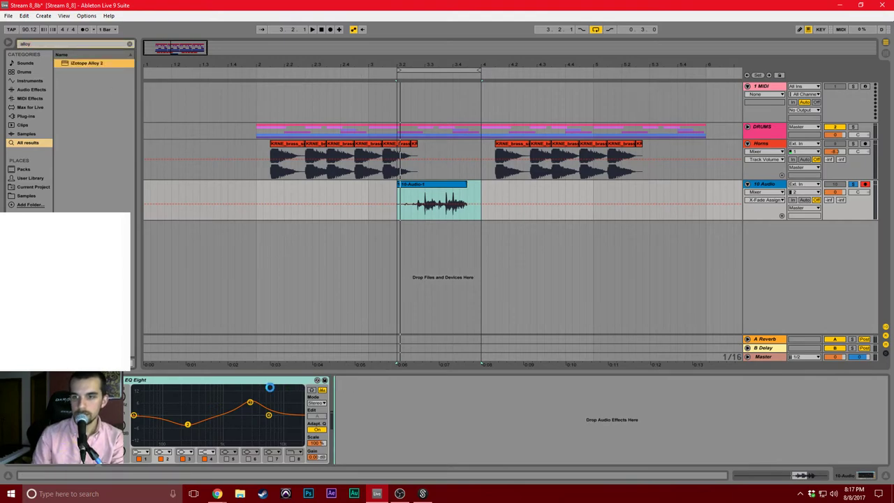
{"action": "left_click_drag", "start_coordinate": [265, 382], "coordinate": [264, 383]}
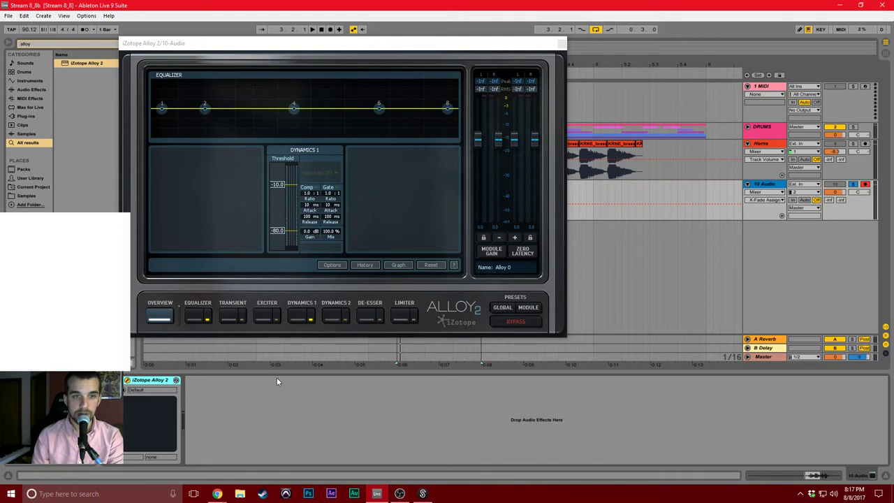
{"action": "left_click", "coordinate": [233, 142]}
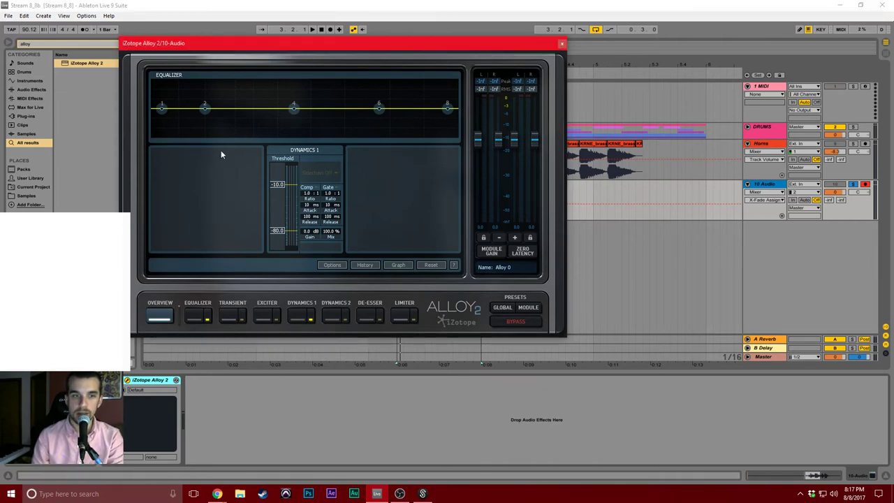
{"action": "key", "text": "alt+Tab"}
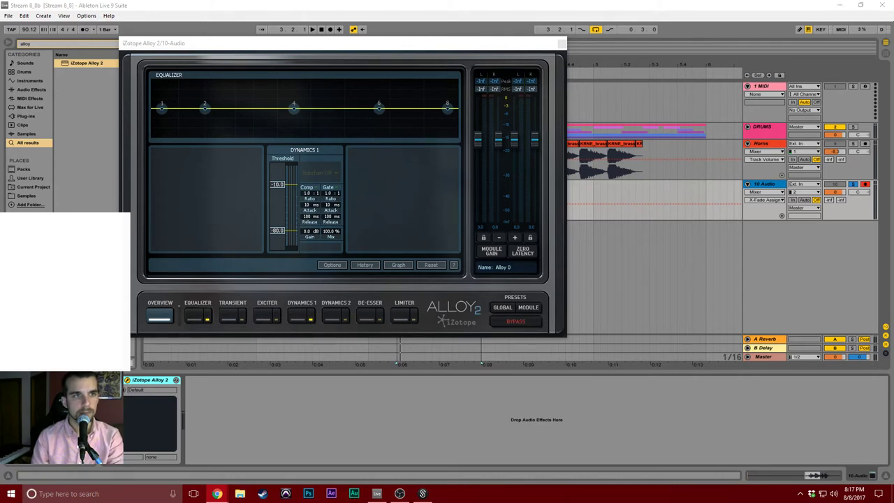
{"action": "left_click", "coordinate": [234, 208]}
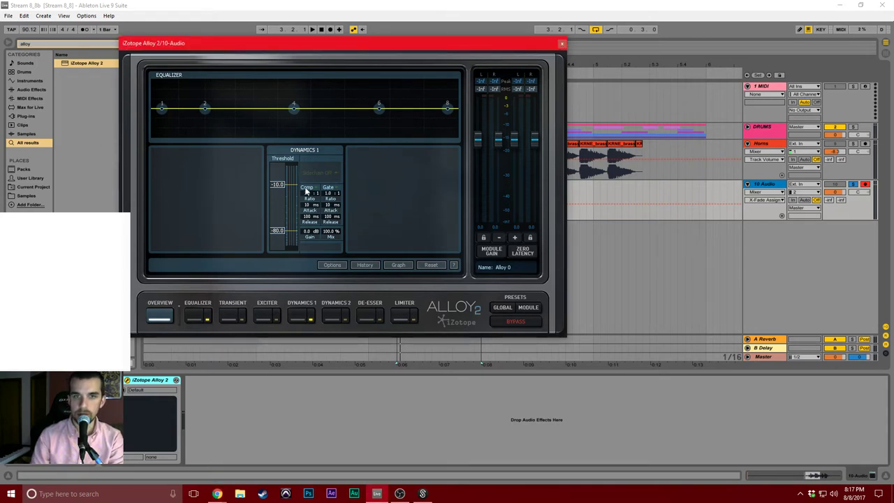
In Alloy 2's equalizer, cut band 2 by about 1.5 dB at 418 Hz and boost band 6 by about 1.4 dB.
{"action": "left_click_drag", "start_coordinate": [335, 45], "coordinate": [378, 58]}
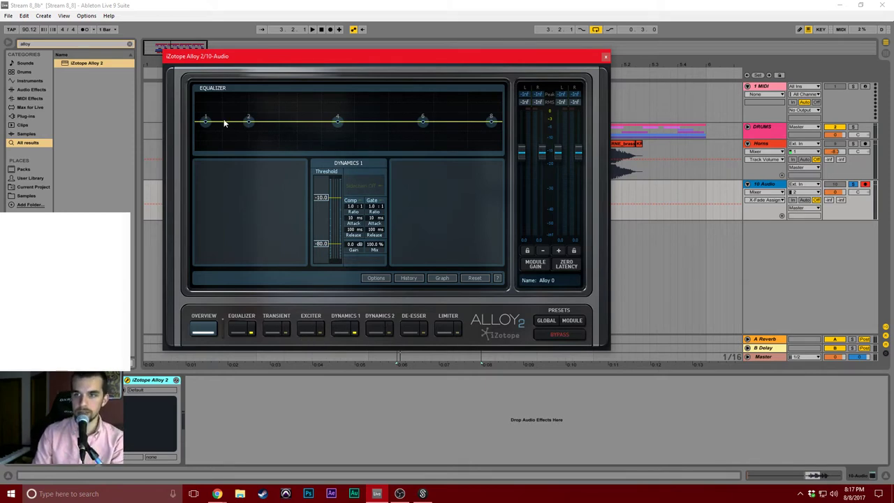
{"action": "left_click", "coordinate": [237, 330]}
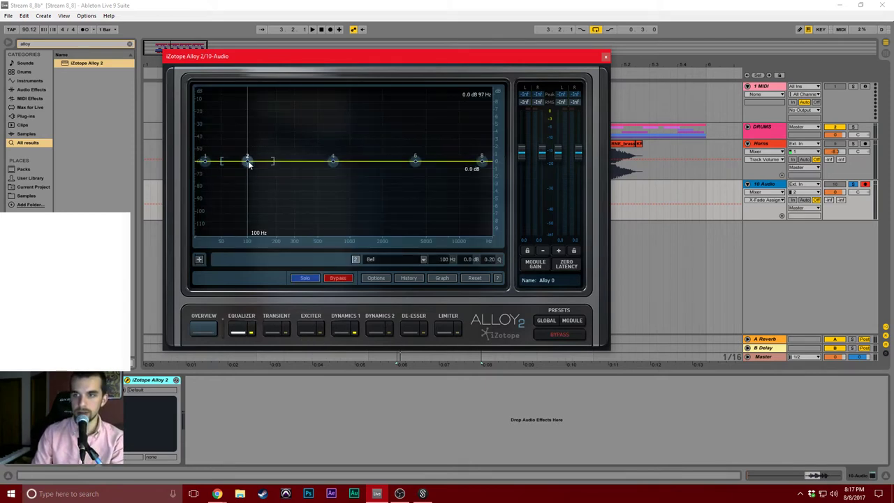
{"action": "left_click_drag", "start_coordinate": [248, 160], "coordinate": [311, 180]}
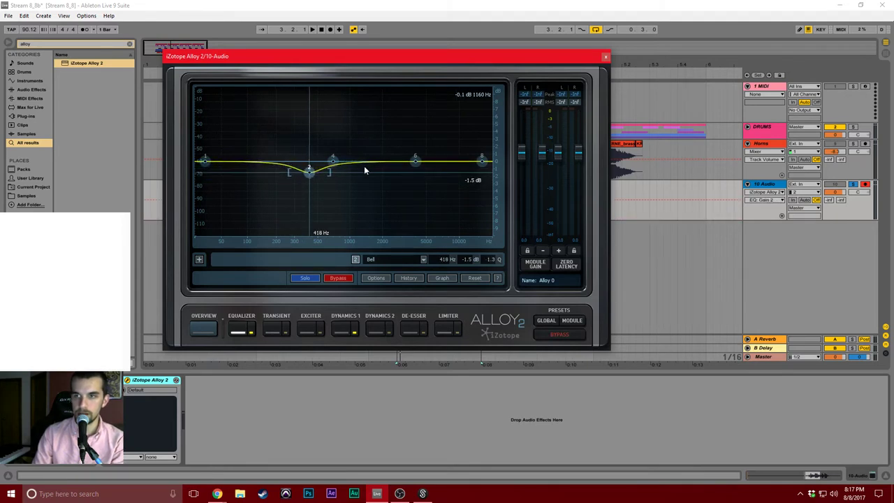
{"action": "left_click_drag", "start_coordinate": [415, 161], "coordinate": [415, 150]}
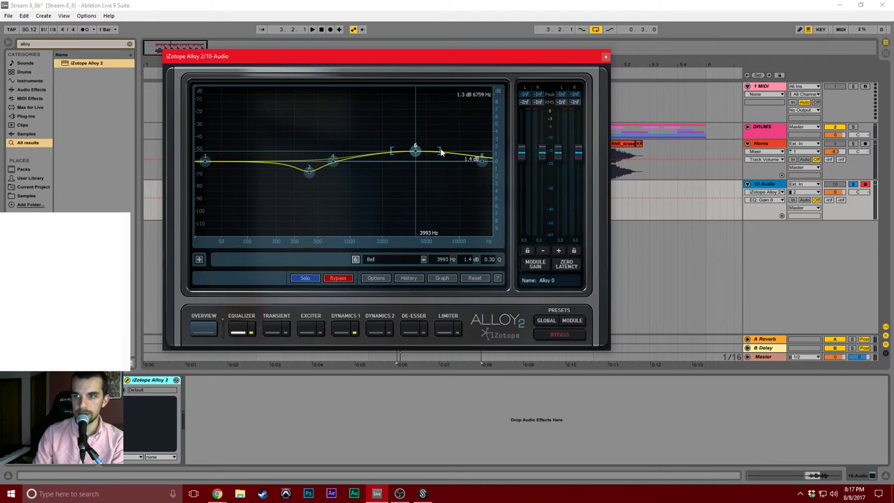
During playback, set Dynamics 1's gate to -36.0 dB threshold and 9.8:1 ratio, and its compressor to about -11.1 dB and 5.3:1.
{"action": "key", "text": "space"}
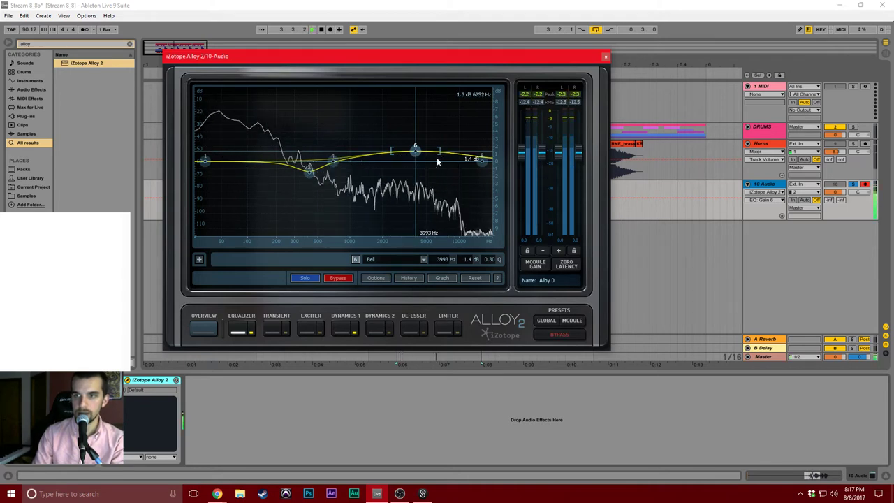
{"action": "left_click", "coordinate": [345, 325]}
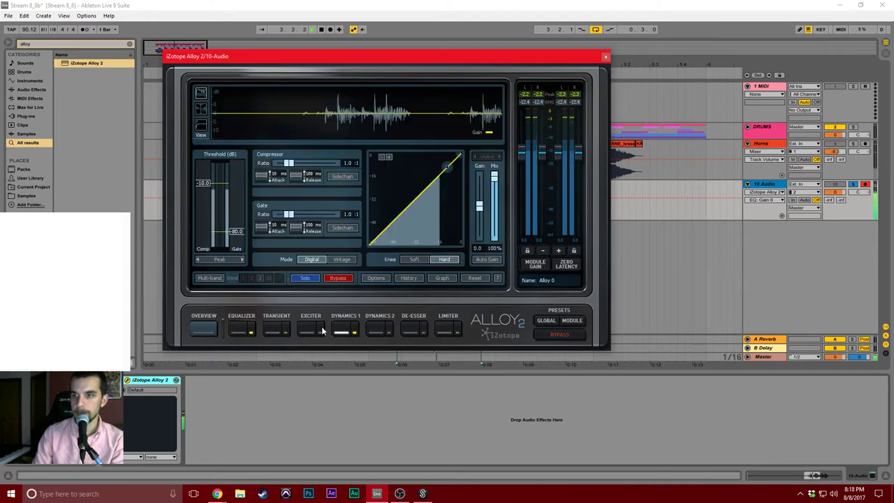
{"action": "left_click_drag", "start_coordinate": [231, 233], "coordinate": [235, 207]}
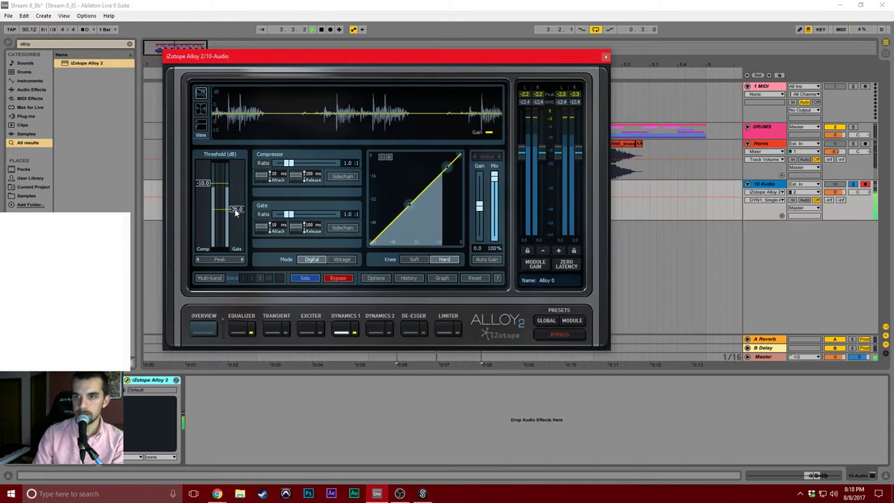
{"action": "left_click_drag", "start_coordinate": [289, 214], "coordinate": [319, 214]}
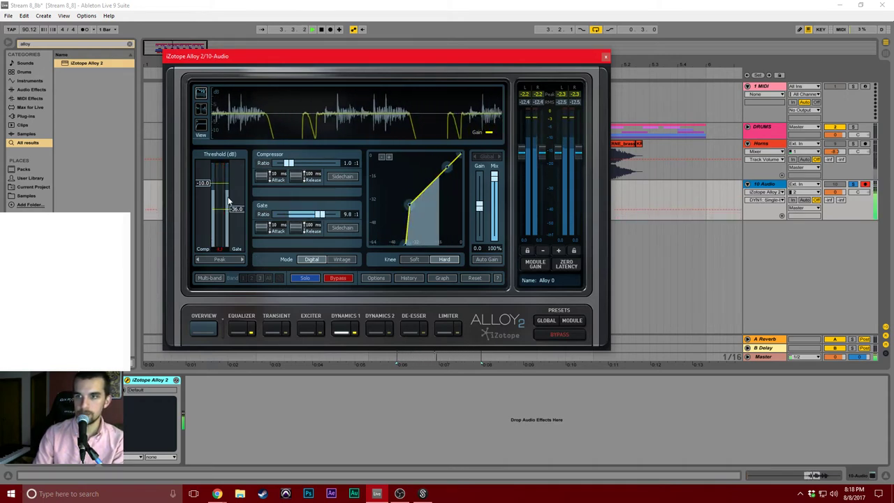
{"action": "left_click_drag", "start_coordinate": [206, 180], "coordinate": [206, 183]}
{"action": "left_click_drag", "start_coordinate": [288, 163], "coordinate": [316, 162]}
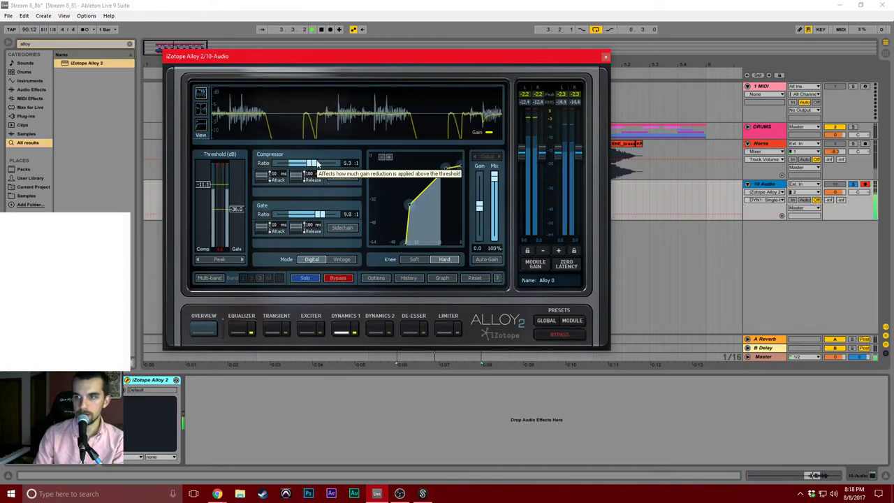
Enable the Exciter module in multi-band mode and remove its middle band to leave two bands.
{"action": "left_click", "coordinate": [318, 331]}
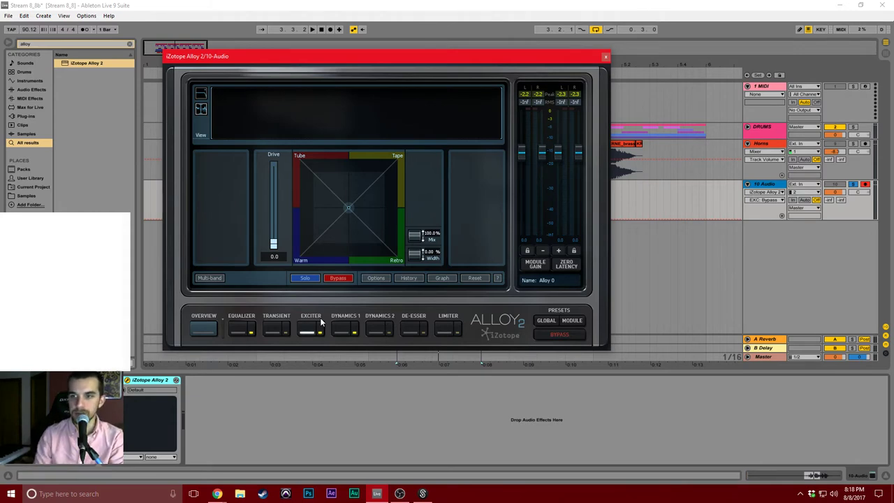
{"action": "left_click", "coordinate": [209, 277]}
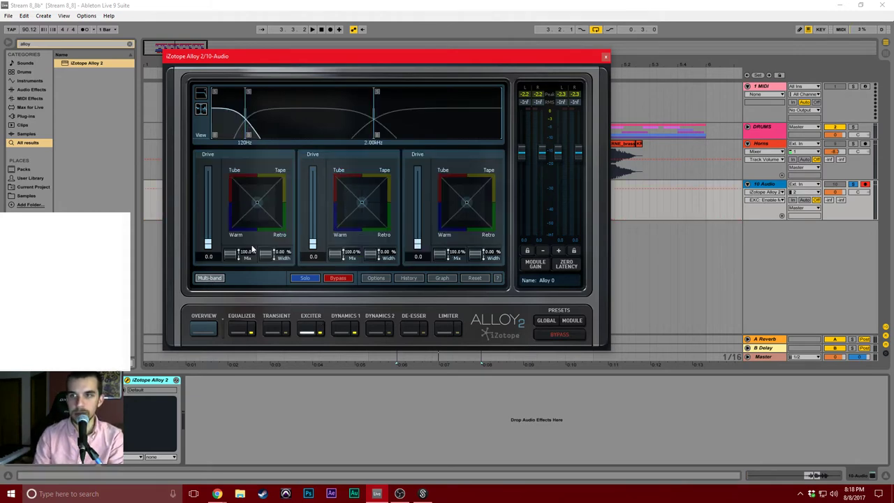
{"action": "right_click", "coordinate": [336, 108]}
{"action": "left_click", "coordinate": [356, 146]}
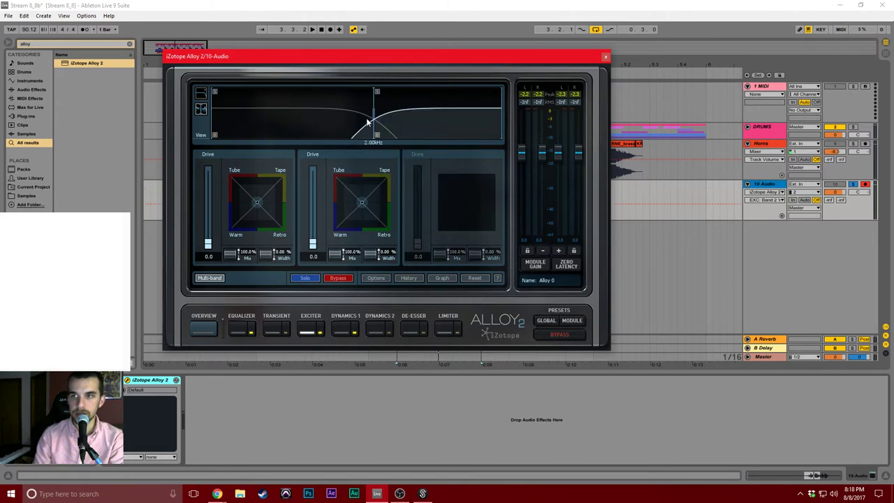
Audition the exciter bands in solo and set the crossover between them to about 169 Hz.
{"action": "left_click_drag", "start_coordinate": [374, 114], "coordinate": [273, 124]}
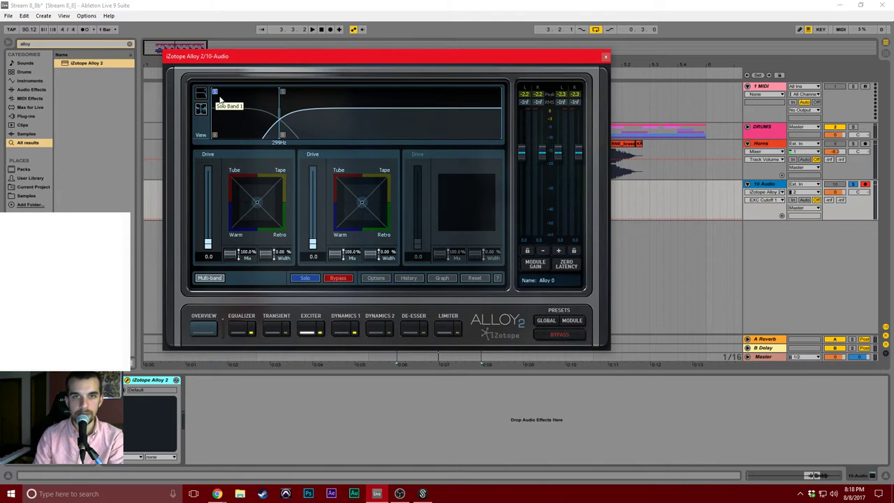
{"action": "key", "text": "space"}
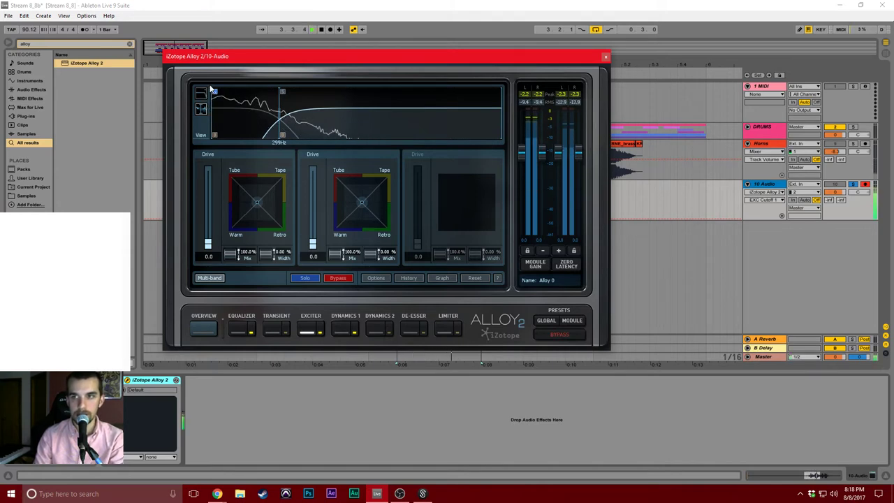
{"action": "key", "text": "space"}
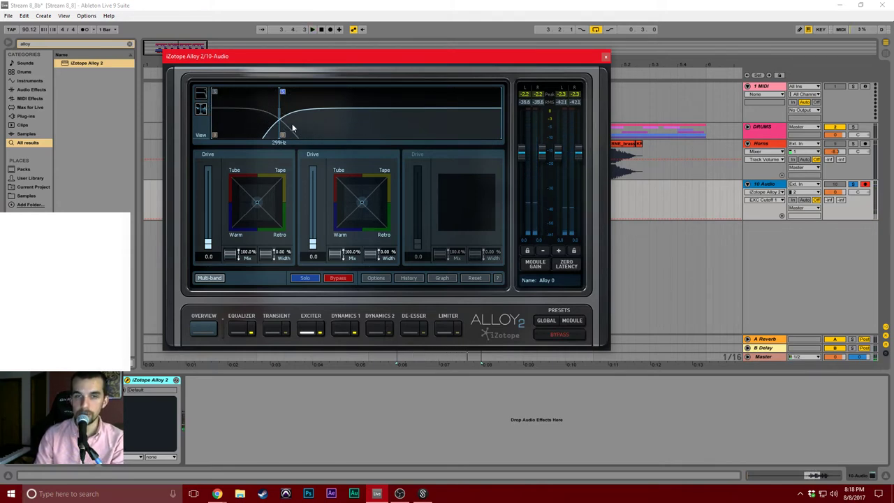
{"action": "key", "text": "space"}
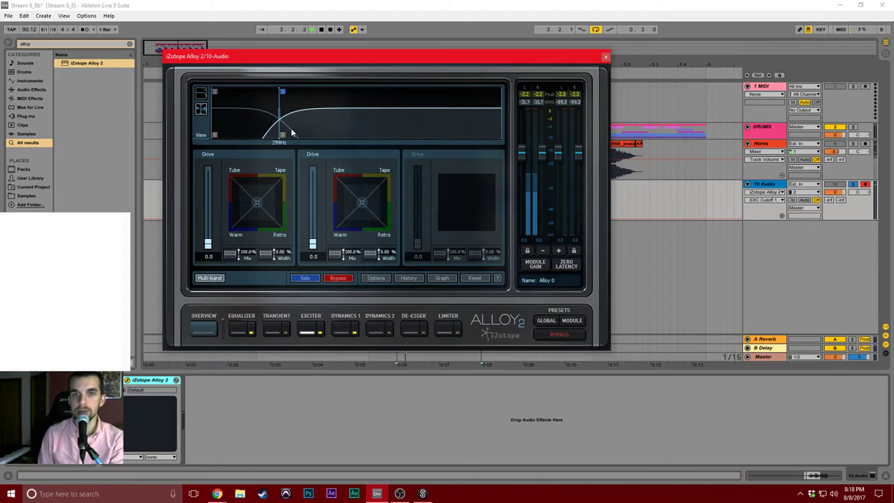
{"action": "left_click_drag", "start_coordinate": [283, 129], "coordinate": [264, 121]}
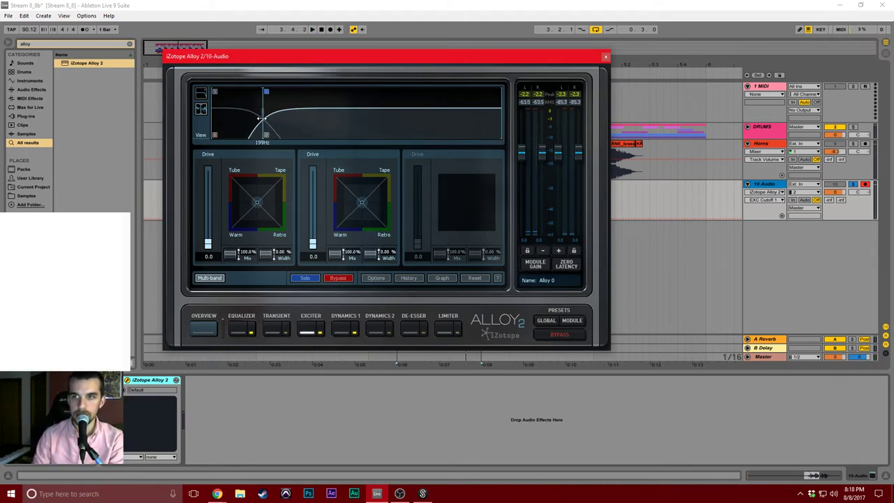
{"action": "key", "text": "space"}
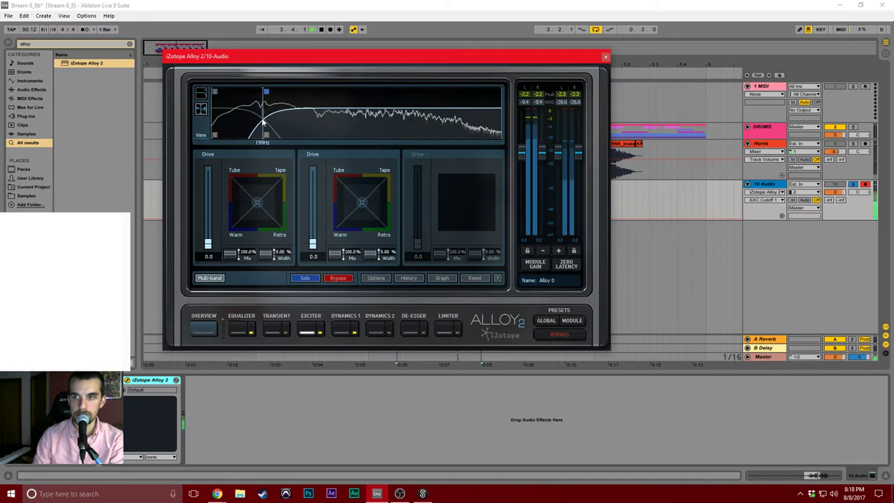
{"action": "left_click_drag", "start_coordinate": [263, 117], "coordinate": [257, 115]}
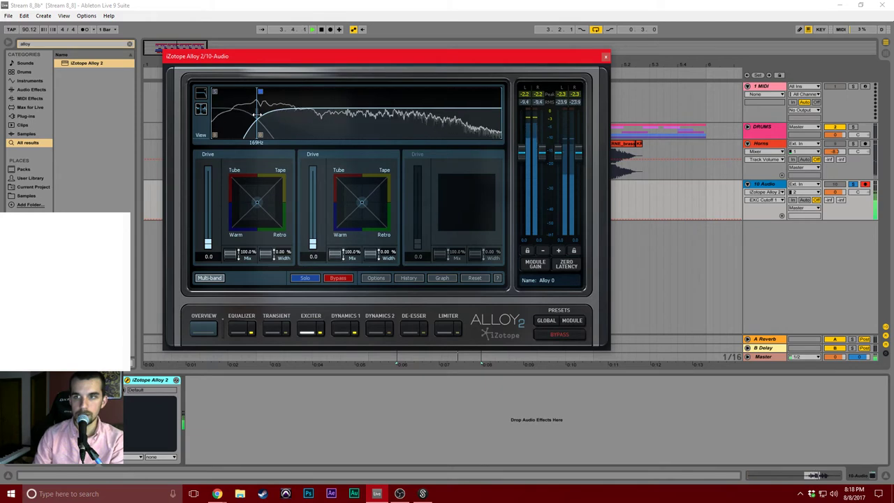
{"action": "key", "text": "space"}
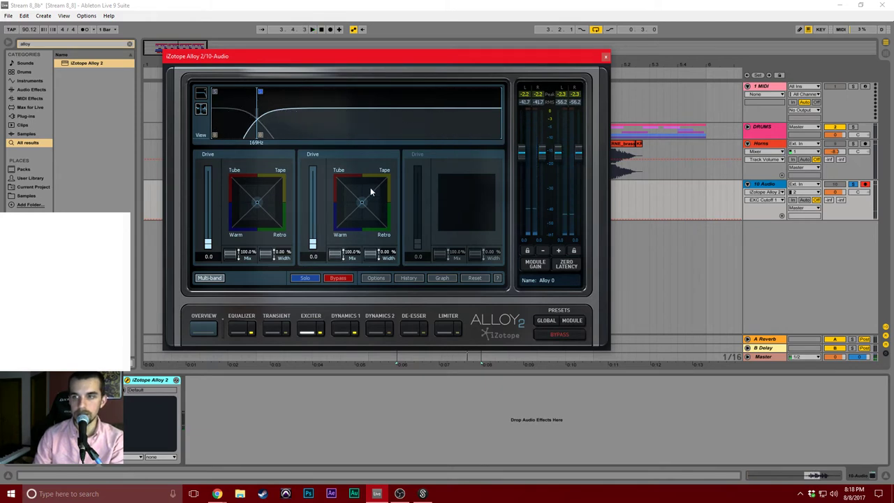
Shift the upper exciter band's blend toward Tape, raise its drive to 11.1 and audition it.
{"action": "mouse_move", "coordinate": [370, 187]}
{"action": "left_mouse_down"}
{"action": "mouse_move", "coordinate": [377, 177]}
{"action": "mouse_move", "coordinate": [369, 187]}
{"action": "left_mouse_up"}
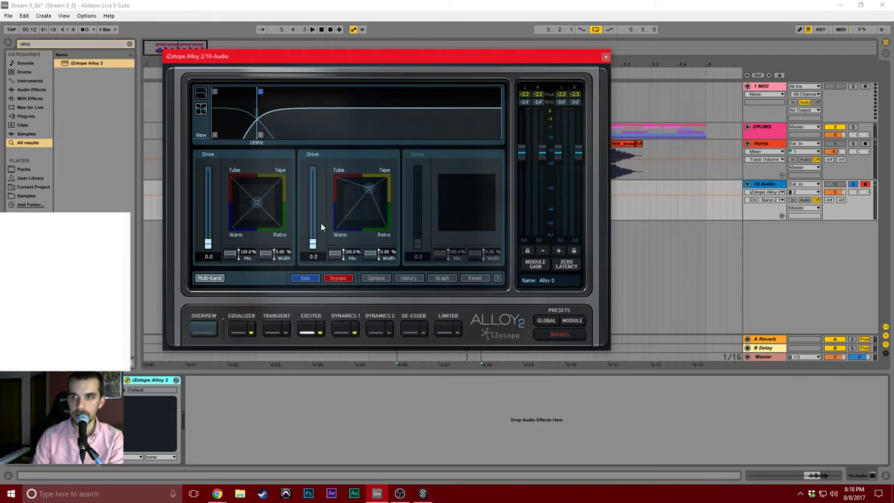
{"action": "left_click_drag", "start_coordinate": [314, 227], "coordinate": [315, 194]}
{"action": "key", "text": "space"}
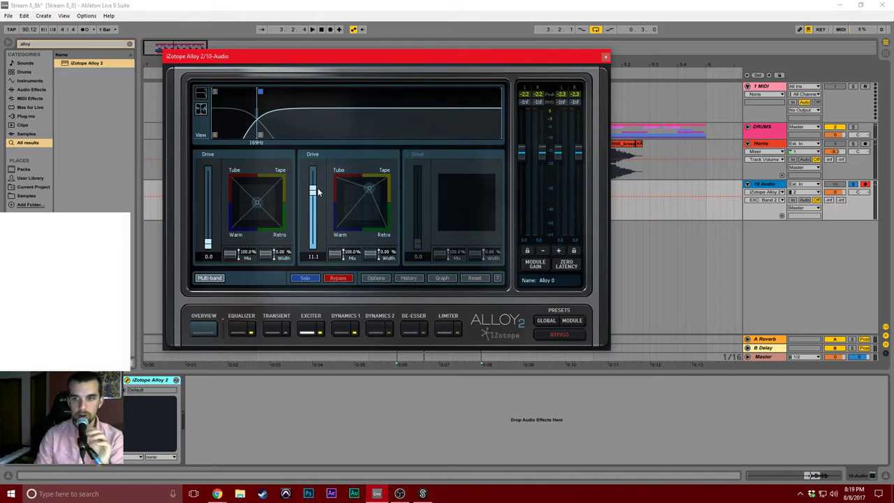
Audition the exciter in single-band mode for comparison and switch back to multi-band.
{"action": "left_click", "coordinate": [216, 279]}
{"action": "key", "text": "space"}
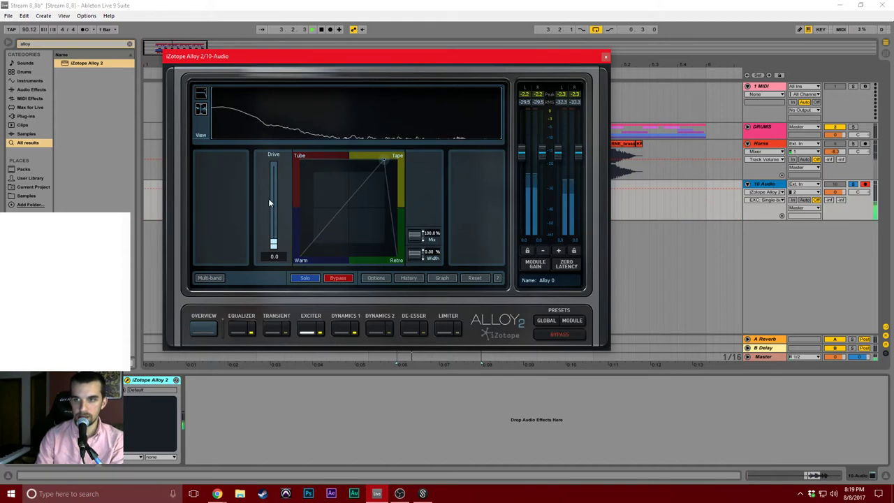
{"action": "key", "text": "space"}
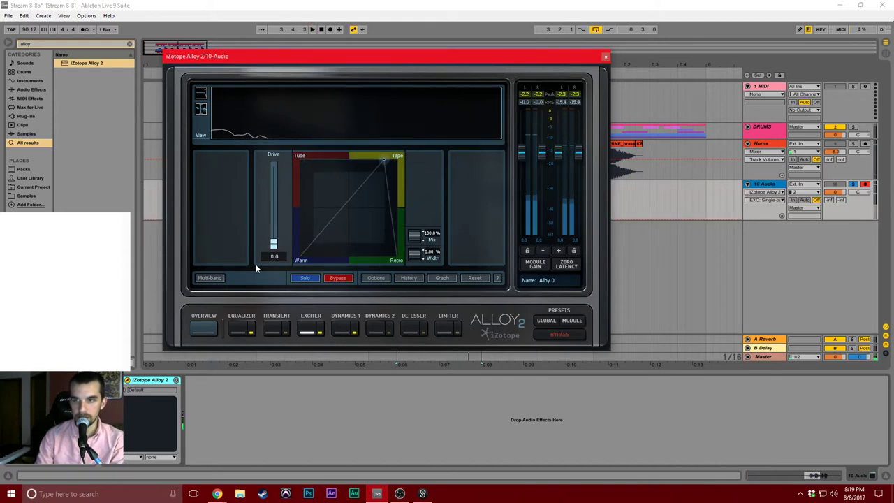
{"action": "left_click", "coordinate": [209, 278]}
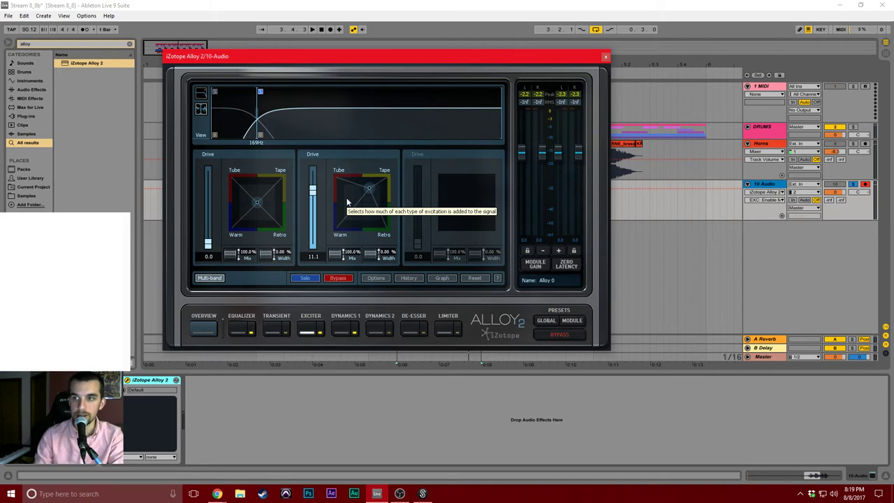
Move the upper exciter band's blend closer to the Tape corner and audition the lower band in solo.
{"action": "left_click", "coordinate": [383, 184]}
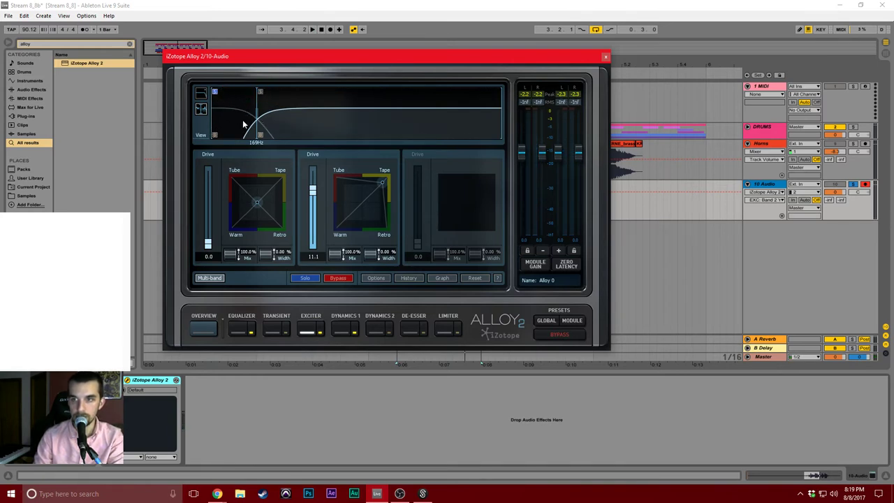
{"action": "key", "text": "space"}
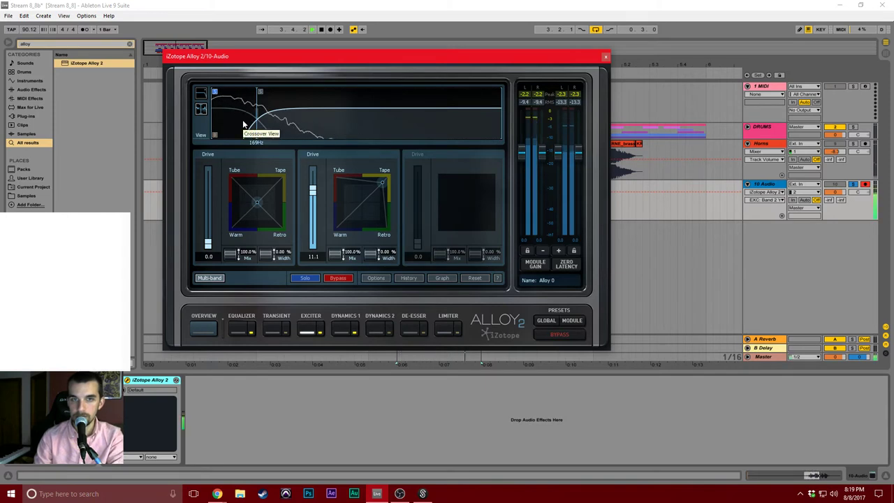
{"action": "key", "text": "space"}
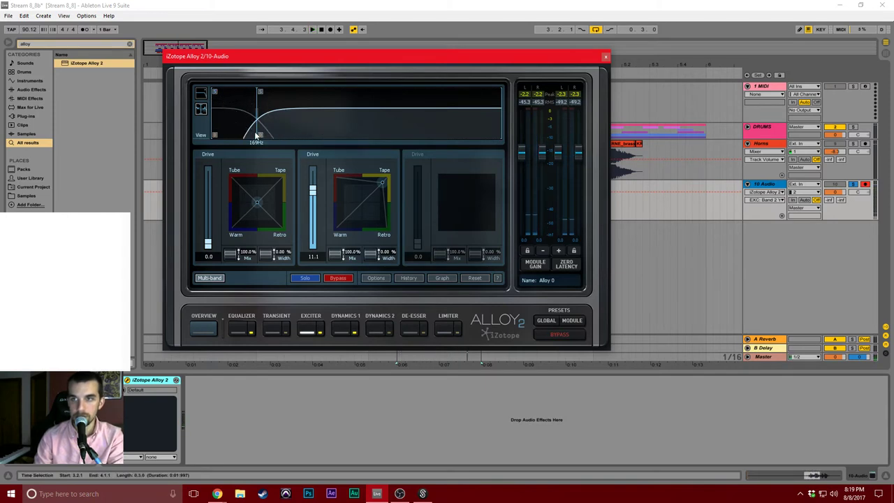
Compare playback with the exciter bypassed, raise the upper band's drive to 12.9 and close the plug-in window.
{"action": "key", "text": "space"}
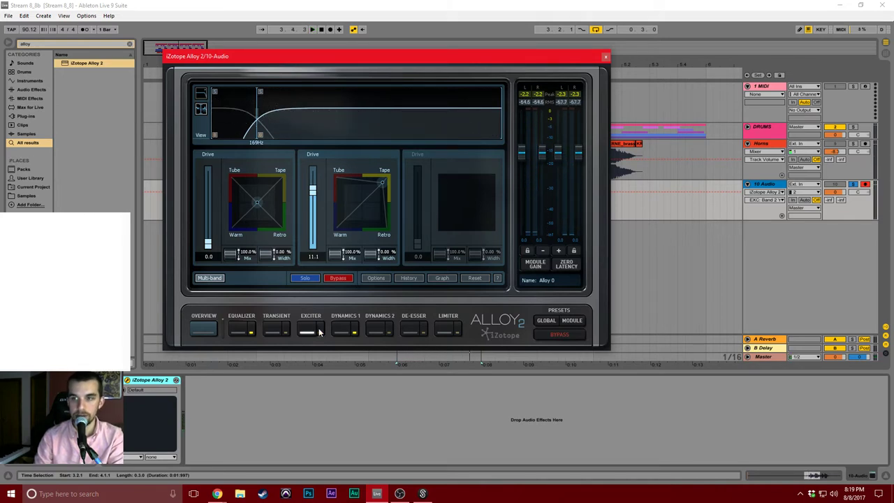
{"action": "key", "text": "space"}
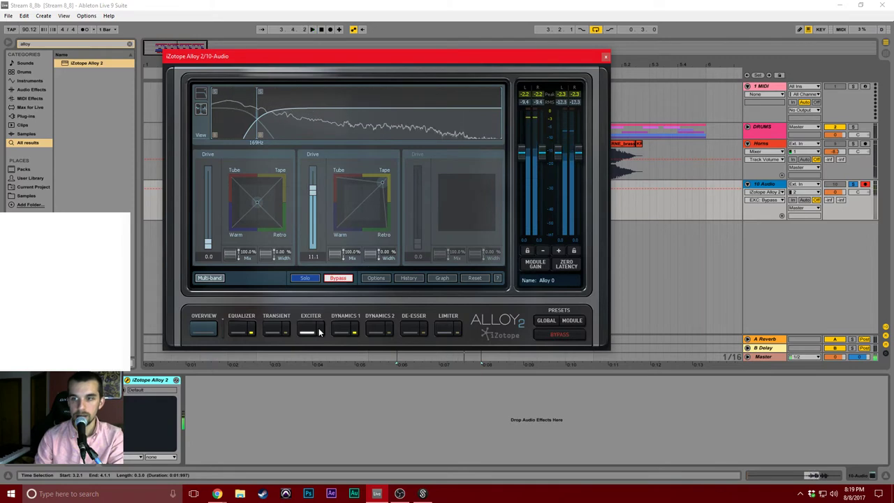
{"action": "left_click", "coordinate": [319, 332]}
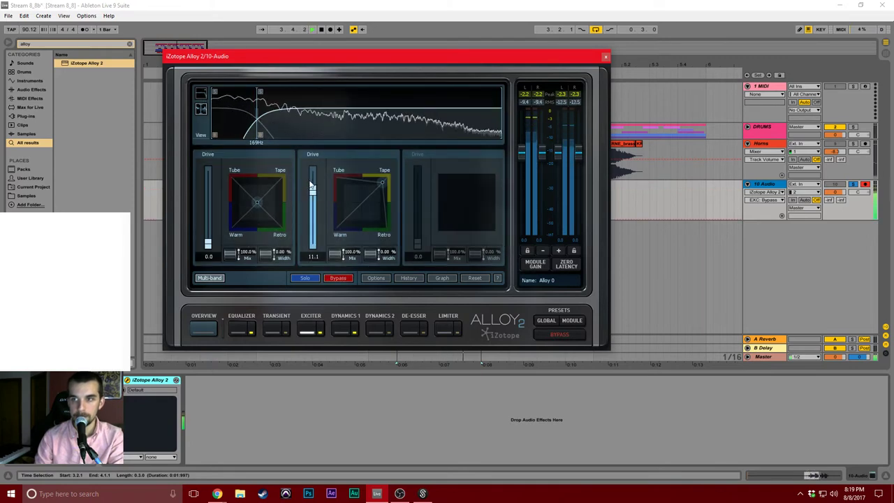
{"action": "left_click_drag", "start_coordinate": [312, 190], "coordinate": [312, 180]}
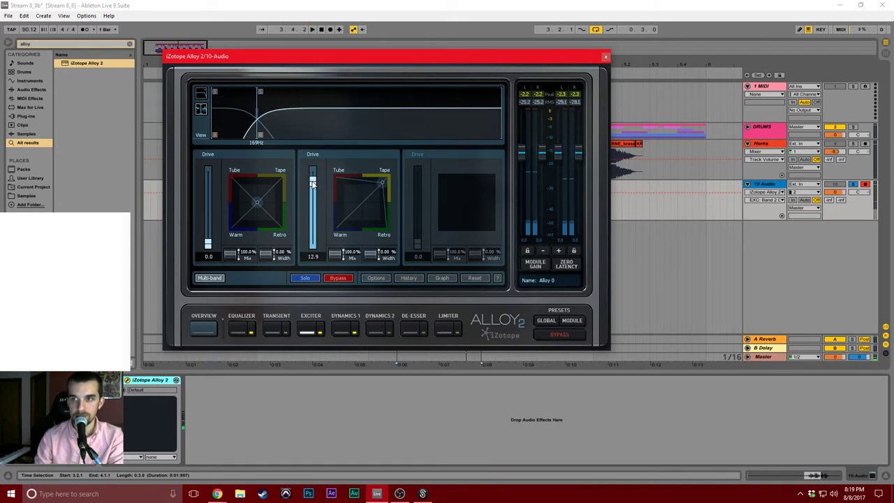
{"action": "left_click", "coordinate": [604, 56]}
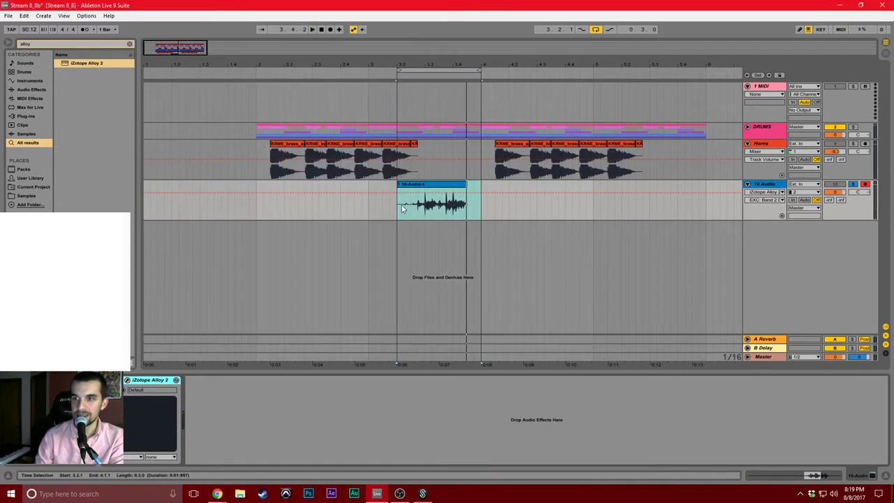
Turn off looping and the audio track's solo, and play the full mix from 2.1.1.
{"action": "left_click", "coordinate": [595, 29]}
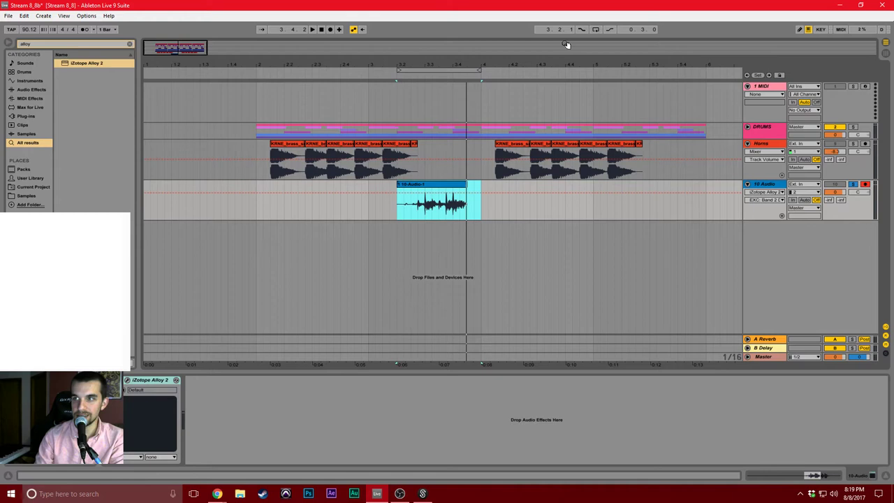
{"action": "left_click", "coordinate": [328, 203]}
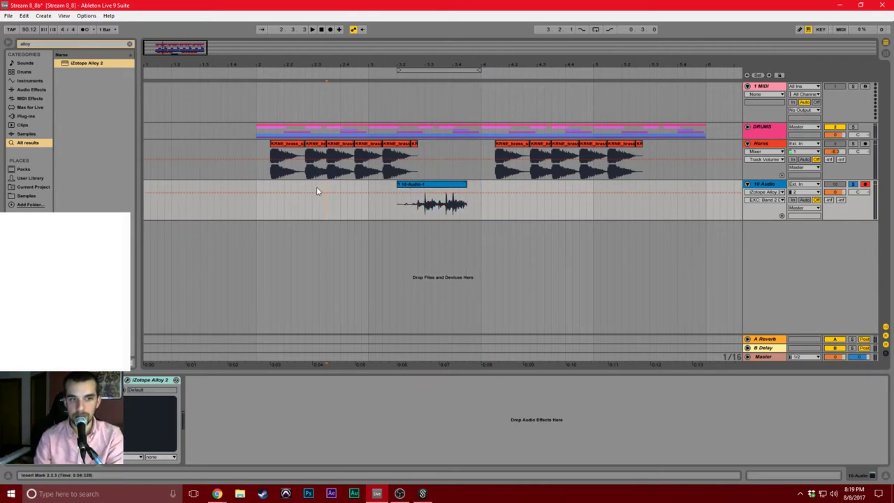
{"action": "left_click", "coordinate": [257, 205]}
{"action": "key", "text": "space"}
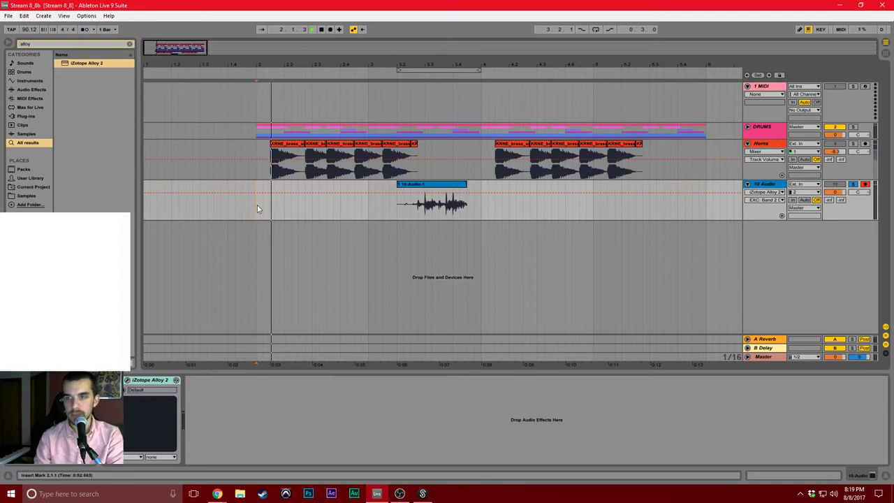
{"action": "key", "text": "space"}
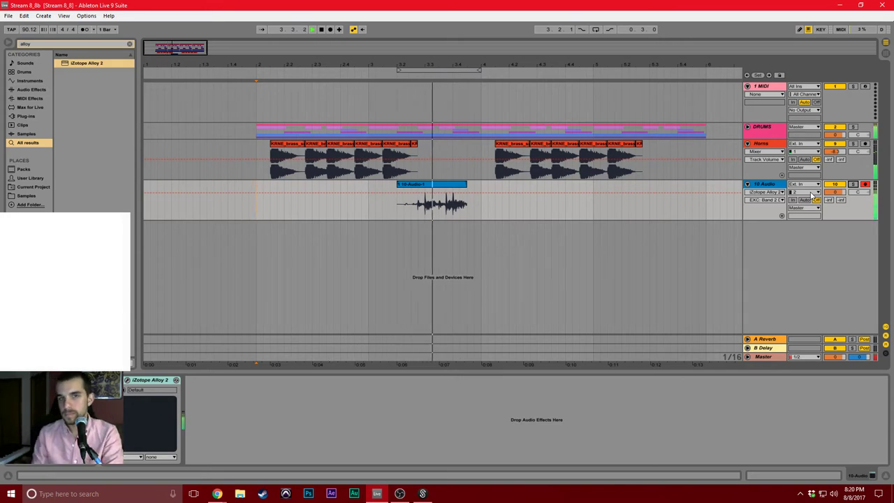
{"action": "key", "text": "space"}
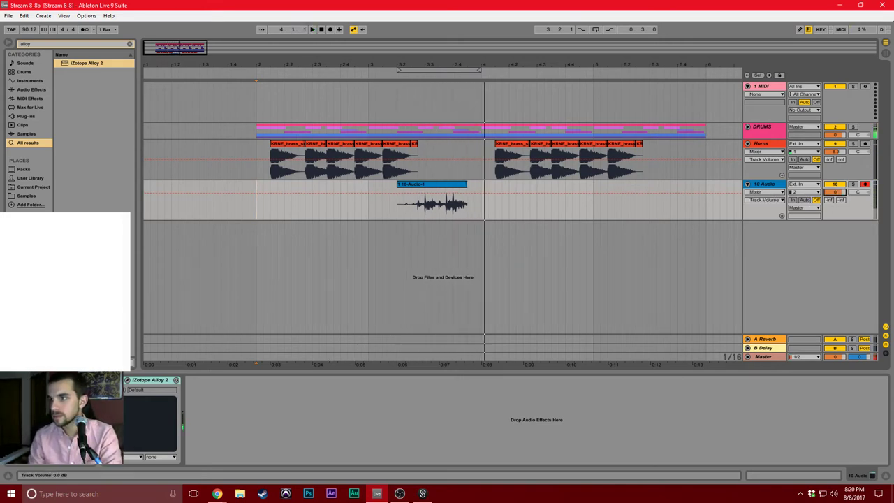
Play the recorded clip from its start at 3.2.1 together with the drums and horns.
{"action": "left_click", "coordinate": [438, 215]}
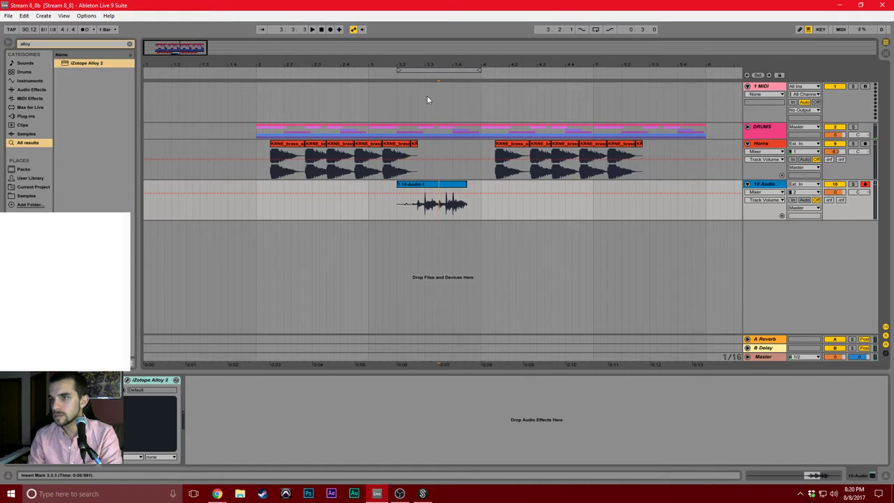
{"action": "left_click_drag", "start_coordinate": [446, 64], "coordinate": [447, 89]}
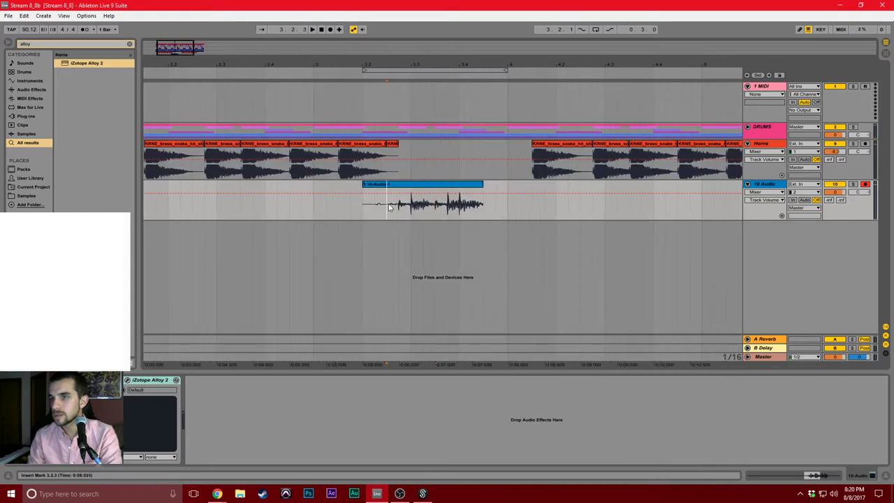
{"action": "left_click", "coordinate": [361, 213]}
{"action": "key", "text": "space"}
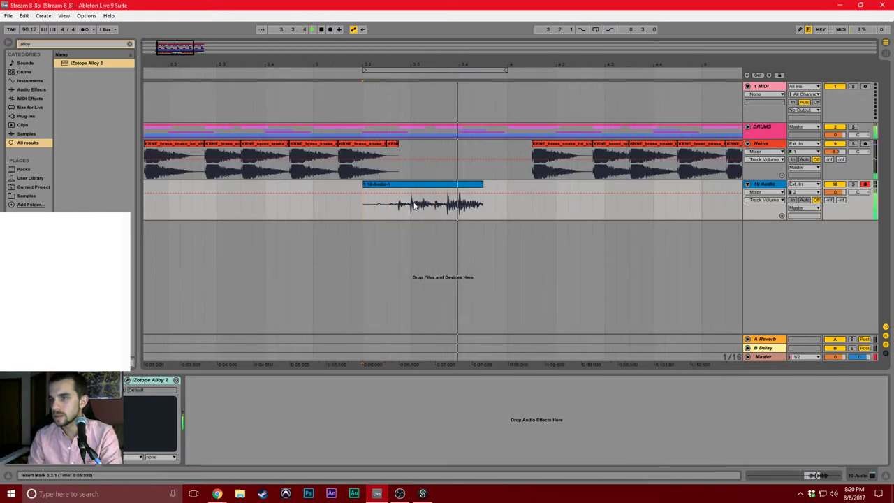
{"action": "key", "text": "space"}
{"action": "left_click", "coordinate": [829, 192]}
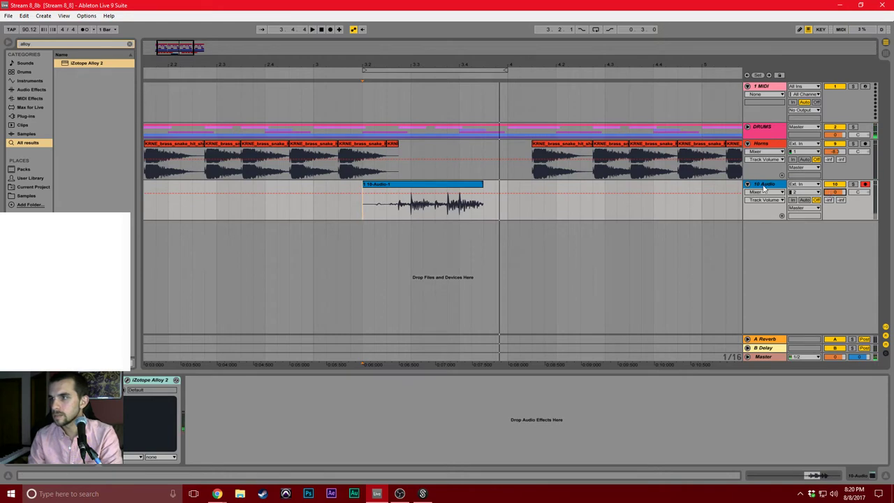
Rename the recorded audio track as Bass.
{"action": "left_click", "coordinate": [763, 186]}
{"action": "key", "text": "ctrl+r"}
{"action": "type", "text": "Bass"}
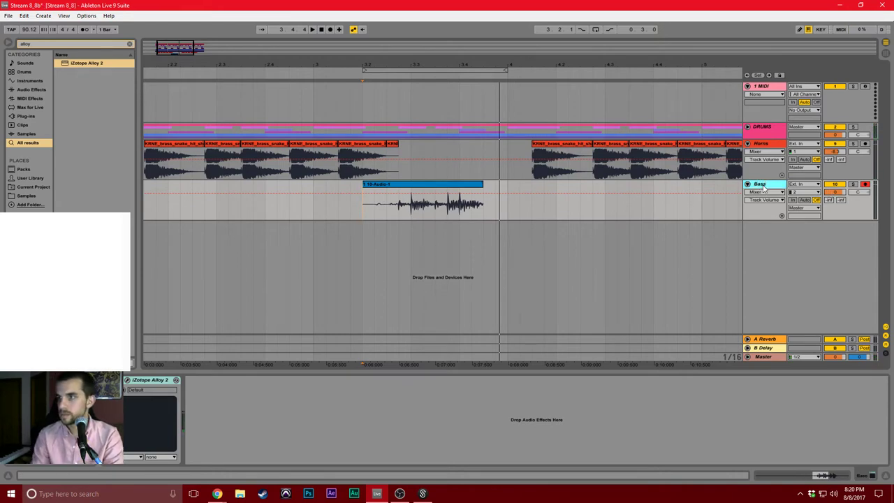
{"action": "key", "text": "Return"}
Lower the DRUMS track volume to -5.2 and the Horns track volume to -11.7 during playback.
{"action": "key", "text": "space"}
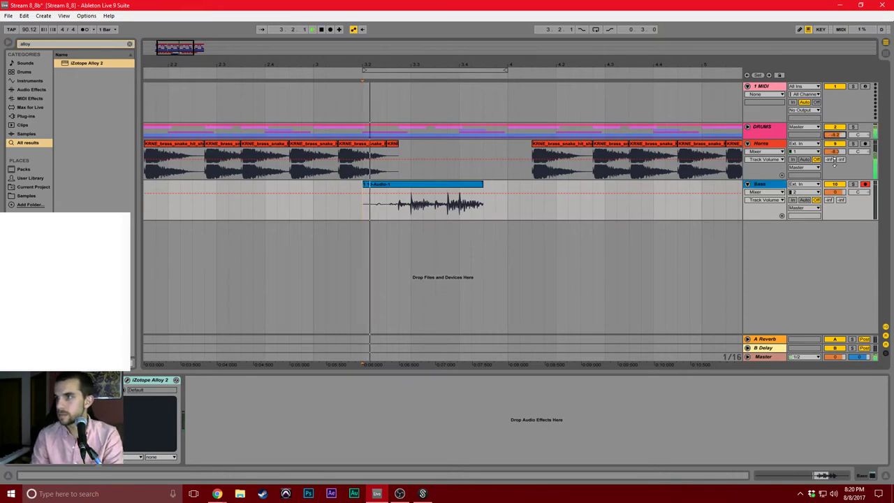
{"action": "left_click_drag", "start_coordinate": [833, 151], "coordinate": [833, 183]}
{"action": "key", "text": "space"}
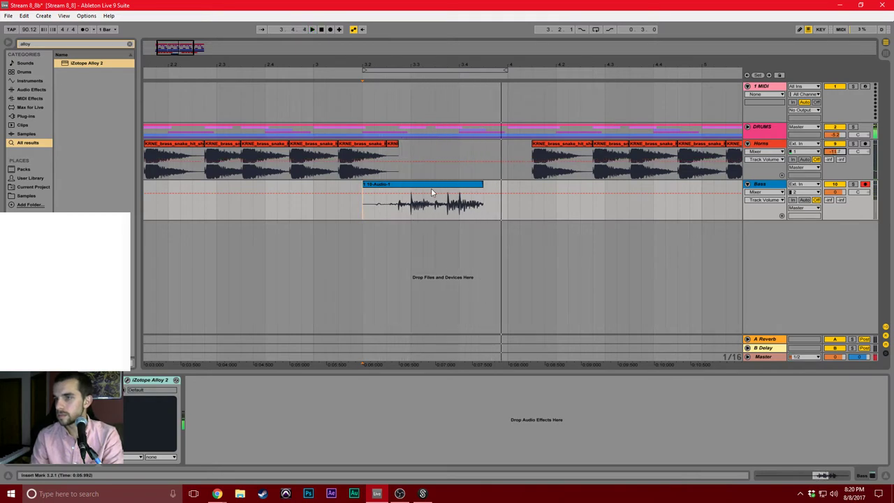
Move the Bass clip one sixteenth note earlier to 3.1.4 and audition it from 2.3.3.
{"action": "left_click", "coordinate": [424, 188]}
{"action": "left_click_drag", "start_coordinate": [424, 189], "coordinate": [411, 189]}
{"action": "left_click", "coordinate": [241, 204]}
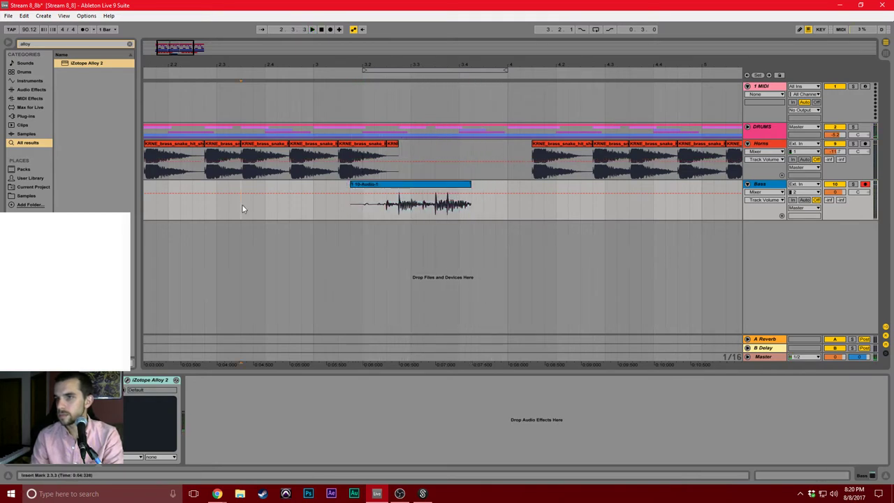
{"action": "key", "text": "space"}
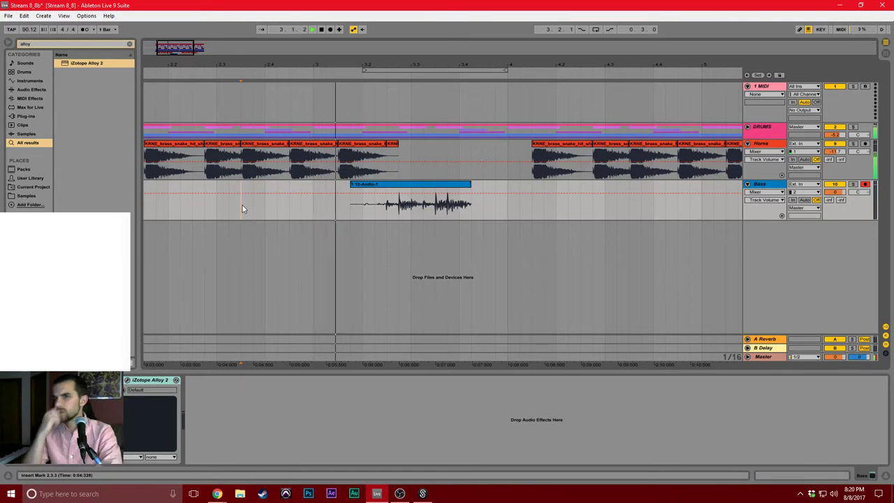
{"action": "key", "text": "space"}
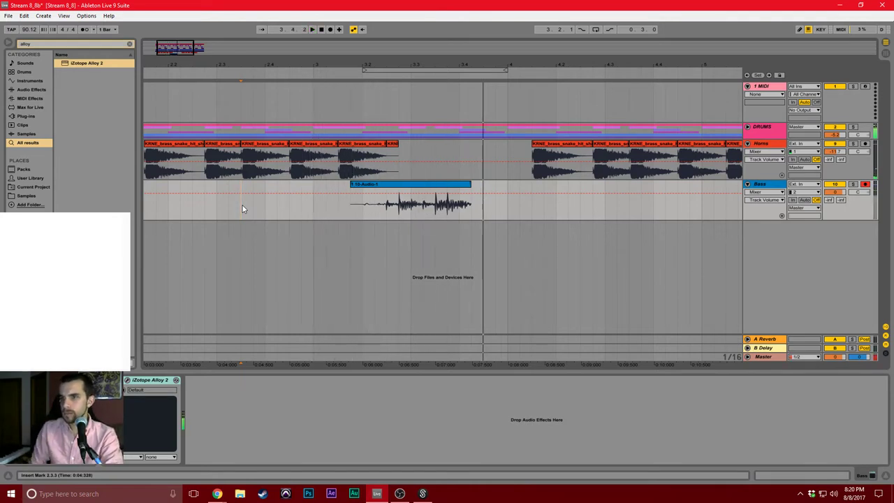
Copy the Bass clip's section from 3.3.2 to 3.4.2 and paste it on the same track at 3.4.4.
{"action": "left_click_drag", "start_coordinate": [423, 210], "coordinate": [471, 207]}
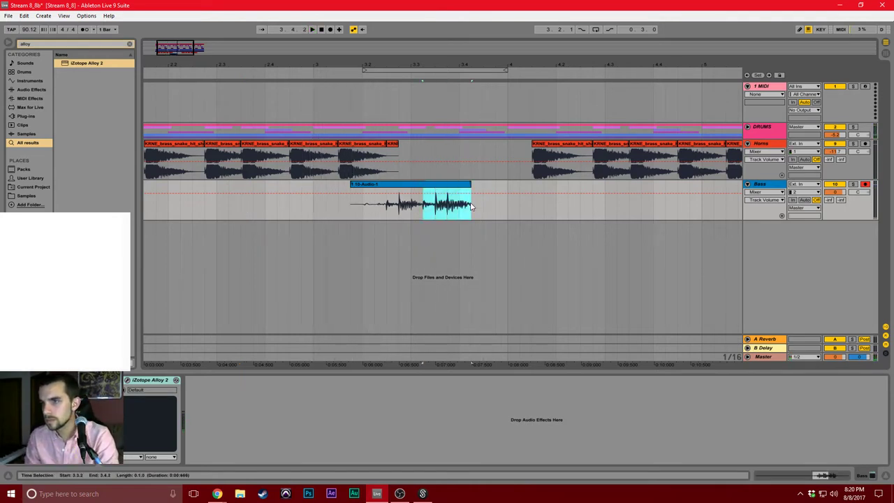
{"action": "left_click", "coordinate": [487, 210]}
{"action": "key", "text": "ctrl+v"}
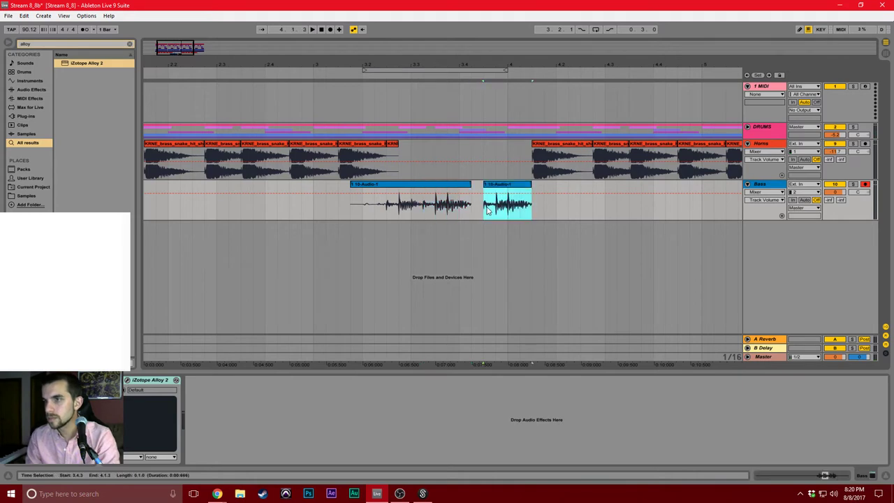
{"action": "key", "text": "ctrl+z"}
{"action": "left_click", "coordinate": [495, 204]}
{"action": "key", "text": "ctrl+v"}
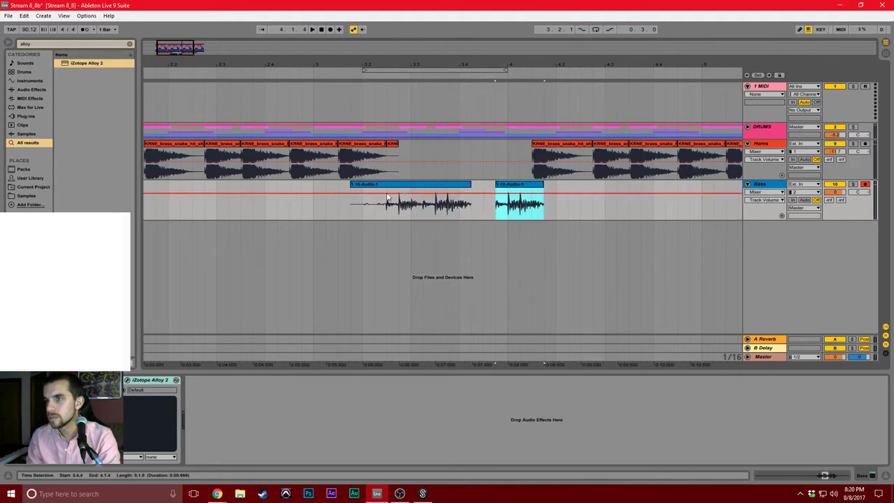
Shift the pasted Bass clip earlier in sixteenth-note steps to 3.4.2, directly after the first clip, auditioning along the way.
{"action": "left_click", "coordinate": [243, 206]}
{"action": "key", "text": "space"}
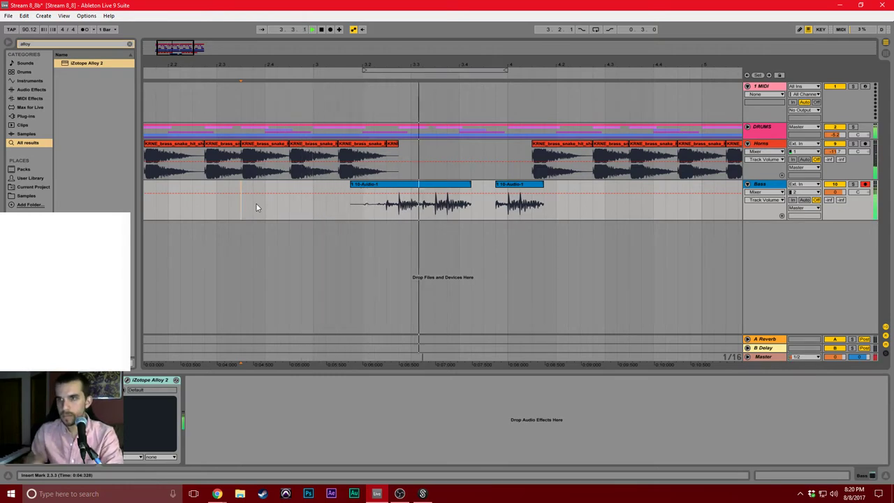
{"action": "key", "text": "space"}
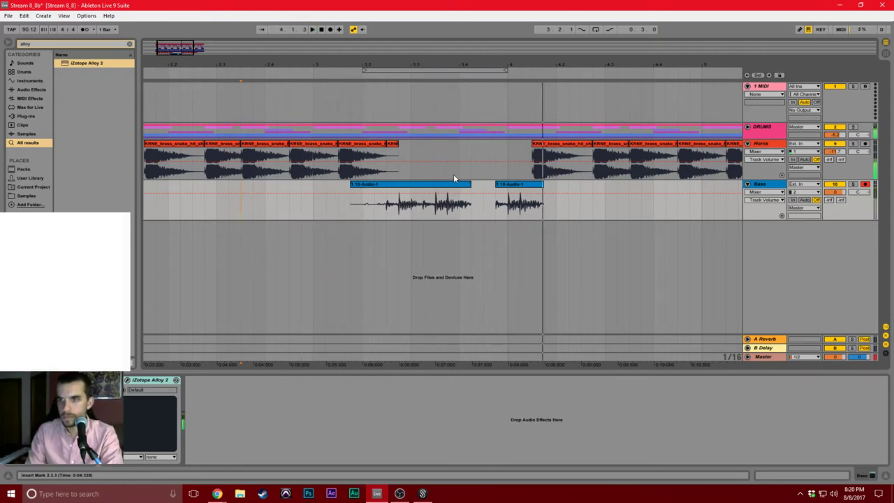
{"action": "mouse_move", "coordinate": [515, 185]}
{"action": "left_mouse_down"}
{"action": "mouse_move", "coordinate": [491, 185]}
{"action": "mouse_move", "coordinate": [503, 185]}
{"action": "left_mouse_up"}
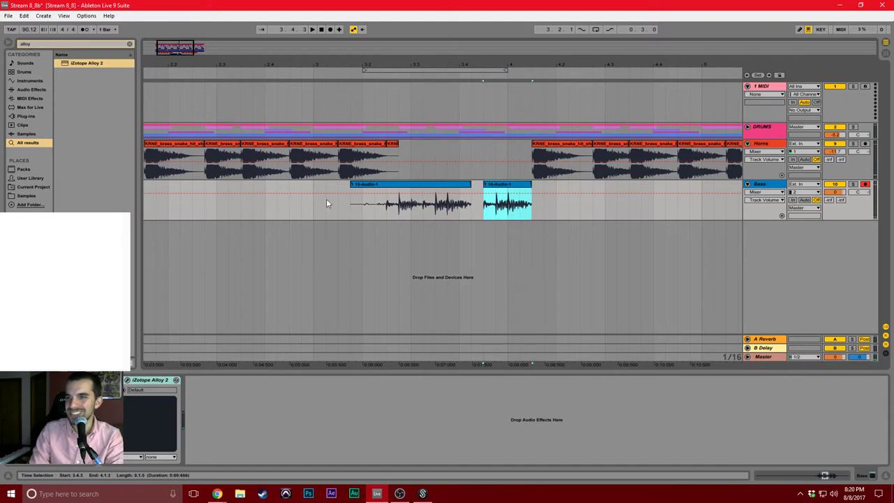
{"action": "left_click", "coordinate": [300, 202]}
{"action": "key", "text": "space"}
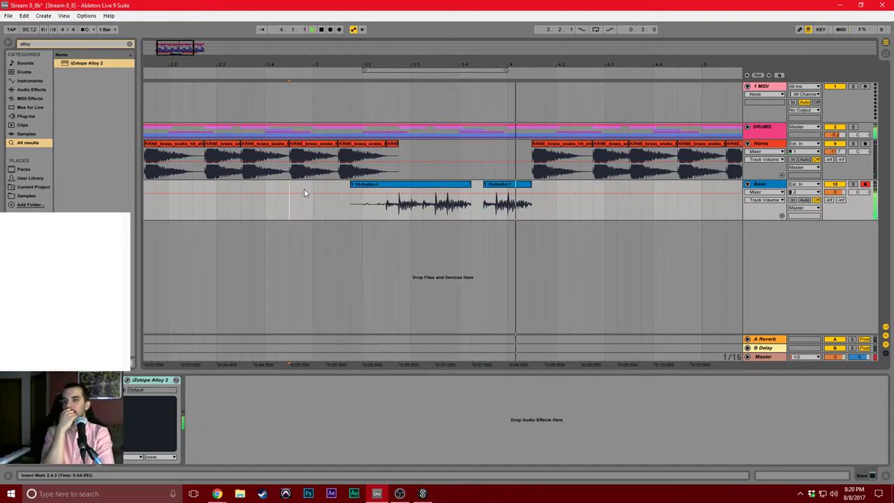
{"action": "key", "text": "space"}
{"action": "left_click_drag", "start_coordinate": [496, 184], "coordinate": [483, 183]}
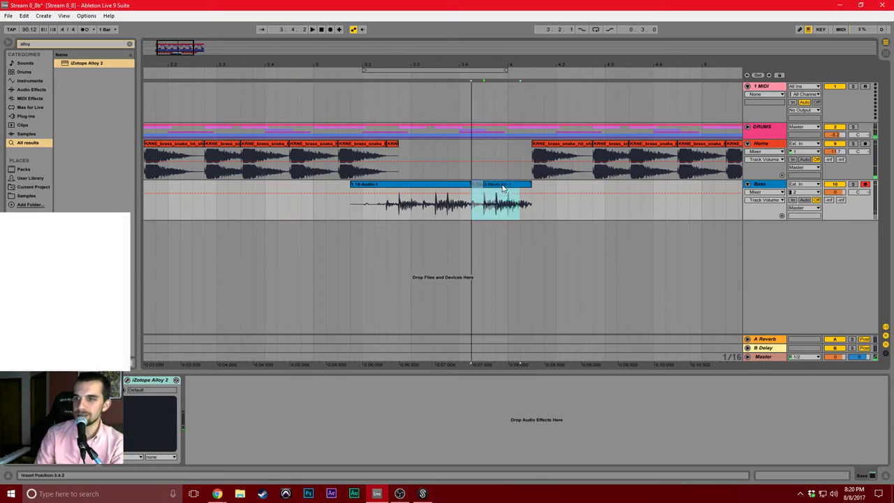
Delete the quiet opening of the first Bass clip from 3.1.4 to 3.2.3 and audition the mix from 2.3.1.
{"action": "left_click", "coordinate": [383, 204]}
{"action": "left_click_drag", "start_coordinate": [383, 205], "coordinate": [349, 205]}
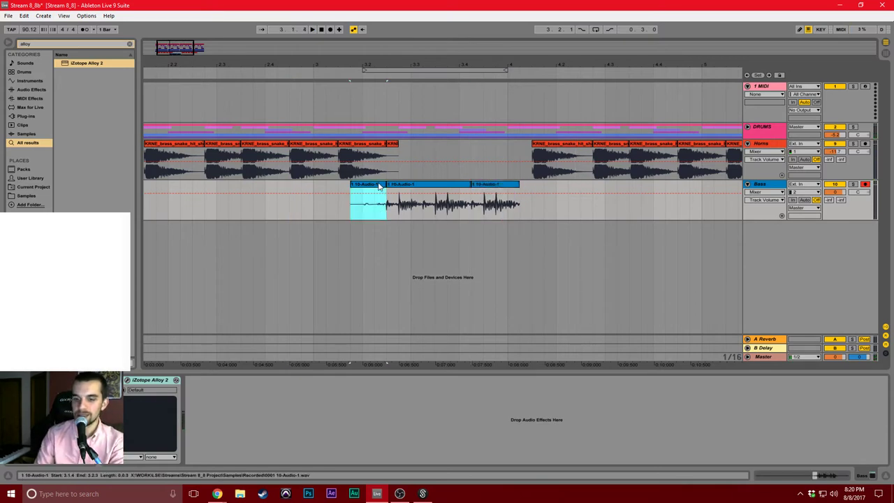
{"action": "key", "text": "Delete"}
{"action": "left_click", "coordinate": [214, 195]}
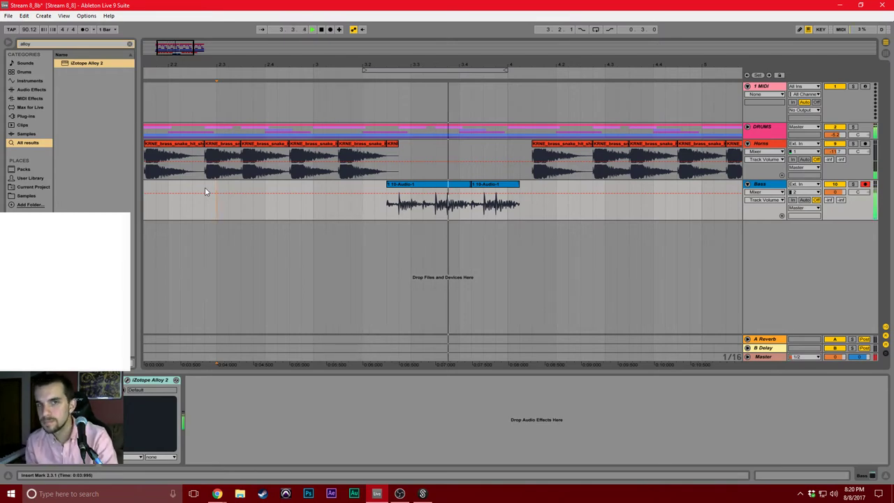
{"action": "key", "text": "space"}
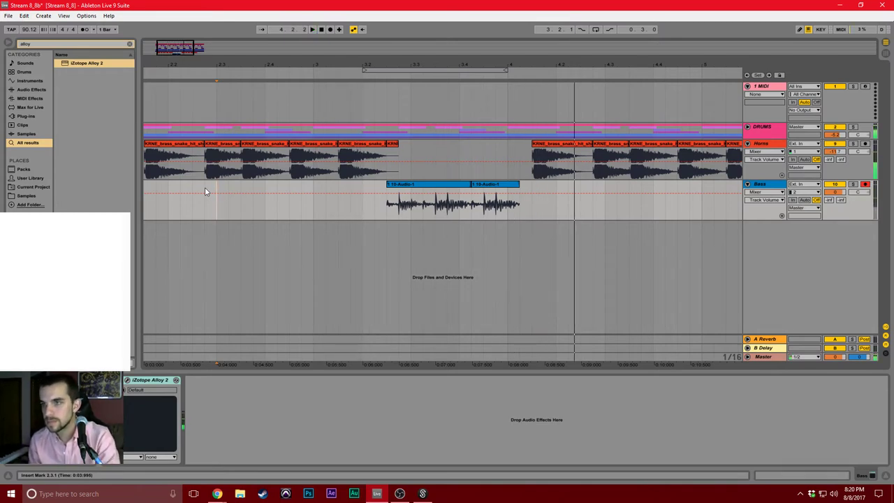
{"action": "left_click_drag", "start_coordinate": [224, 62], "coordinate": [235, 37]}
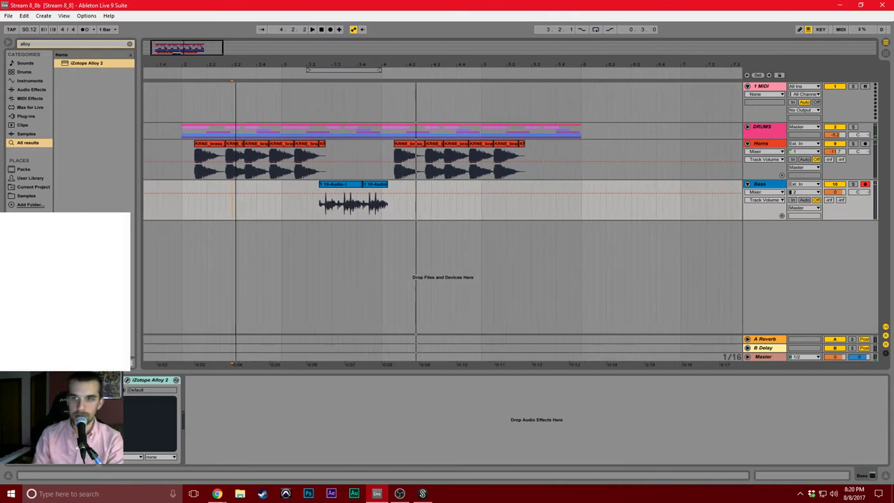
Loop the arrangement from 2.1.1 to 6.1.1 and audition the mix, including a replay from near the loop's end.
{"action": "left_click", "coordinate": [188, 208]}
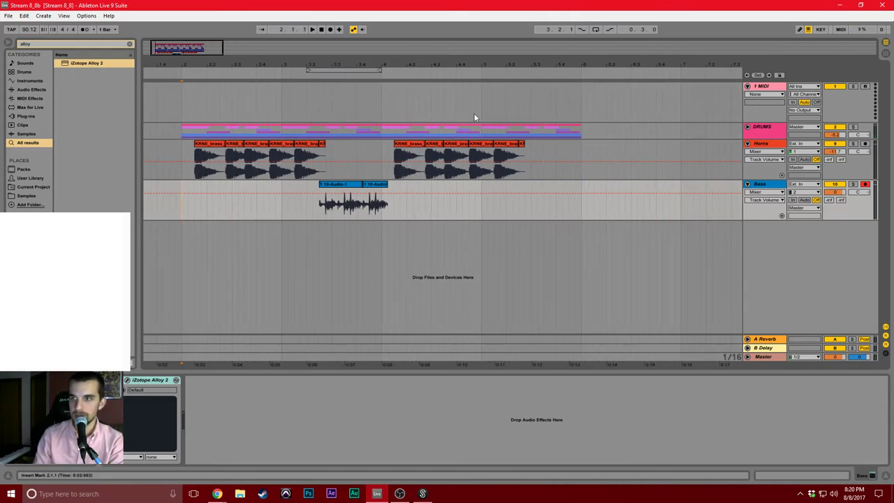
{"action": "left_click", "coordinate": [579, 145], "text": "shift"}
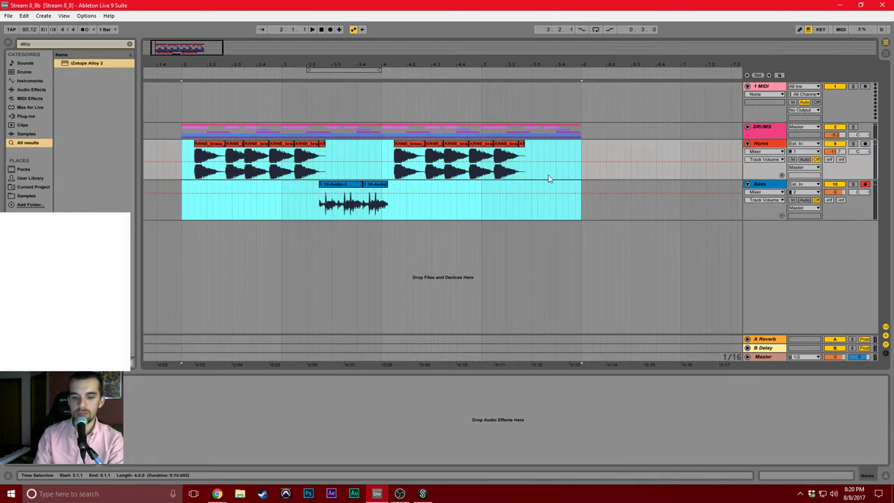
{"action": "key", "text": "ctrl+l"}
{"action": "key", "text": "space"}
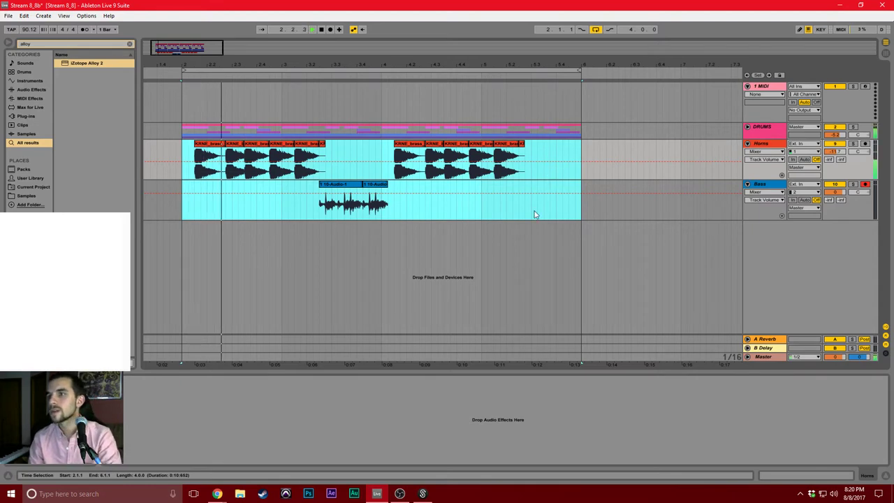
{"action": "left_click", "coordinate": [533, 212]}
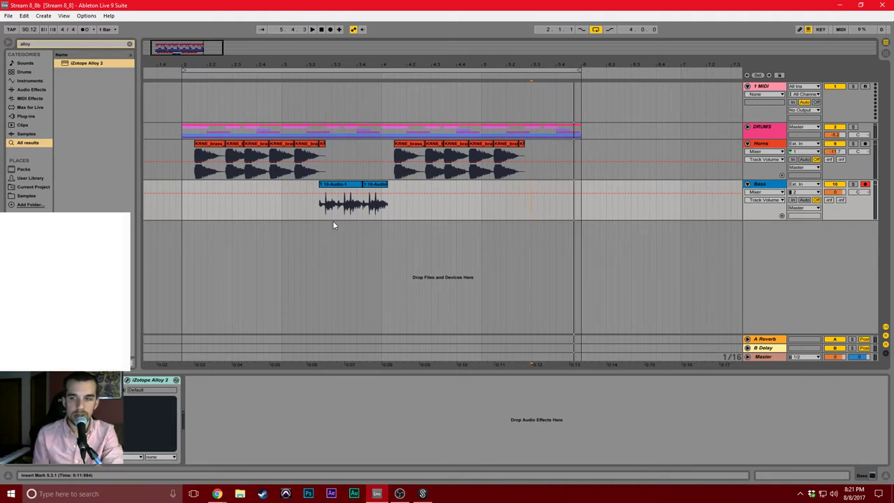
{"action": "key", "text": "space"}
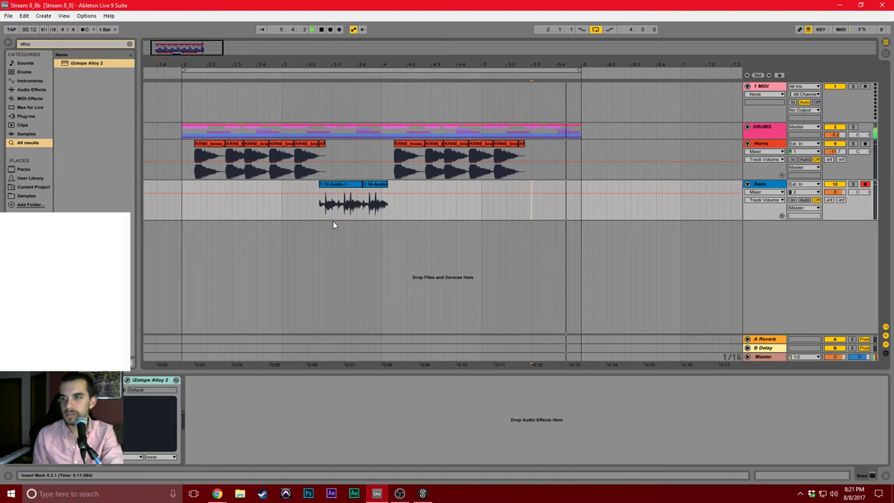
{"action": "key", "text": "space"}
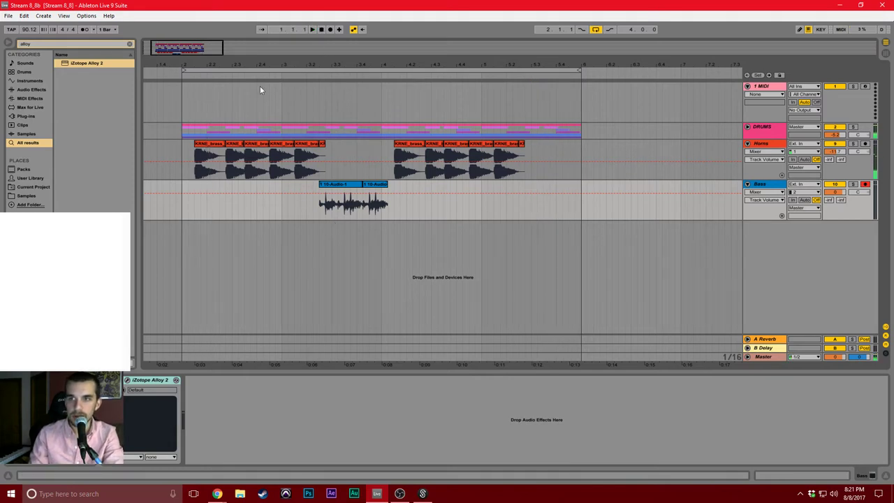
{"action": "left_click", "coordinate": [184, 113]}
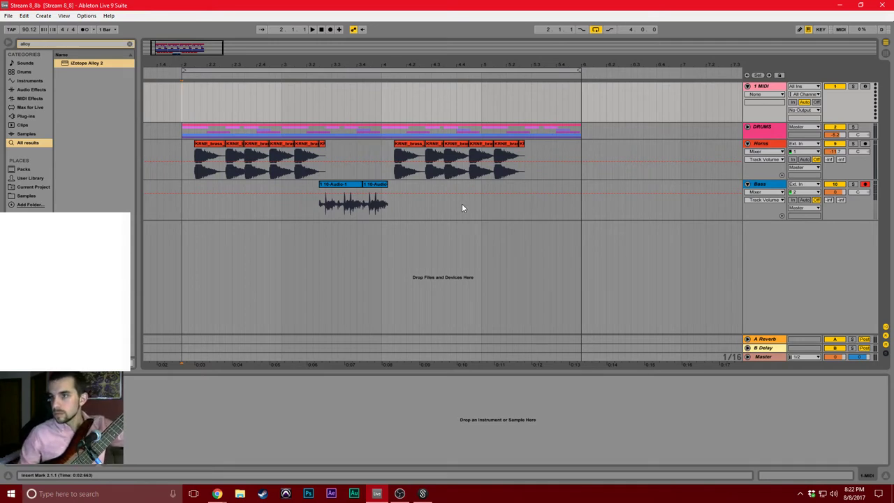
Try recording a bass take on the armed Bass track from 4.2.1.
{"action": "left_click", "coordinate": [390, 211]}
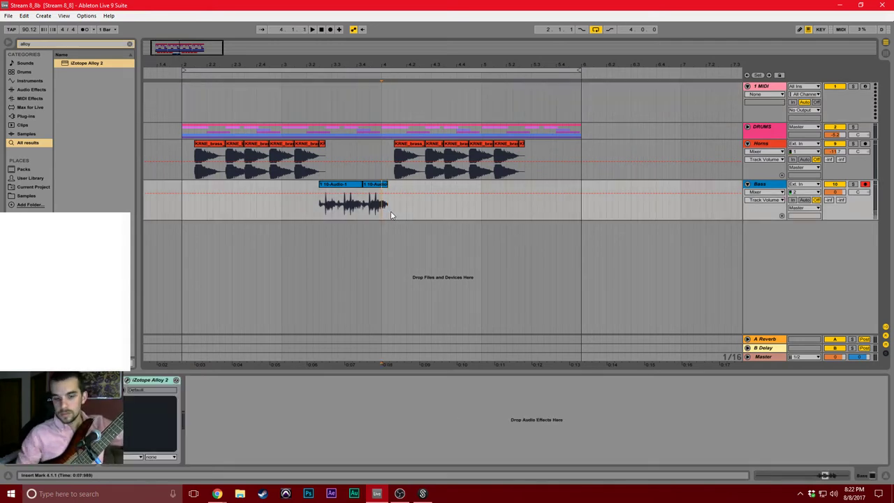
{"action": "left_click", "coordinate": [407, 214]}
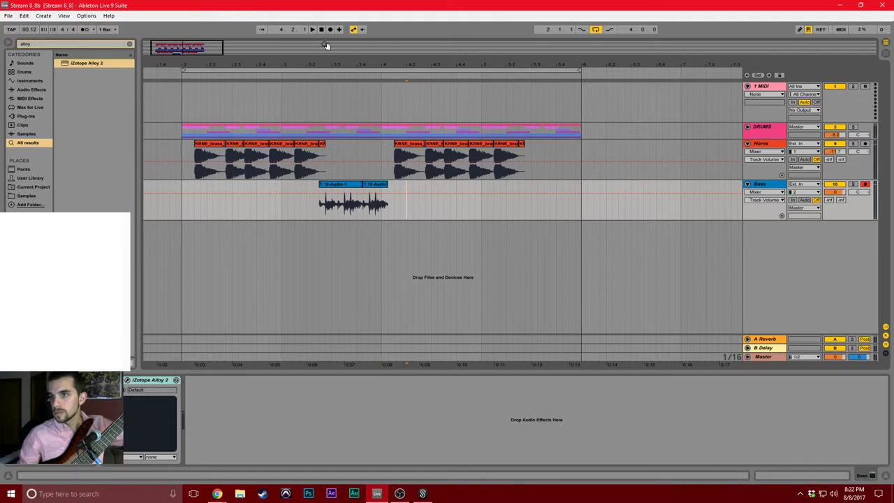
{"action": "left_click", "coordinate": [330, 29]}
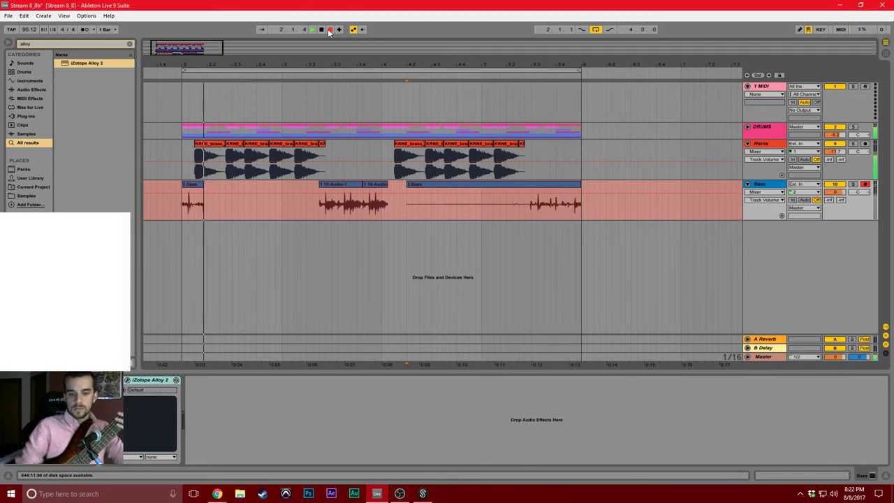
{"action": "left_click", "coordinate": [329, 30]}
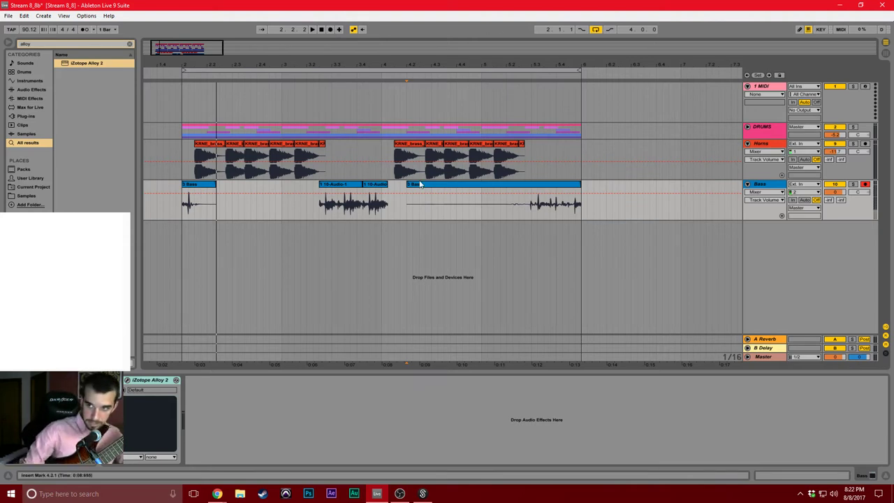
Record a new bass take over the previous one from 4.2.1 and delete the leftover clip at 2.1.1.
{"action": "left_click", "coordinate": [410, 202]}
{"action": "left_click", "coordinate": [329, 30]}
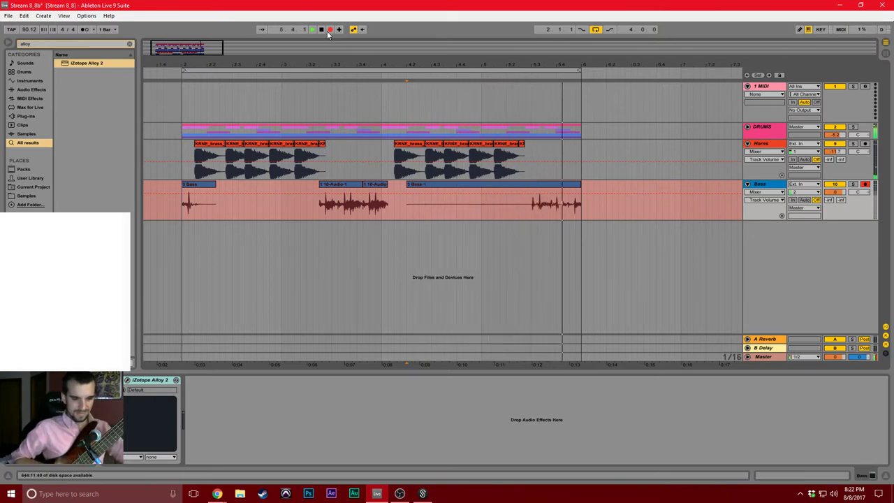
{"action": "key", "text": "space"}
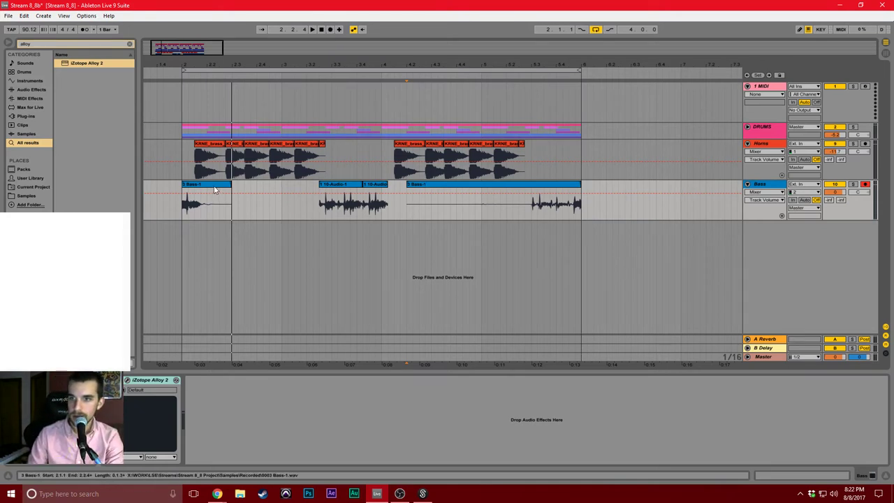
{"action": "left_click", "coordinate": [217, 192]}
{"action": "key", "text": "Delete"}
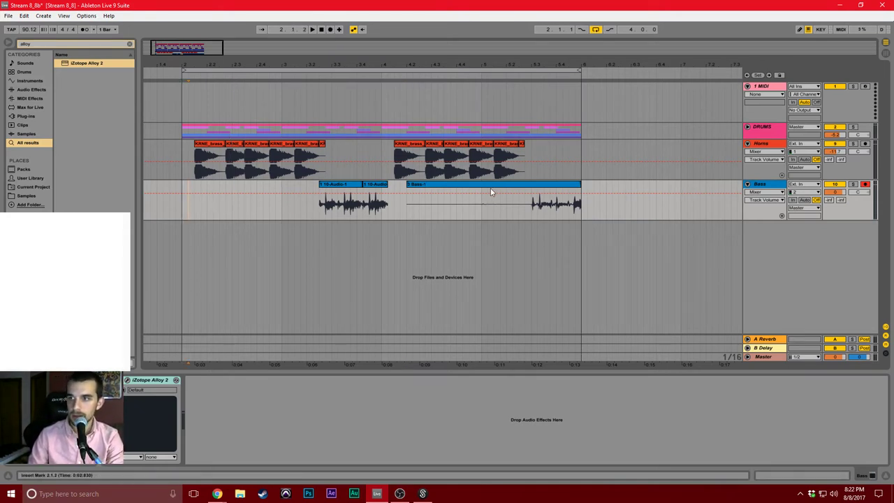
Audition the new Bass take, move its clip earlier to 4.1.3, and quantize all of its audio.
{"action": "double_click", "coordinate": [488, 196]}
{"action": "left_click", "coordinate": [571, 416]}
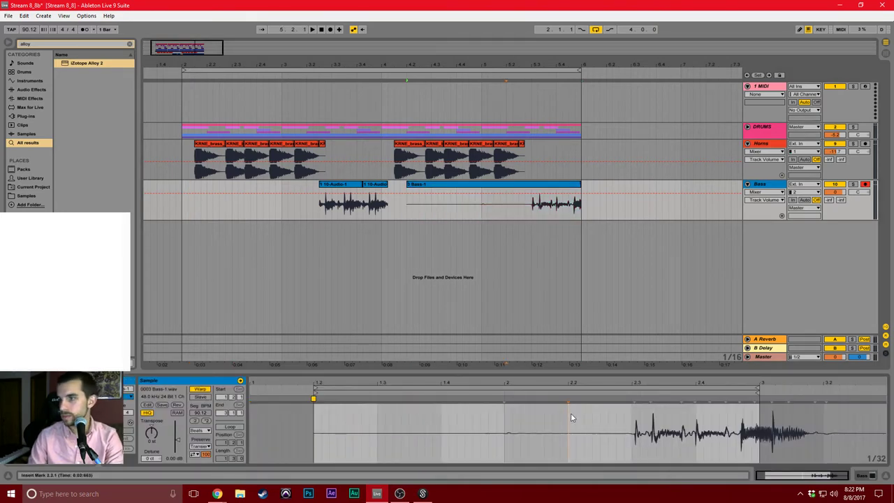
{"action": "key", "text": "space"}
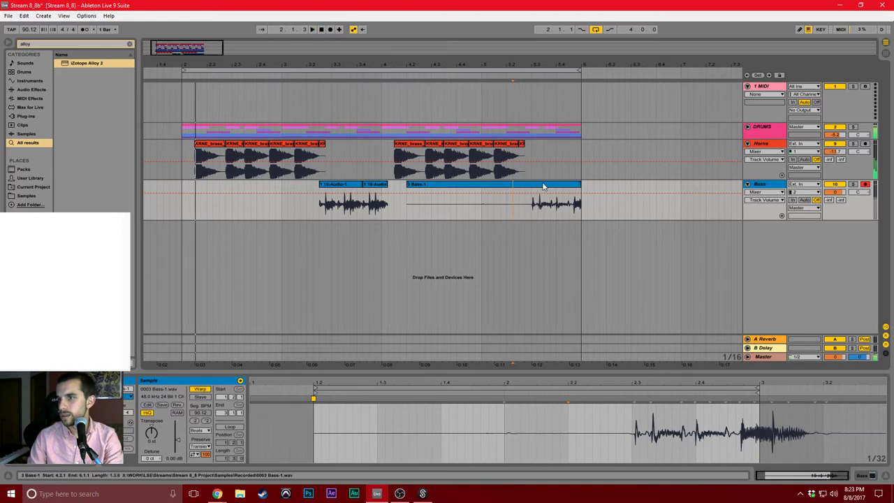
{"action": "left_click_drag", "start_coordinate": [543, 186], "coordinate": [533, 185]}
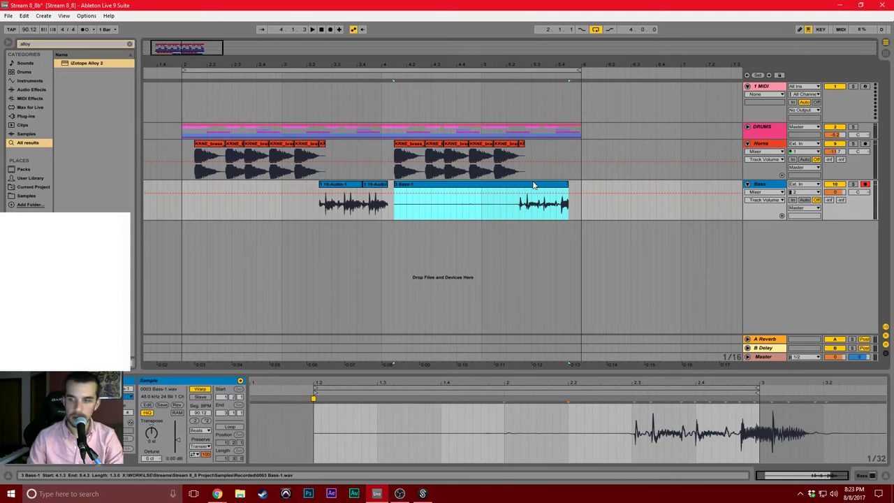
{"action": "left_click", "coordinate": [585, 432]}
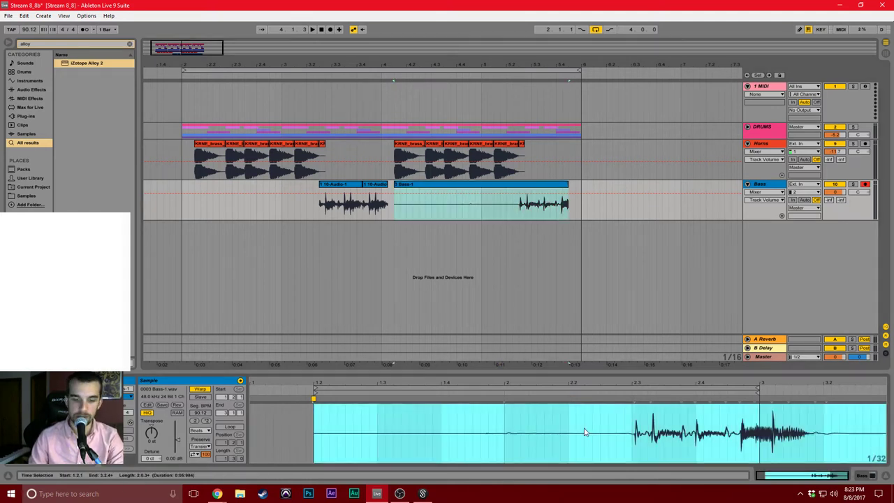
{"action": "key", "text": "ctrl+i"}
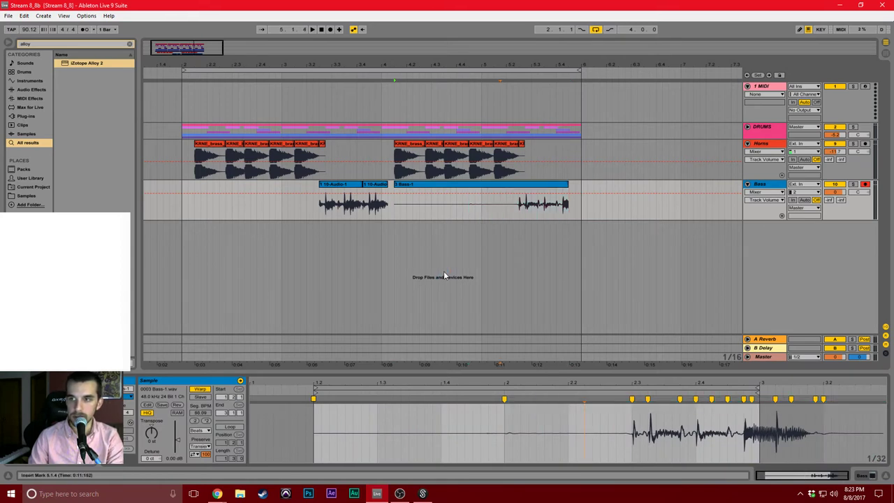
Split the new Bass clip at 5.2.3 and delete its silent opening from 4.1.3.
{"action": "left_click", "coordinate": [517, 210]}
{"action": "key", "text": "ctrl+e"}
{"action": "left_click", "coordinate": [491, 189]}
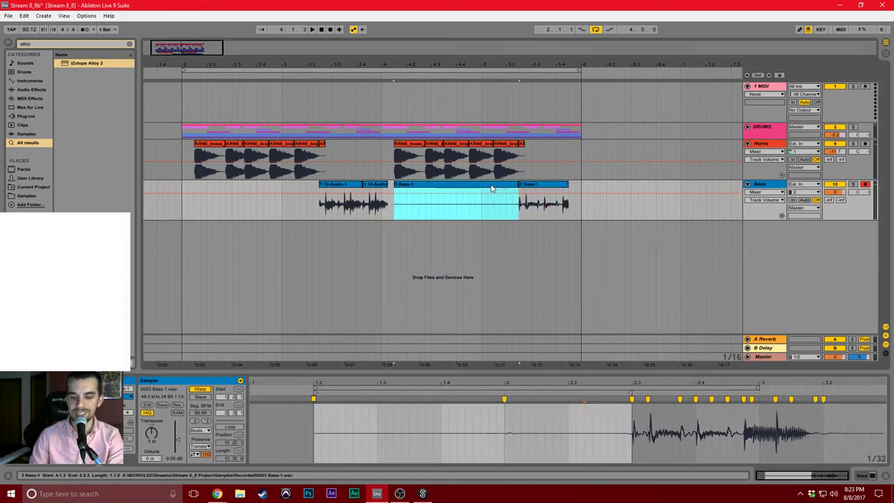
{"action": "key", "text": "Delete"}
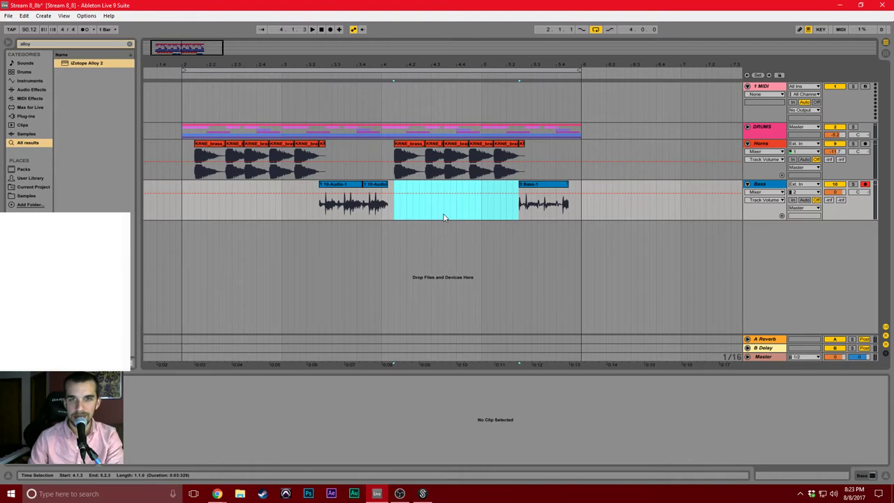
Review the audio device and latency settings in the preferences.
{"action": "left_click_drag", "start_coordinate": [0, 69], "coordinate": [0, 51]}
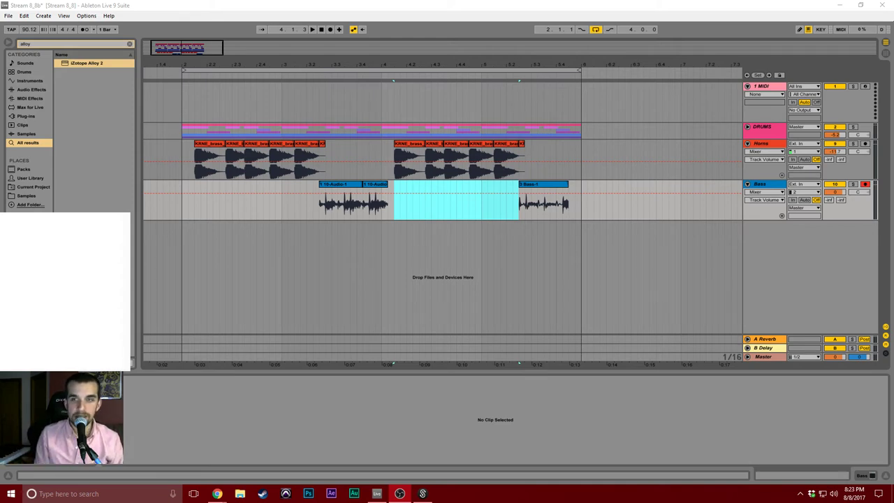
{"action": "left_click", "coordinate": [182, 190]}
{"action": "left_click", "coordinate": [87, 16]}
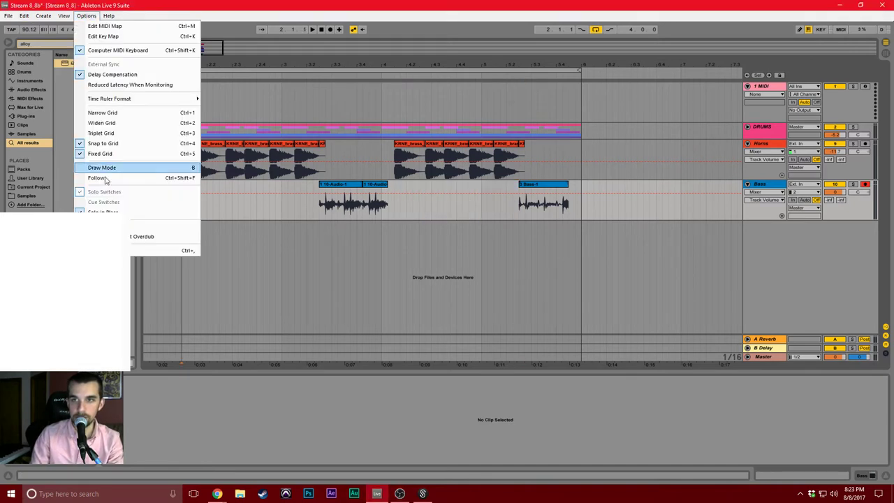
{"action": "left_click", "coordinate": [183, 249]}
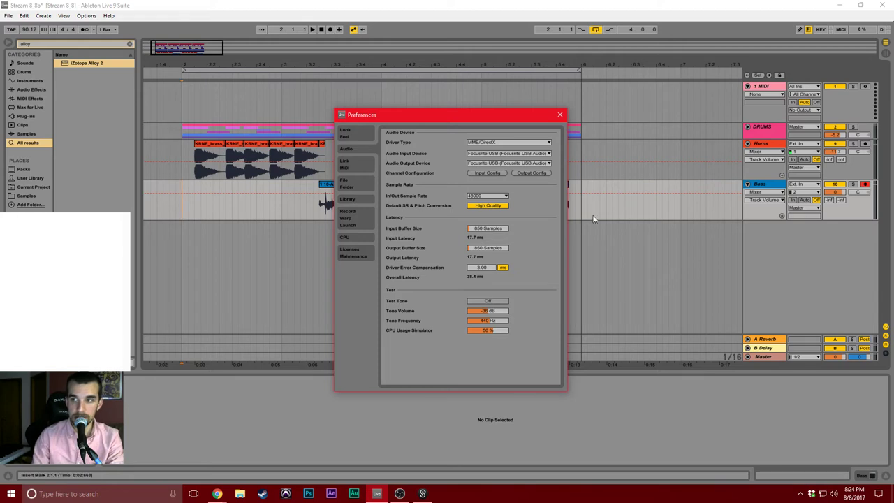
{"action": "left_click", "coordinate": [559, 115]}
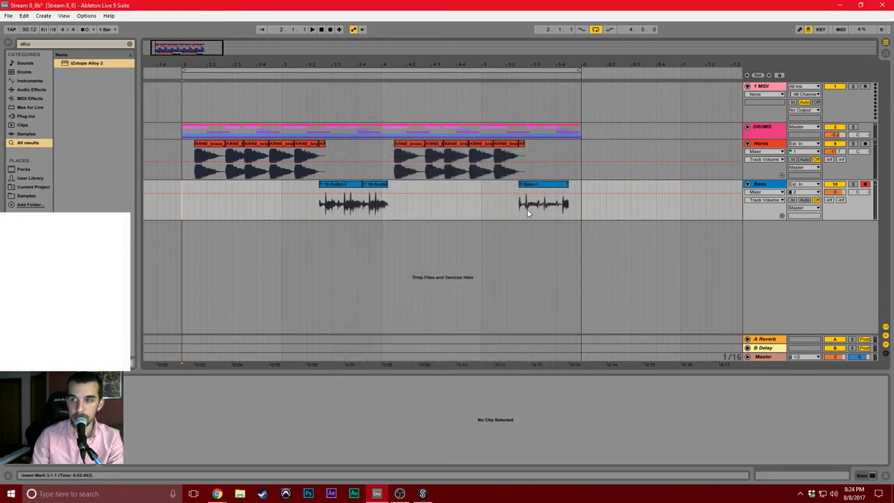
Save the set and audition the loop from 2.1.1.
{"action": "left_click", "coordinate": [514, 215]}
{"action": "key", "text": "ctrl+s"}
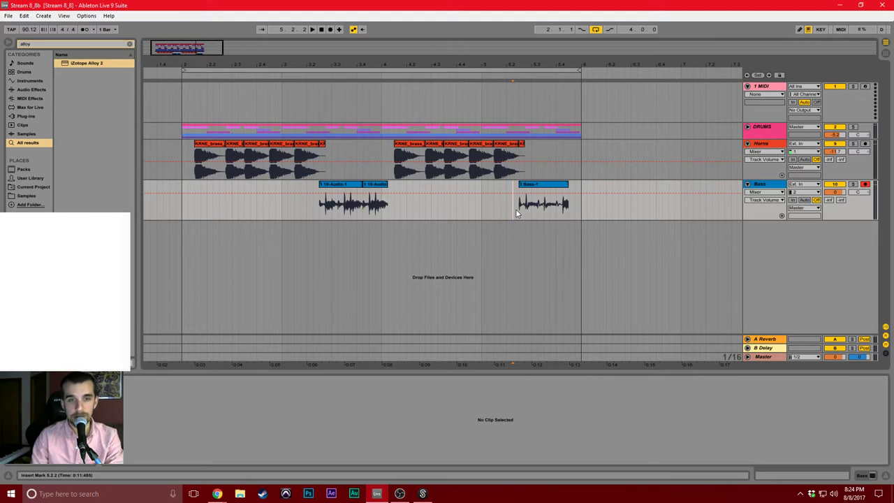
{"action": "left_click", "coordinate": [189, 190]}
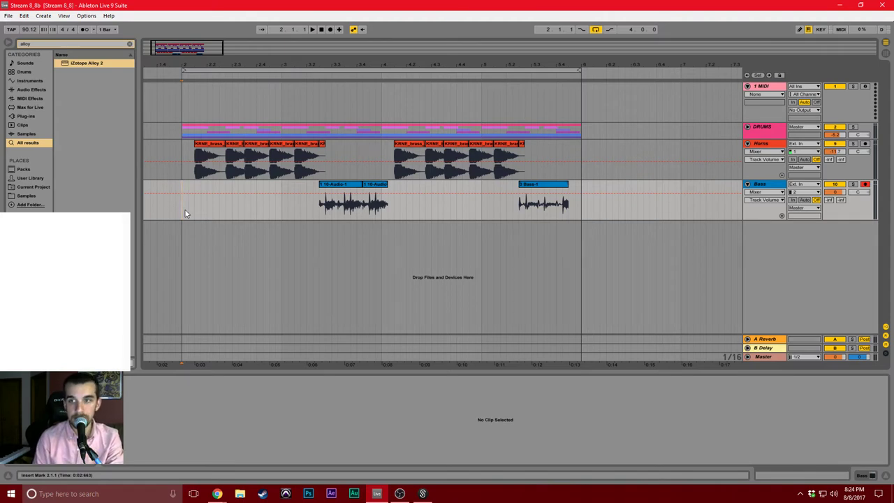
{"action": "key", "text": "space"}
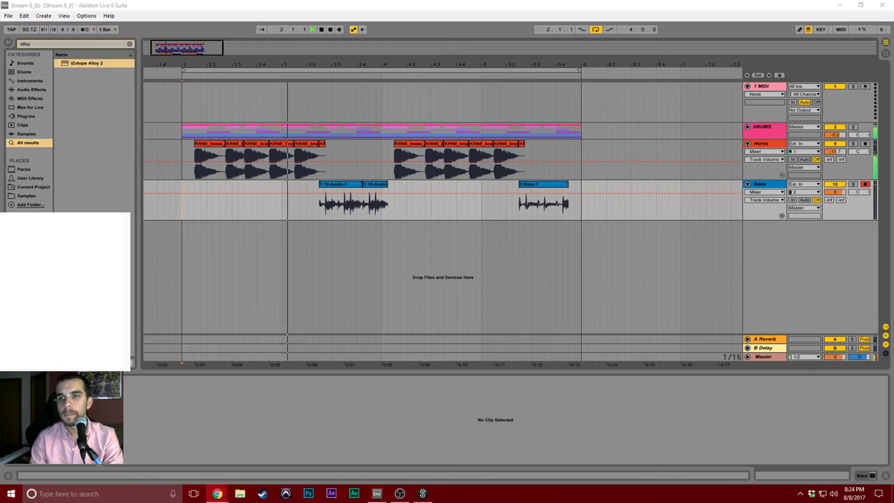
{"action": "left_click", "coordinate": [180, 273]}
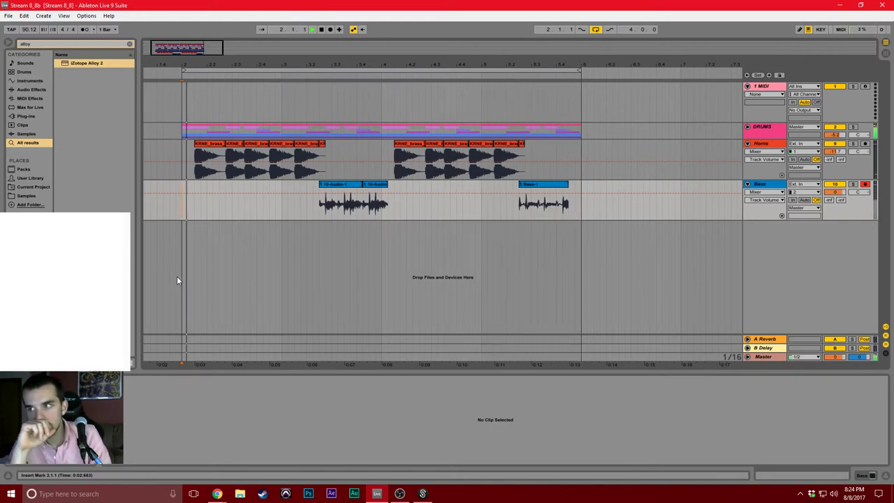
{"action": "key", "text": "space"}
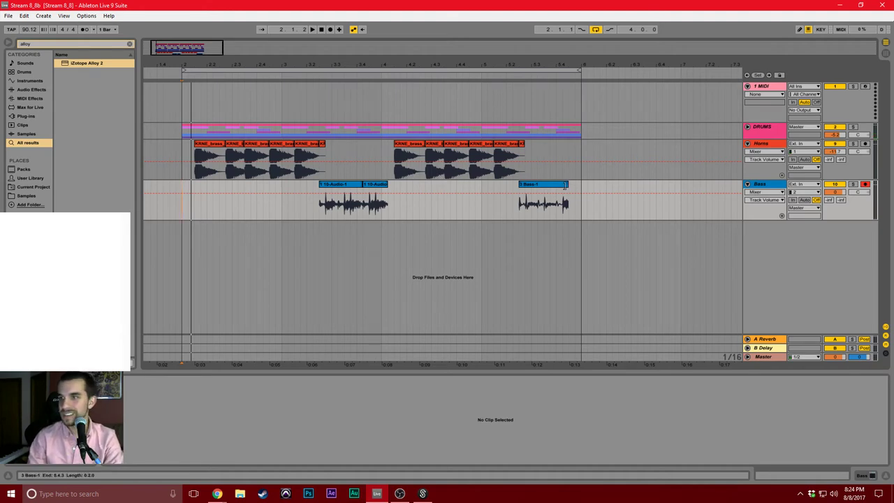
Extend the end of the last Bass clip slightly past the loop end at 6.1.1 and play it back.
{"action": "left_click_drag", "start_coordinate": [565, 185], "coordinate": [587, 185]}
{"action": "key", "text": "space"}
{"action": "key", "text": "ctrl+a"}
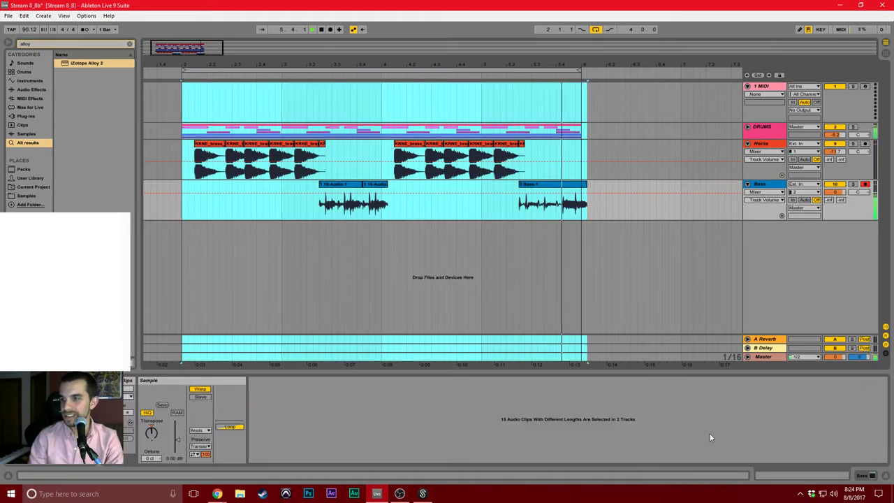
Remove the quantized warp markers from the last Bass clip and set its warp mode to Complex.
{"action": "left_click", "coordinate": [551, 211]}
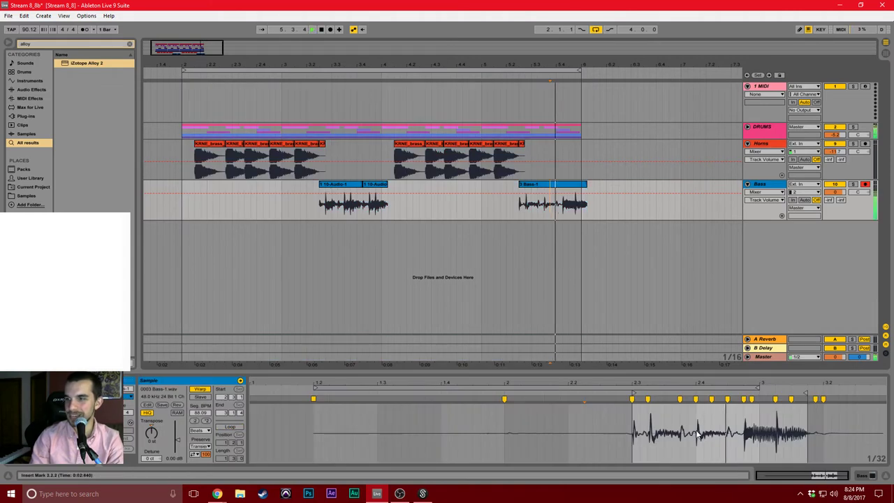
{"action": "key", "text": "ctrl+a"}
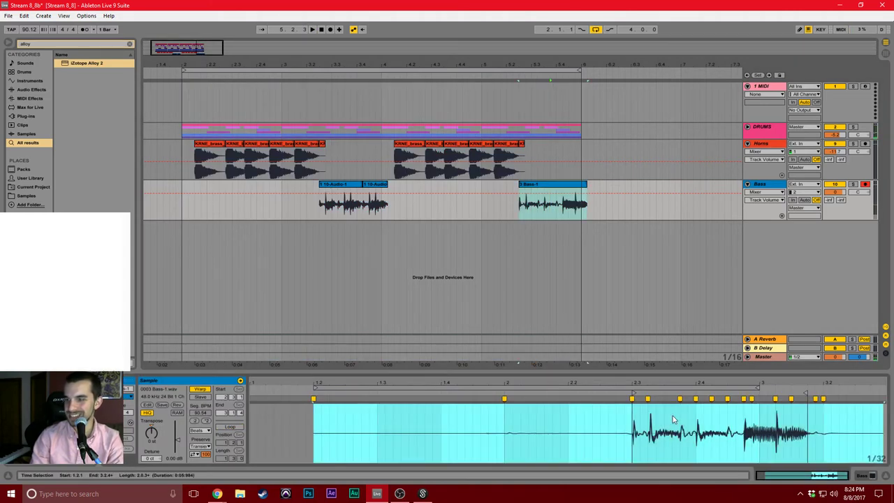
{"action": "key", "text": "Delete"}
{"action": "left_click", "coordinate": [674, 419]}
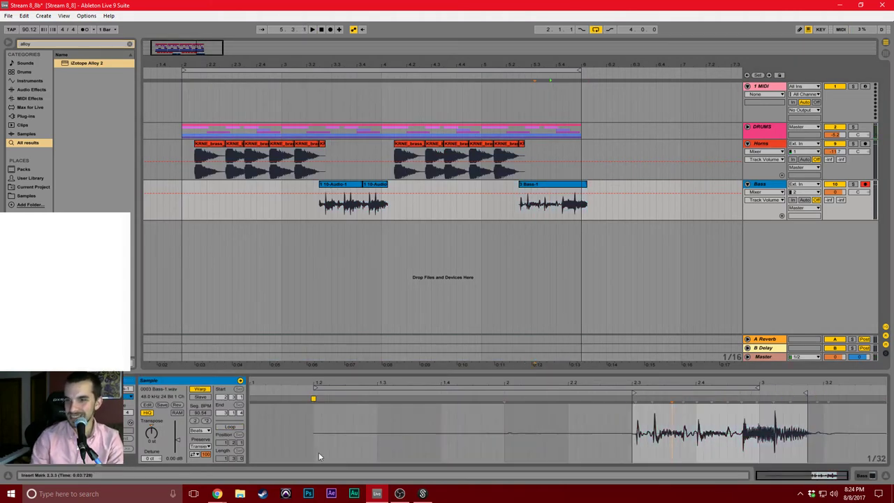
{"action": "left_click", "coordinate": [201, 430]}
{"action": "left_click", "coordinate": [201, 465]}
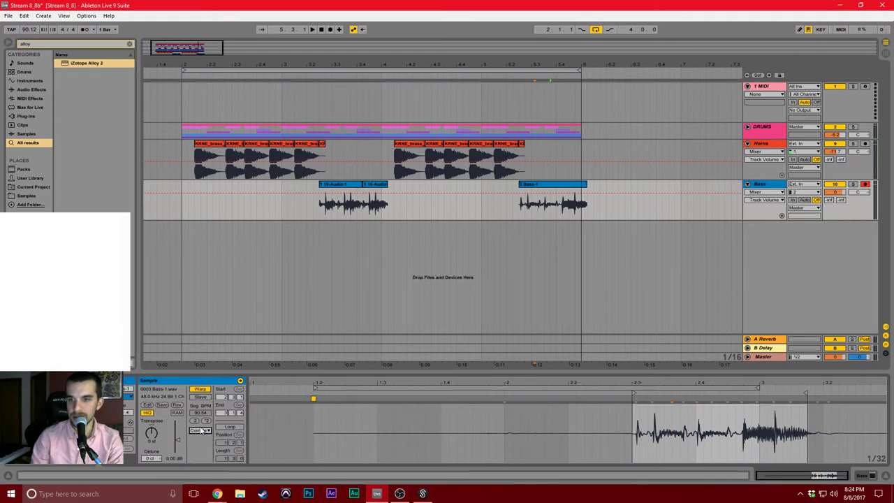
Try to warp the last Bass clip's first transient onto the clip's start at 2.3, and undo the change.
{"action": "left_click", "coordinate": [200, 430]}
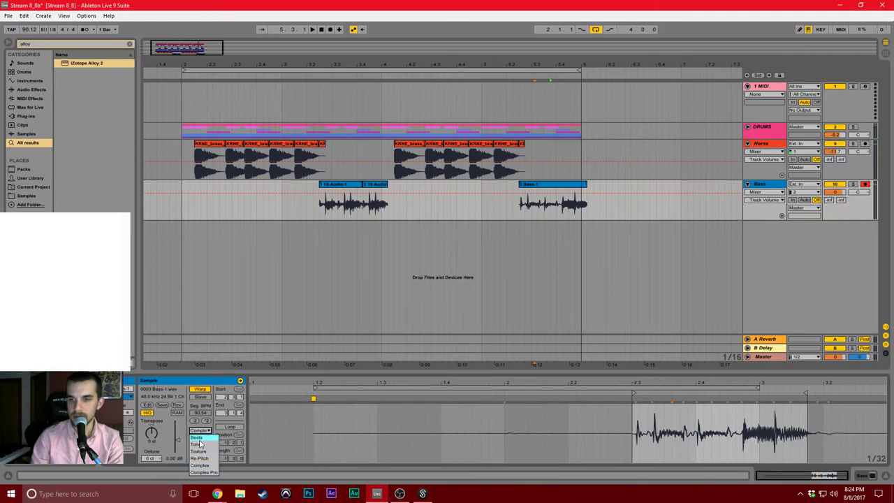
{"action": "left_click", "coordinate": [583, 456]}
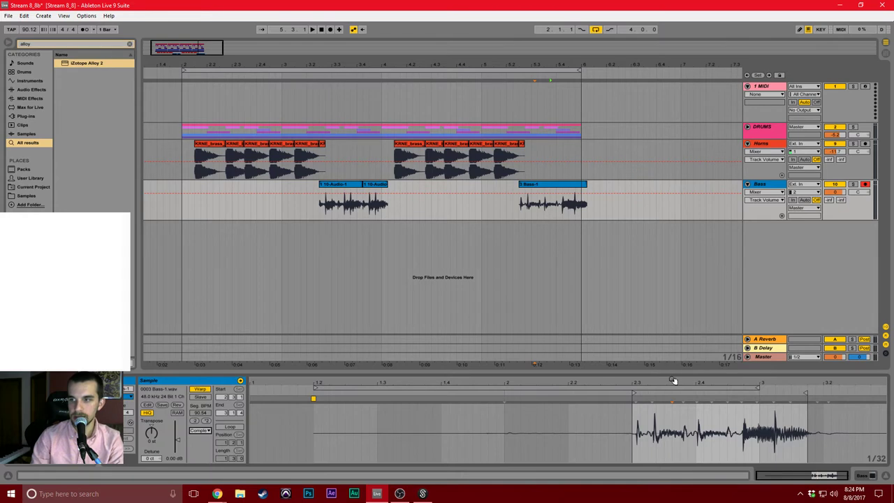
{"action": "left_click_drag", "start_coordinate": [675, 382], "coordinate": [385, 380]}
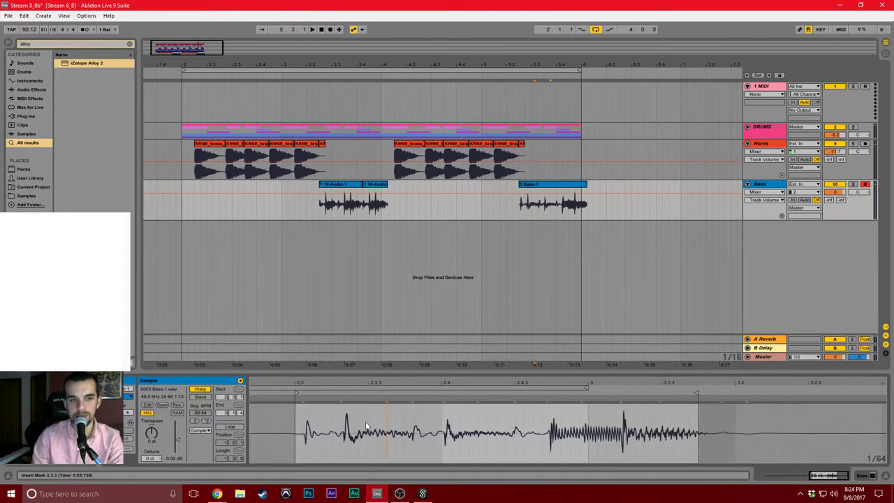
{"action": "left_click_drag", "start_coordinate": [304, 402], "coordinate": [295, 401]}
{"action": "left_click", "coordinate": [333, 412]}
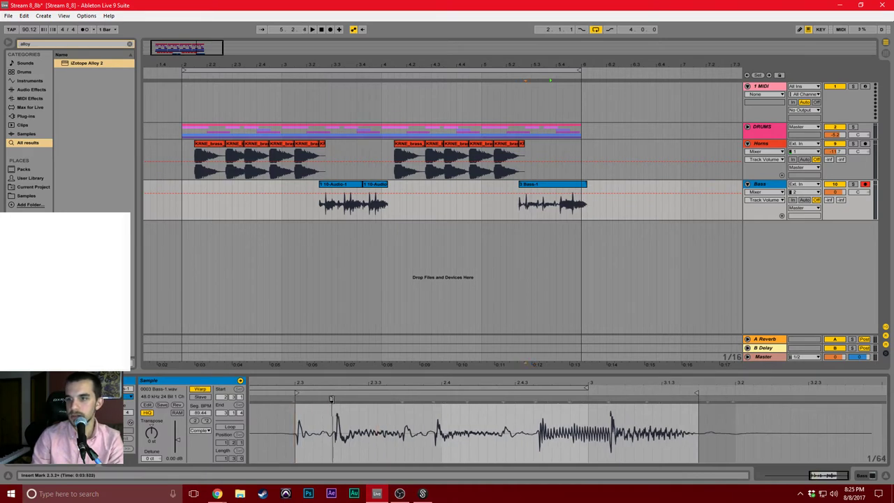
{"action": "key", "text": "ctrl+z"}
Set the last Bass clip's grid to a fixed 1/16 and quantize the whole clip to it.
{"action": "right_click", "coordinate": [331, 412]}
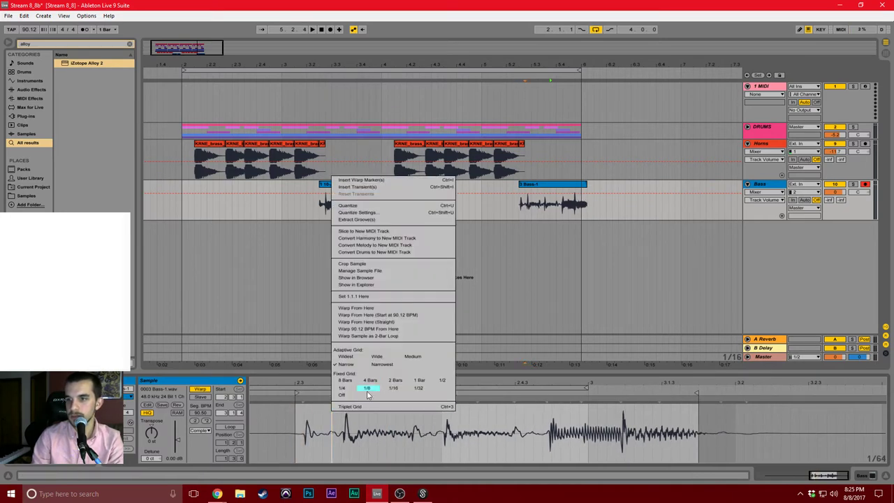
{"action": "left_click", "coordinate": [392, 388]}
{"action": "right_click", "coordinate": [381, 417]}
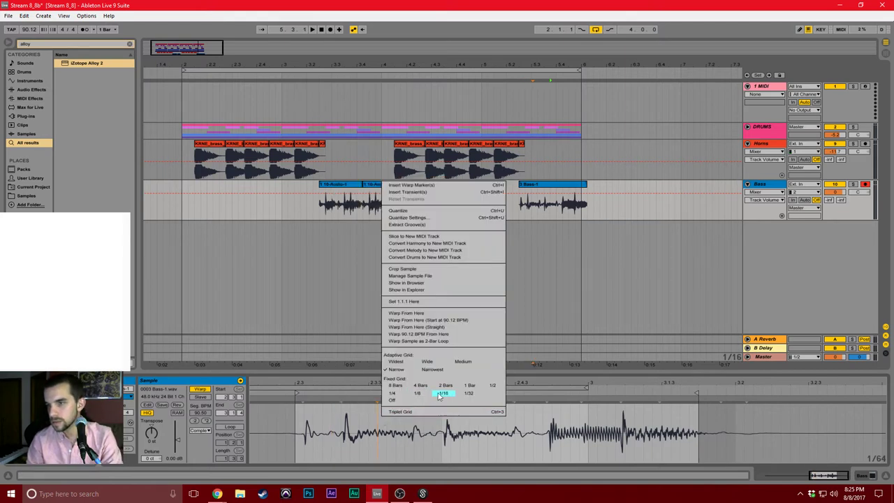
{"action": "left_click", "coordinate": [439, 395]}
{"action": "left_click", "coordinate": [413, 426]}
{"action": "key", "text": "ctrl+a"}
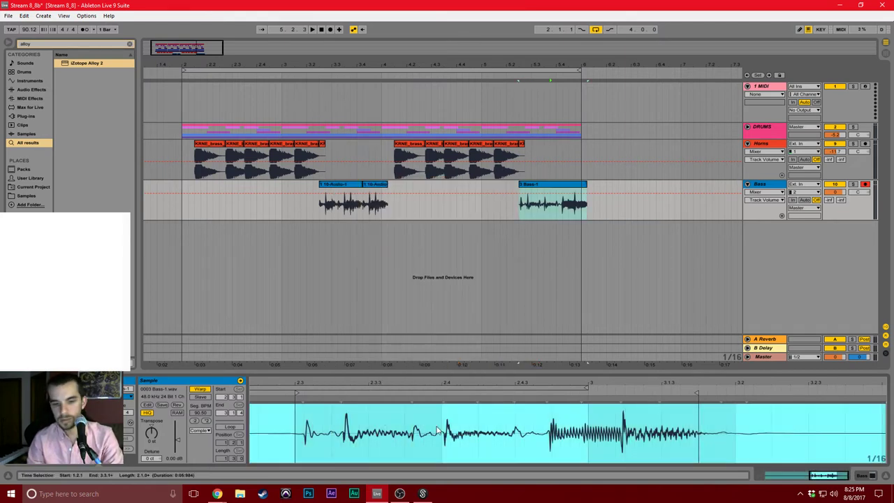
{"action": "key", "text": "ctrl+u"}
{"action": "left_click", "coordinate": [439, 433]}
Audition the quantized Bass clip by playing from 5.1.1, and select the clip.
{"action": "key", "text": "space"}
{"action": "key", "text": "space"}
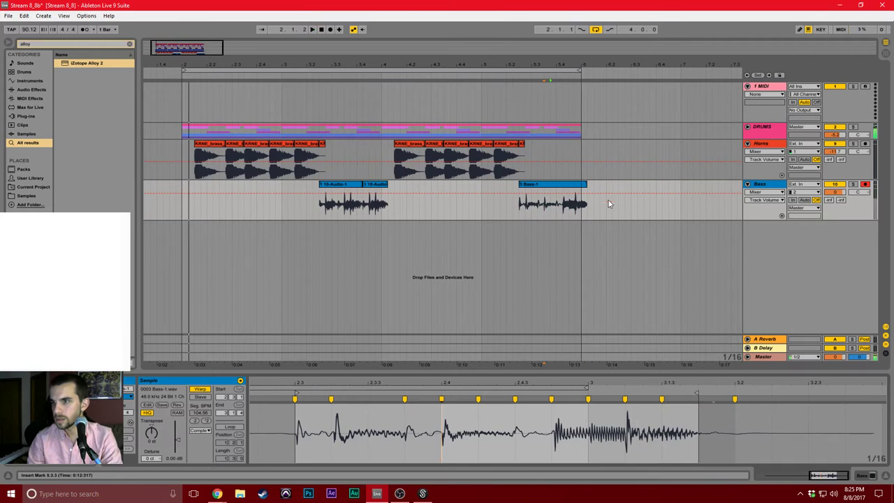
{"action": "left_click", "coordinate": [483, 210]}
{"action": "key", "text": "space"}
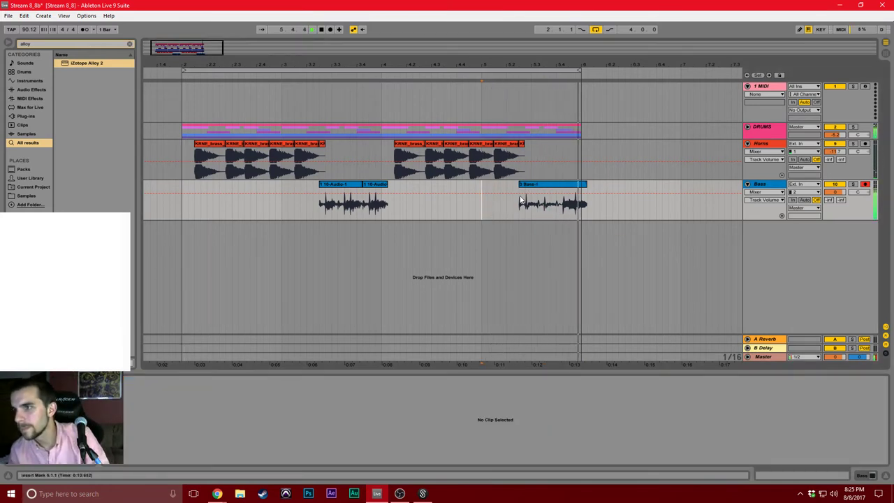
{"action": "key", "text": "space"}
{"action": "left_click", "coordinate": [548, 189]}
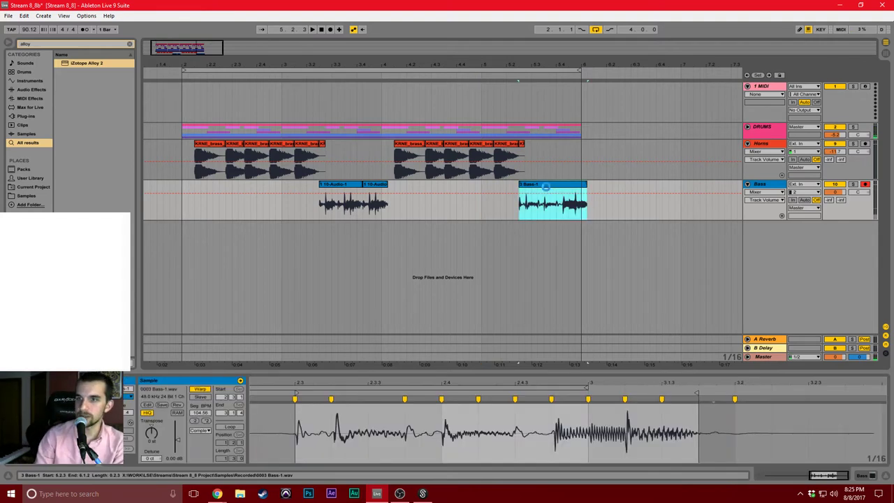
Play the whole loop from 2.1.1 to check the bass against the drums and horns.
{"action": "left_click", "coordinate": [179, 211]}
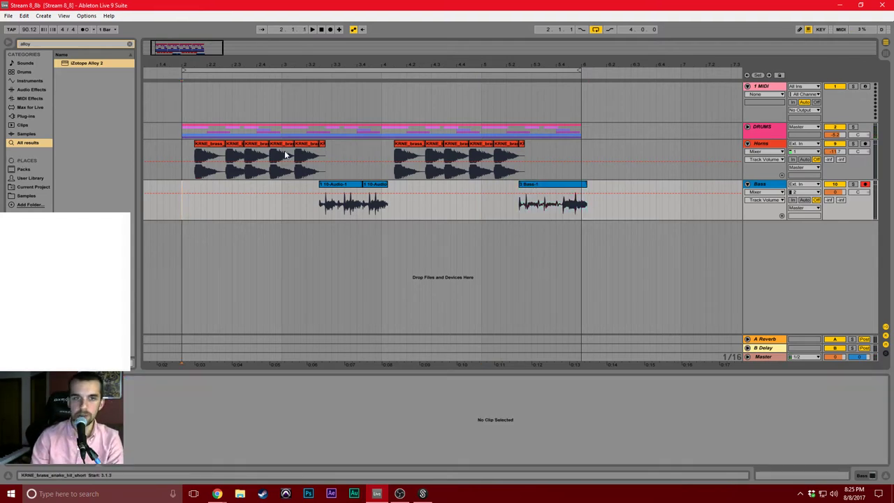
{"action": "key", "text": "space"}
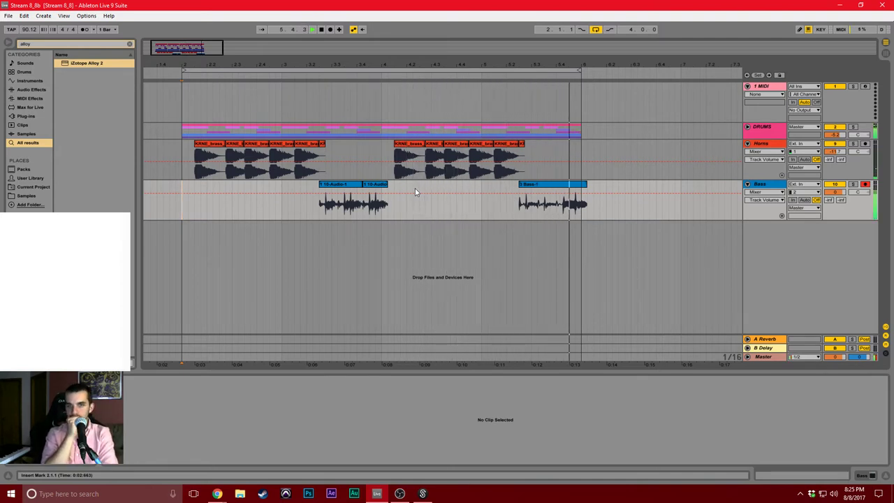
{"action": "key", "text": "space"}
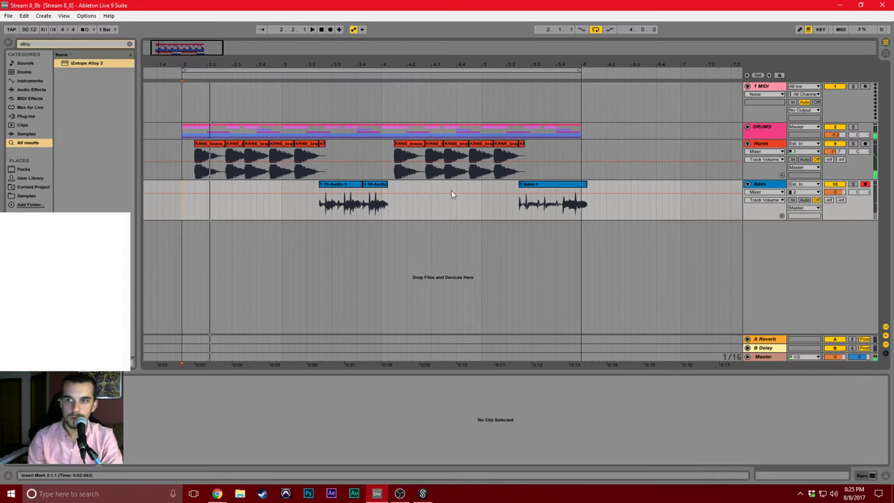
{"action": "left_click", "coordinate": [775, 189]}
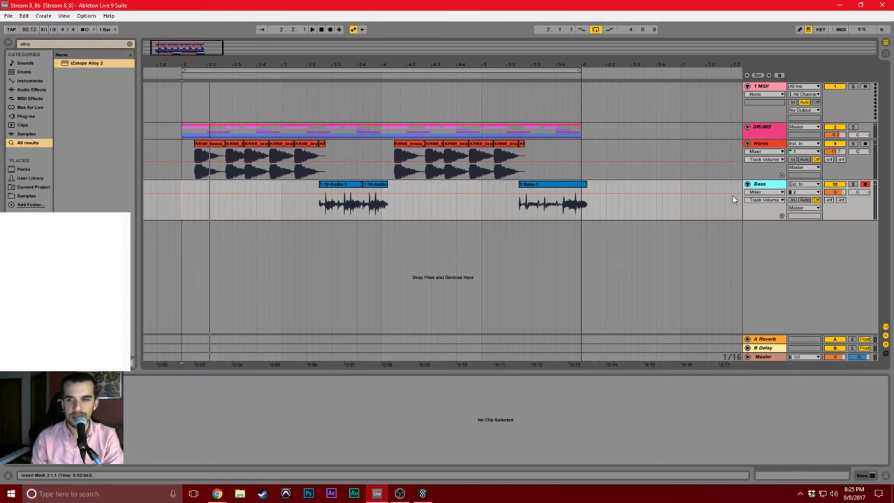
{"action": "left_click", "coordinate": [185, 250]}
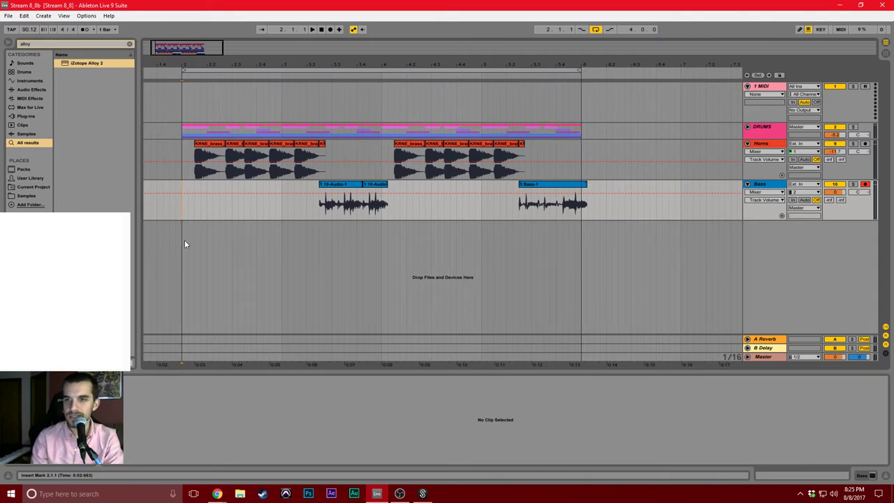
Split the last Bass clip at the loop end at 6.1.1 and delete the piece beyond it.
{"action": "left_click", "coordinate": [580, 206]}
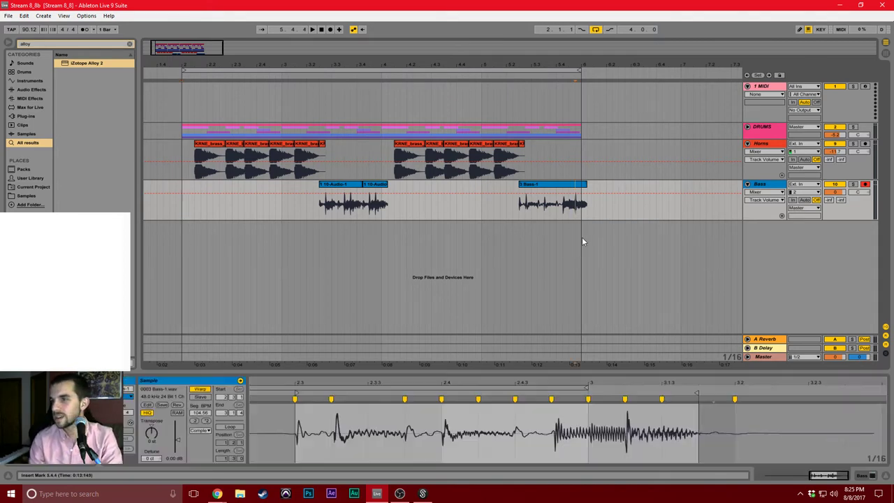
{"action": "key", "text": "ctrl+e"}
{"action": "left_click", "coordinate": [584, 185]}
{"action": "key", "text": "Delete"}
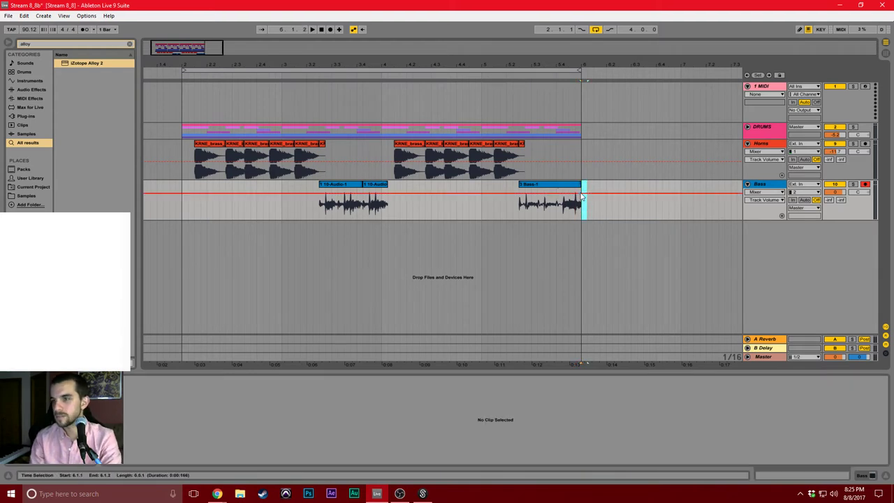
{"action": "left_click", "coordinate": [589, 213]}
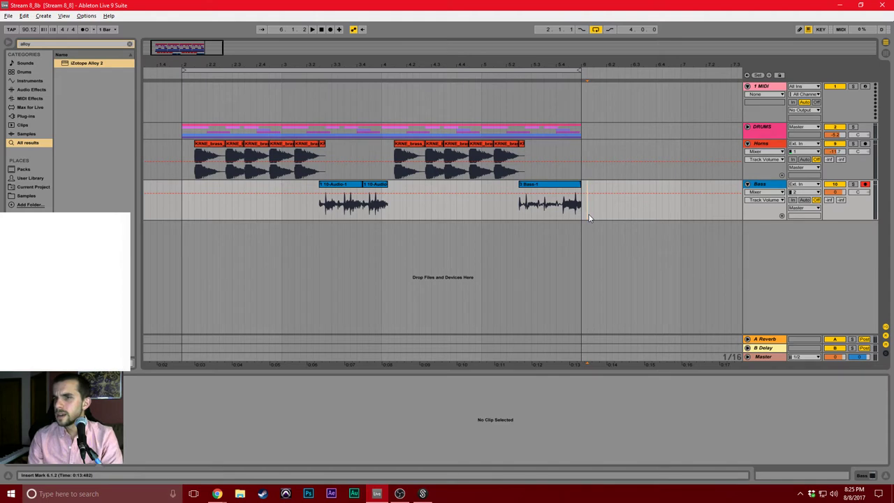
Search the browser for kontakt and add Kontakt 5 as a new track below Bass.
{"action": "left_click", "coordinate": [49, 118]}
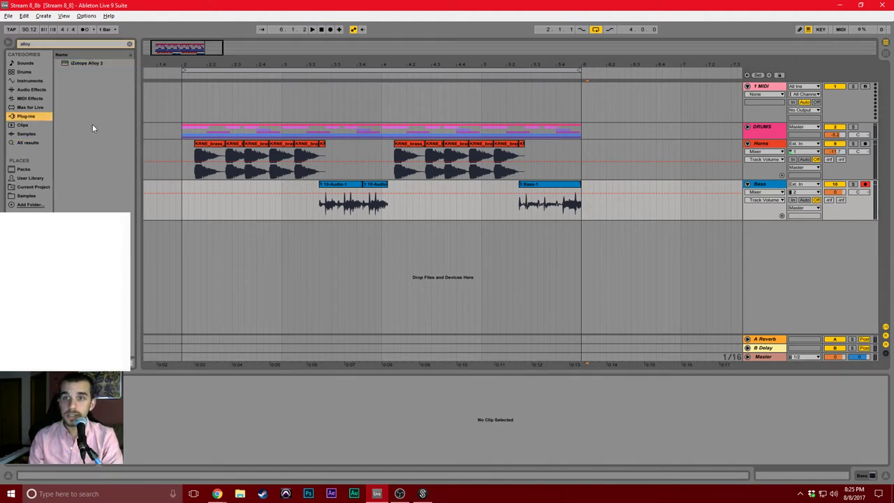
{"action": "left_click", "coordinate": [130, 45]}
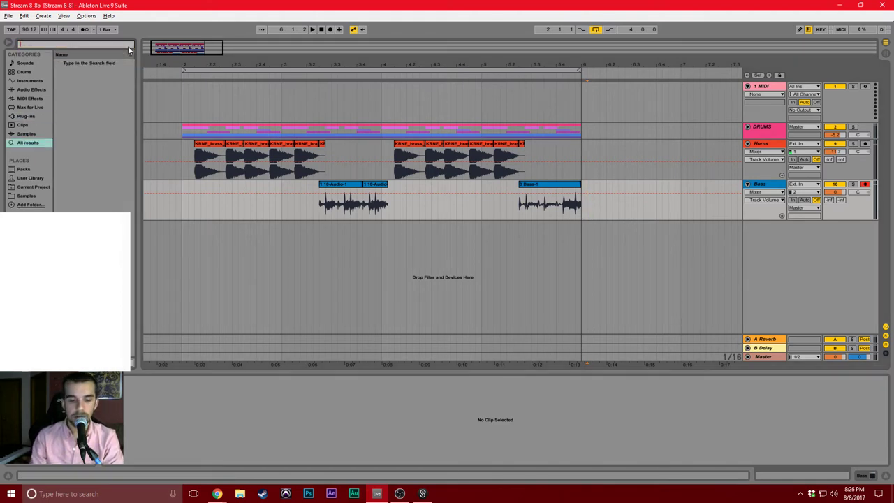
{"action": "type", "text": "kontakt"}
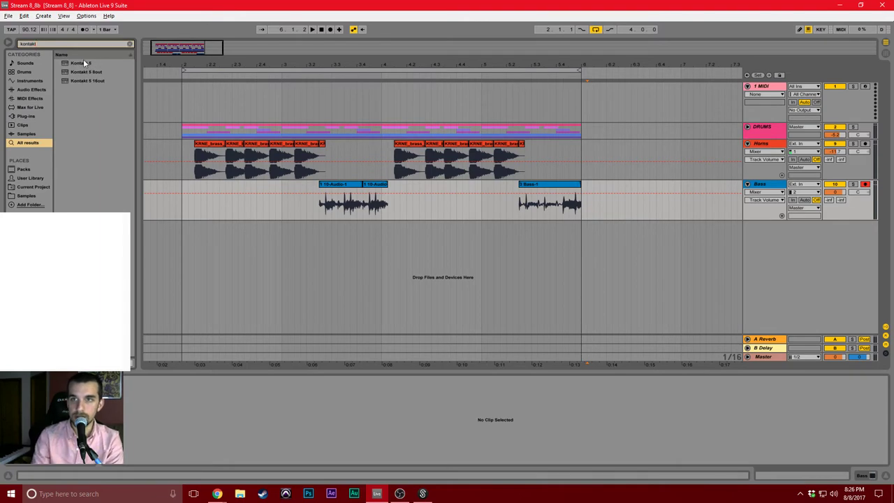
{"action": "left_click_drag", "start_coordinate": [83, 63], "coordinate": [227, 236]}
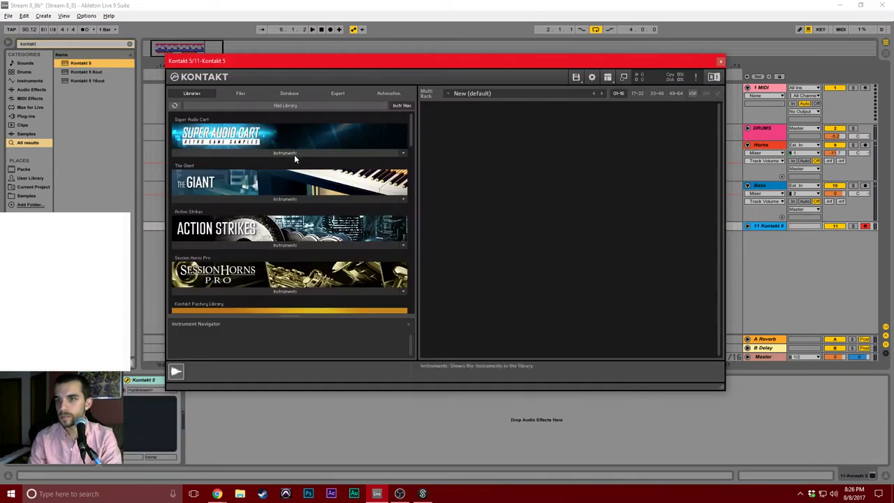
Load String Ensemble from the Kontakt Factory Library's VSL Strings, select the Staccato articulation and close the plug-in window.
{"action": "scroll", "coordinate": [294, 155], "scroll_direction": "down", "scroll_amount": 2}
{"action": "scroll", "coordinate": [273, 250], "scroll_direction": "down", "scroll_amount": 1}
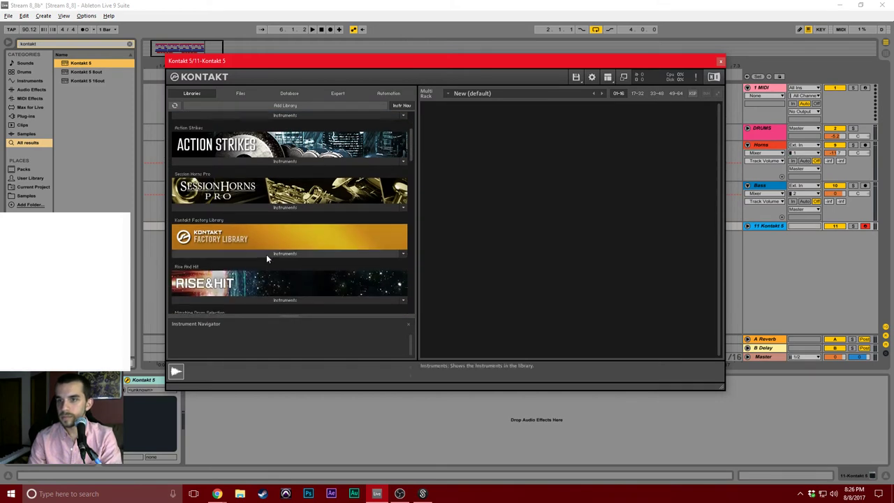
{"action": "left_click", "coordinate": [266, 254]}
{"action": "left_click", "coordinate": [218, 238]}
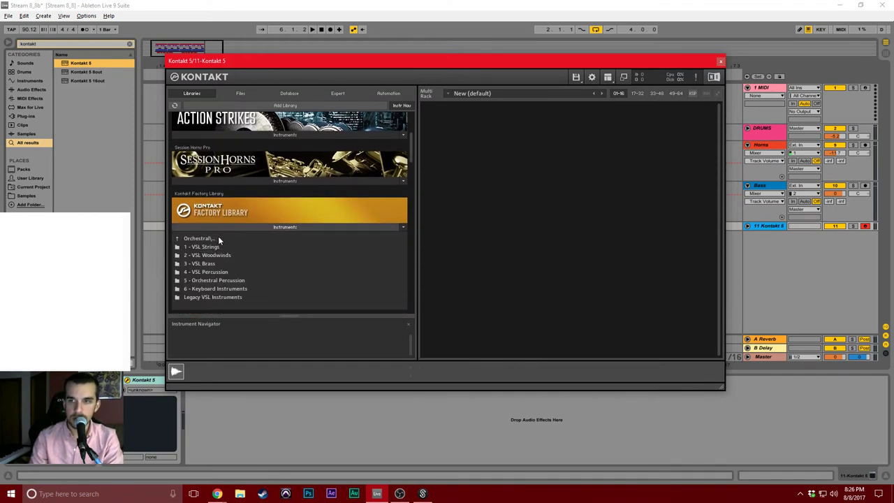
{"action": "left_click", "coordinate": [220, 246]}
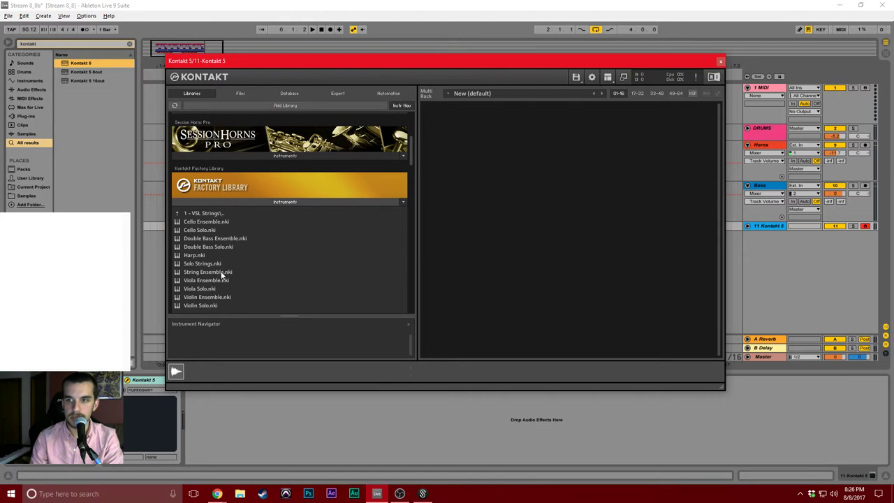
{"action": "left_click_drag", "start_coordinate": [222, 273], "coordinate": [461, 188]}
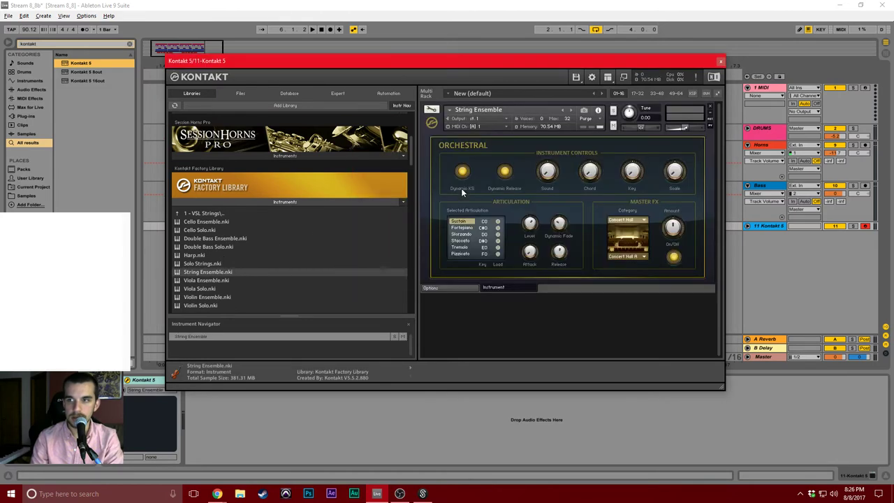
{"action": "left_click", "coordinate": [461, 241]}
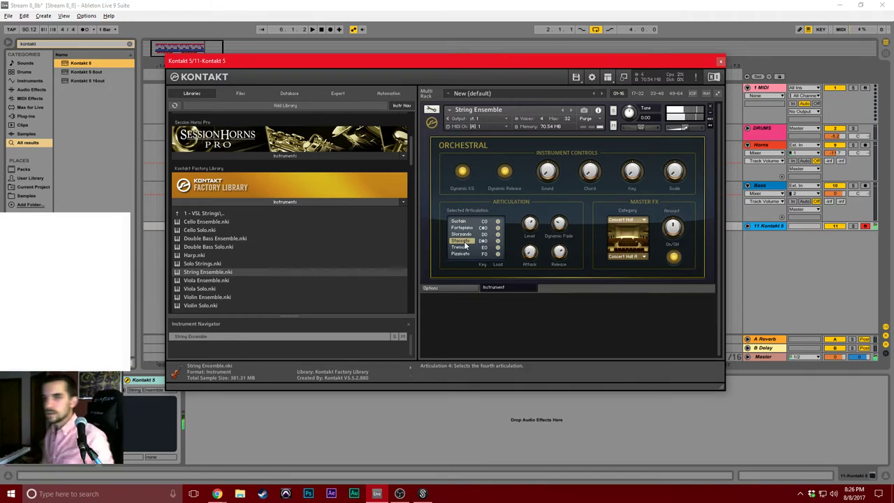
{"action": "left_click", "coordinate": [721, 61]}
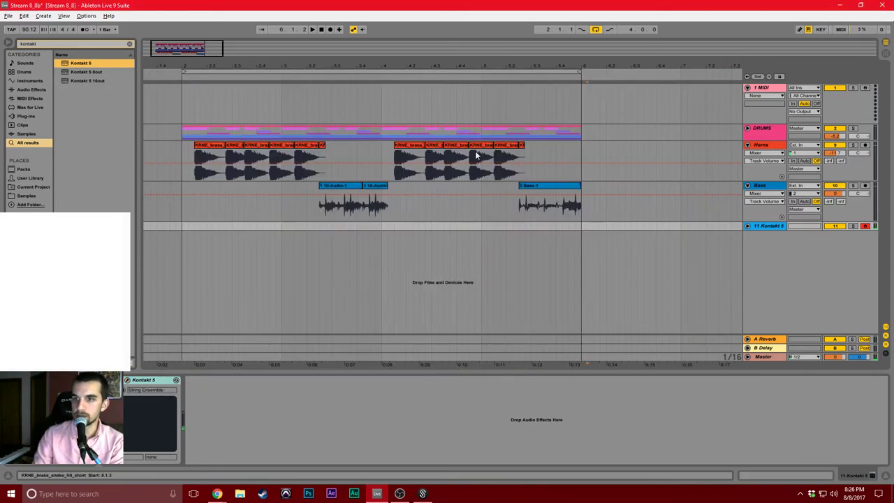
Record a MIDI take of string chords on the Kontakt 5 track starting at 2.1.1.
{"action": "left_click", "coordinate": [183, 229]}
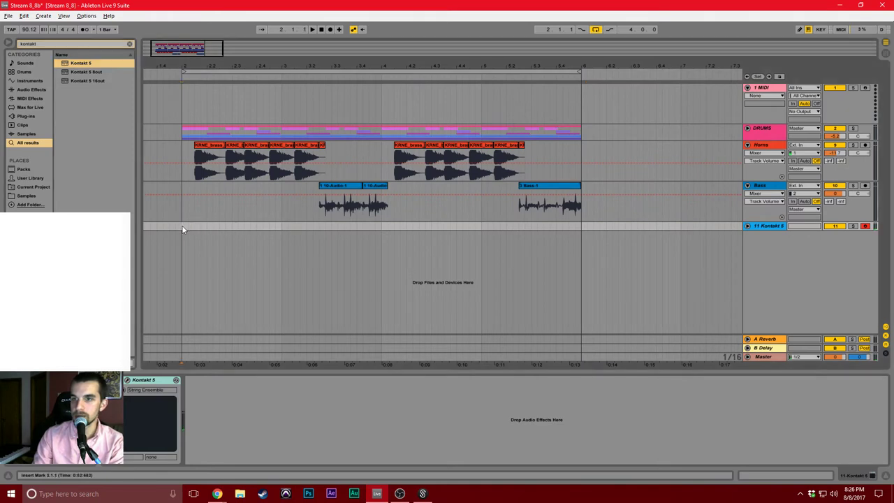
{"action": "left_click", "coordinate": [330, 30]}
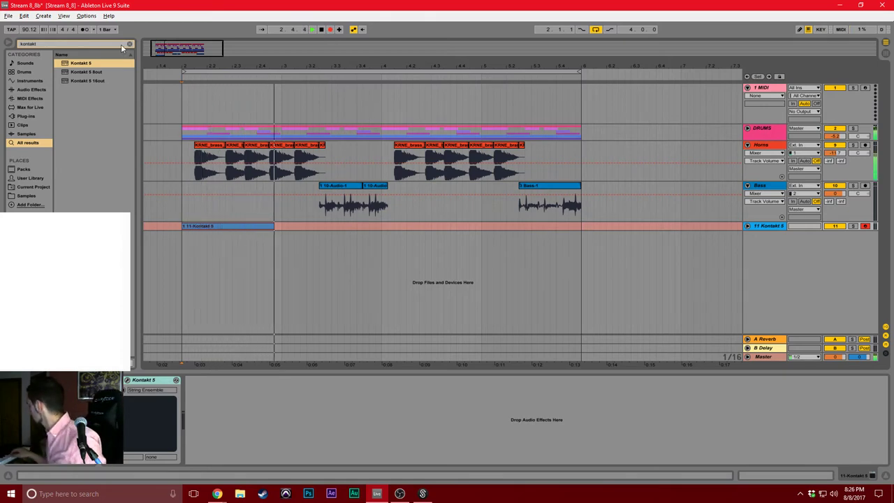
{"action": "key", "text": "space"}
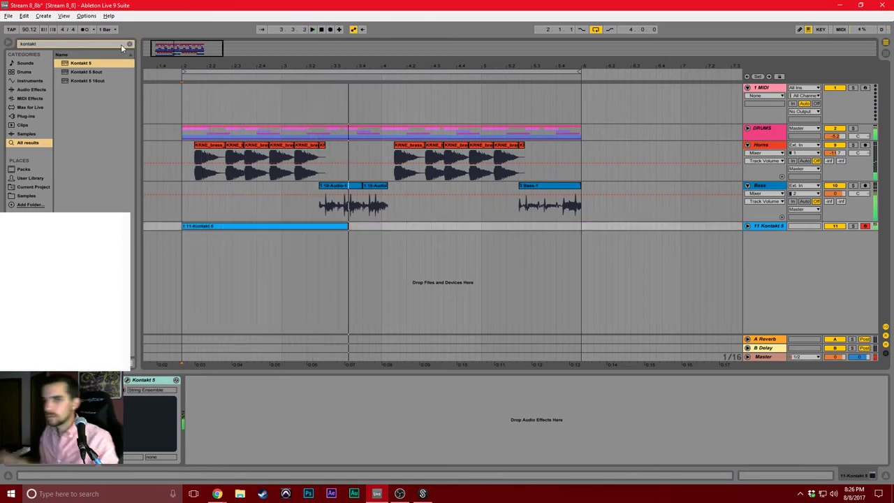
Unfold the Kontakt 5 track, open its recorded clip in an enlarged note editor and fold the view to the used notes.
{"action": "left_click", "coordinate": [746, 226]}
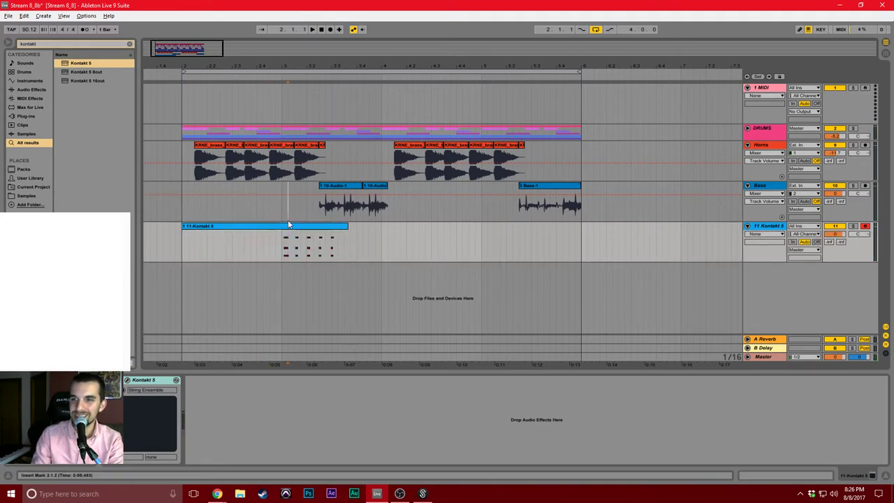
{"action": "double_click", "coordinate": [267, 251]}
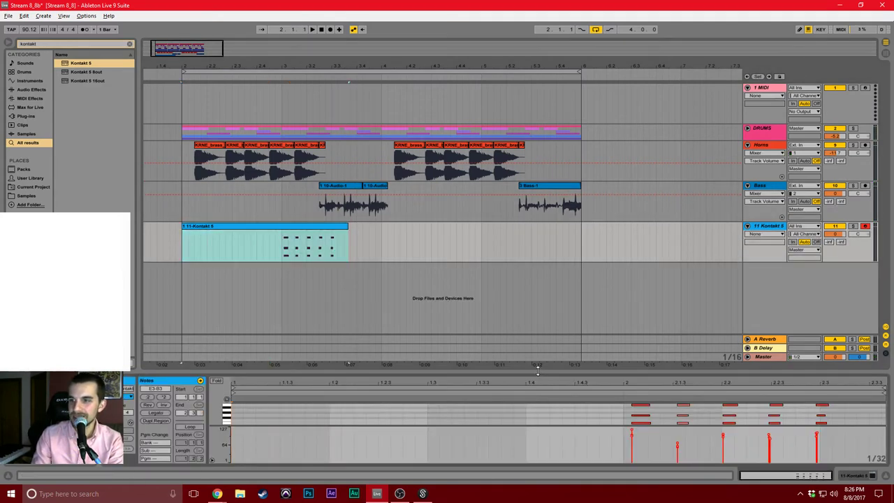
{"action": "left_click_drag", "start_coordinate": [532, 379], "coordinate": [532, 222]}
{"action": "left_click", "coordinate": [586, 279]}
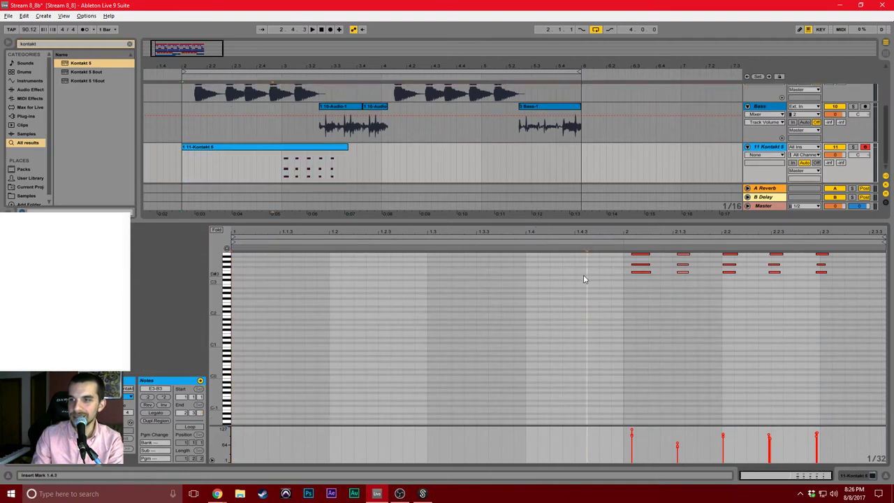
{"action": "left_click", "coordinate": [218, 230]}
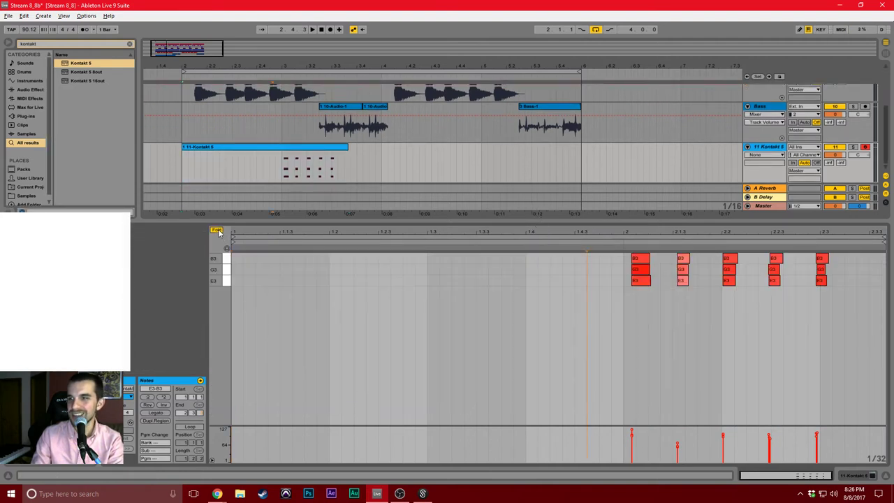
Select all the recorded string chords in the note editor and quantize them to a 1/8 grid.
{"action": "left_click", "coordinate": [464, 287]}
{"action": "left_click_drag", "start_coordinate": [584, 253], "coordinate": [858, 311]}
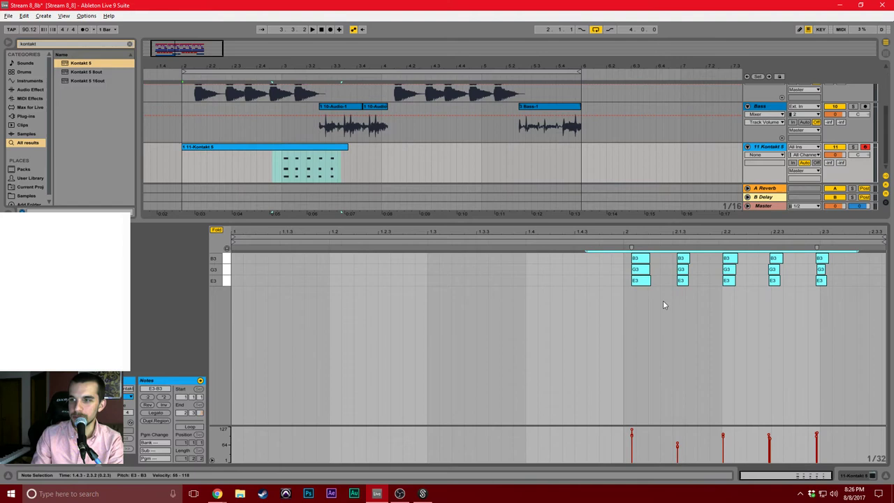
{"action": "right_click", "coordinate": [541, 346]}
{"action": "left_click", "coordinate": [585, 312]}
{"action": "key", "text": "ctrl+u"}
{"action": "left_click", "coordinate": [586, 312]}
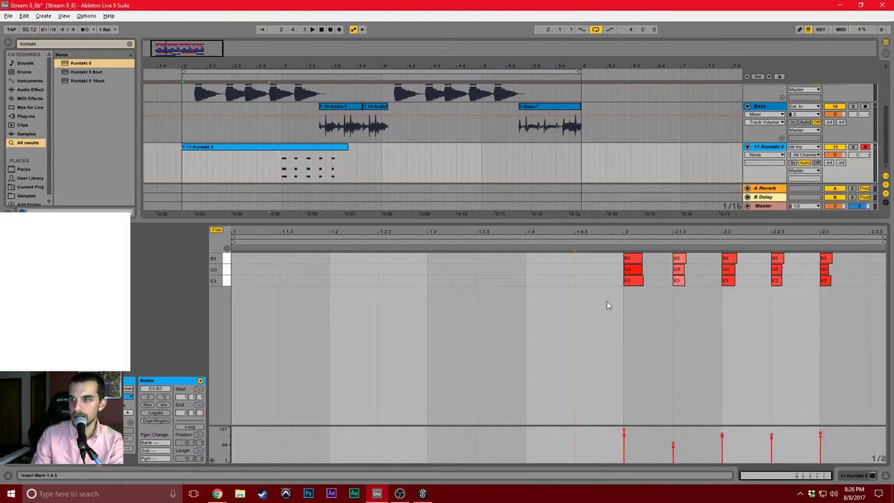
Move all the quantized string chords to the beginning of the clip, so the first chord starts at 1.1.1.
{"action": "left_click_drag", "start_coordinate": [608, 305], "coordinate": [867, 253]}
{"action": "left_click_drag", "start_coordinate": [628, 280], "coordinate": [229, 282]}
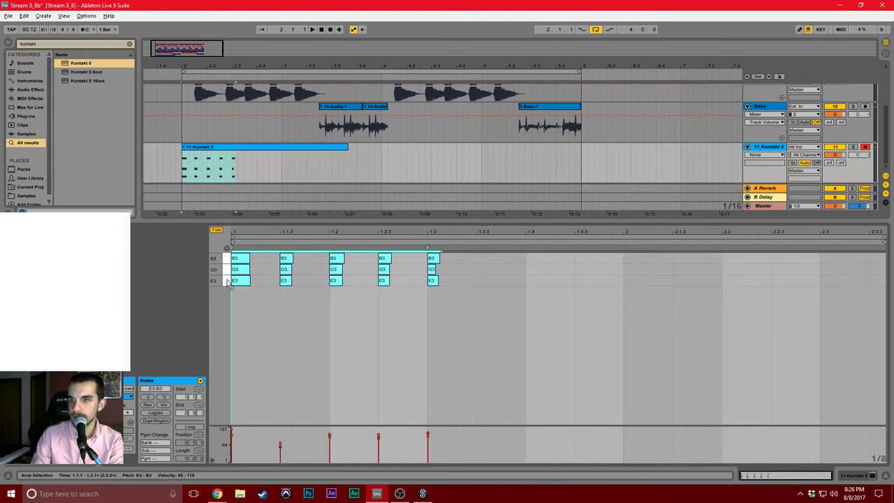
{"action": "left_click", "coordinate": [325, 281]}
Split the Kontakt 5 clip at 2.3.1 and delete the part after the split.
{"action": "left_click", "coordinate": [229, 170]}
{"action": "key", "text": "ctrl+e"}
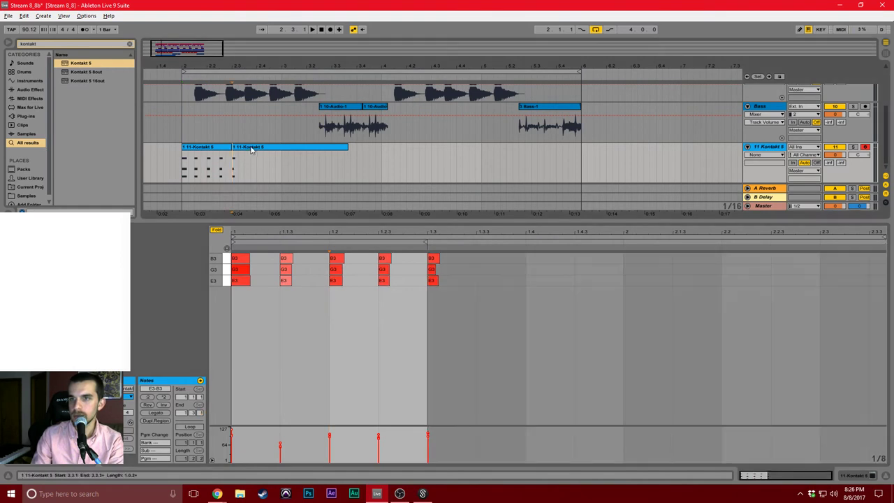
{"action": "left_click", "coordinate": [251, 148]}
{"action": "key", "text": "Delete"}
{"action": "left_click", "coordinate": [248, 150]}
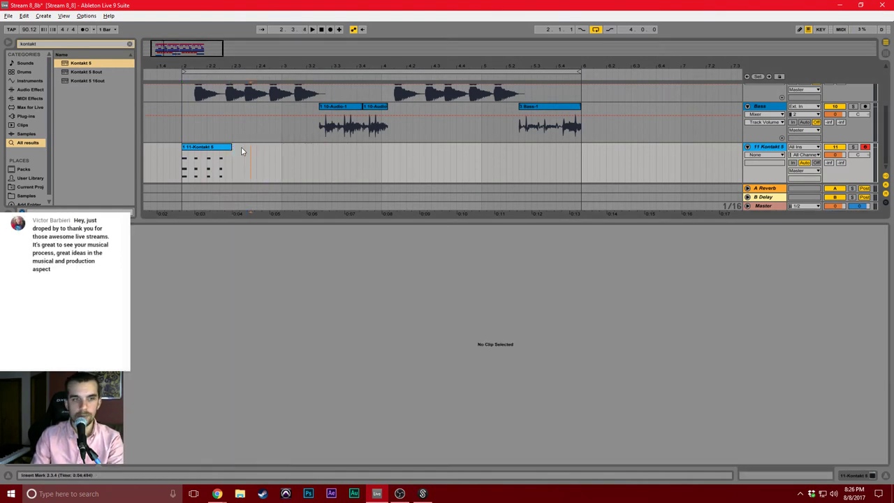
Duplicate the short Kontakt 5 clip seven times to fill the loop up to bar 6 and play it.
{"action": "left_click", "coordinate": [189, 147]}
{"action": "key", "text": "ctrl+d"}
{"action": "key", "text": "ctrl+d"}
{"action": "key", "text": "ctrl+d"}
{"action": "key", "text": "ctrl+d"}
{"action": "key", "text": "ctrl+d"}
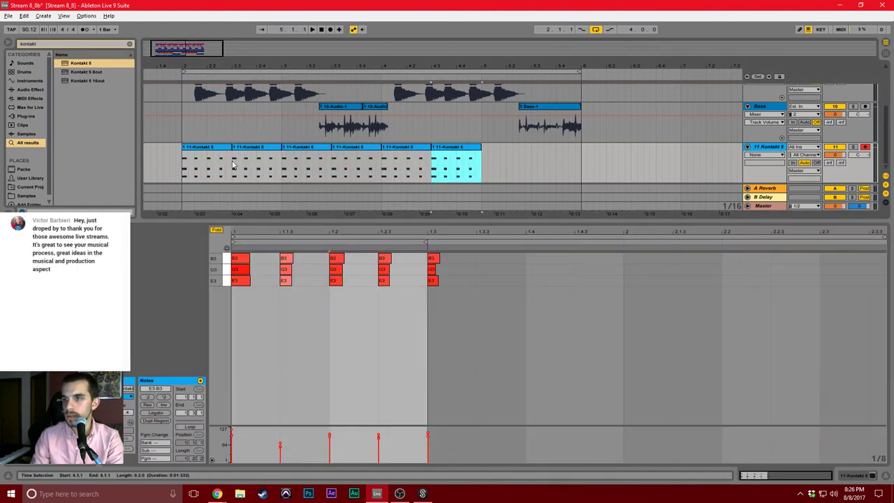
{"action": "key", "text": "ctrl+d"}
{"action": "key", "text": "ctrl+d"}
{"action": "key", "text": "space"}
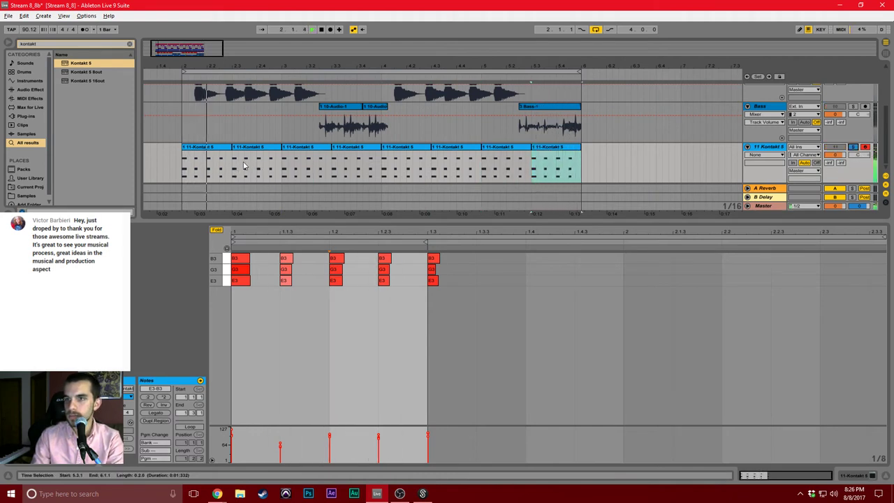
{"action": "left_click", "coordinate": [294, 322]}
{"action": "key", "text": "ctrl+a"}
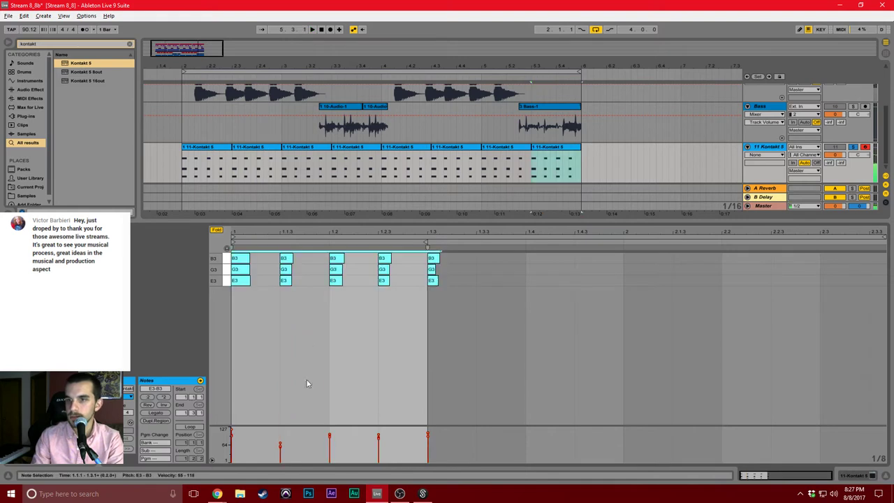
{"action": "left_click", "coordinate": [280, 448]}
{"action": "key", "text": "ctrl+a"}
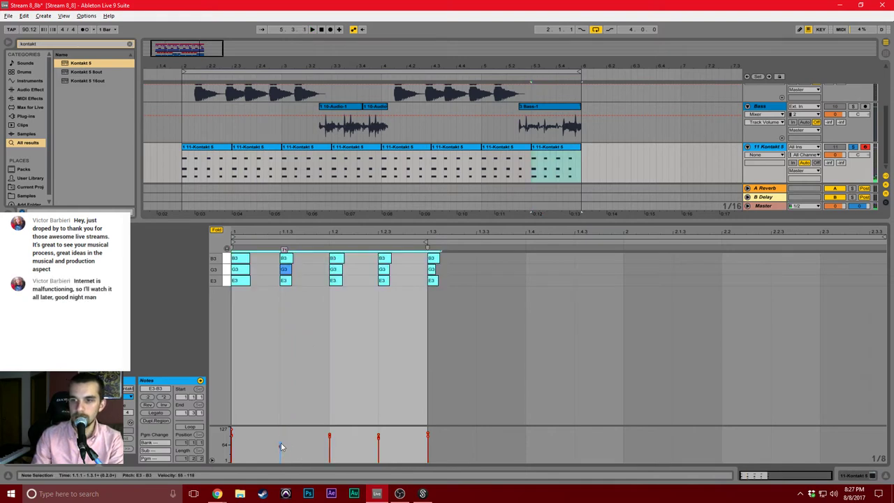
{"action": "left_click", "coordinate": [196, 159]}
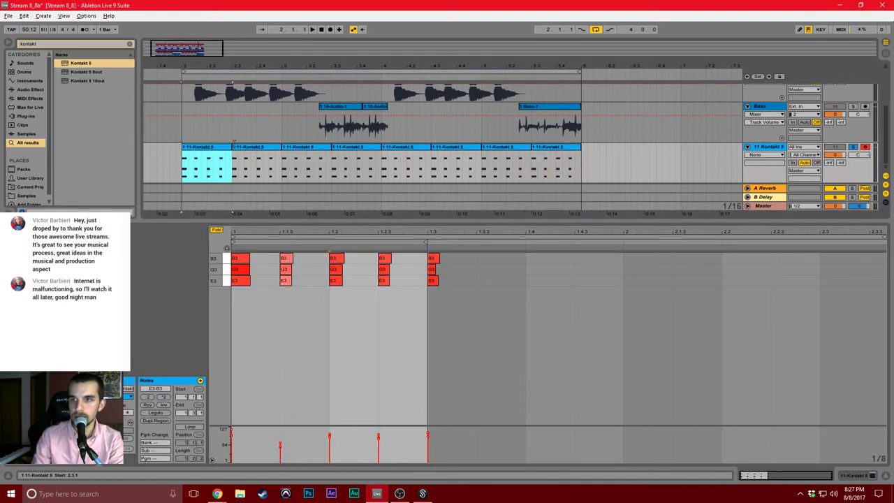
{"action": "left_click_drag", "start_coordinate": [229, 146], "coordinate": [350, 149]}
{"action": "key", "text": "ctrl+z"}
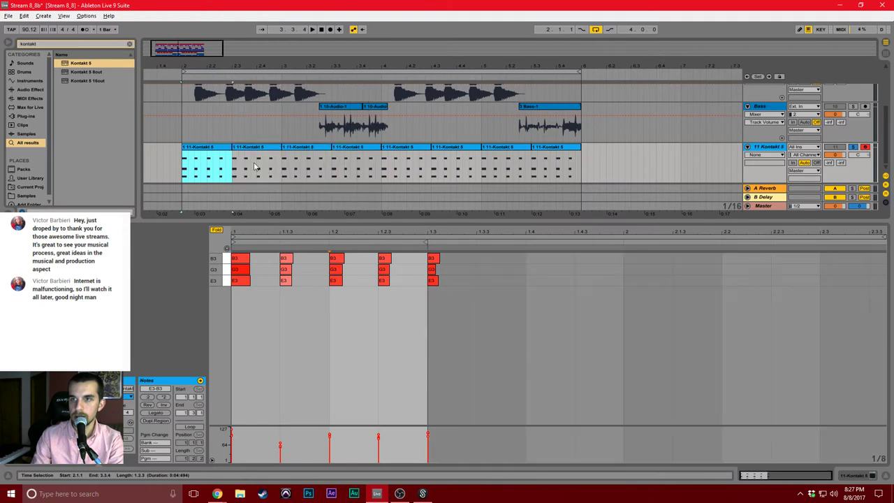
Turn on looping for the first Kontakt 5 clip and extend it over the copies to bar 6.
{"action": "left_click", "coordinate": [215, 150]}
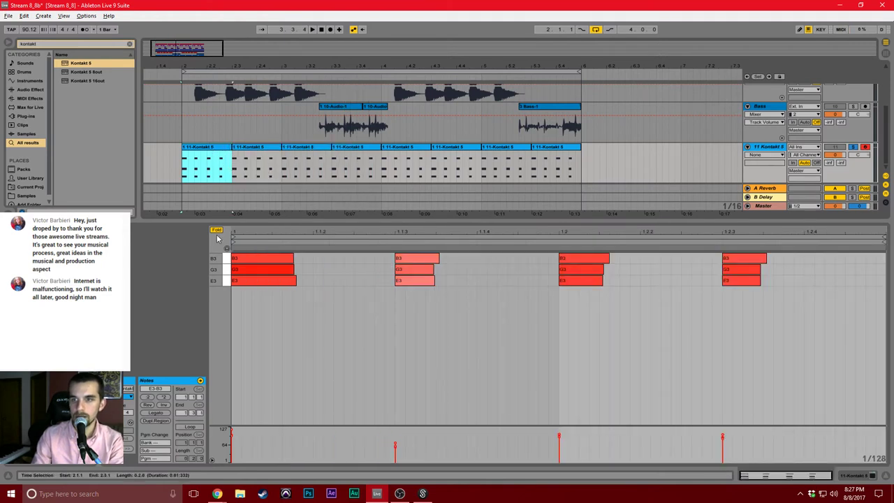
{"action": "left_click", "coordinate": [190, 426]}
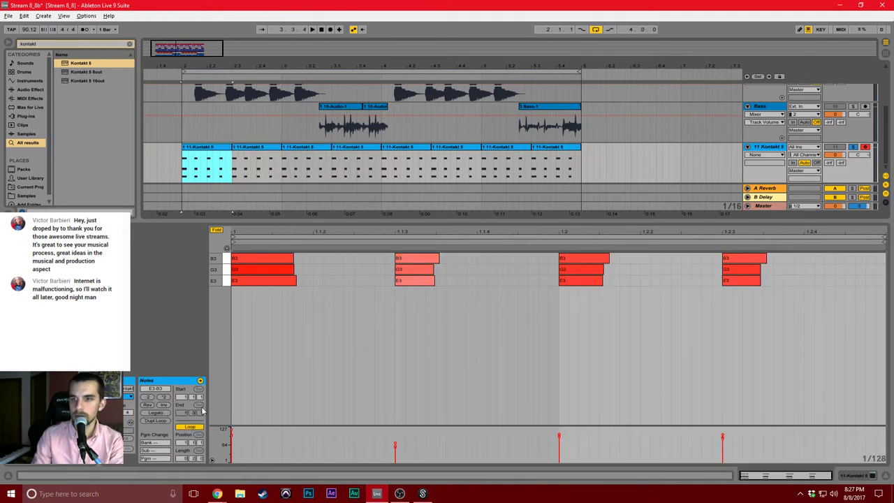
{"action": "left_click_drag", "start_coordinate": [231, 157], "coordinate": [580, 157]}
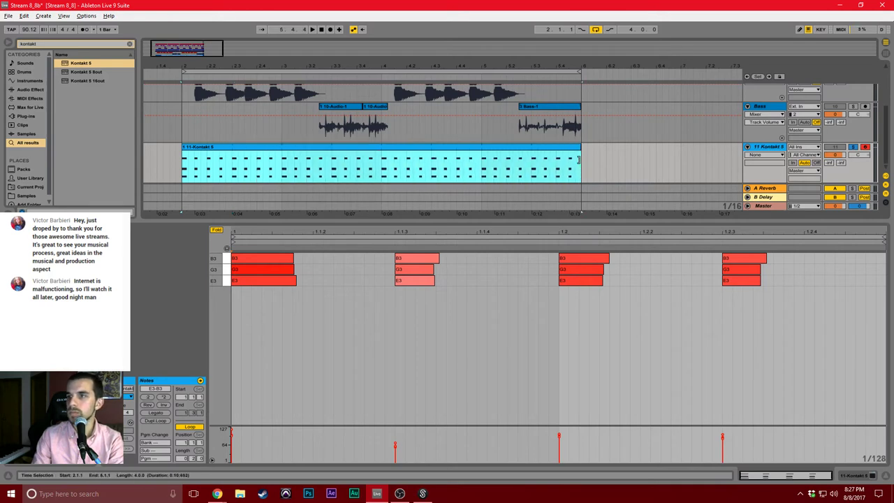
Raise the velocity of all the chord notes in the looped string clip to 127.
{"action": "left_click", "coordinate": [321, 377]}
{"action": "key", "text": "ctrl+a"}
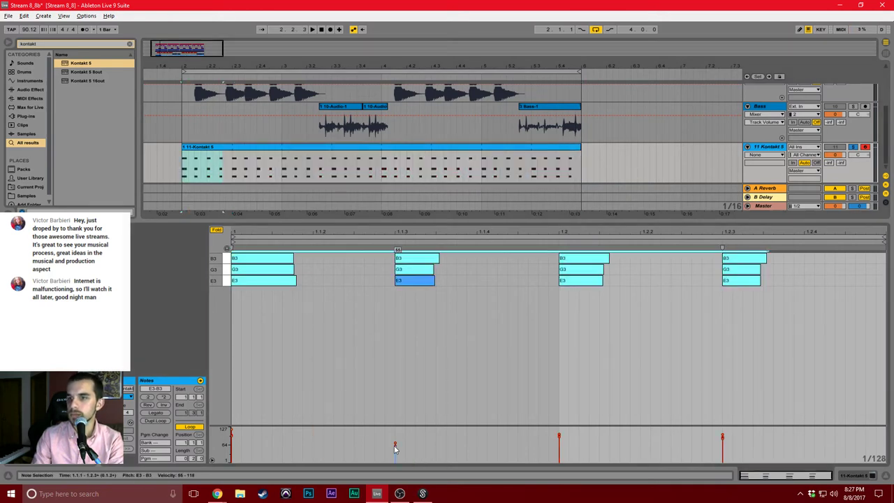
{"action": "left_click_drag", "start_coordinate": [396, 445], "coordinate": [395, 412]}
{"action": "left_click", "coordinate": [370, 392]}
Lower the velocity of the second and fourth chords to about 60 and play the loop.
{"action": "left_click_drag", "start_coordinate": [384, 330], "coordinate": [440, 248]}
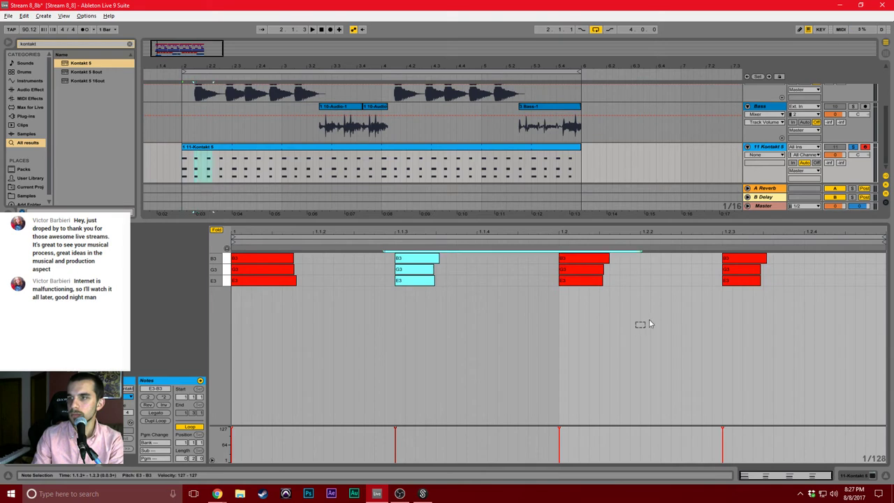
{"action": "left_click_drag", "start_coordinate": [676, 328], "coordinate": [789, 255]}
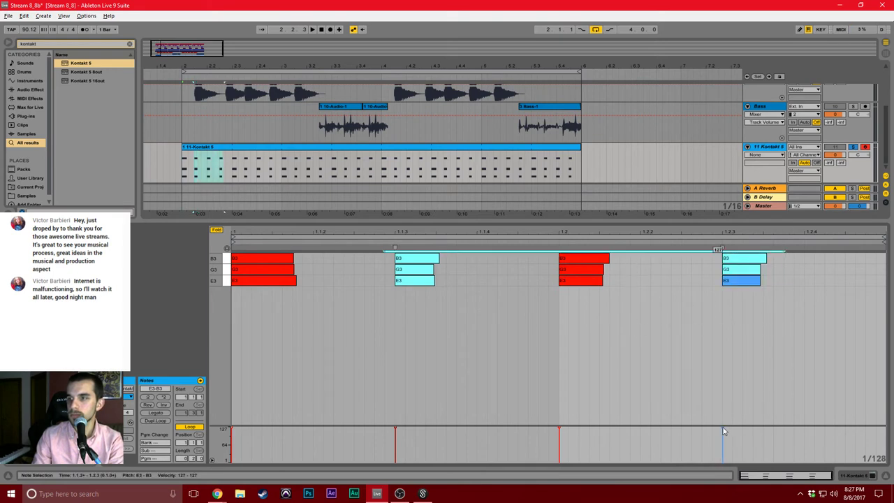
{"action": "left_click_drag", "start_coordinate": [722, 425], "coordinate": [722, 446]}
{"action": "left_click", "coordinate": [645, 395]}
{"action": "key", "text": "space"}
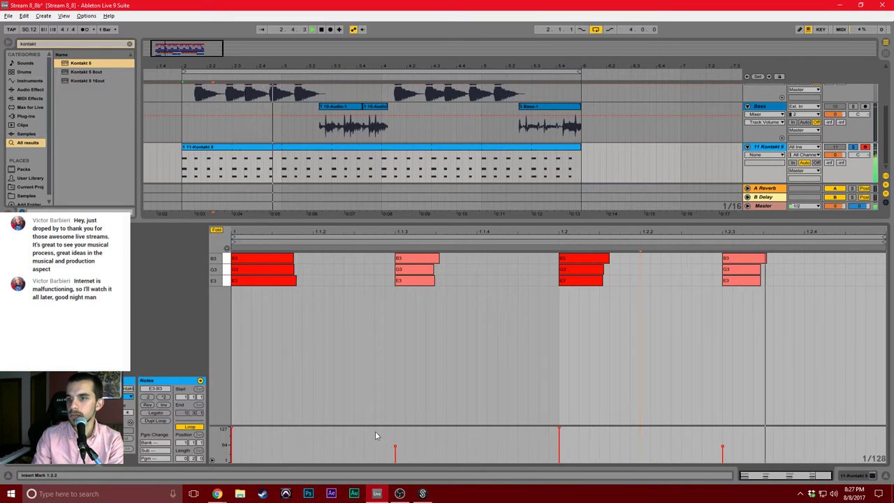
Raise the second chord's velocity to 76, bring the fourth chord up to about the same level and stop playback.
{"action": "left_click", "coordinate": [394, 445]}
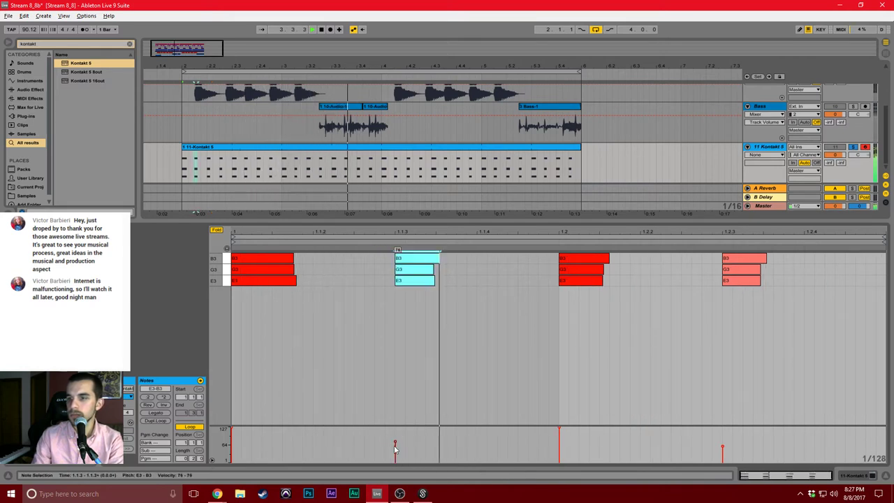
{"action": "left_click", "coordinate": [682, 436]}
{"action": "left_click", "coordinate": [722, 451]}
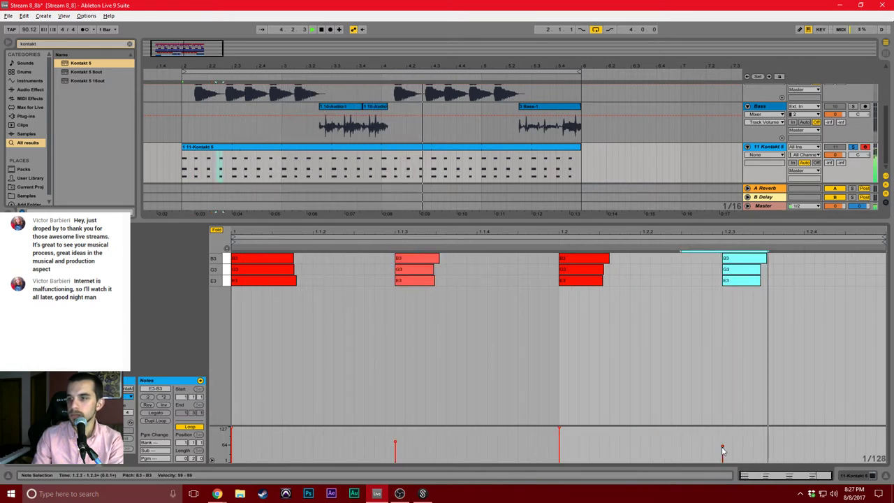
{"action": "left_click_drag", "start_coordinate": [722, 447], "coordinate": [722, 442]}
{"action": "left_click", "coordinate": [693, 453]}
{"action": "key", "text": "space"}
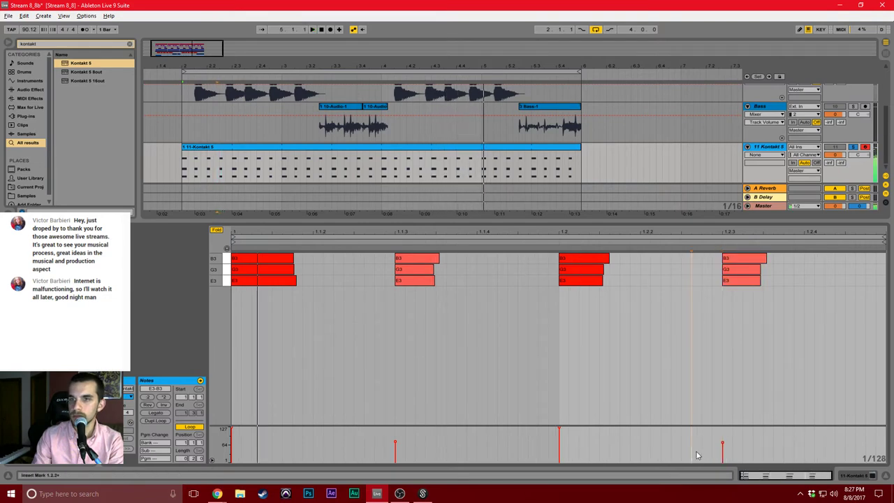
{"action": "left_click", "coordinate": [183, 170]}
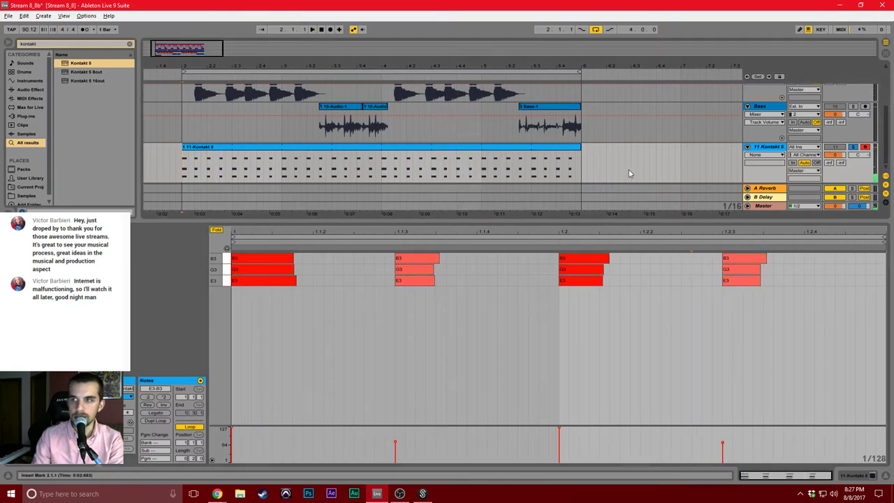
{"action": "left_click", "coordinate": [759, 148]}
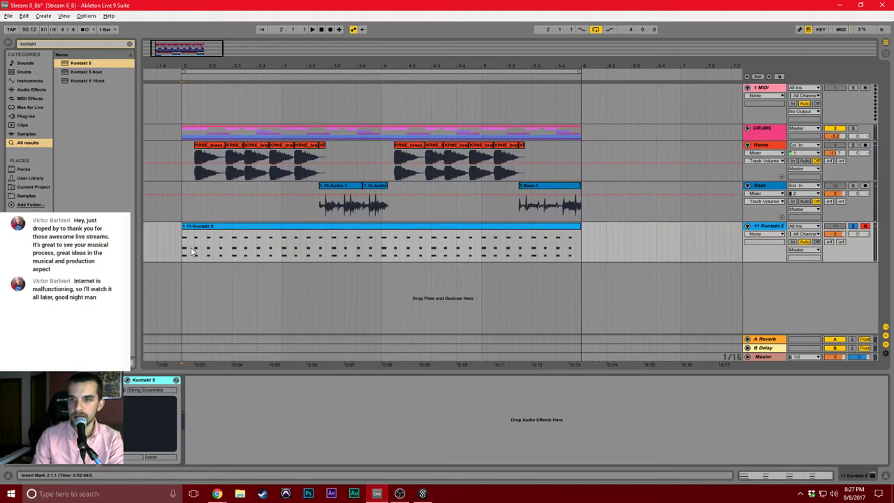
{"action": "left_click_drag", "start_coordinate": [185, 249], "coordinate": [189, 234]}
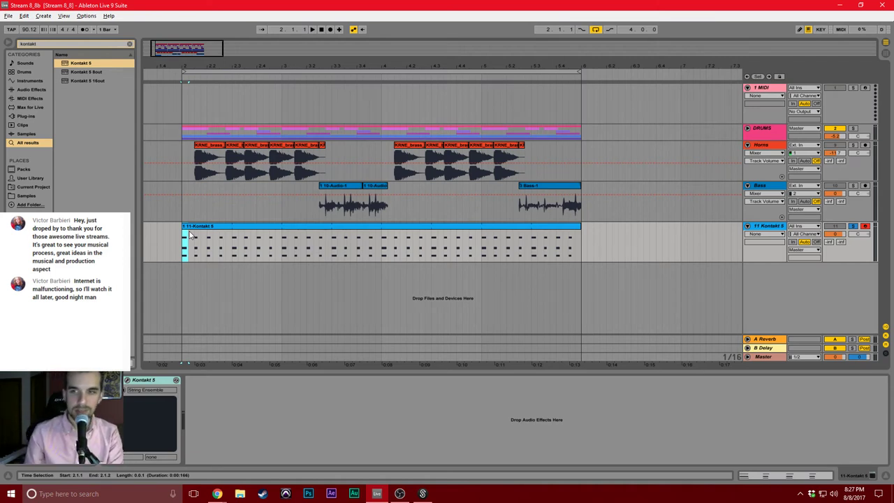
{"action": "left_click", "coordinate": [184, 254]}
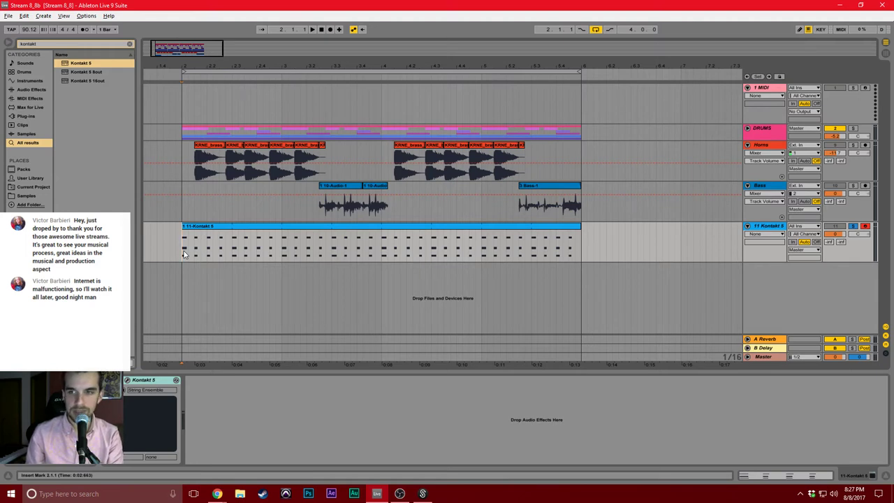
{"action": "left_click", "coordinate": [183, 204]}
{"action": "left_click", "coordinate": [182, 179]}
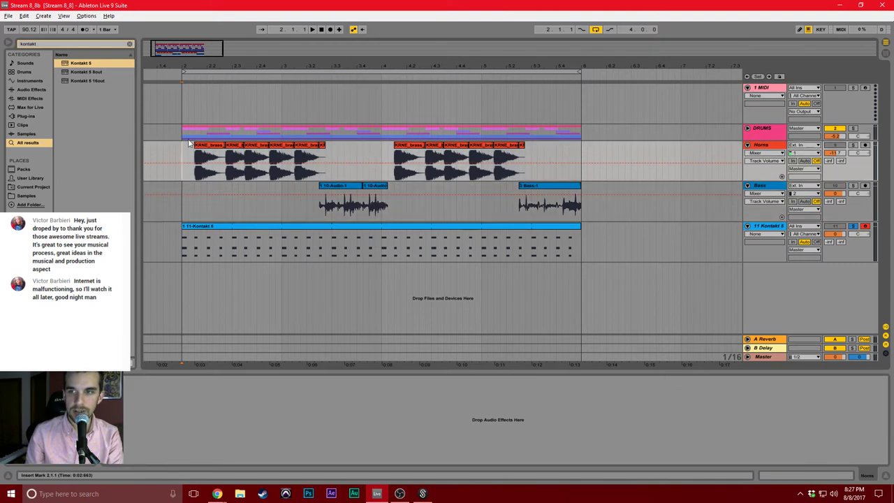
{"action": "left_click", "coordinate": [185, 134]}
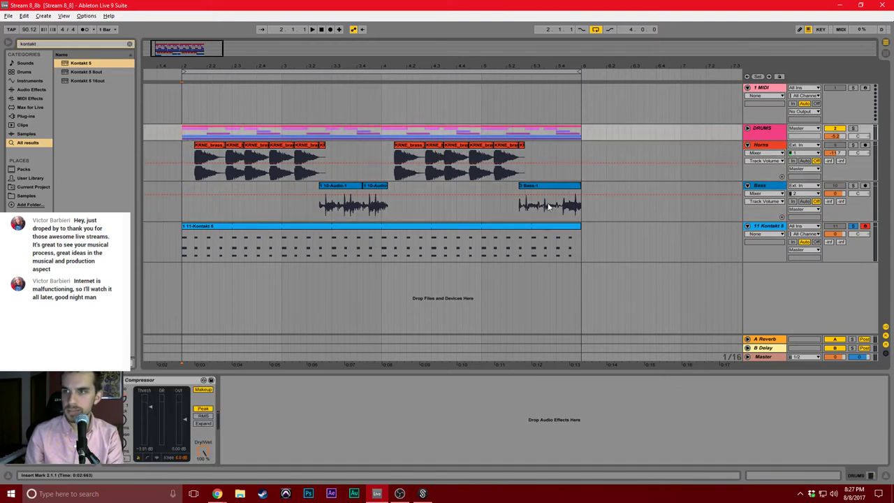
Search the browser for compress and add a Compressor to the Kontakt 5 track.
{"action": "key", "text": "ctrl+f"}
{"action": "type", "text": "compress"}
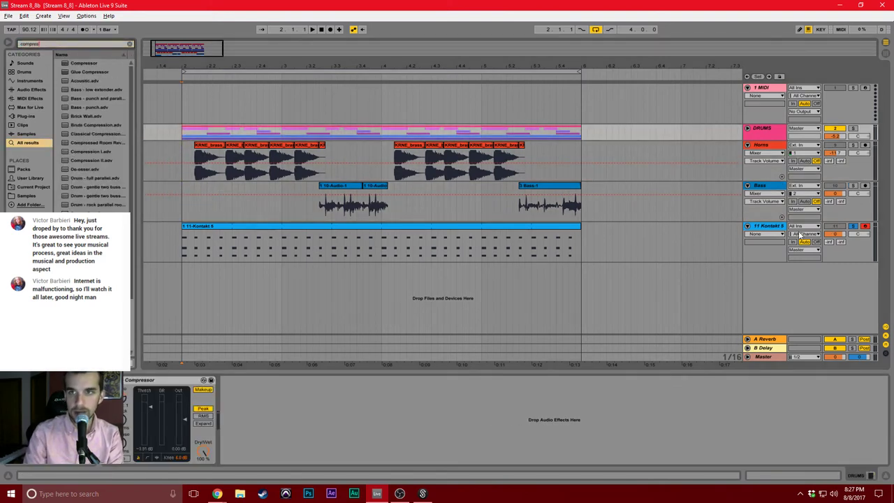
{"action": "left_click", "coordinate": [85, 63]}
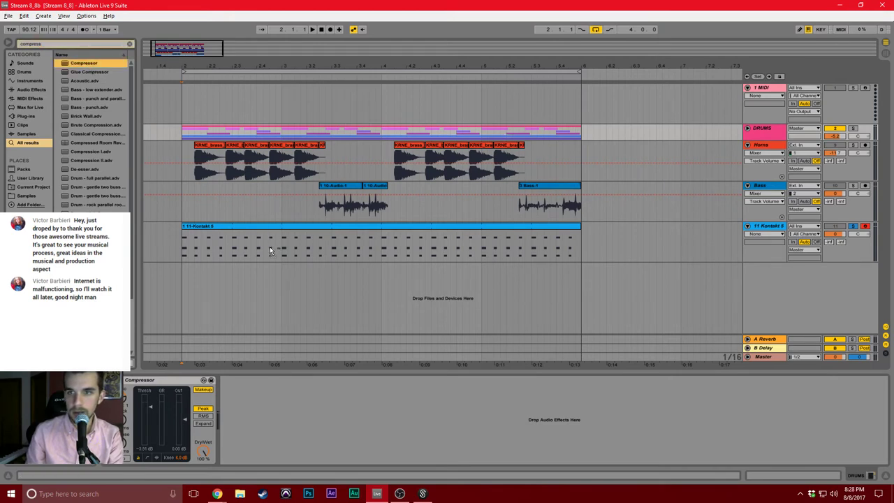
{"action": "left_click_drag", "start_coordinate": [269, 247], "coordinate": [270, 248]}
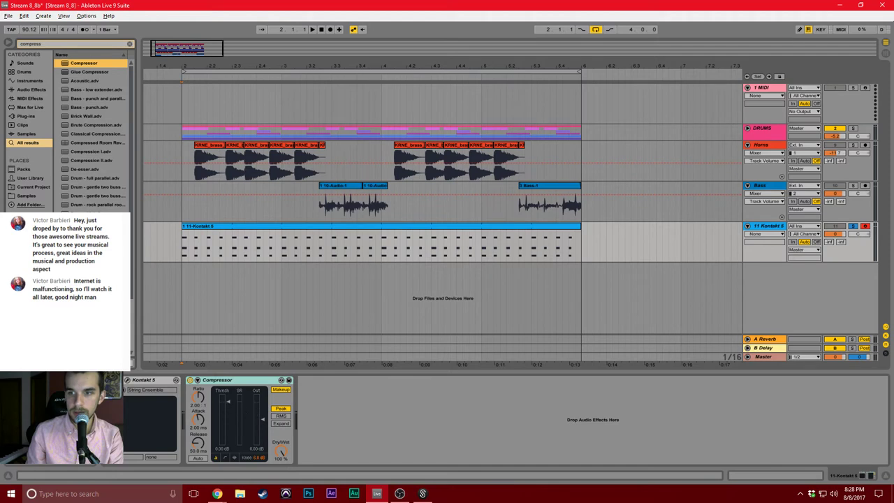
Lower the Compressor's threshold slightly, unfold its sidechain section and enable Sidechain with Kick as the audio source.
{"action": "left_click_drag", "start_coordinate": [227, 401], "coordinate": [228, 410]}
{"action": "left_click", "coordinate": [198, 380]}
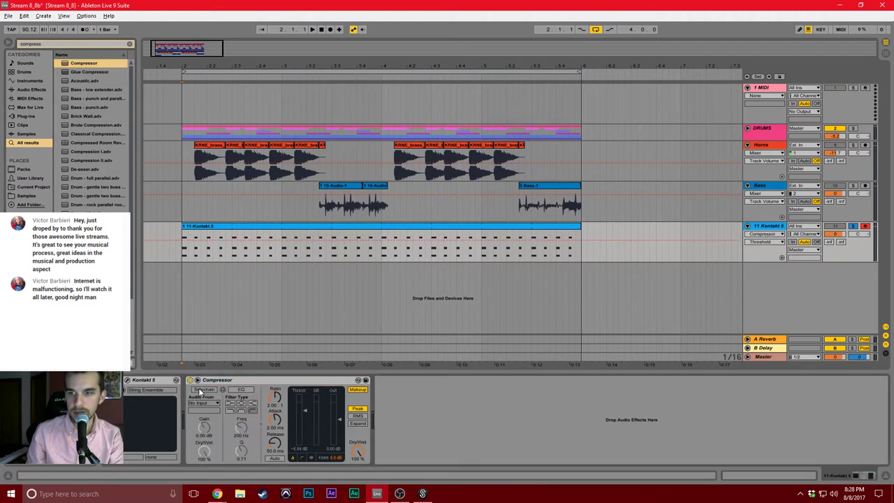
{"action": "left_click", "coordinate": [222, 391]}
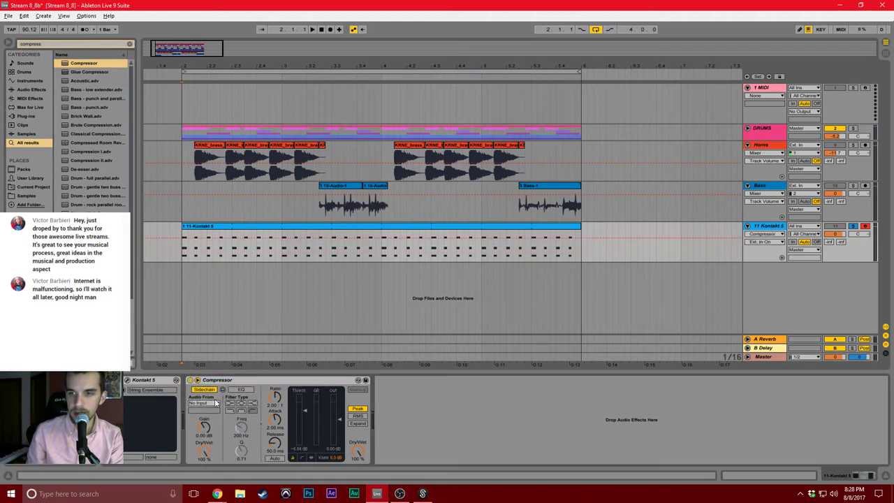
{"action": "left_click", "coordinate": [216, 404]}
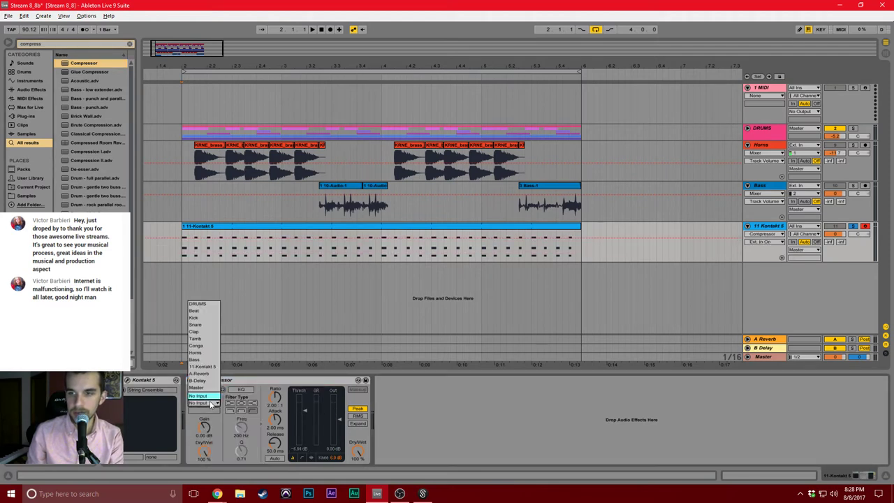
{"action": "left_click", "coordinate": [198, 319]}
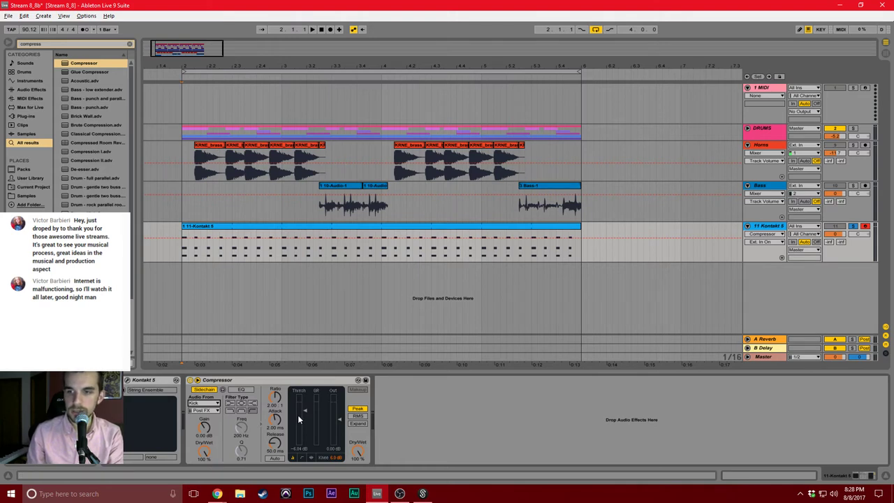
Raise the Compressor's ratio to 3.94:1 and set its threshold to about -14.2 dB while playing the loop.
{"action": "mouse_move", "coordinate": [297, 410]}
{"action": "left_mouse_down"}
{"action": "mouse_move", "coordinate": [298, 423]}
{"action": "mouse_move", "coordinate": [274, 379]}
{"action": "left_mouse_up"}
{"action": "key", "text": "space"}
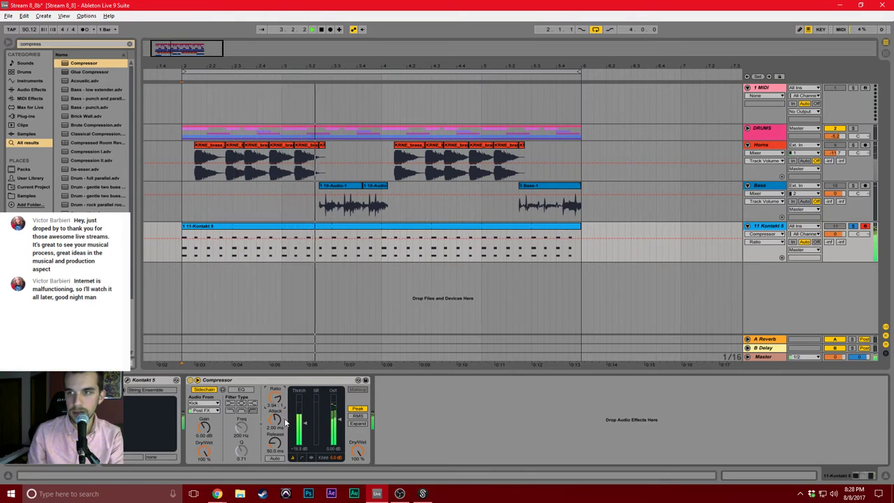
{"action": "left_click_drag", "start_coordinate": [299, 418], "coordinate": [300, 411]}
{"action": "key", "text": "space"}
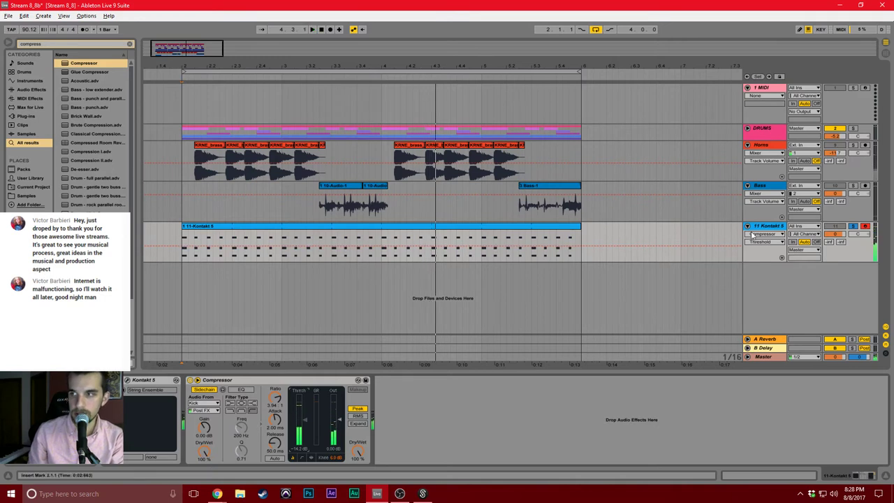
Unsolo the Kontakt 5 track, play the full mix, lower the track's volume to -11.9 dB and stop playback.
{"action": "key", "text": "space"}
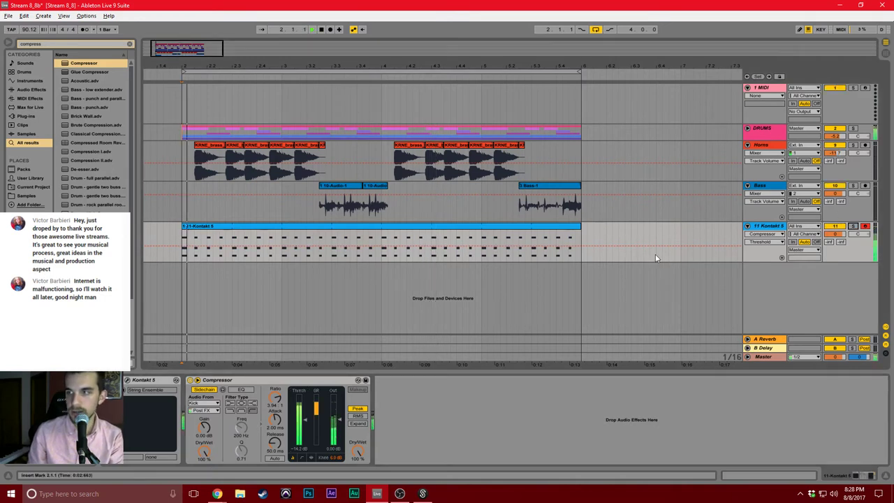
{"action": "left_click_drag", "start_coordinate": [841, 235], "coordinate": [841, 242]}
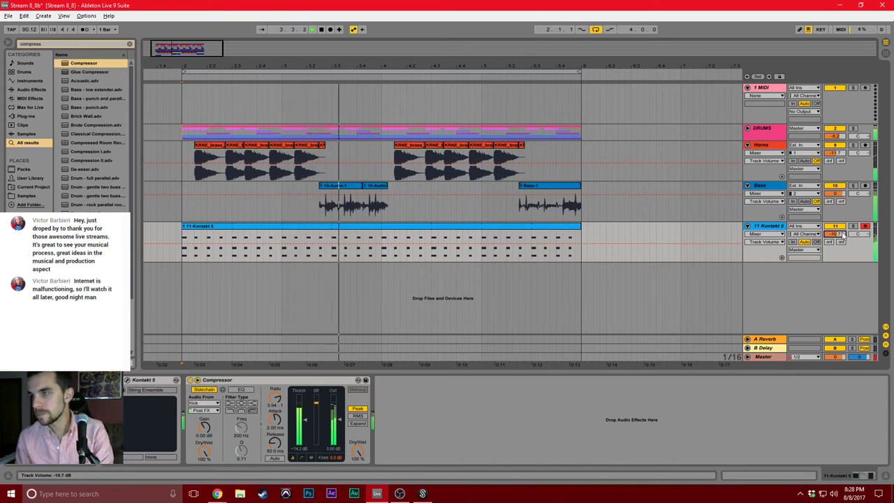
{"action": "left_click_drag", "start_coordinate": [841, 235], "coordinate": [843, 236]}
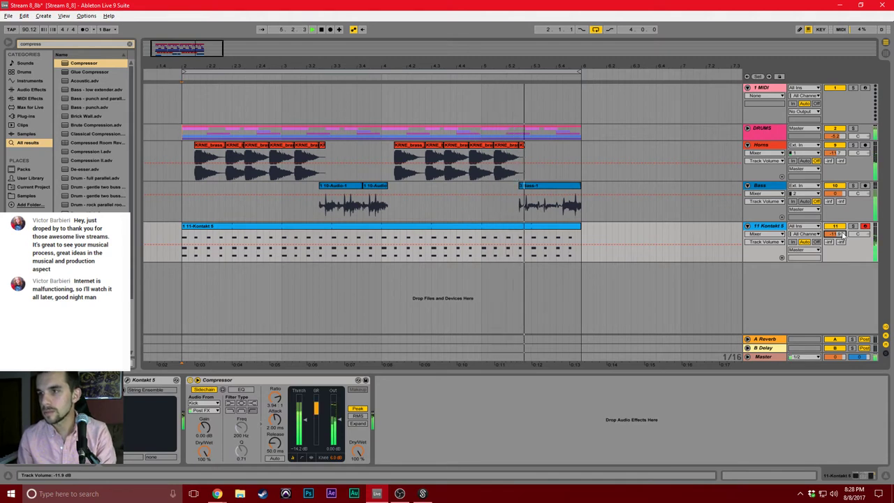
{"action": "left_click", "coordinate": [578, 259]}
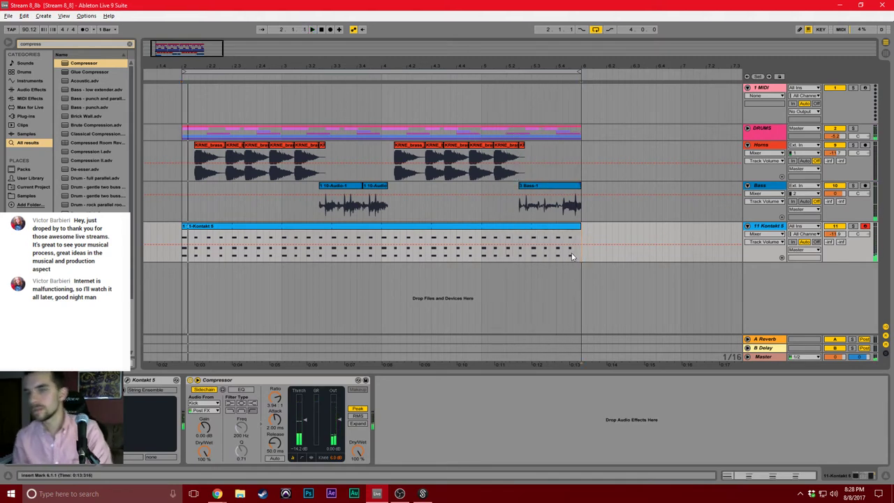
Turn off looping and duplicate the DRUMS and Horns material of bars 2 to 5 into bars 6 to 9.
{"action": "left_click", "coordinate": [178, 201]}
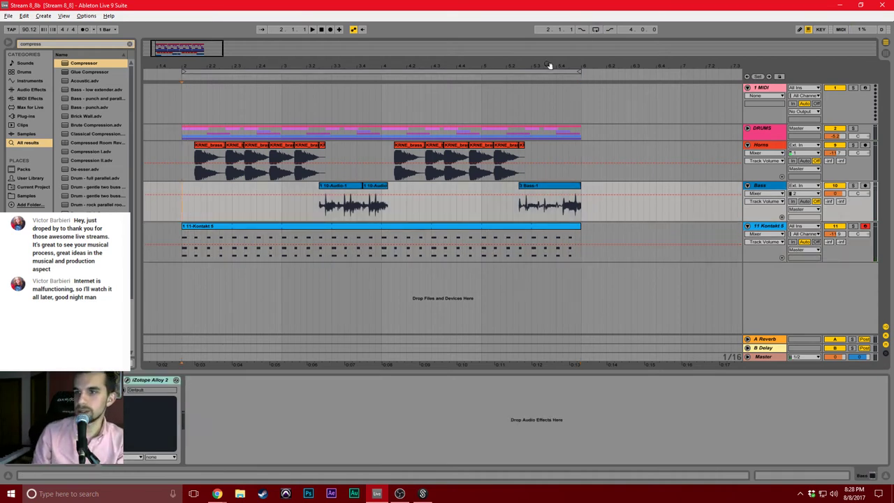
{"action": "left_click_drag", "start_coordinate": [426, 161], "coordinate": [394, 160]}
{"action": "left_click_drag", "start_coordinate": [184, 131], "coordinate": [587, 147]}
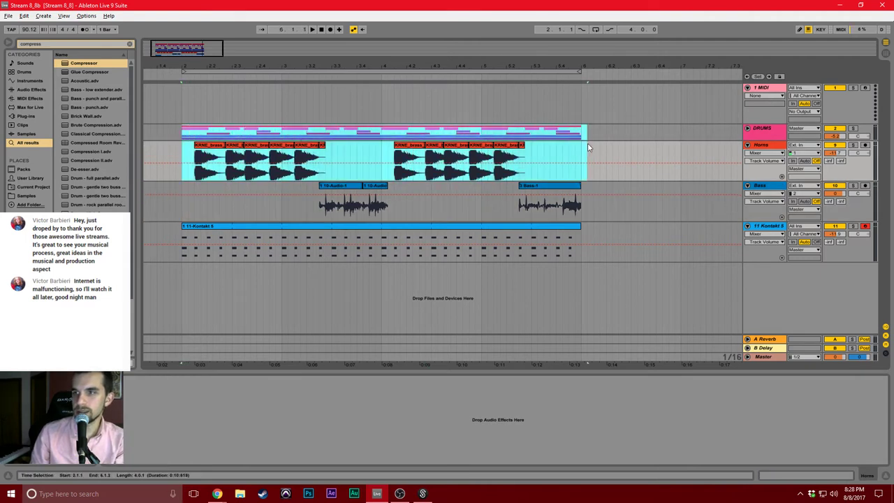
{"action": "key", "text": "ctrl+d"}
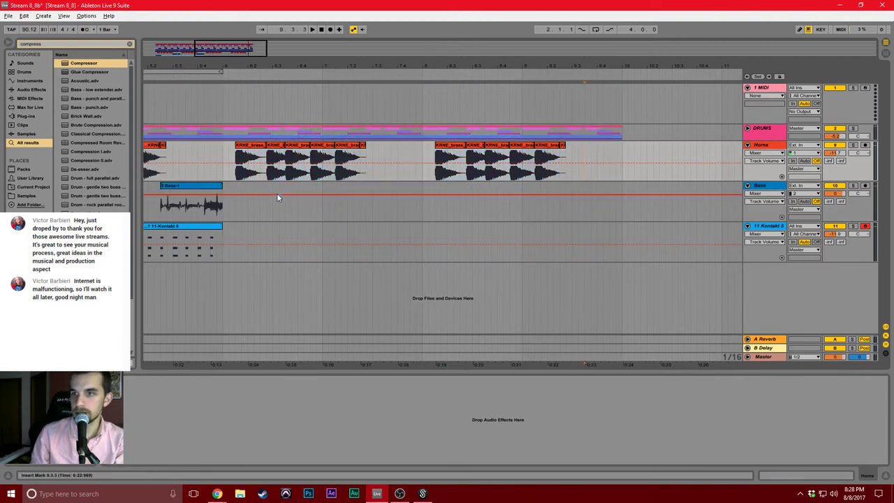
Place the insert marker at 6.1.1 on the Kontakt 5 track and set the recording count-in to 1 Bar.
{"action": "left_click", "coordinate": [224, 209]}
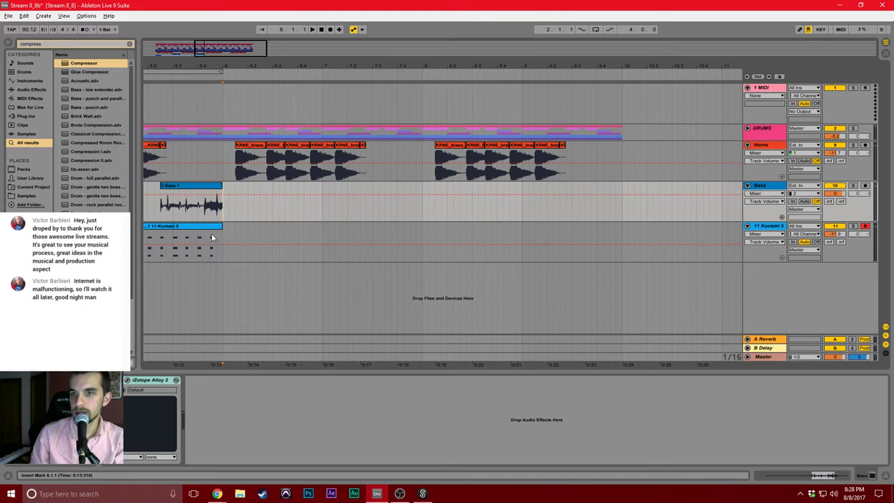
{"action": "left_click", "coordinate": [223, 232]}
{"action": "left_click", "coordinate": [224, 209]}
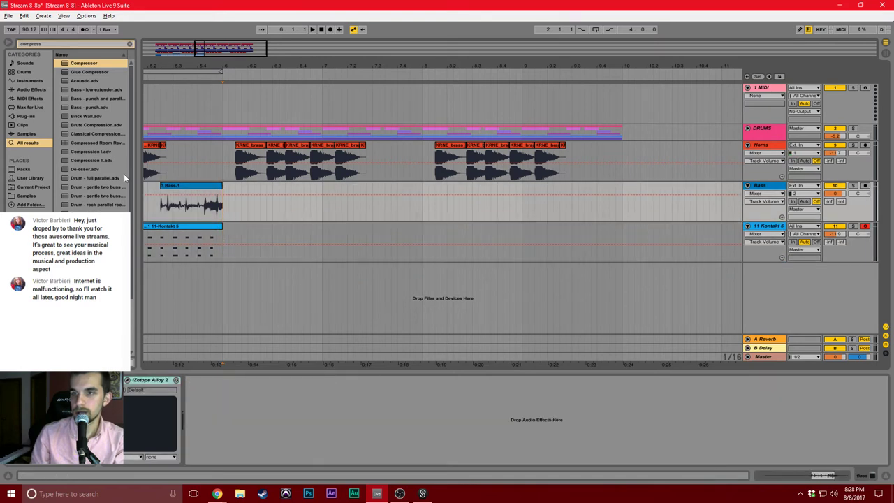
{"action": "left_click", "coordinate": [224, 240]}
{"action": "left_click", "coordinate": [221, 240]}
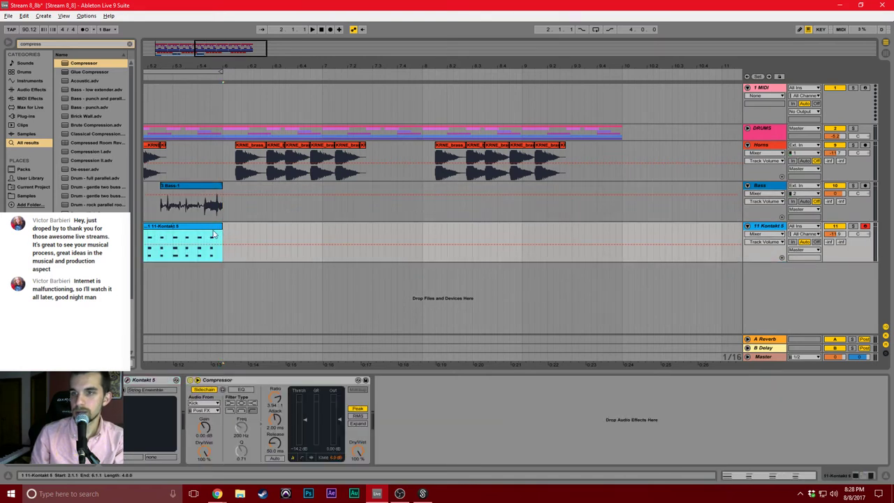
{"action": "left_click", "coordinate": [224, 241]}
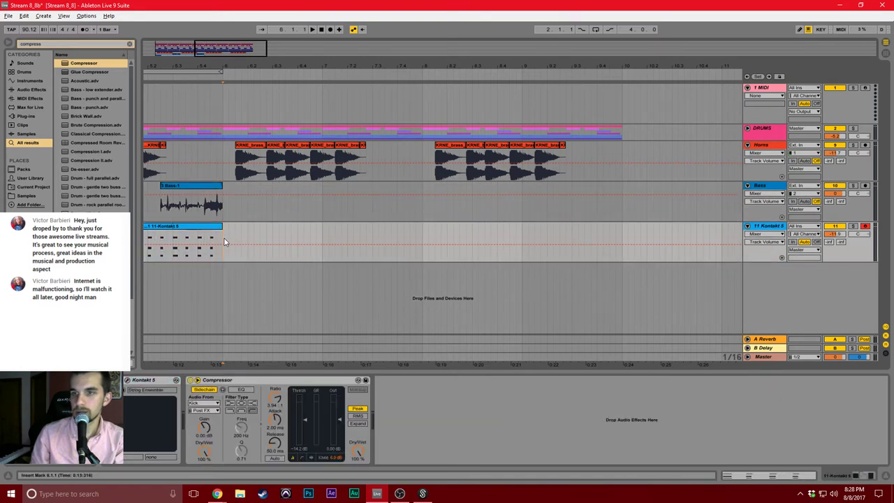
{"action": "left_click", "coordinate": [94, 30]}
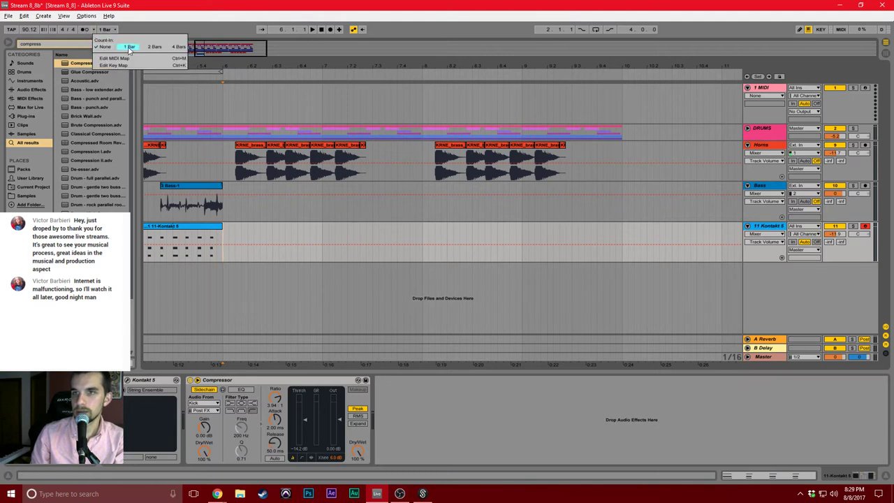
{"action": "left_click", "coordinate": [122, 46]}
Record a new string take on the Kontakt 5 track from bar 6 through bar 9, discarding the first attempt.
{"action": "left_click", "coordinate": [329, 29]}
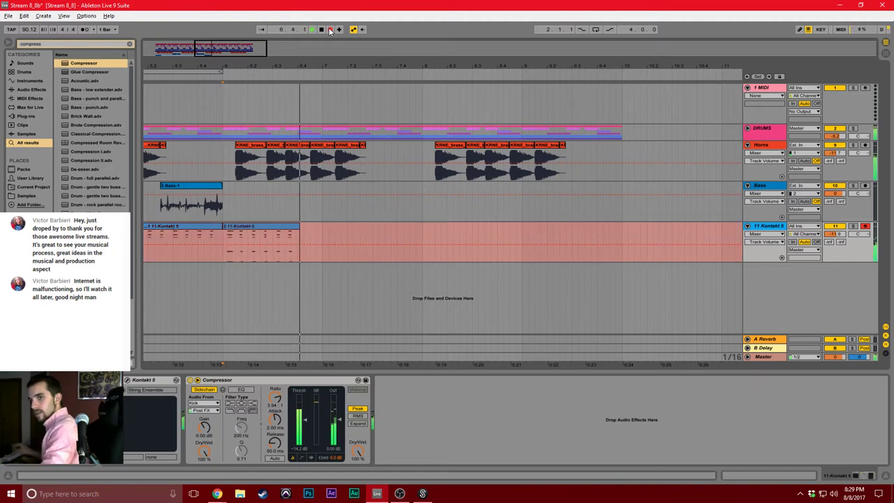
{"action": "left_click", "coordinate": [329, 30]}
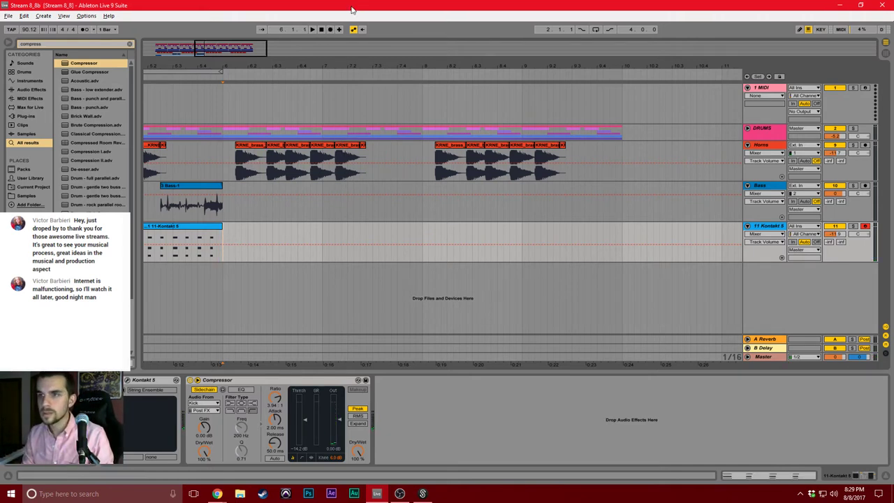
{"action": "left_click", "coordinate": [330, 30]}
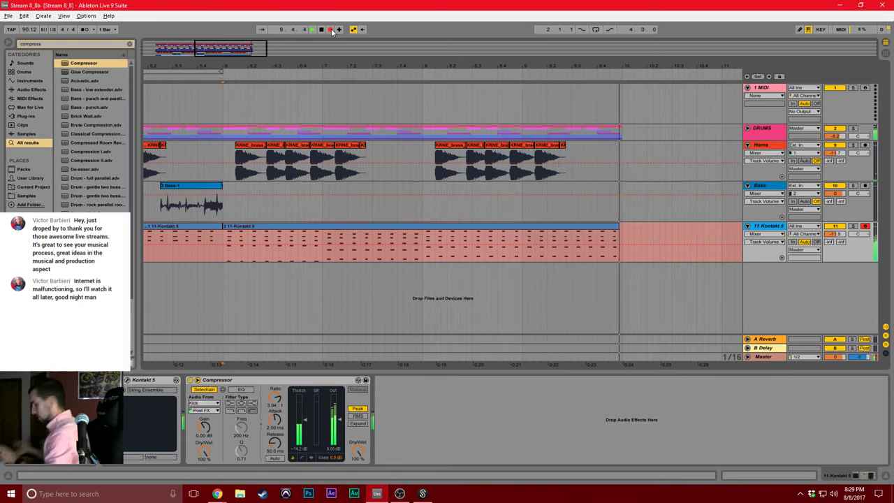
{"action": "left_click", "coordinate": [332, 30]}
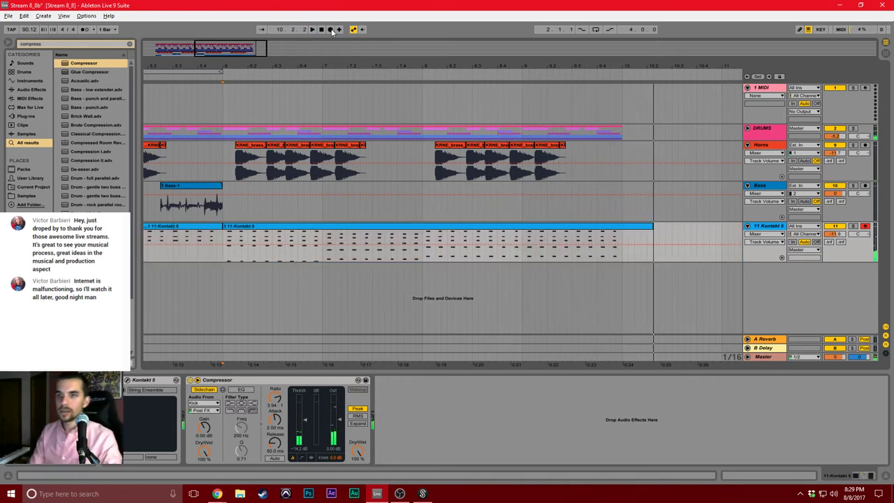
Set the new clip's note grid to 1/8, shift all its notes earlier onto the clip start, remove the stray C#2 note and audition it.
{"action": "double_click", "coordinate": [391, 232]}
{"action": "right_click", "coordinate": [361, 359]}
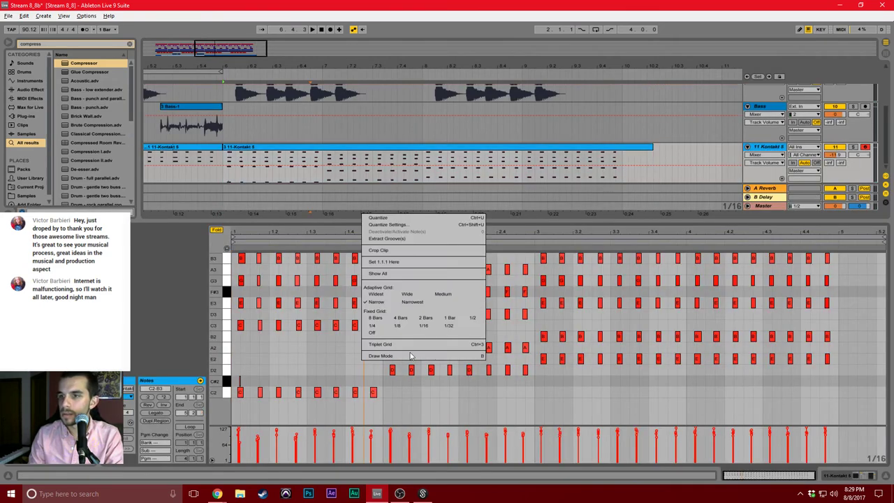
{"action": "left_click", "coordinate": [413, 335]}
{"action": "key", "text": "ctrl+a"}
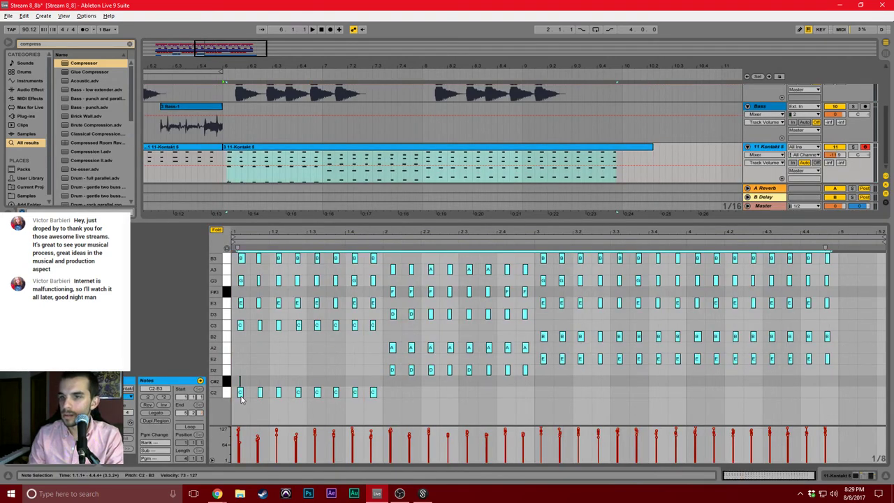
{"action": "left_click_drag", "start_coordinate": [240, 395], "coordinate": [234, 399]}
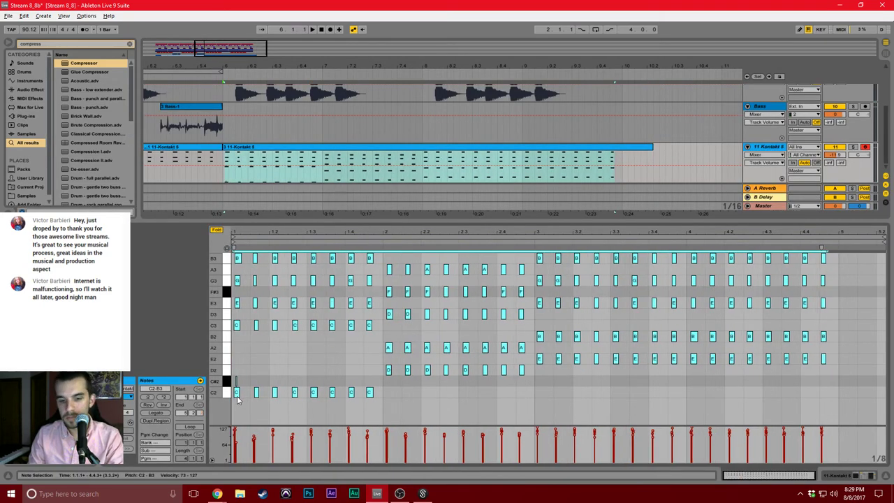
{"action": "left_click", "coordinate": [254, 359]}
{"action": "key", "text": "space"}
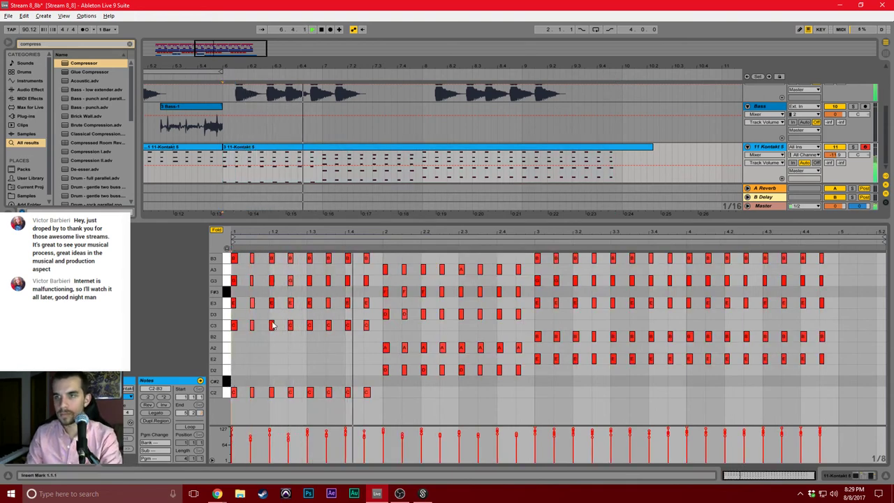
{"action": "key", "text": "space"}
Shrink the note editor and delete the Horns clips in bars 6 and 7, leaving the insert marker at 6.1.1.
{"action": "scroll", "coordinate": [264, 127], "scroll_direction": "up", "scroll_amount": 2}
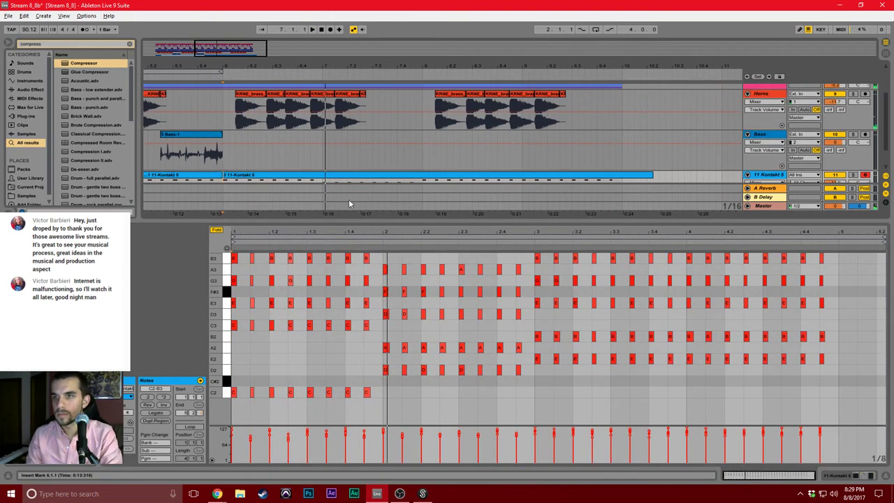
{"action": "left_click_drag", "start_coordinate": [344, 219], "coordinate": [344, 372]}
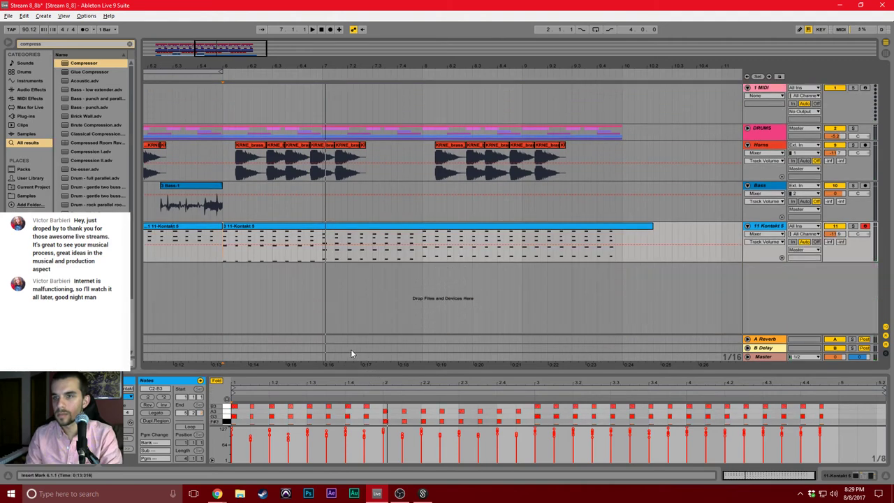
{"action": "left_click", "coordinate": [342, 347]}
{"action": "left_click", "coordinate": [225, 178]}
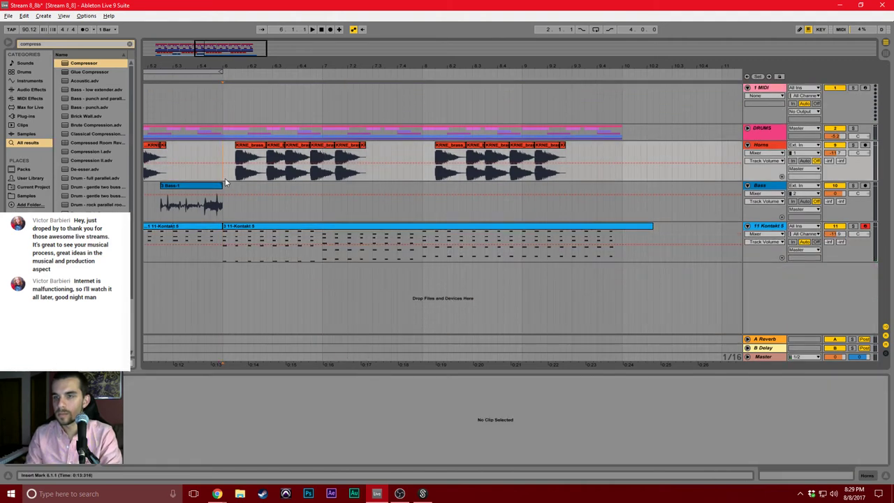
{"action": "left_click", "coordinate": [253, 151]}
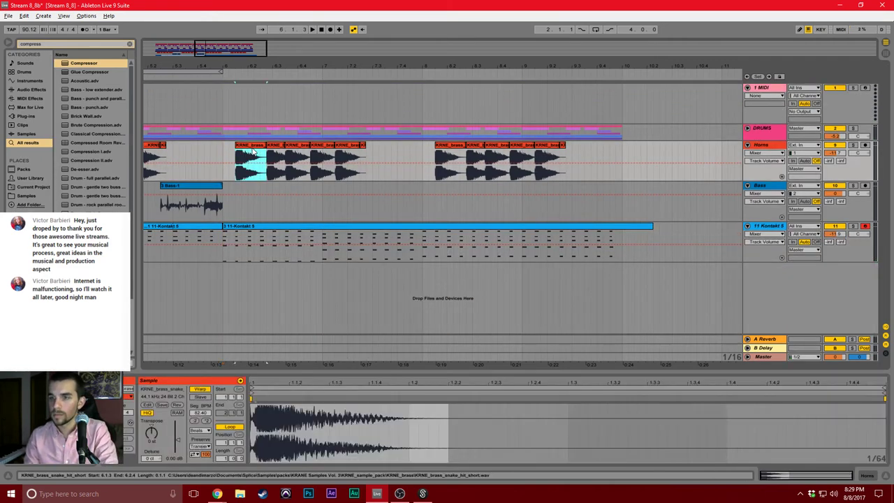
{"action": "left_click", "coordinate": [246, 172]}
{"action": "left_click", "coordinate": [235, 172]}
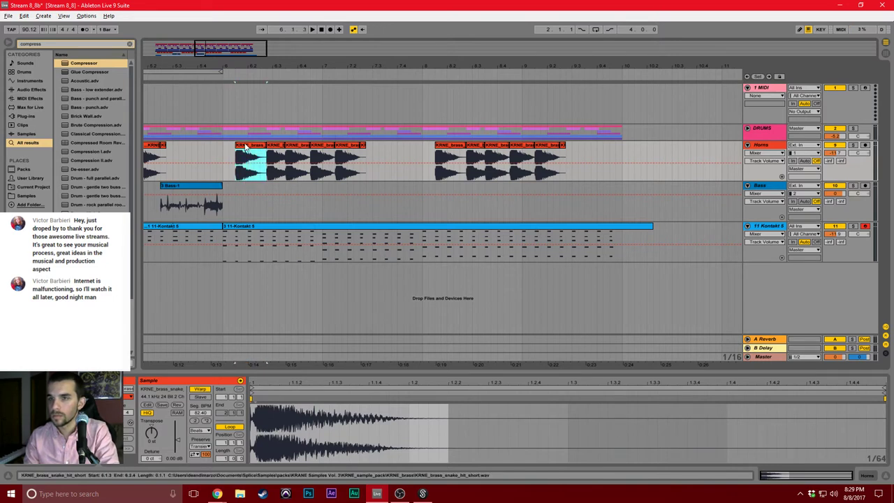
{"action": "left_click_drag", "start_coordinate": [223, 179], "coordinate": [403, 174]}
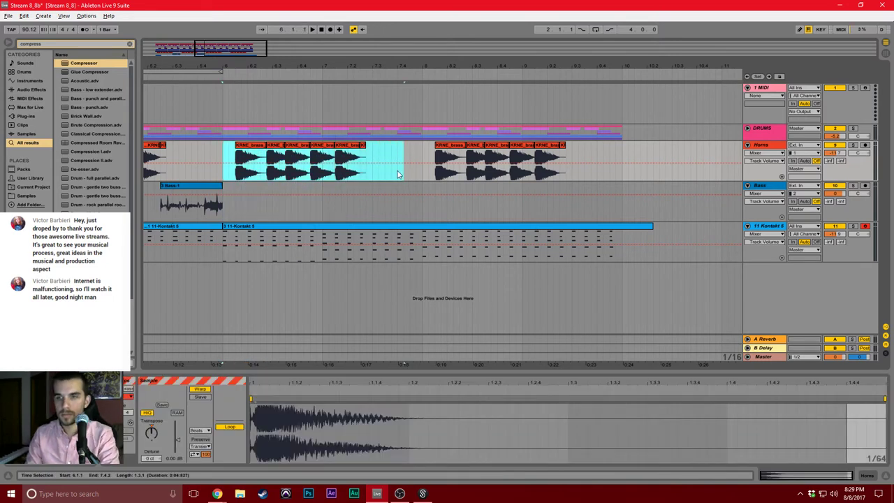
{"action": "key", "text": "Delete"}
{"action": "left_click", "coordinate": [226, 173]}
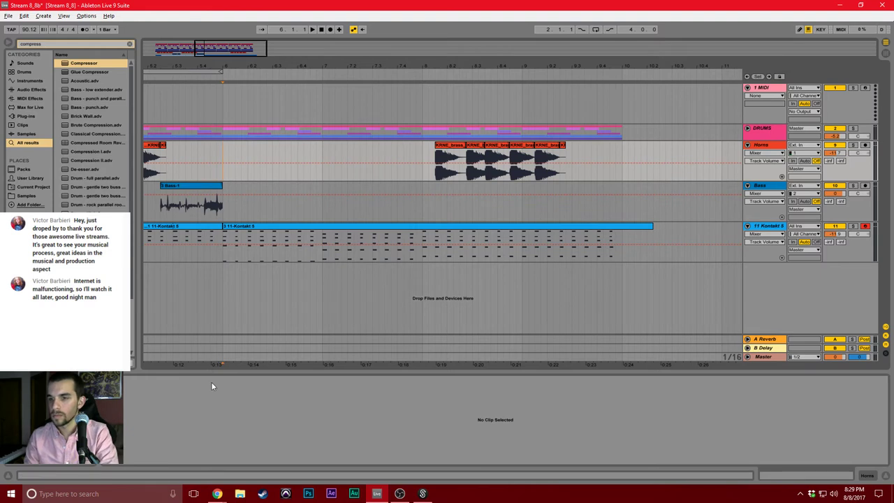
Switch to Splice, filter the downloaded samples by the brass & woodwinds tag and move its window clear of the arrangement's horn clips.
{"action": "left_click", "coordinate": [800, 493]}
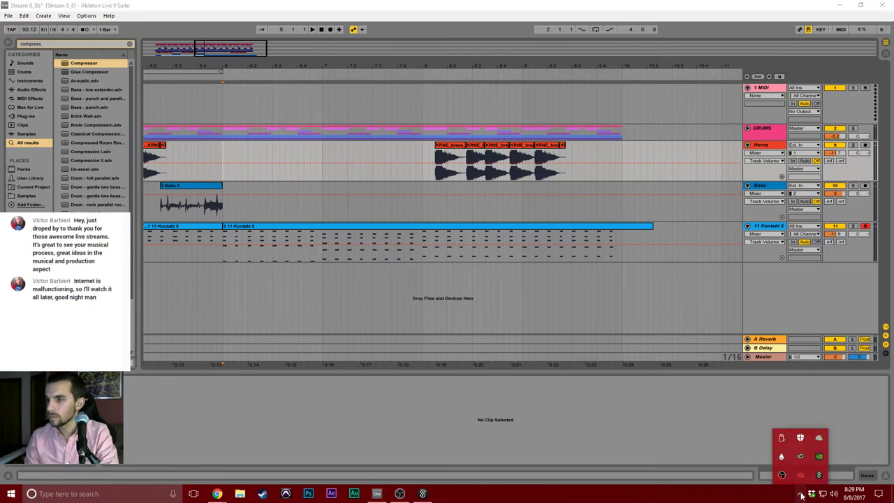
{"action": "left_click", "coordinate": [800, 495]}
{"action": "left_click", "coordinate": [801, 495]}
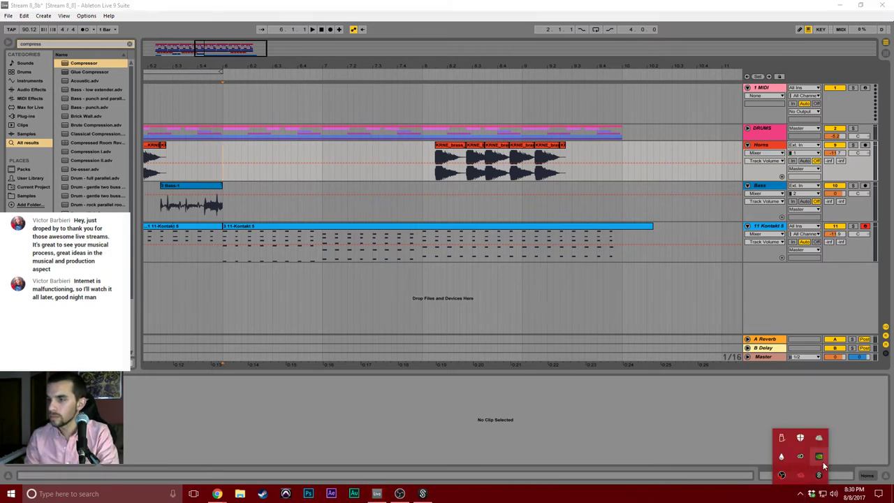
{"action": "left_click", "coordinate": [820, 459]}
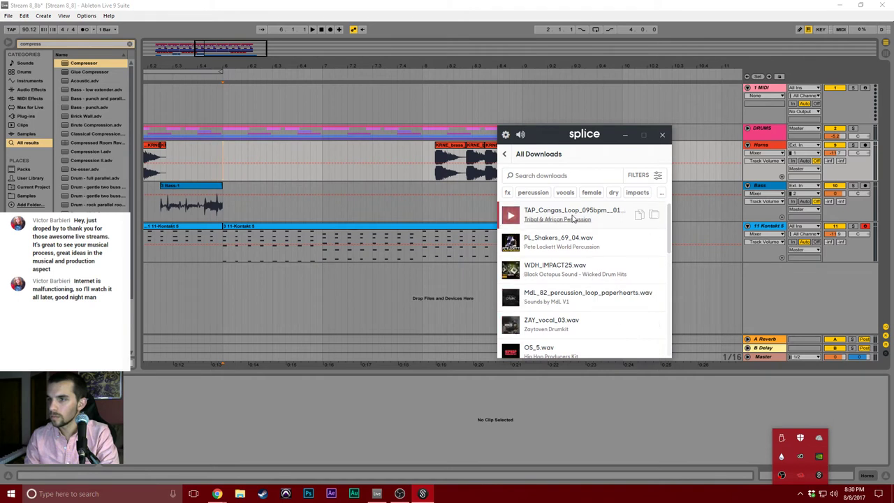
{"action": "left_click", "coordinate": [661, 193]}
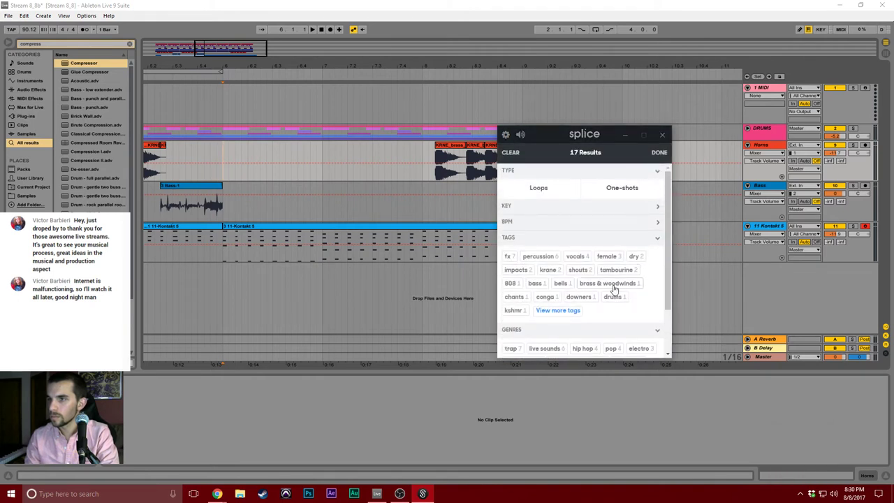
{"action": "left_click", "coordinate": [612, 284]}
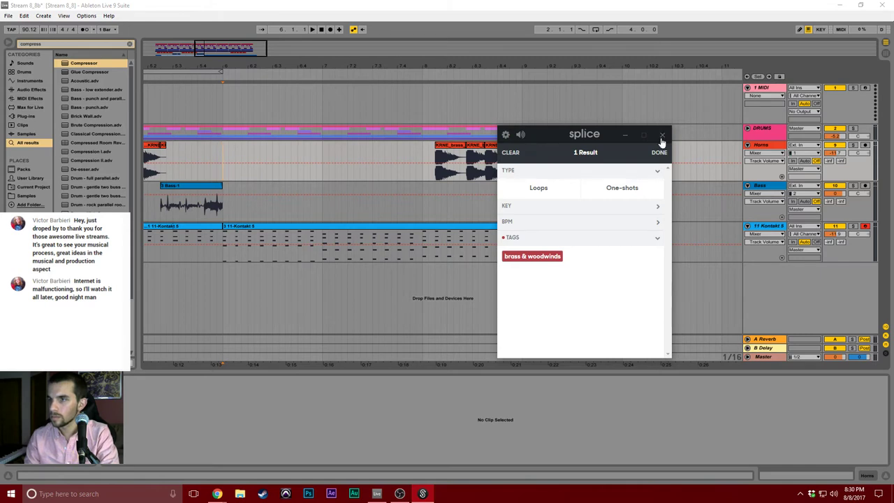
{"action": "left_click_drag", "start_coordinate": [586, 135], "coordinate": [477, 193]}
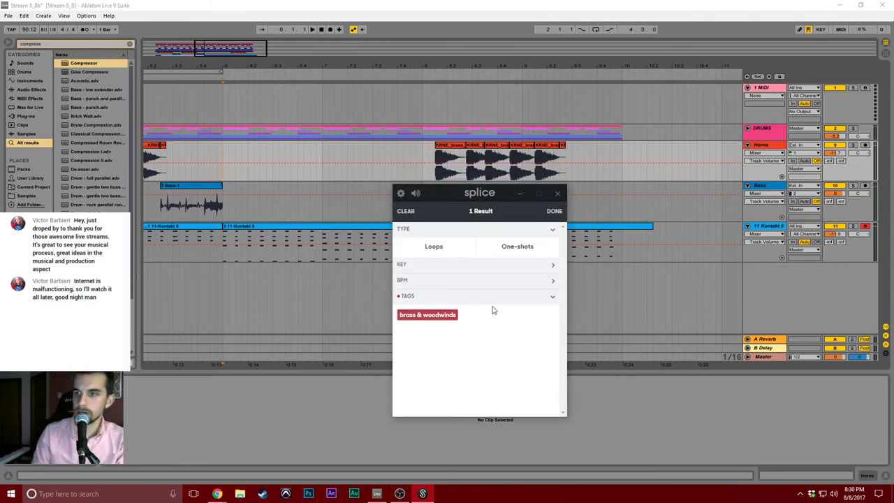
Remove the brass & woodwinds tag filter from the Splice samples and close Splice to return to the arrangement.
{"action": "left_click", "coordinate": [448, 317]}
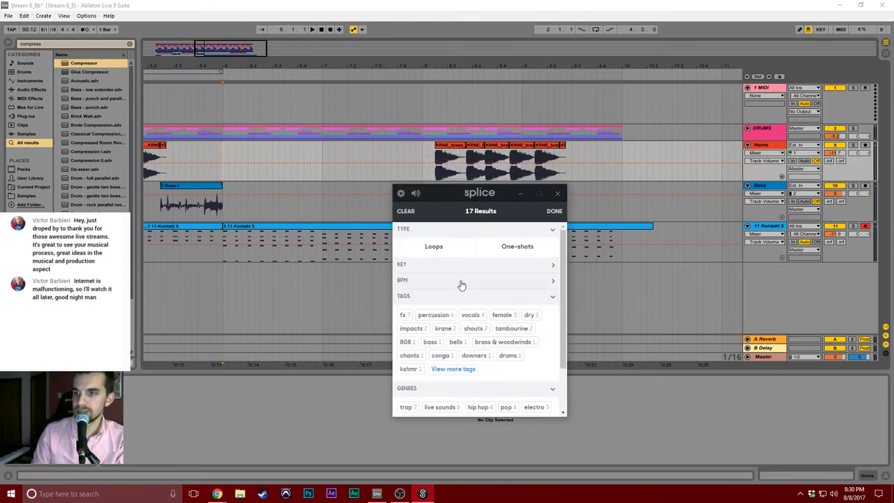
{"action": "left_click", "coordinate": [554, 211]}
{"action": "left_click", "coordinate": [557, 193]}
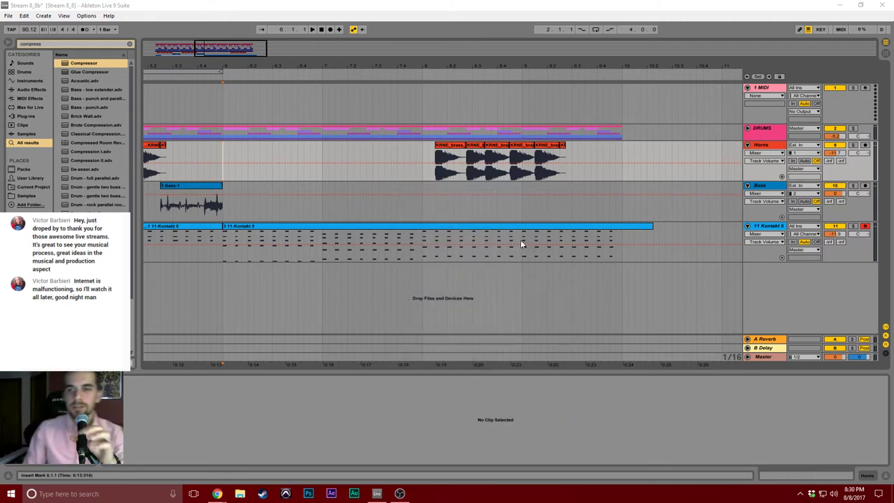
Audition the arrangement from 6.1.1 and delete the Horns clip that starts at 8.1.3.
{"action": "left_click", "coordinate": [223, 208]}
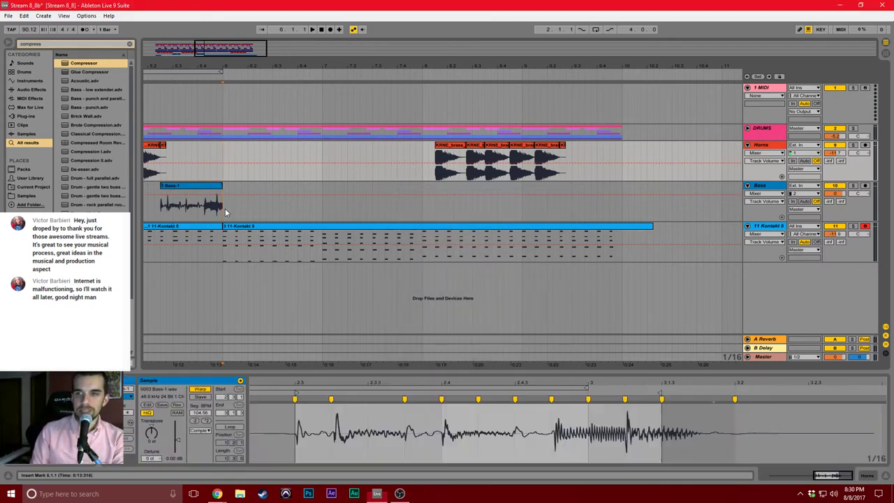
{"action": "key", "text": "space"}
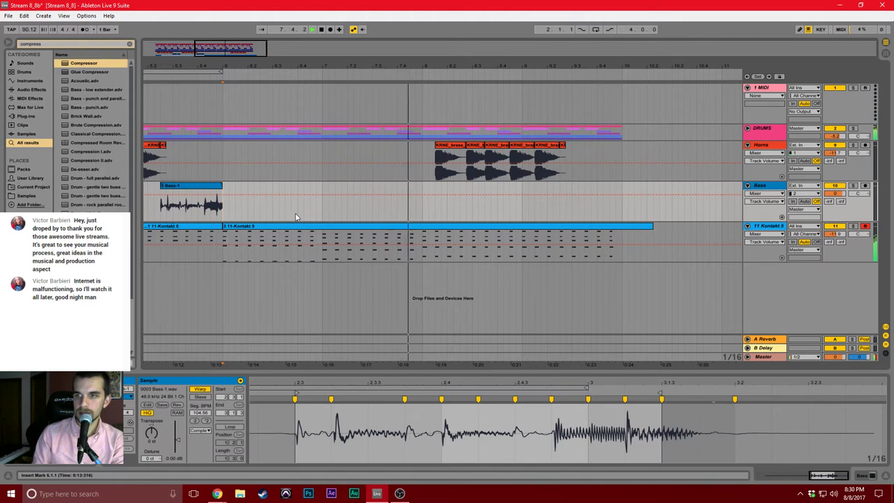
{"action": "key", "text": "space"}
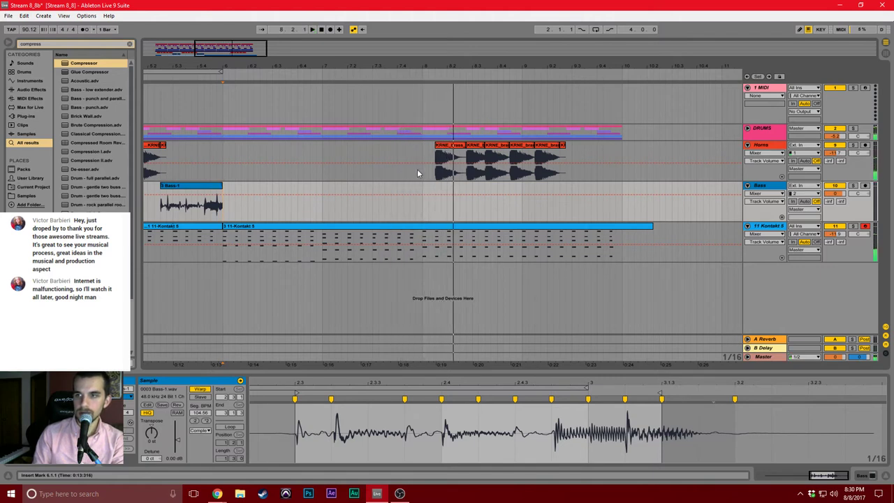
{"action": "left_click", "coordinate": [453, 144]}
{"action": "key", "text": "Delete"}
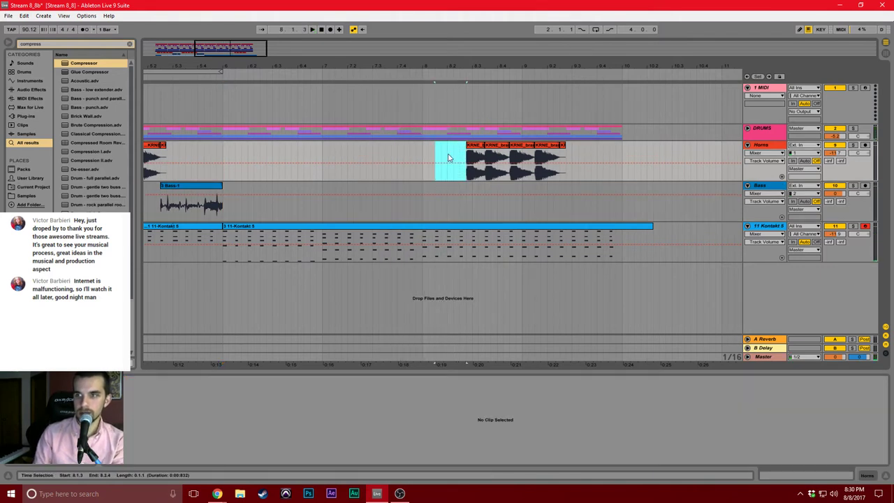
{"action": "left_click", "coordinate": [447, 157]}
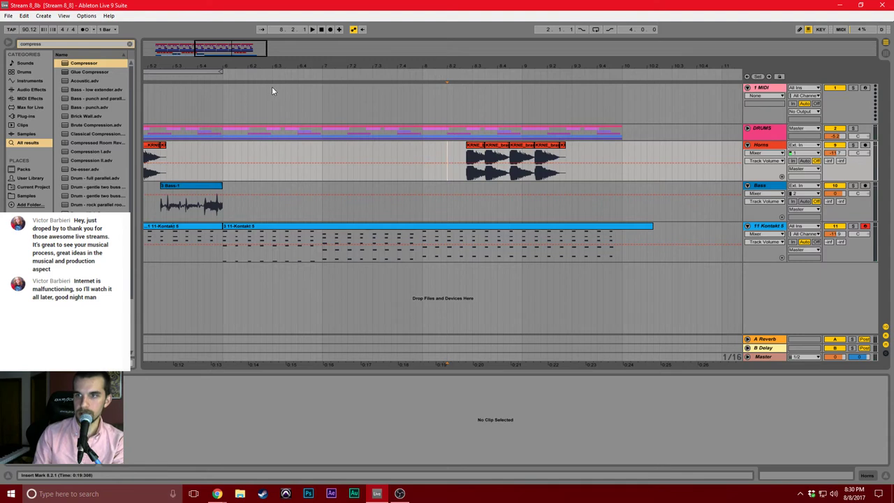
Turn on the arrangement loop over bars 2 to 5 and audition the section from 2.1.1.
{"action": "left_click", "coordinate": [595, 29]}
{"action": "left_click", "coordinate": [464, 214]}
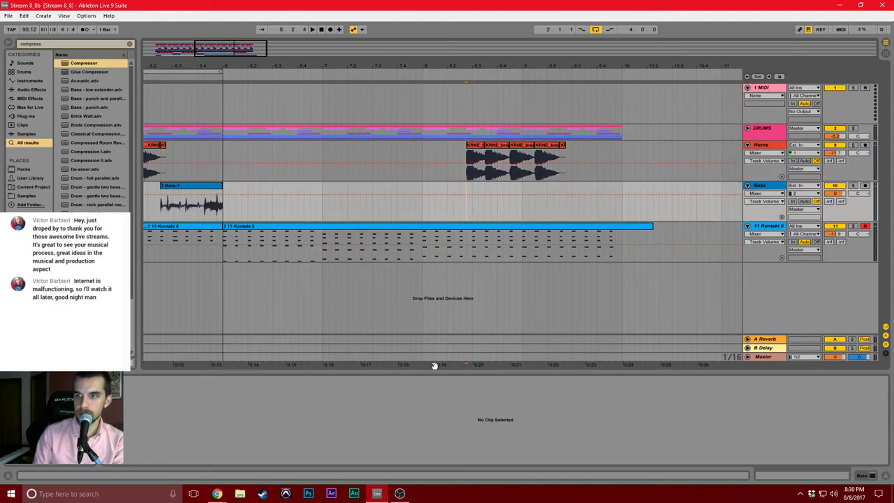
{"action": "left_click_drag", "start_coordinate": [250, 54], "coordinate": [202, 47]}
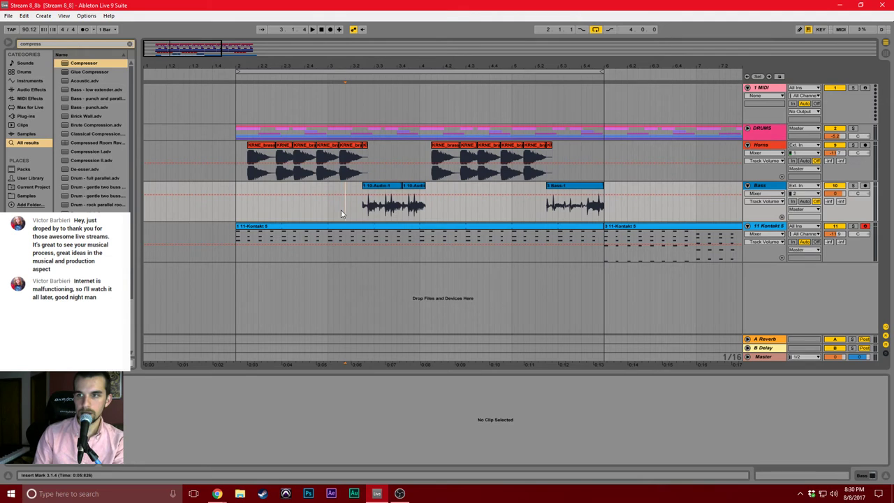
{"action": "scroll", "coordinate": [341, 209], "scroll_direction": "right", "scroll_amount": 5}
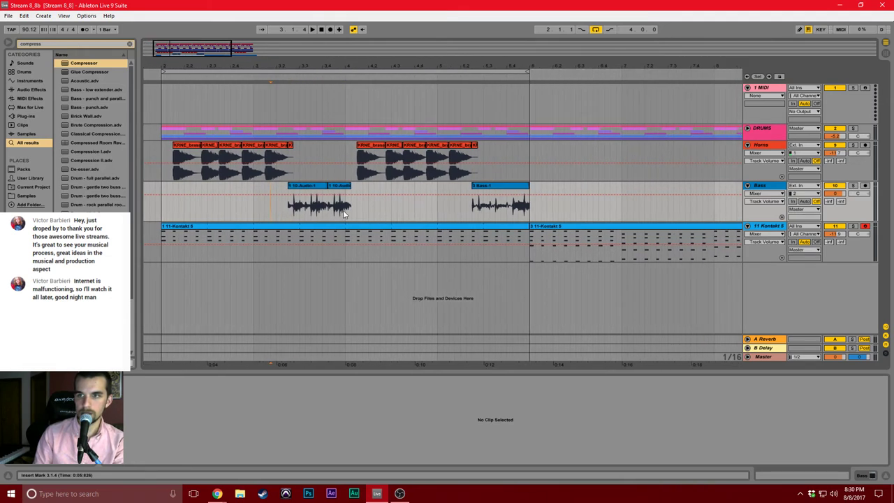
{"action": "scroll", "coordinate": [349, 211], "scroll_direction": "left", "scroll_amount": 3}
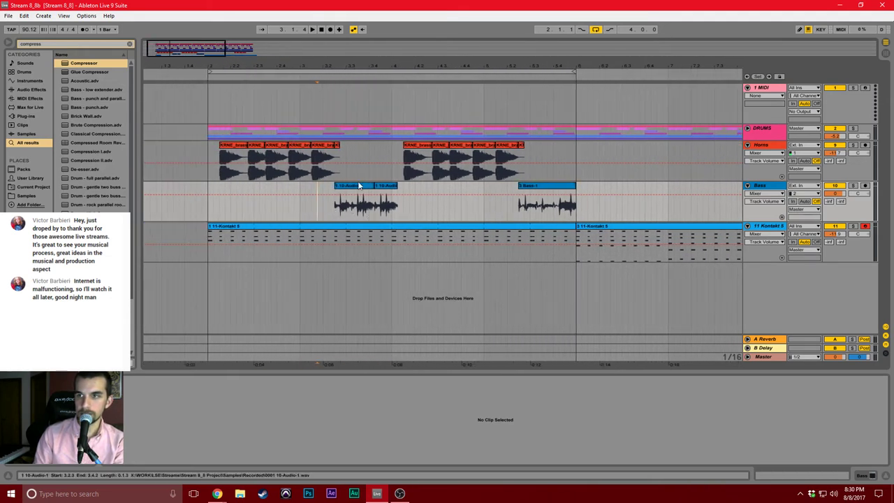
{"action": "left_click", "coordinate": [305, 111]}
{"action": "left_click", "coordinate": [203, 113]}
{"action": "key", "text": "space"}
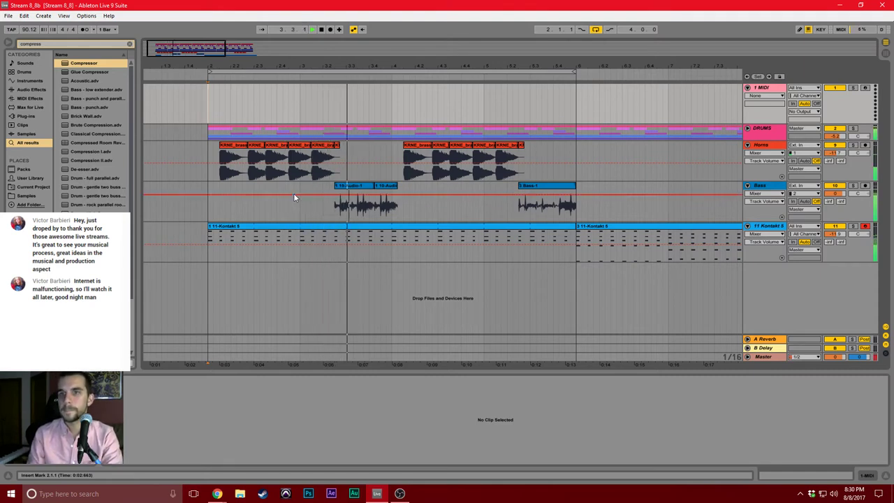
{"action": "key", "text": "space"}
Search the browser for kontakt, clear that search and list the Pad presets of the Sounds category instead.
{"action": "key", "text": "ctrl+f"}
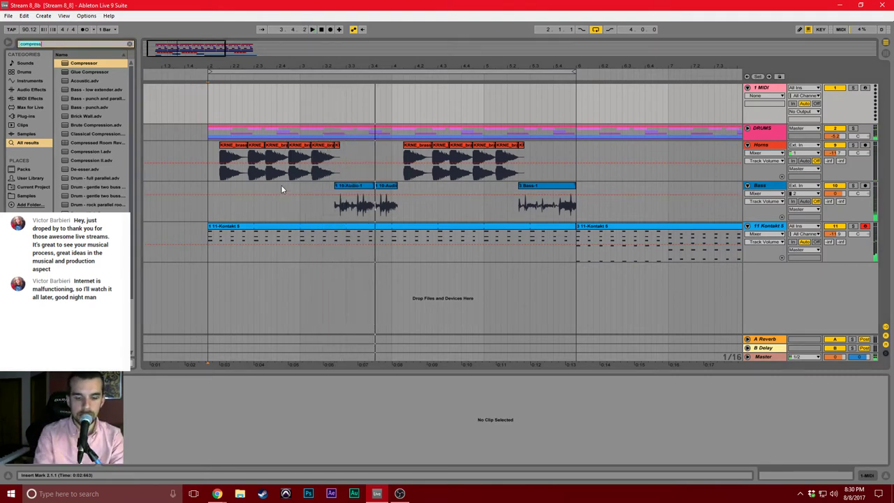
{"action": "type", "text": "kontakt"}
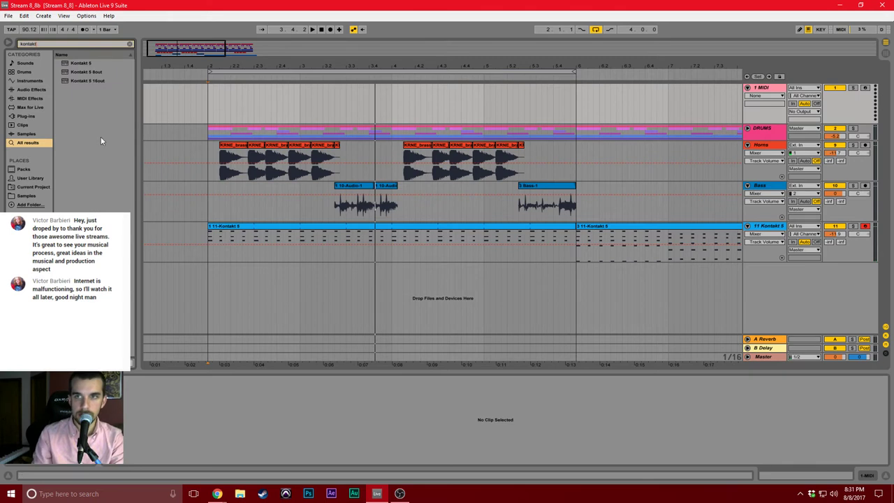
{"action": "left_click", "coordinate": [25, 64]}
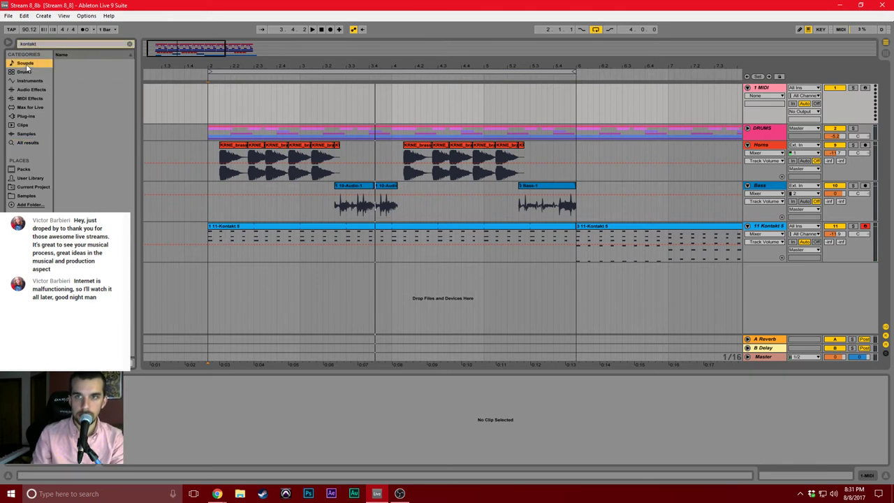
{"action": "left_click", "coordinate": [130, 45]}
{"action": "left_click", "coordinate": [57, 116]}
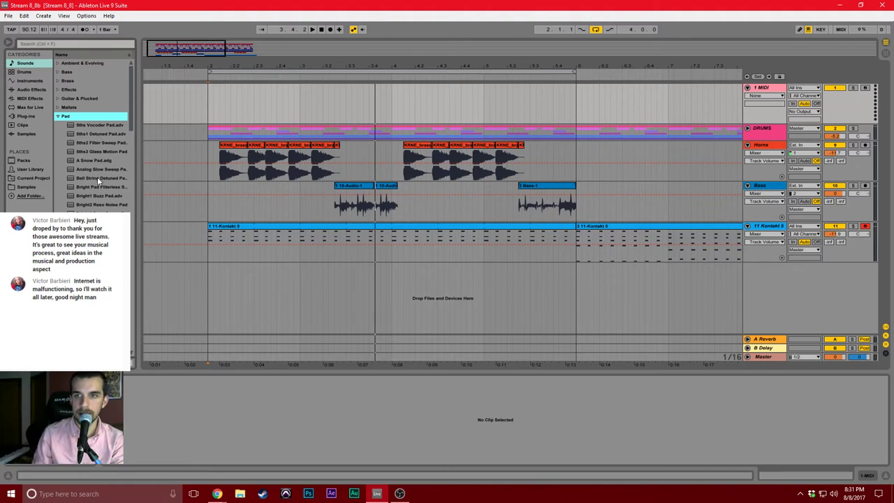
Preview several pad presets and load Bright5 Noise Saw Pad onto a new track below the Kontakt 5 track.
{"action": "left_click", "coordinate": [93, 196]}
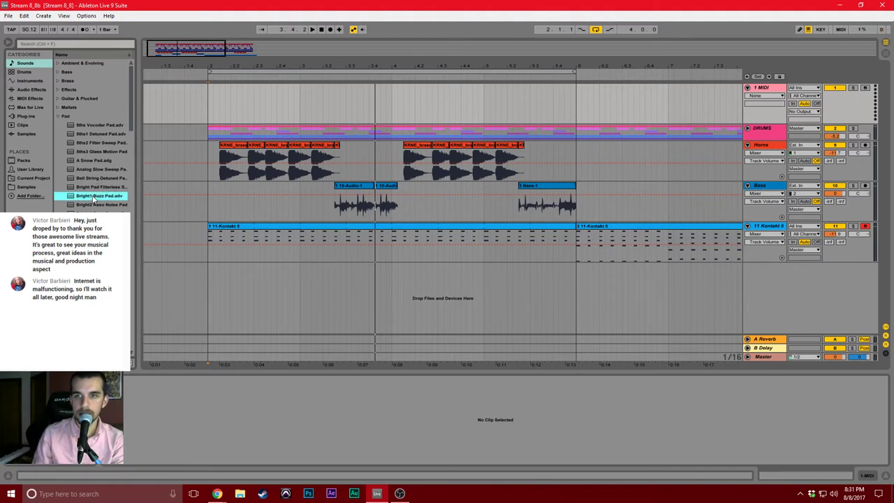
{"action": "left_click", "coordinate": [93, 187]}
{"action": "left_click", "coordinate": [97, 170]}
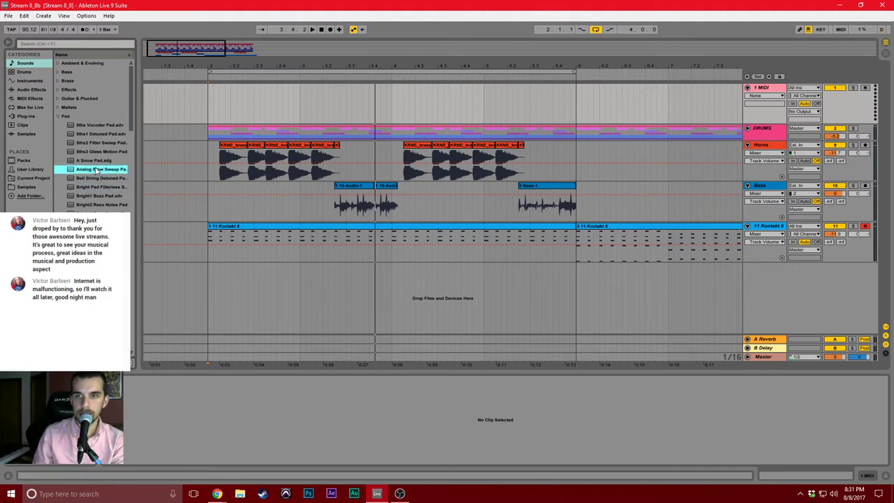
{"action": "left_click", "coordinate": [93, 178]}
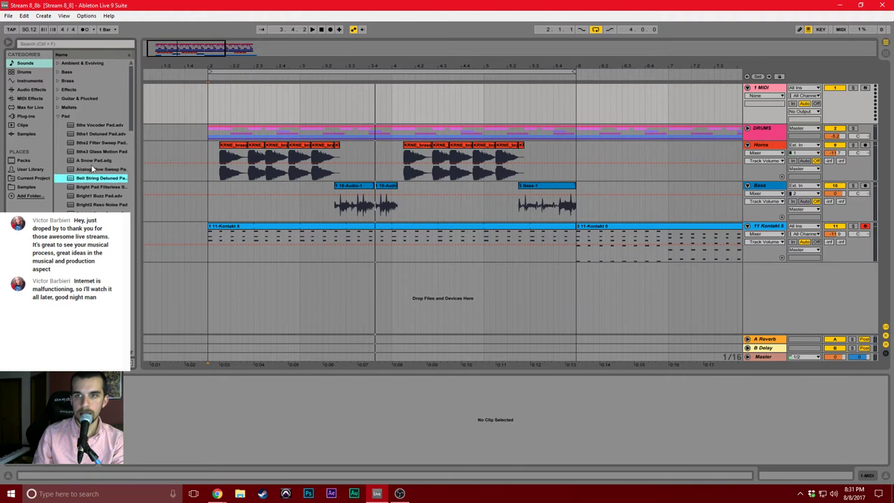
{"action": "left_click", "coordinate": [95, 231]}
{"action": "left_click_drag", "start_coordinate": [94, 231], "coordinate": [218, 286]}
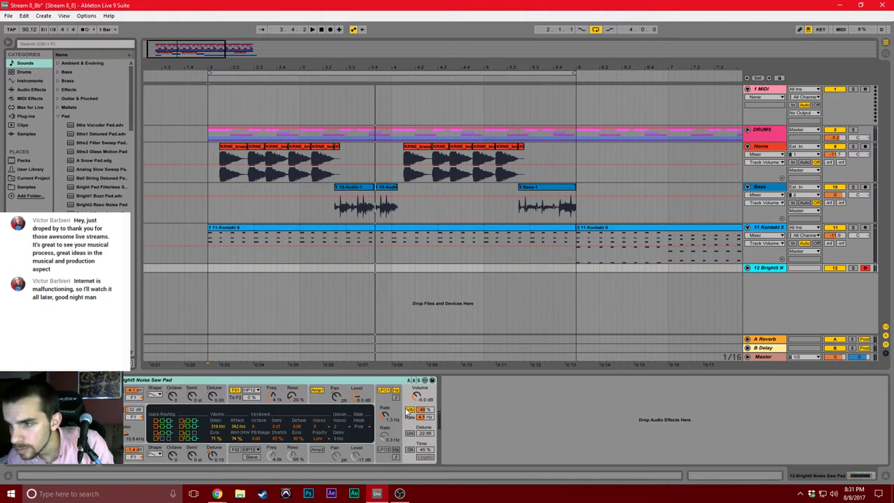
Check the pad's oscillator pitch envelopes and set its Amp1 envelope attack to 674 ms.
{"action": "left_click", "coordinate": [154, 460]}
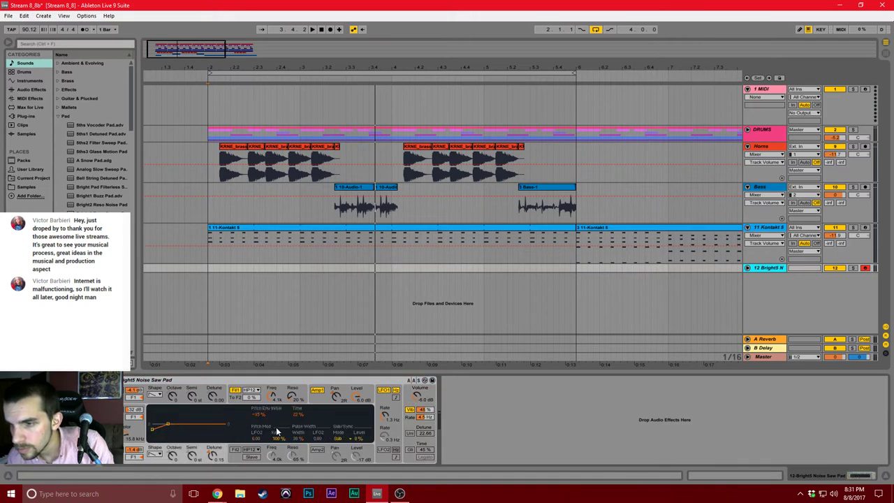
{"action": "left_click", "coordinate": [157, 402]}
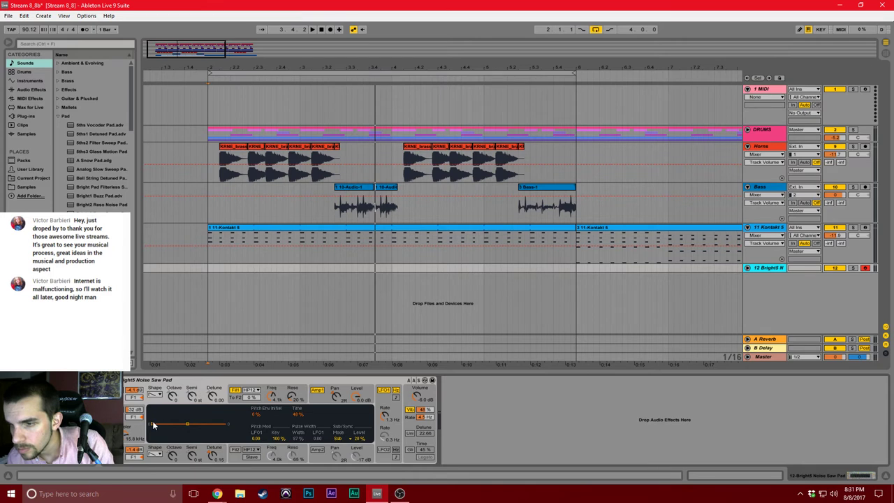
{"action": "left_click_drag", "start_coordinate": [152, 425], "coordinate": [153, 431]}
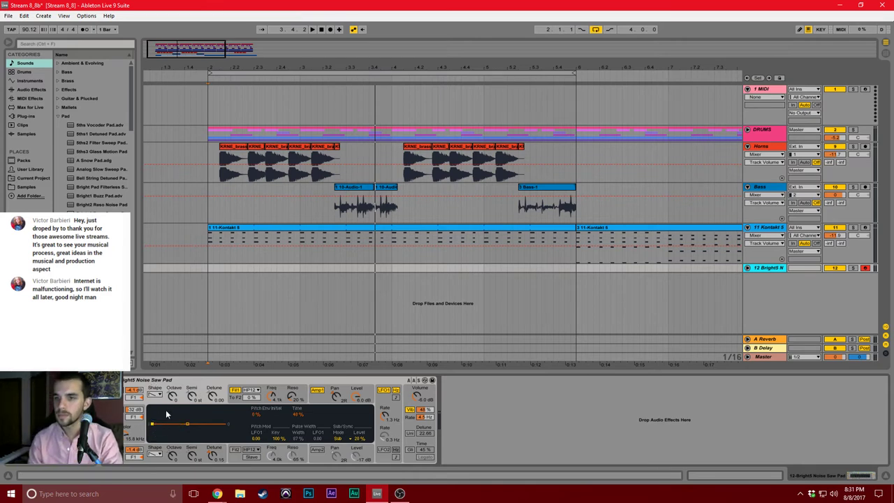
{"action": "left_click", "coordinate": [314, 396]}
{"action": "left_click_drag", "start_coordinate": [255, 417], "coordinate": [254, 398]}
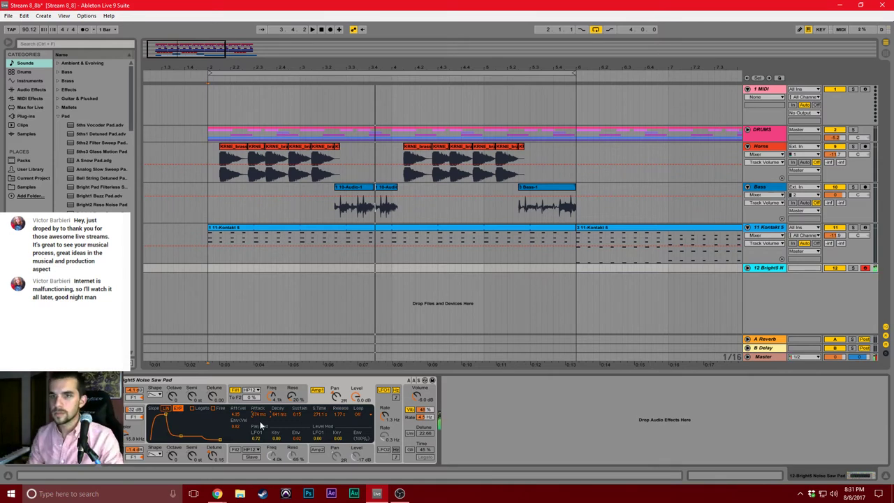
Add the MicroShift effect after the pad synth, unfold the pad track and set its volume to -6.8 dB.
{"action": "key", "text": "ctrl+f"}
{"action": "type", "text": "micro"}
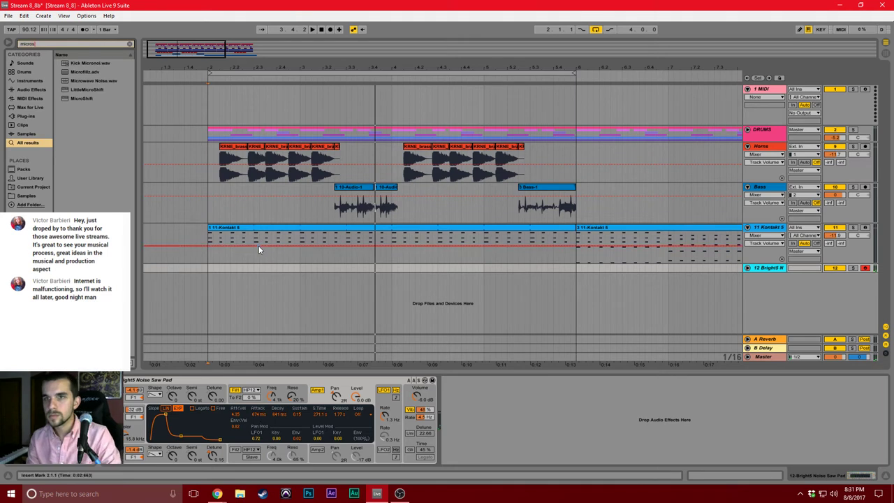
{"action": "type", "text": "s"}
{"action": "left_click_drag", "start_coordinate": [81, 65], "coordinate": [501, 399]}
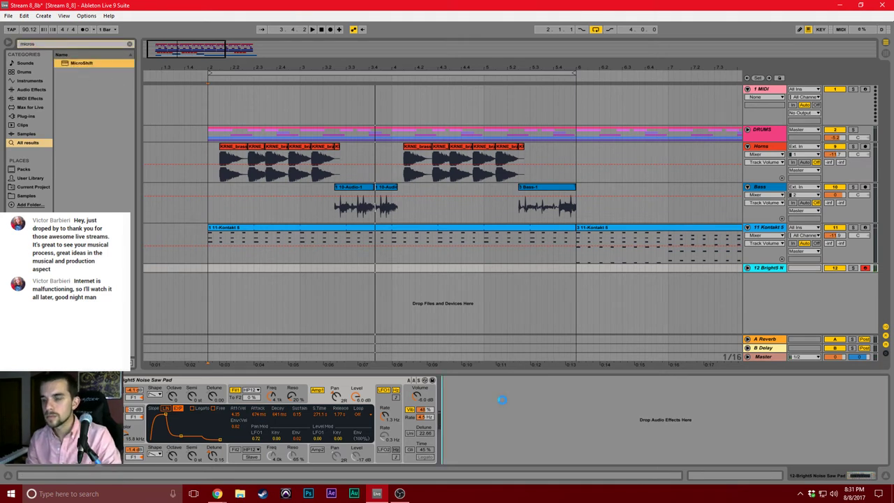
{"action": "left_click", "coordinate": [747, 268]}
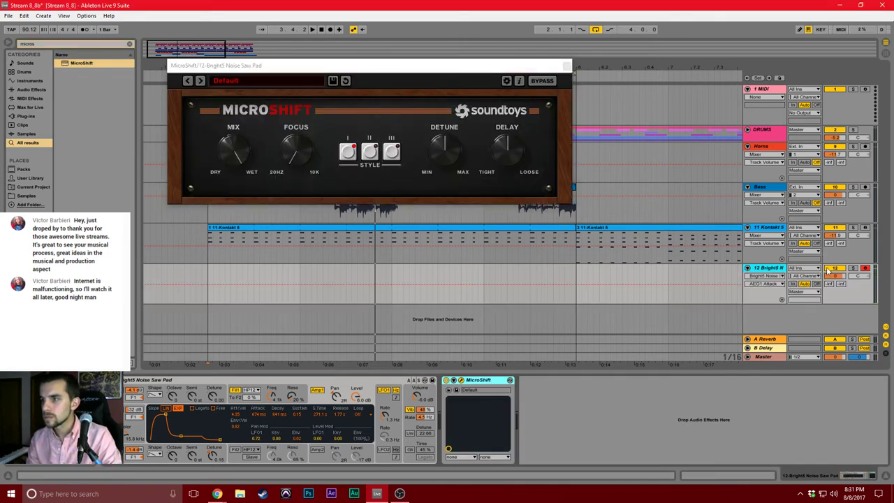
{"action": "left_click_drag", "start_coordinate": [837, 275], "coordinate": [837, 288]}
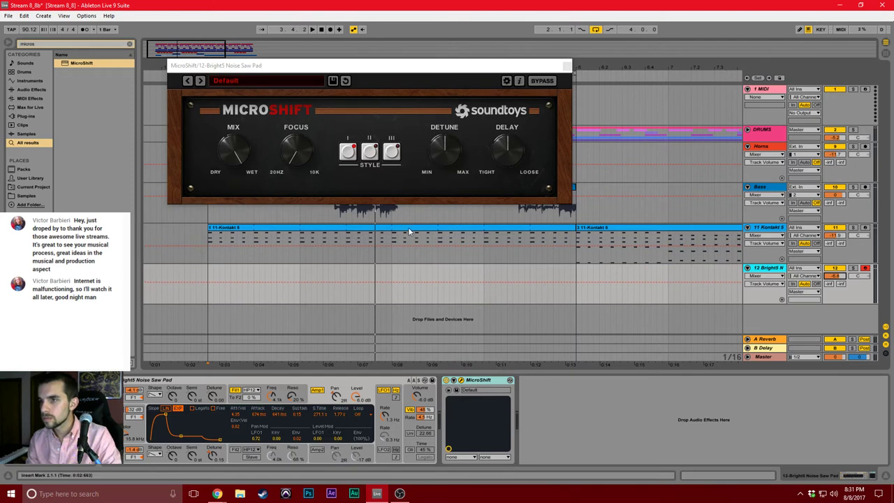
Reduce MicroShift's mix to slightly above half, raise the pad's Amp1 sustain to 1.00 and close the effect window.
{"action": "left_click_drag", "start_coordinate": [242, 149], "coordinate": [232, 187]}
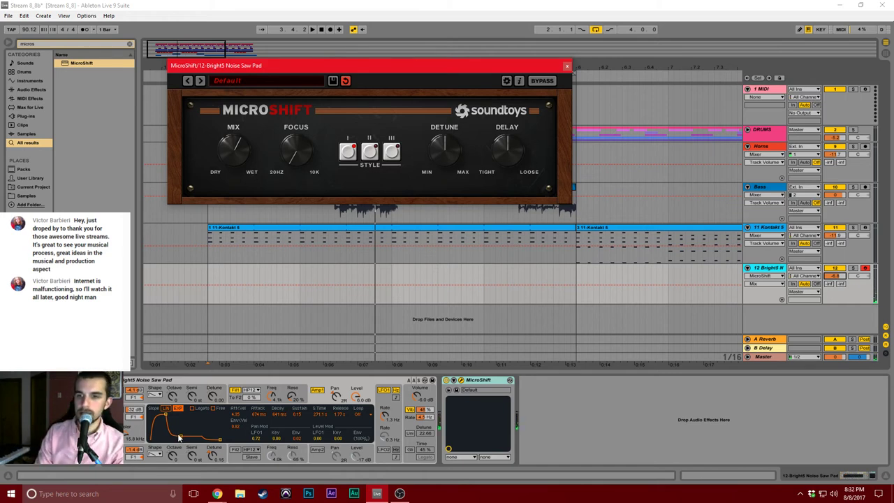
{"action": "left_click_drag", "start_coordinate": [300, 416], "coordinate": [300, 401]}
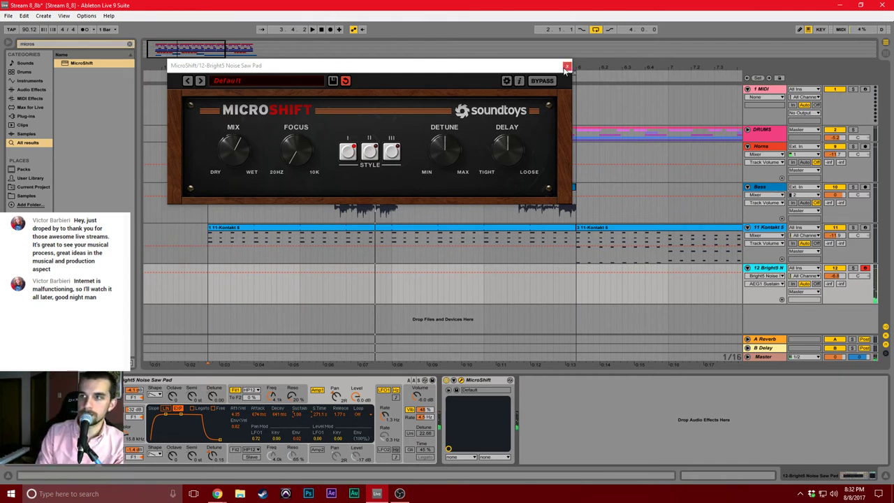
{"action": "left_click", "coordinate": [566, 67]}
Set the arrangement grid to 1/4 and record sustained notes on the pad track through the bars 2 to 5 loop from 2.1.1.
{"action": "left_click", "coordinate": [219, 292]}
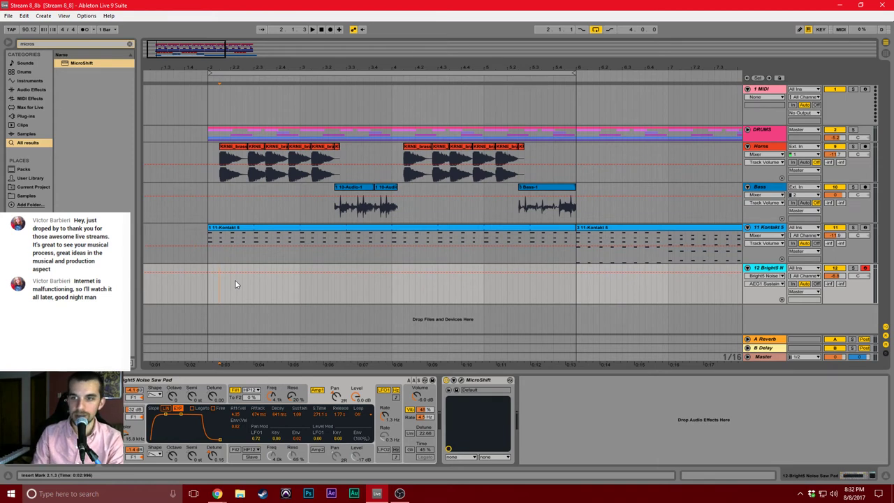
{"action": "right_click", "coordinate": [219, 283]}
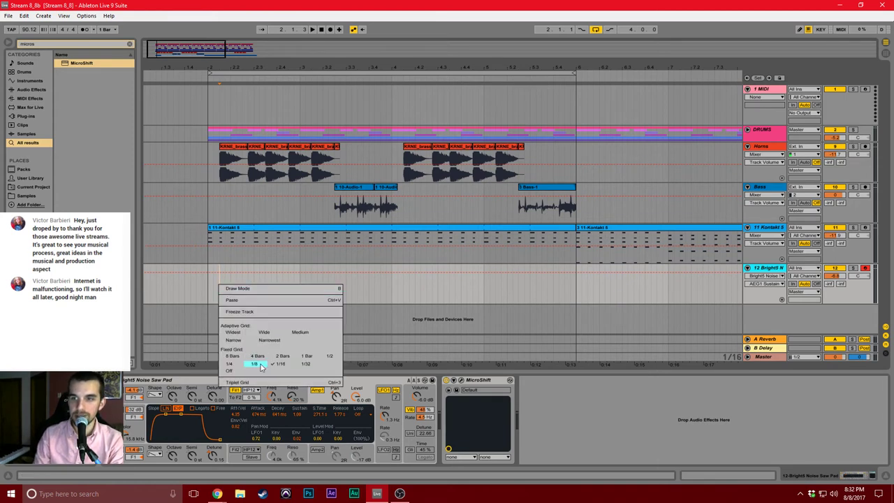
{"action": "left_click", "coordinate": [230, 366]}
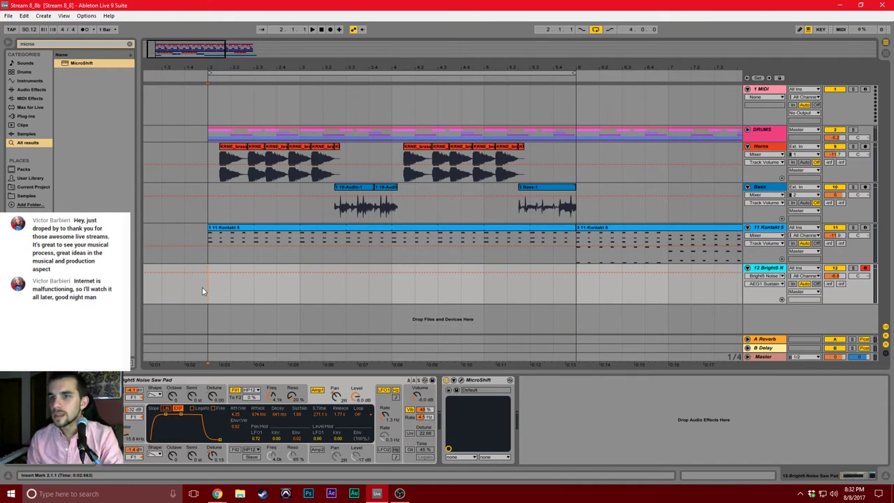
{"action": "left_click", "coordinate": [330, 30]}
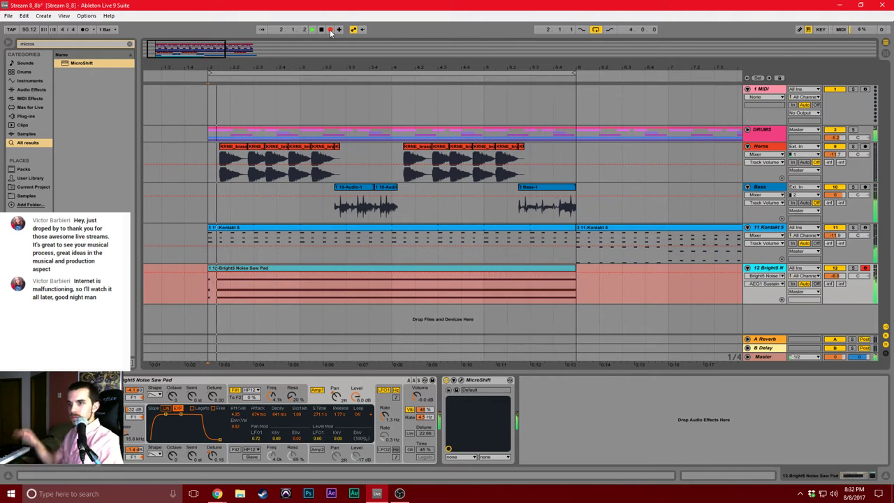
{"action": "left_click", "coordinate": [331, 30]}
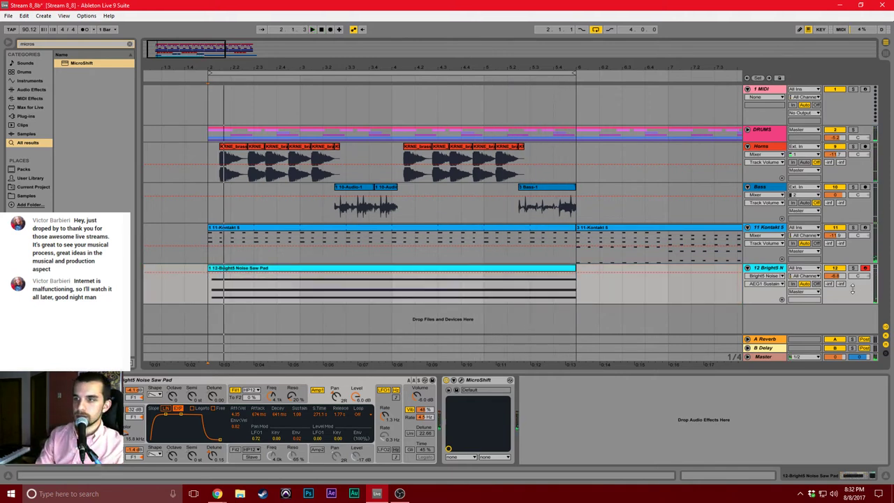
Set the saw pad track's volume to -11.8 dB and group it with the Kontakt track under the name Pads.
{"action": "left_click_drag", "start_coordinate": [835, 275], "coordinate": [835, 288]}
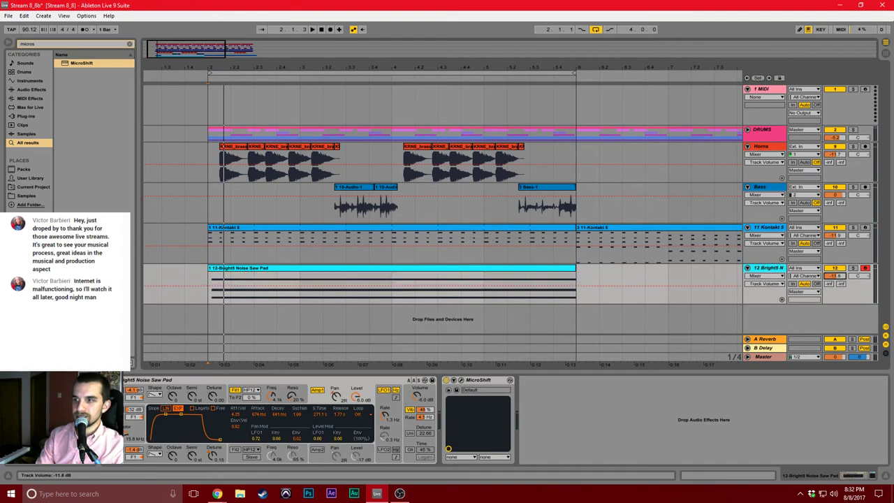
{"action": "left_click", "coordinate": [770, 229]}
{"action": "left_click", "coordinate": [248, 387]}
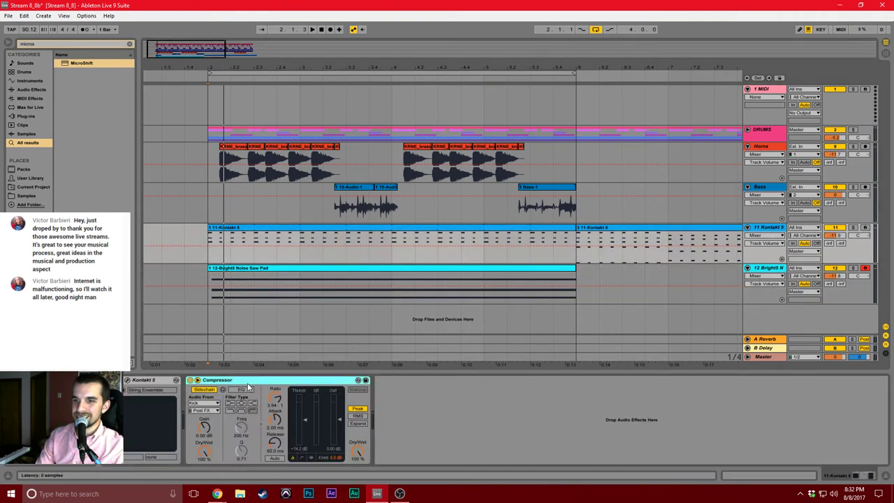
{"action": "left_click", "coordinate": [358, 292]}
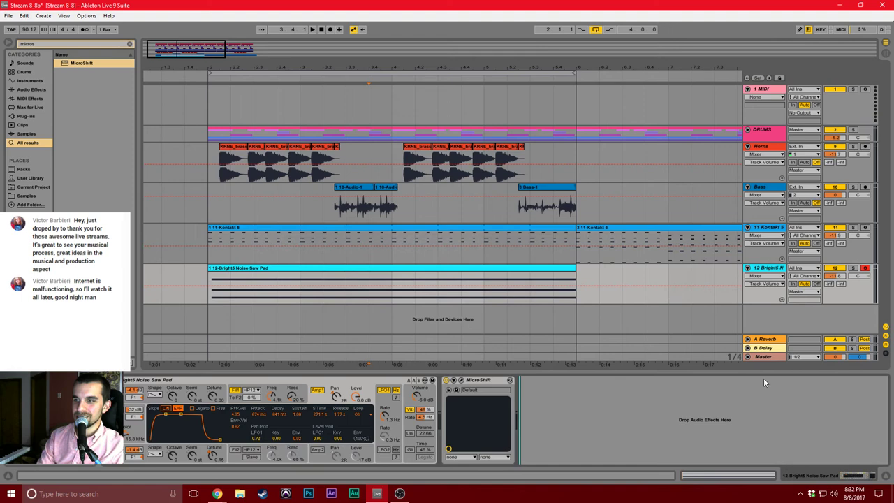
{"action": "left_click", "coordinate": [767, 271]}
{"action": "left_click", "coordinate": [761, 220], "text": "shift"}
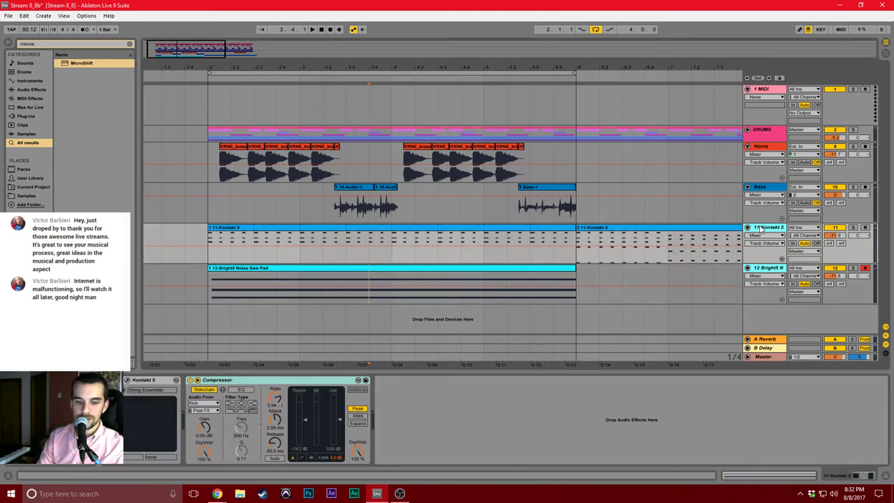
{"action": "key", "text": "ctrl+g"}
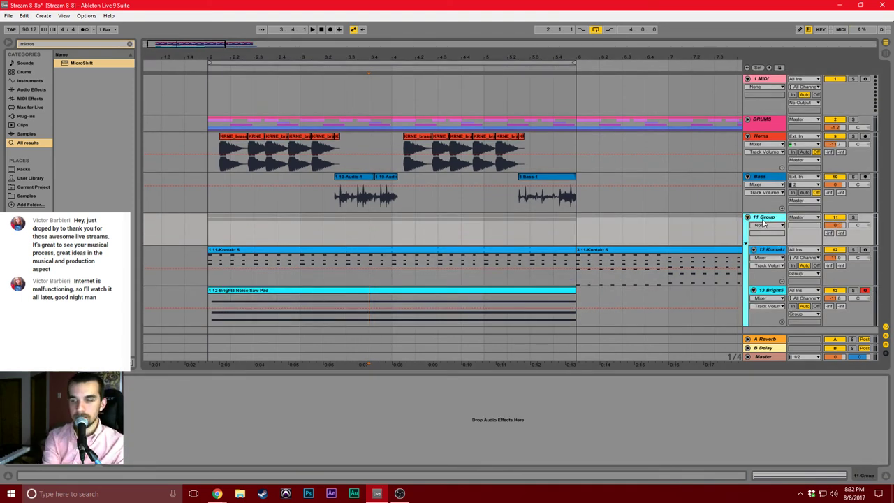
{"action": "key", "text": "ctrl+r"}
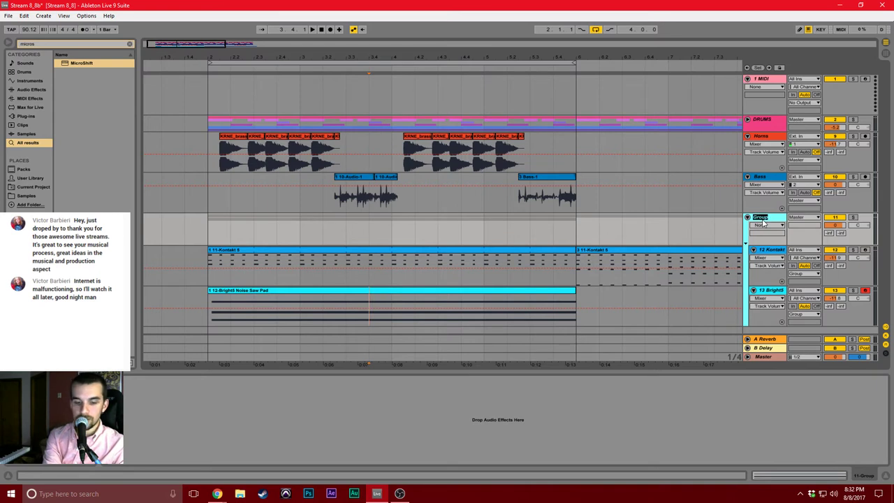
{"action": "type", "text": "Pads"}
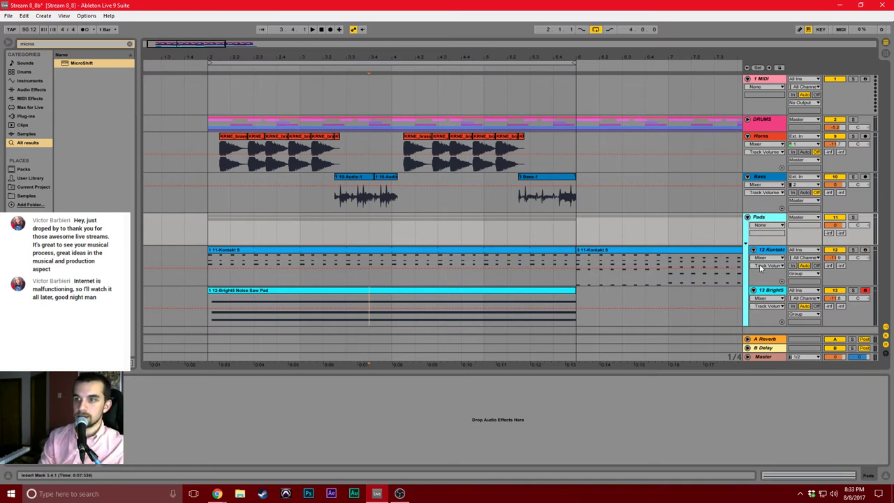
Move the sidechained Compressor from the Kontakt track onto the Pads group track.
{"action": "left_click", "coordinate": [762, 294]}
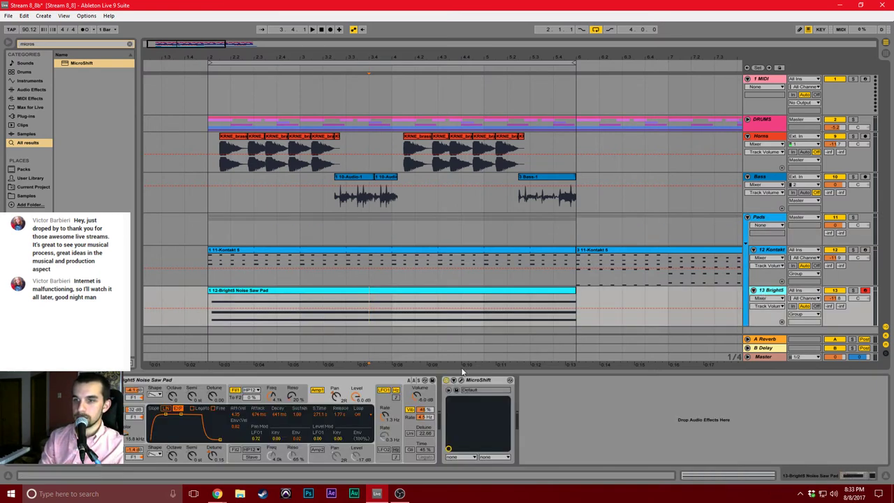
{"action": "left_click", "coordinate": [495, 381]}
{"action": "left_click", "coordinate": [767, 252]}
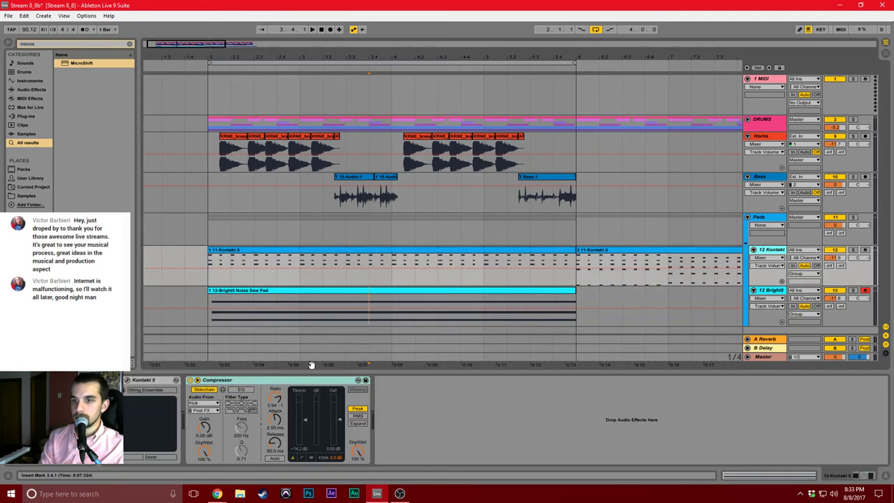
{"action": "left_click", "coordinate": [774, 218]}
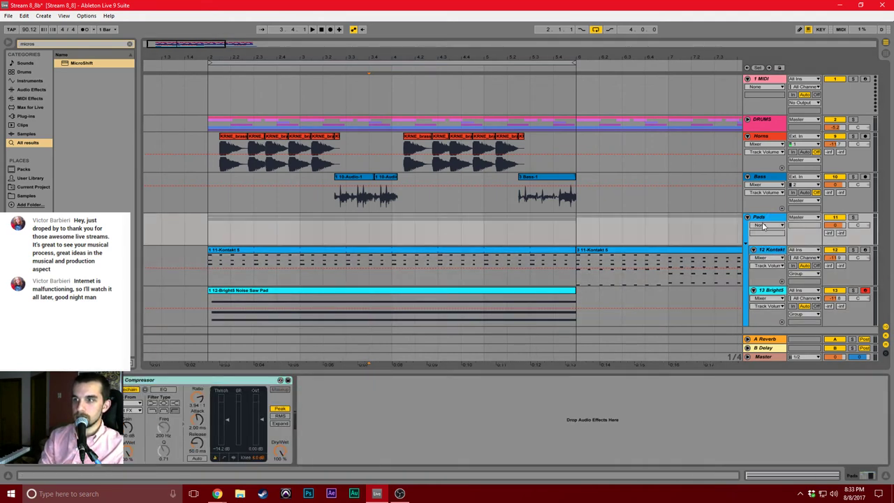
{"action": "double_click", "coordinate": [763, 219]}
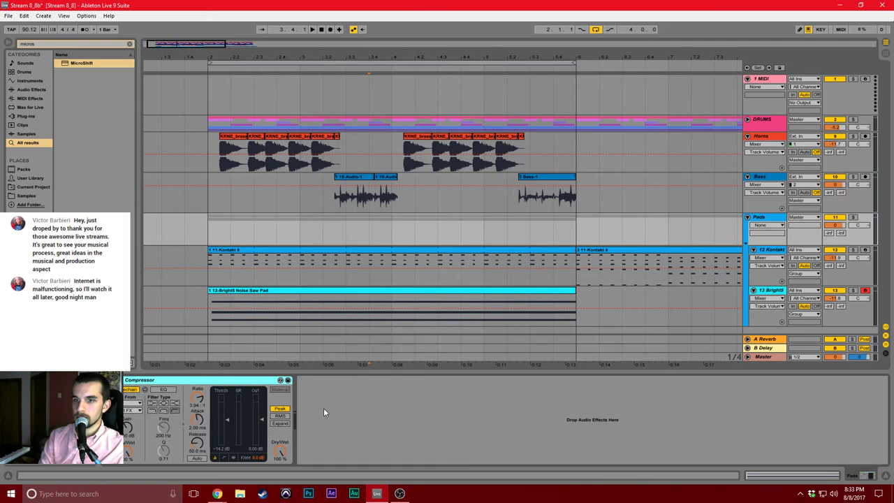
Set the saw pad clip's note grid to 1 Bar and quantize all its notes to it.
{"action": "left_click", "coordinate": [516, 293]}
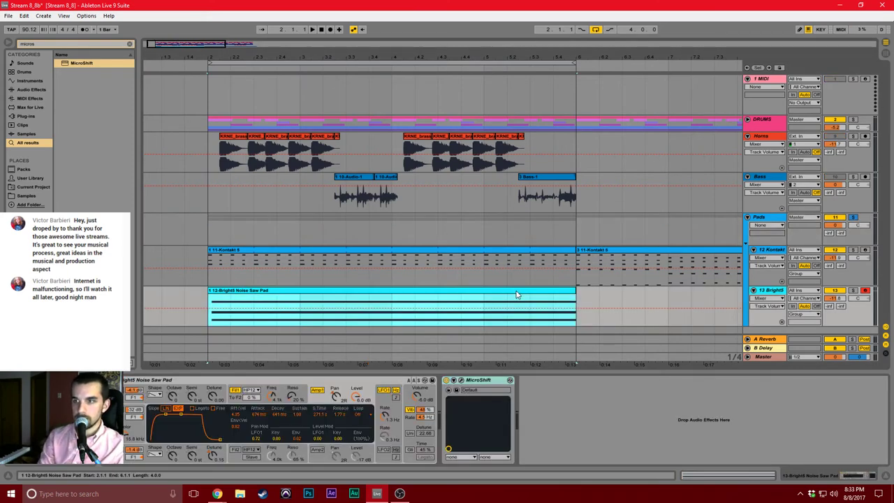
{"action": "double_click", "coordinate": [516, 294]}
{"action": "right_click", "coordinate": [496, 442]}
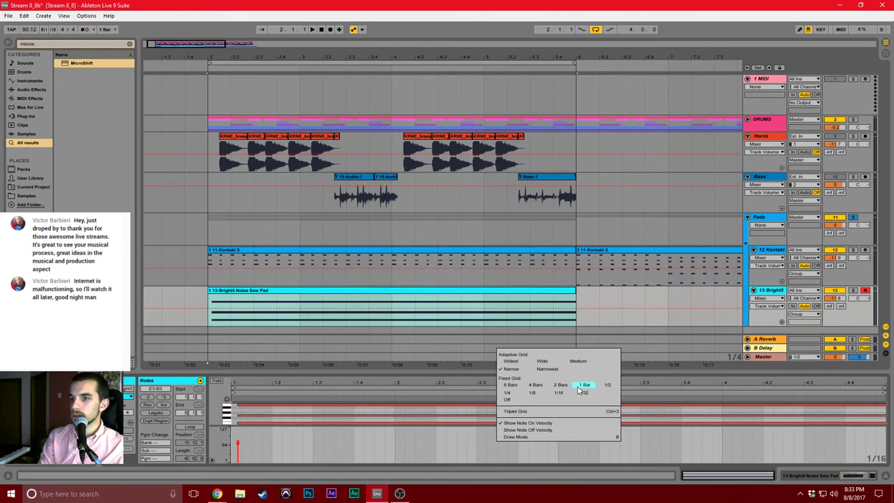
{"action": "left_click", "coordinate": [578, 389]}
{"action": "key", "text": "ctrl+a"}
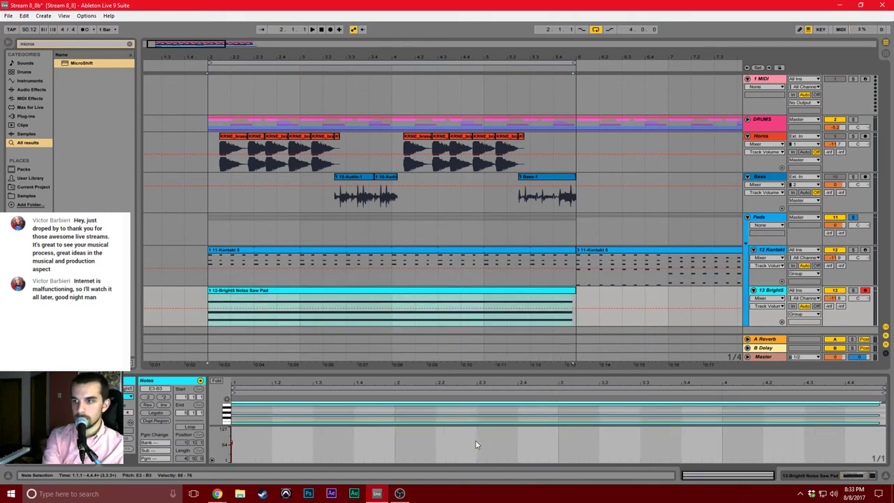
Play the loop with the Pads group soloed and lower the saw pad track's volume to -25.7 dB.
{"action": "key", "text": "space"}
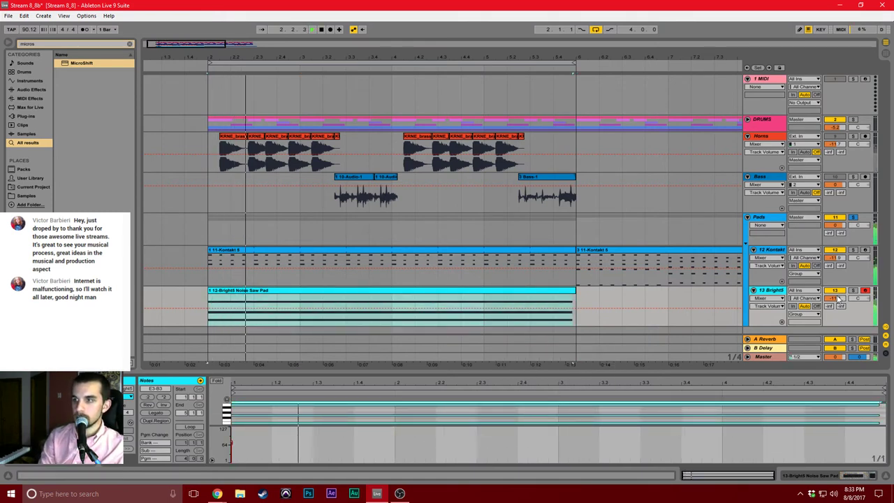
{"action": "left_click_drag", "start_coordinate": [834, 298], "coordinate": [834, 316]}
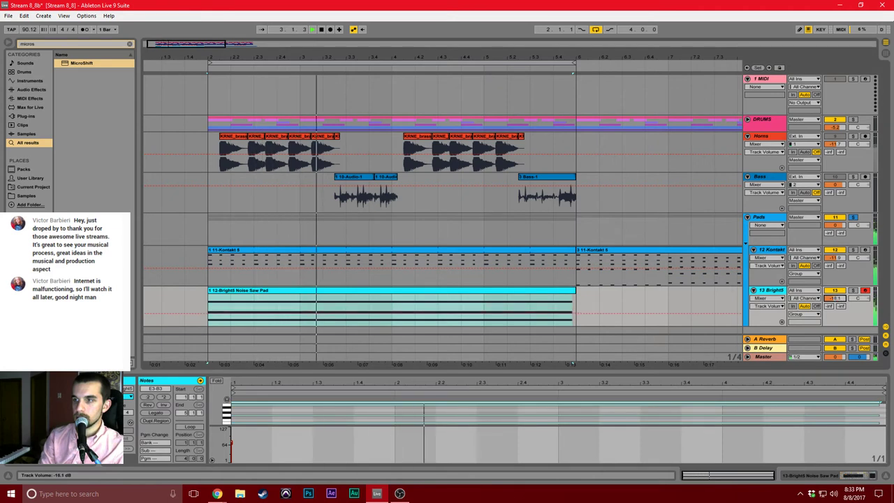
{"action": "left_click", "coordinate": [761, 290]}
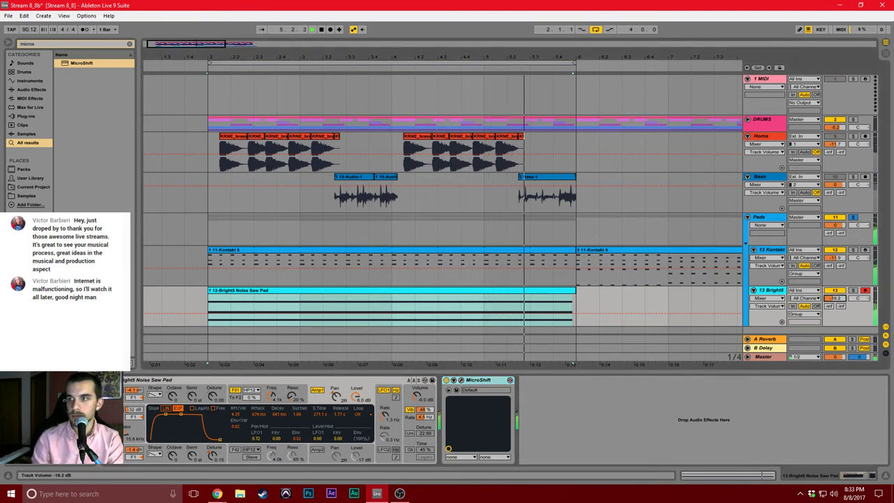
{"action": "left_click_drag", "start_coordinate": [834, 298], "coordinate": [835, 315]}
{"action": "key", "text": "space"}
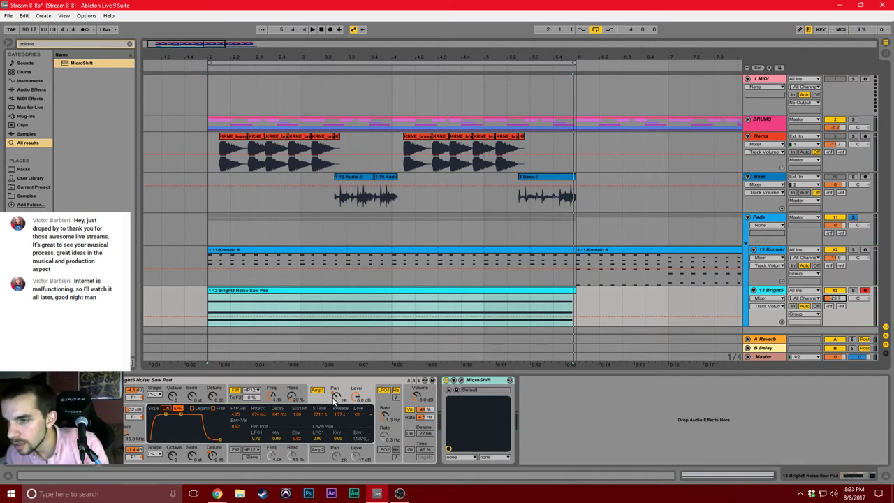
Check the saw pad's LFO settings and reset Amp1's LFO1 pan modulation to 0.00.
{"action": "left_click", "coordinate": [385, 401]}
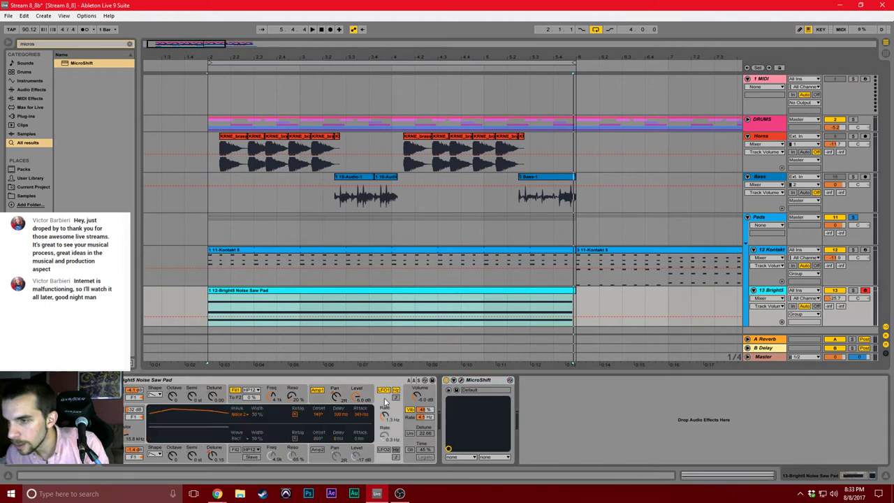
{"action": "left_click", "coordinate": [327, 402]}
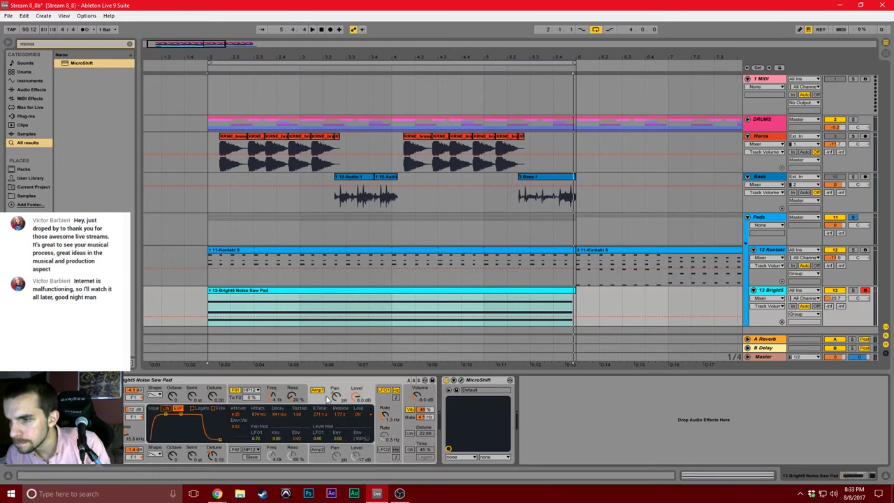
{"action": "left_click", "coordinate": [256, 438]}
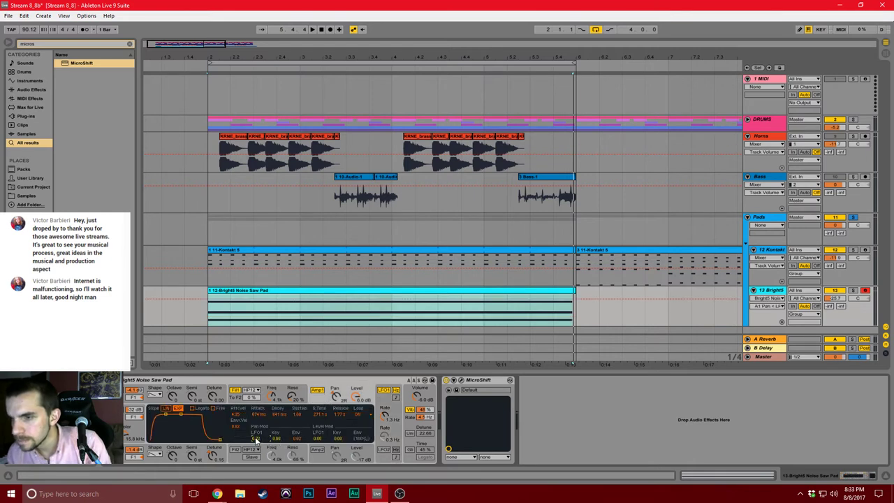
{"action": "key", "text": "Delete"}
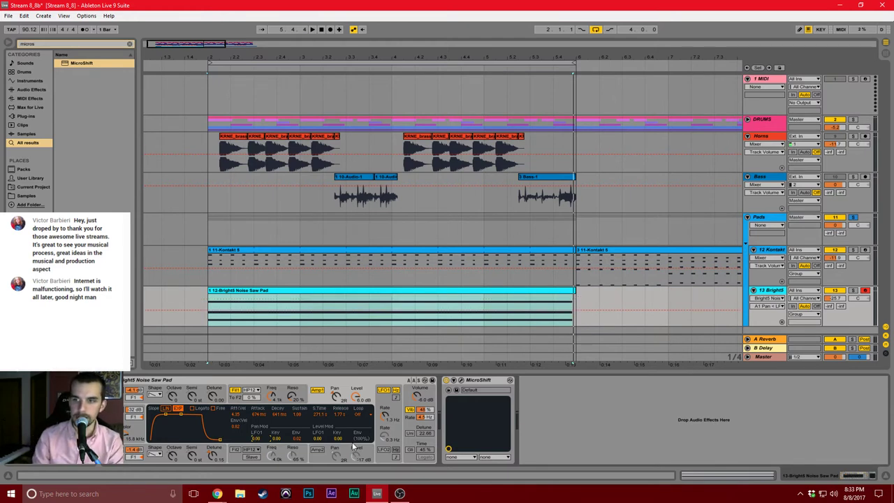
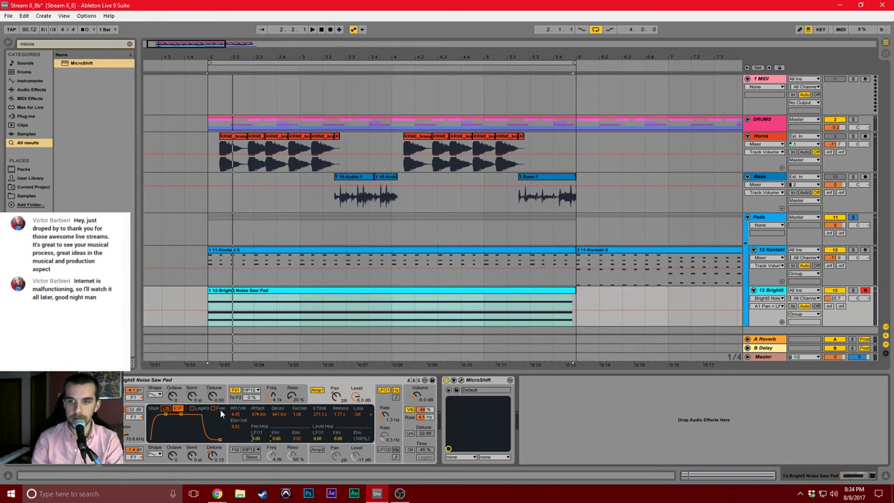
Save the set and play the full mix from 2.1.1, setting the saw pad's volume to -21.7 dB and Kontakt's to -11.5 dB.
{"action": "key", "text": "space"}
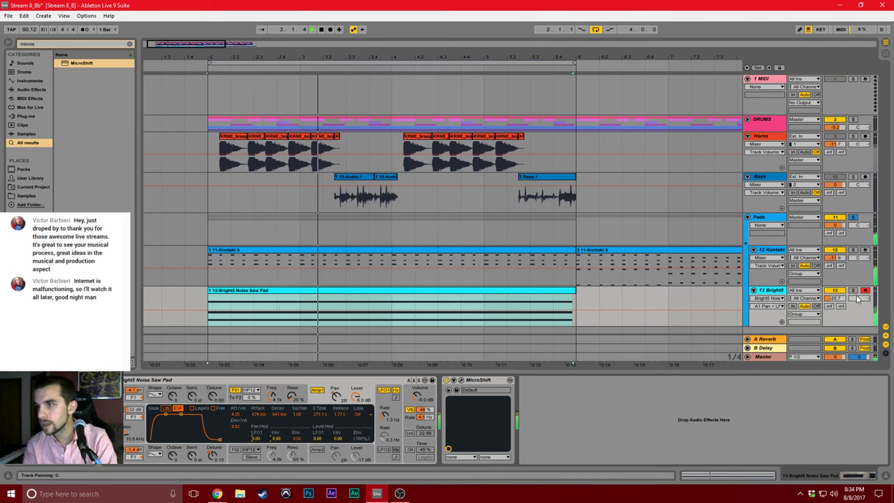
{"action": "key", "text": "space"}
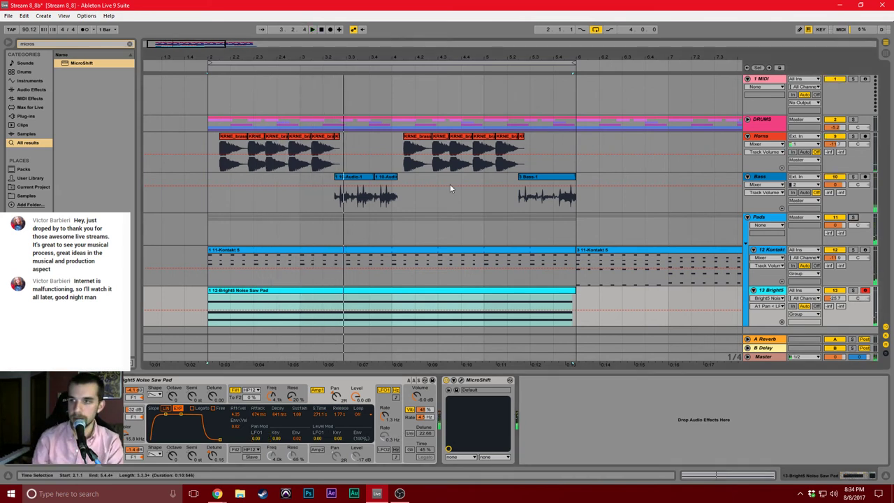
{"action": "key", "text": "ctrl+s"}
{"action": "left_click", "coordinate": [211, 199]}
{"action": "key", "text": "space"}
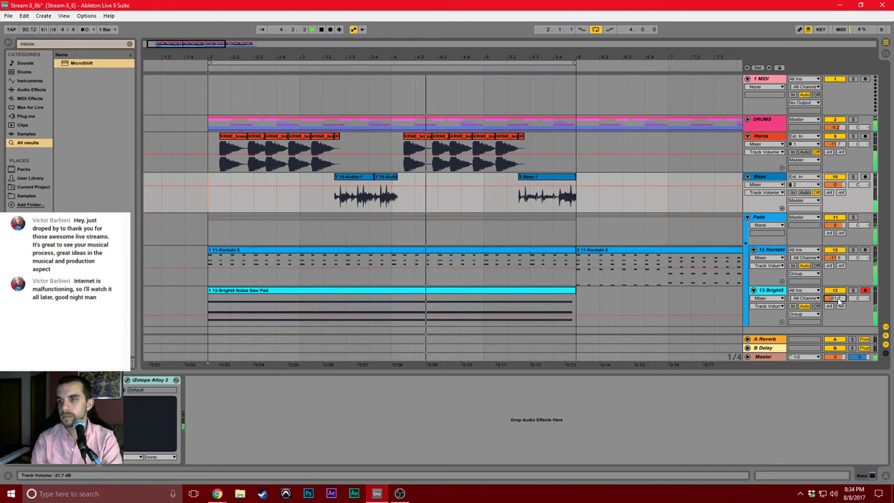
Turn off arrangement looping and play on past bar 6 to hear the second section through bar 9.
{"action": "left_click", "coordinate": [571, 223]}
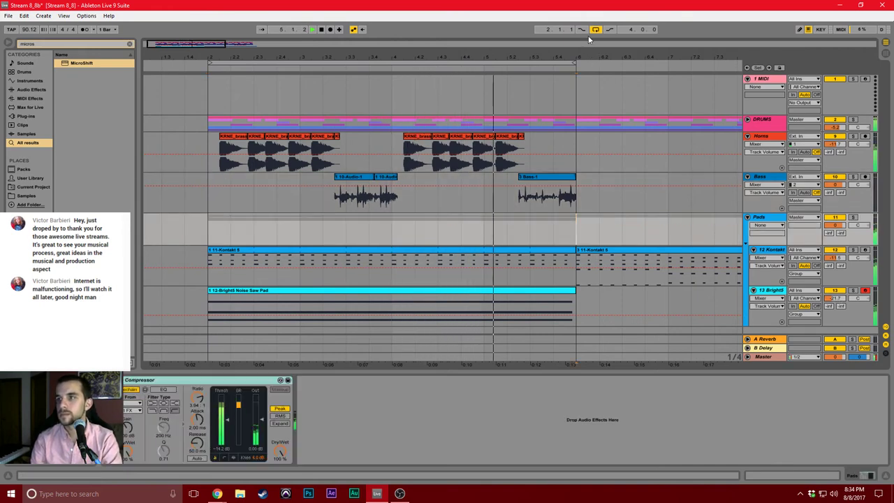
{"action": "left_click", "coordinate": [594, 30]}
{"action": "left_click_drag", "start_coordinate": [563, 58], "coordinate": [361, 38]}
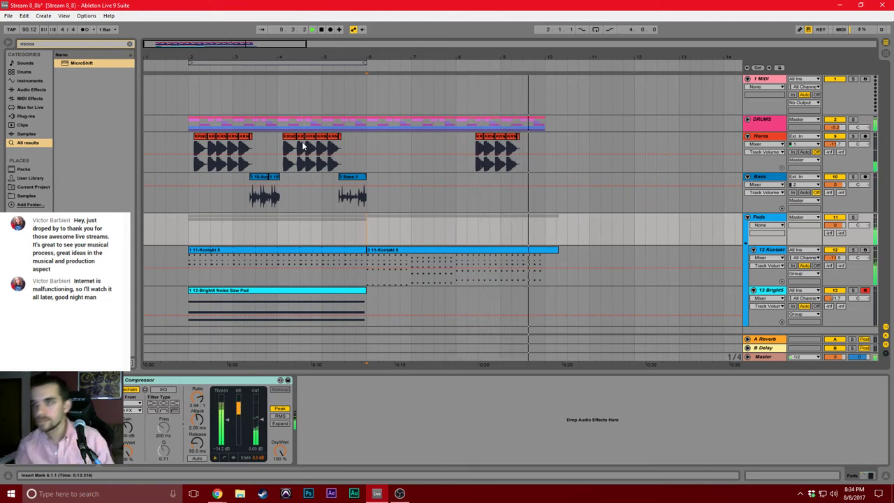
{"action": "key", "text": "space"}
Move the last horn phrase one bar later so it starts in bar 9, and save the set.
{"action": "left_click_drag", "start_coordinate": [455, 146], "coordinate": [526, 154]}
{"action": "left_click_drag", "start_coordinate": [479, 136], "coordinate": [522, 148]}
{"action": "left_click", "coordinate": [507, 143]}
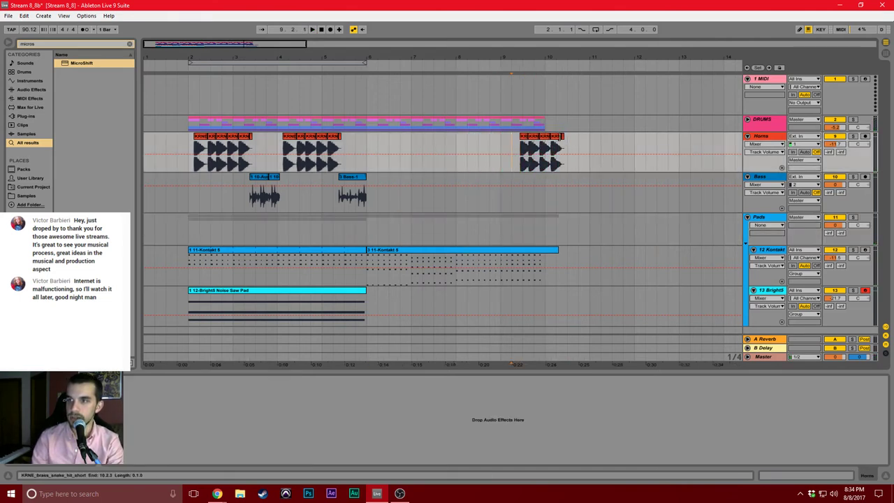
{"action": "left_click", "coordinate": [559, 141]}
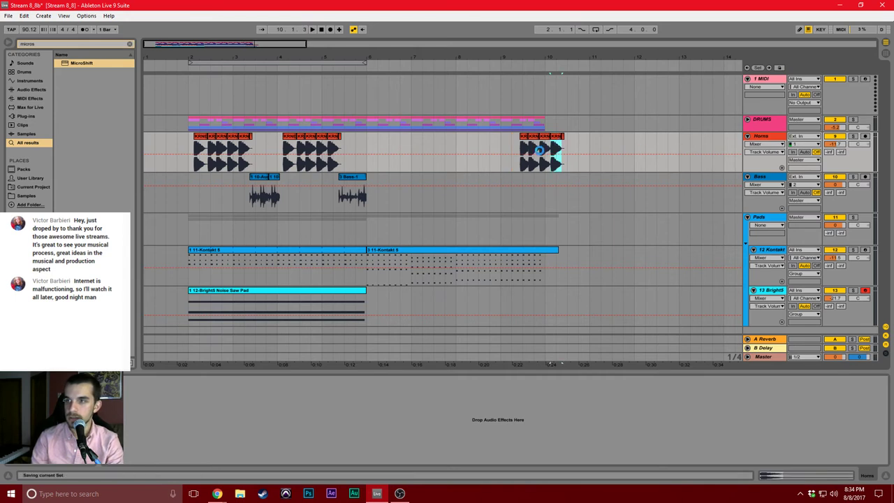
{"action": "left_click", "coordinate": [466, 163]}
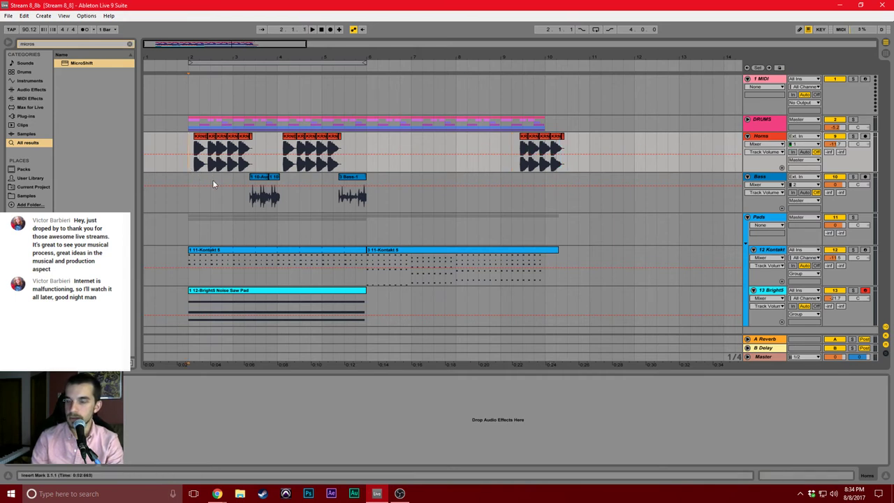
Insert a new MIDI track below the Bass track and name it BrassBass.
{"action": "left_click", "coordinate": [366, 198]}
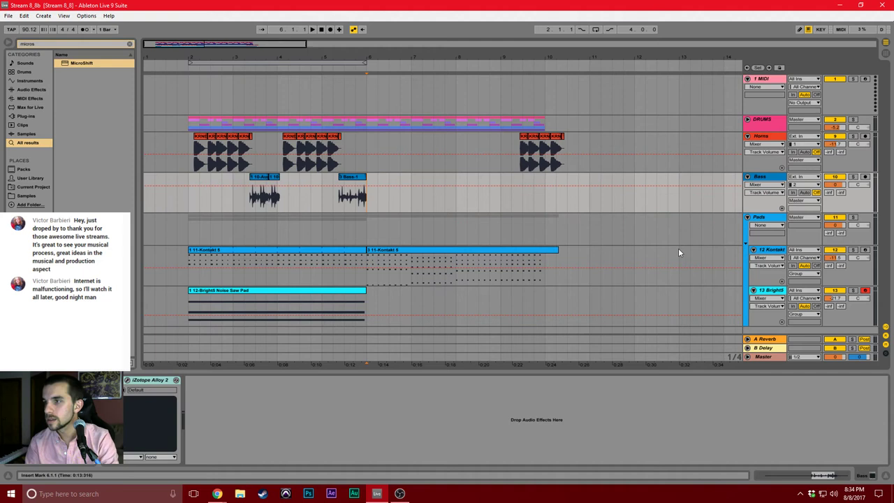
{"action": "left_click", "coordinate": [768, 178]}
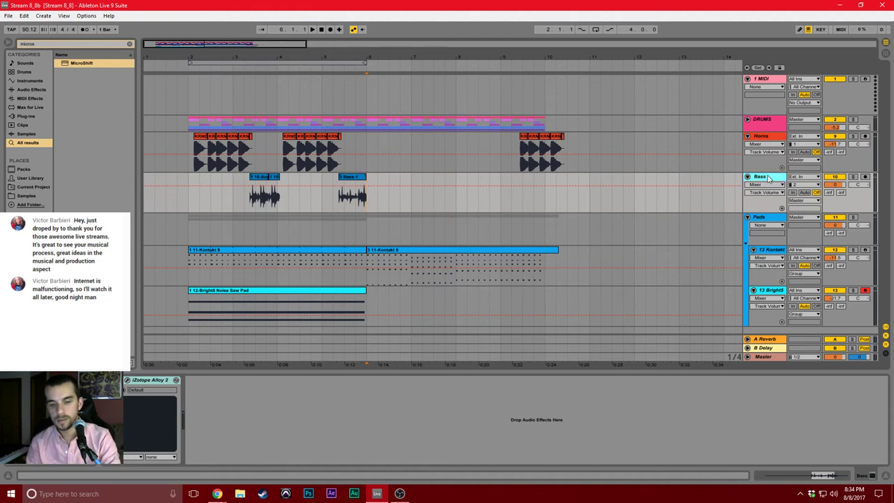
{"action": "key", "text": "ctrl+shift+t"}
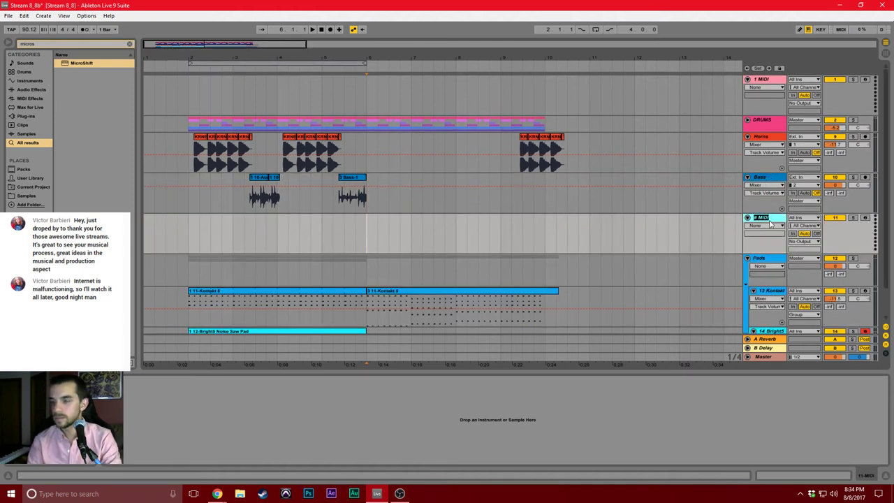
{"action": "type", "text": "BrassBas"}
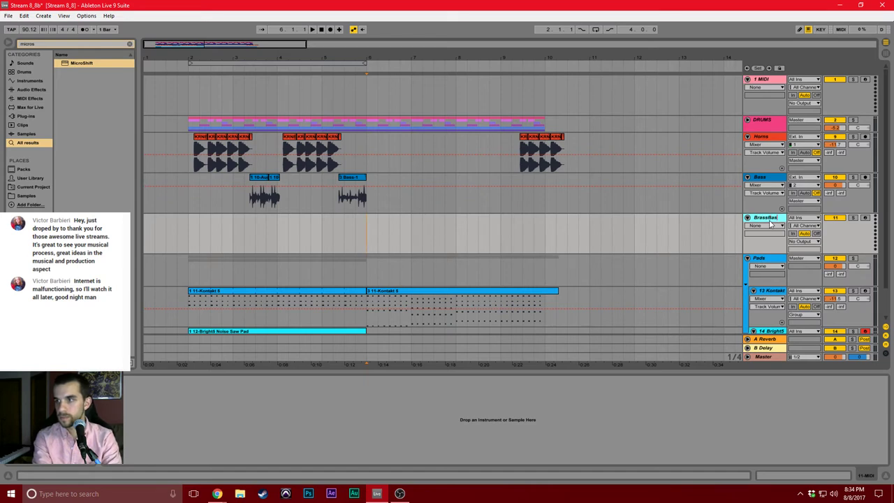
{"action": "type", "text": "s"}
{"action": "key", "text": "Return"}
Search the browser for kontakt.
{"action": "key", "text": "ctrl+f"}
{"action": "type", "text": "kontakt"}
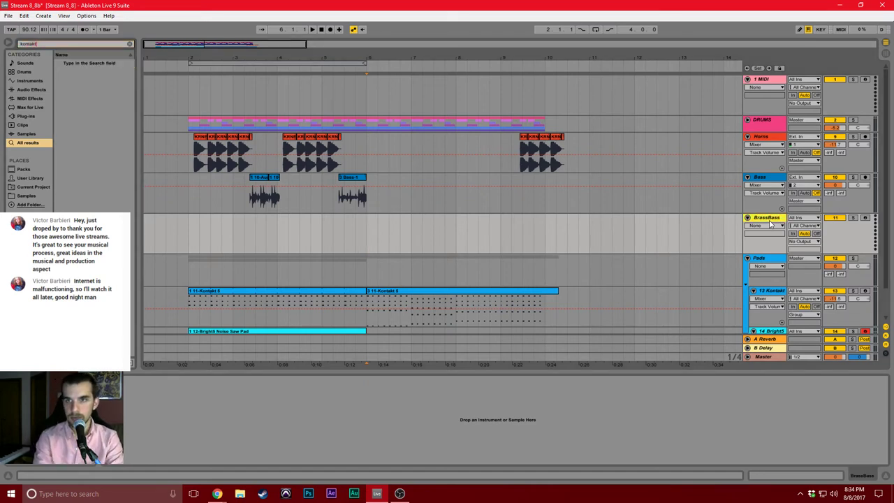
Load Kontakt 5 on the BrassBass track with the Brass Ensemble instrument from the Factory Library's VSL Brass folder.
{"action": "left_click_drag", "start_coordinate": [89, 62], "coordinate": [405, 237]}
{"action": "scroll", "coordinate": [347, 192], "scroll_direction": "down", "scroll_amount": 3}
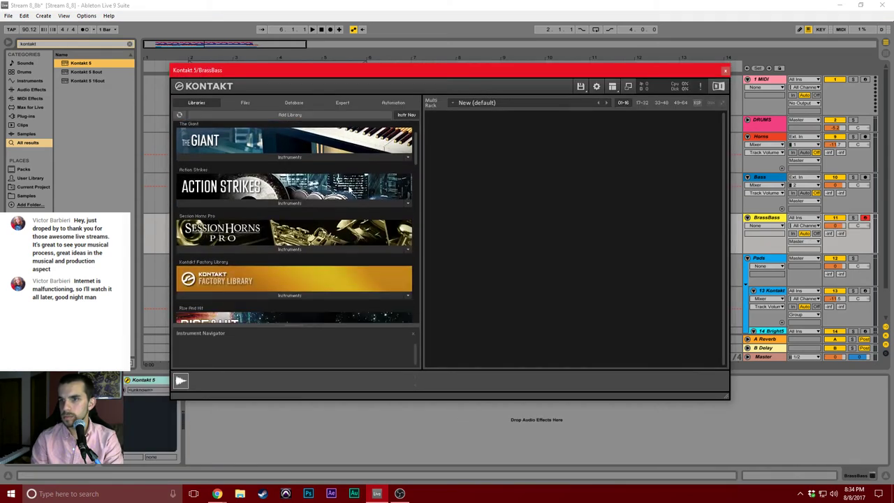
{"action": "left_click", "coordinate": [300, 281]}
{"action": "scroll", "coordinate": [296, 284], "scroll_direction": "down", "scroll_amount": 1}
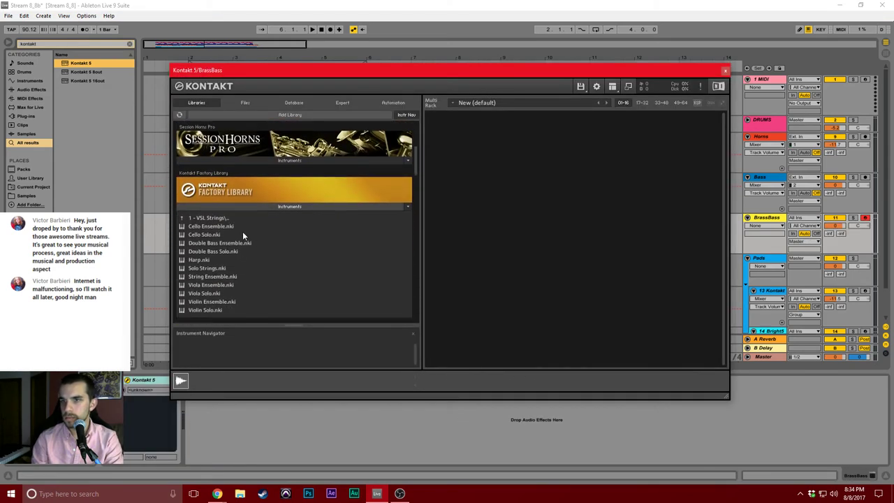
{"action": "left_click", "coordinate": [226, 219]}
{"action": "left_click", "coordinate": [221, 233]}
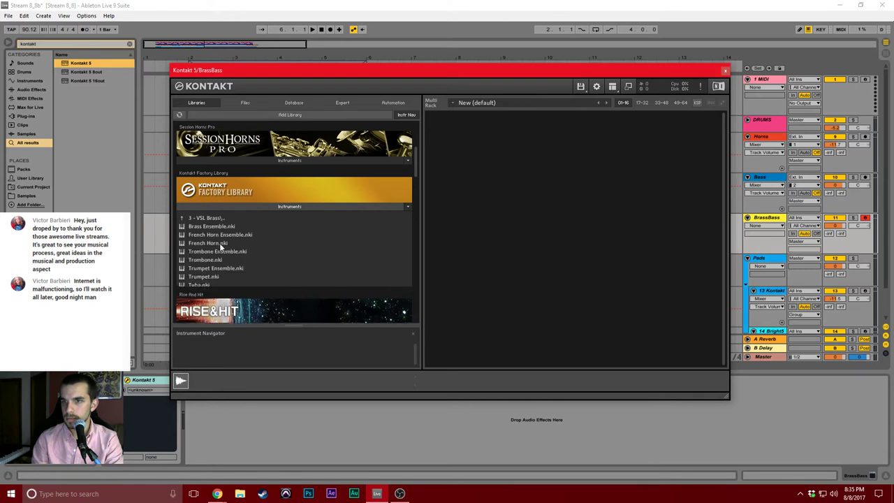
{"action": "double_click", "coordinate": [218, 227]}
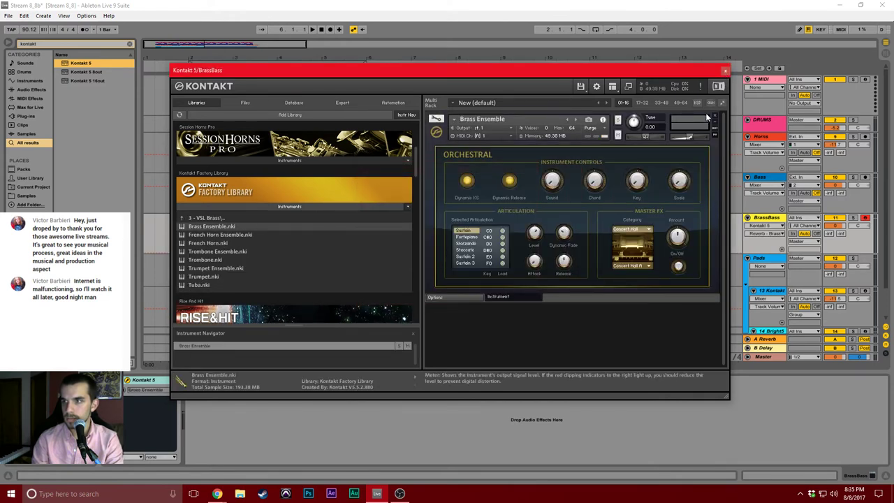
{"action": "left_click", "coordinate": [722, 72]}
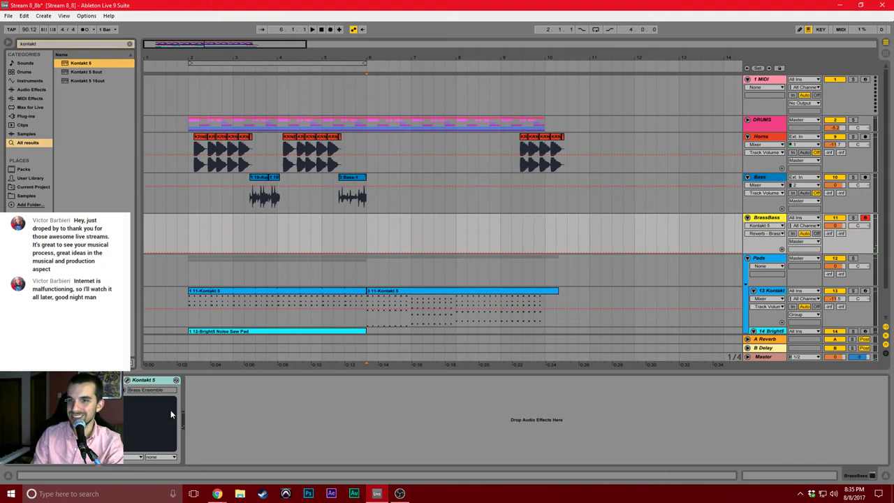
Turn on the Brass Ensemble's reverb and try the Sforzando and Fortepiano articulations before choosing Sustain 2.
{"action": "left_click", "coordinate": [127, 380]}
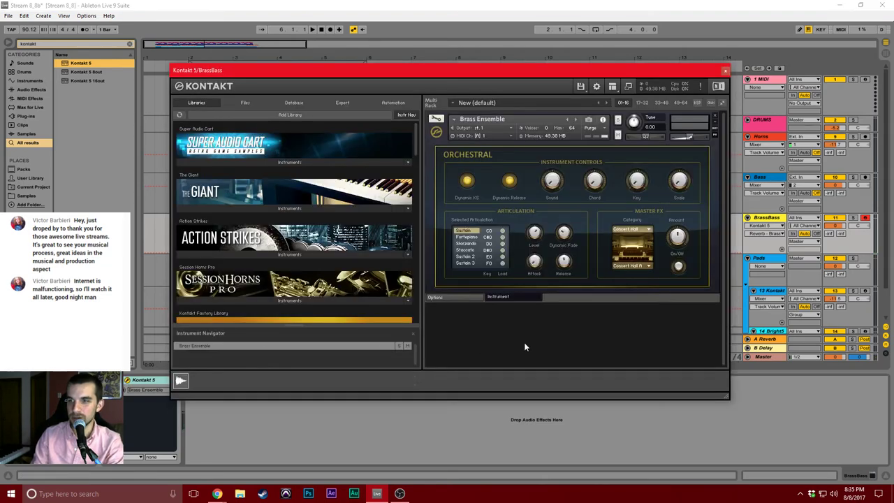
{"action": "left_click", "coordinate": [677, 269]}
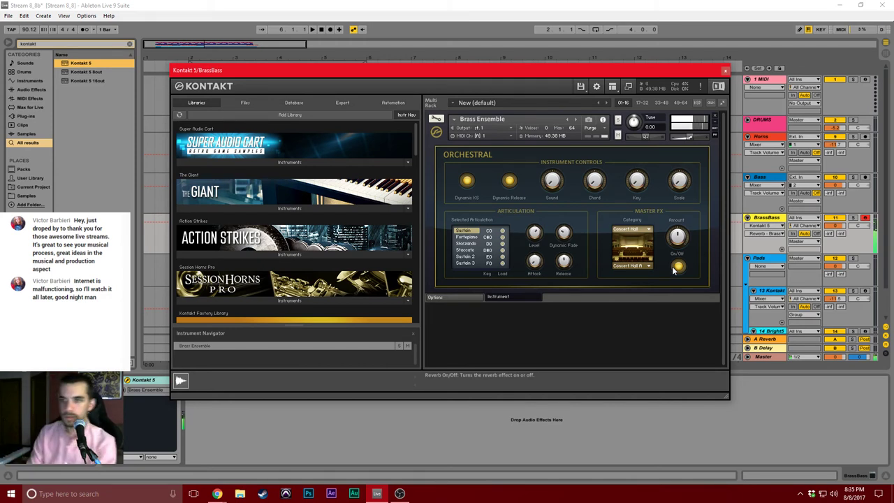
{"action": "left_click", "coordinate": [462, 243]}
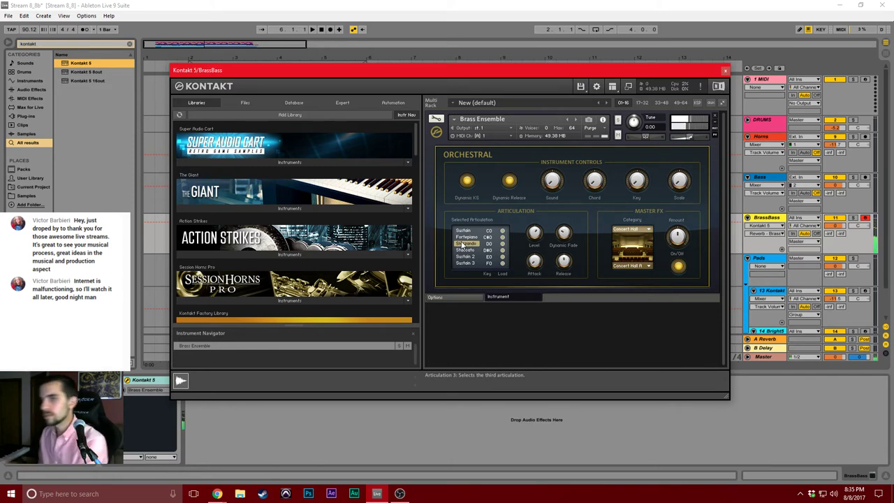
{"action": "left_click", "coordinate": [466, 237]}
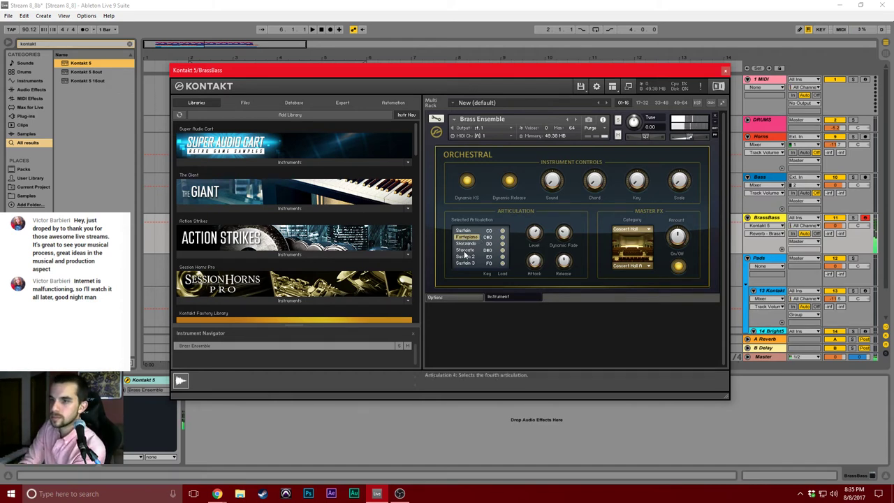
{"action": "left_click", "coordinate": [465, 256]}
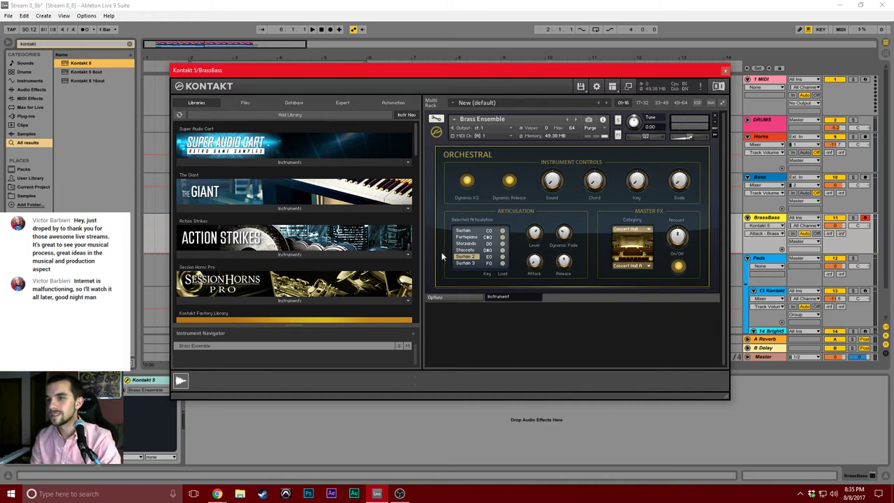
{"action": "left_click_drag", "start_coordinate": [620, 70], "coordinate": [545, 78]}
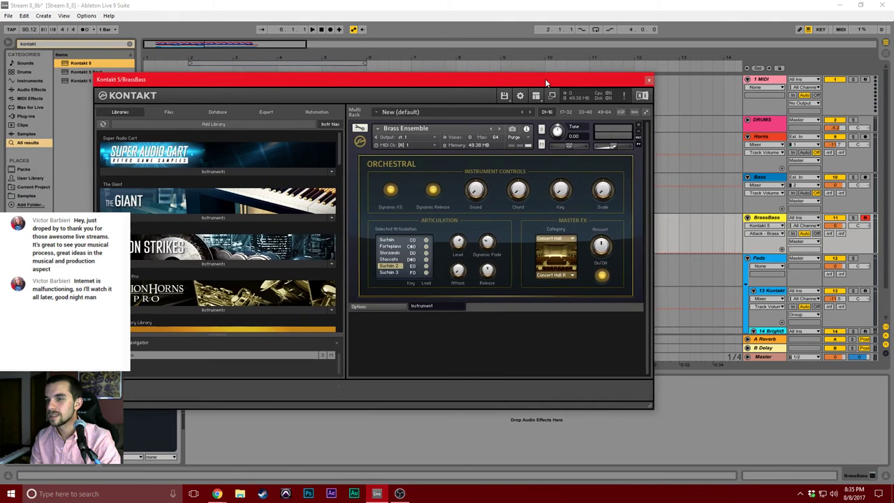
{"action": "left_click", "coordinate": [647, 79]}
Record a brass bass part on the BrassBass track from bar 4 to bar 10.
{"action": "left_click", "coordinate": [333, 233]}
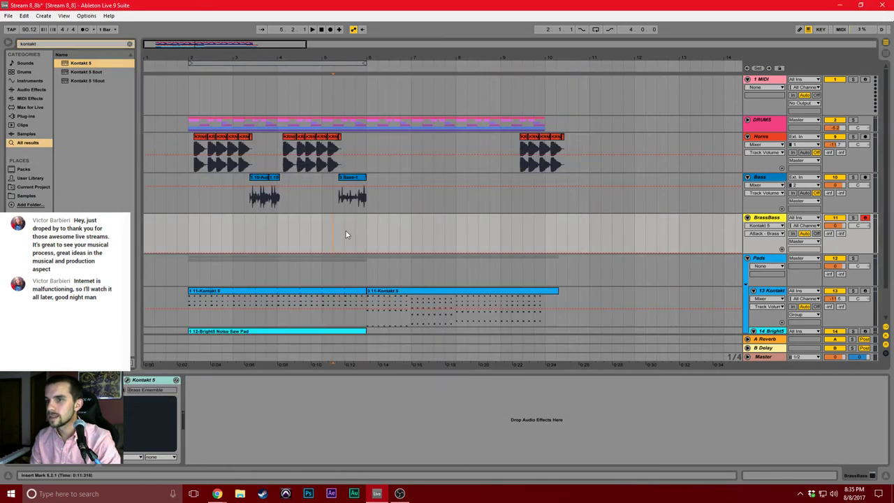
{"action": "left_click", "coordinate": [280, 240]}
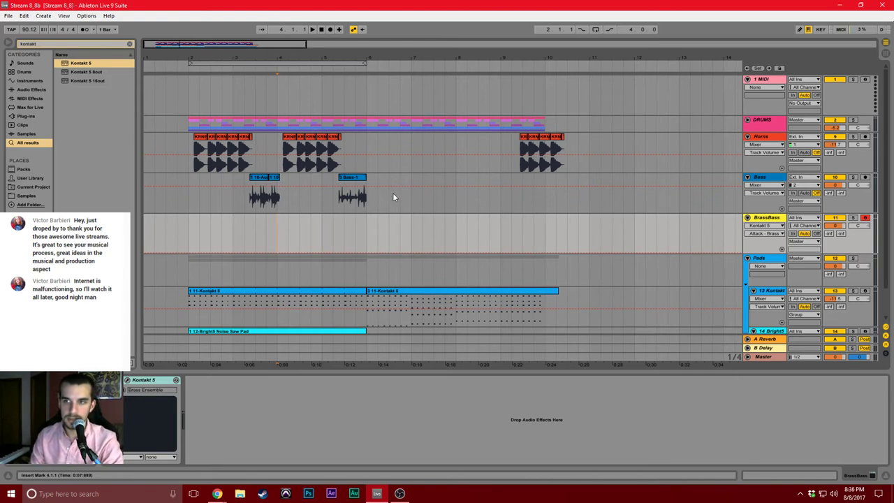
{"action": "left_click", "coordinate": [331, 30]}
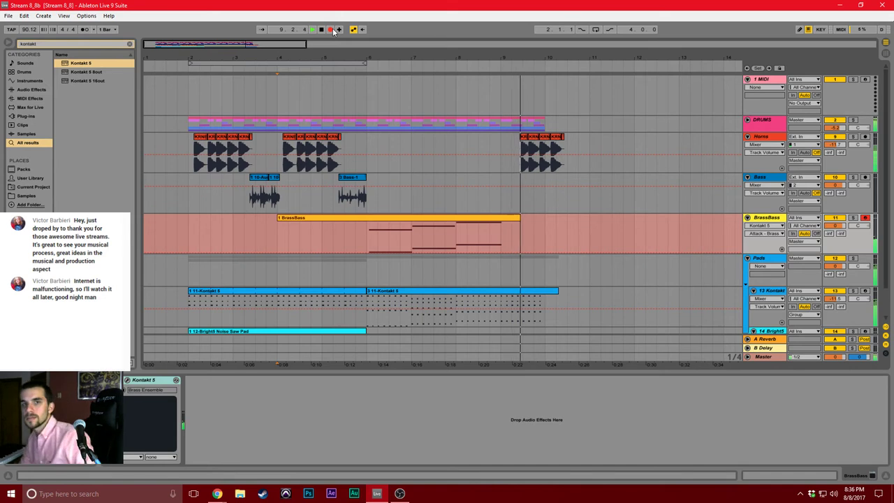
{"action": "key", "text": "space"}
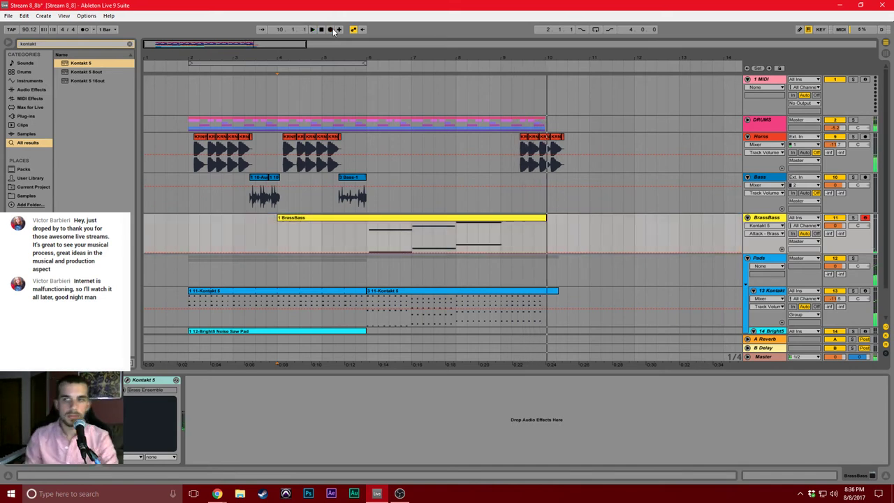
Quantize all notes in the recorded BrassBass clip and save the Live set.
{"action": "double_click", "coordinate": [513, 221]}
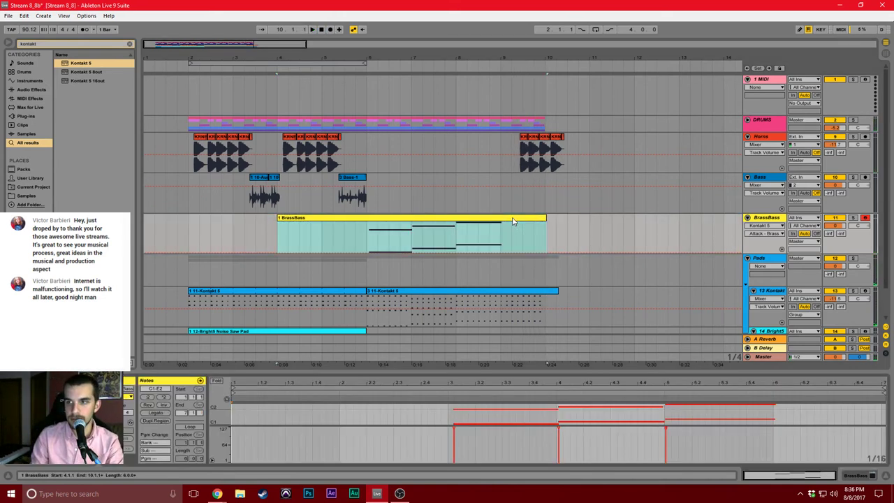
{"action": "key", "text": "ctrl+a"}
{"action": "right_click", "coordinate": [414, 411]}
{"action": "left_click", "coordinate": [510, 376]}
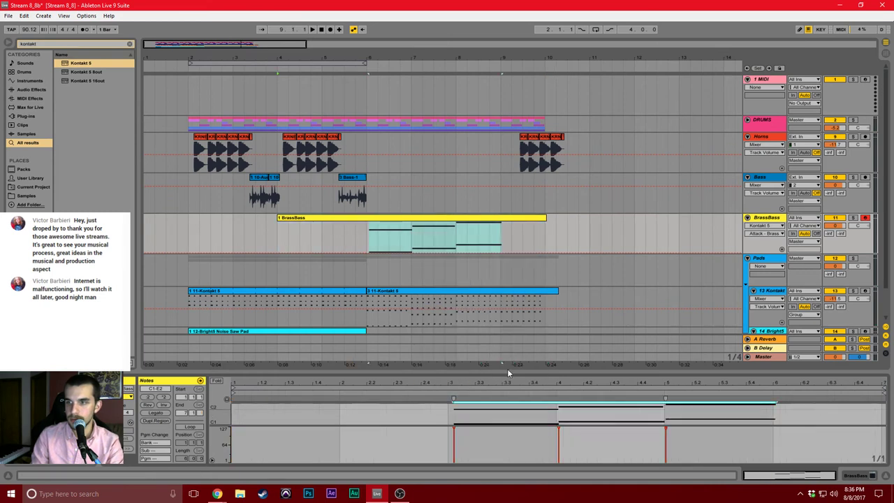
{"action": "key", "text": "ctrl+u"}
{"action": "key", "text": "ctrl+s"}
{"action": "left_click", "coordinate": [428, 412]}
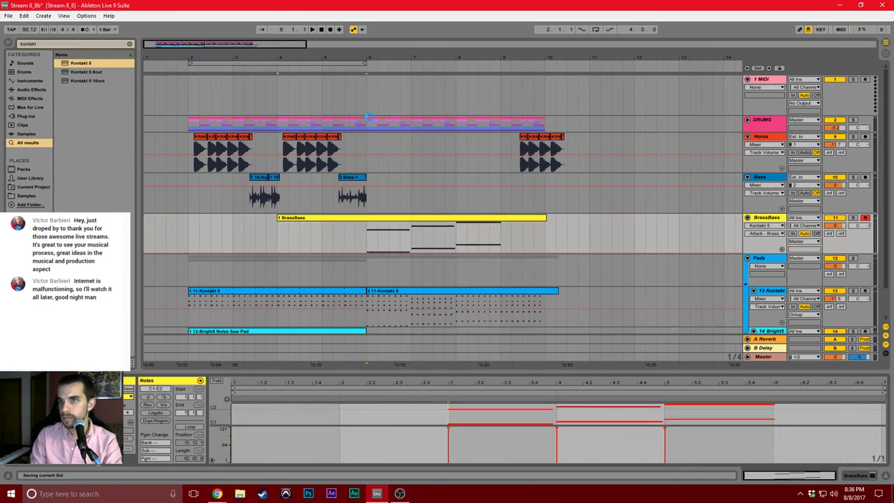
Set the BrassBass track's volume to -9.0 dB and play the arrangement from bar 2.
{"action": "left_click", "coordinate": [321, 31]}
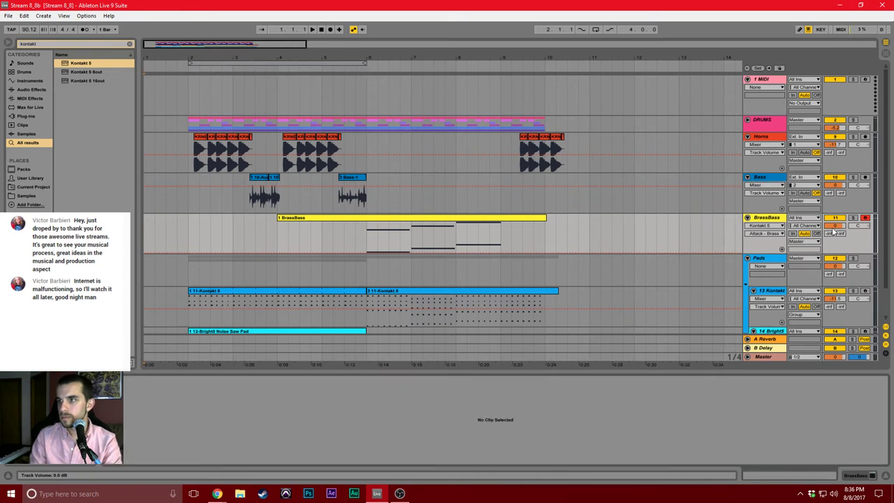
{"action": "left_click_drag", "start_coordinate": [832, 232], "coordinate": [832, 230]}
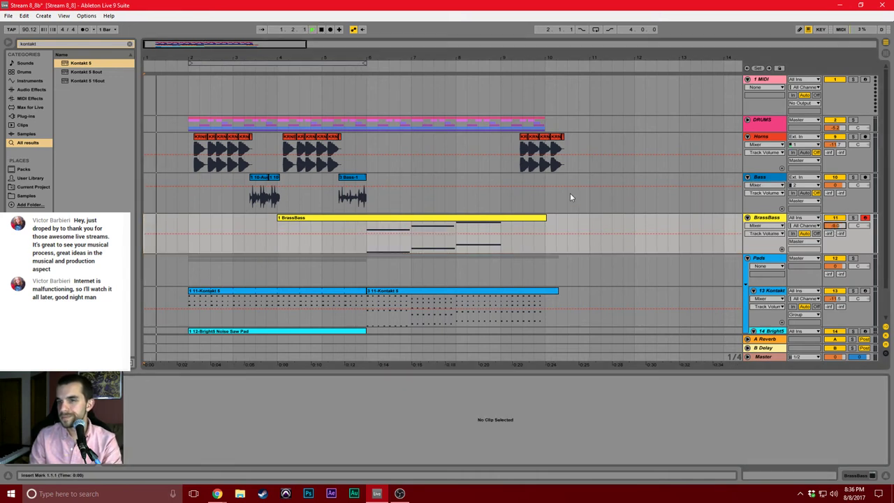
{"action": "key", "text": "space"}
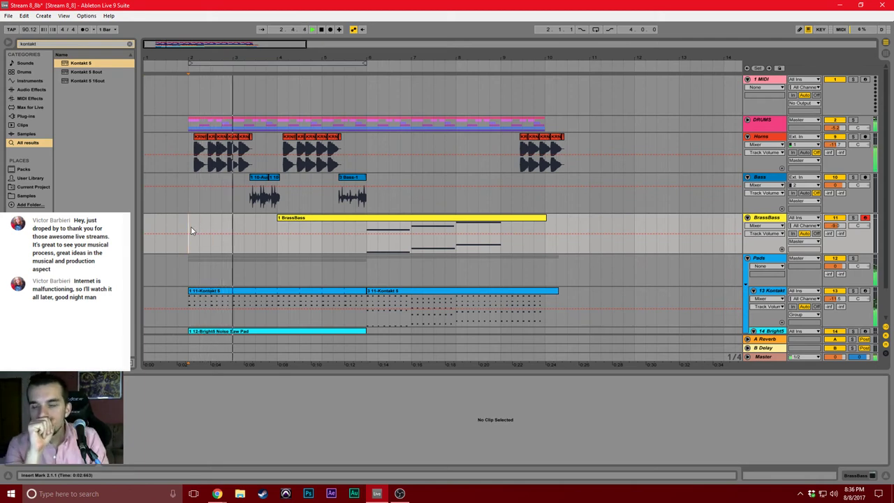
{"action": "key", "text": "space"}
Delete the Bright5 Noise Saw Pad track and set the Kontakt pad track's volume to -10.4 dB during playback.
{"action": "scroll", "coordinate": [213, 203], "scroll_direction": "down", "scroll_amount": 1}
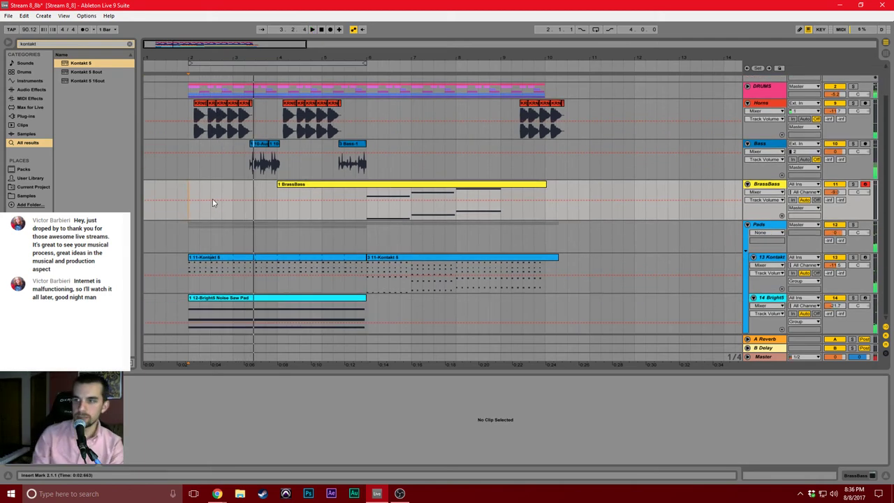
{"action": "left_click", "coordinate": [765, 302]}
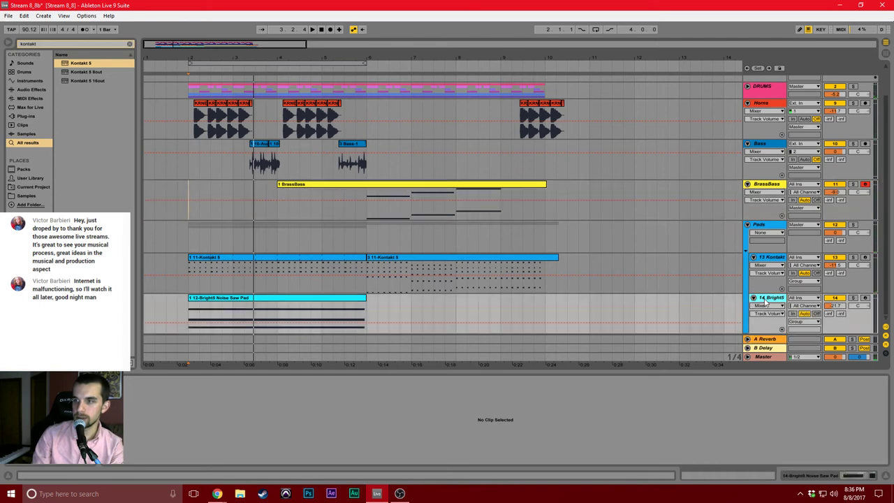
{"action": "key", "text": "Delete"}
{"action": "key", "text": "space"}
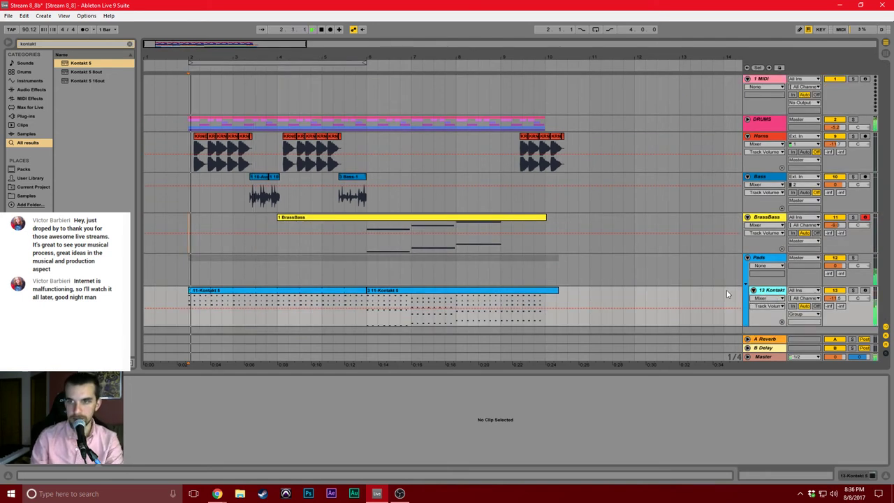
{"action": "left_click_drag", "start_coordinate": [843, 298], "coordinate": [842, 291]}
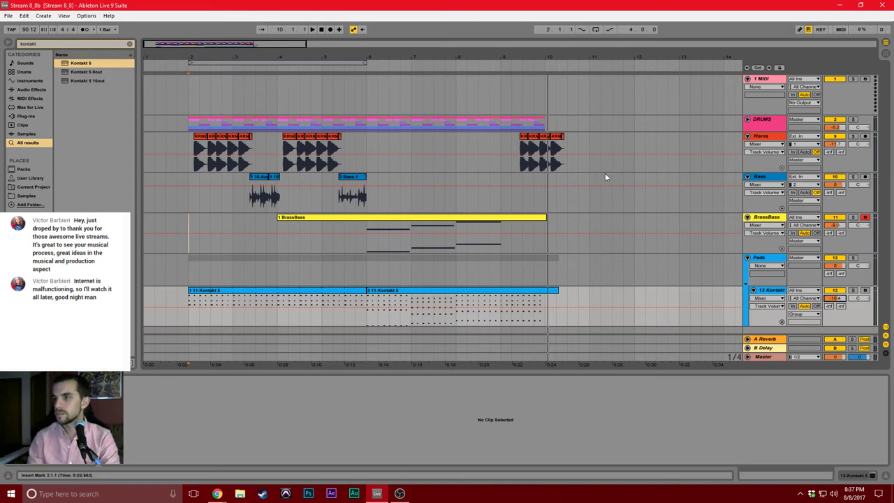
Switch to Splice and examine the recent downloads under Sounds for a usable sample.
{"action": "left_click", "coordinate": [800, 493]}
{"action": "left_click", "coordinate": [677, 493]}
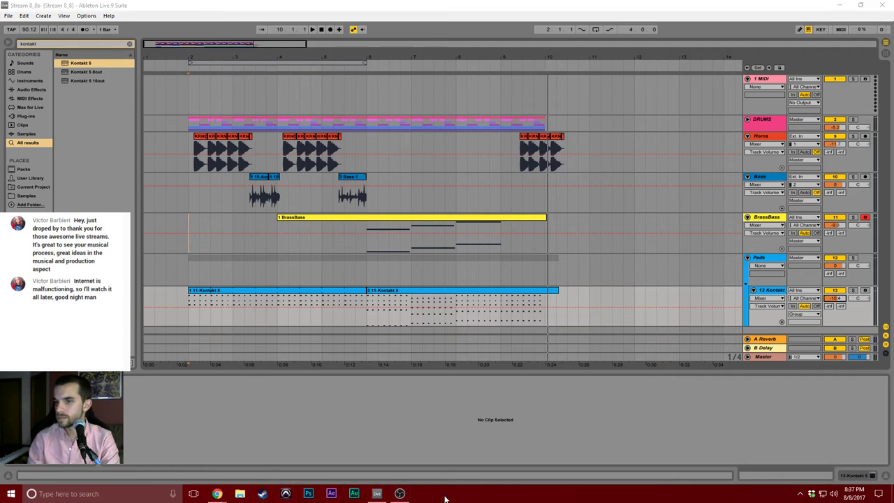
{"action": "left_click", "coordinate": [800, 493]}
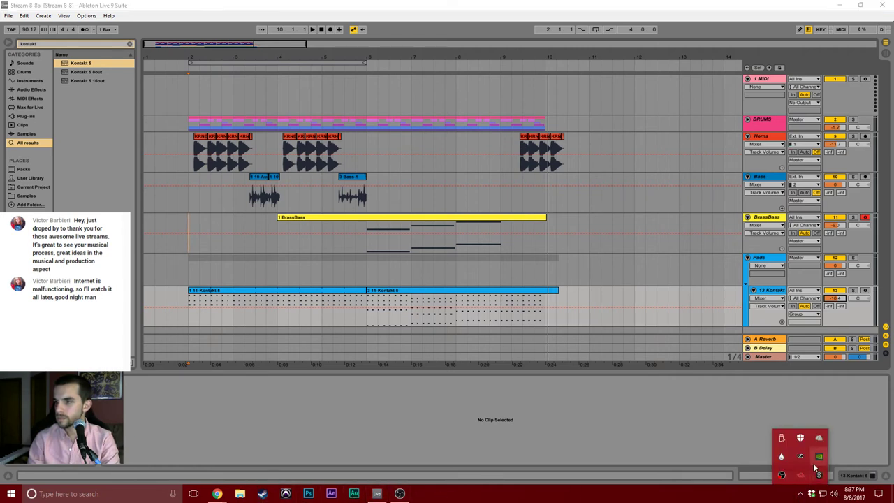
{"action": "left_click", "coordinate": [819, 474]}
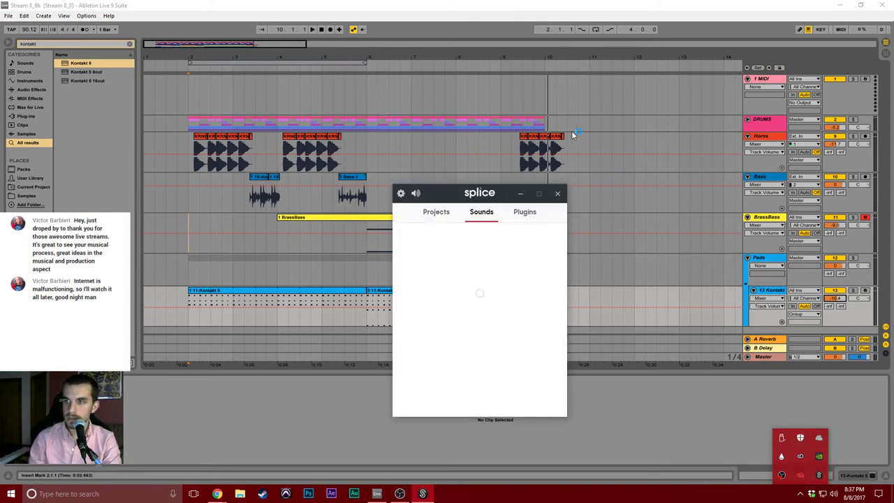
{"action": "left_click_drag", "start_coordinate": [488, 192], "coordinate": [595, 79]}
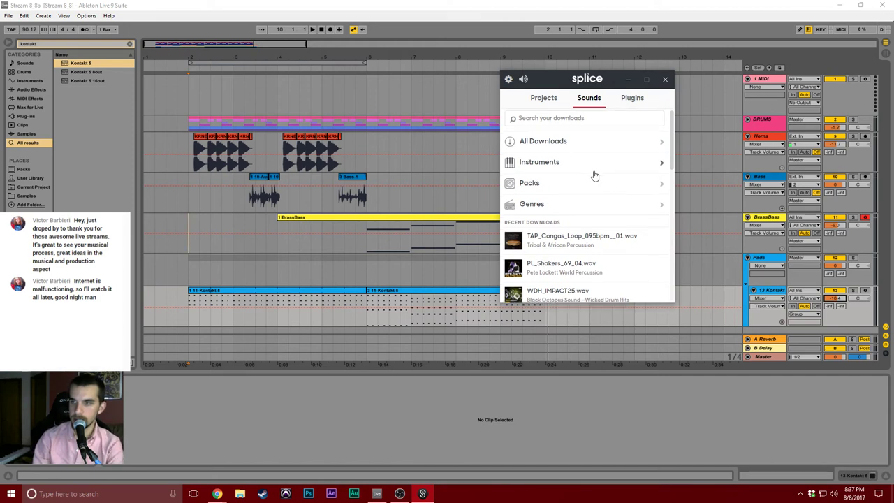
{"action": "scroll", "coordinate": [590, 174], "scroll_direction": "down", "scroll_amount": 3}
{"action": "scroll", "coordinate": [580, 151], "scroll_direction": "up", "scroll_amount": 1}
{"action": "scroll", "coordinate": [559, 160], "scroll_direction": "up", "scroll_amount": 1}
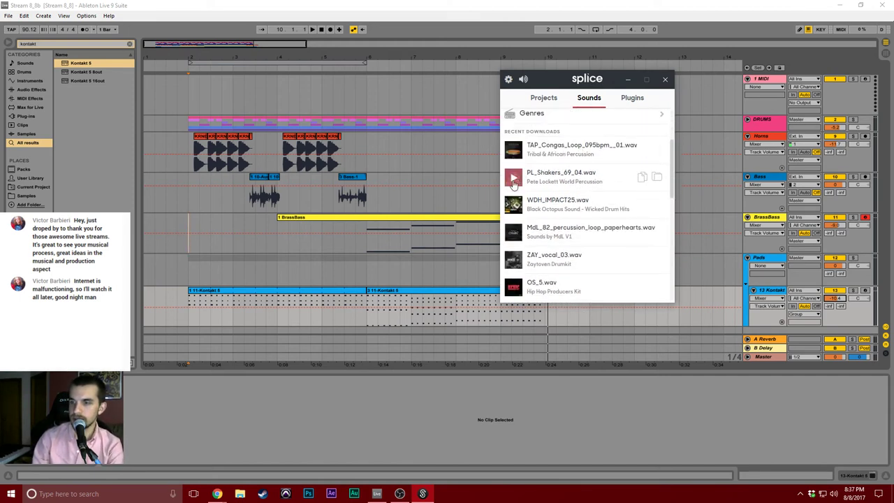
{"action": "scroll", "coordinate": [552, 227], "scroll_direction": "down", "scroll_amount": 2}
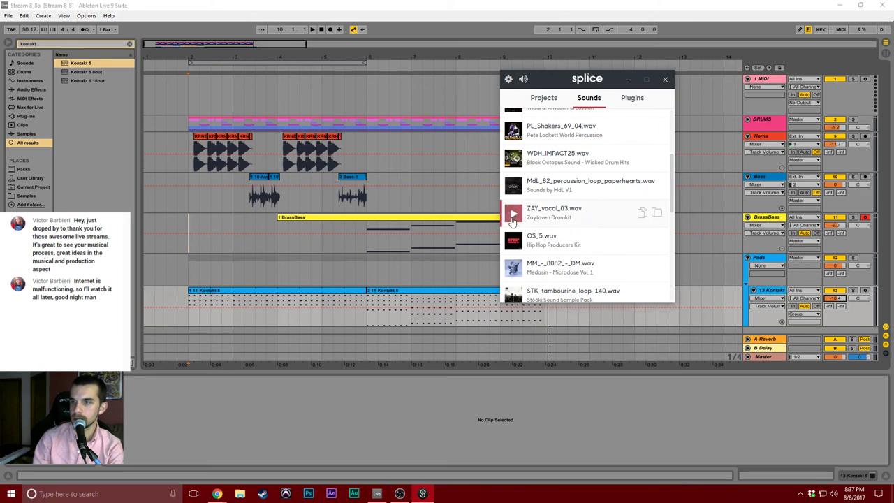
{"action": "scroll", "coordinate": [540, 224], "scroll_direction": "down", "scroll_amount": 3}
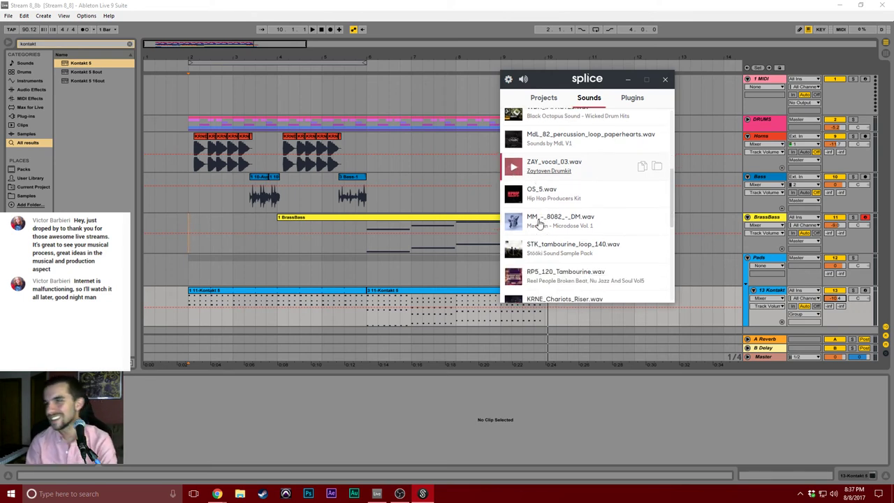
{"action": "scroll", "coordinate": [542, 224], "scroll_direction": "up", "scroll_amount": 1}
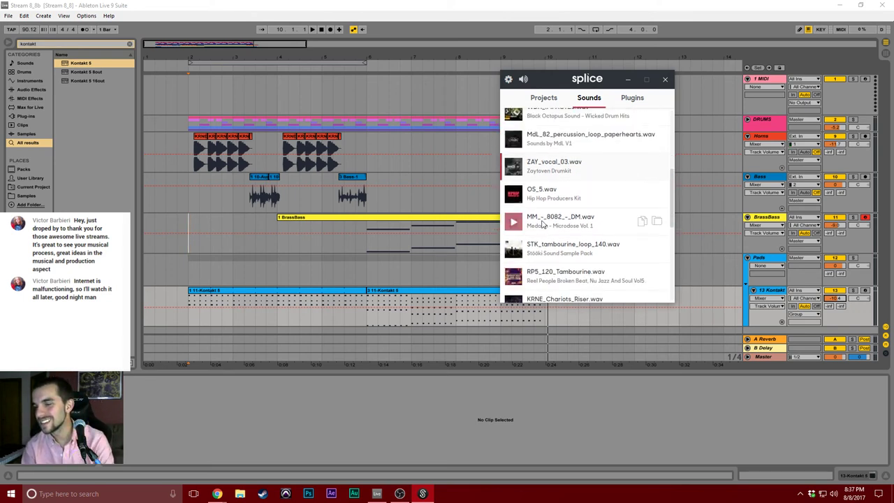
Switch back to Ableton Live and insert a new audio track below the BrassBass track.
{"action": "left_click", "coordinate": [697, 226]}
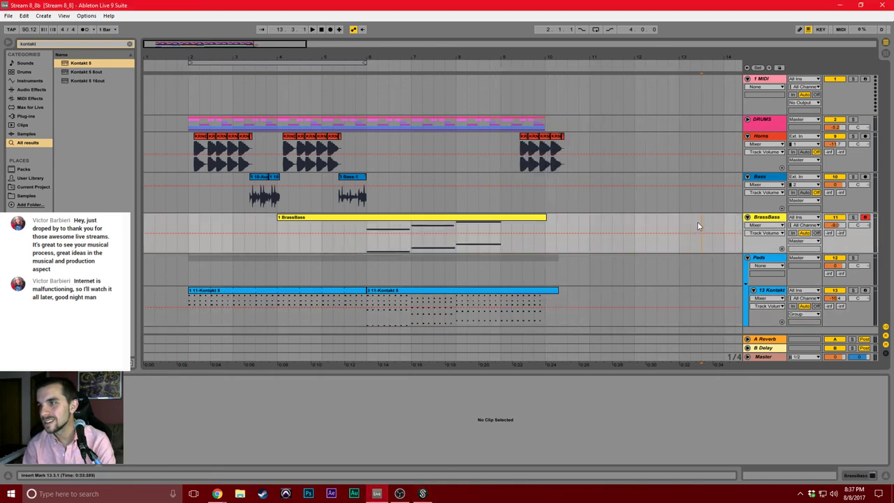
{"action": "key", "text": "ctrl+t"}
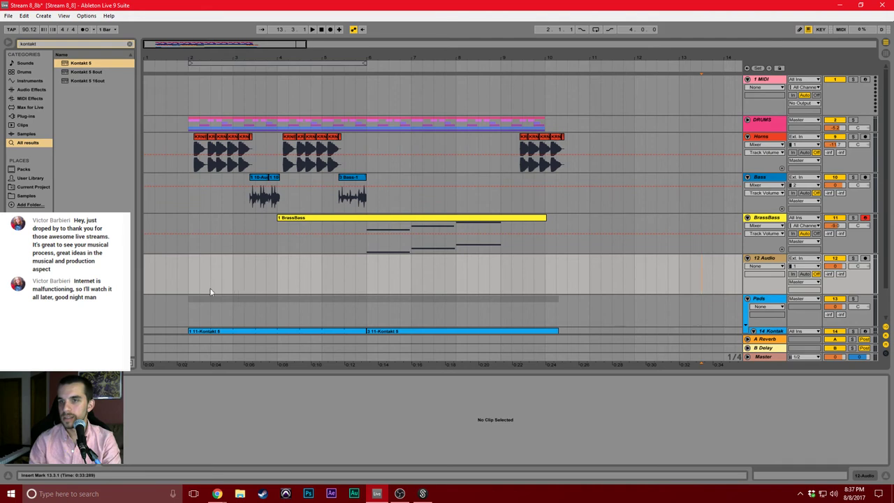
Play the arrangement from bar 2 and insert a new MIDI track between the Bass and BrassBass tracks.
{"action": "left_click", "coordinate": [192, 279]}
{"action": "key", "text": "space"}
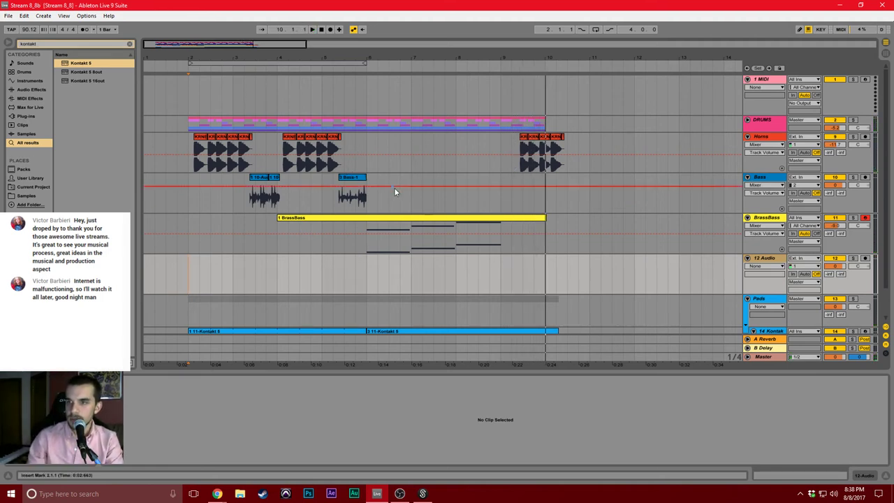
{"action": "key", "text": "ctrl+shift+t"}
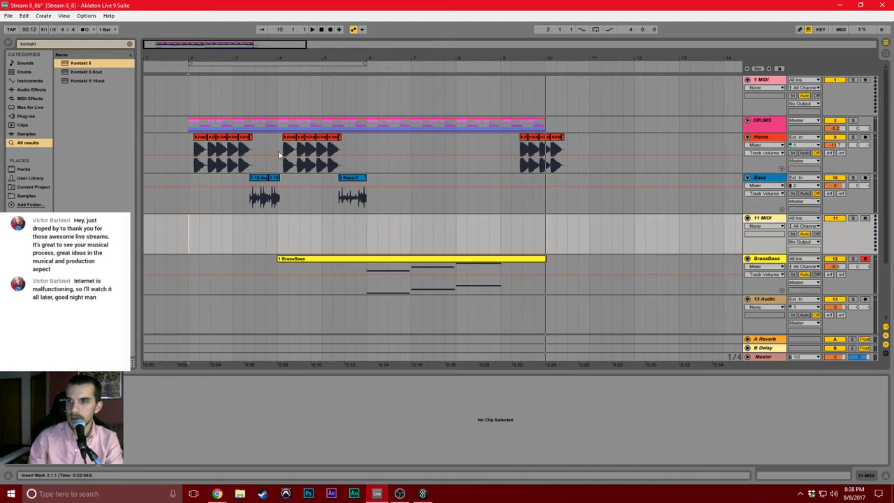
Find the Serum plug-in in the browser and load Serum_x64 onto the new MIDI track, moving its window clear.
{"action": "key", "text": "ctrl+f"}
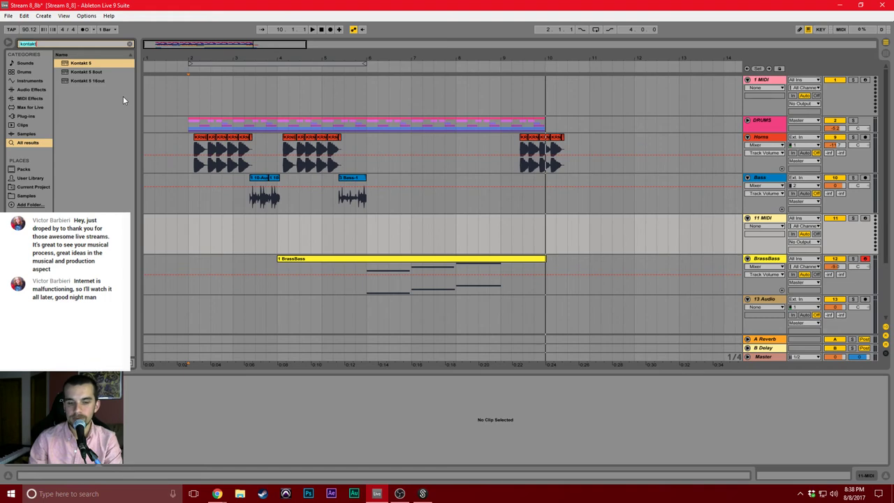
{"action": "type", "text": "serum"}
{"action": "left_click_drag", "start_coordinate": [87, 63], "coordinate": [358, 208]}
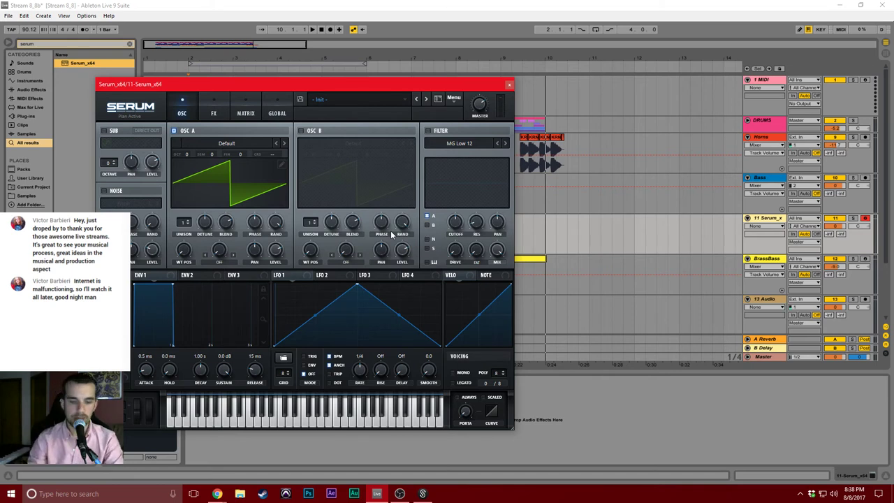
{"action": "left_click_drag", "start_coordinate": [273, 92], "coordinate": [320, 93]}
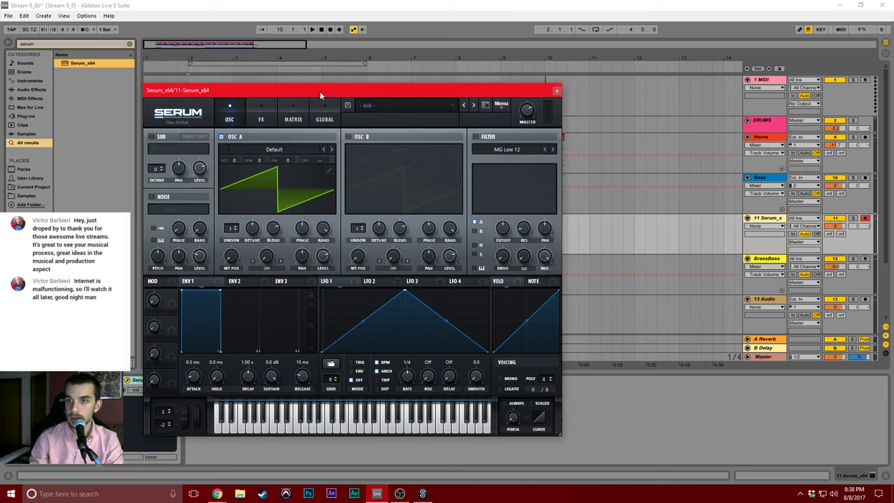
Lower the computer keyboard's note range to start at C1 and set Serum's Oscillator A unison to 7 voices.
{"action": "key", "text": "z"}
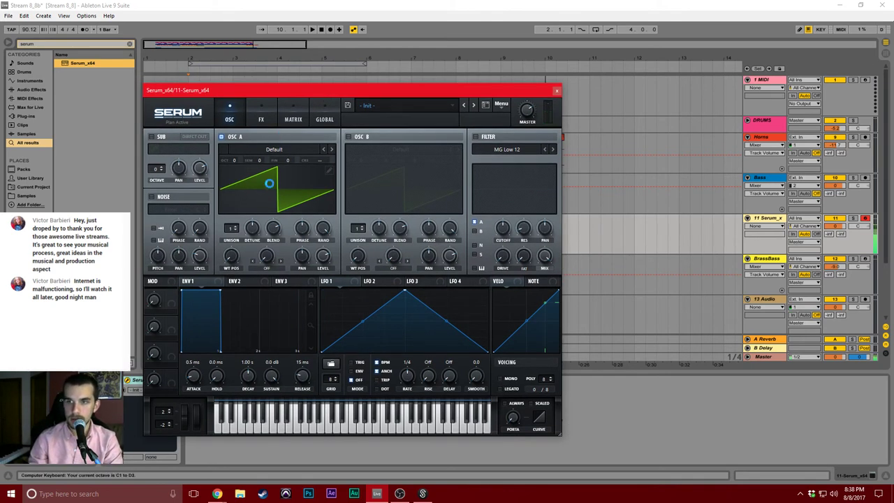
{"action": "left_click_drag", "start_coordinate": [226, 231], "coordinate": [228, 216]}
{"action": "key", "text": "a"}
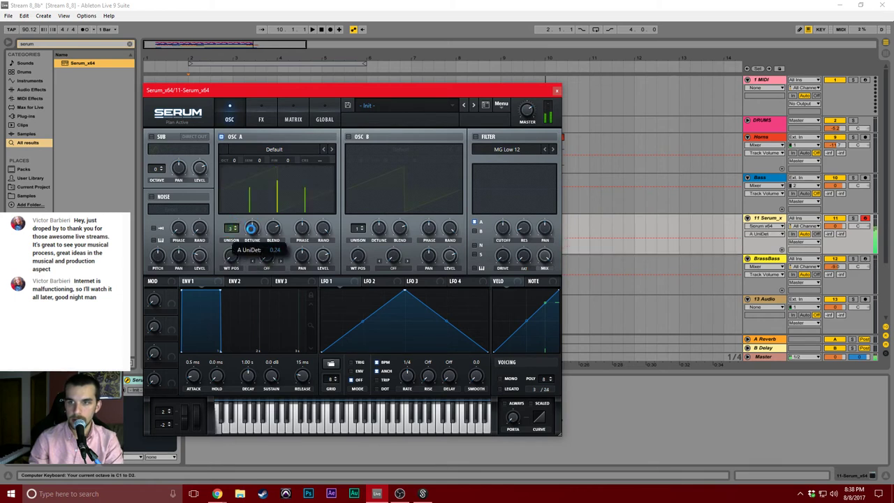
{"action": "left_click_drag", "start_coordinate": [229, 229], "coordinate": [231, 200]}
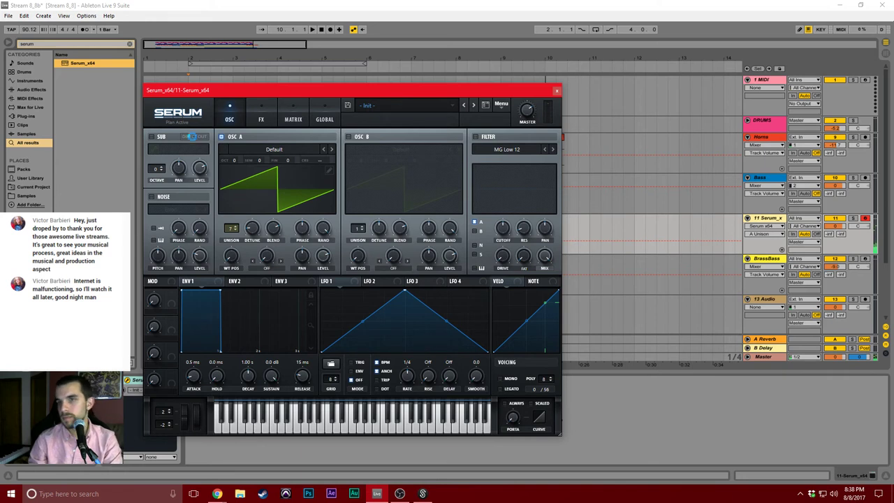
Turn on Serum's sub oscillator, audition its octave setting with a played note and close the plug-in window.
{"action": "left_click", "coordinate": [152, 136]}
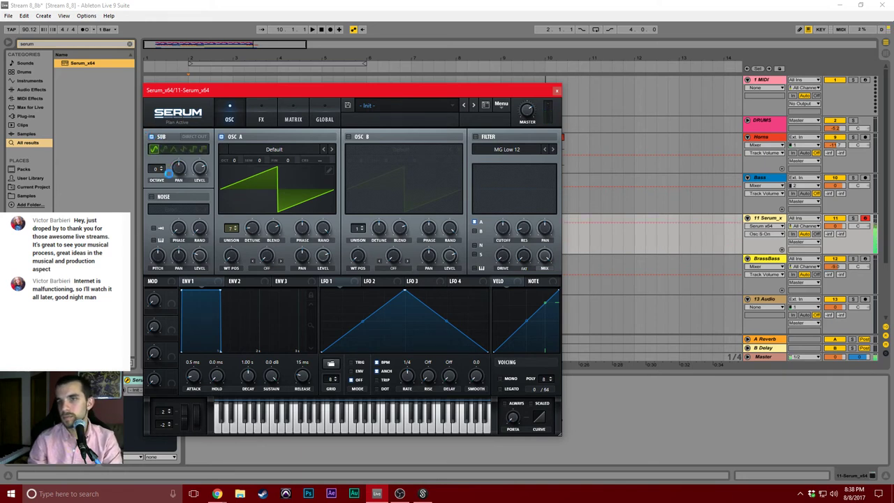
{"action": "left_click", "coordinate": [159, 169]}
{"action": "key", "text": "a"}
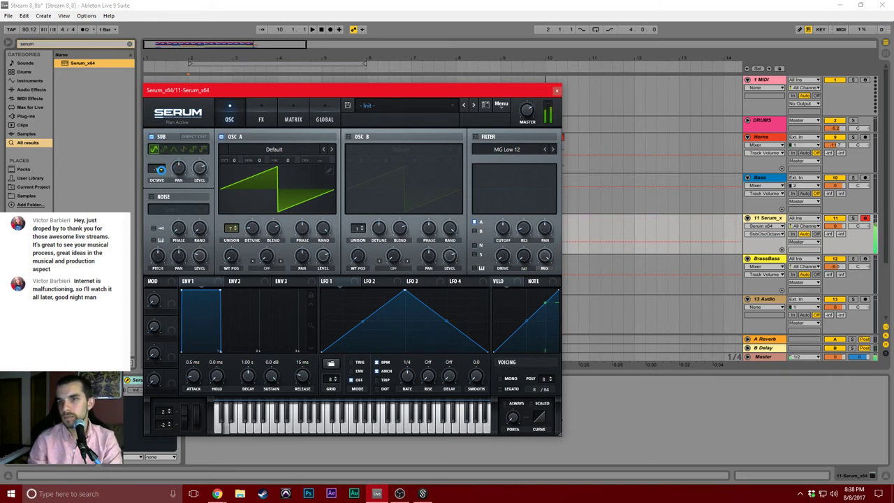
{"action": "scroll", "coordinate": [160, 167], "scroll_direction": "up", "scroll_amount": 1}
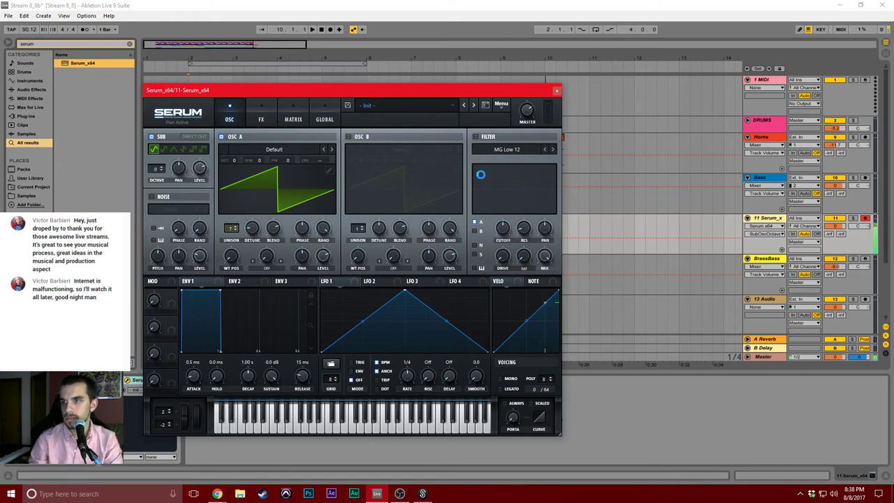
{"action": "left_click", "coordinate": [556, 92]}
Play the arrangement from bars 2, 5 and 6 to rehearse the Serum bass against it.
{"action": "left_click", "coordinate": [363, 218]}
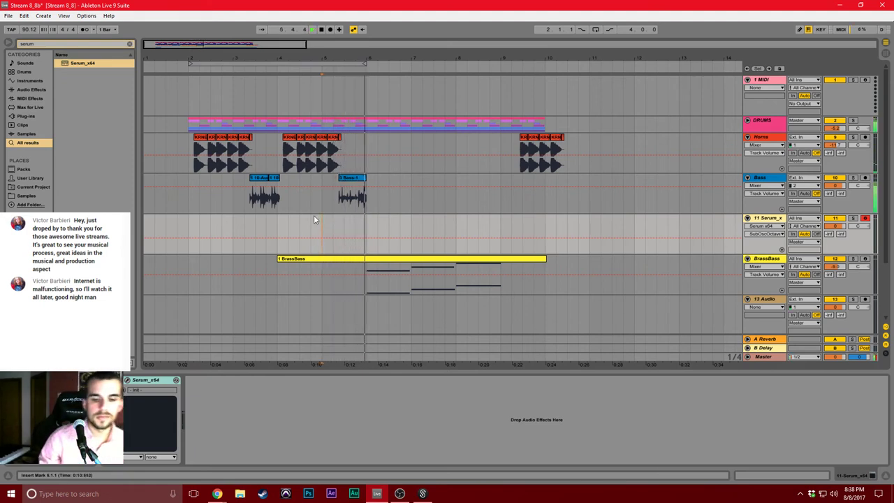
{"action": "left_click", "coordinate": [187, 224]}
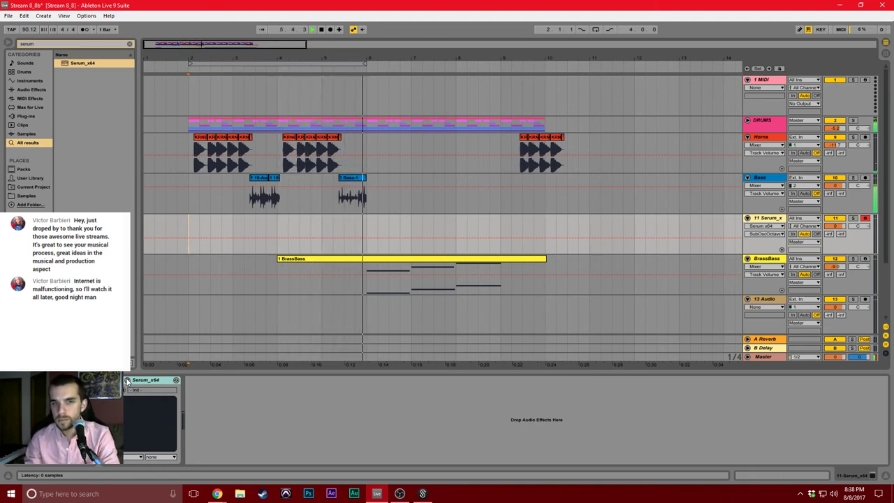
{"action": "left_click", "coordinate": [368, 229]}
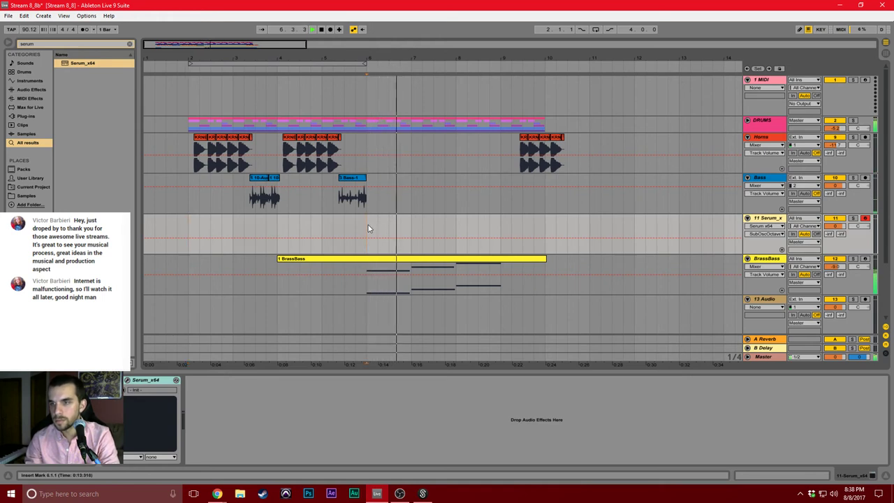
{"action": "key", "text": "space"}
{"action": "left_click", "coordinate": [321, 222]}
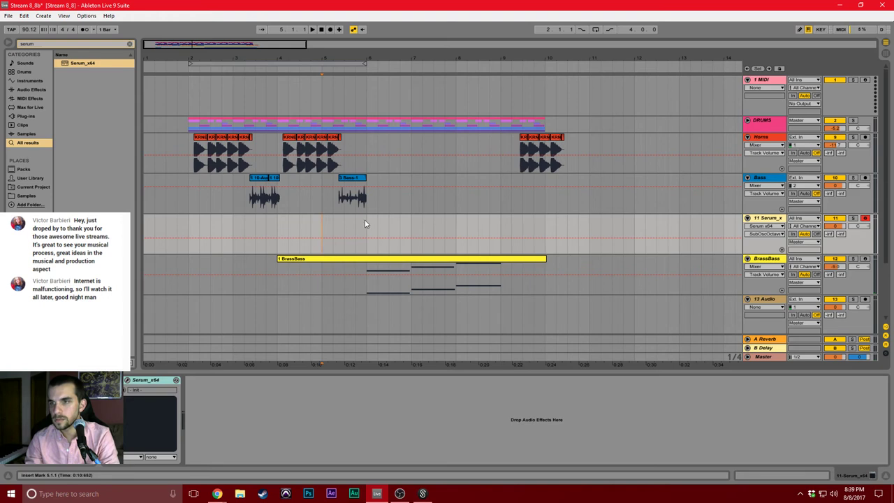
{"action": "left_click", "coordinate": [325, 225]}
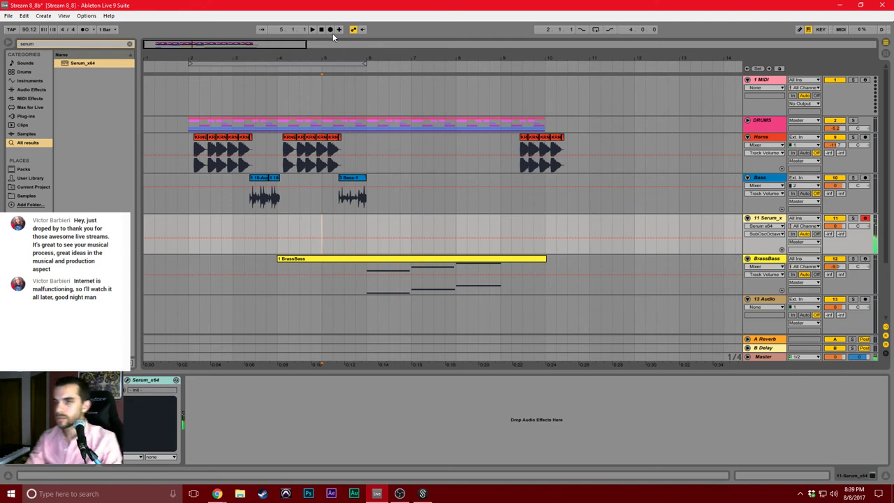
{"action": "key", "text": "space"}
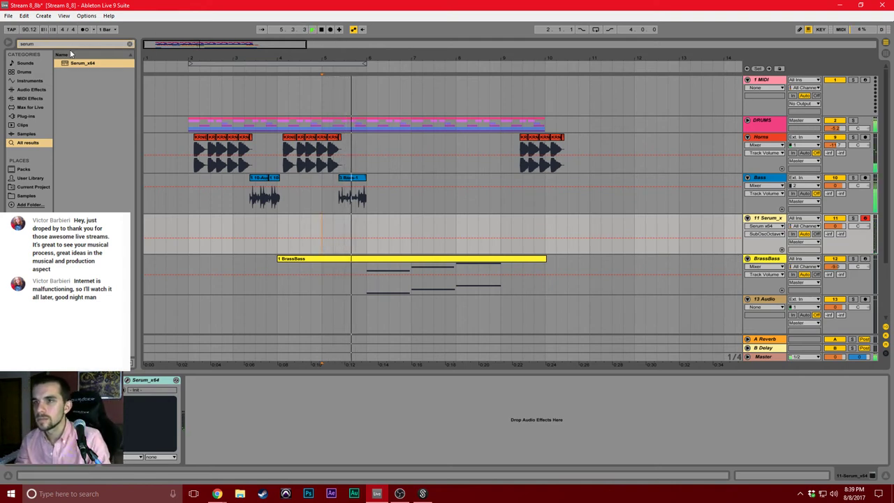
{"action": "key", "text": "space"}
Insert an empty MIDI clip on the Serum track from bar 6 to bar 10.
{"action": "left_click_drag", "start_coordinate": [366, 224], "coordinate": [550, 223]}
{"action": "right_click", "coordinate": [520, 226]}
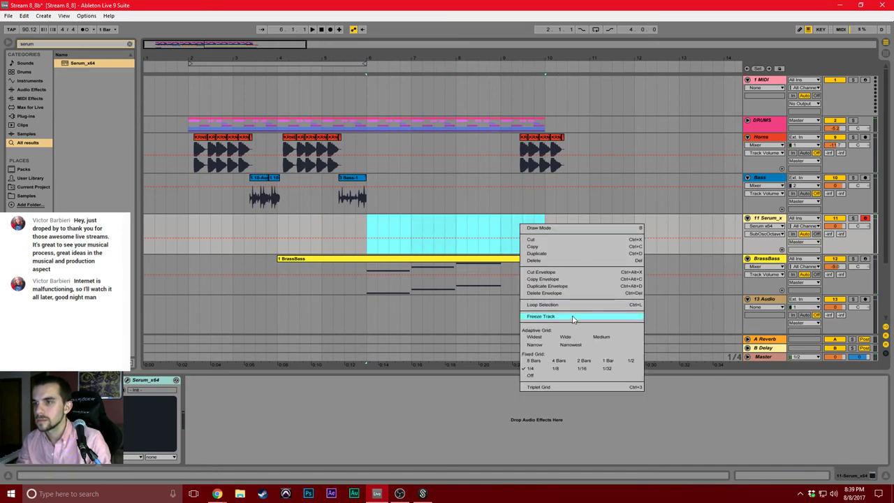
{"action": "left_click", "coordinate": [456, 222]}
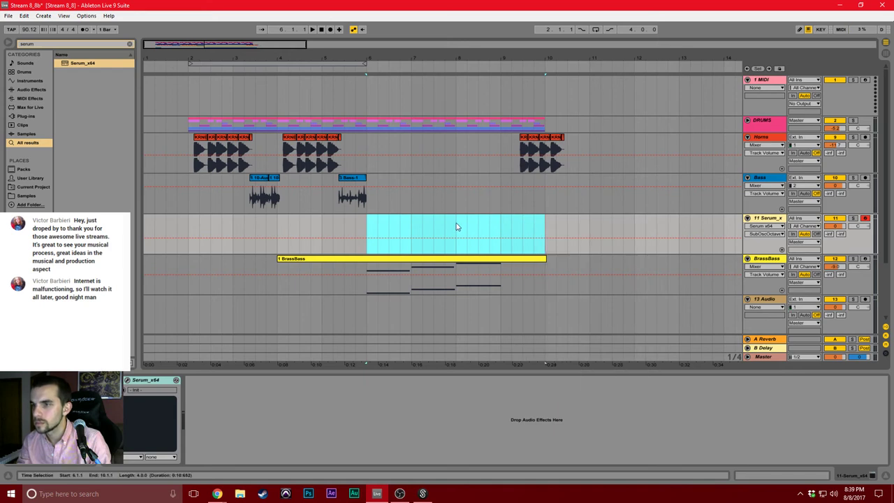
{"action": "right_click", "coordinate": [448, 222]}
{"action": "left_click", "coordinate": [481, 268]}
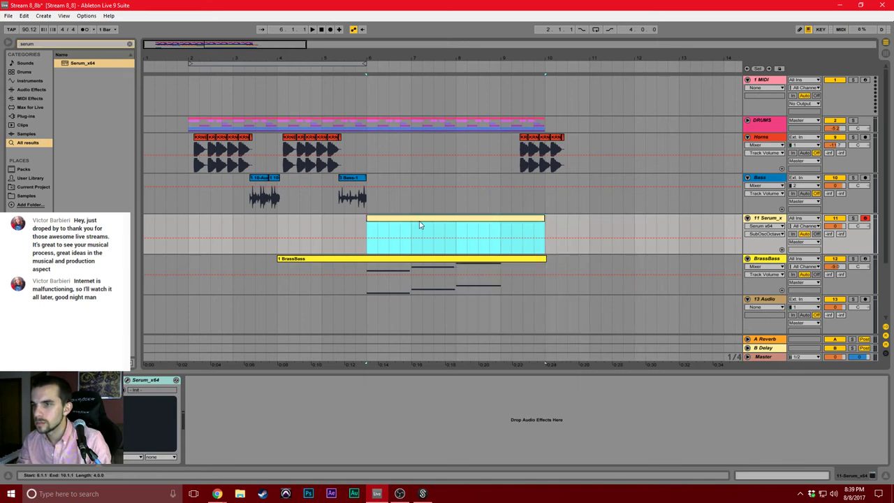
Enlarge the clip's note editor and add C1 notes at 1.1.1, 1.1.3 and 1.2.4.
{"action": "left_click_drag", "start_coordinate": [333, 370], "coordinate": [310, 246]}
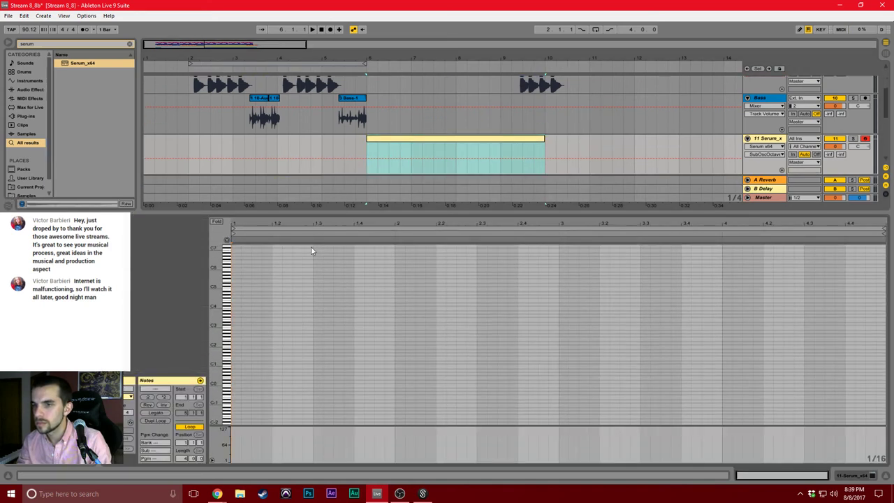
{"action": "left_click_drag", "start_coordinate": [207, 345], "coordinate": [247, 397]}
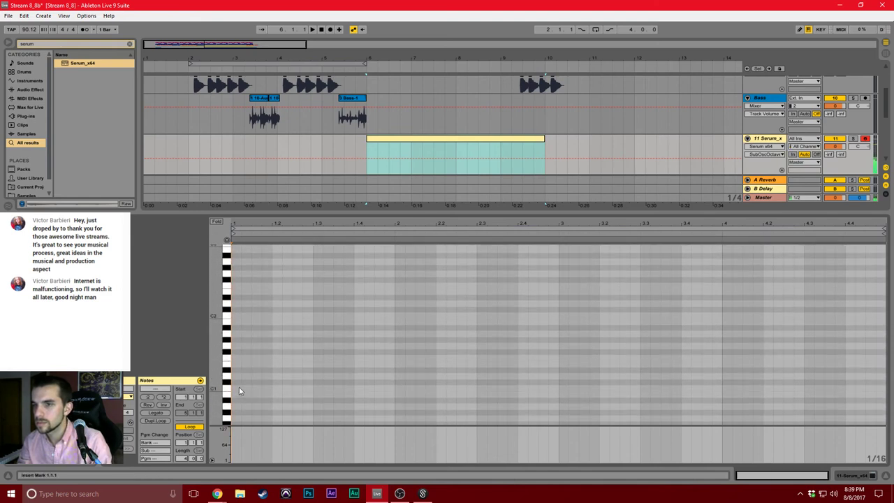
{"action": "double_click", "coordinate": [239, 388]}
{"action": "double_click", "coordinate": [254, 389]}
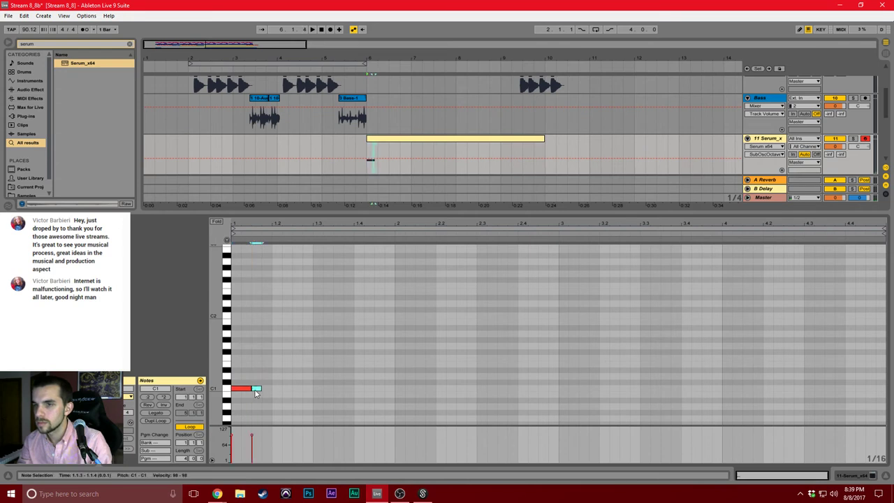
{"action": "double_click", "coordinate": [307, 383]}
{"action": "left_click_drag", "start_coordinate": [308, 383], "coordinate": [309, 389]}
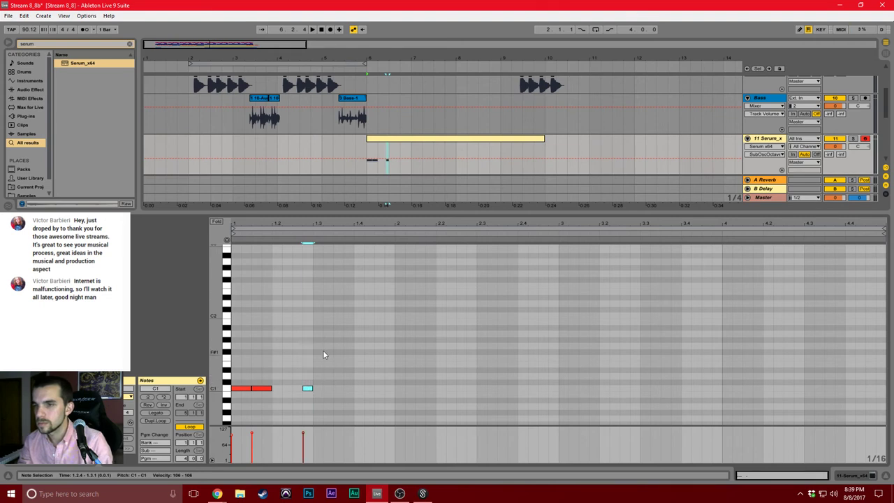
Add C2 notes at 1.3.2 and 1.4.2 and C1 notes at 1.3.3, 1.3.4 and 1.4.3, extending the last to the bar's end.
{"action": "double_click", "coordinate": [327, 314]}
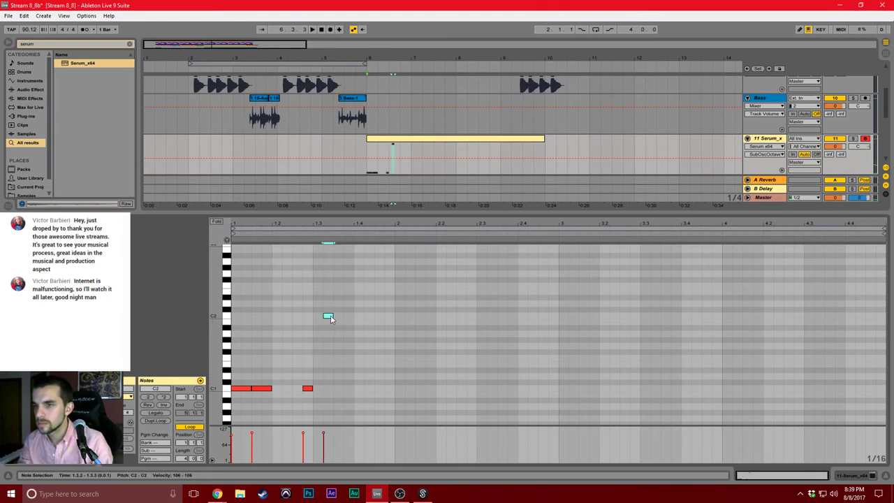
{"action": "double_click", "coordinate": [339, 388]}
{"action": "left_click", "coordinate": [349, 390]}
{"action": "double_click", "coordinate": [349, 389]}
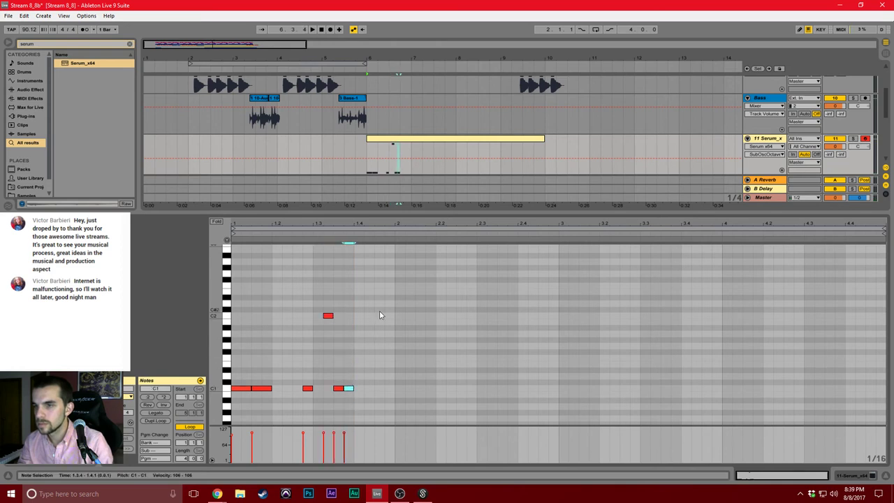
{"action": "double_click", "coordinate": [371, 315]}
{"action": "double_click", "coordinate": [382, 388]}
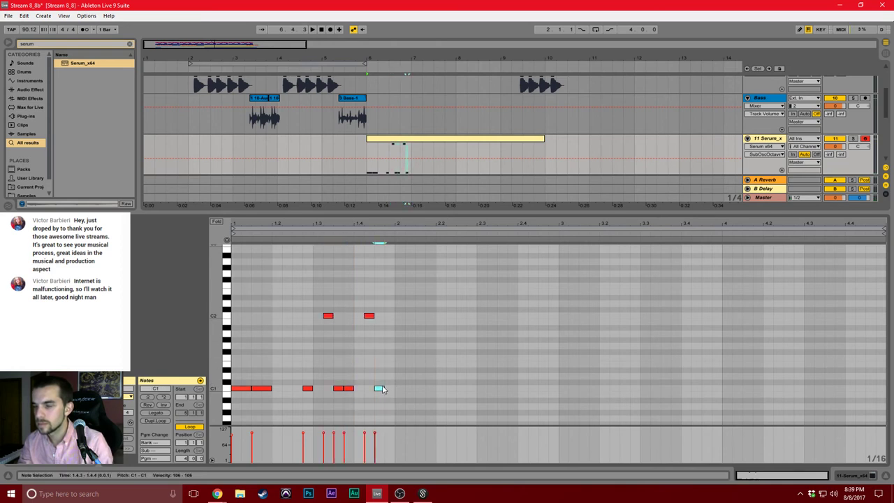
{"action": "left_click_drag", "start_coordinate": [383, 388], "coordinate": [392, 388]}
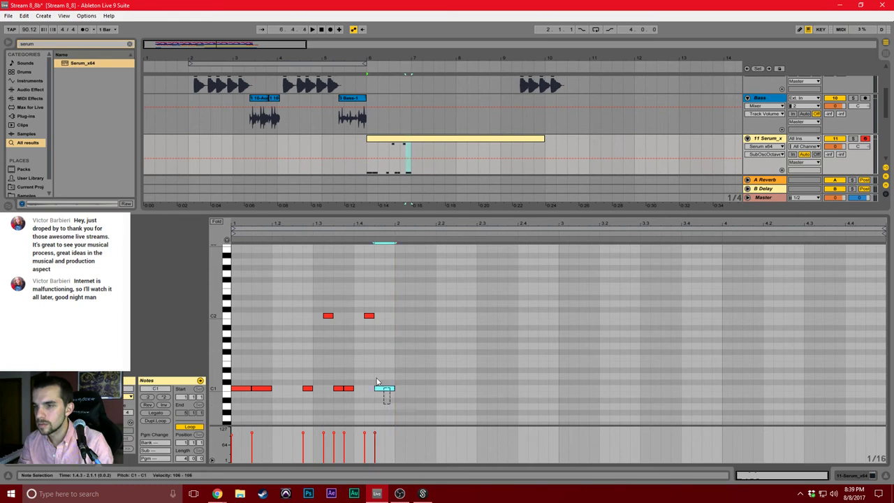
{"action": "key", "text": "ctrl+a"}
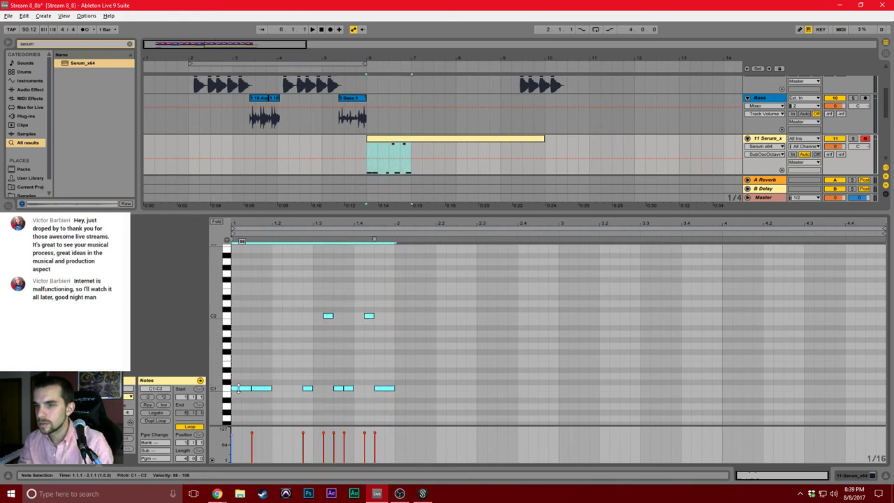
{"action": "left_click_drag", "start_coordinate": [238, 388], "coordinate": [240, 388]}
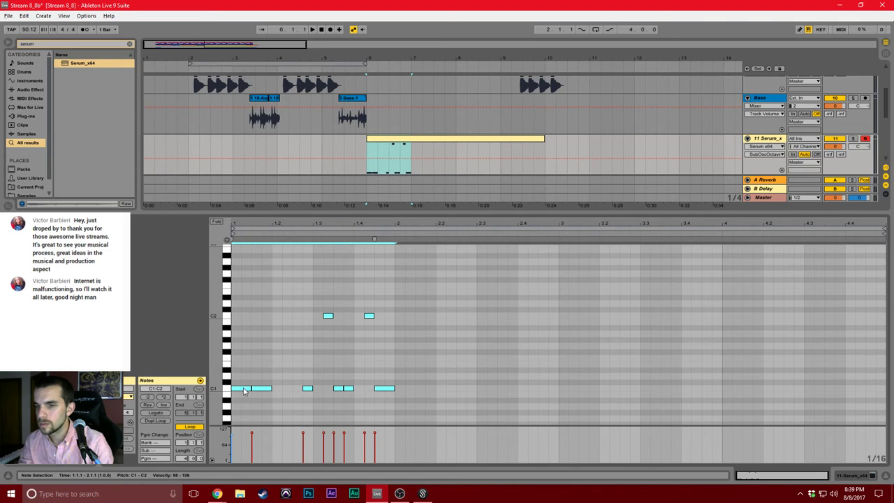
{"action": "left_click_drag", "start_coordinate": [244, 391], "coordinate": [292, 388]}
{"action": "key", "text": "super"}
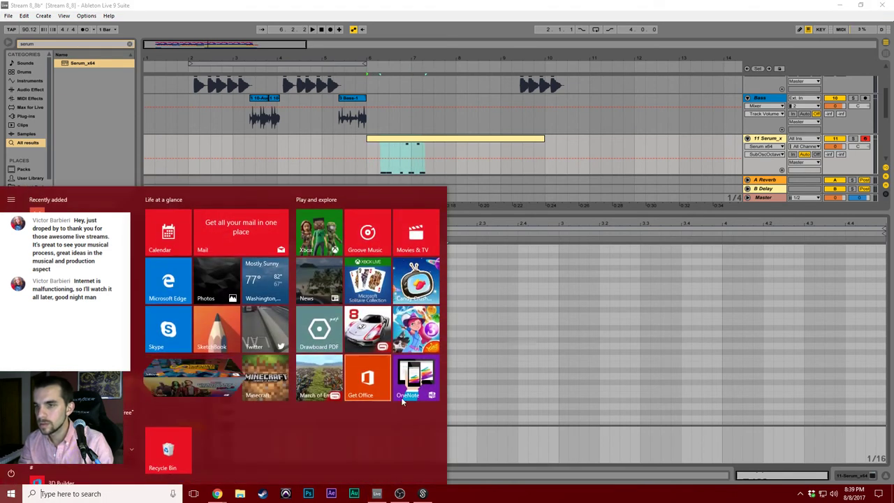
{"action": "key", "text": "super"}
{"action": "key", "text": "ctrl+z"}
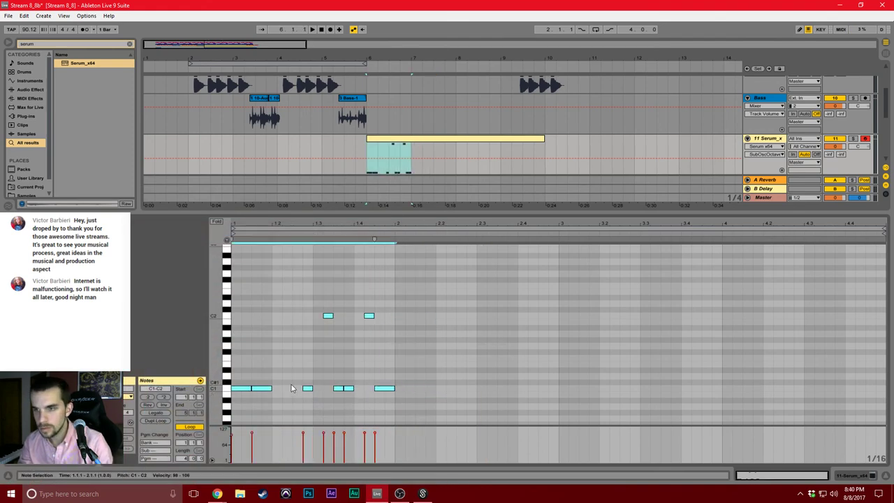
Duplicate the first-bar notes at velocity 127 into the clip's second bar and transpose the copies up to D1 and D2.
{"action": "left_click_drag", "start_coordinate": [217, 385], "coordinate": [415, 391]}
{"action": "key", "text": "ctrl+x"}
{"action": "key", "text": "ctrl+z"}
{"action": "key", "text": "ctrl+z"}
{"action": "key", "text": "ctrl+d"}
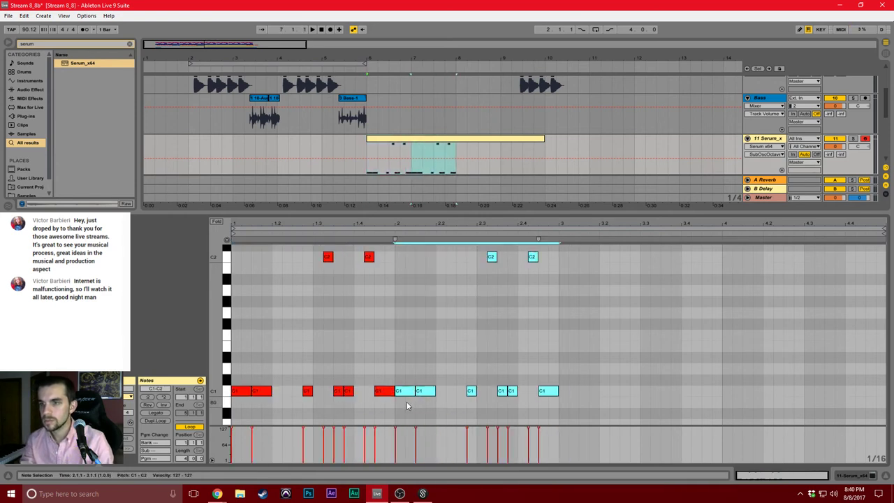
{"action": "left_click_drag", "start_coordinate": [402, 398], "coordinate": [400, 375]}
Play the Serum bass pattern from 6.4.1 with the track's volume set to -3.5 dB, stopping at bar 7.
{"action": "left_click", "coordinate": [351, 359]}
{"action": "key", "text": "space"}
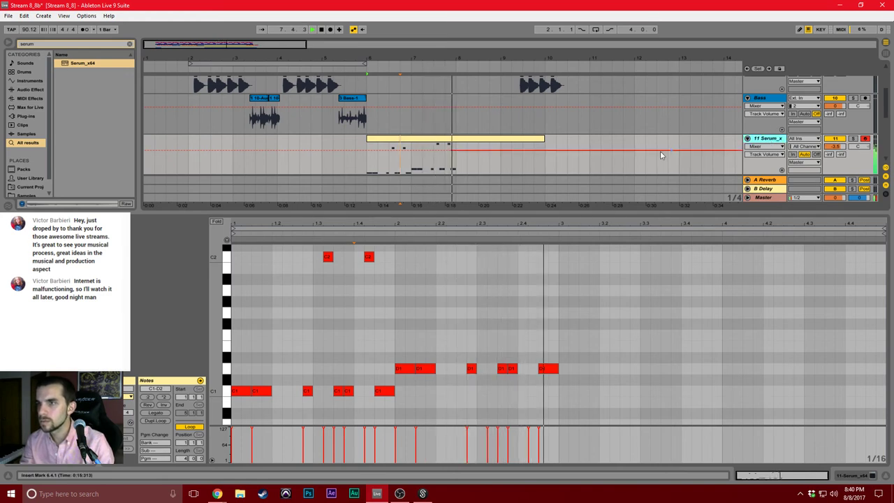
{"action": "left_click", "coordinate": [410, 166]}
{"action": "key", "text": "space"}
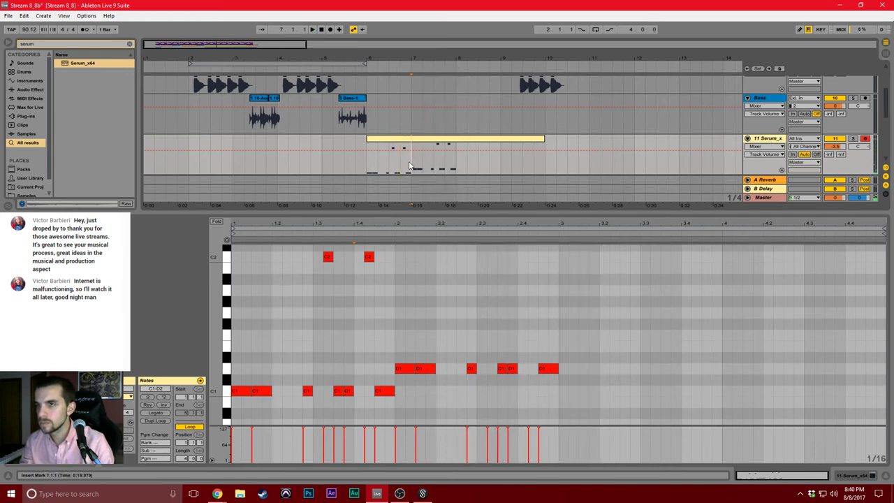
Copy the Bass-1 clip ending at bar 6 so the copy ends at 9.1.1, and play it from bar 8.
{"action": "left_click", "coordinate": [334, 123]}
{"action": "key", "text": "ctrl+c"}
{"action": "left_click", "coordinate": [472, 122]}
{"action": "key", "text": "ctrl+v"}
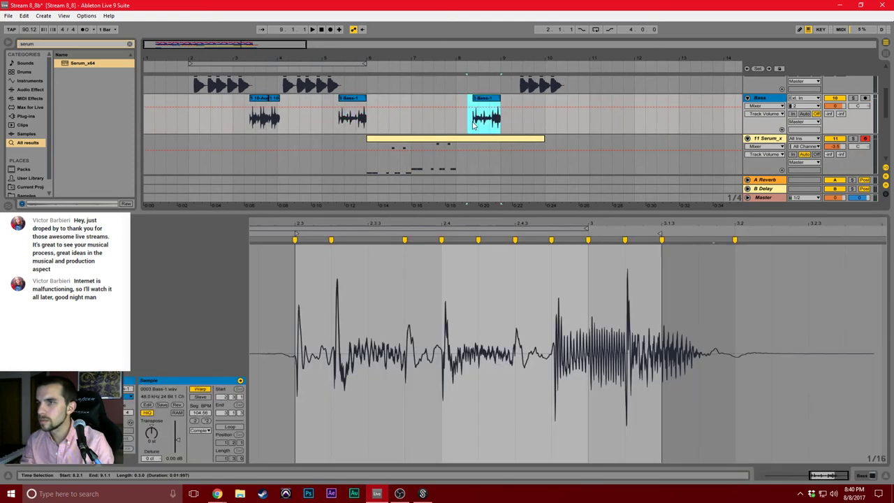
{"action": "left_click", "coordinate": [457, 130]}
{"action": "key", "text": "space"}
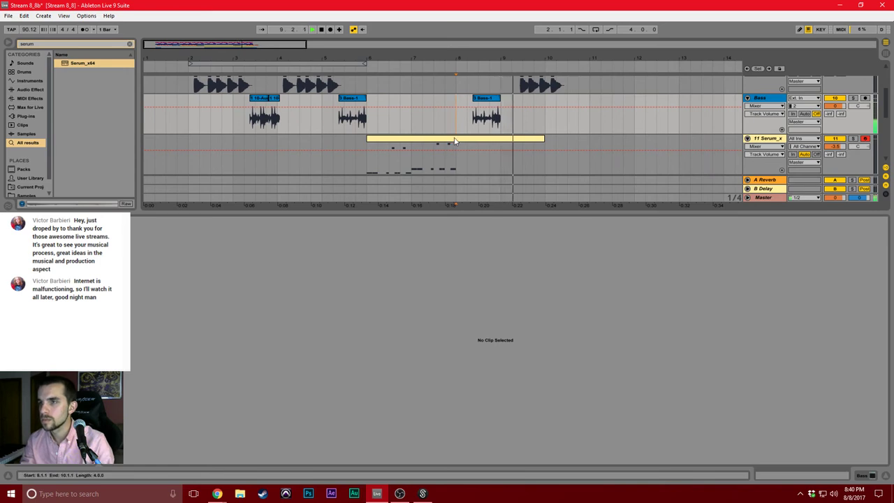
{"action": "key", "text": "space"}
Play the earlier bass clip starting at 3.2.3 and narrow the arrangement grid to 1/8.
{"action": "left_click", "coordinate": [253, 124]}
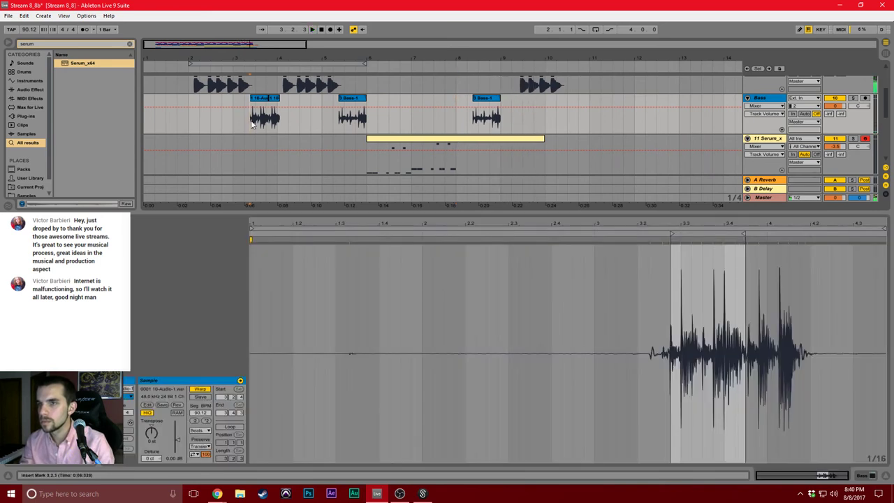
{"action": "left_click_drag", "start_coordinate": [253, 124], "coordinate": [256, 124]}
{"action": "key", "text": "space"}
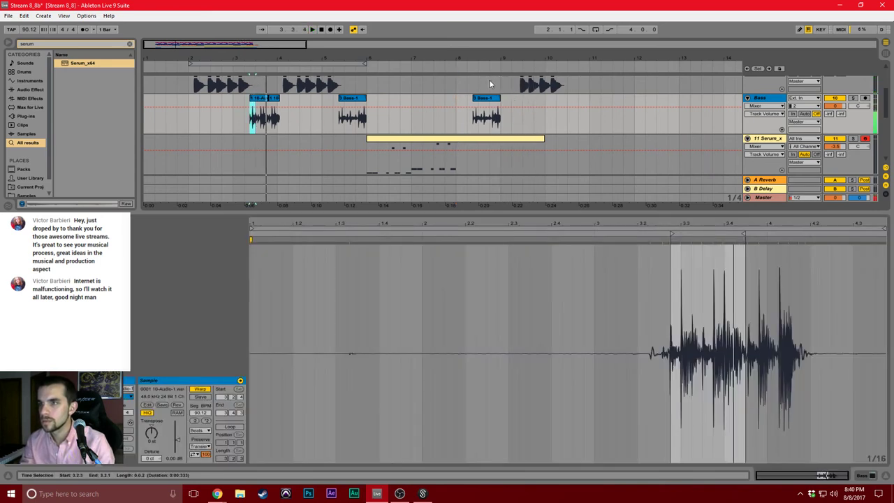
{"action": "left_click_drag", "start_coordinate": [481, 59], "coordinate": [492, 76]}
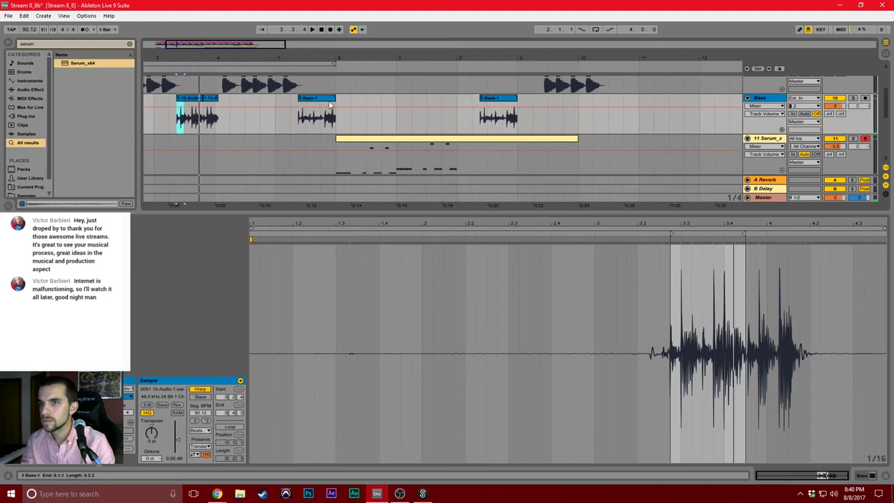
{"action": "right_click", "coordinate": [266, 120]}
{"action": "left_click", "coordinate": [300, 210]}
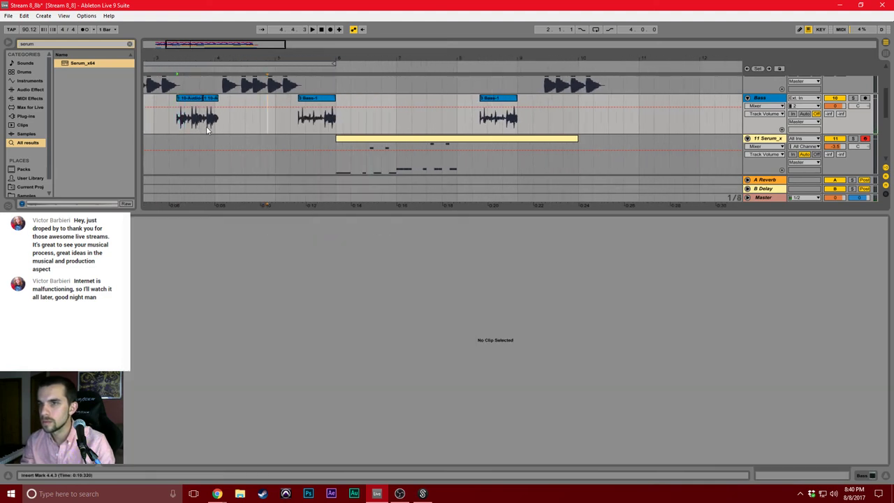
Copy the bass slice from 3.2.3 to 3.3.1, paste it at 9.1.1 directly after the copied Bass-1 clip, and play it.
{"action": "left_click_drag", "start_coordinate": [177, 120], "coordinate": [183, 125]}
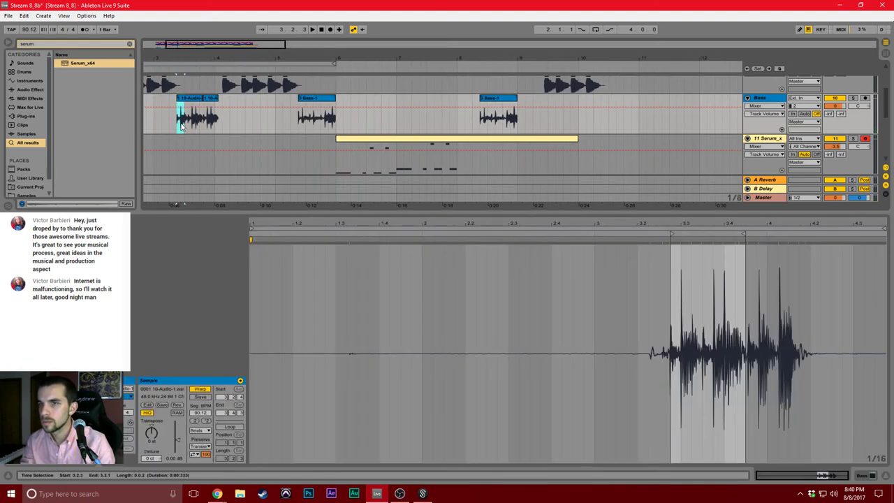
{"action": "left_click", "coordinate": [525, 126]}
{"action": "key", "text": "ctrl+v"}
{"action": "left_click", "coordinate": [497, 127]}
{"action": "key", "text": "space"}
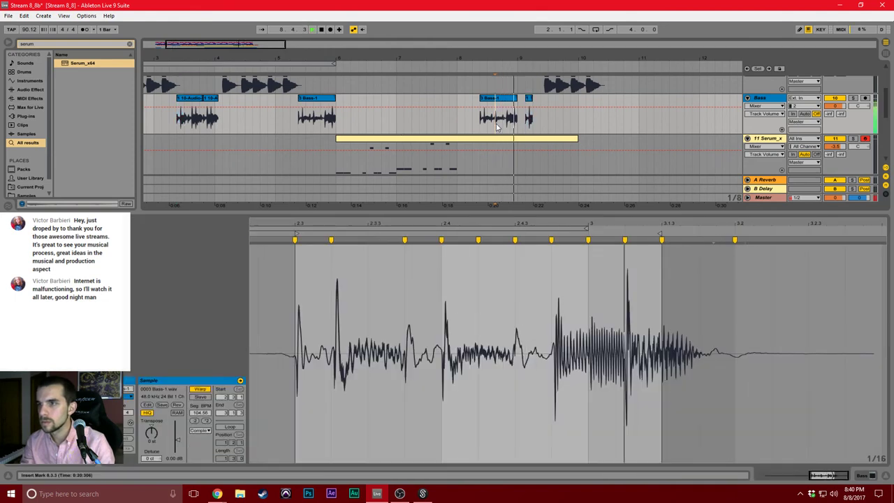
{"action": "key", "text": "space"}
{"action": "key", "text": "ctrl+z"}
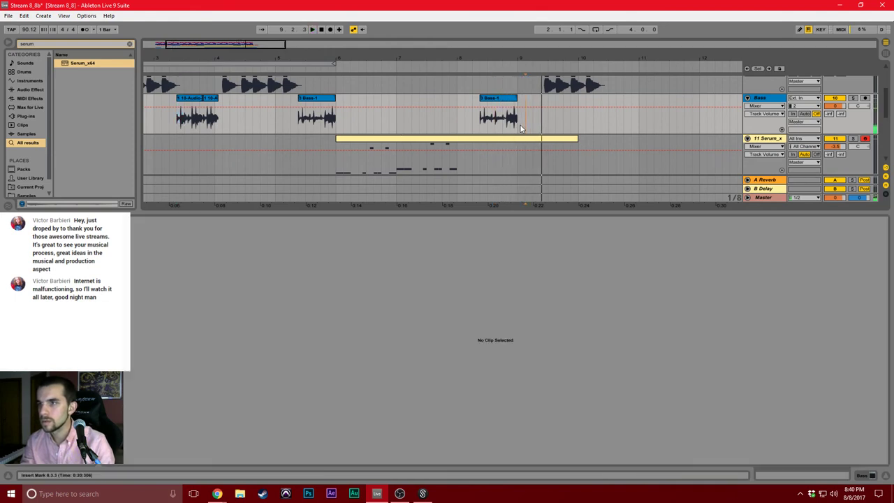
{"action": "key", "text": "ctrl+v"}
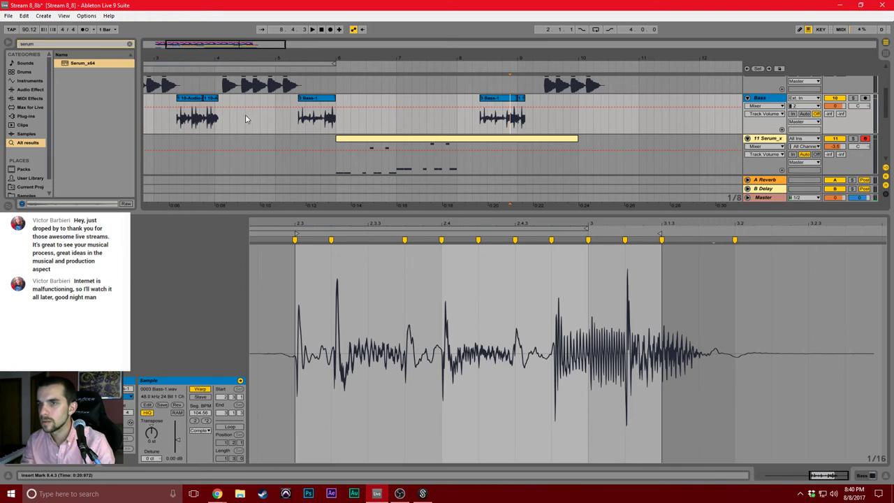
{"action": "key", "text": "space"}
{"action": "left_click", "coordinate": [503, 126]}
Narrow the grid to 1/16 and paste further copies of the short bass slice at 9.1.4 and 9.2.3.
{"action": "left_click_drag", "start_coordinate": [518, 58], "coordinate": [517, 85]}
{"action": "left_click", "coordinate": [518, 125]}
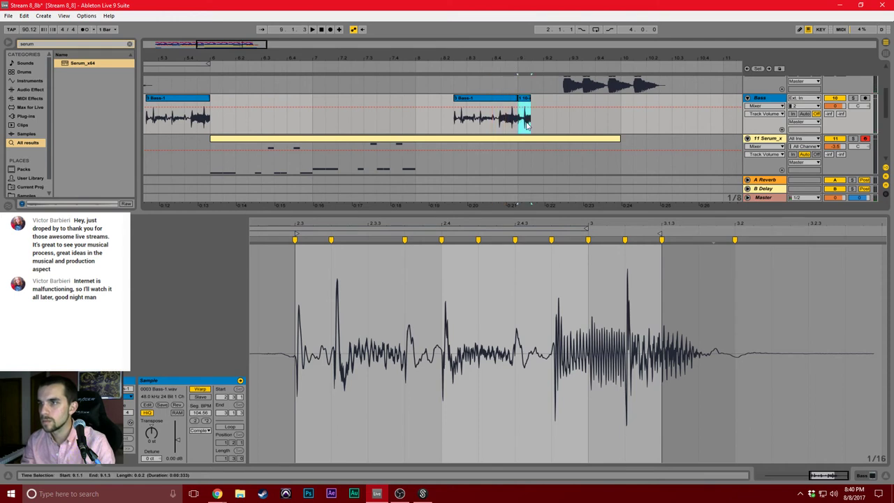
{"action": "right_click", "coordinate": [535, 125]}
{"action": "left_click", "coordinate": [593, 211]}
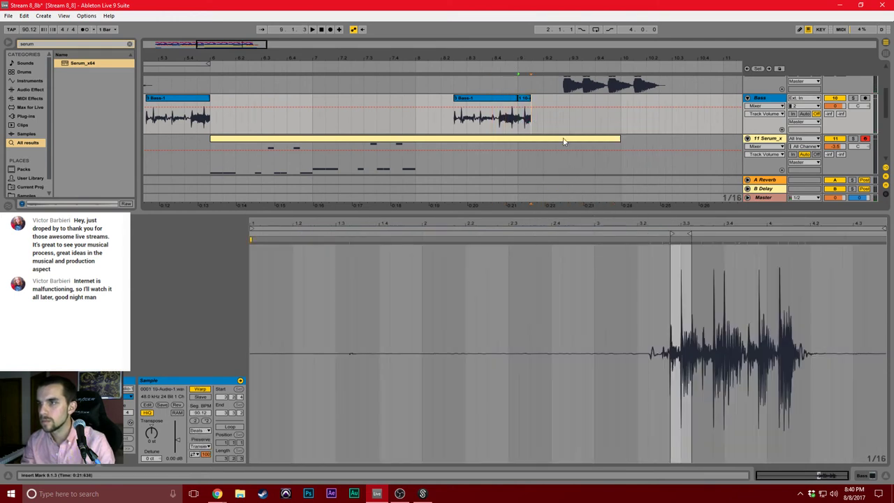
{"action": "left_click", "coordinate": [536, 125]}
{"action": "key", "text": "ctrl+v"}
{"action": "left_click", "coordinate": [553, 123]}
{"action": "key", "text": "ctrl+v"}
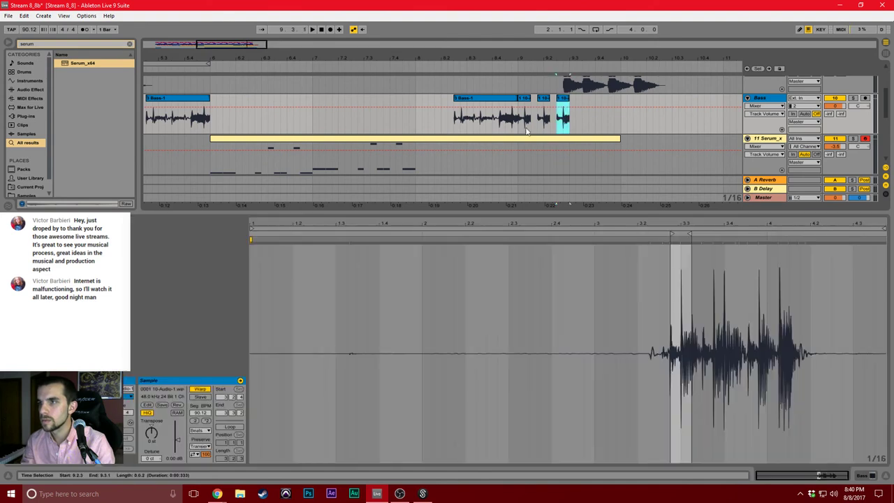
Play the arrangement from 8.3.4 through bar 9 to check the bass slices.
{"action": "left_click", "coordinate": [488, 125]}
{"action": "key", "text": "space"}
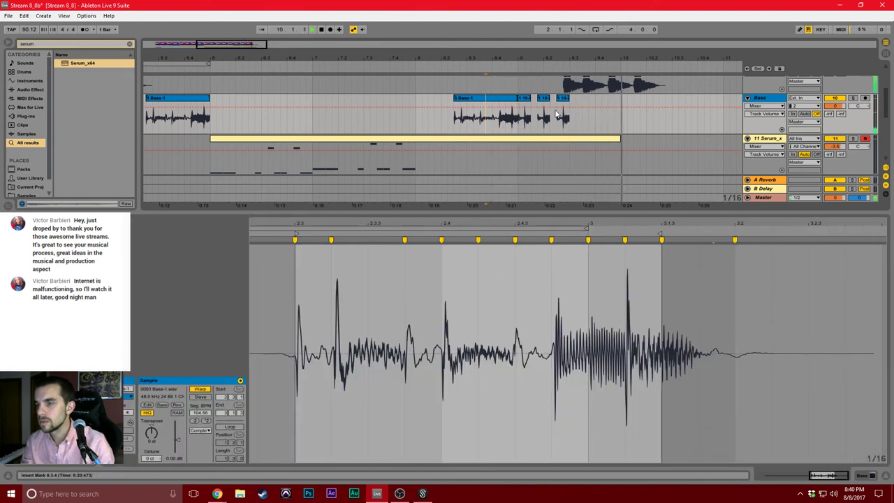
{"action": "key", "text": "space"}
Solo the Serum track, play it from 6.1.1, and loop the two bars up to 8.1.1.
{"action": "left_click_drag", "start_coordinate": [491, 58], "coordinate": [495, 44]}
{"action": "left_click", "coordinate": [396, 150]}
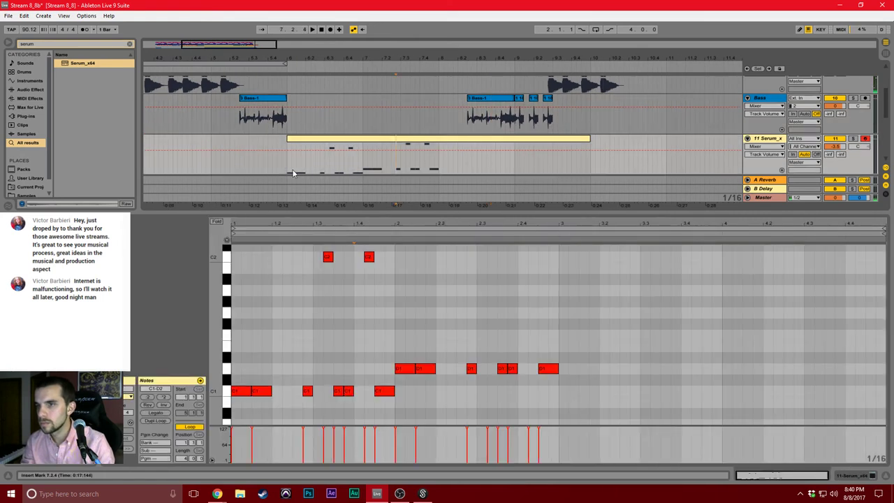
{"action": "key", "text": "space"}
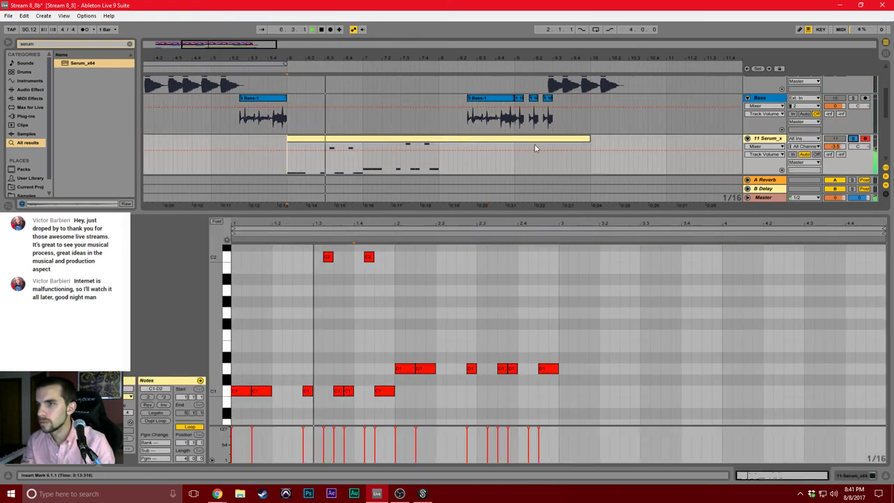
{"action": "left_click", "coordinate": [439, 161], "text": "shift"}
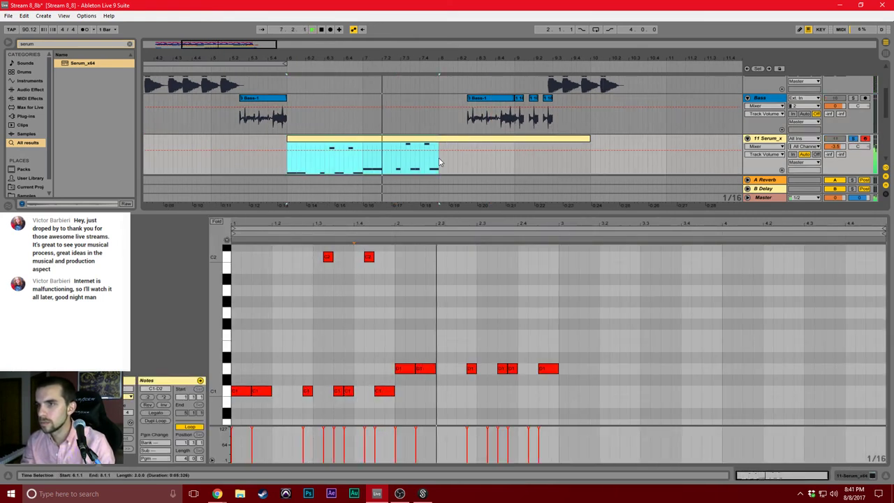
{"action": "key", "text": "ctrl+l"}
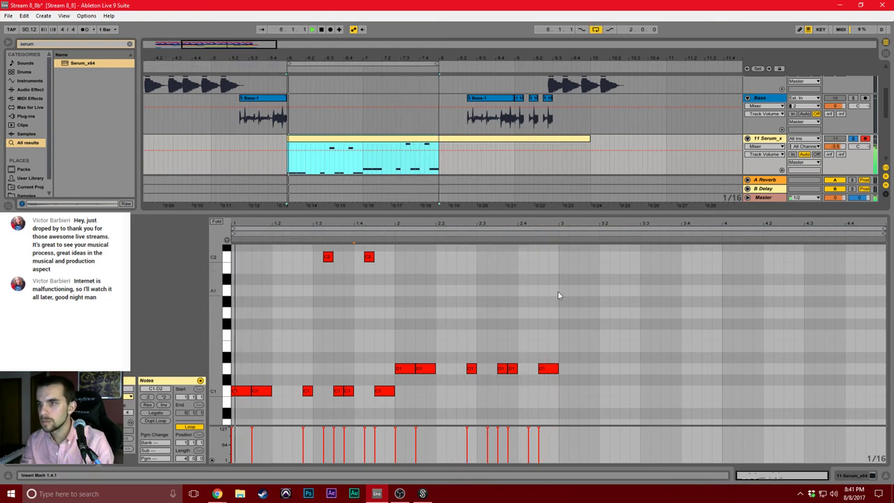
Open the Serum plug-in editor from the track's devices and set oscillator A's unison to 10 voices.
{"action": "left_click", "coordinate": [871, 475]}
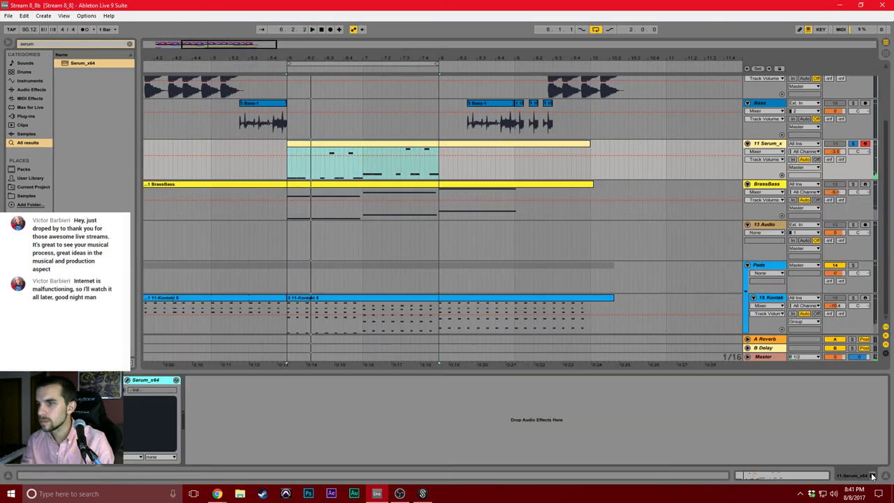
{"action": "left_click", "coordinate": [127, 380]}
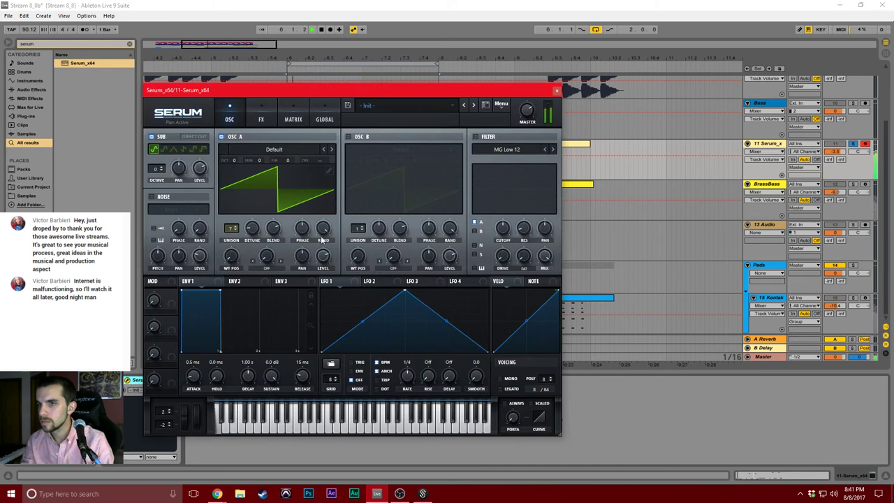
{"action": "left_click_drag", "start_coordinate": [243, 229], "coordinate": [234, 209]}
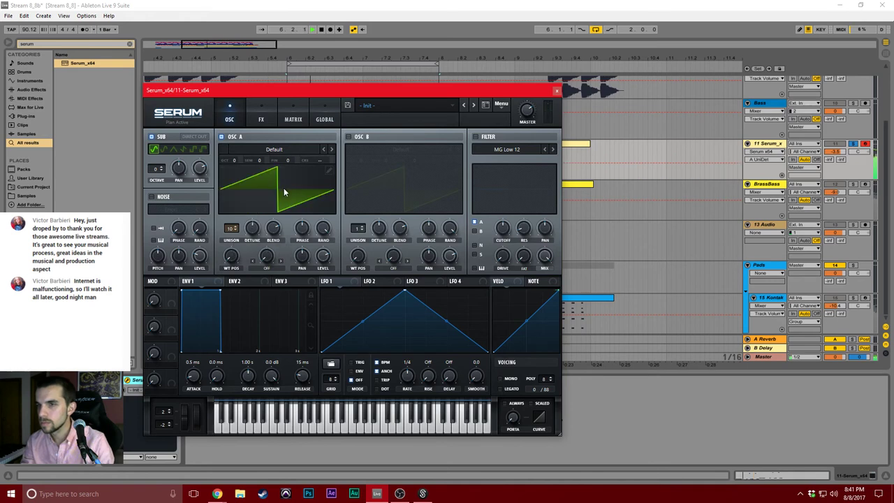
Enable Serum's MG Low 12 filter for oscillator A, adjust its cutoff, and turn on Always for portamento.
{"action": "left_click", "coordinate": [475, 136]}
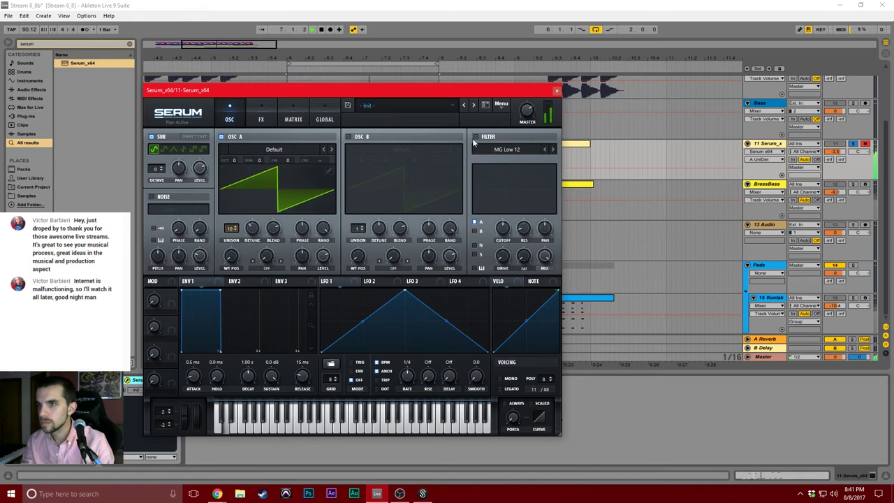
{"action": "left_click_drag", "start_coordinate": [509, 232], "coordinate": [509, 225]}
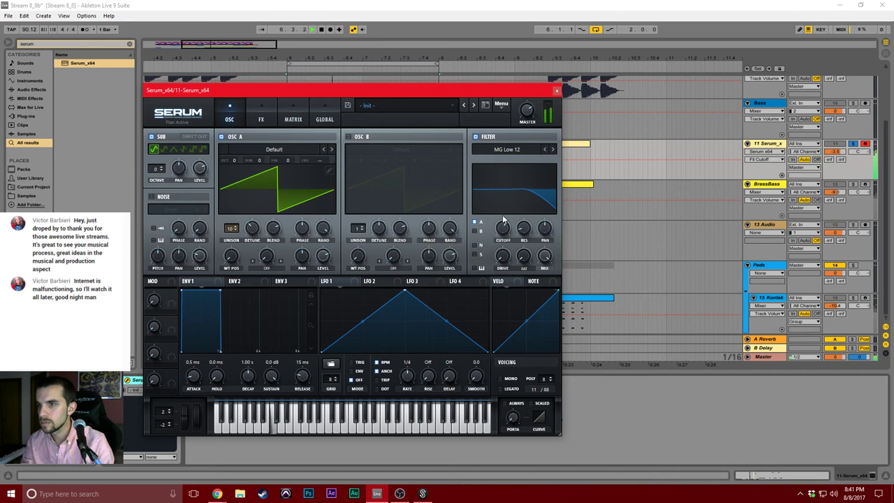
{"action": "left_click", "coordinate": [510, 419]}
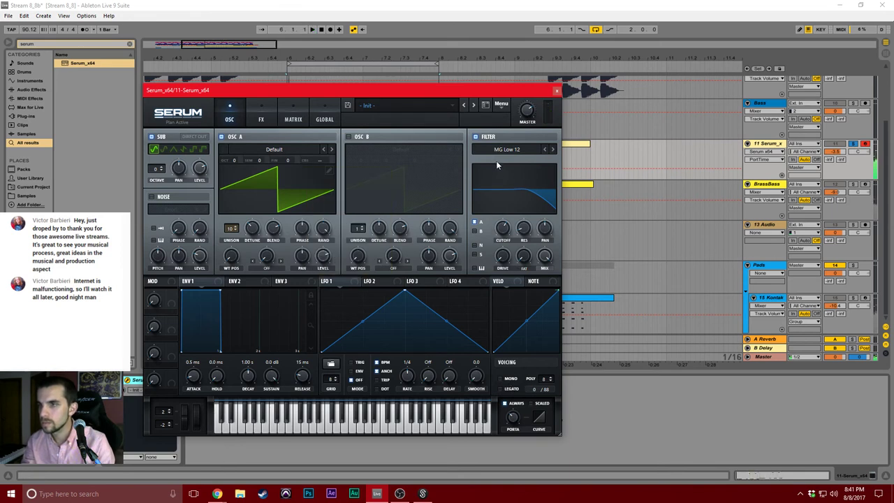
Assign Envelope 2 to the filter cutoff, lower the cutoff, and play the loop.
{"action": "left_click", "coordinate": [238, 281]}
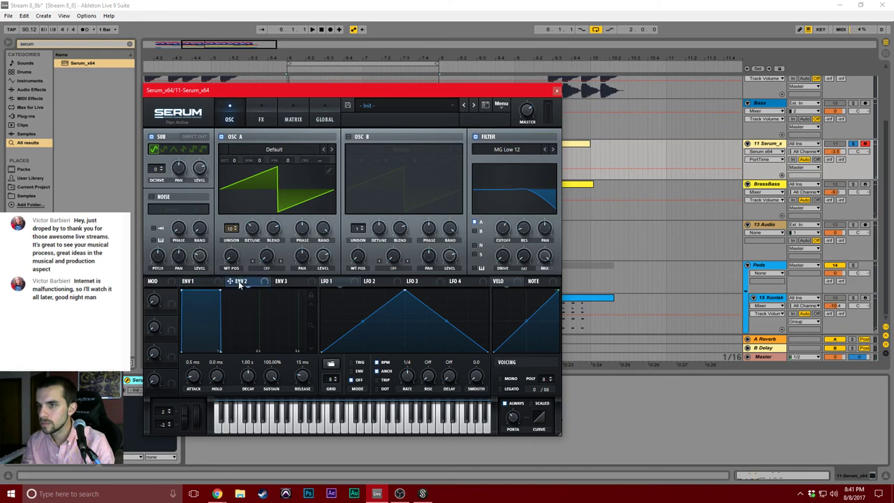
{"action": "left_click", "coordinate": [511, 150]}
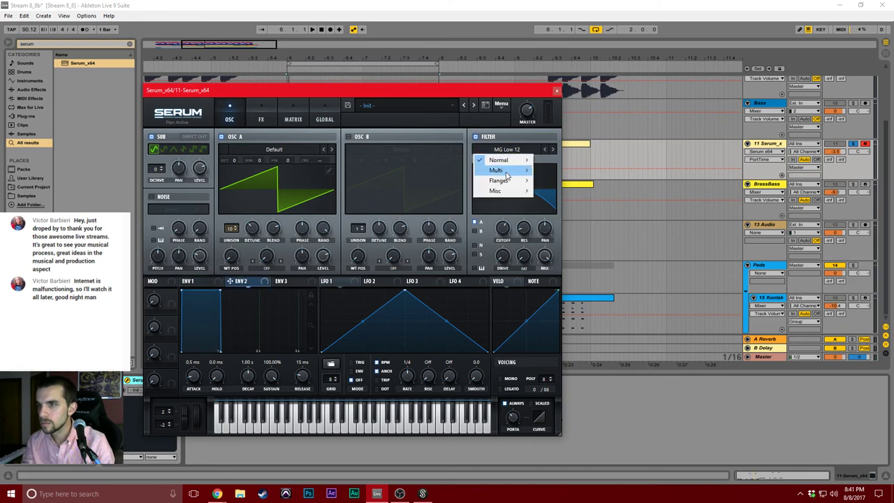
{"action": "left_click", "coordinate": [547, 168]}
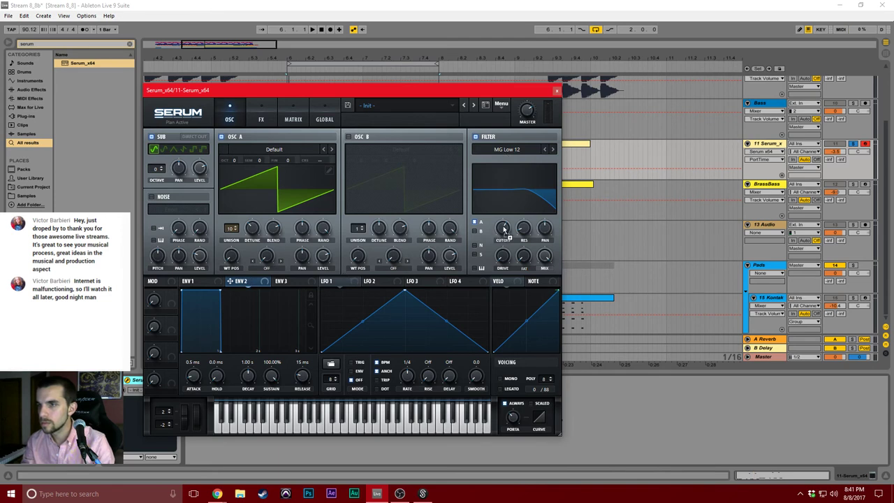
{"action": "left_click_drag", "start_coordinate": [504, 229], "coordinate": [504, 229]}
{"action": "left_click_drag", "start_coordinate": [504, 229], "coordinate": [504, 260]}
{"action": "key", "text": "space"}
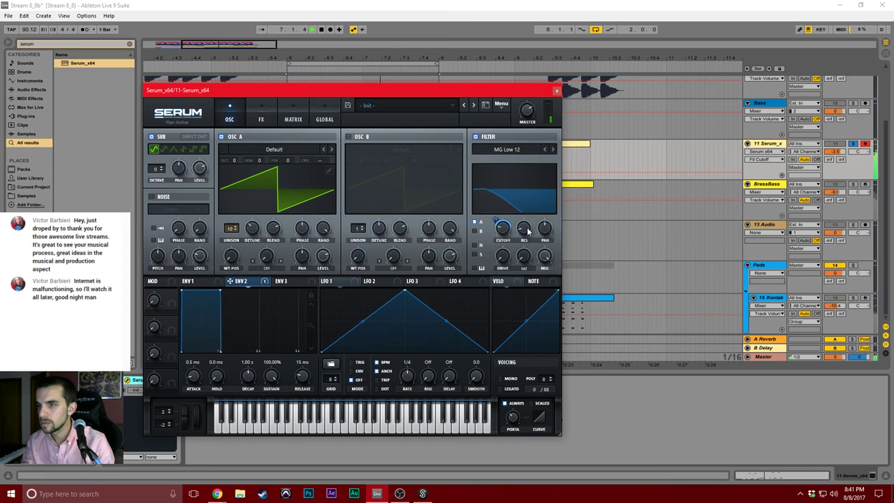
Set Envelope 2's sustain to 0% and its attack to 0.0 ms.
{"action": "left_click_drag", "start_coordinate": [272, 375], "coordinate": [264, 490]}
{"action": "left_click_drag", "start_coordinate": [199, 382], "coordinate": [198, 402]}
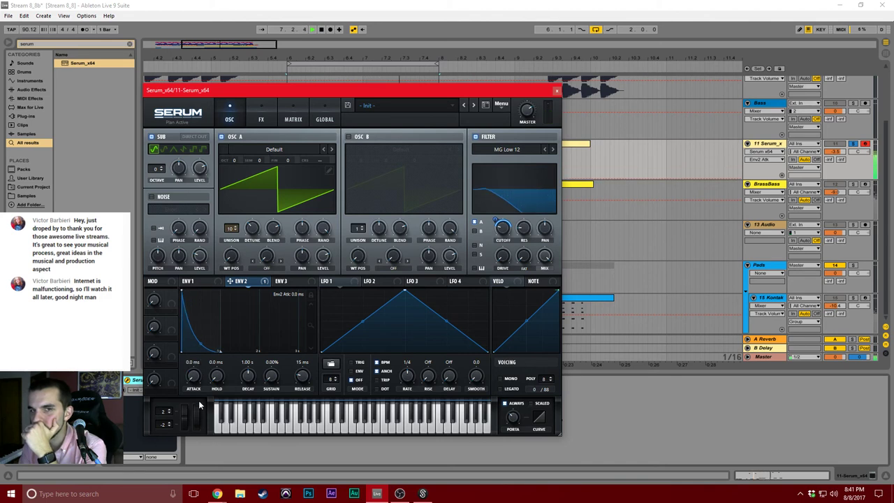
Enable Serum's distortion effect in Tube mode and raise its drive to 99%.
{"action": "left_click", "coordinate": [263, 116]}
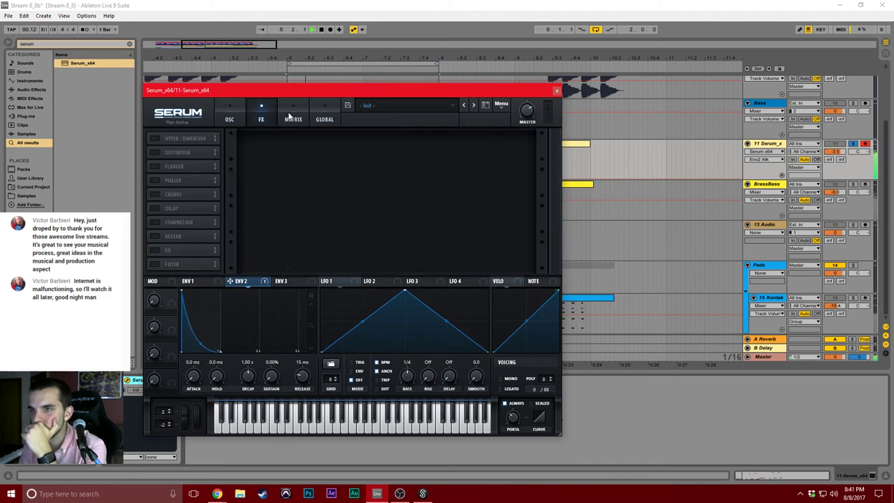
{"action": "left_click", "coordinate": [178, 152]}
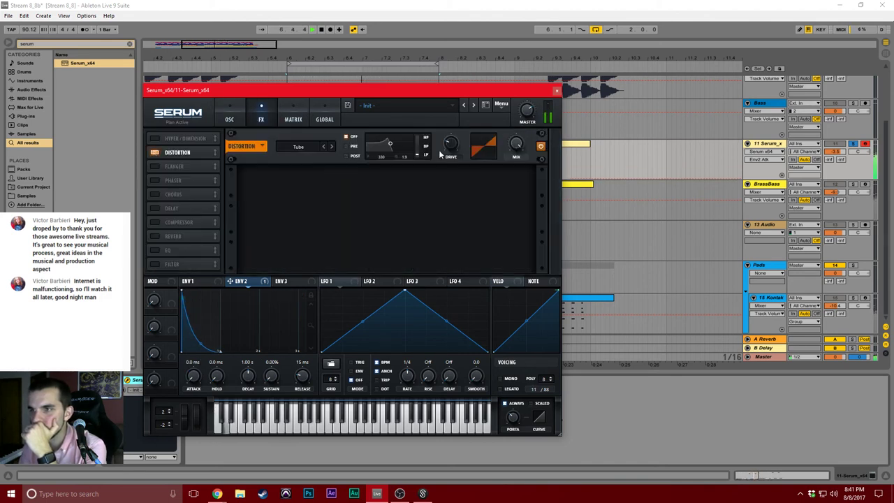
{"action": "left_click_drag", "start_coordinate": [454, 148], "coordinate": [474, 90]}
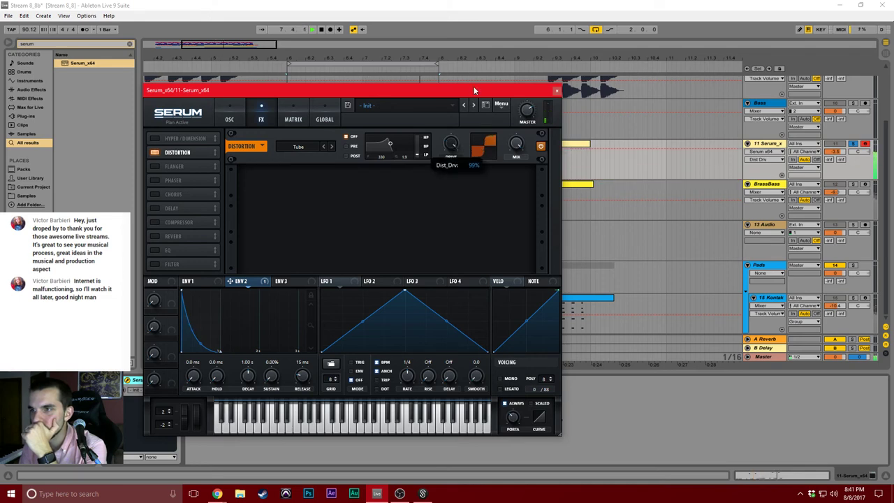
Enable oscillator B with its octave set to +1 and route it through the filter.
{"action": "left_click", "coordinate": [292, 119]}
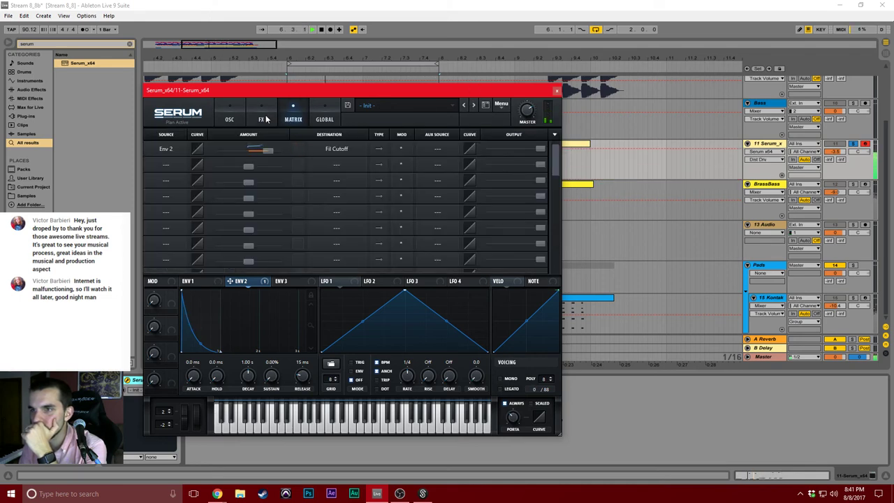
{"action": "left_click", "coordinate": [263, 119]}
{"action": "left_click", "coordinate": [229, 119]}
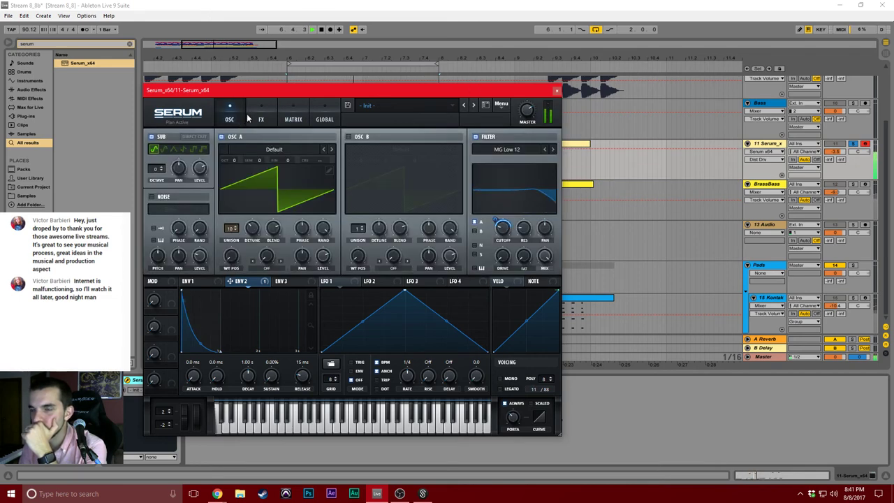
{"action": "left_click", "coordinate": [349, 137]}
{"action": "left_click_drag", "start_coordinate": [359, 160], "coordinate": [360, 153]}
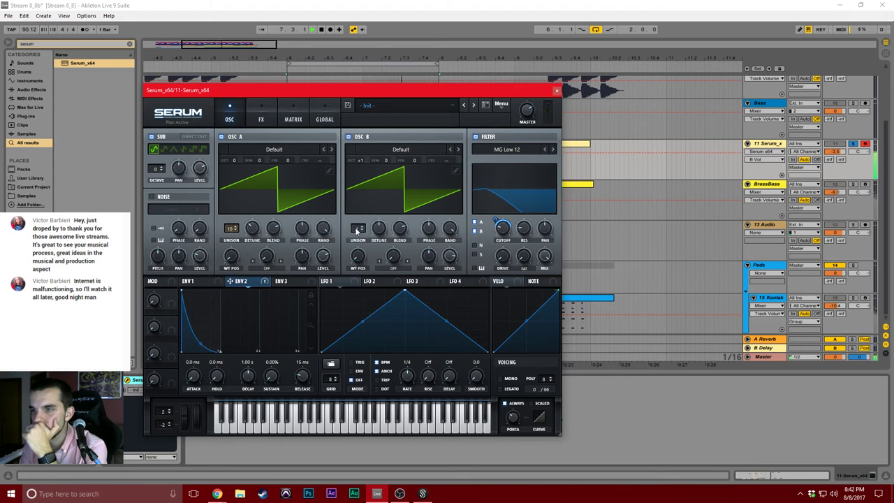
Set oscillator B's unison to 10 voices and lower the detune of both oscillators.
{"action": "left_click_drag", "start_coordinate": [356, 231], "coordinate": [369, 175]}
{"action": "left_click_drag", "start_coordinate": [380, 227], "coordinate": [380, 260]}
{"action": "left_click_drag", "start_coordinate": [253, 228], "coordinate": [253, 247]}
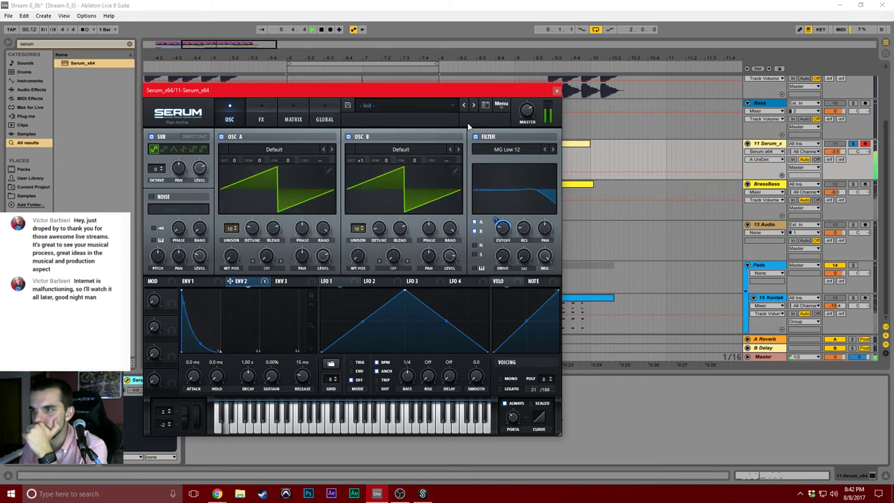
Enable Serum's phaser ahead of the distortion and adjust its rate, depth and feedback.
{"action": "left_click", "coordinate": [261, 117]}
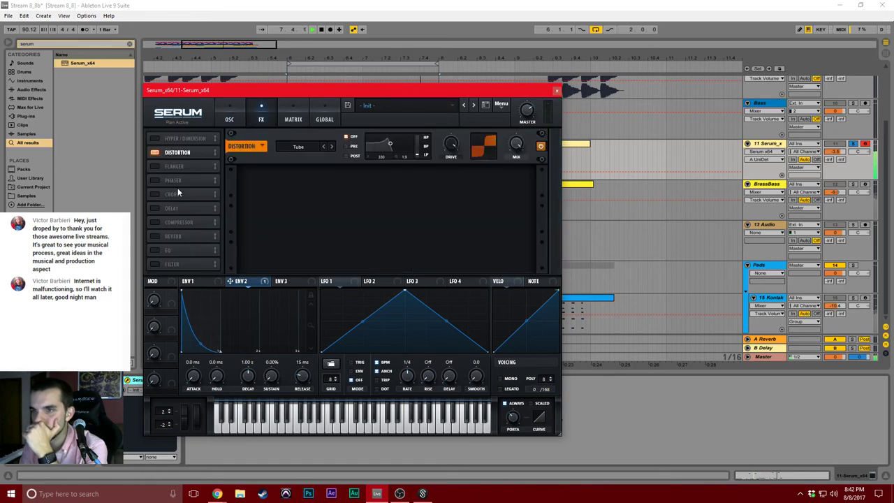
{"action": "left_click", "coordinate": [154, 180]}
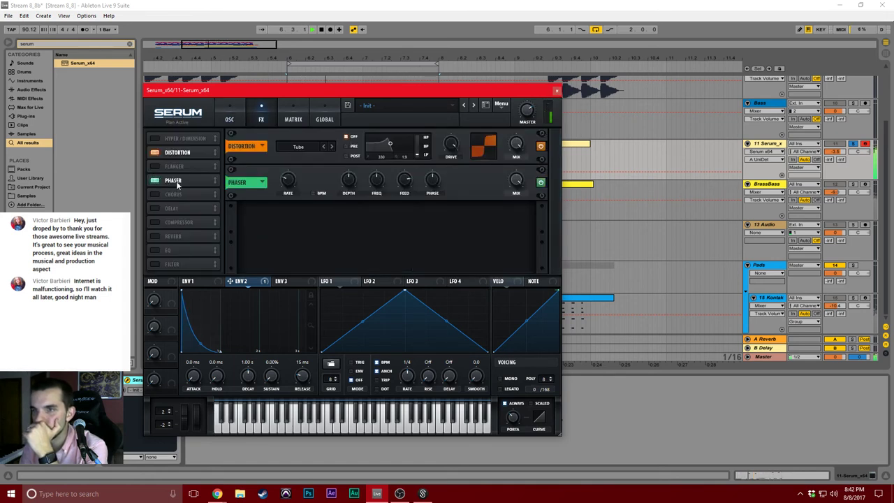
{"action": "left_click_drag", "start_coordinate": [175, 181], "coordinate": [198, 143]}
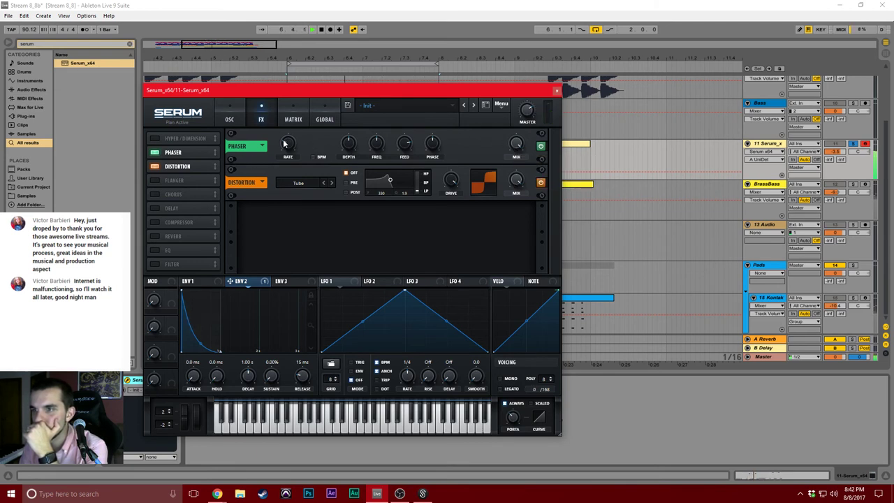
{"action": "left_click_drag", "start_coordinate": [284, 143], "coordinate": [285, 130]}
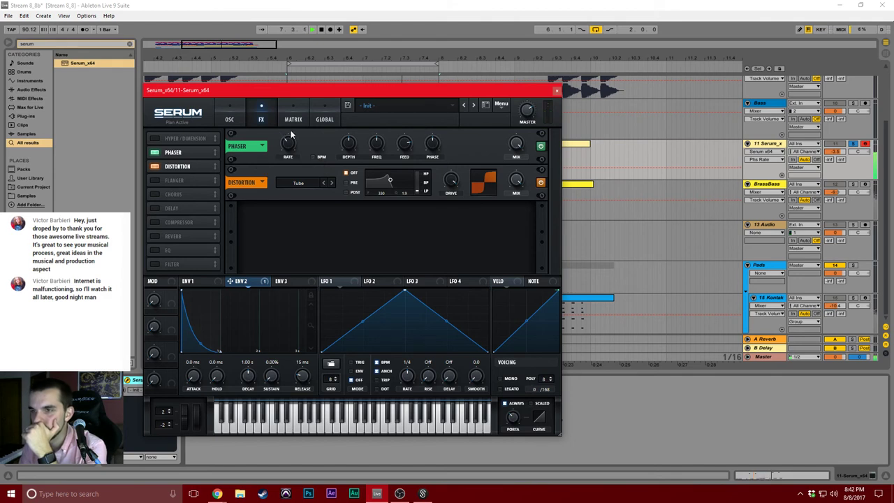
{"action": "left_click_drag", "start_coordinate": [349, 144], "coordinate": [348, 157]}
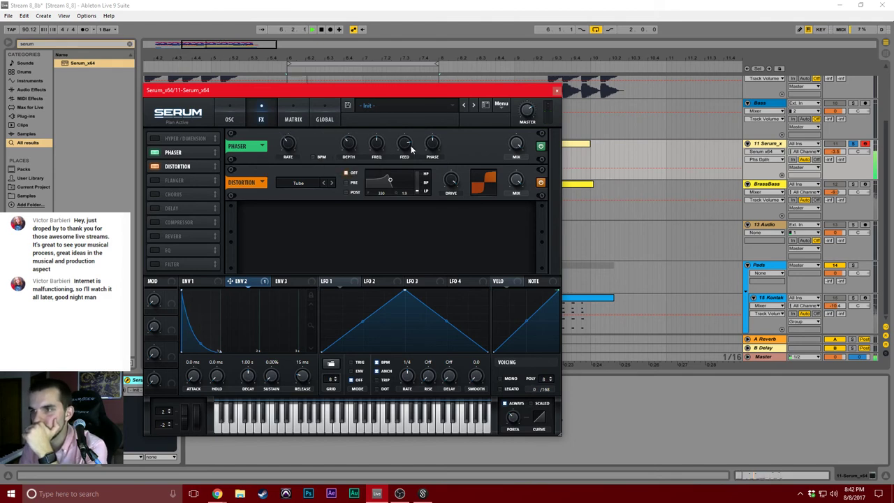
{"action": "left_click_drag", "start_coordinate": [411, 148], "coordinate": [402, 148]}
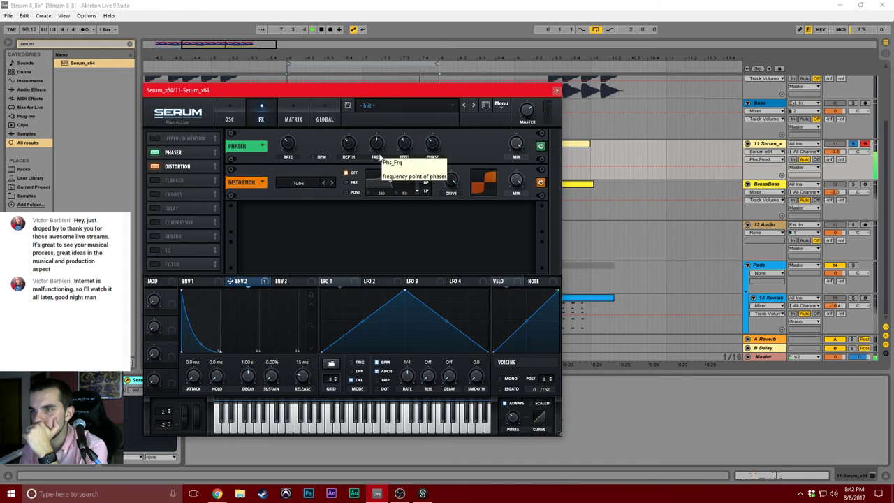
Keep the distortion's filter set to Off and change the distortion mode to Diode 1.
{"action": "left_click", "coordinate": [349, 183]}
{"action": "left_click", "coordinate": [348, 176]}
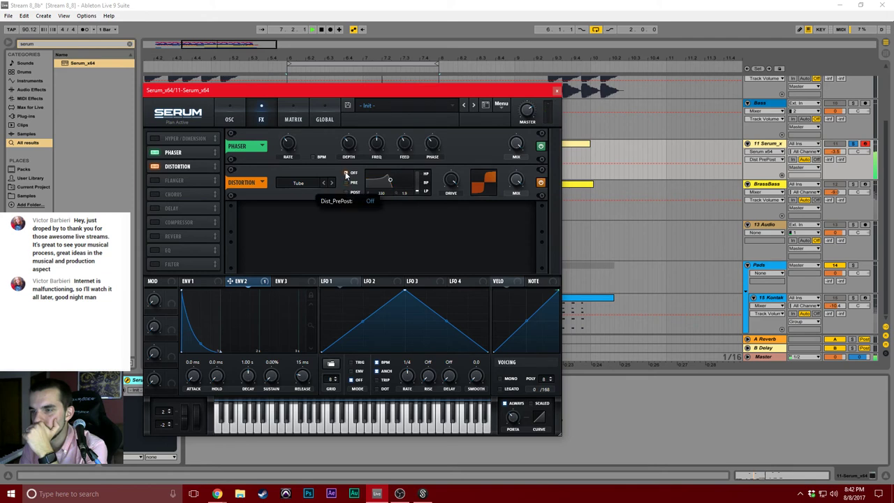
{"action": "left_click", "coordinate": [330, 183]}
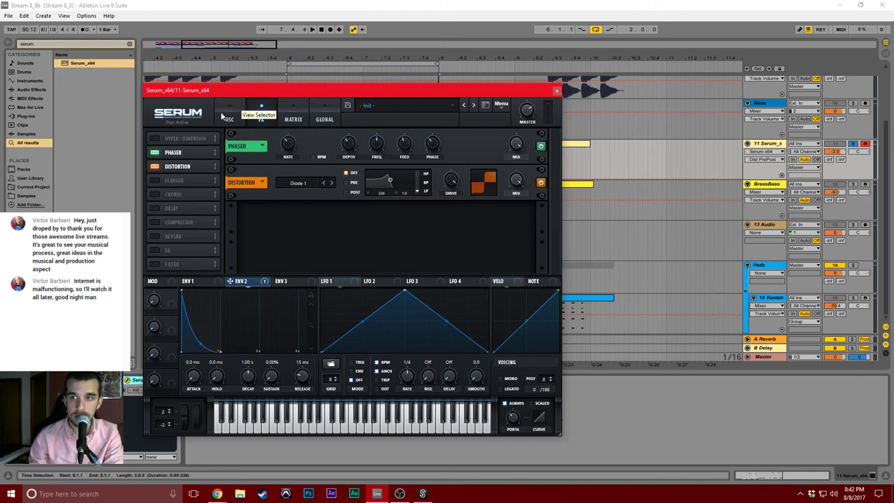
Turn off the phaser, distortion, oscillator B and filter to hear oscillator A with the sub alone.
{"action": "left_click", "coordinate": [154, 153]}
{"action": "left_click", "coordinate": [154, 166]}
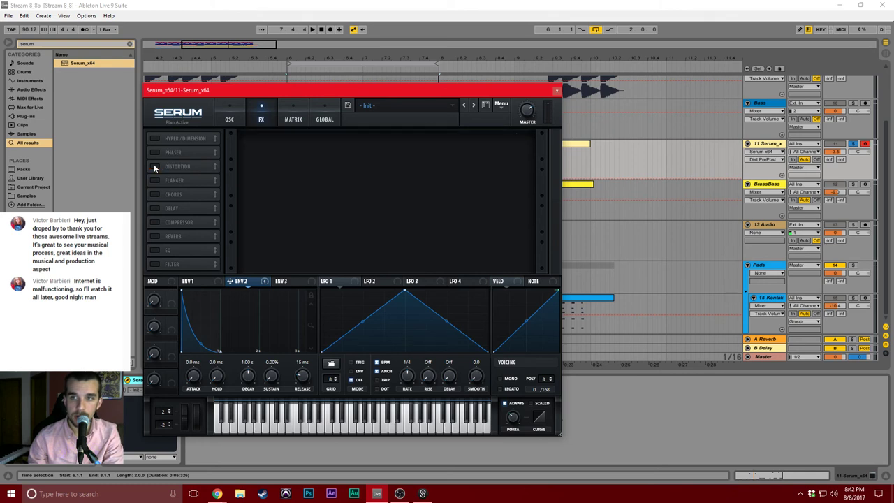
{"action": "left_click", "coordinate": [226, 120]}
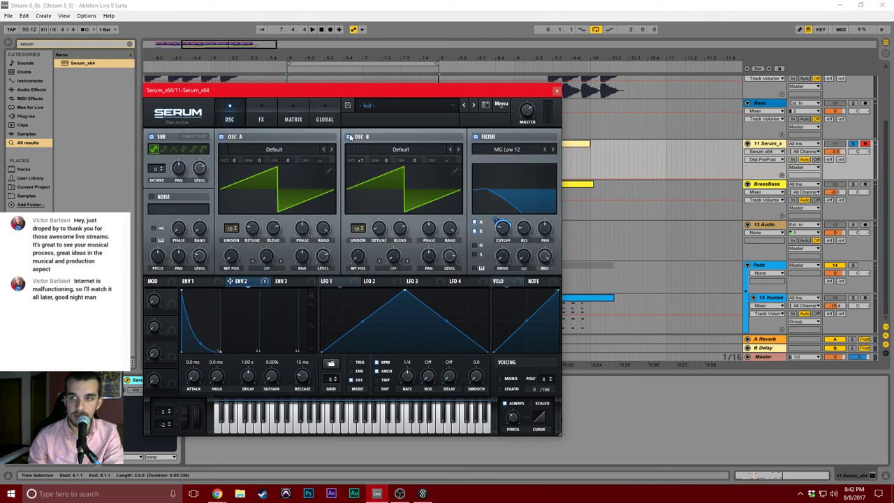
{"action": "left_click", "coordinate": [349, 137]}
{"action": "left_click", "coordinate": [475, 137]}
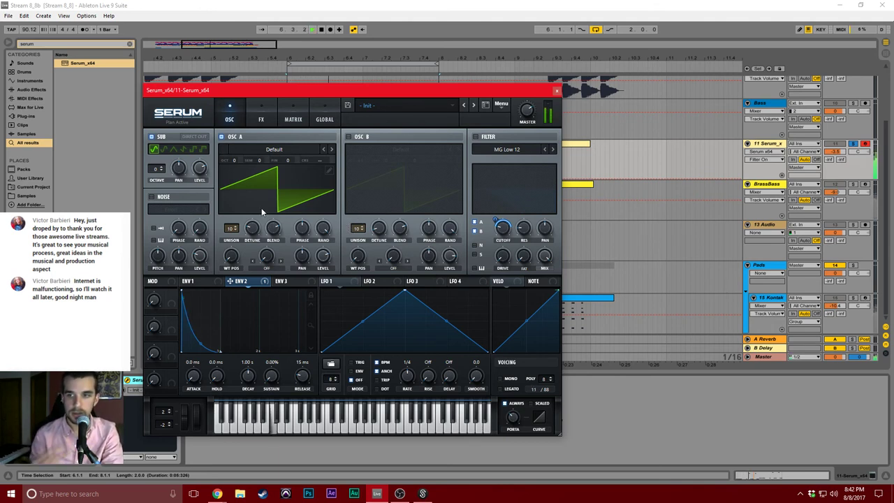
Toggle the portamento's Always option and adjust the portamento time to about 35 ms.
{"action": "left_click", "coordinate": [505, 404]}
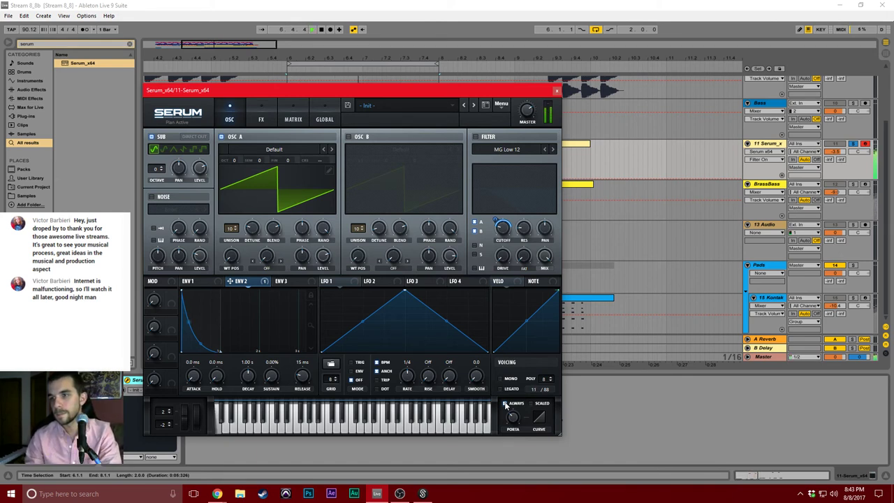
{"action": "left_click", "coordinate": [515, 421]}
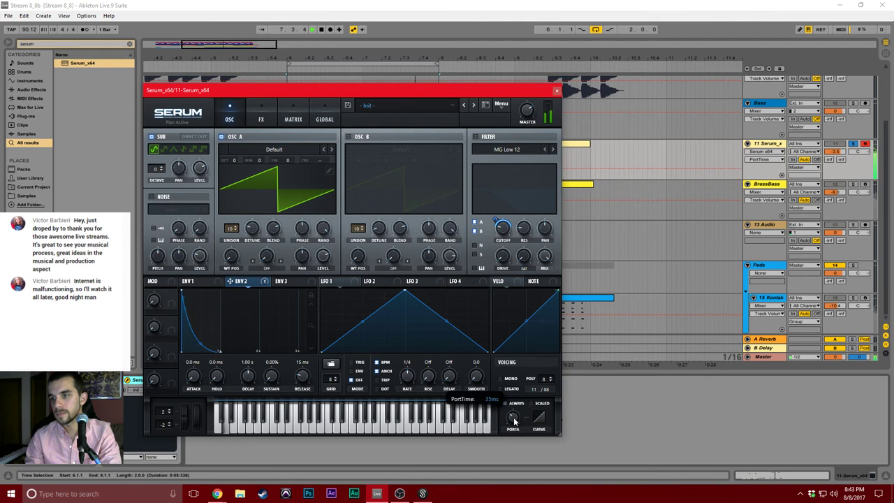
{"action": "mouse_move", "coordinate": [515, 421]}
{"action": "left_mouse_down"}
{"action": "mouse_move", "coordinate": [515, 408]}
{"action": "mouse_move", "coordinate": [512, 419]}
{"action": "left_mouse_up"}
{"action": "mouse_move", "coordinate": [512, 419]}
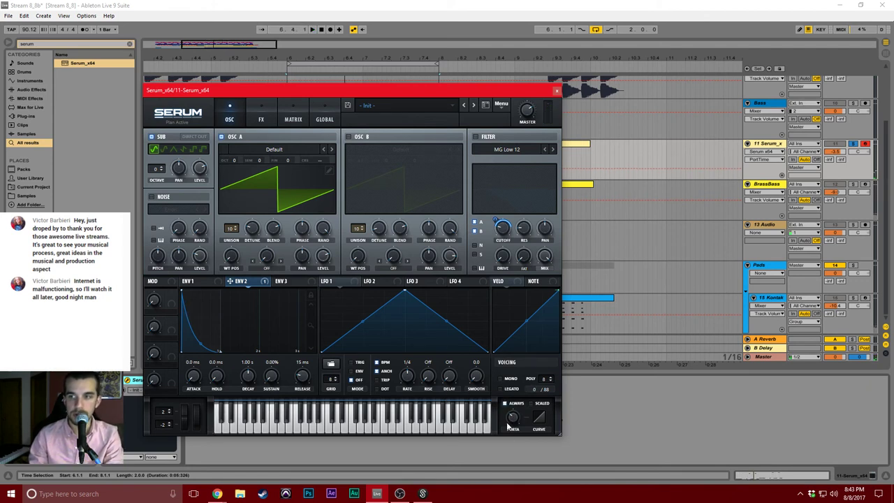
Turn oscillator B back on and play the loop with both oscillators.
{"action": "left_click", "coordinate": [347, 136]}
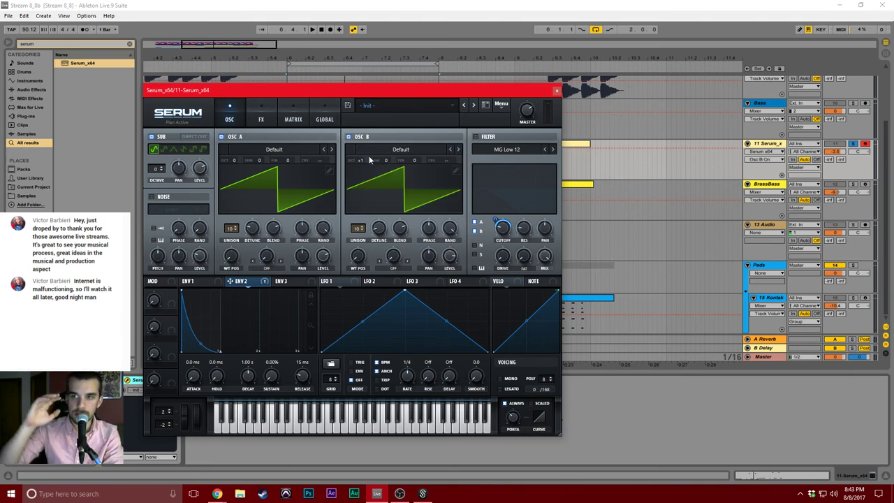
{"action": "key", "text": "space"}
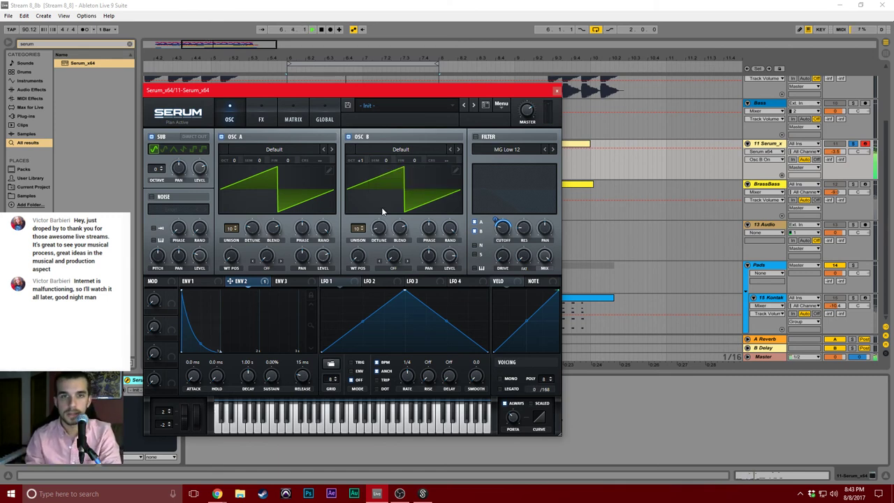
{"action": "key", "text": "space"}
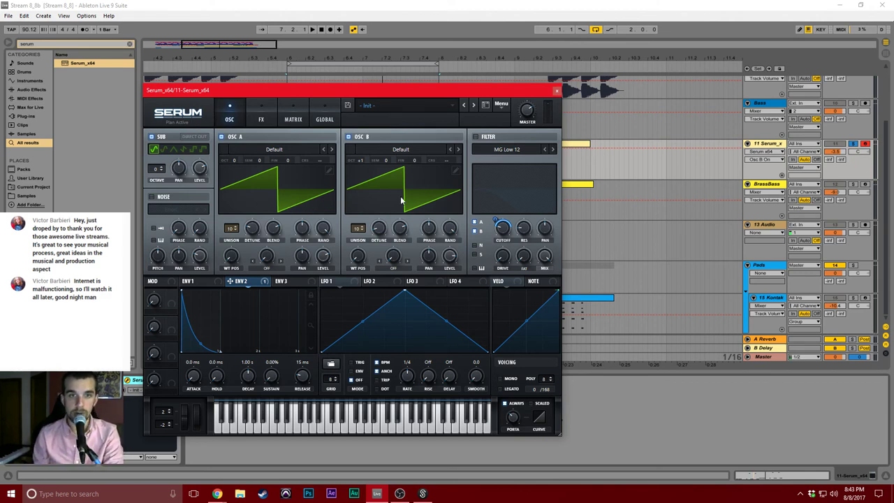
Browse oscillator B's wavetable categories, keep the Default wavetable, and preview the loop.
{"action": "left_click", "coordinate": [400, 149]}
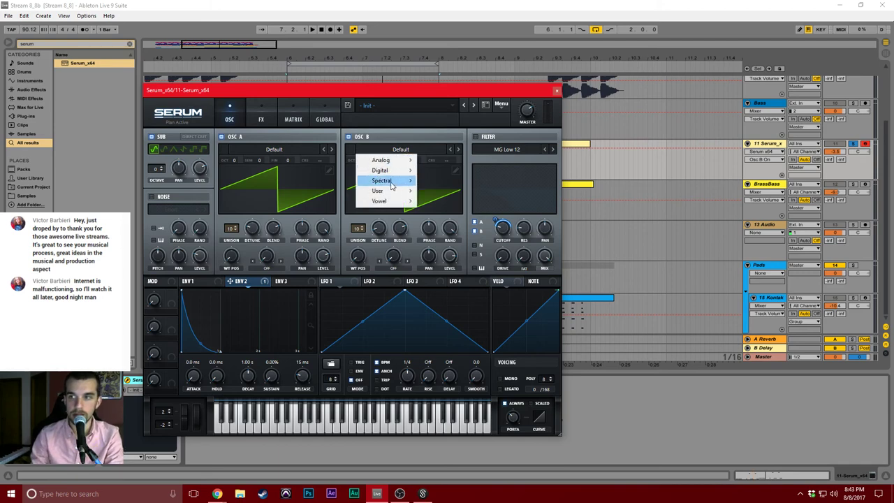
{"action": "mouse_move", "coordinate": [398, 183]}
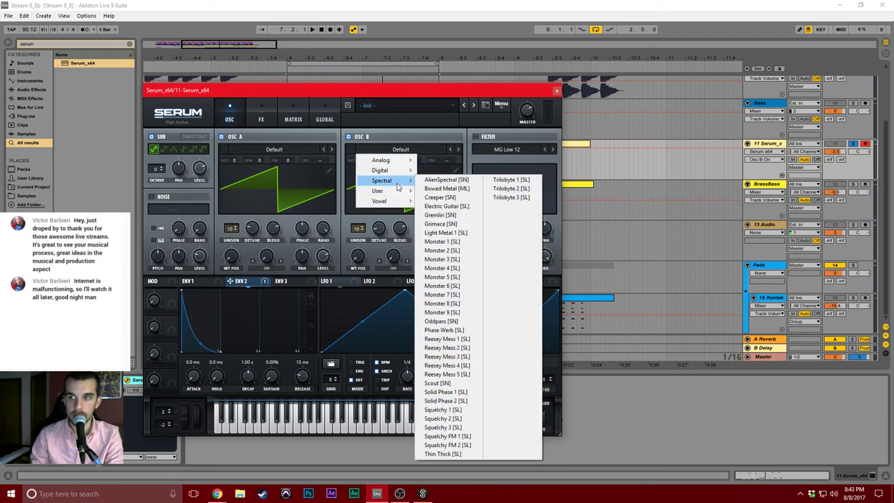
{"action": "left_click", "coordinate": [431, 170]}
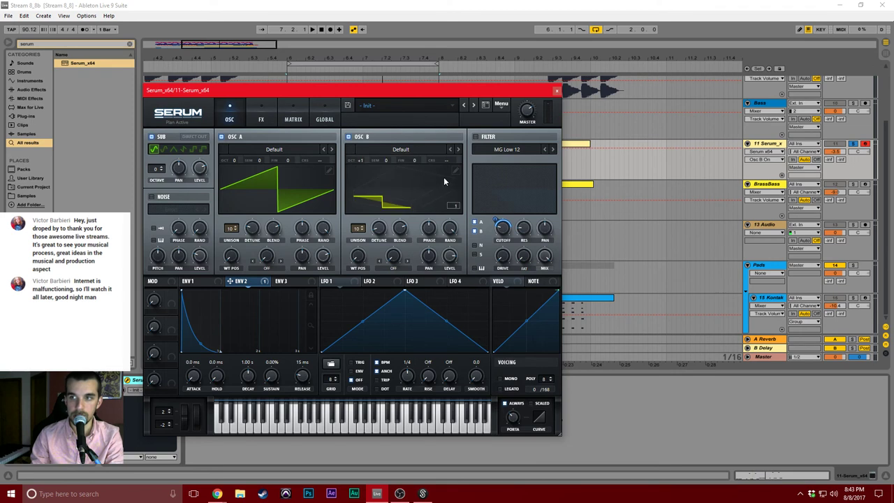
{"action": "left_click", "coordinate": [422, 190]}
{"action": "key", "text": "space"}
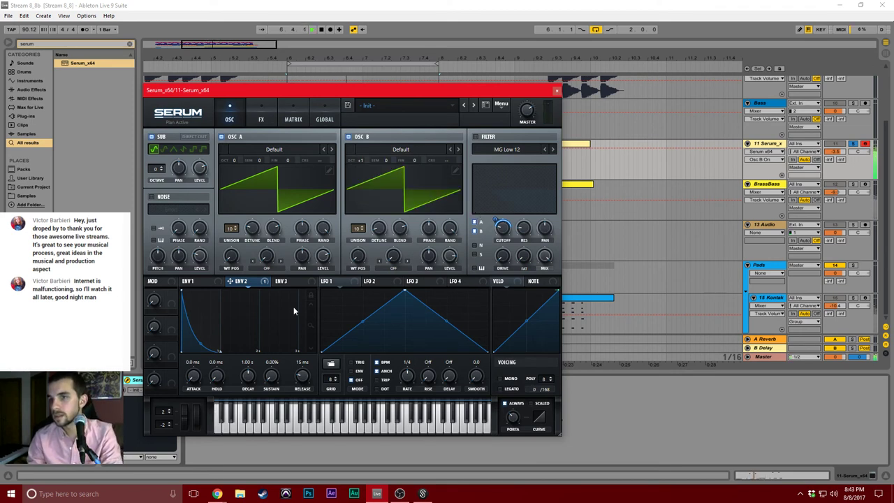
{"action": "key", "text": "space"}
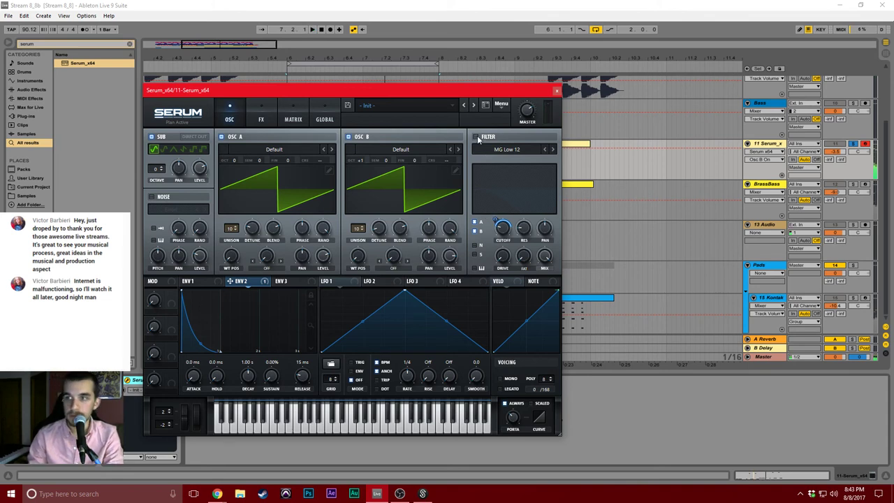
Enable the MG Low 12 filter and compare its cutoff with the Envelope 2 modulator bypassed and restored.
{"action": "left_click", "coordinate": [475, 136]}
{"action": "right_click", "coordinate": [503, 228]}
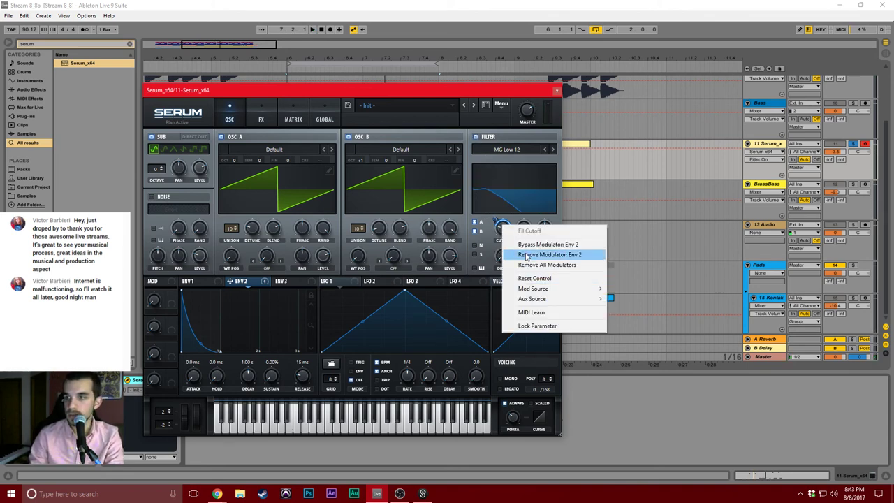
{"action": "left_click", "coordinate": [525, 244]}
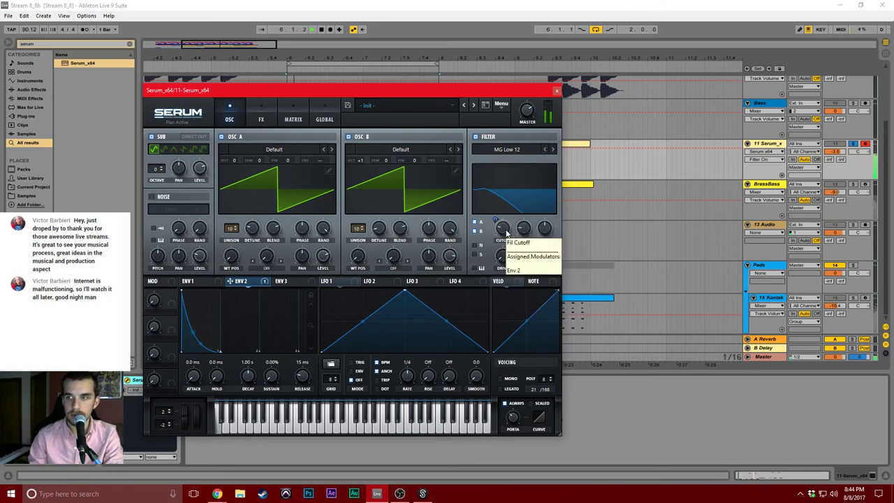
{"action": "left_click_drag", "start_coordinate": [506, 232], "coordinate": [496, 213]}
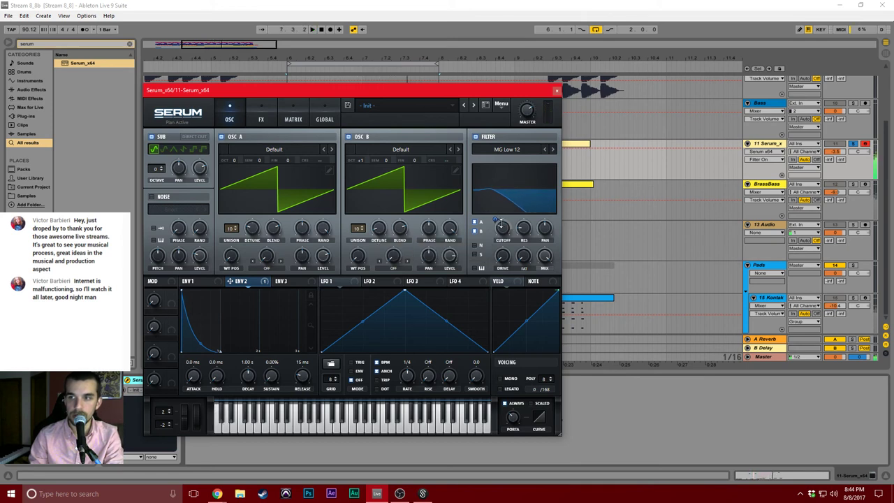
{"action": "right_click", "coordinate": [499, 219]}
{"action": "left_click", "coordinate": [535, 245]}
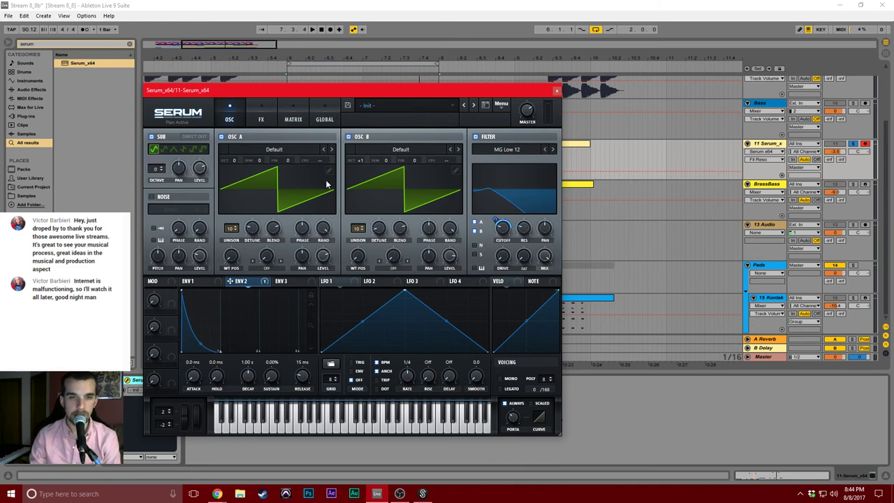
Enable the Diode 1 distortion with its drive at 100% and preview the loop.
{"action": "left_click", "coordinate": [266, 116]}
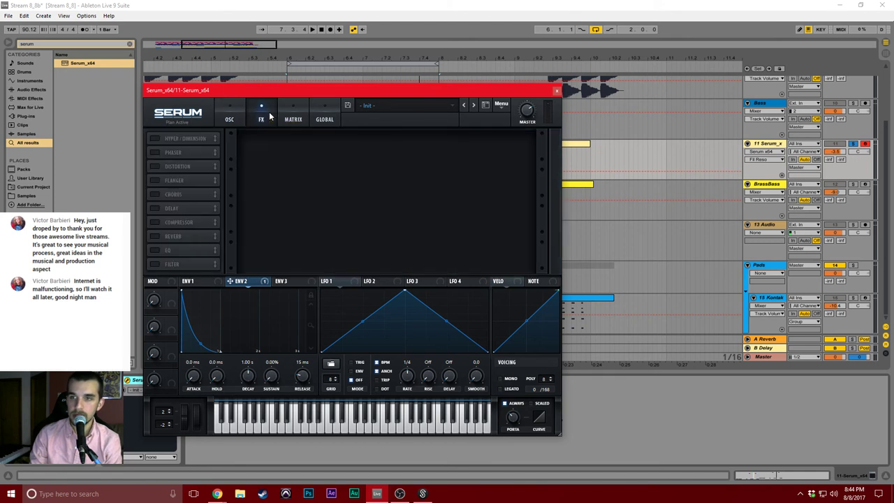
{"action": "left_click", "coordinate": [155, 167]}
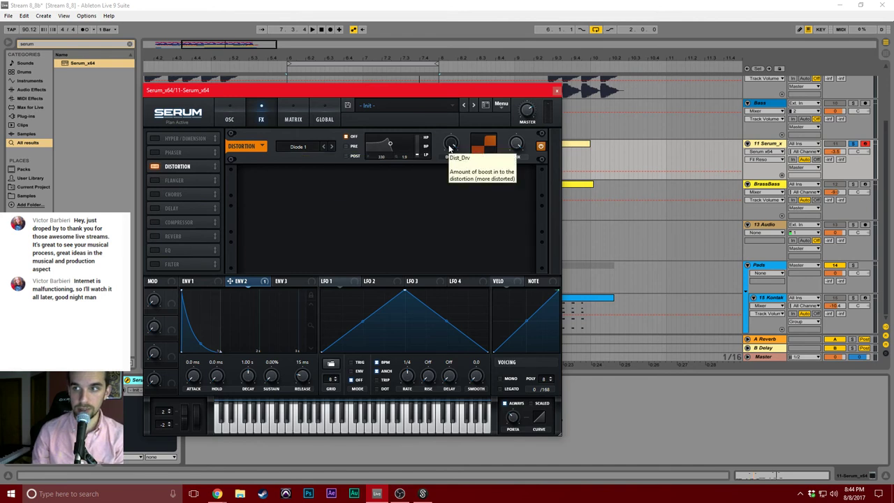
{"action": "left_click_drag", "start_coordinate": [449, 147], "coordinate": [452, 142]}
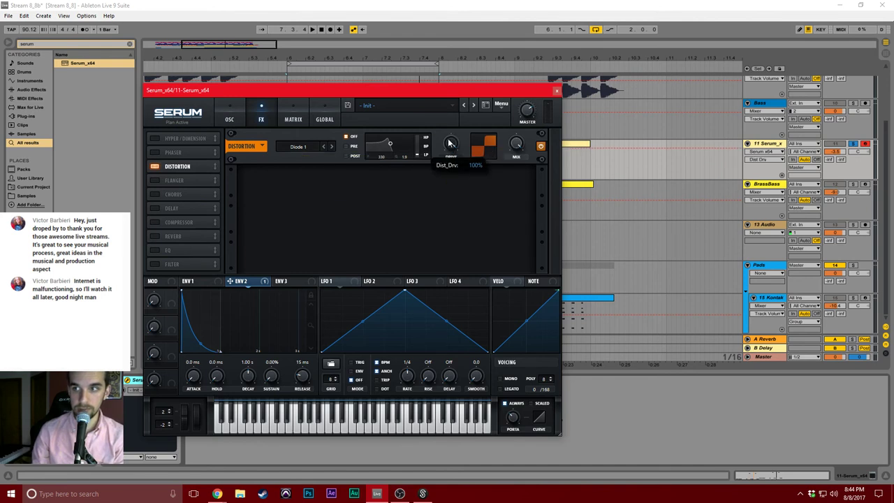
{"action": "key", "text": "space"}
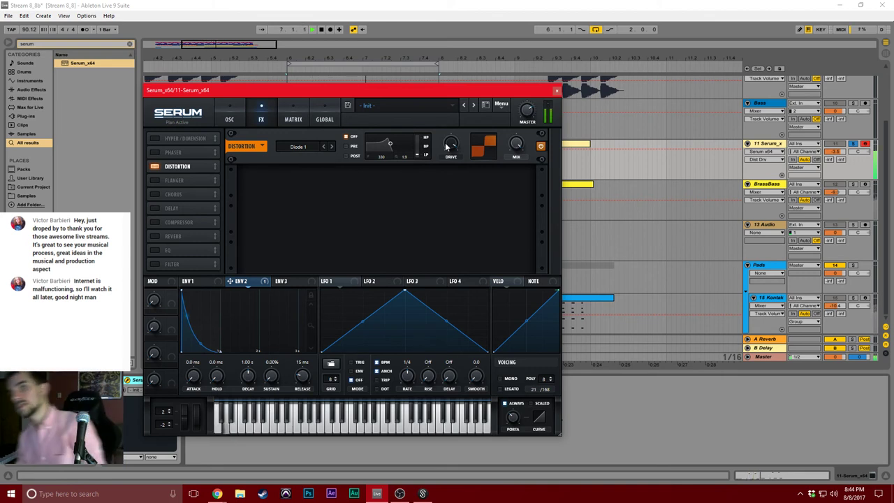
{"action": "key", "text": "space"}
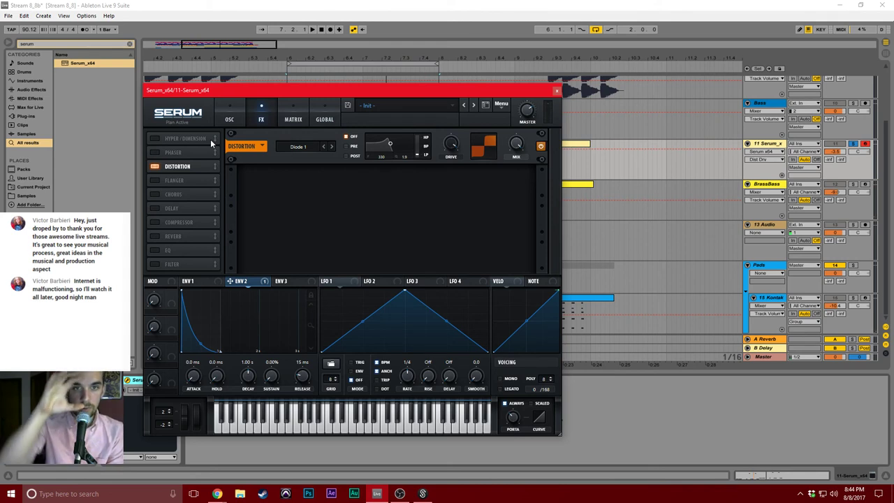
Enable the phaser, preview it without distortion, and close the Serum window with both effects on.
{"action": "left_click", "coordinate": [154, 152]}
{"action": "left_click", "coordinate": [154, 166]}
{"action": "key", "text": "space"}
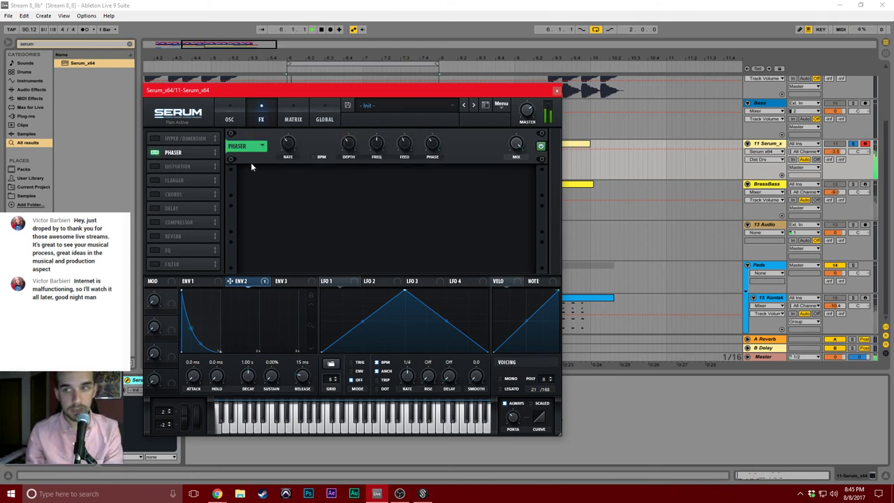
{"action": "left_click", "coordinate": [155, 166]}
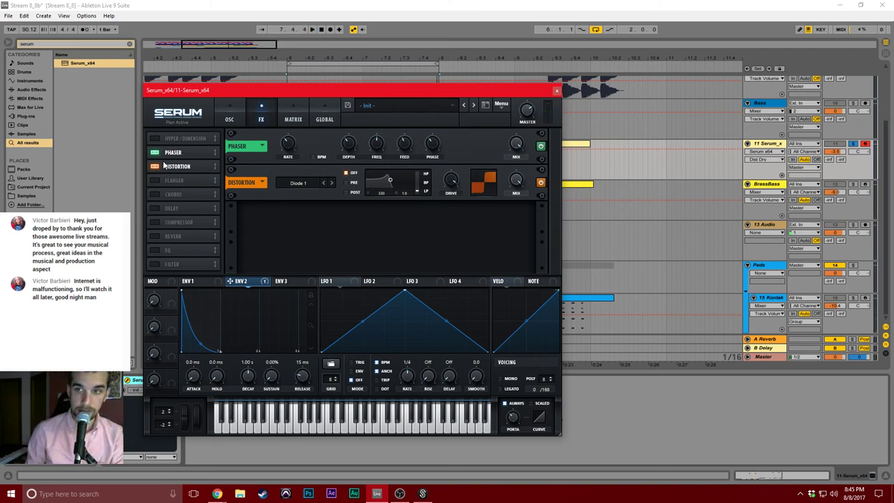
{"action": "left_click", "coordinate": [556, 92]}
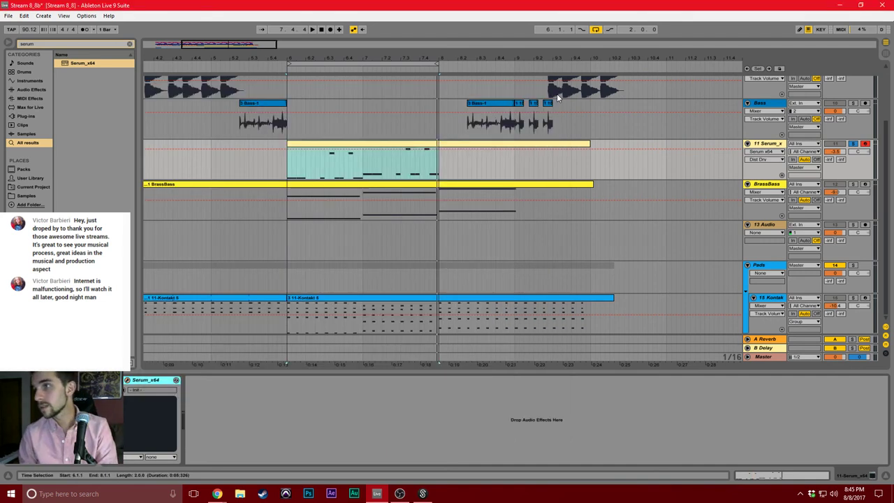
Disarm and unsolo the Serum track, set its volume to -11.4 dB in the playing mix, and switch the loop off.
{"action": "left_click", "coordinate": [865, 144]}
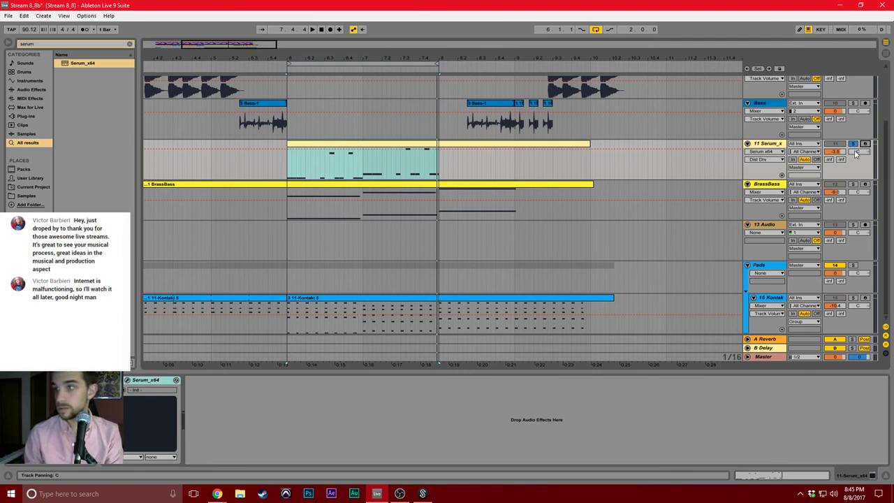
{"action": "left_click", "coordinate": [853, 144]}
{"action": "key", "text": "space"}
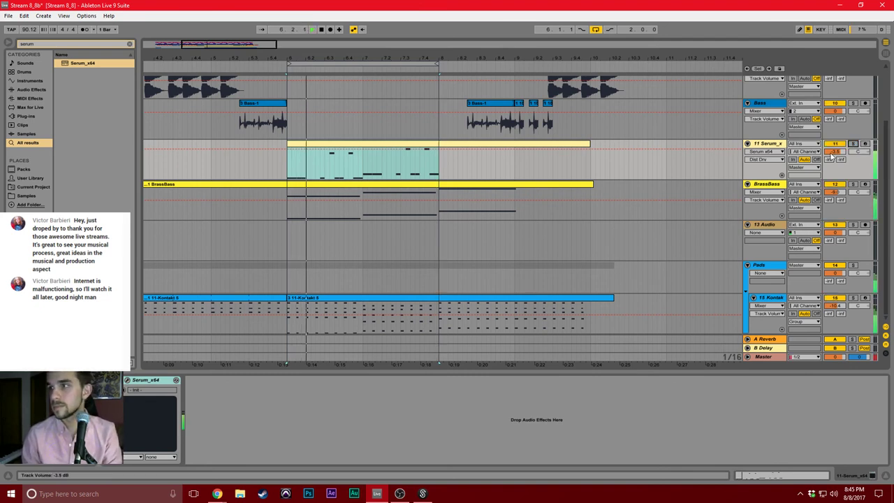
{"action": "left_click_drag", "start_coordinate": [834, 151], "coordinate": [834, 170]}
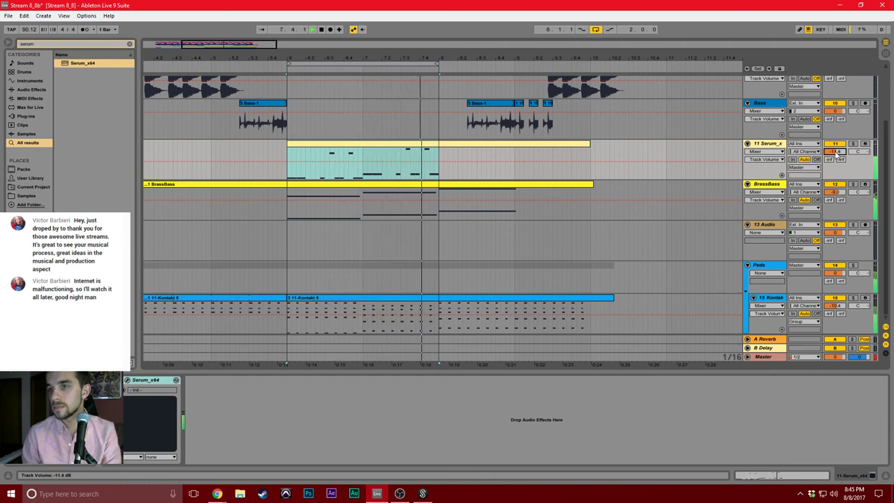
{"action": "left_click", "coordinate": [596, 30]}
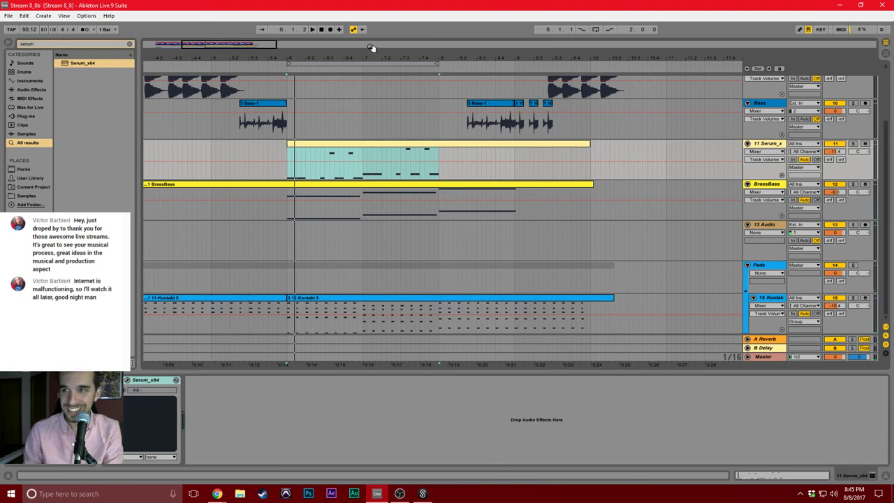
{"action": "left_click_drag", "start_coordinate": [370, 58], "coordinate": [517, 58]}
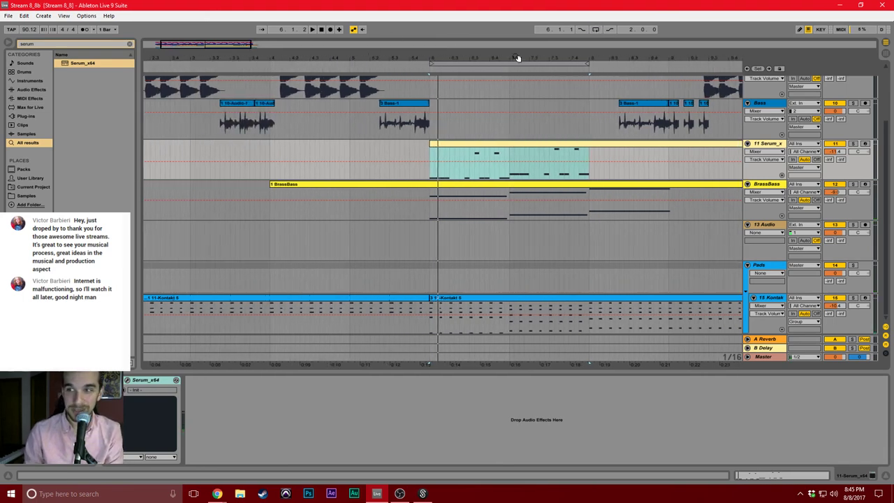
Save the Serum patch as a user preset named Cool_NIN_Saw and close the Serum window.
{"action": "left_click", "coordinate": [128, 380]}
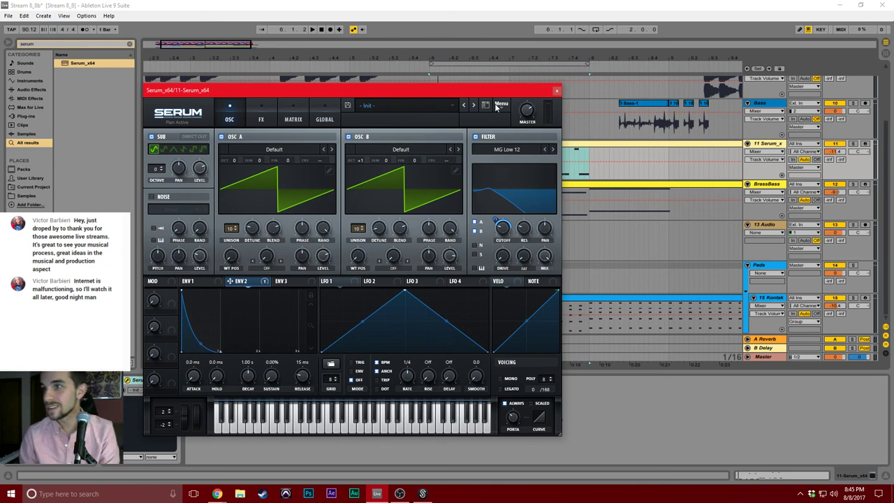
{"action": "left_click", "coordinate": [486, 105]}
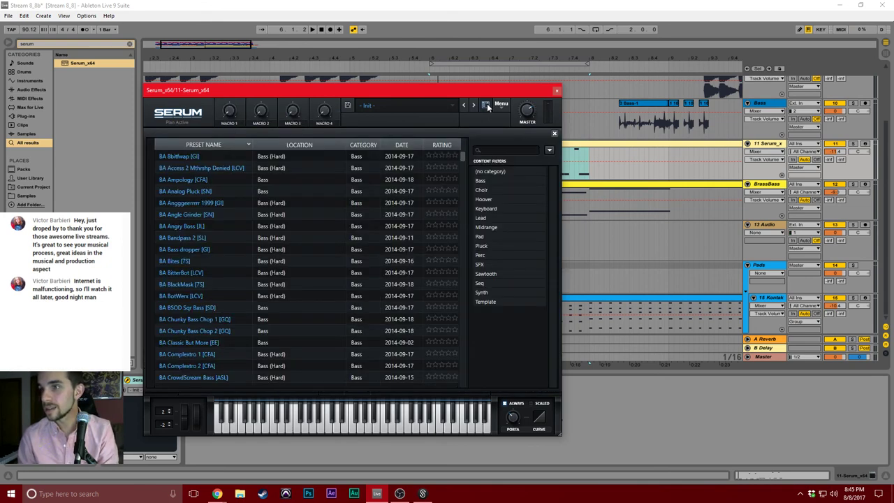
{"action": "left_click", "coordinate": [486, 105]}
{"action": "left_click", "coordinate": [348, 105]}
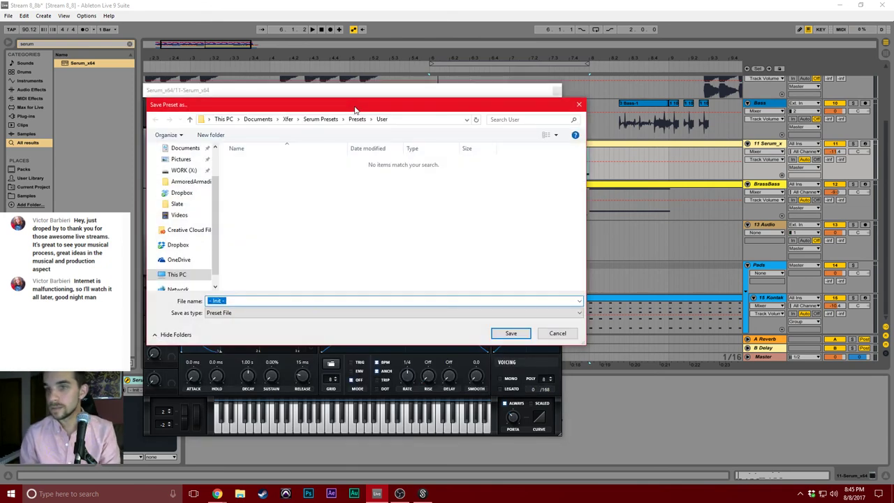
{"action": "type", "text": "CoolNIN_Saw"}
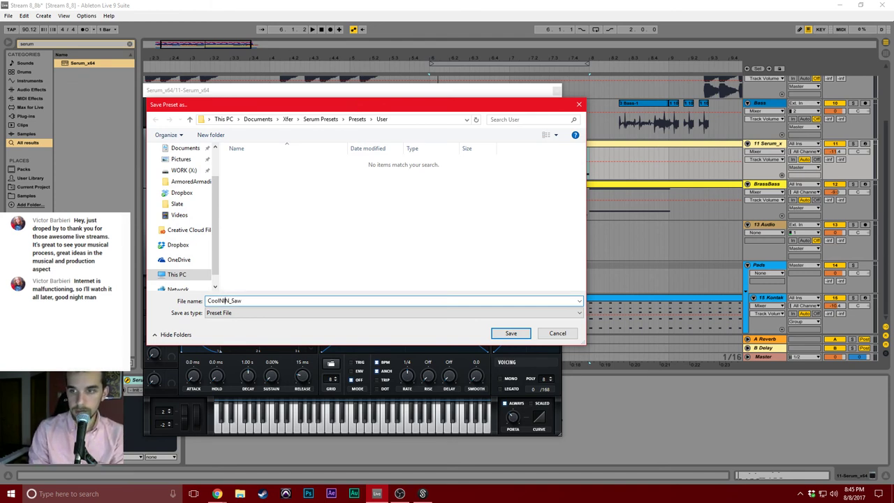
{"action": "type", "text": "_"}
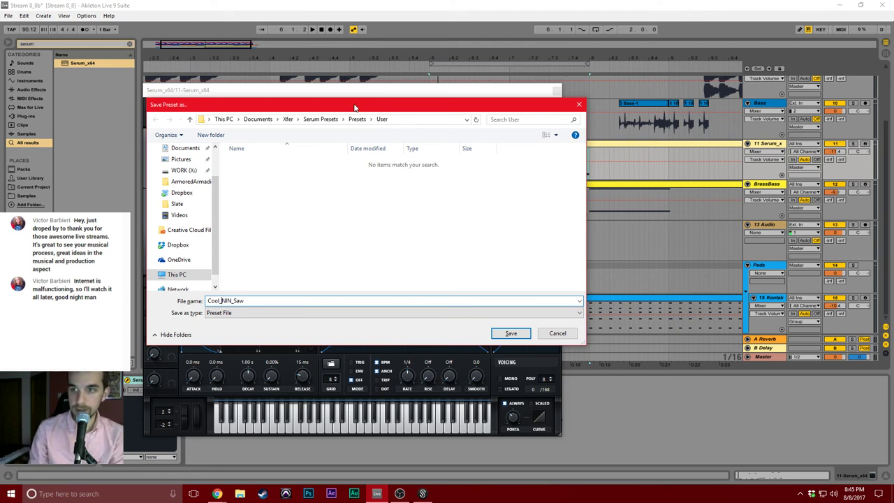
{"action": "key", "text": "alt+space"}
{"action": "left_click", "coordinate": [469, 206]}
{"action": "left_click", "coordinate": [506, 332]}
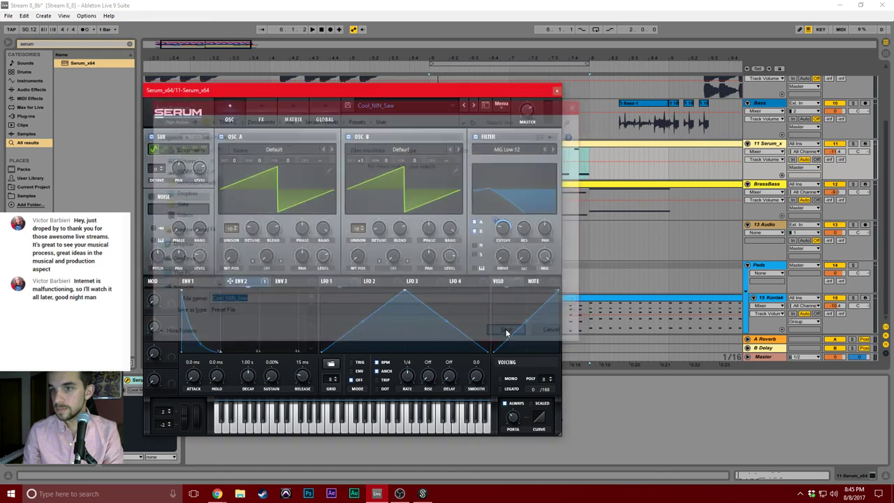
{"action": "left_click", "coordinate": [556, 90]}
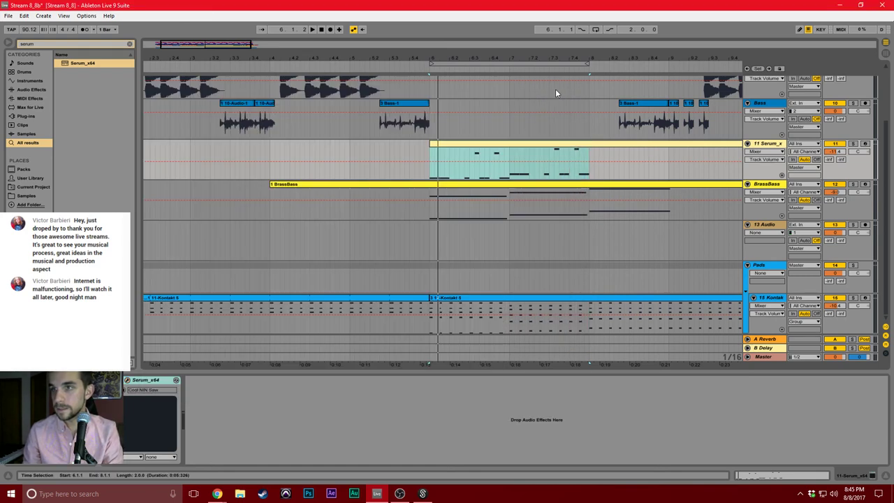
Play the arrangement from 1.4.1 and set the BrassBass track's volume to -10.7 dB.
{"action": "left_click", "coordinate": [322, 30]}
{"action": "scroll", "coordinate": [321, 160], "scroll_direction": "up", "scroll_amount": 7}
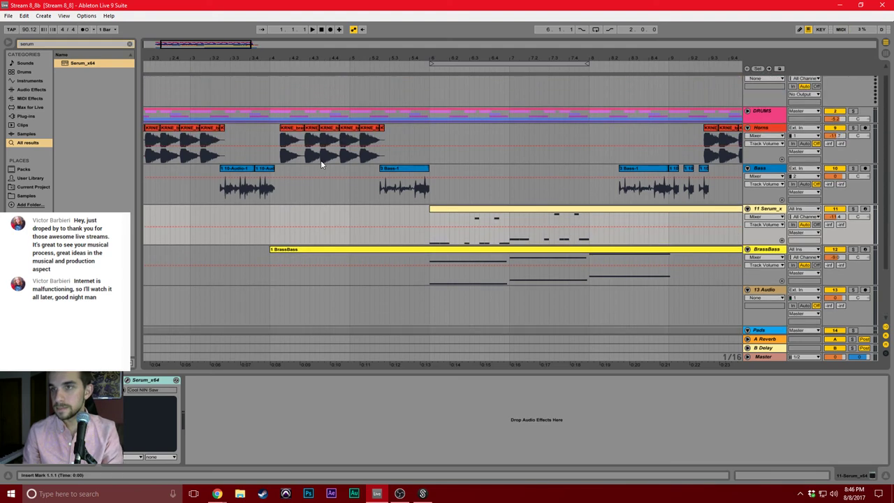
{"action": "scroll", "coordinate": [321, 160], "scroll_direction": "down", "scroll_amount": 3}
{"action": "scroll", "coordinate": [321, 159], "scroll_direction": "left", "scroll_amount": 5}
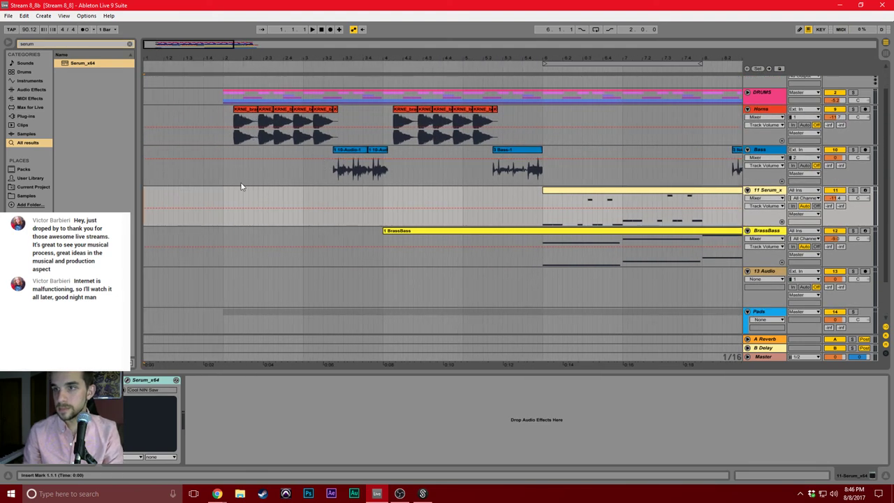
{"action": "left_click", "coordinate": [220, 196]}
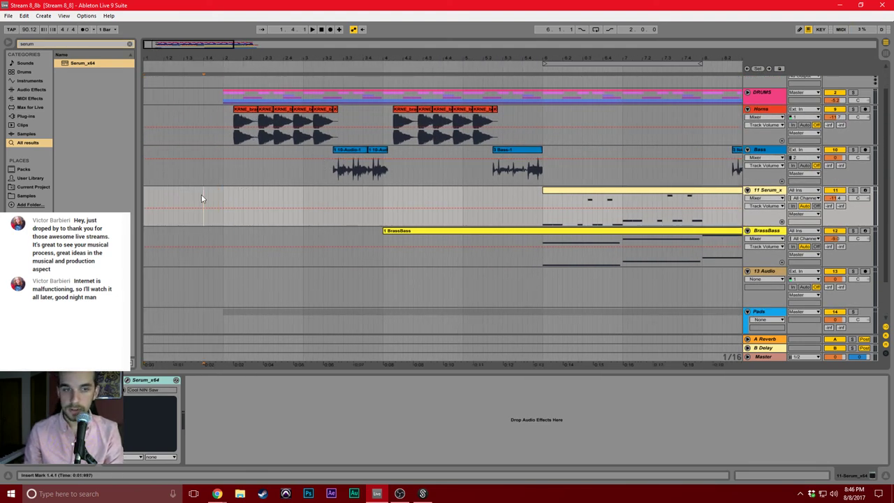
{"action": "key", "text": "space"}
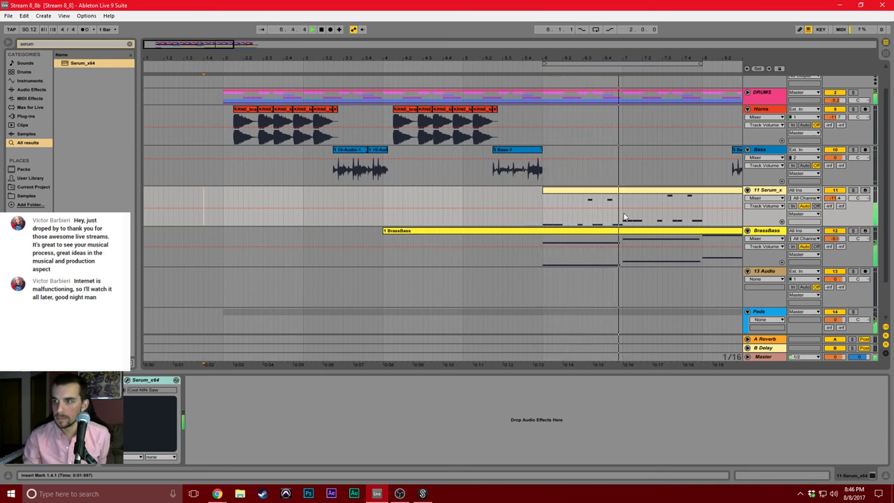
{"action": "left_click_drag", "start_coordinate": [835, 239], "coordinate": [834, 245]}
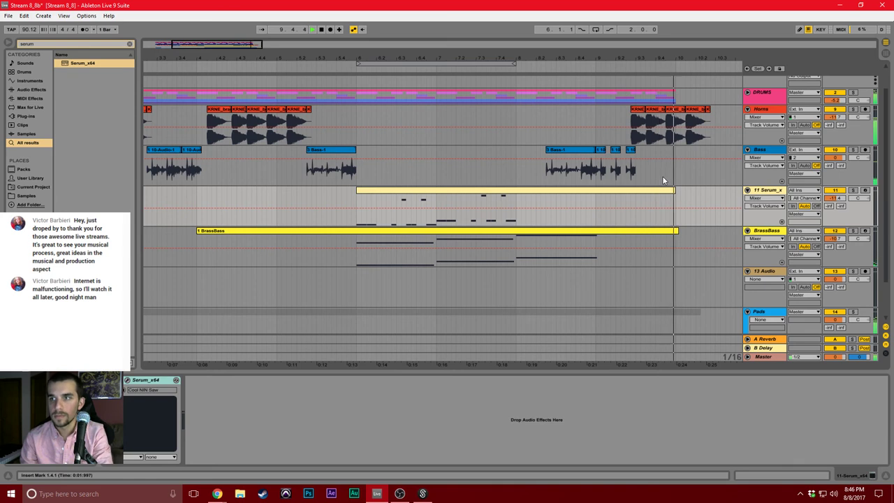
{"action": "key", "text": "space"}
Copy the short brass hit from 9.3.3 to bar 6 on the Horns track, transpose it to -4 st, and preview it.
{"action": "left_click", "coordinate": [637, 110]}
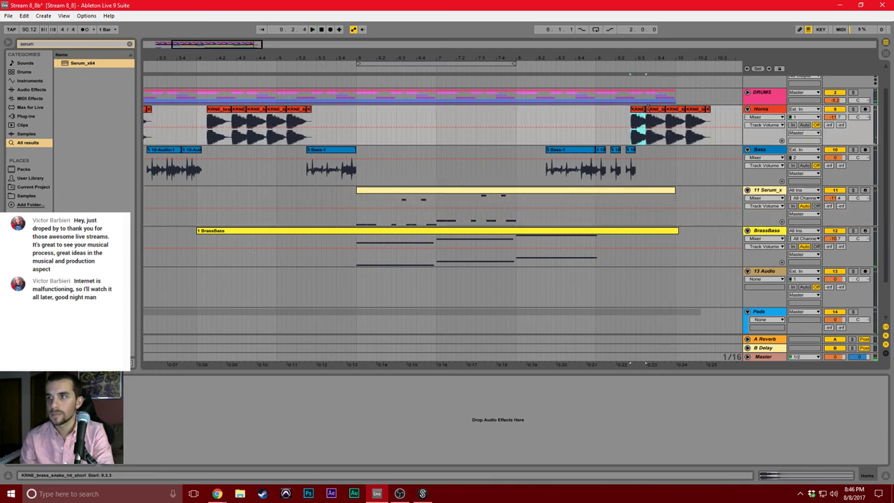
{"action": "left_click", "coordinate": [649, 109]}
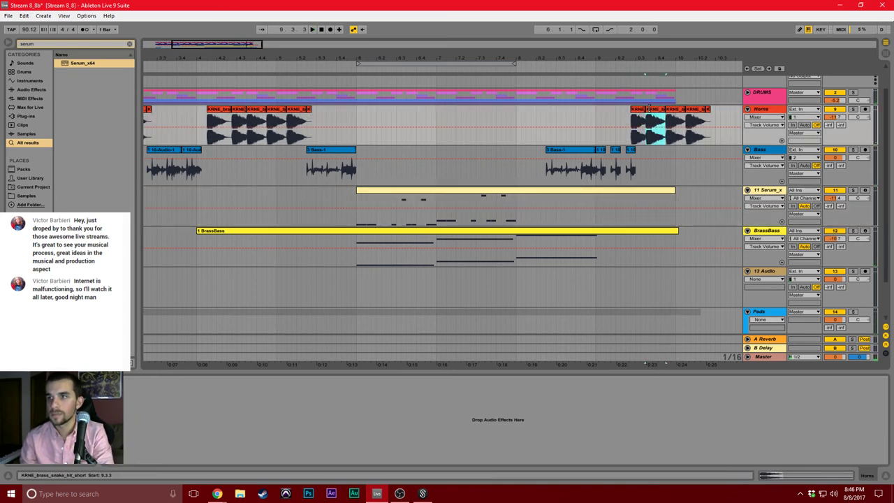
{"action": "left_click", "coordinate": [354, 115]}
{"action": "key", "text": "ctrl+v"}
{"action": "key", "text": "shift+Tab"}
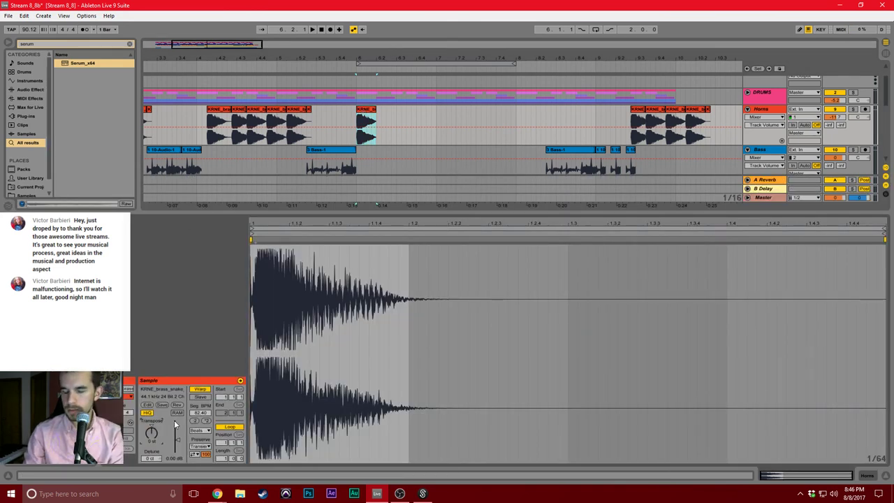
{"action": "key", "text": "space"}
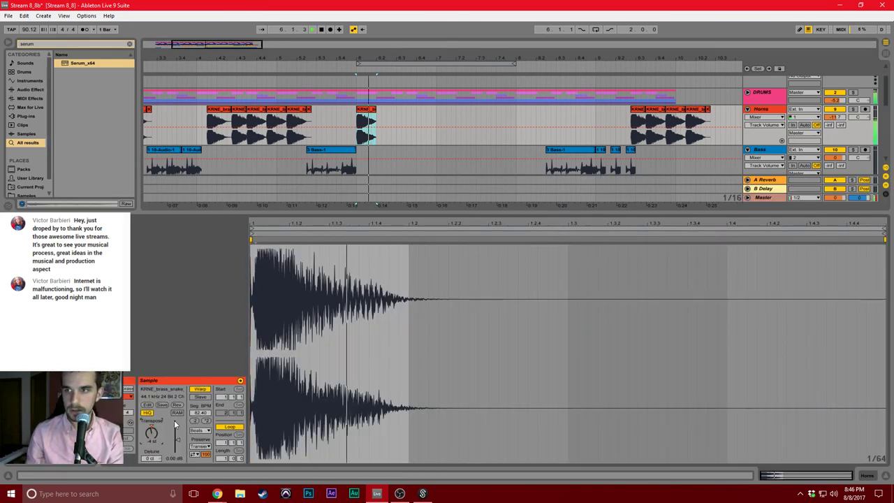
Place a copy of the bar 6 brass hit at bar 7, transpose it to -2 st, and preview it.
{"action": "left_click", "coordinate": [436, 119], "text": "shift"}
{"action": "key", "text": "ctrl+d"}
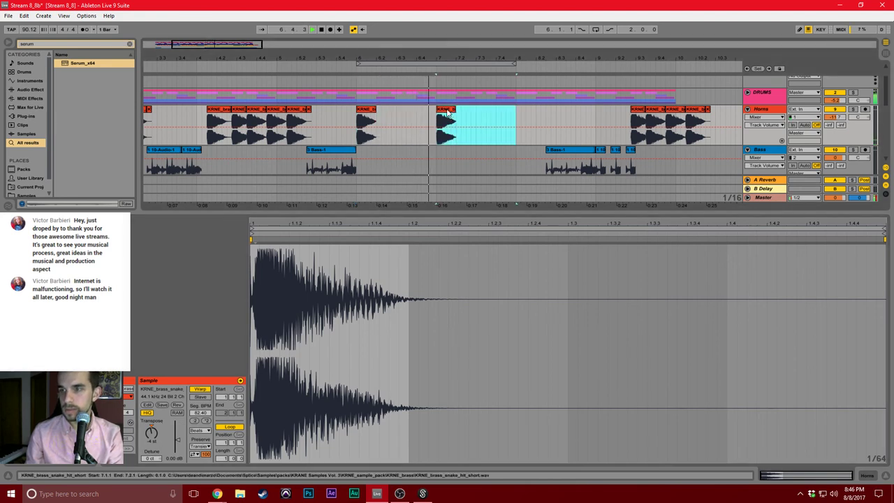
{"action": "left_click", "coordinate": [446, 110]}
{"action": "key", "text": "space"}
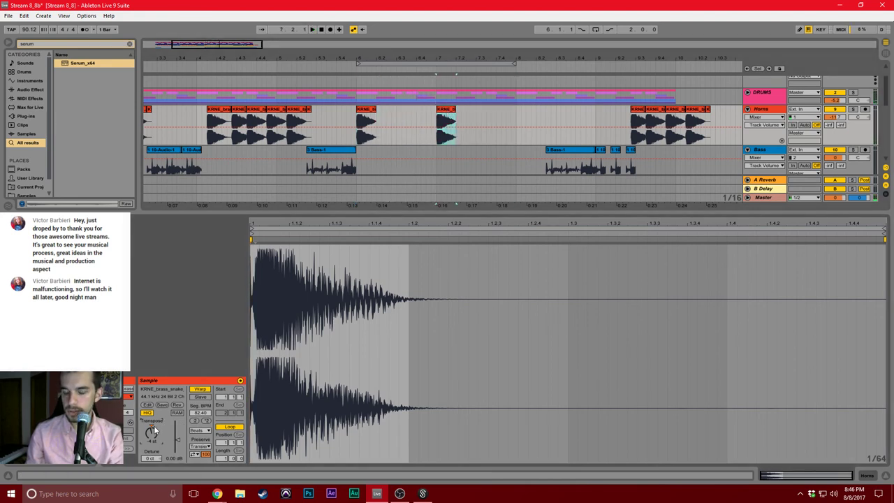
{"action": "key", "text": "space"}
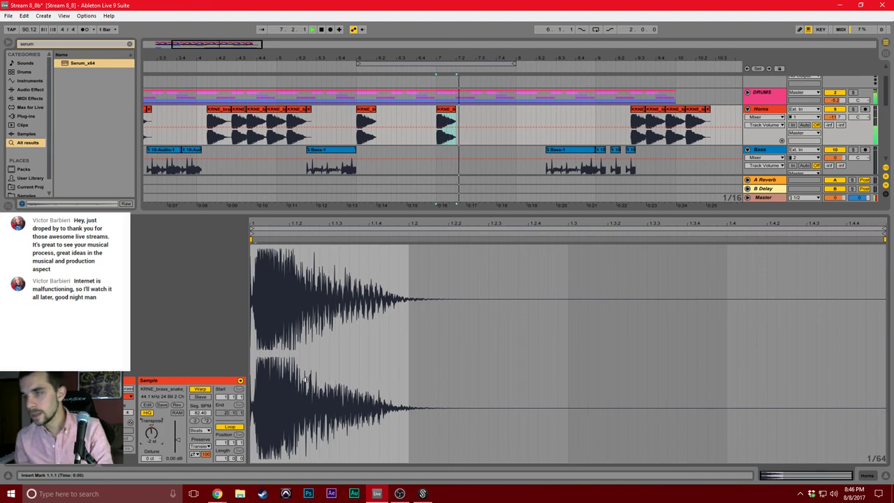
Copy the short brass hit from 9.3.3 to bar 8 on the Horns track and adjust its transposition.
{"action": "left_click", "coordinate": [655, 110]}
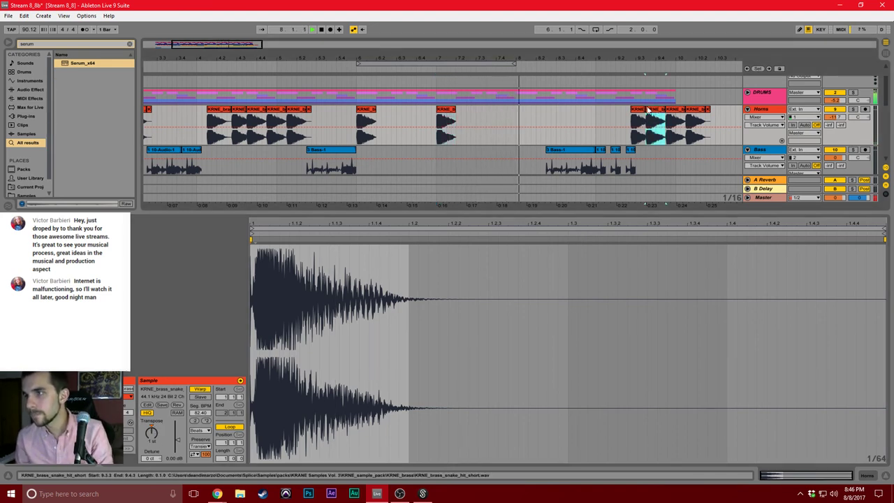
{"action": "key", "text": "ctrl+c"}
{"action": "left_click", "coordinate": [517, 112]}
{"action": "key", "text": "ctrl+v"}
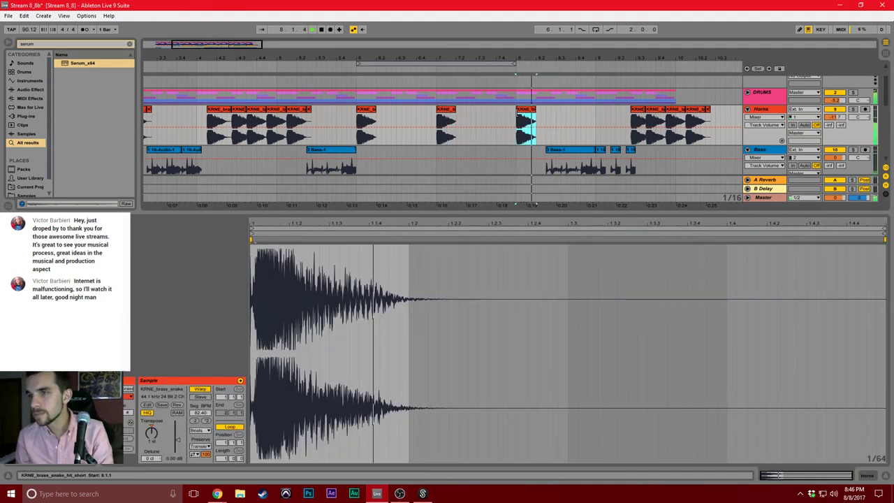
{"action": "key", "text": "space"}
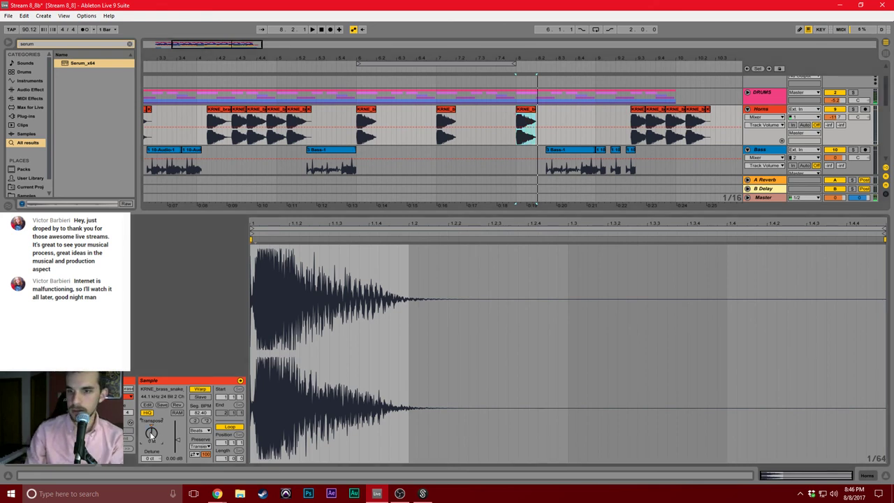
{"action": "left_click", "coordinate": [320, 30]}
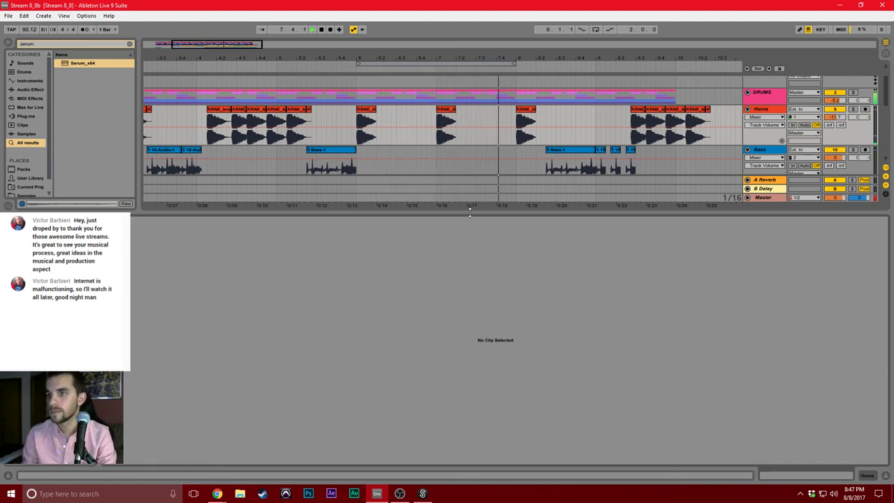
Shrink the clip detail area, add an EQ Eight to the Horns track, and solo that track.
{"action": "left_click_drag", "start_coordinate": [469, 211], "coordinate": [516, 319]}
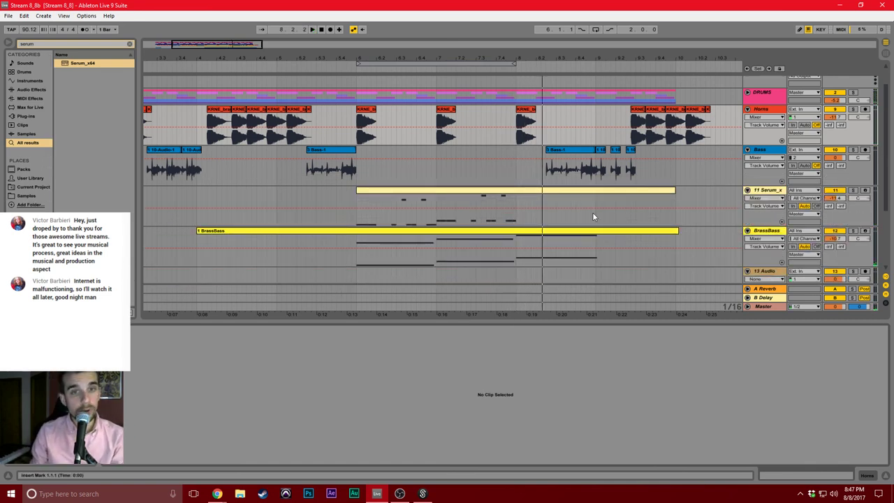
{"action": "double_click", "coordinate": [758, 111]}
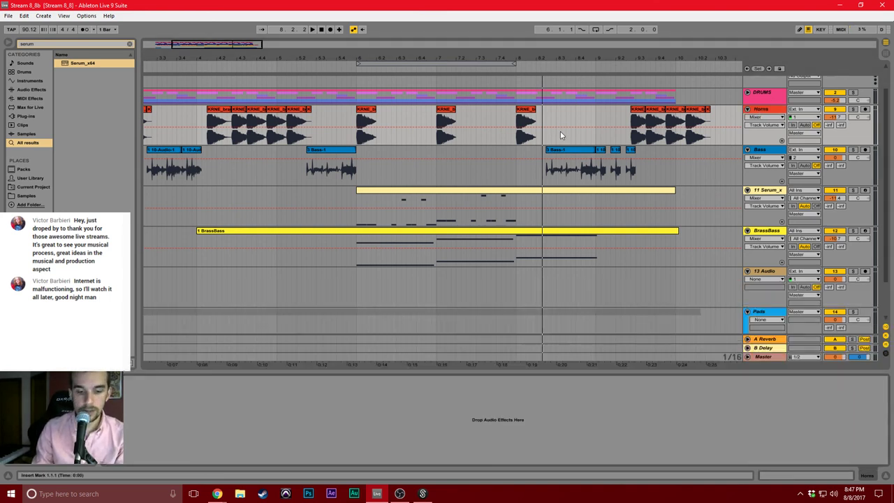
{"action": "key", "text": "ctrl+f"}
{"action": "type", "text": "eq"}
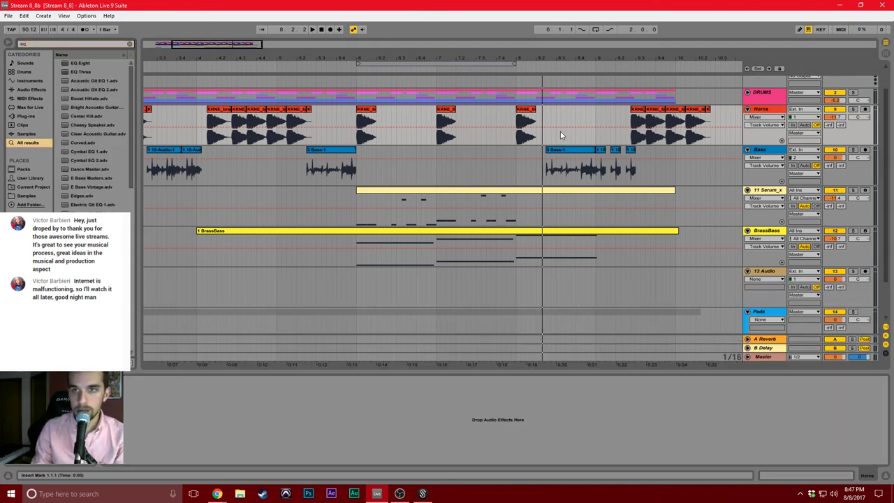
{"action": "left_click", "coordinate": [87, 63]}
{"action": "key", "text": "Return"}
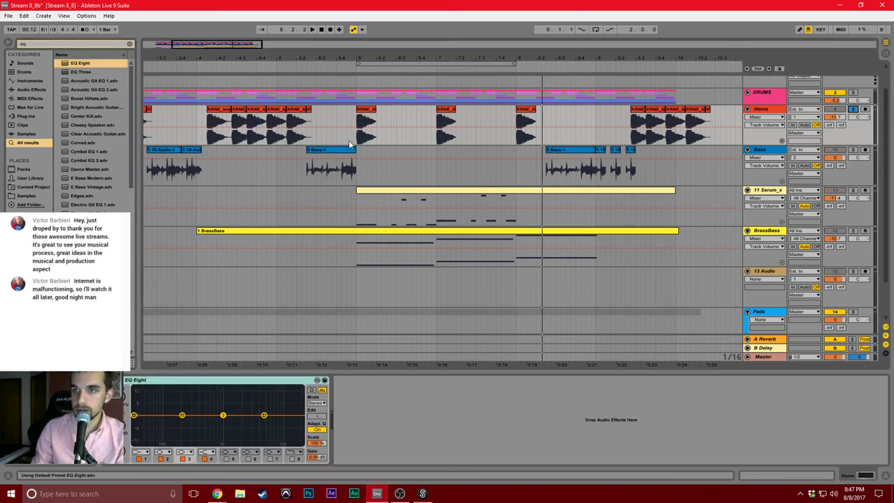
Set the playback start to bar 2 and change band 1 of the Horns EQ Eight to a low-cut filter.
{"action": "scroll", "coordinate": [345, 144], "scroll_direction": "up", "scroll_amount": 1}
{"action": "scroll", "coordinate": [342, 146], "scroll_direction": "left", "scroll_amount": 3}
{"action": "scroll", "coordinate": [342, 147], "scroll_direction": "left", "scroll_amount": 5}
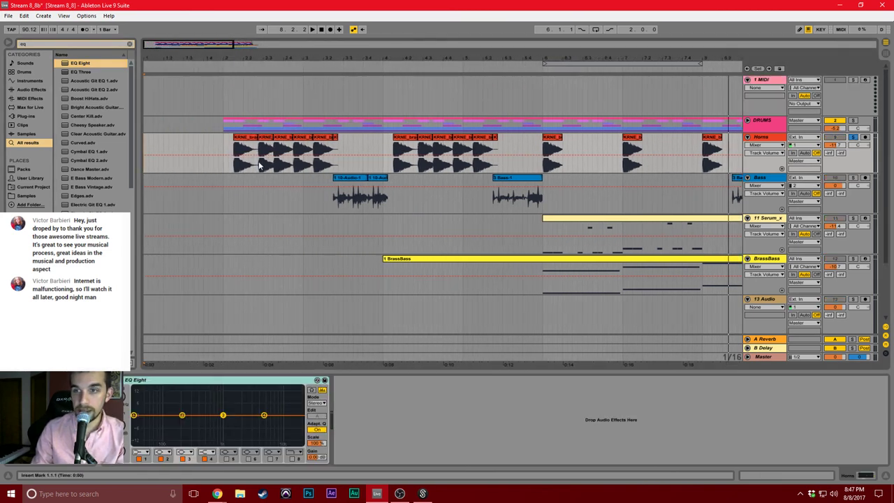
{"action": "left_click", "coordinate": [225, 168]}
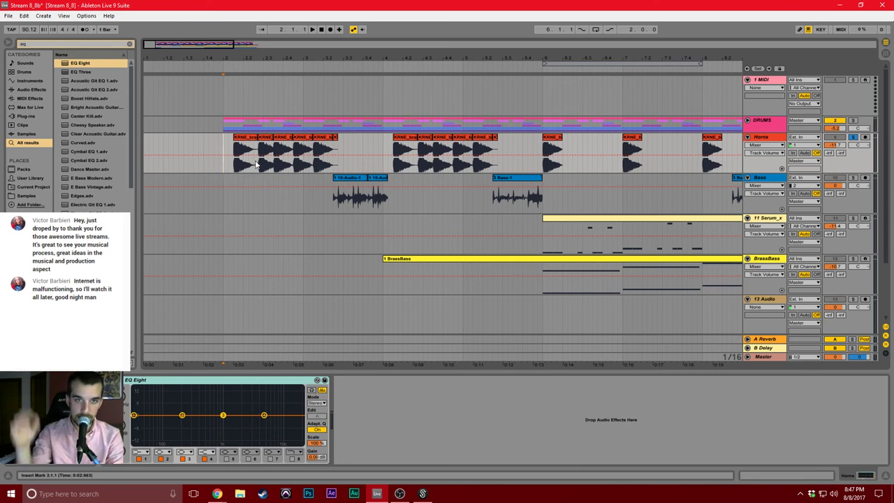
{"action": "left_click", "coordinate": [141, 451]}
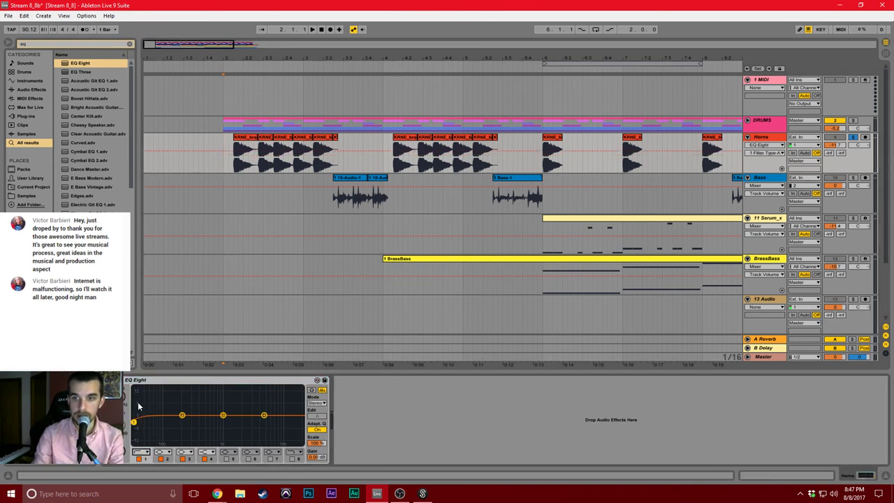
Raise the band 1 low-cut frequency in the Horns EQ Eight and audition the soloed track from its first brass hit.
{"action": "left_click_drag", "start_coordinate": [138, 427], "coordinate": [187, 421]}
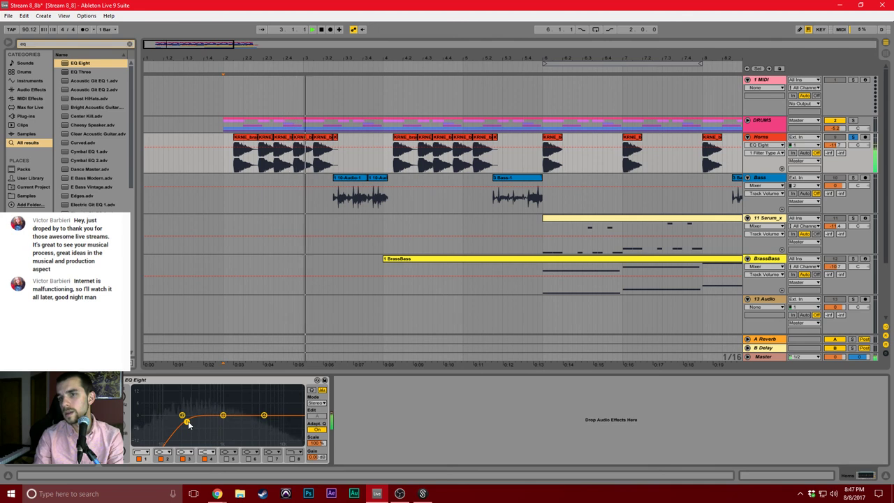
{"action": "key", "text": "space"}
{"action": "double_click", "coordinate": [241, 143]}
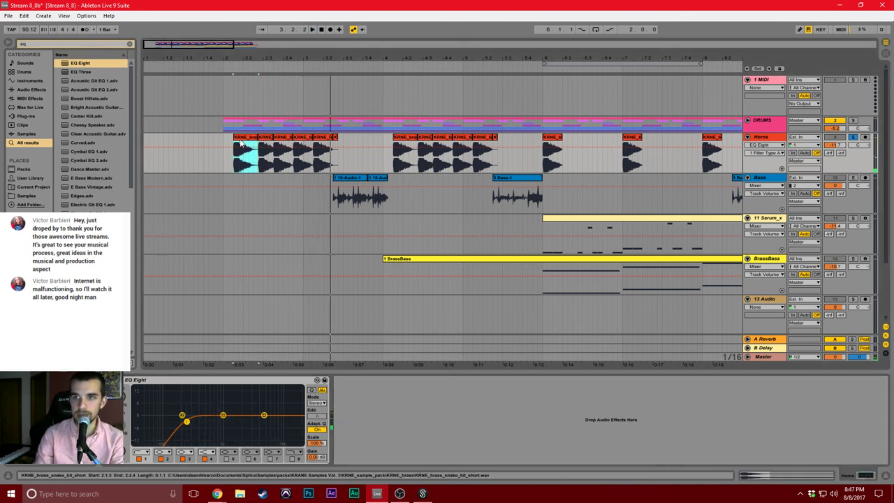
{"action": "key", "text": "space"}
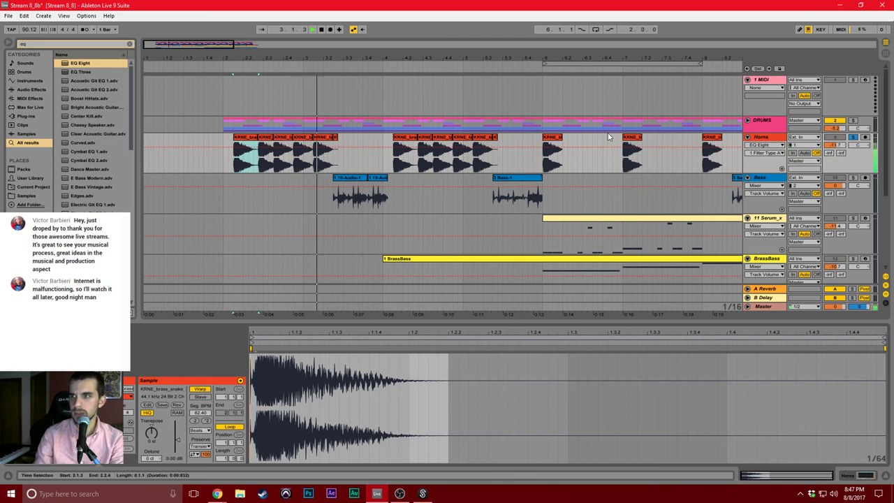
Try Transient Master after the Horns EQ Eight with its attack at -100%, and remove the effect.
{"action": "key", "text": "ctrl+t"}
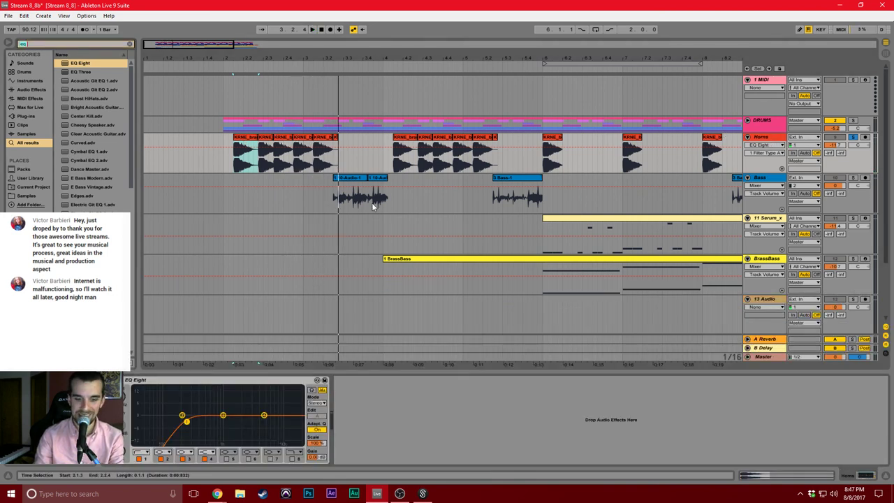
{"action": "type", "text": "trans"}
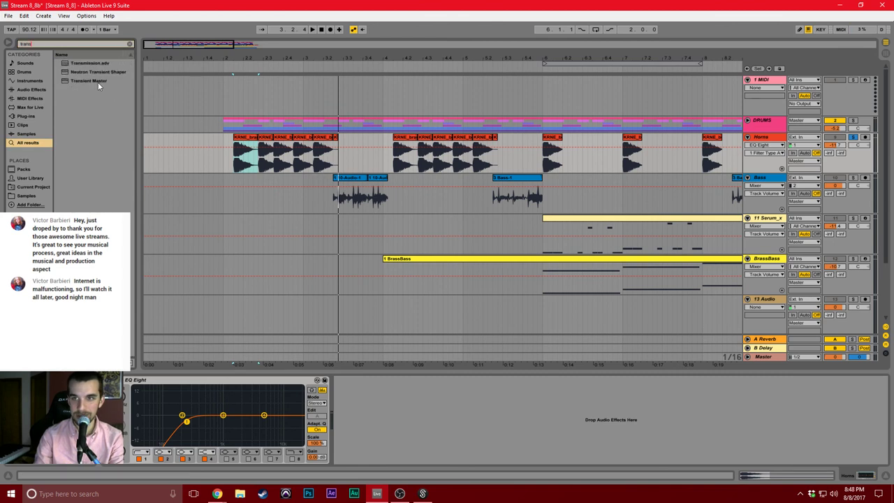
{"action": "left_click_drag", "start_coordinate": [95, 81], "coordinate": [361, 405]}
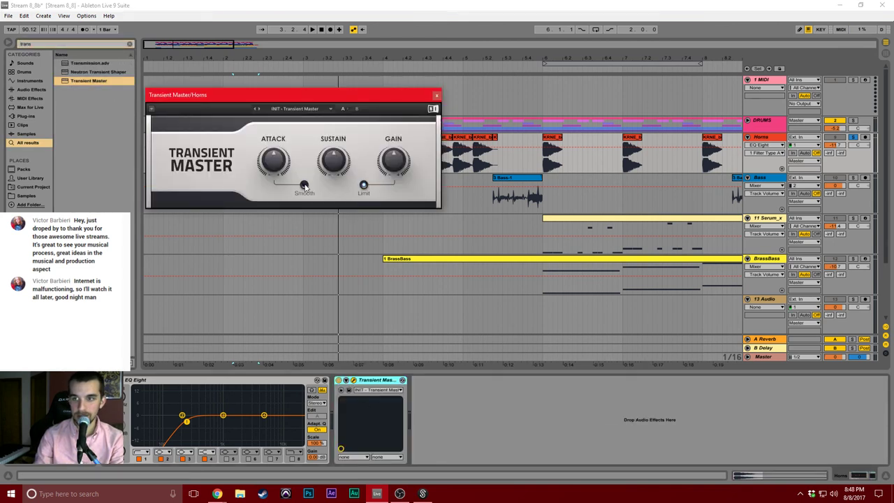
{"action": "left_click_drag", "start_coordinate": [273, 162], "coordinate": [273, 196]}
{"action": "key", "text": "space"}
{"action": "left_click_drag", "start_coordinate": [273, 162], "coordinate": [273, 126]}
{"action": "left_click_drag", "start_coordinate": [273, 162], "coordinate": [273, 199]}
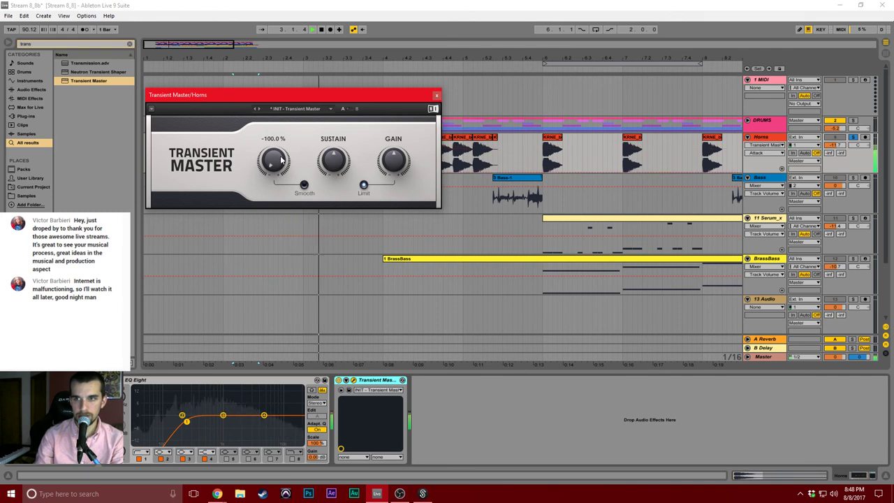
{"action": "left_click", "coordinate": [436, 95]}
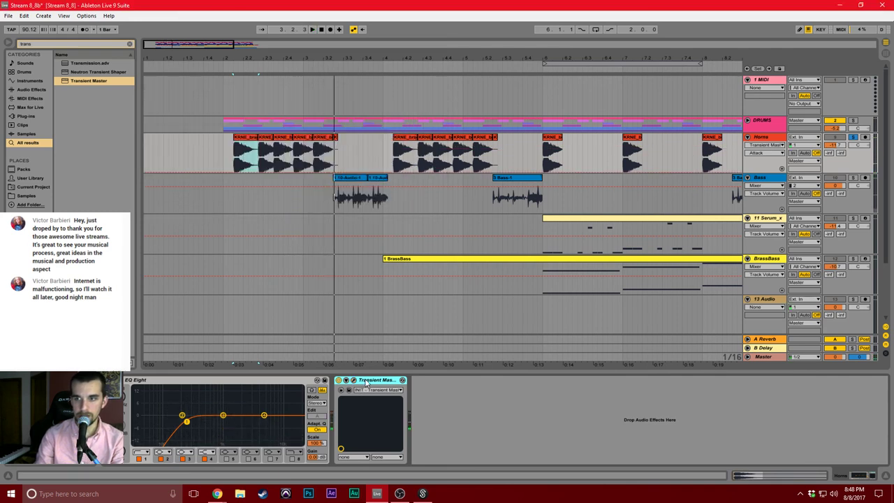
{"action": "key", "text": "Delete"}
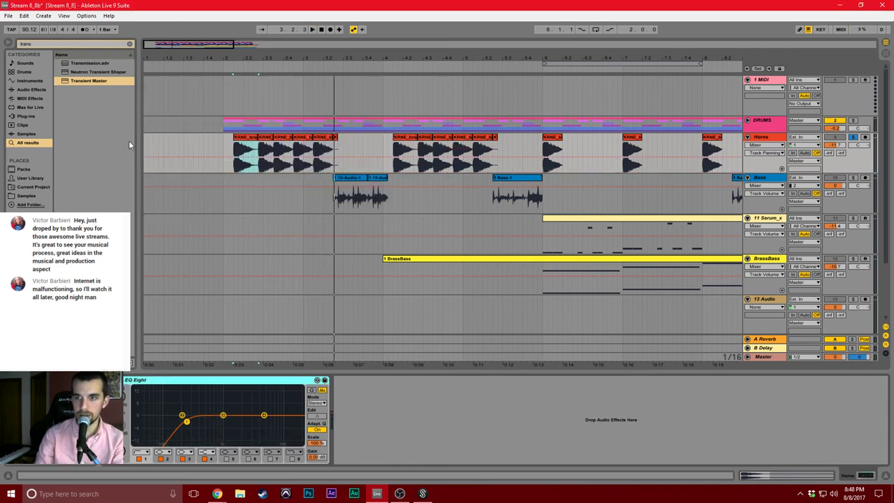
{"action": "key", "text": "ctrl+f"}
{"action": "type", "text": "a i"}
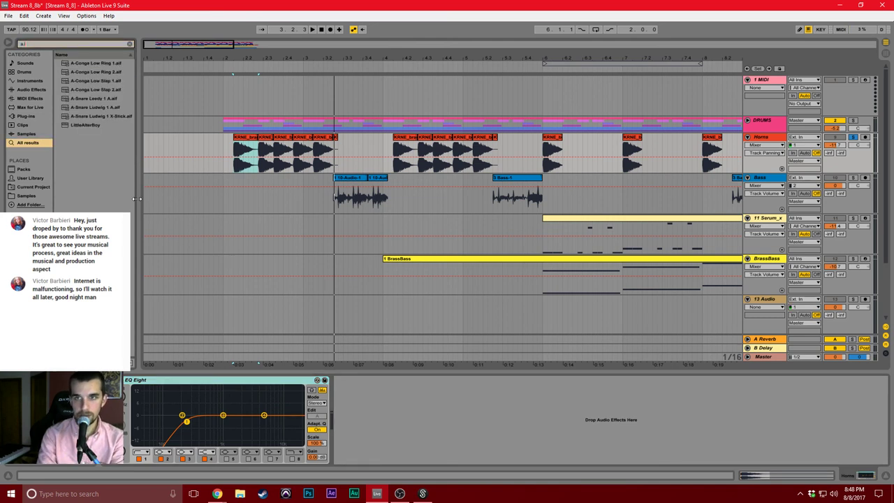
{"action": "key", "text": "BackSpace"}
{"action": "type", "text": "lloy"}
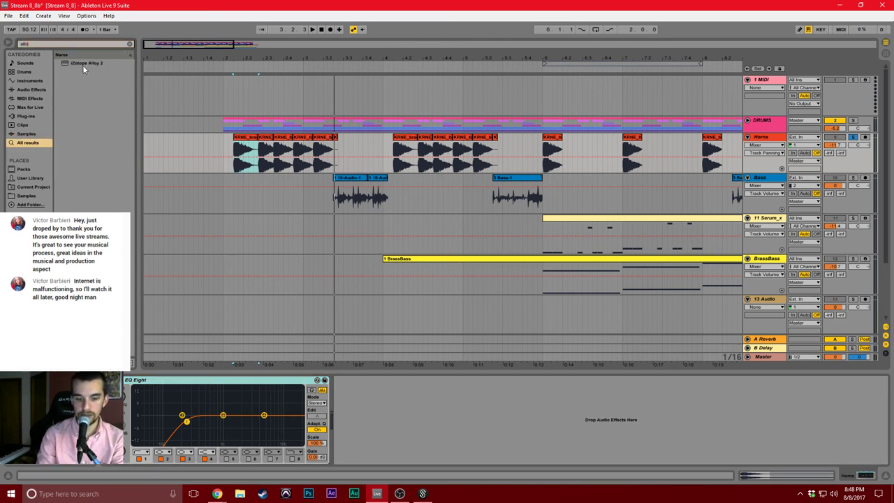
Find Neutron Transient Shaper in the browser, add it to the Horns track, and close its authorization and preset manager windows.
{"action": "key", "text": "ctrl+f"}
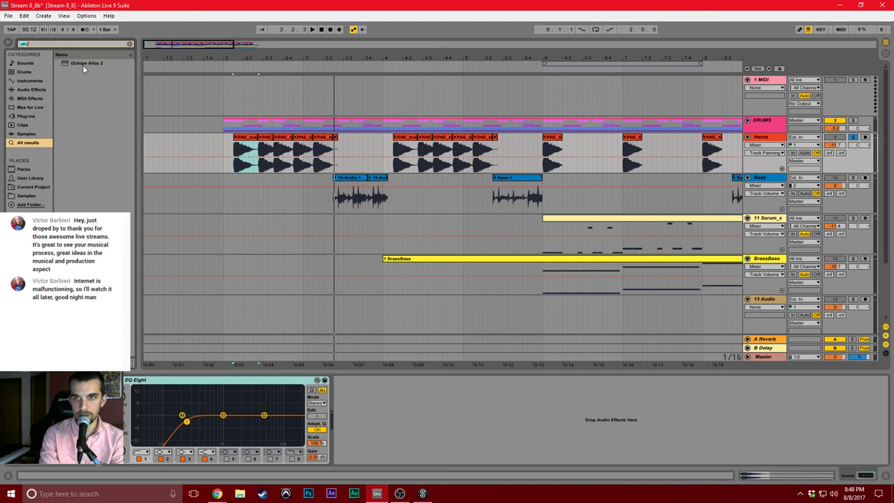
{"action": "type", "text": "transi"}
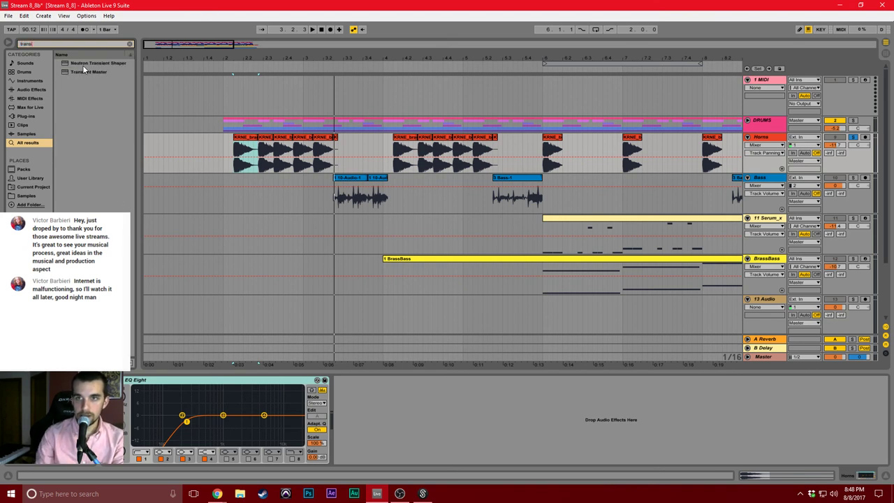
{"action": "left_click", "coordinate": [81, 64]}
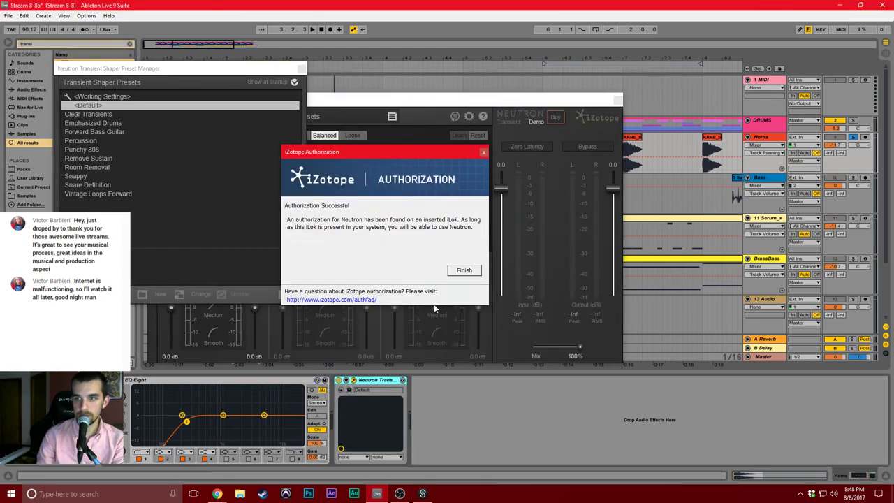
{"action": "left_click", "coordinate": [456, 271]}
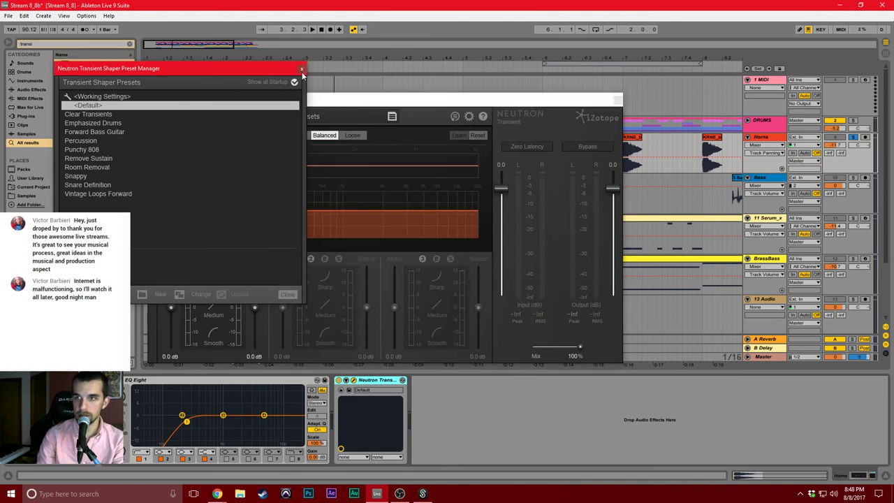
{"action": "left_click", "coordinate": [301, 69]}
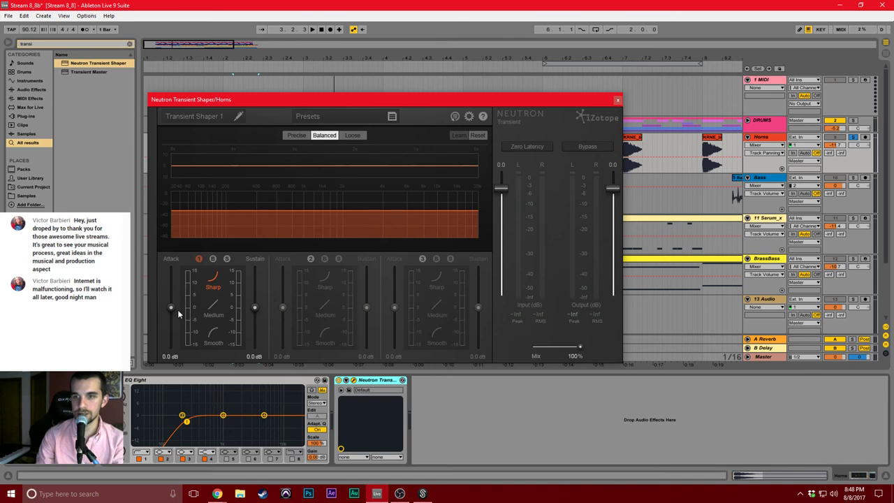
During playback, set the transient shaper's band 1 attack to 1.7 dB, enable band 3, and set its attack to -15 dB.
{"action": "key", "text": "space"}
{"action": "mouse_move", "coordinate": [171, 308]}
{"action": "left_mouse_down"}
{"action": "mouse_move", "coordinate": [170, 337]}
{"action": "mouse_move", "coordinate": [171, 303]}
{"action": "left_mouse_up"}
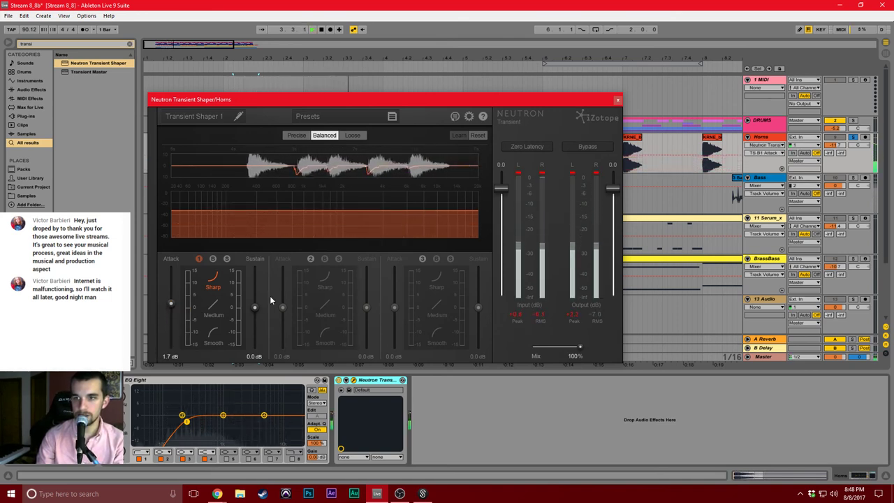
{"action": "left_click", "coordinate": [422, 258]}
{"action": "left_click_drag", "start_coordinate": [393, 307], "coordinate": [391, 343]}
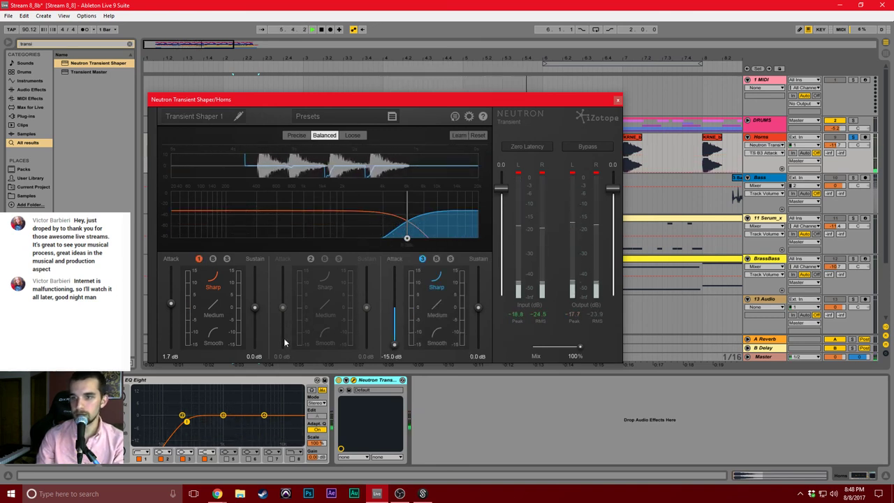
Enable band 2 in the transient shaper, turn band 1 off, and set the band 2 attack to -9.4 dB.
{"action": "left_click", "coordinate": [282, 314]}
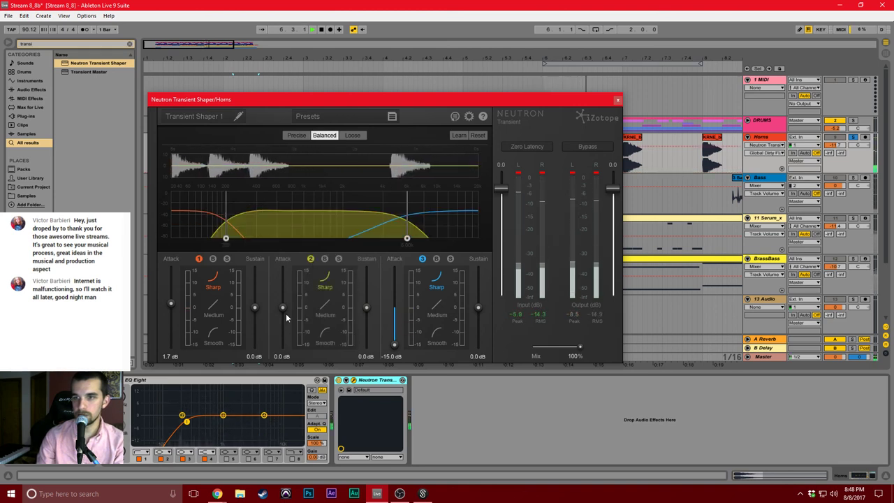
{"action": "left_click_drag", "start_coordinate": [286, 318], "coordinate": [284, 346]}
{"action": "left_click", "coordinate": [199, 259]}
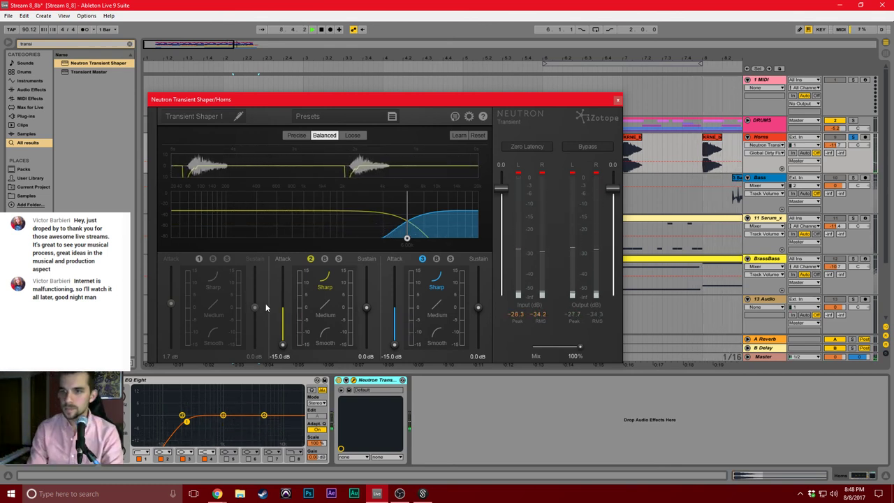
{"action": "left_click_drag", "start_coordinate": [283, 334], "coordinate": [283, 324]}
{"action": "key", "text": "space"}
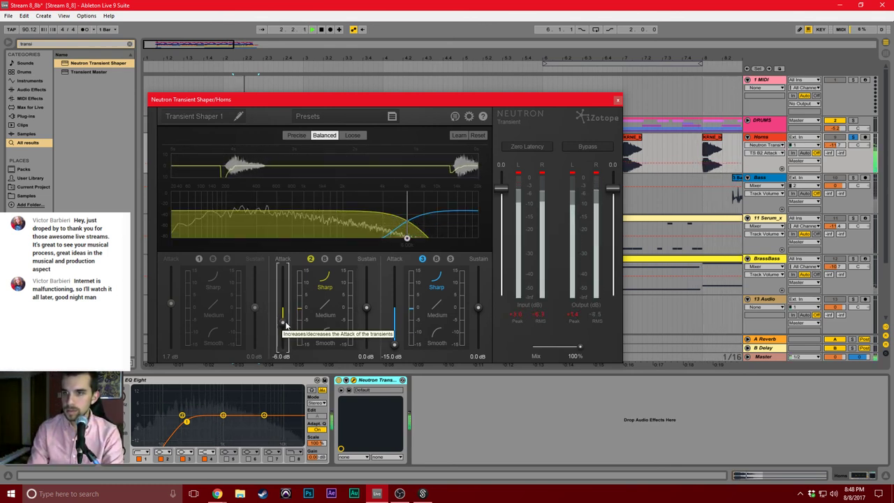
{"action": "left_click_drag", "start_coordinate": [281, 324], "coordinate": [281, 332]}
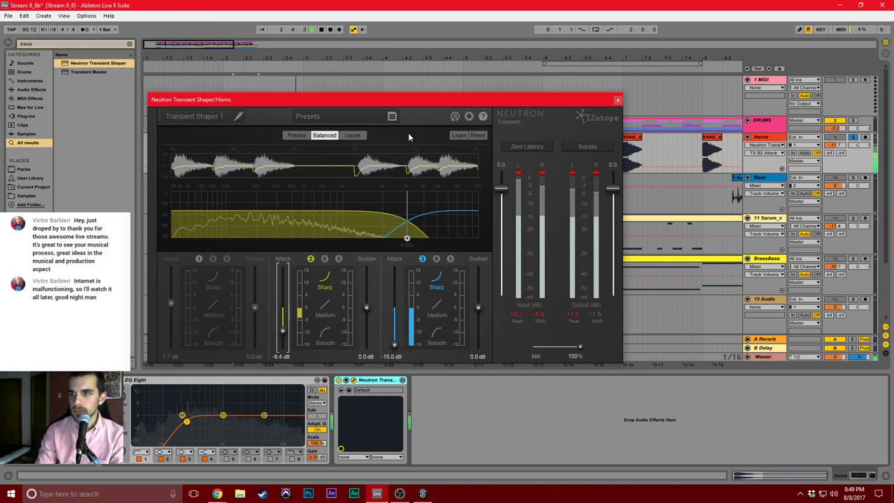
Compare the horns with the transient shaper bypassed and active, and close the plug-in window.
{"action": "left_click", "coordinate": [569, 147]}
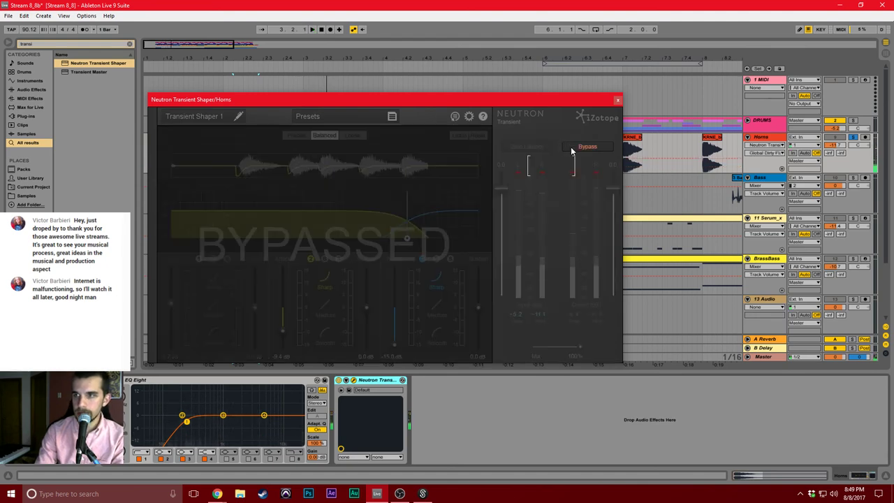
{"action": "left_click", "coordinate": [570, 148]}
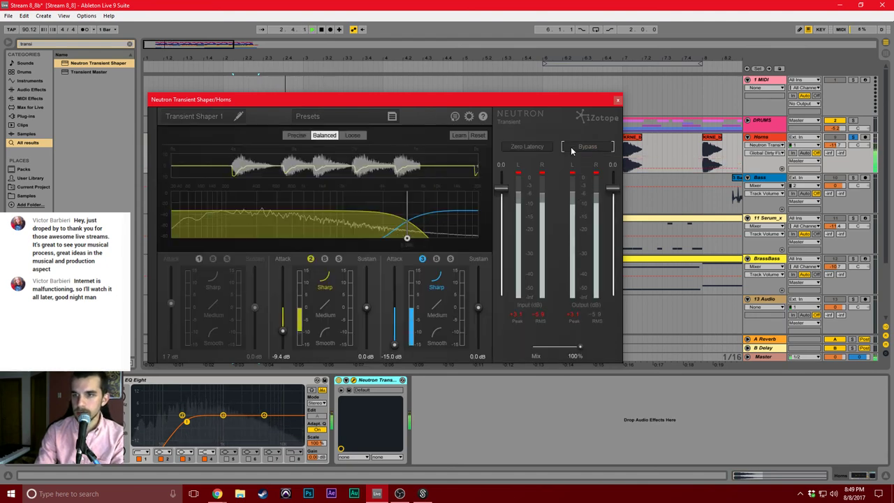
{"action": "left_click", "coordinate": [617, 100]}
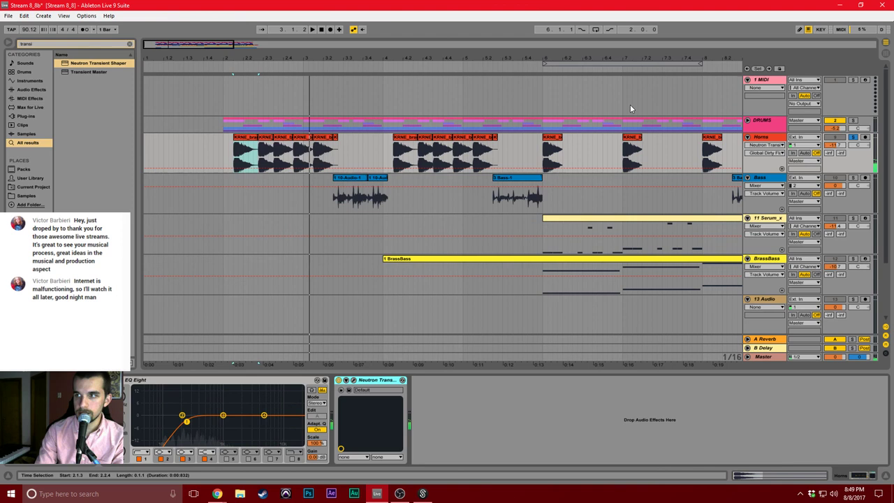
Unsolo the Horns track, raise its EQ low-cut frequency slightly, save the set, and play the mix from 1.4.4.
{"action": "left_click", "coordinate": [853, 138]}
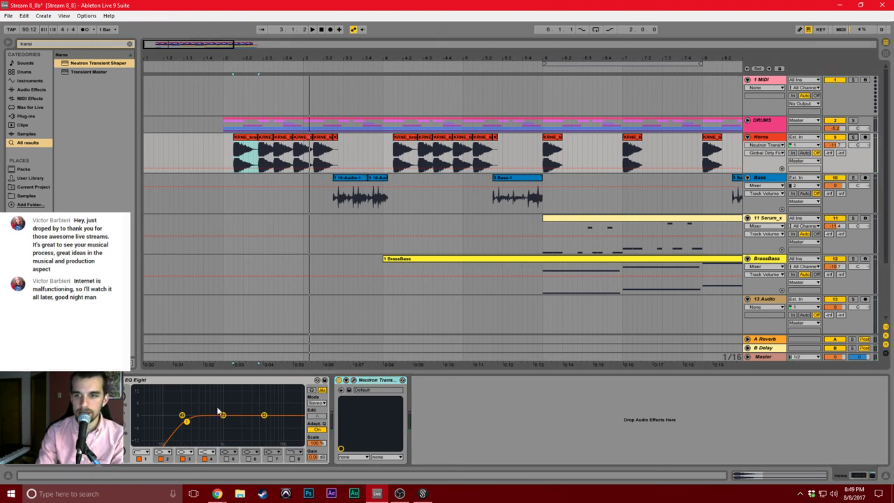
{"action": "left_click_drag", "start_coordinate": [193, 424], "coordinate": [198, 425]}
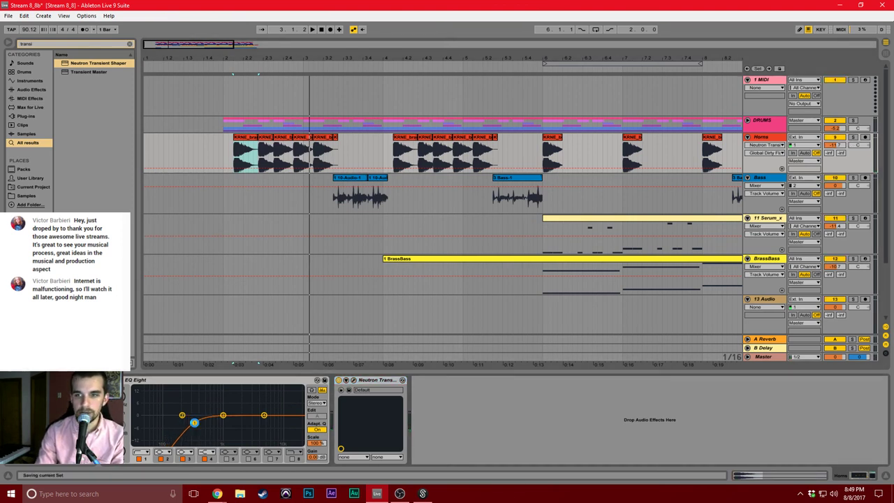
{"action": "left_click", "coordinate": [220, 144]}
{"action": "key", "text": "space"}
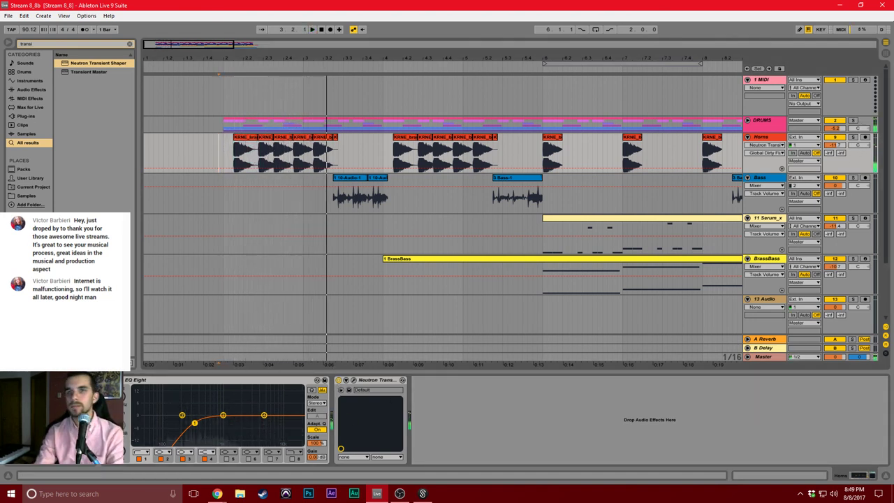
Change the output buffer size in the audio preferences and check the arrangement's playback.
{"action": "left_click", "coordinate": [82, 20]}
{"action": "left_click", "coordinate": [185, 250]}
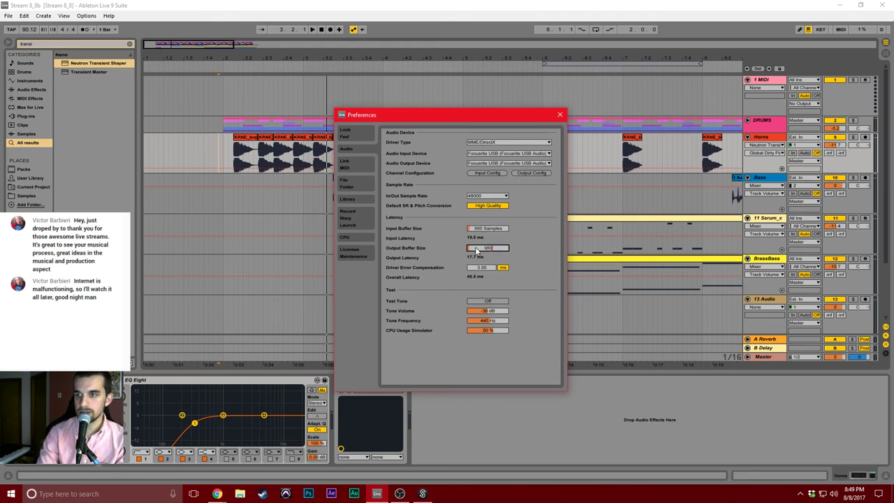
{"action": "left_click", "coordinate": [560, 115]}
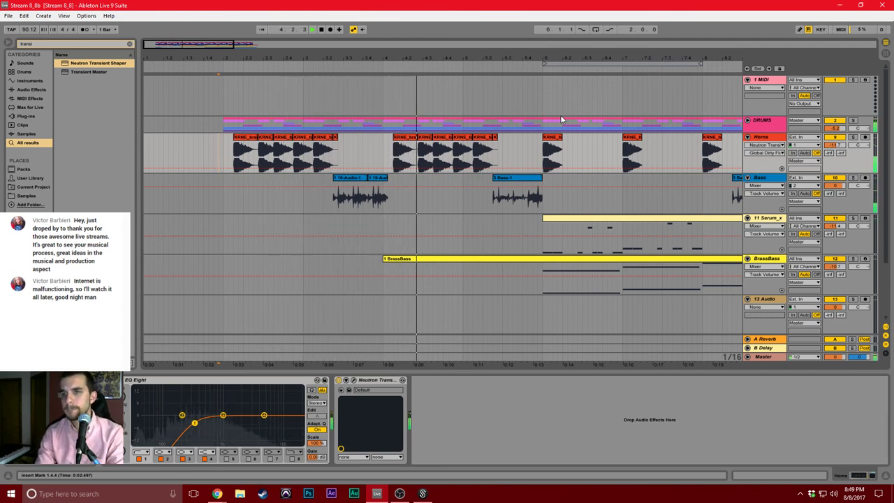
{"action": "key", "text": "space"}
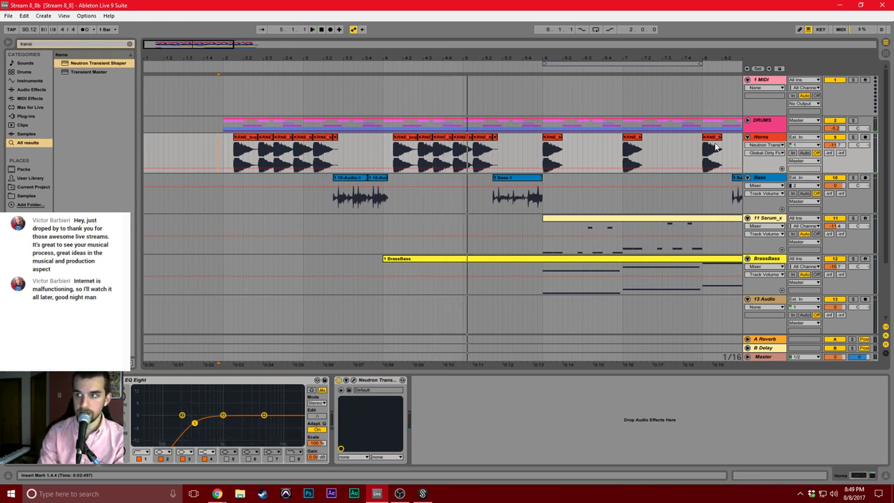
Insert a MIDI track below Horns and load the Massive synth on it.
{"action": "key", "text": "ctrl+shift+t"}
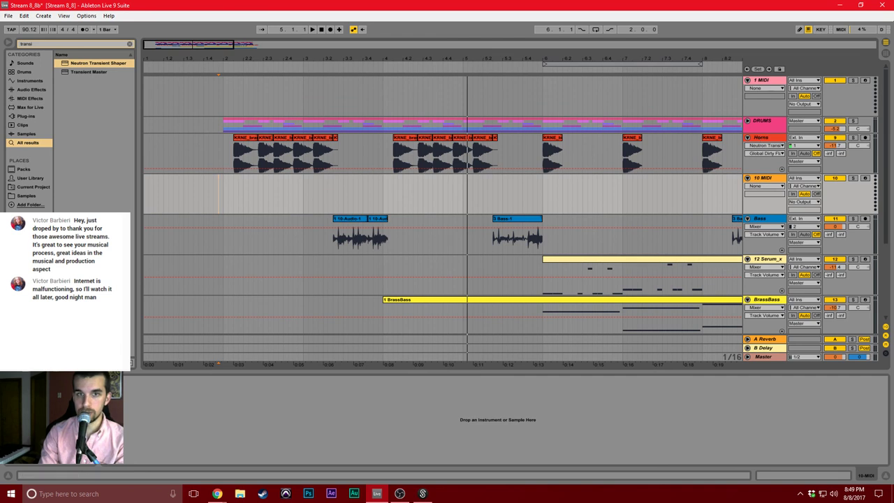
{"action": "key", "text": "ctrl+f"}
{"action": "type", "text": "massive"}
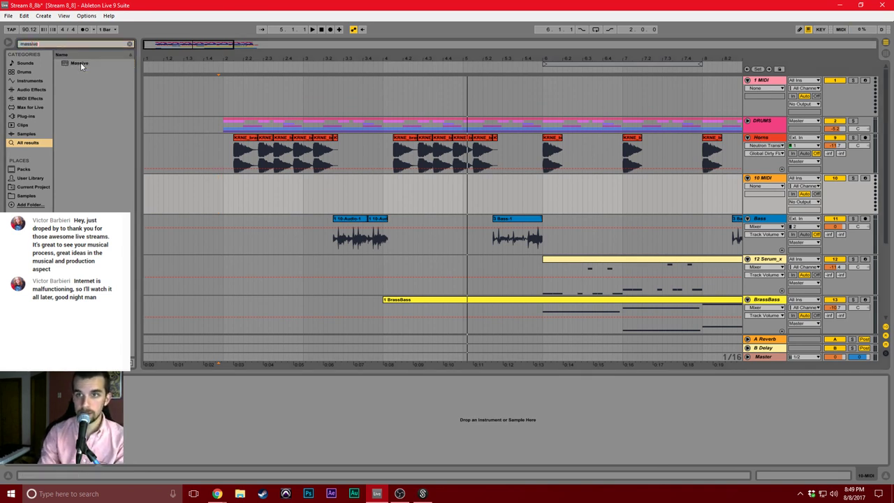
{"action": "left_click_drag", "start_coordinate": [81, 62], "coordinate": [254, 193]}
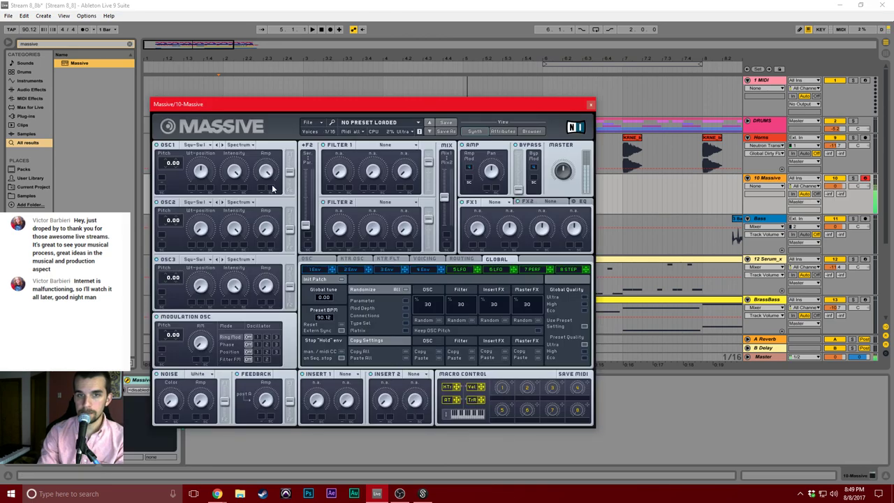
{"action": "left_click", "coordinate": [676, 174]}
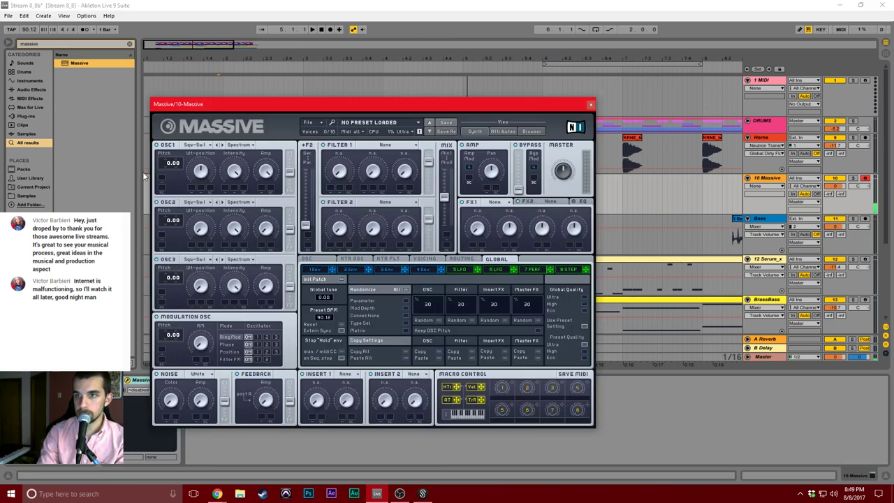
Set Massive's OSC1 and OSC2 wavetables to Sin-Square and the OSC1 pitch to -12.00.
{"action": "left_click", "coordinate": [193, 144]}
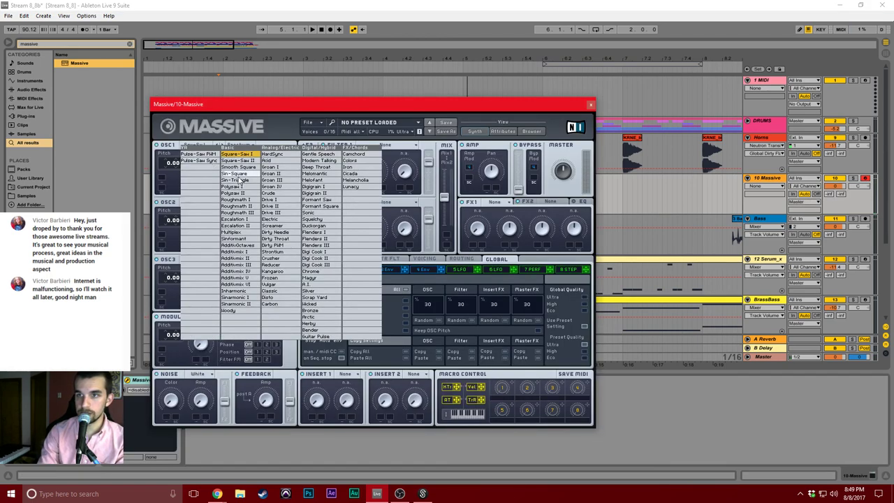
{"action": "left_click", "coordinate": [217, 174]}
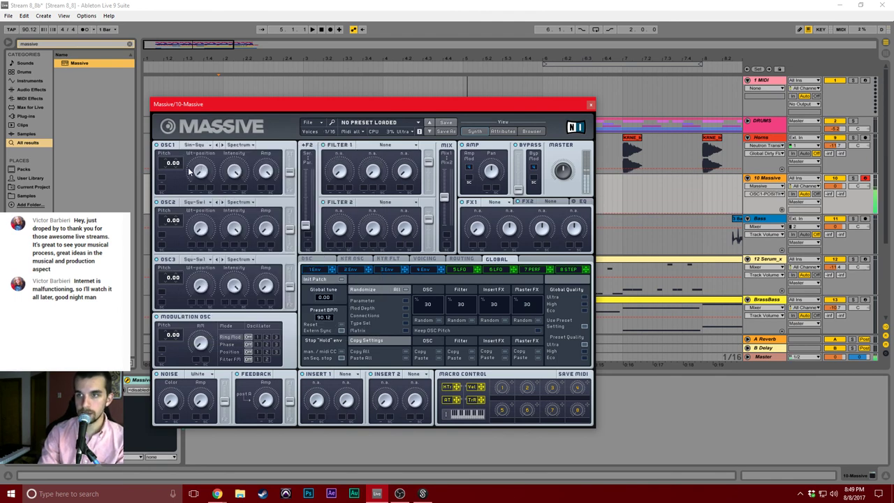
{"action": "left_click_drag", "start_coordinate": [166, 164], "coordinate": [164, 178]}
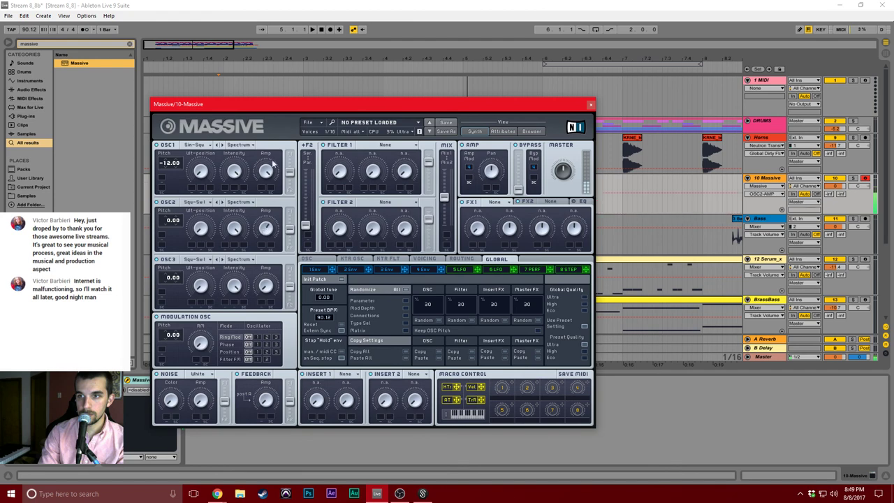
{"action": "left_click", "coordinate": [214, 201]}
{"action": "left_click", "coordinate": [230, 231]}
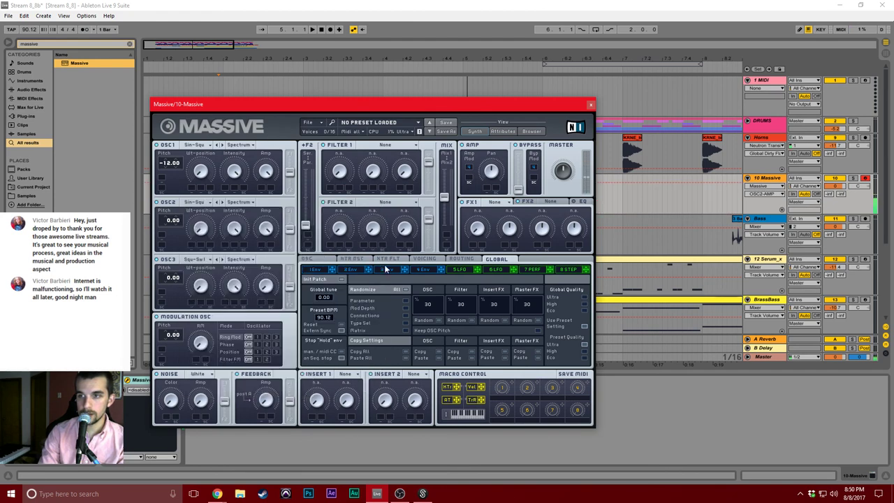
Shape Massive's envelope 4 with a slightly shorter attack, a higher decay level and a longer release.
{"action": "left_click", "coordinate": [416, 270]}
{"action": "left_click_drag", "start_coordinate": [355, 347], "coordinate": [354, 338]}
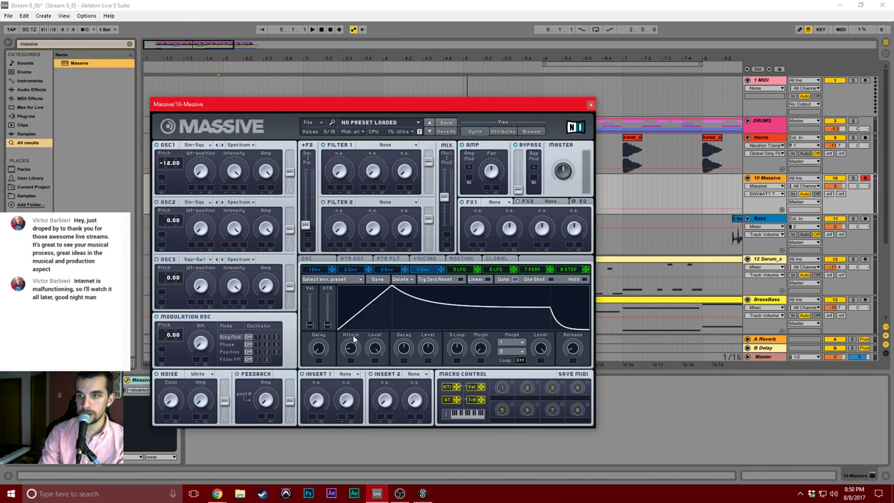
{"action": "left_click_drag", "start_coordinate": [569, 351], "coordinate": [571, 345]}
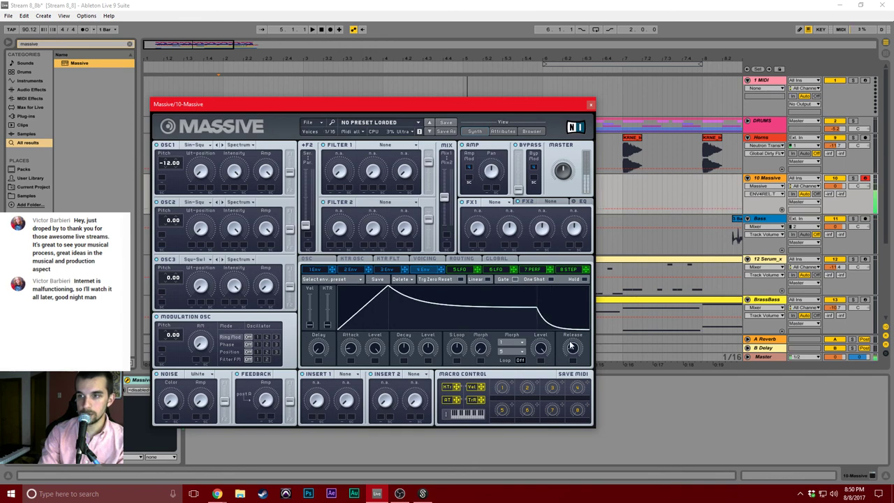
{"action": "left_click", "coordinate": [194, 144]}
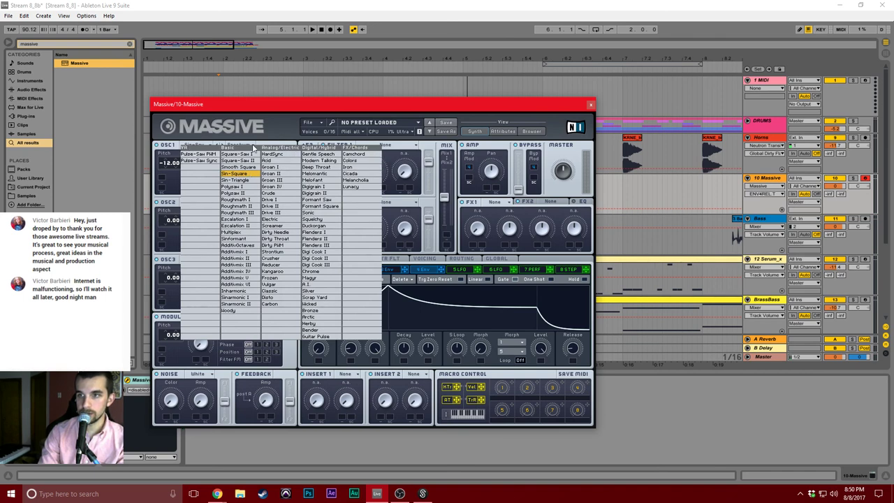
{"action": "left_click", "coordinate": [229, 139]}
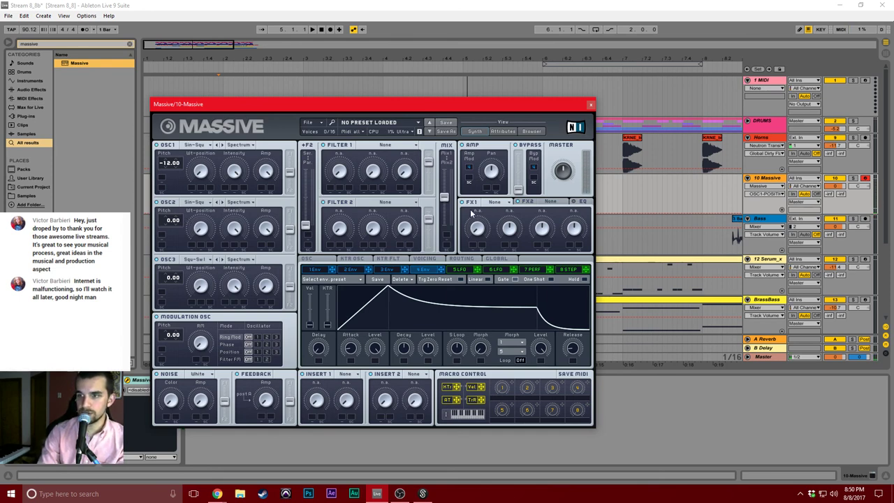
{"action": "left_click_drag", "start_coordinate": [361, 350], "coordinate": [349, 359]}
{"action": "left_click_drag", "start_coordinate": [427, 349], "coordinate": [423, 333]}
{"action": "left_click_drag", "start_coordinate": [352, 352], "coordinate": [353, 347]}
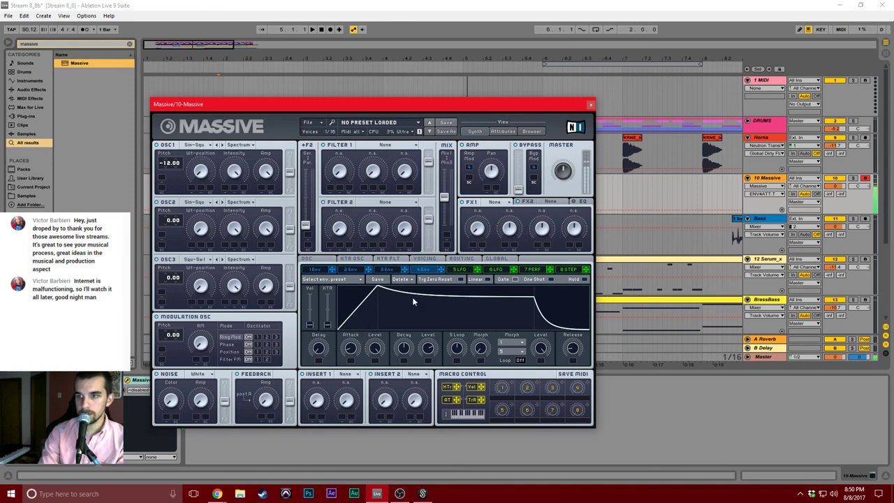
Load the classic tube effect in Massive's FX1, raise its Dry/Wet slightly, and close the plug-in window.
{"action": "left_click", "coordinate": [494, 201]}
{"action": "left_click", "coordinate": [491, 286]}
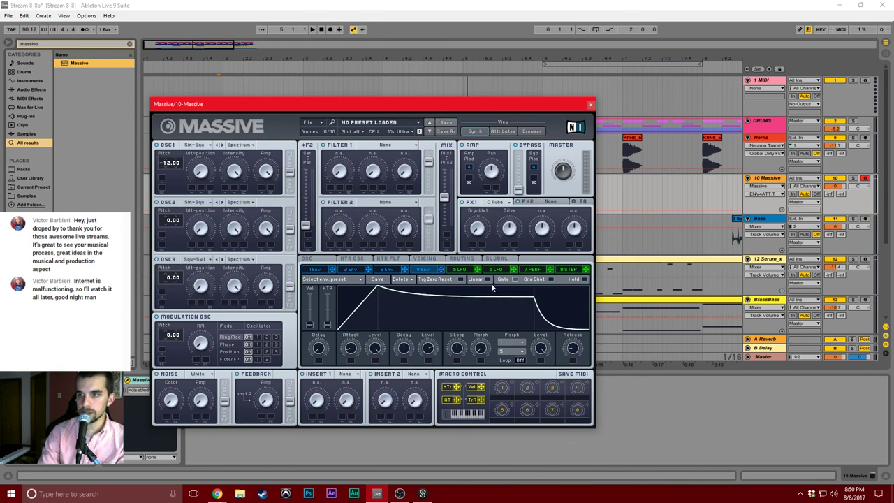
{"action": "left_click_drag", "start_coordinate": [479, 235], "coordinate": [478, 226]}
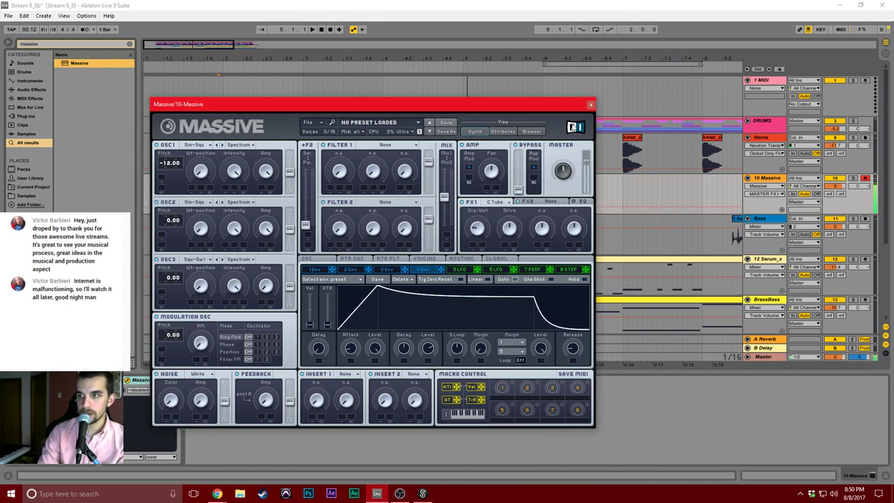
{"action": "left_click", "coordinate": [590, 106]}
{"action": "left_click", "coordinate": [227, 191]}
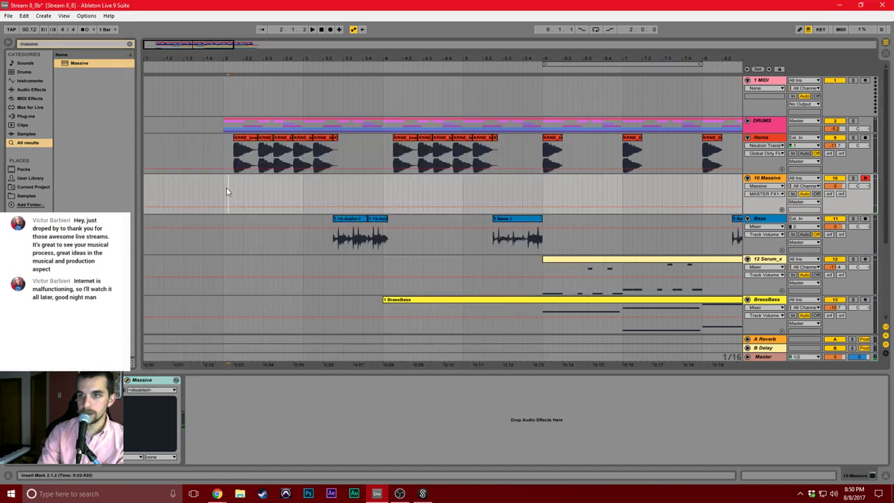
{"action": "left_click_drag", "start_coordinate": [255, 190], "coordinate": [548, 190]}
{"action": "scroll", "coordinate": [555, 187], "scroll_direction": "down", "scroll_amount": 4}
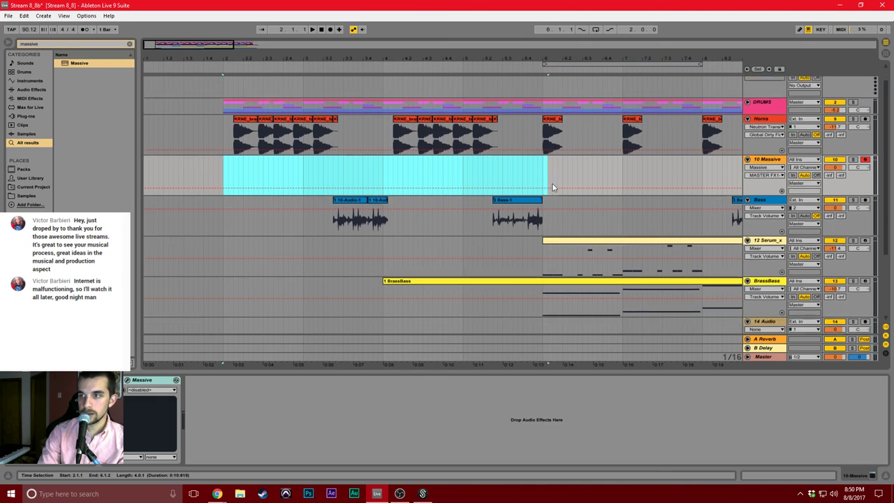
{"action": "scroll", "coordinate": [568, 185], "scroll_direction": "up", "scroll_amount": 3}
{"action": "scroll", "coordinate": [568, 185], "scroll_direction": "right", "scroll_amount": 2}
{"action": "scroll", "coordinate": [567, 188], "scroll_direction": "right", "scroll_amount": 4}
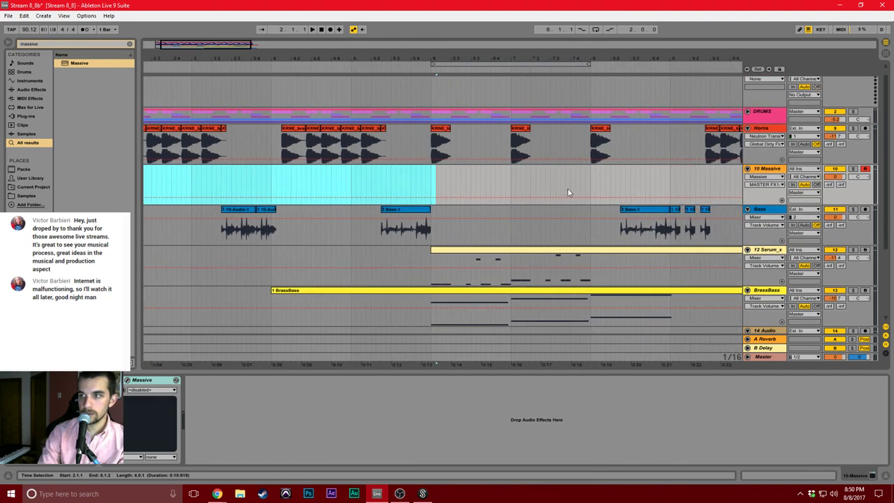
{"action": "left_click", "coordinate": [615, 185], "text": "shift"}
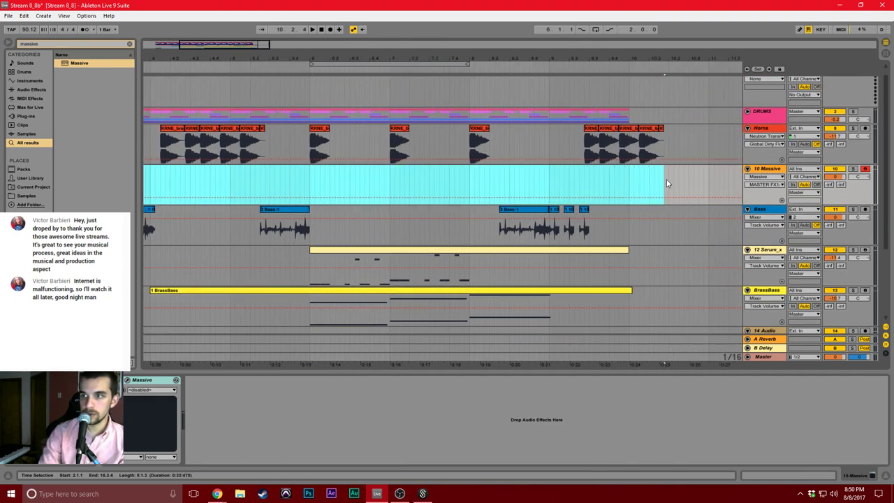
{"action": "scroll", "coordinate": [552, 220], "scroll_direction": "up", "scroll_amount": 1}
{"action": "scroll", "coordinate": [542, 223], "scroll_direction": "left", "scroll_amount": 4}
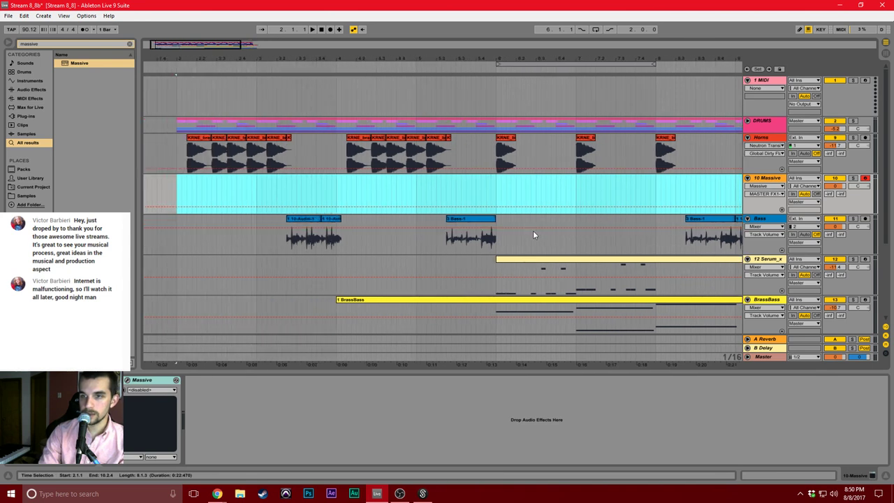
{"action": "scroll", "coordinate": [533, 235], "scroll_direction": "left", "scroll_amount": 1}
Record a MIDI bass line on the Massive track from 1.1.1 to 10.2.3 and open the recorded clip.
{"action": "left_click", "coordinate": [165, 191]}
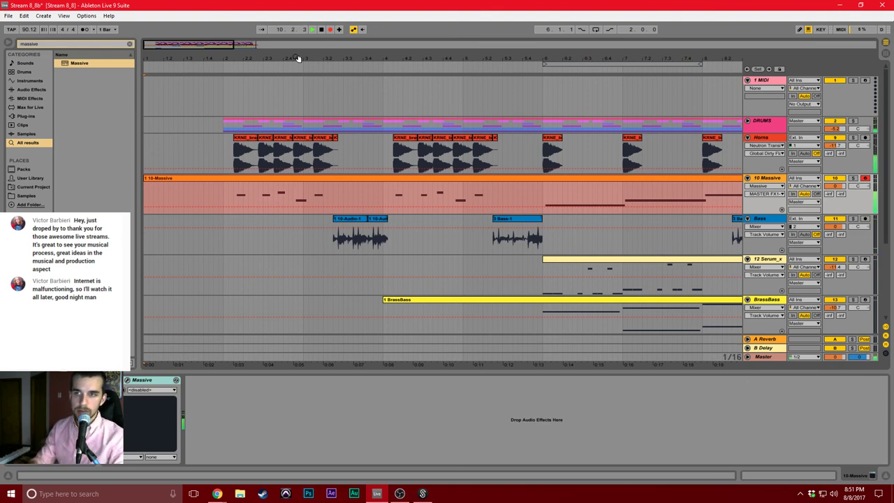
{"action": "key", "text": "space"}
{"action": "double_click", "coordinate": [289, 188]}
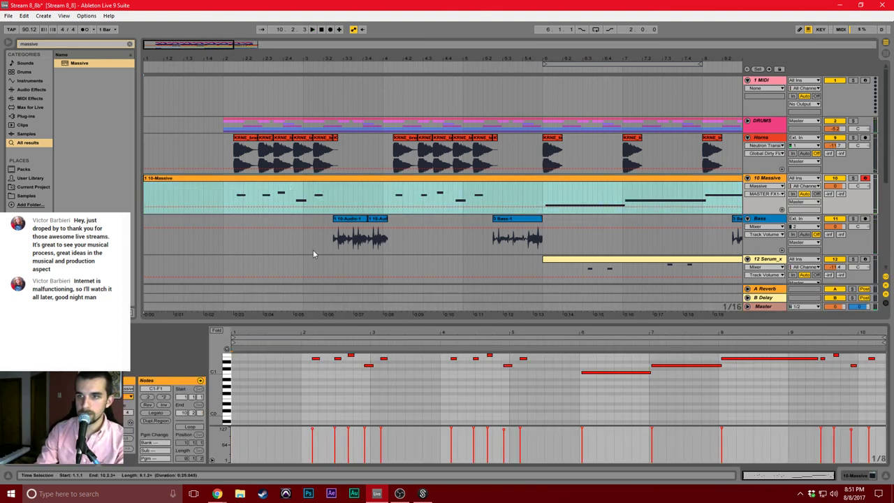
Set the note grid to fixed 1/16 and quantize all notes in the Massive clip.
{"action": "right_click", "coordinate": [300, 396]}
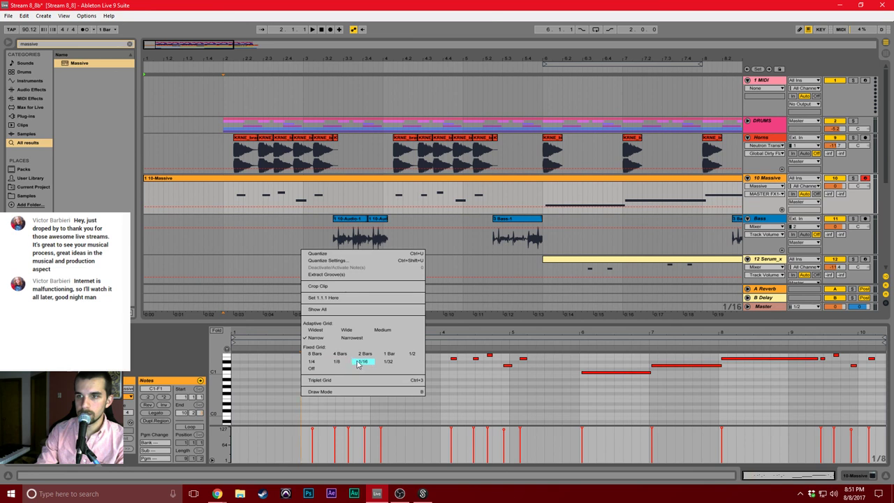
{"action": "left_click", "coordinate": [357, 361]}
{"action": "key", "text": "ctrl+a"}
{"action": "key", "text": "ctrl+u"}
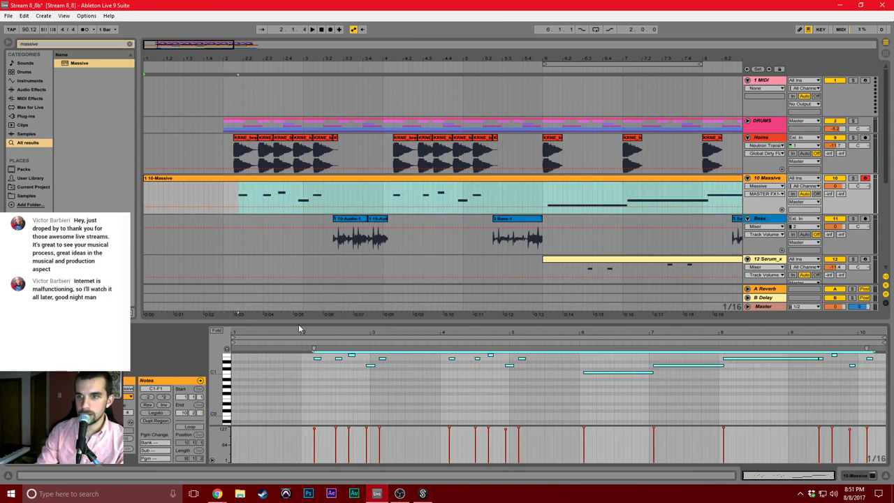
Enlarge the note editor and fold it to only the pitches used, focusing on bars 2 to 4.
{"action": "left_click_drag", "start_coordinate": [295, 319], "coordinate": [294, 197]}
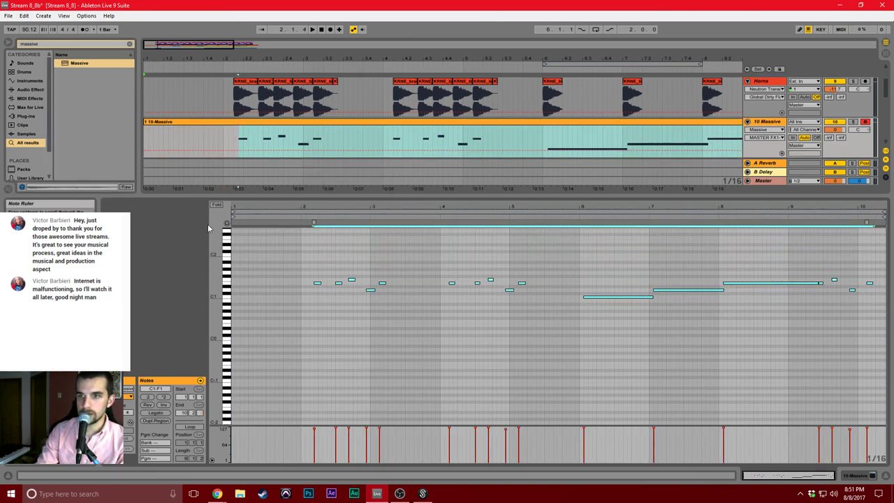
{"action": "left_click", "coordinate": [216, 205]}
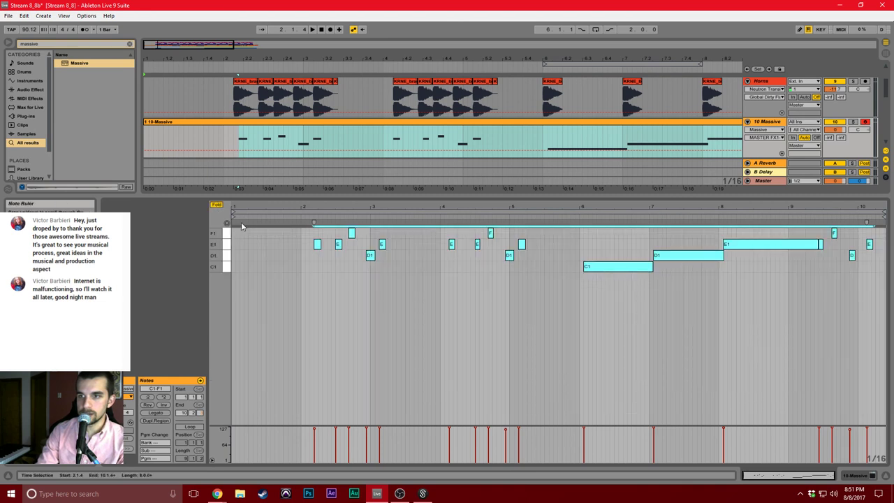
{"action": "left_click_drag", "start_coordinate": [335, 207], "coordinate": [431, 269]}
{"action": "left_click", "coordinate": [374, 287]}
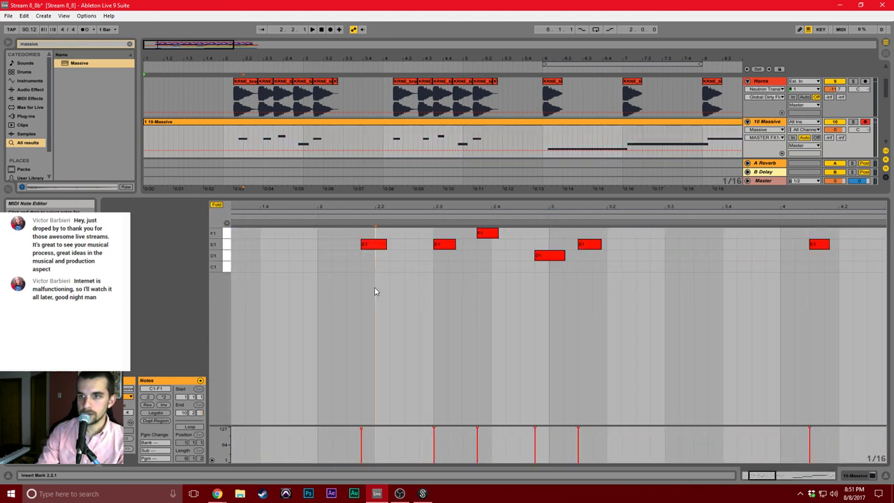
Play the Massive clip from bar 2 and move its first E1 note to 2.1.3.
{"action": "key", "text": "space"}
{"action": "key", "text": "space"}
{"action": "left_click", "coordinate": [223, 136]}
{"action": "key", "text": "space"}
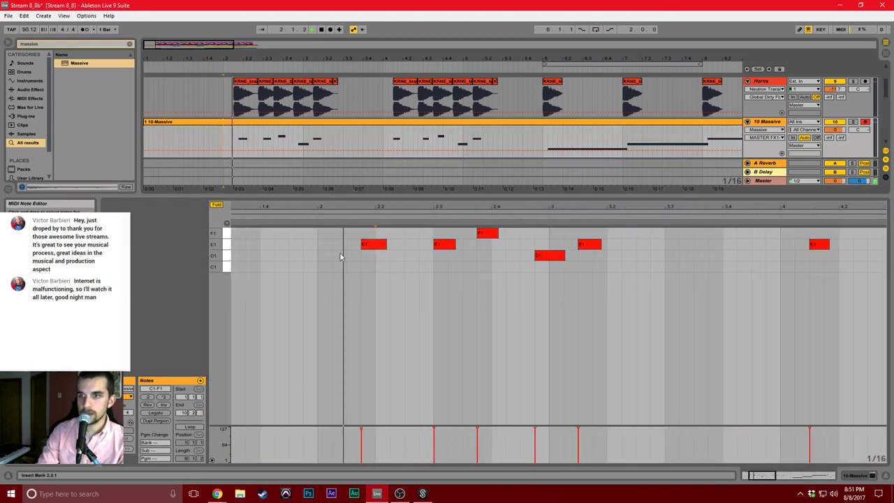
{"action": "key", "text": "space"}
{"action": "left_click_drag", "start_coordinate": [369, 247], "coordinate": [361, 253]}
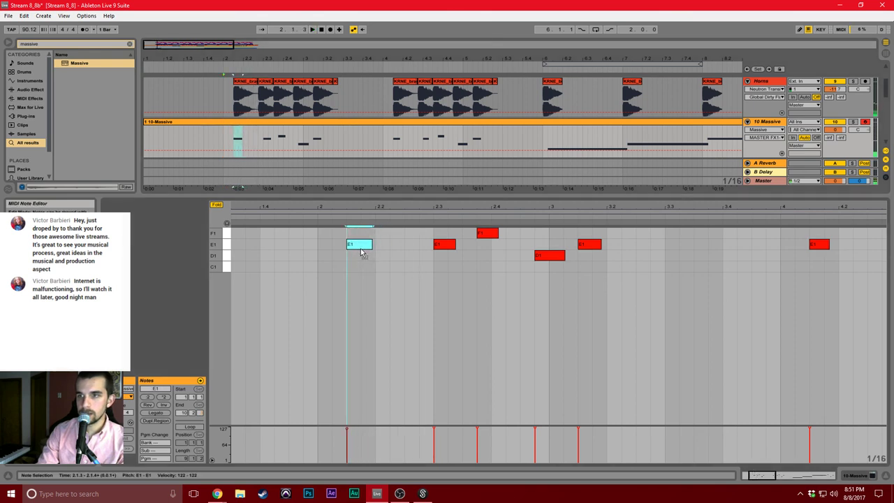
{"action": "left_click", "coordinate": [362, 274]}
Play the passage with the horns and move the first D1 note to 2.4.3.
{"action": "key", "text": "space"}
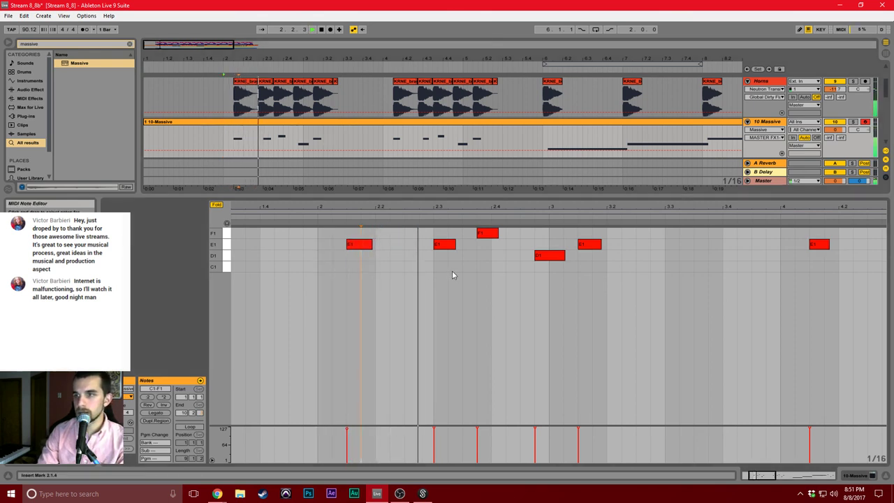
{"action": "left_click_drag", "start_coordinate": [547, 255], "coordinate": [532, 255]}
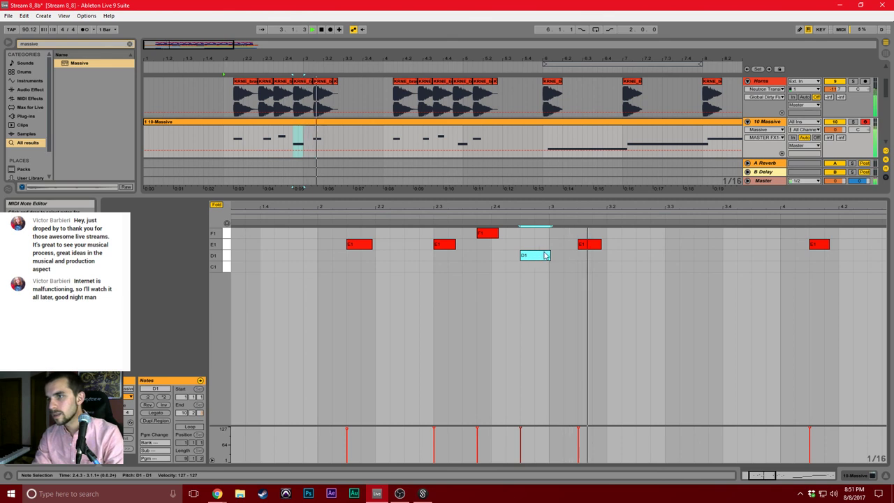
{"action": "left_click", "coordinate": [428, 264]}
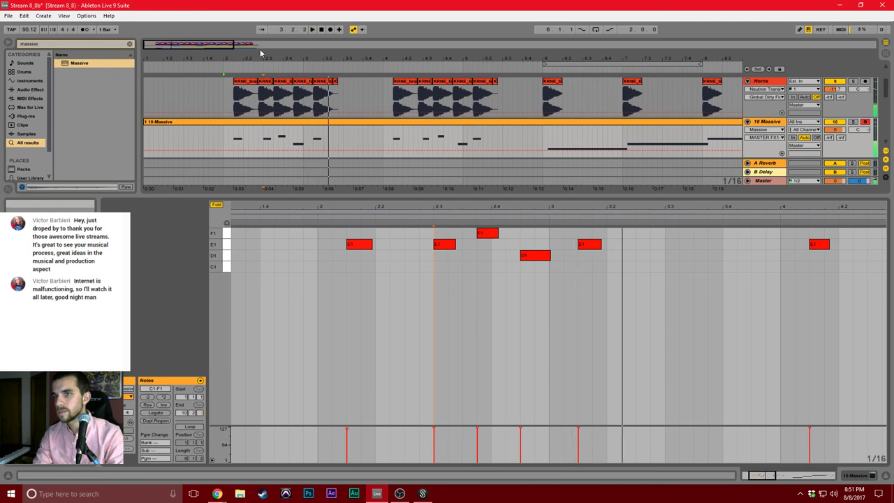
Move the second E1 note and the first F1 note one sixteenth earlier to match the horn hits, and restart playback.
{"action": "left_click_drag", "start_coordinate": [261, 58], "coordinate": [278, 94]}
{"action": "left_click_drag", "start_coordinate": [435, 261], "coordinate": [475, 237]}
{"action": "key", "text": "space"}
{"action": "left_click", "coordinate": [467, 254]}
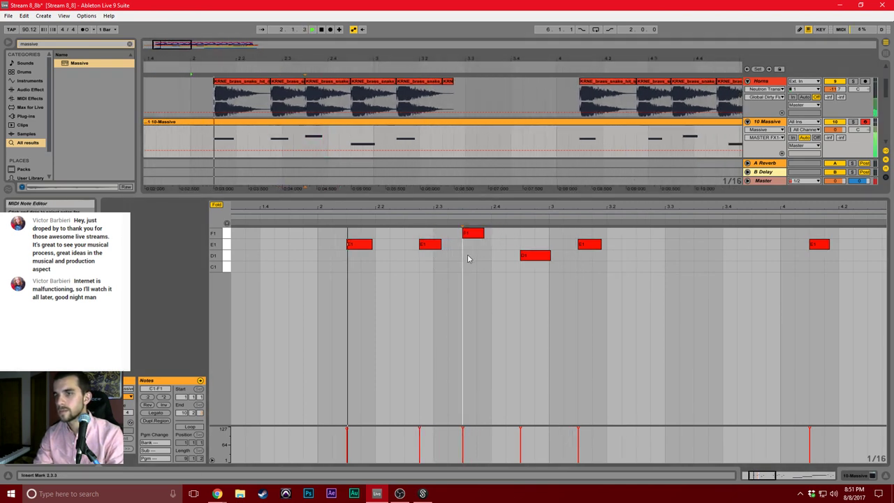
Shift bar 4's second E1 note to 4.2.4, its F1 note to 4.3.3, and its D1 note to 4.4.3.
{"action": "left_click", "coordinate": [635, 277]}
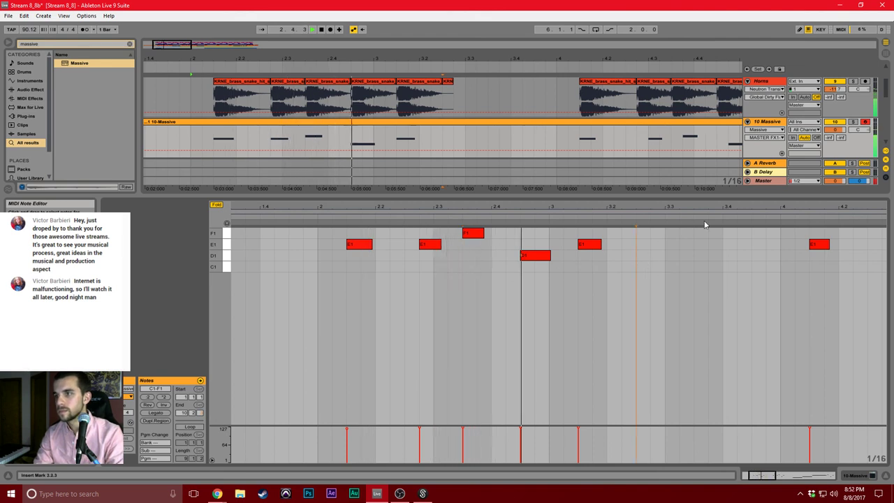
{"action": "left_click_drag", "start_coordinate": [712, 208], "coordinate": [467, 185]}
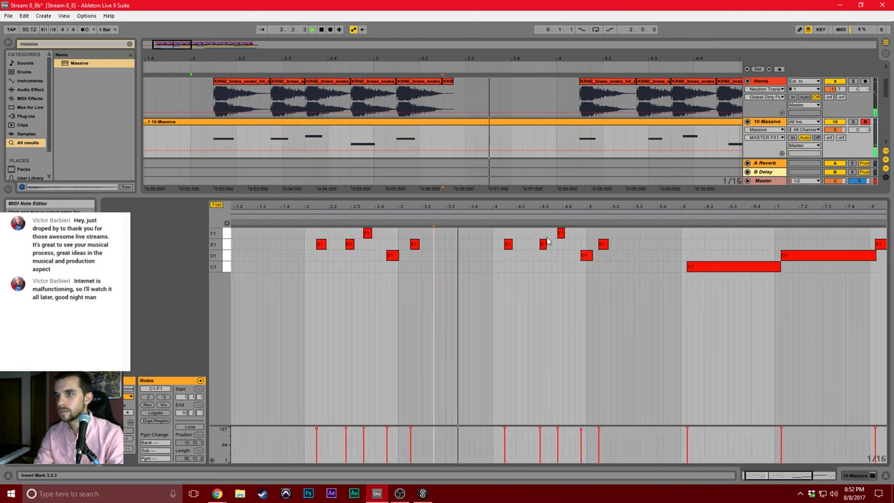
{"action": "left_click_drag", "start_coordinate": [537, 262], "coordinate": [555, 235]}
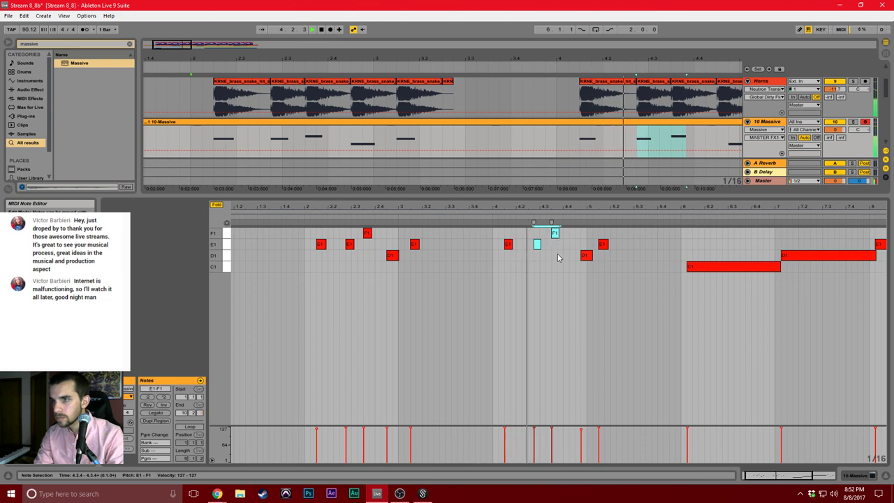
{"action": "left_click", "coordinate": [559, 257]}
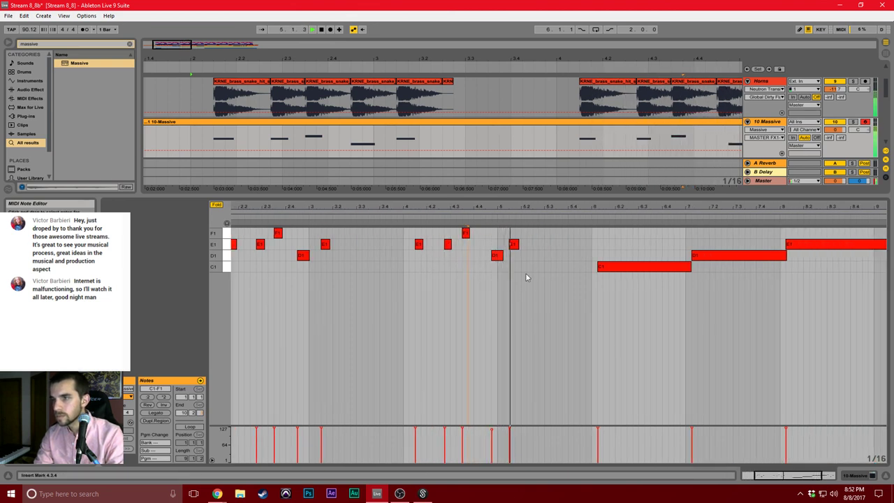
{"action": "left_click", "coordinate": [496, 255]}
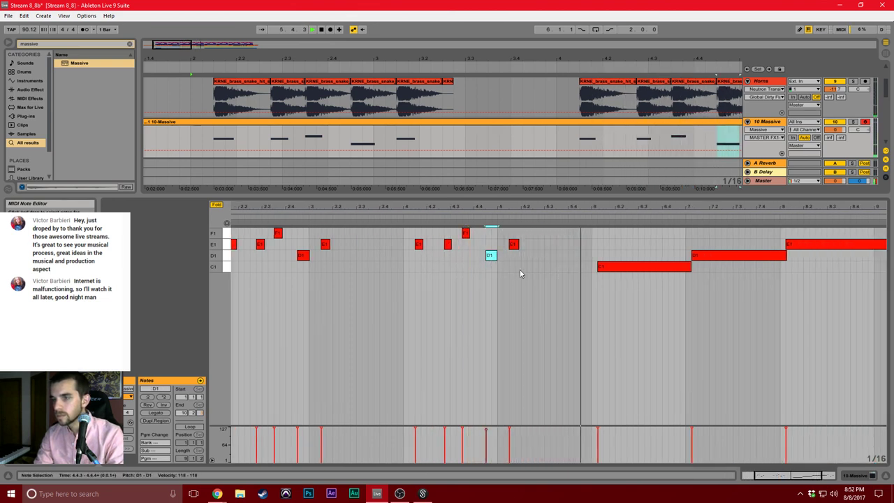
Move the long C1, D1 and E1 notes one sixteenth earlier so that C1 starts at 6.1.1, and save the set.
{"action": "left_click_drag", "start_coordinate": [525, 326], "coordinate": [726, 251]}
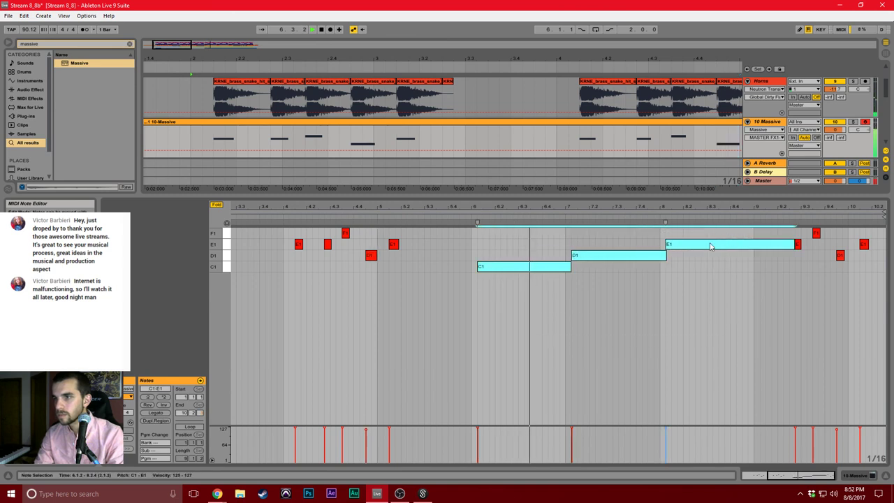
{"action": "left_click", "coordinate": [718, 274]}
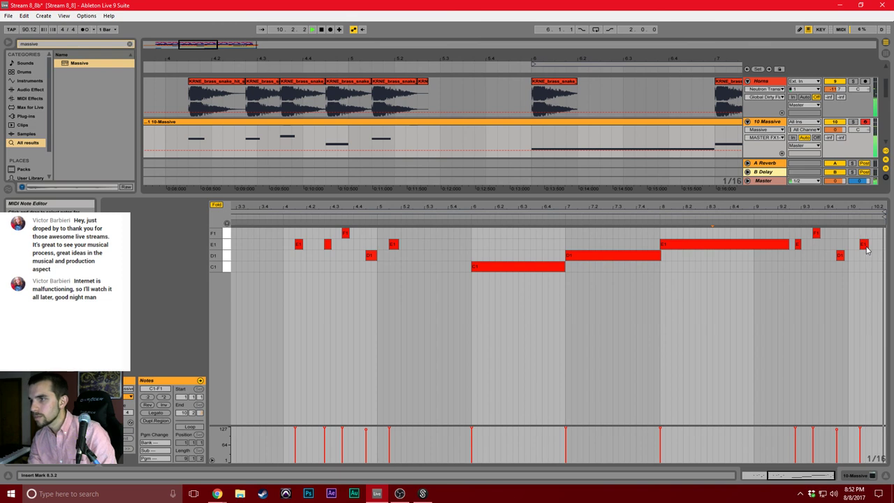
{"action": "left_click", "coordinate": [832, 282]}
{"action": "scroll", "coordinate": [363, 296], "scroll_direction": "left", "scroll_amount": 5}
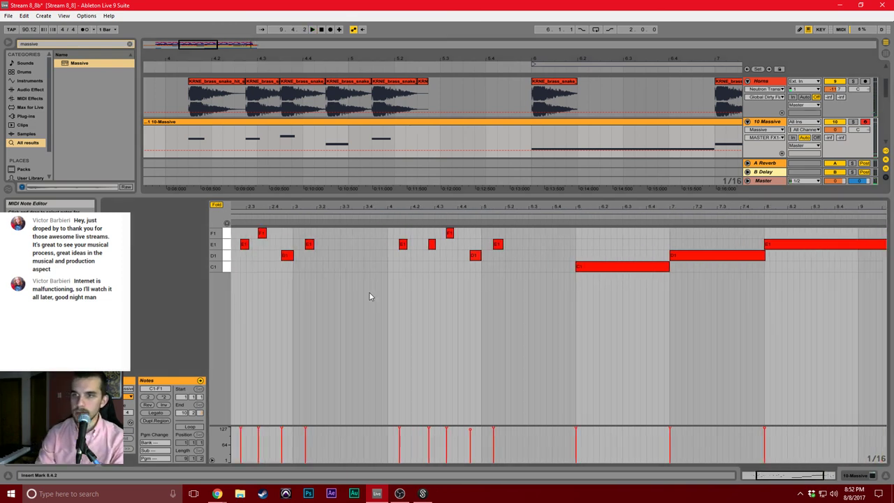
{"action": "scroll", "coordinate": [391, 283], "scroll_direction": "left", "scroll_amount": 3}
{"action": "key", "text": "ctrl+s"}
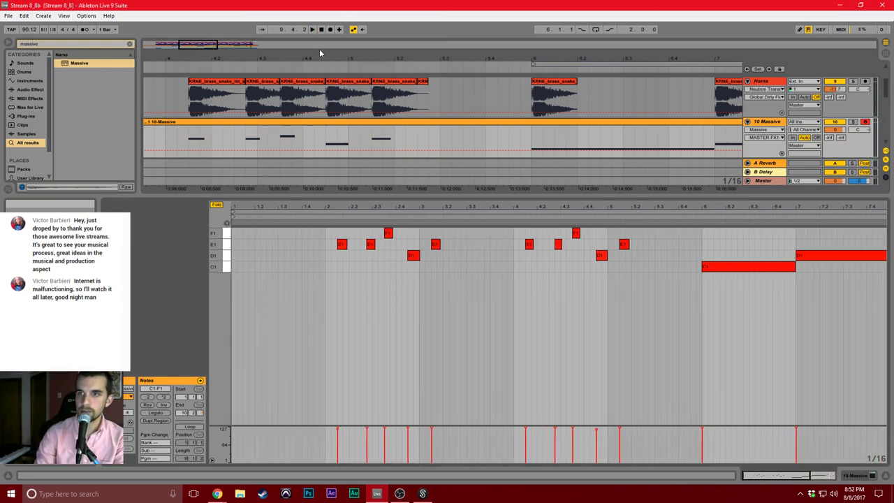
During playback, lower the Horns track's EQ Eight low-cut frequency and switch off its Neutron Transient Shaper.
{"action": "left_click_drag", "start_coordinate": [319, 59], "coordinate": [316, 17]}
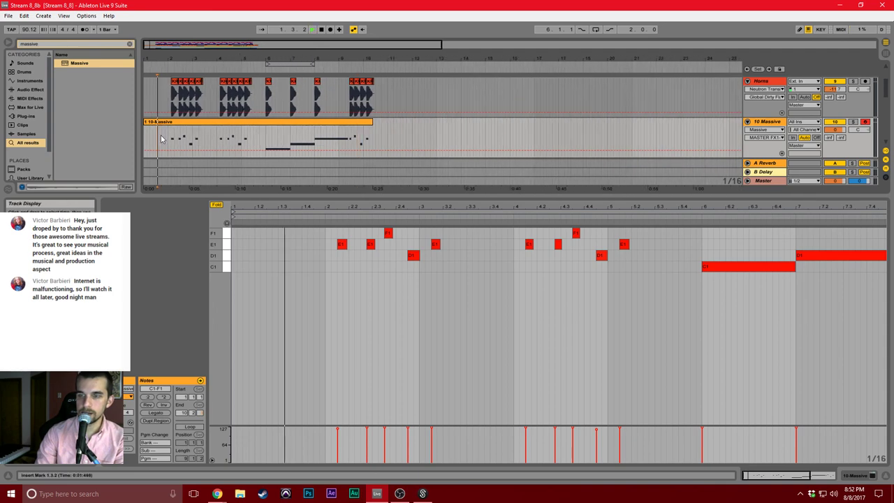
{"action": "left_click_drag", "start_coordinate": [632, 197], "coordinate": [632, 290]}
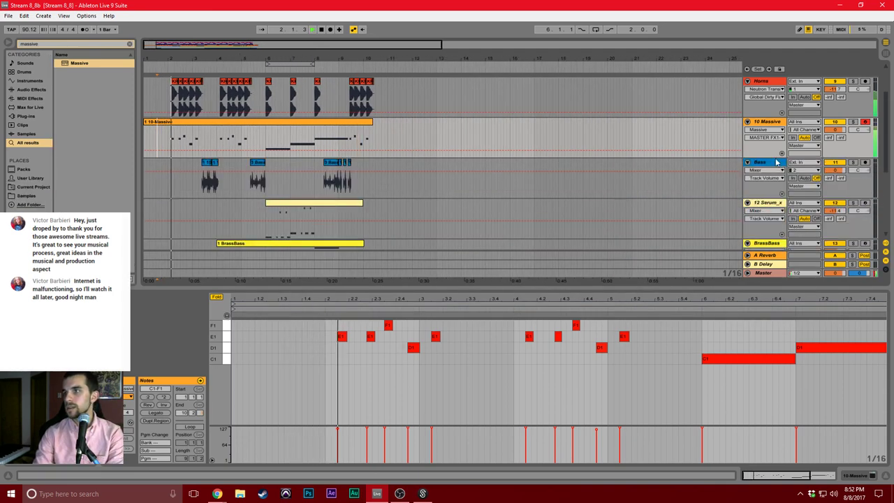
{"action": "left_click", "coordinate": [766, 83]}
{"action": "double_click", "coordinate": [766, 83]}
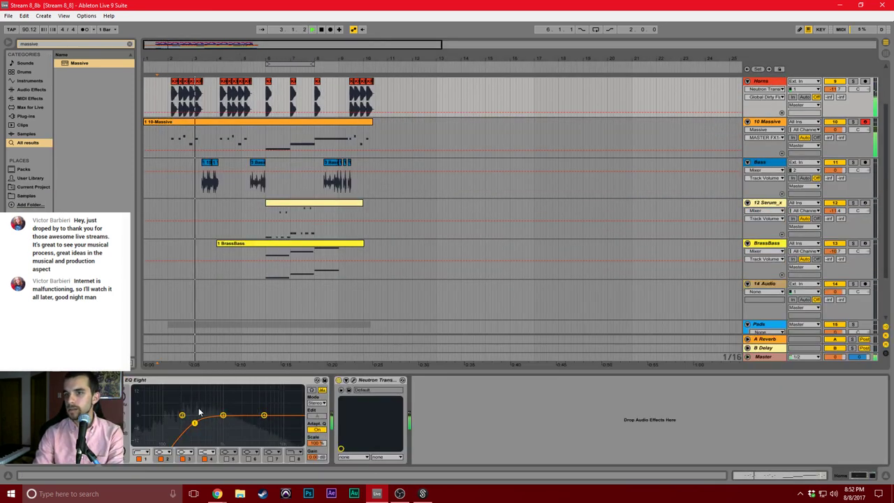
{"action": "left_click_drag", "start_coordinate": [195, 423], "coordinate": [175, 418]}
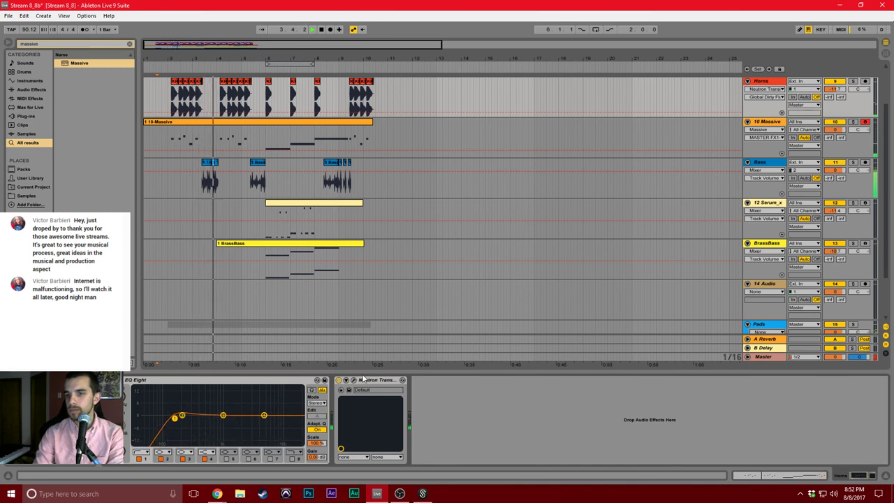
{"action": "left_click", "coordinate": [338, 380]}
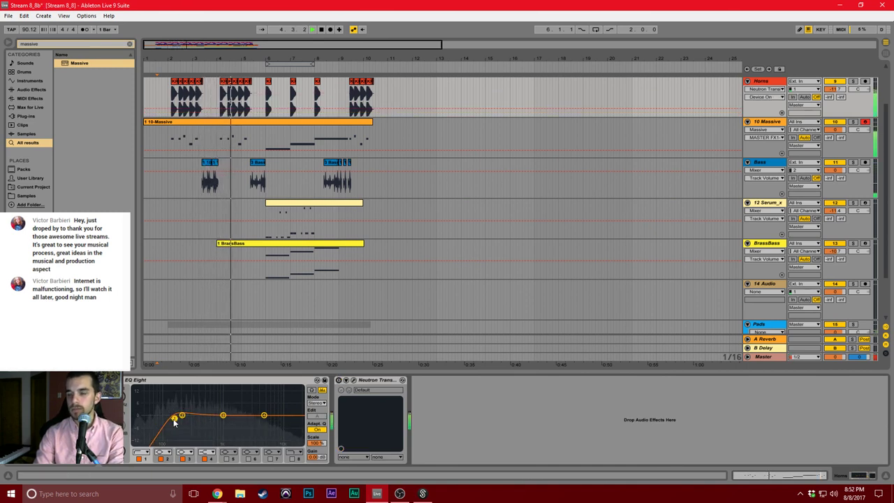
{"action": "left_click_drag", "start_coordinate": [174, 419], "coordinate": [177, 421]}
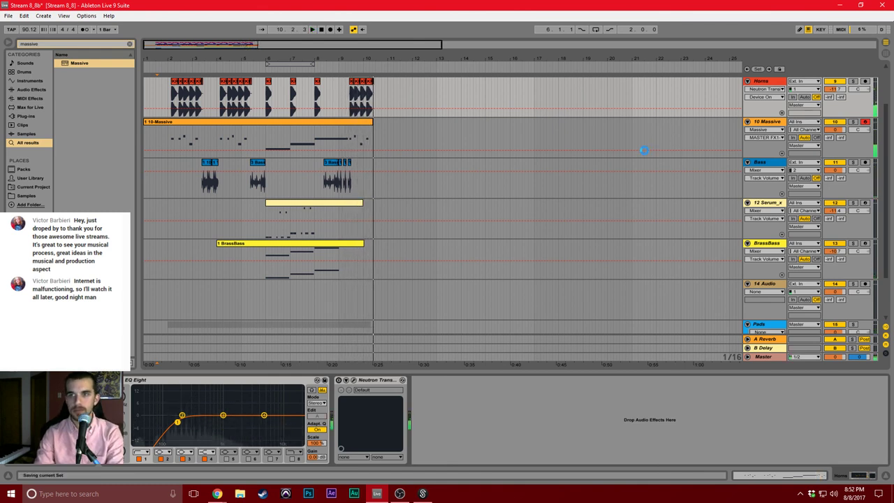
Select the Master track, clear the browser search and list the available plug-ins.
{"action": "left_click", "coordinate": [761, 359]}
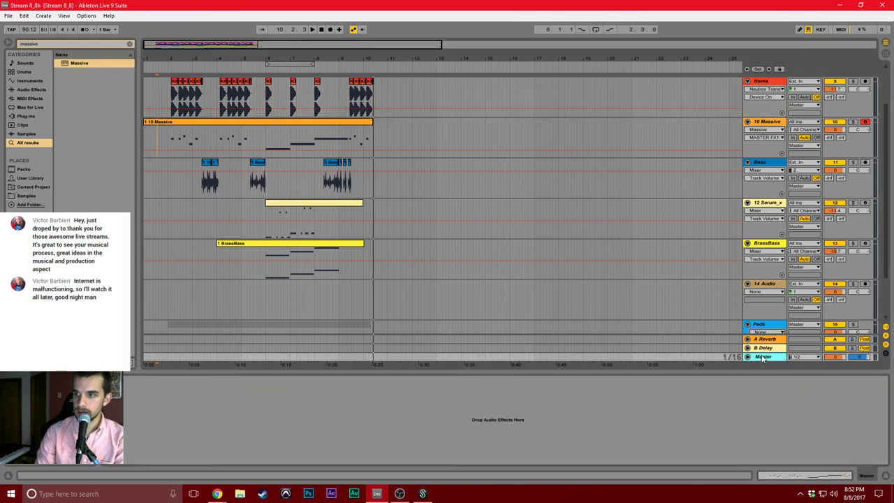
{"action": "left_click", "coordinate": [130, 45]}
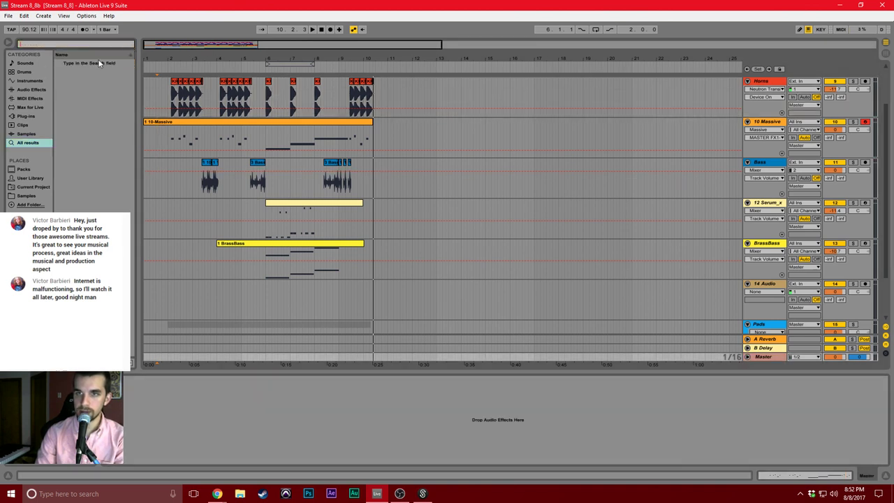
{"action": "left_click", "coordinate": [36, 108]}
{"action": "left_click", "coordinate": [32, 91]}
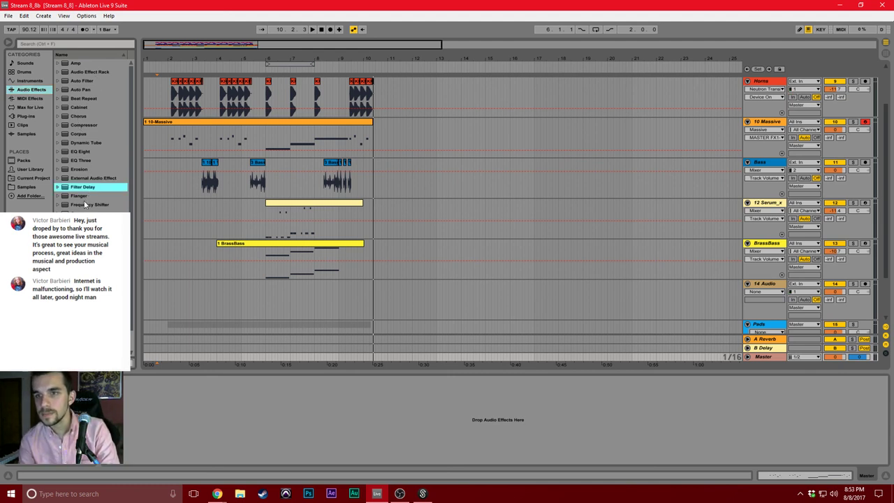
{"action": "left_click", "coordinate": [24, 116]}
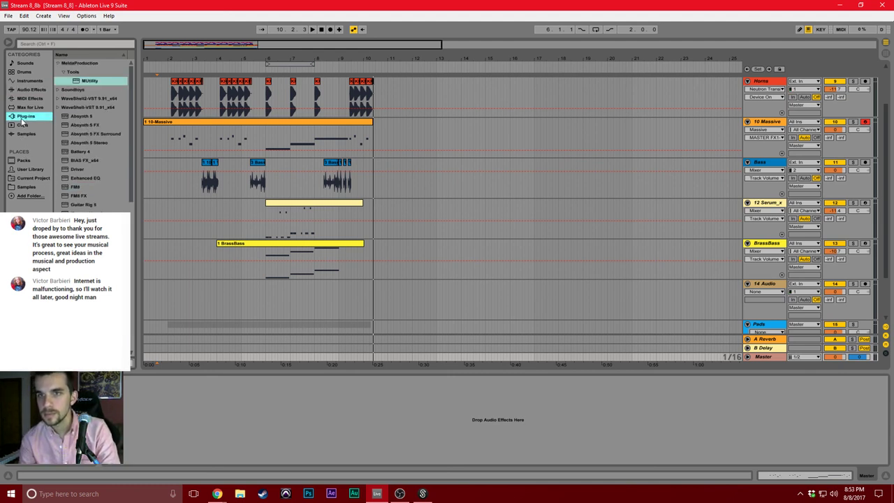
{"action": "scroll", "coordinate": [79, 119], "scroll_direction": "down", "scroll_amount": 1}
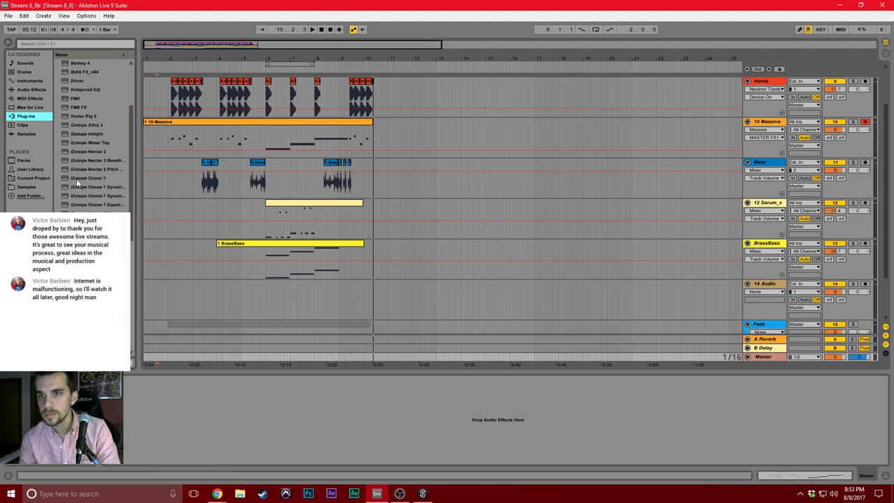
Widen the browser and add the iZotope Ozone 7 Vintage Limiter to the Master track.
{"action": "left_click", "coordinate": [78, 180]}
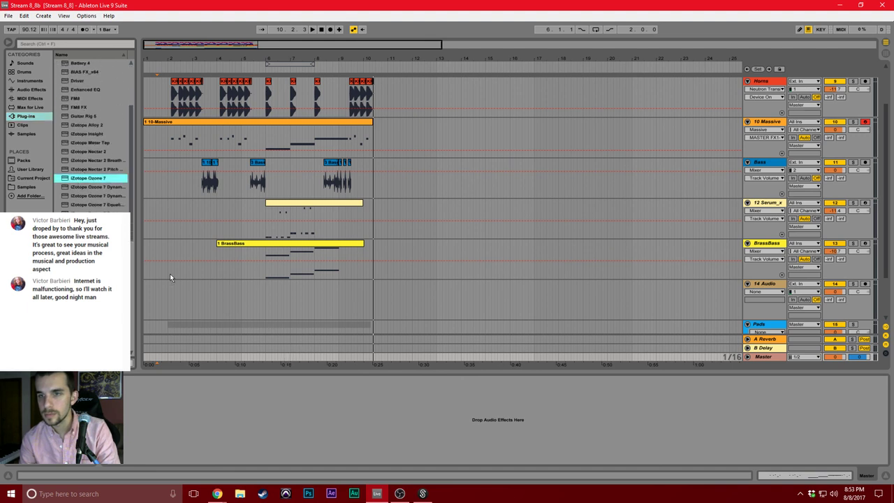
{"action": "double_click", "coordinate": [88, 179]}
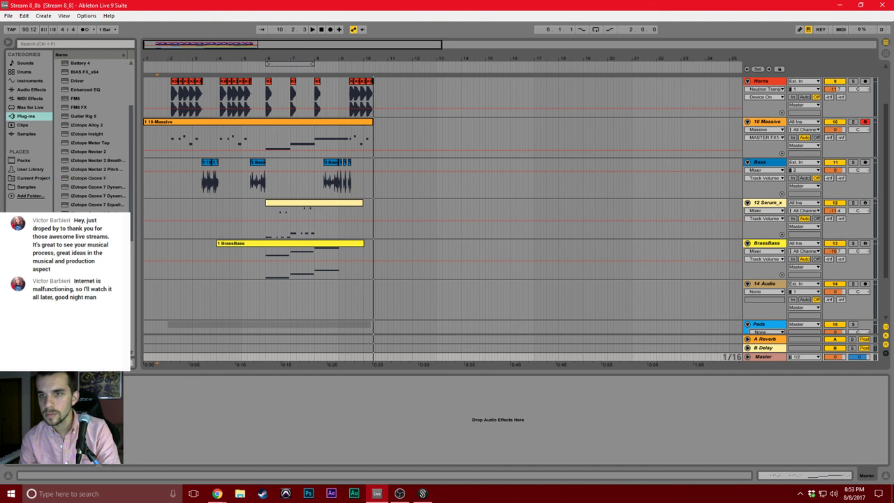
{"action": "left_click_drag", "start_coordinate": [138, 239], "coordinate": [191, 239]}
{"action": "left_click", "coordinate": [143, 258]}
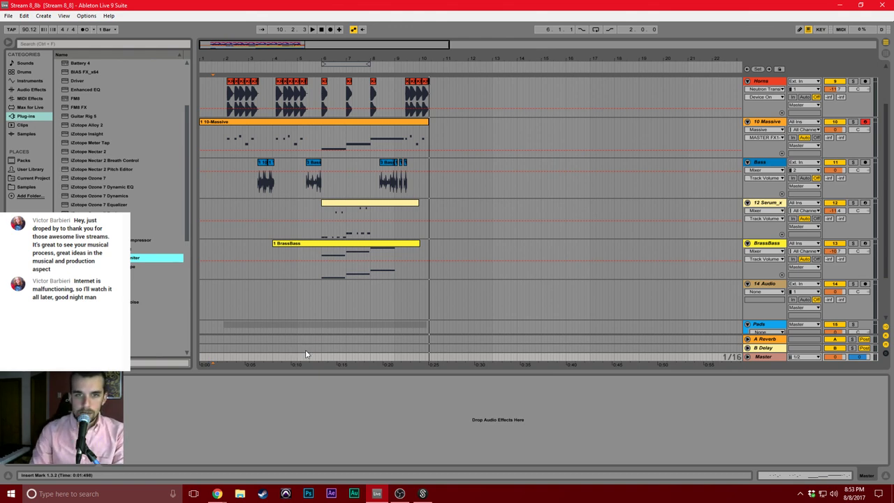
{"action": "left_click", "coordinate": [591, 329]}
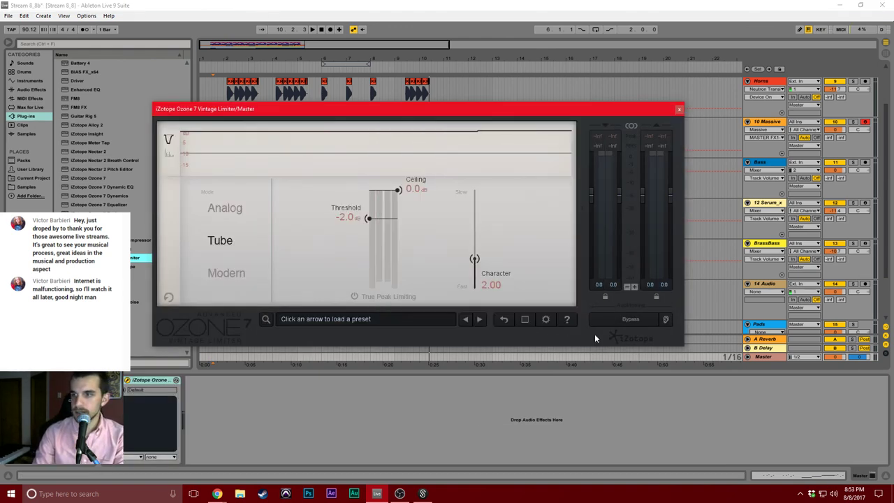
Set the limiter's threshold to -5.2 dB during playback, close the plug-in window and stop playback.
{"action": "key", "text": "space"}
{"action": "left_click_drag", "start_coordinate": [377, 222], "coordinate": [377, 242]}
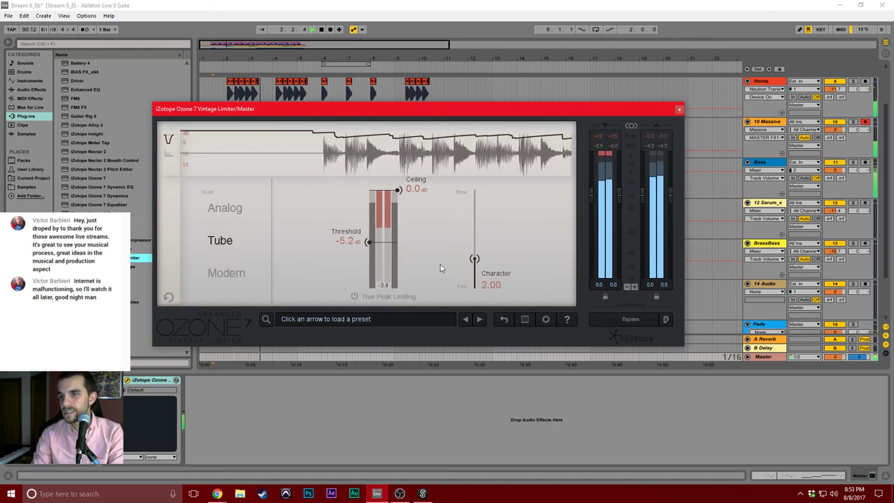
{"action": "left_click", "coordinate": [679, 109]}
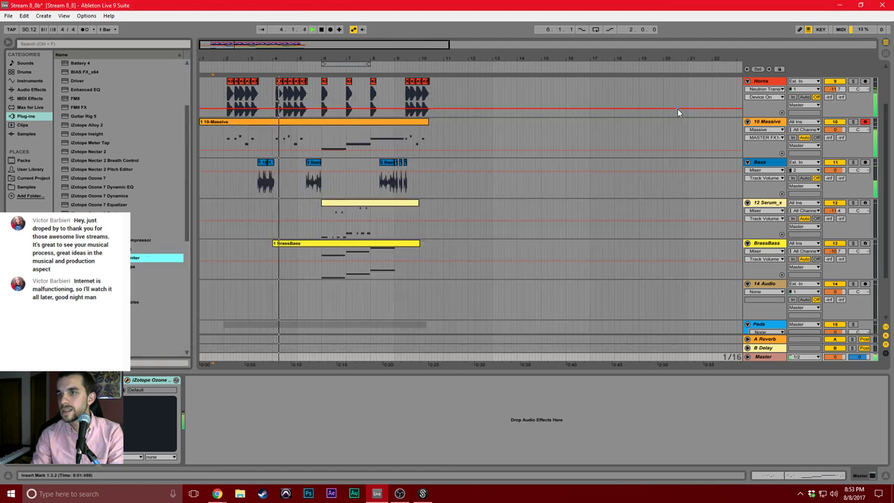
{"action": "key", "text": "space"}
Close the Splice window and play the arrangement from 1.3.2 to check the mix.
{"action": "left_click", "coordinate": [217, 166]}
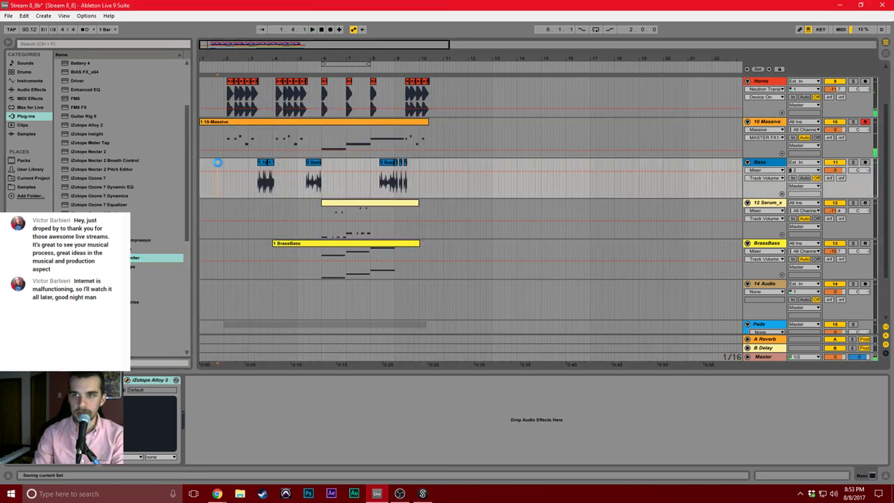
{"action": "key", "text": "space"}
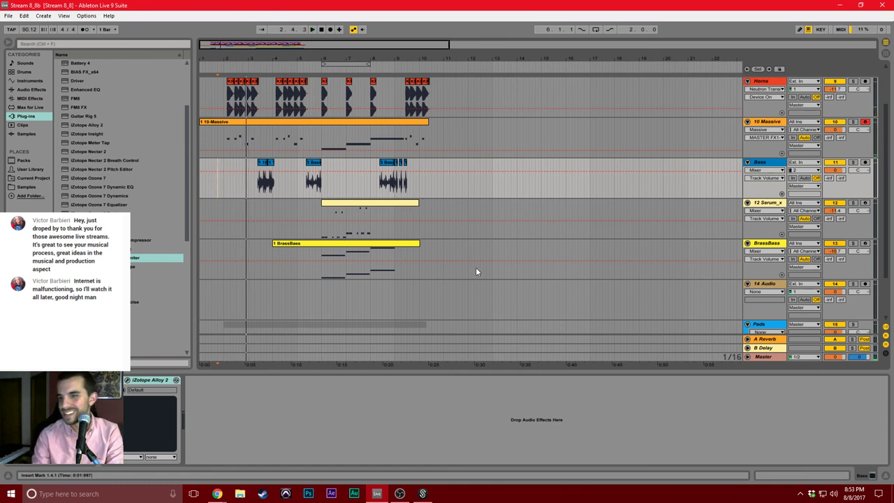
{"action": "left_click", "coordinate": [423, 493]}
{"action": "right_click", "coordinate": [423, 493]}
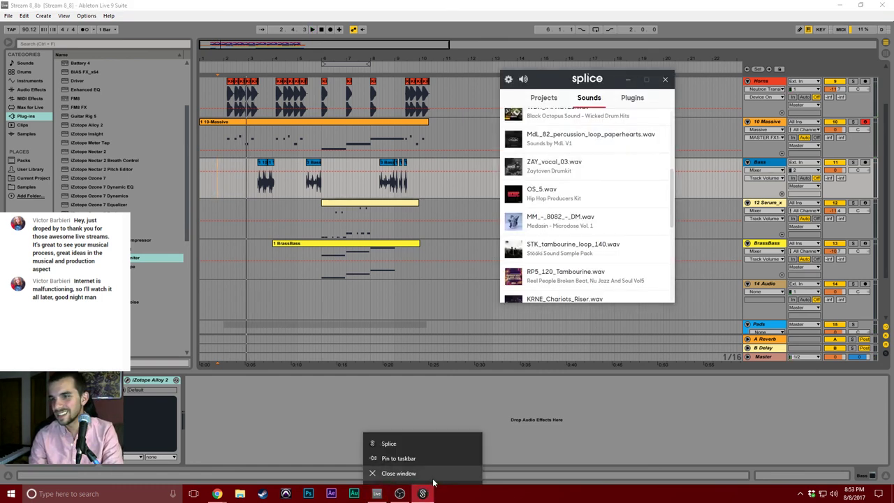
{"action": "left_click", "coordinate": [391, 471]}
{"action": "left_click", "coordinate": [213, 173]}
{"action": "key", "text": "space"}
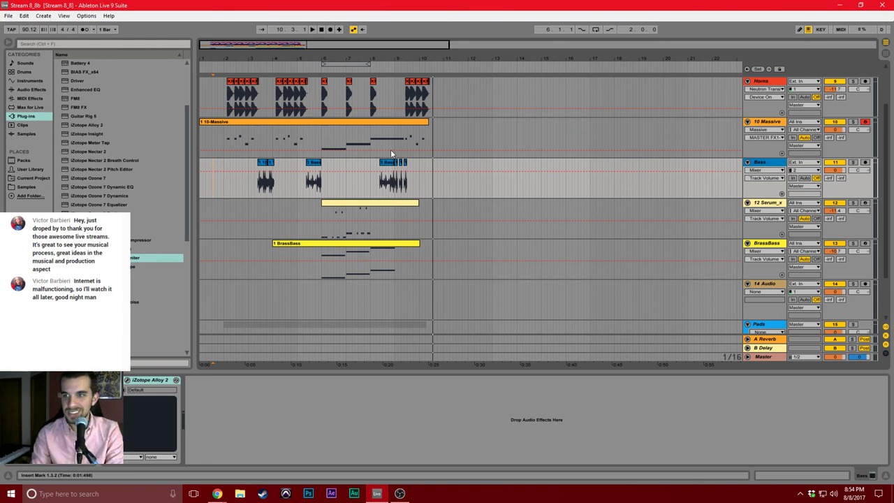
{"action": "left_click", "coordinate": [439, 167]}
{"action": "left_click", "coordinate": [456, 136]}
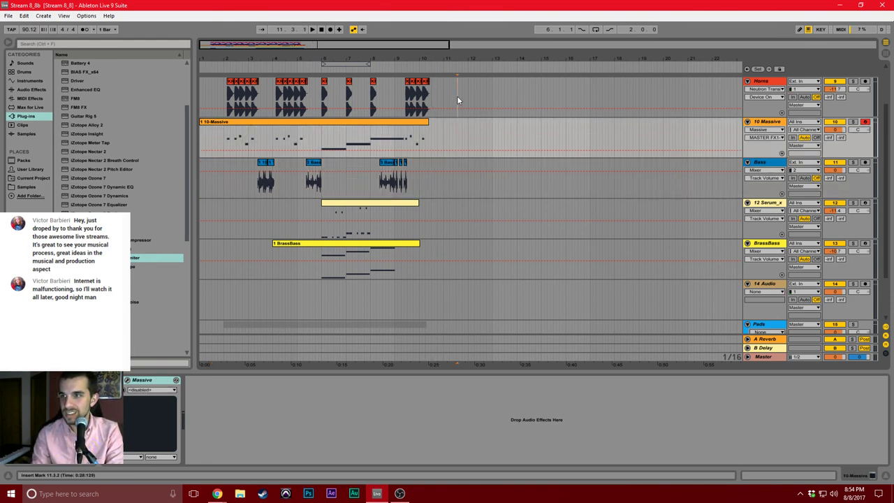
{"action": "left_click", "coordinate": [456, 96]}
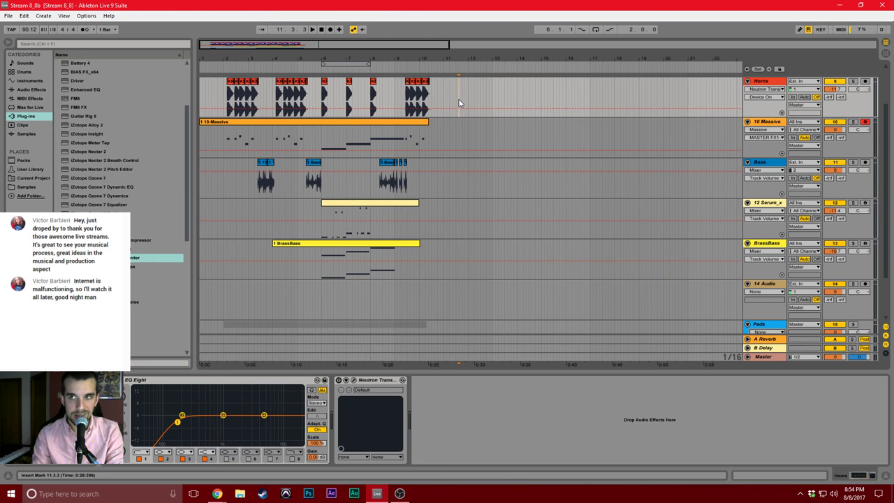
{"action": "left_click", "coordinate": [469, 94]}
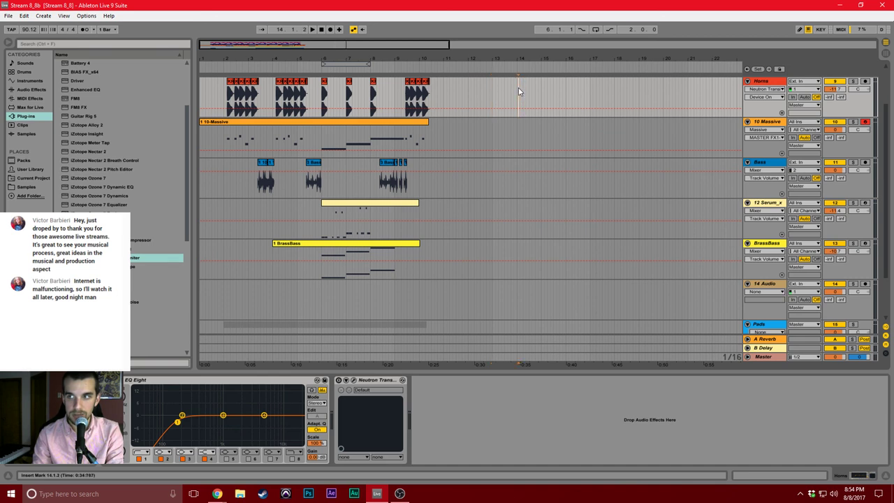
Return the playback position to 1.1.1 and fold all tracks in the arrangement.
{"action": "left_click", "coordinate": [320, 30]}
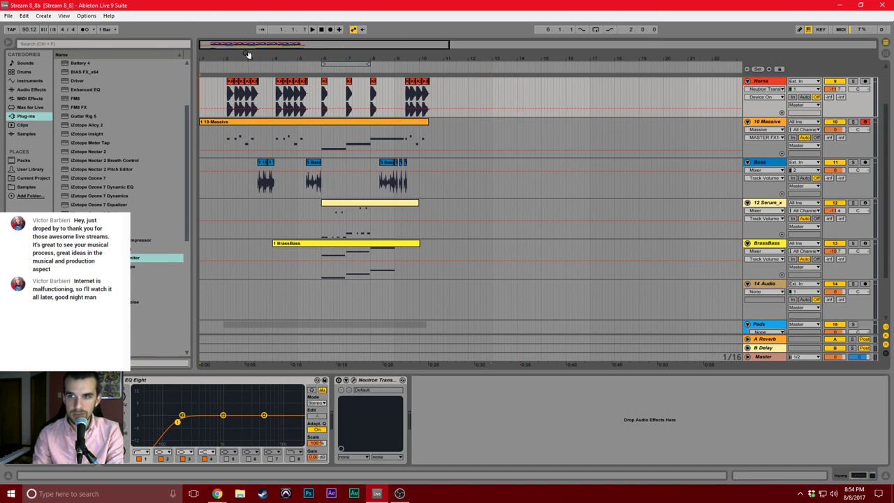
{"action": "left_click_drag", "start_coordinate": [247, 56], "coordinate": [261, 56]}
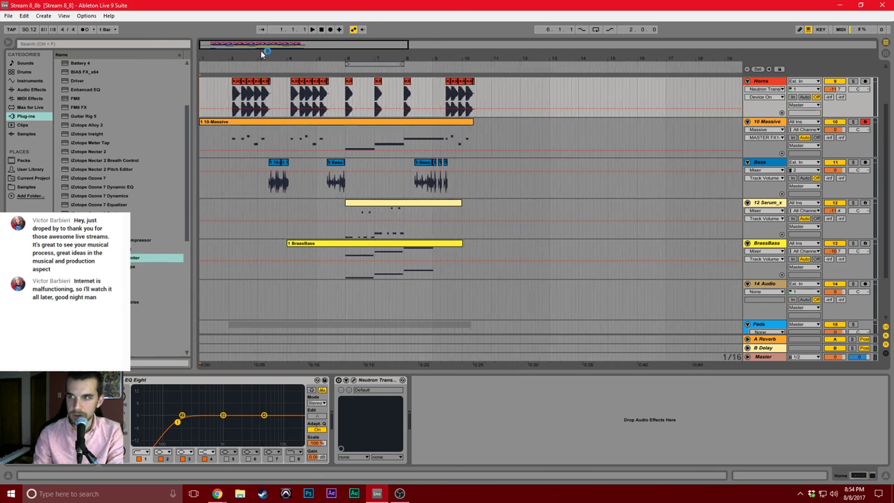
{"action": "left_click", "coordinate": [747, 81], "text": "alt"}
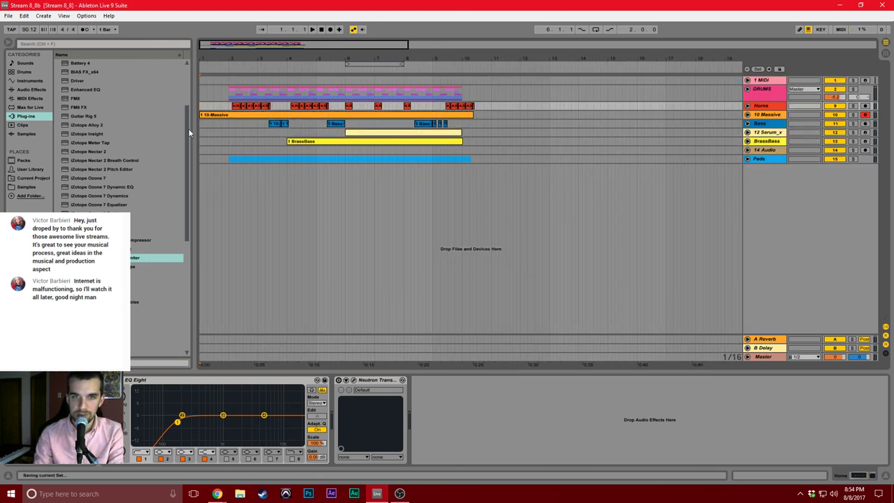
{"action": "left_click", "coordinate": [217, 132]}
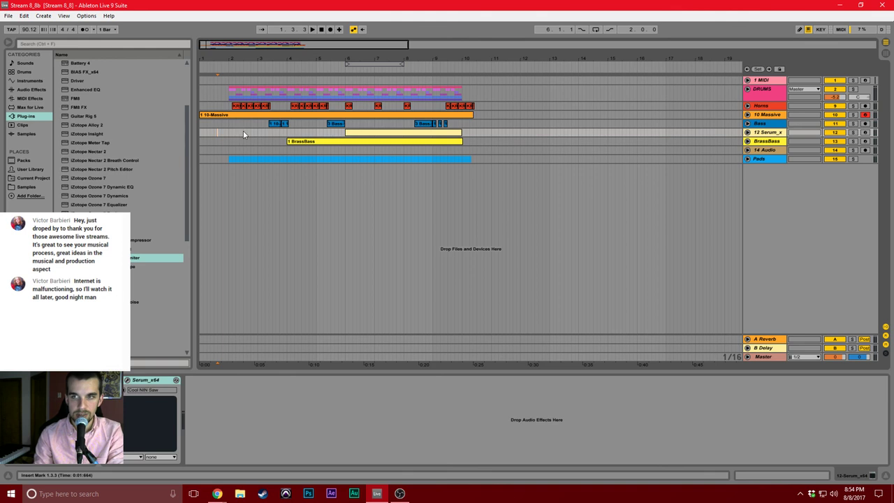
{"action": "left_click", "coordinate": [304, 133]}
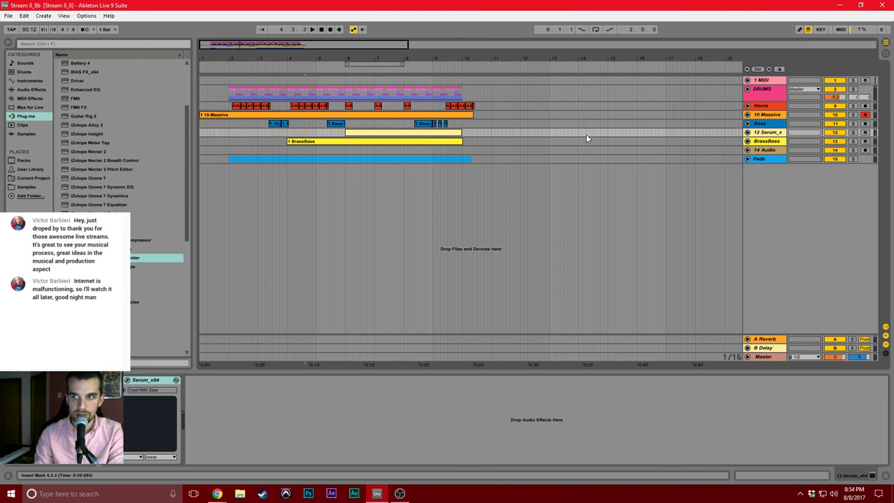
{"action": "left_click", "coordinate": [550, 158]}
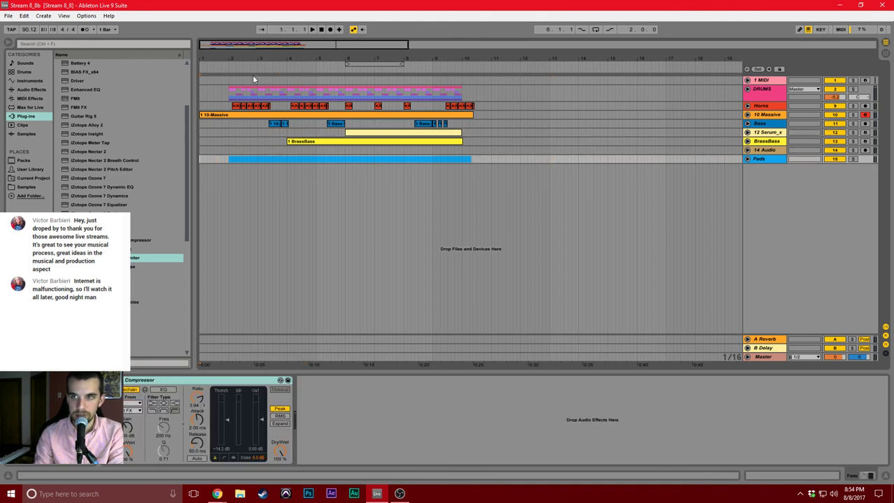
{"action": "left_click", "coordinate": [225, 97]}
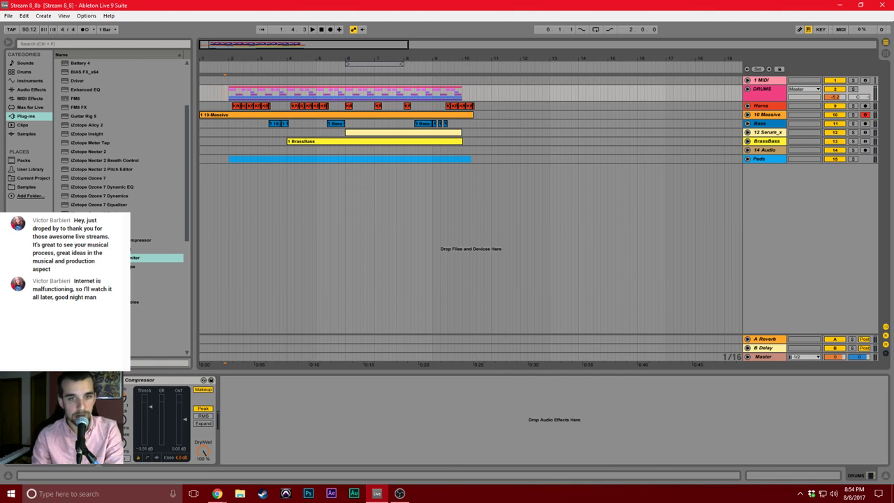
Switch to the Chrome window.
{"action": "key", "text": "alt+Tab"}
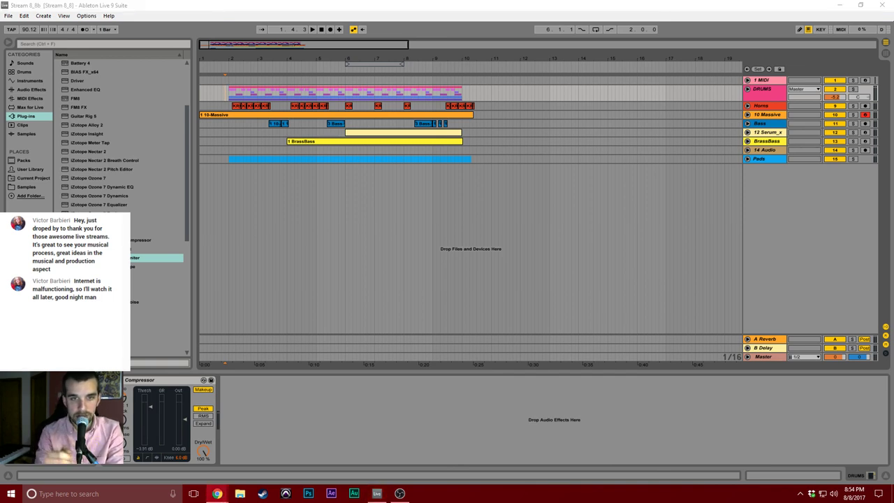